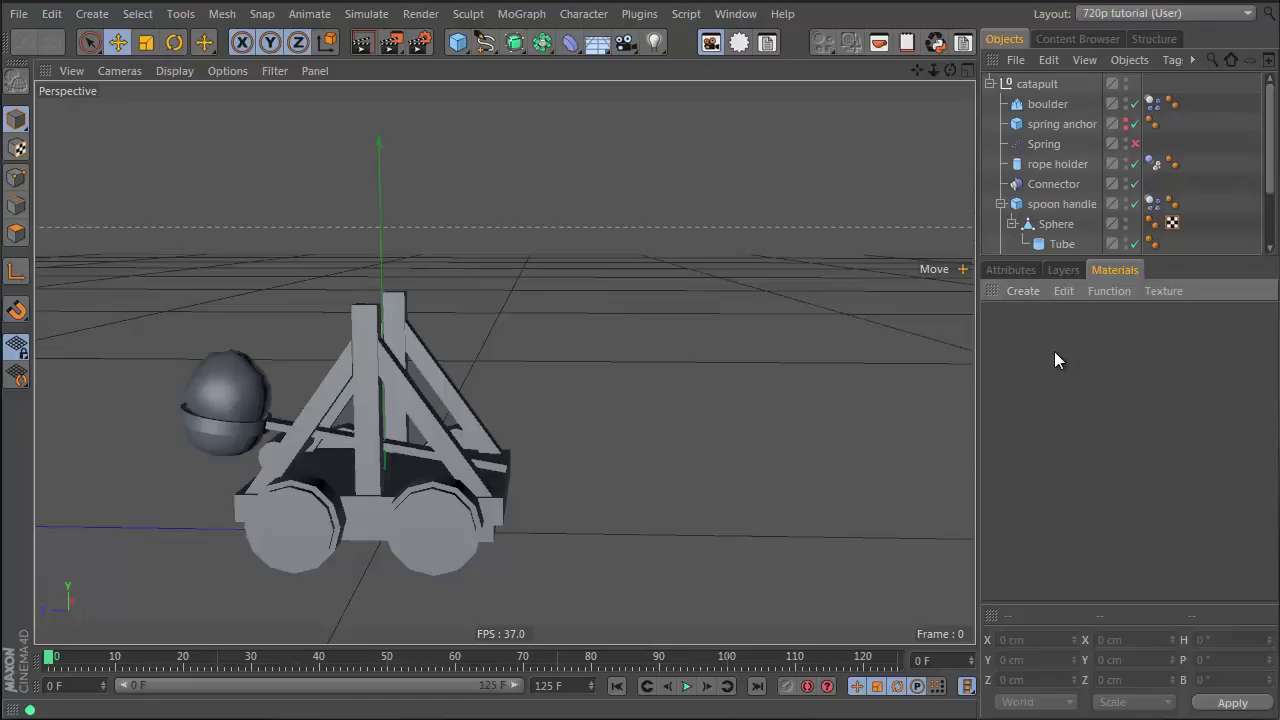
Create a new material, open it in the Material Editor, and switch off its Specular channel
double_click(1054, 351)
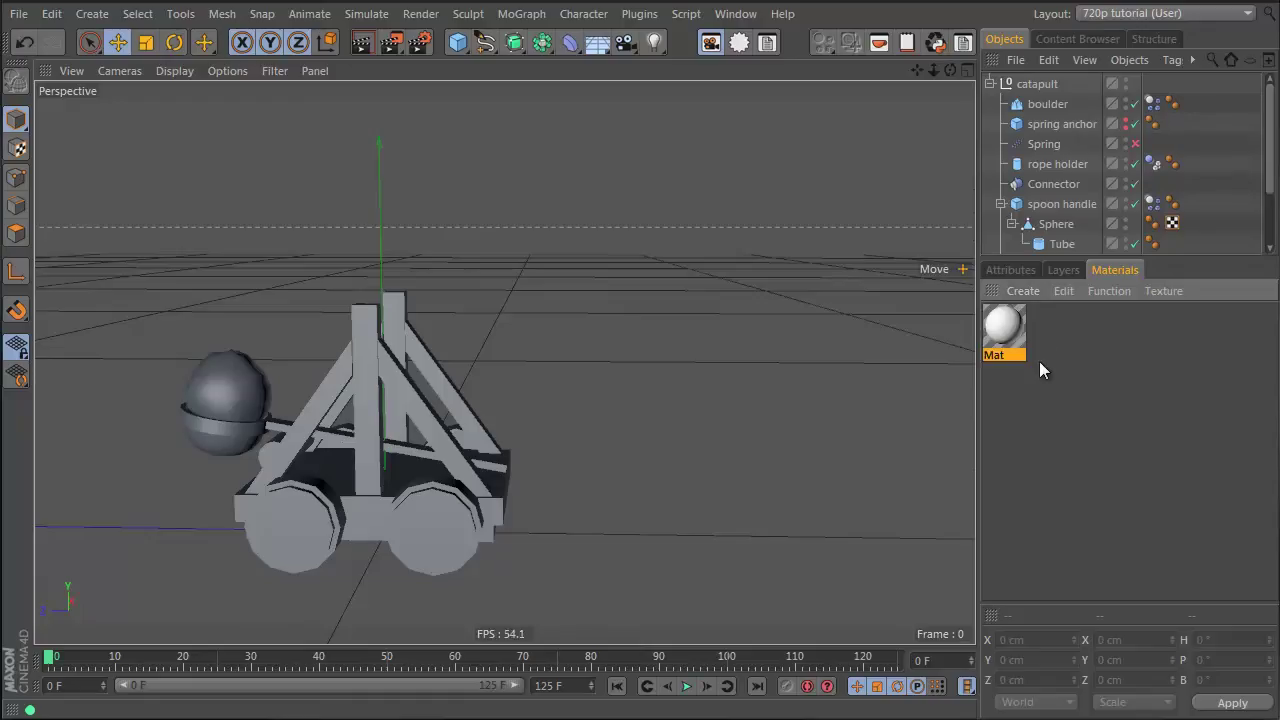
click(1034, 283)
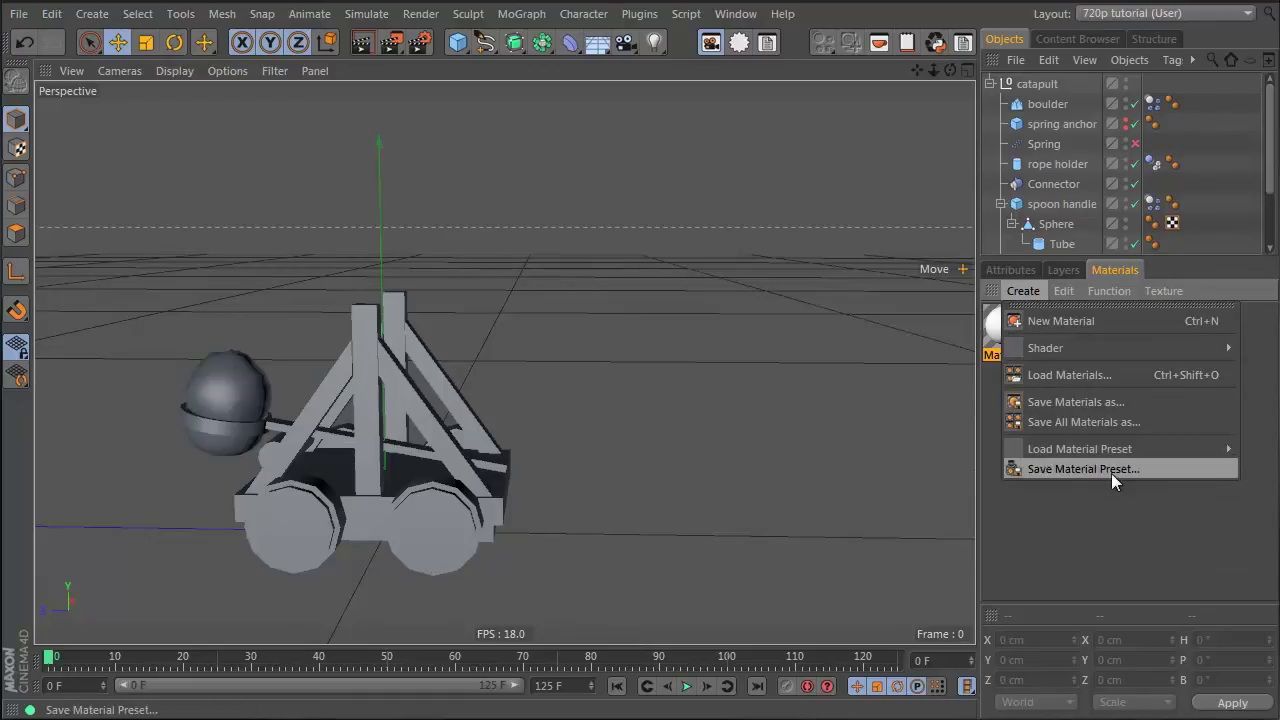
click(1116, 538)
double_click(1005, 328)
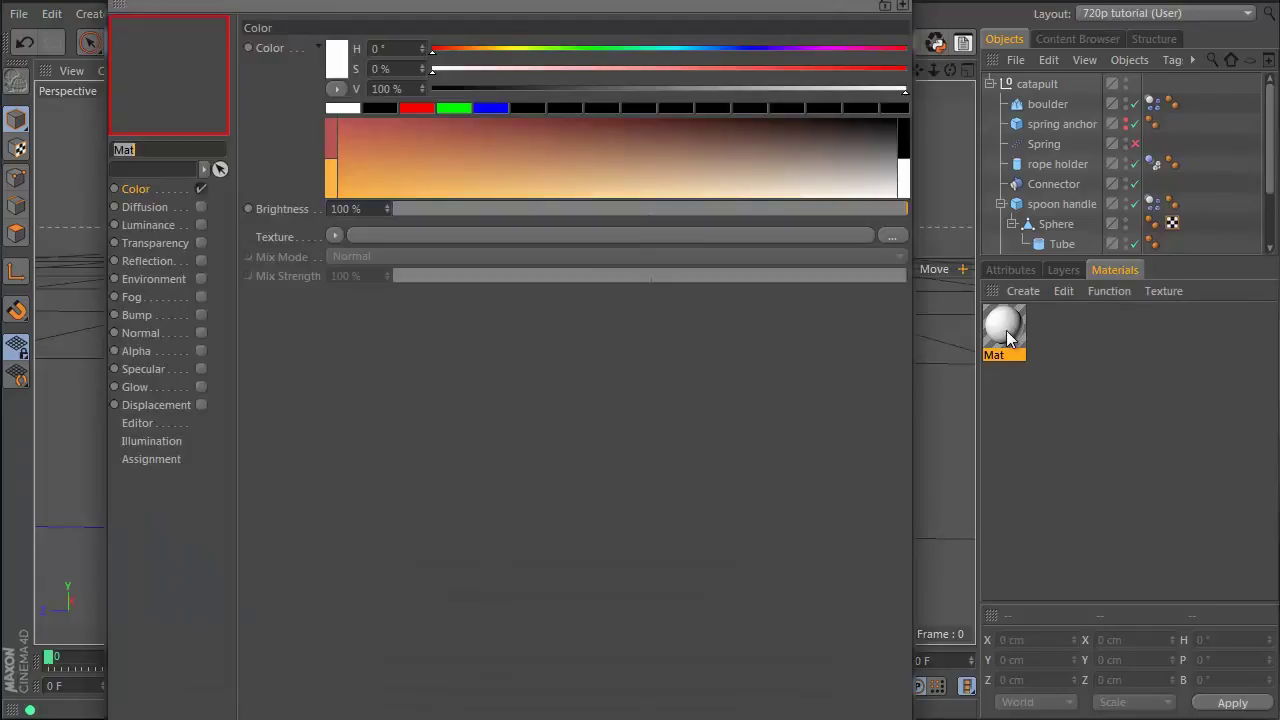
drag(629, 3, 661, 140)
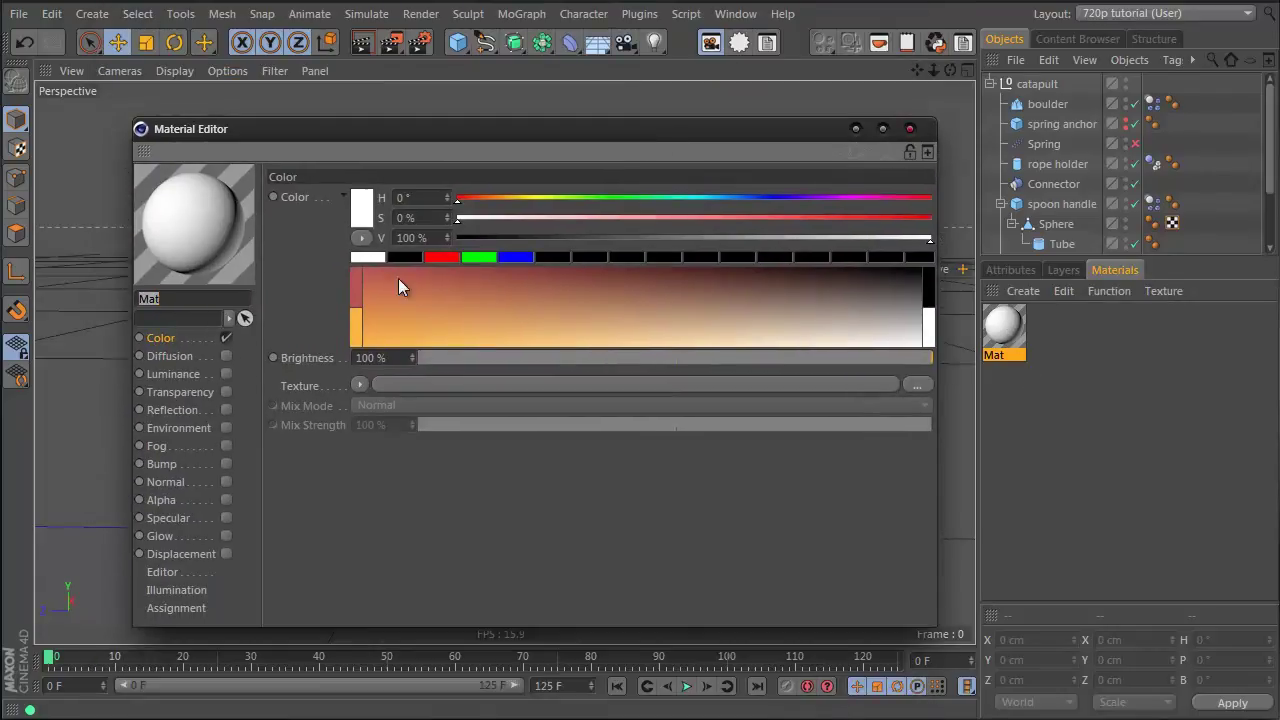
click(226, 519)
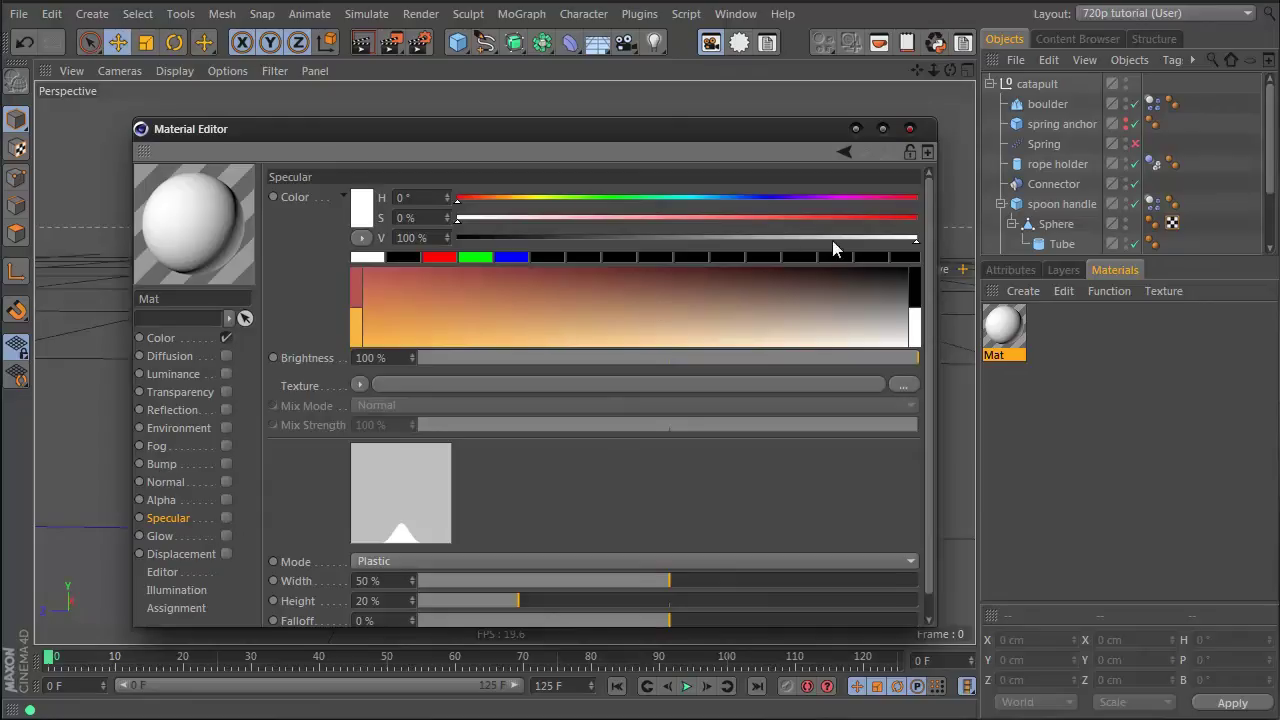
click(1064, 291)
click(1064, 291)
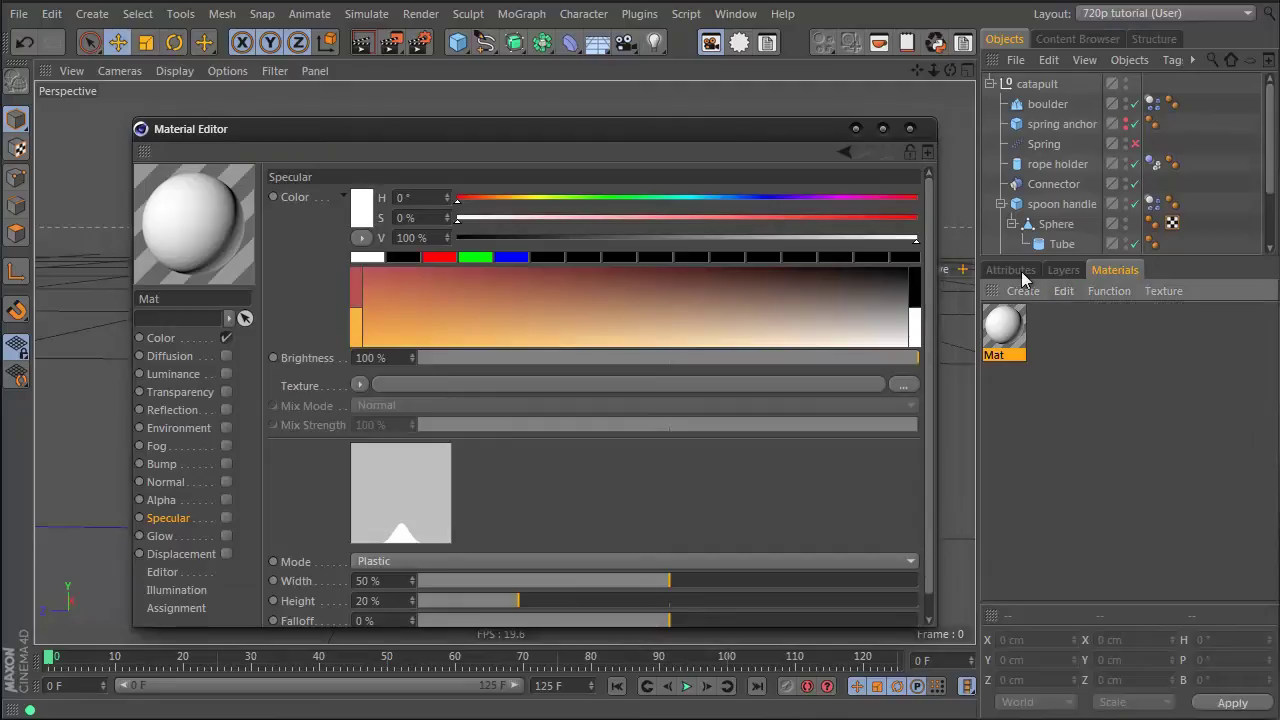
click(1022, 272)
click(1062, 291)
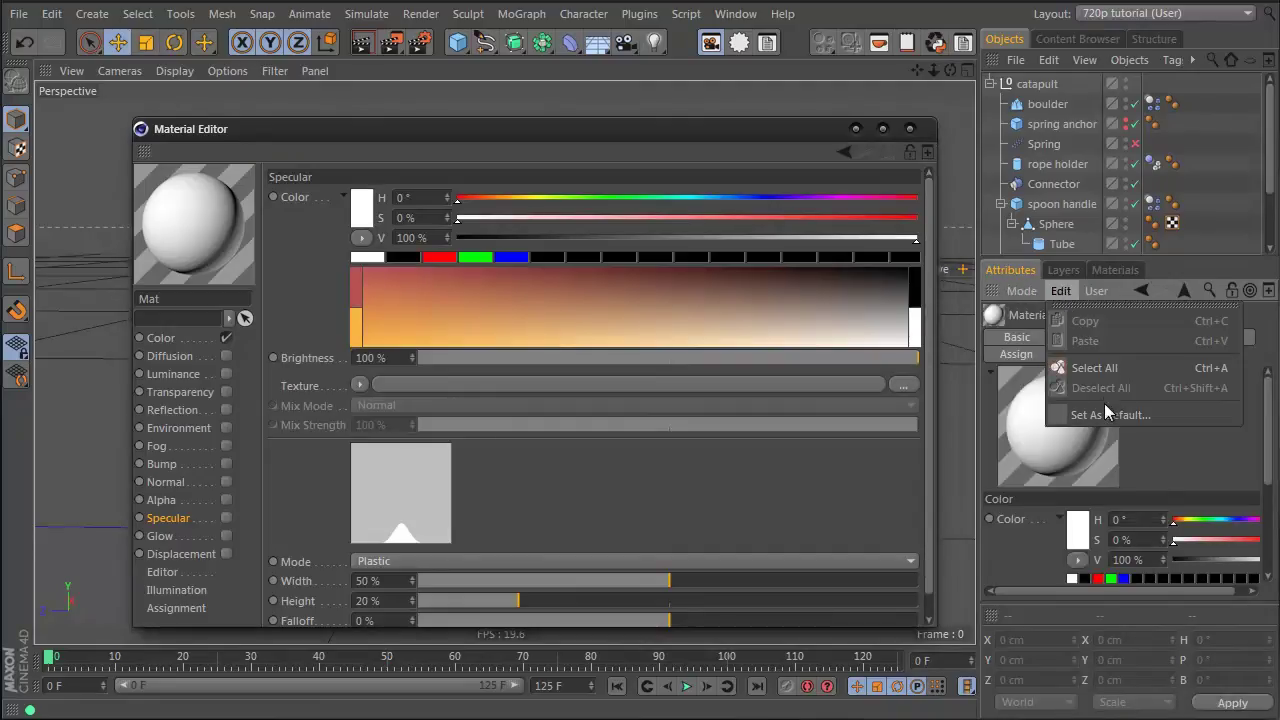
click(1188, 268)
click(1115, 271)
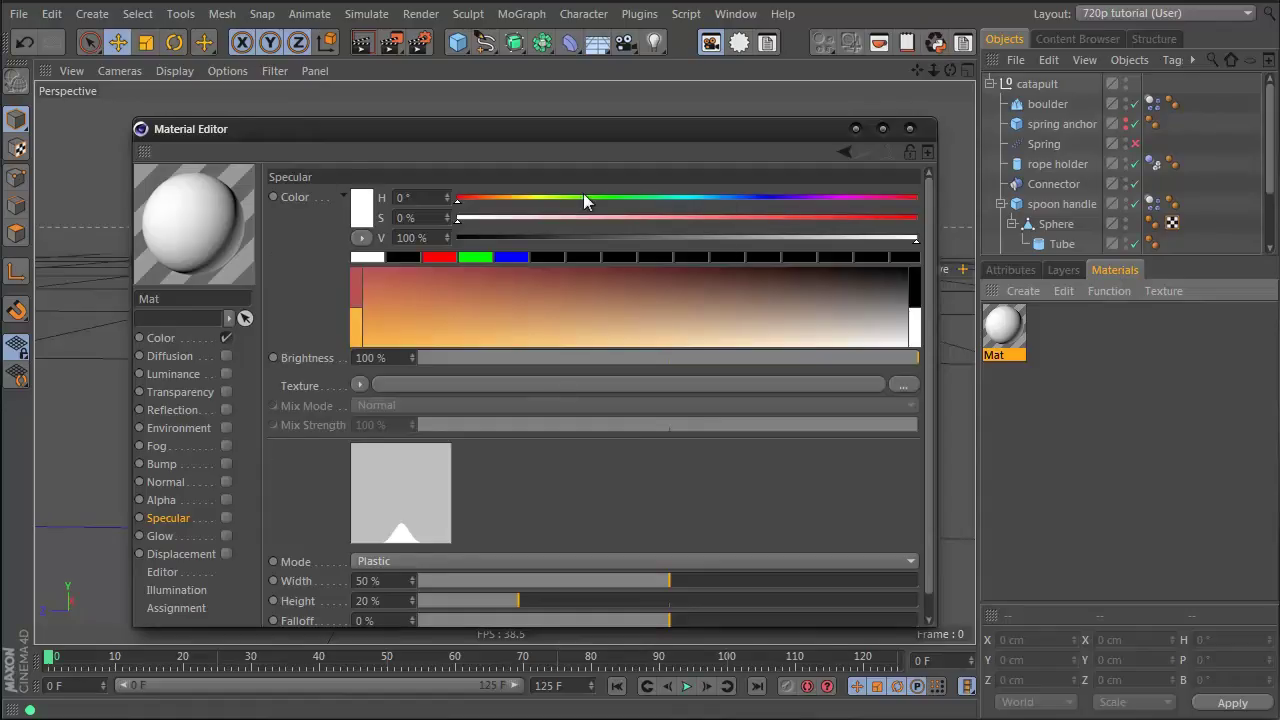
Try the RGB mode for the Specular color, return to HSV, and set the color to H 39°, S 70%, V 57%
right_click(355, 250)
click(380, 263)
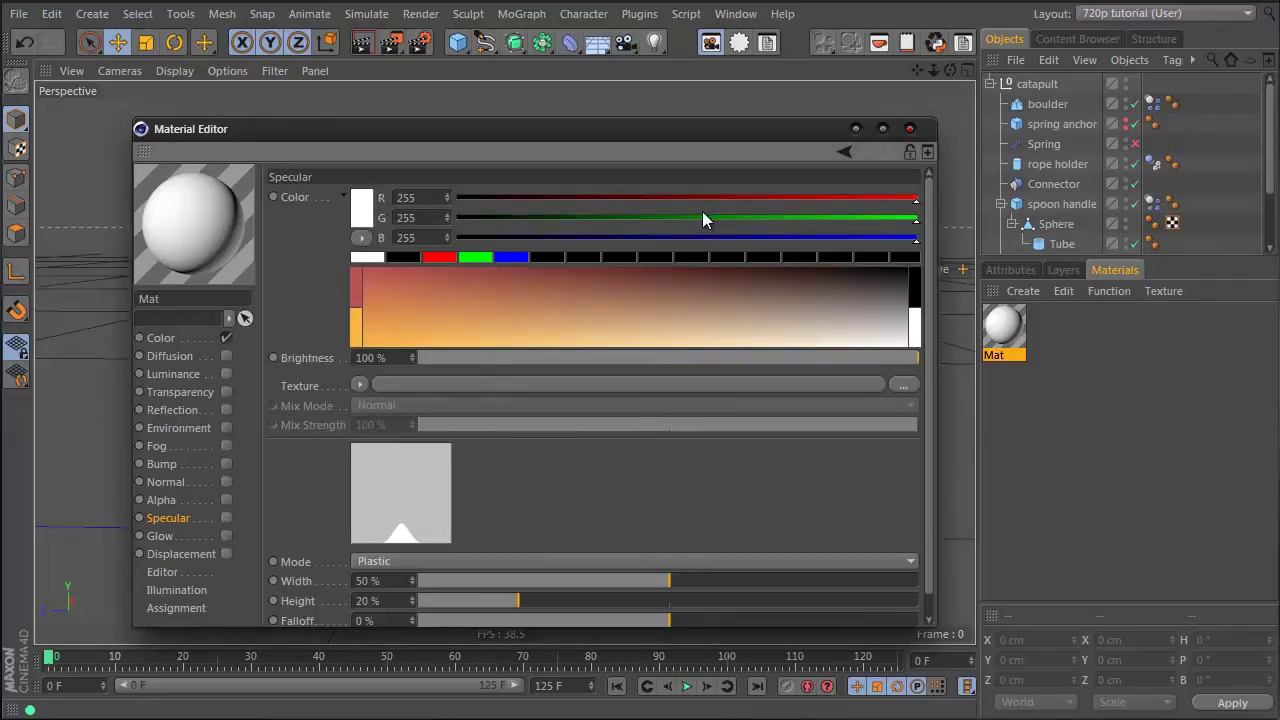
click(360, 238)
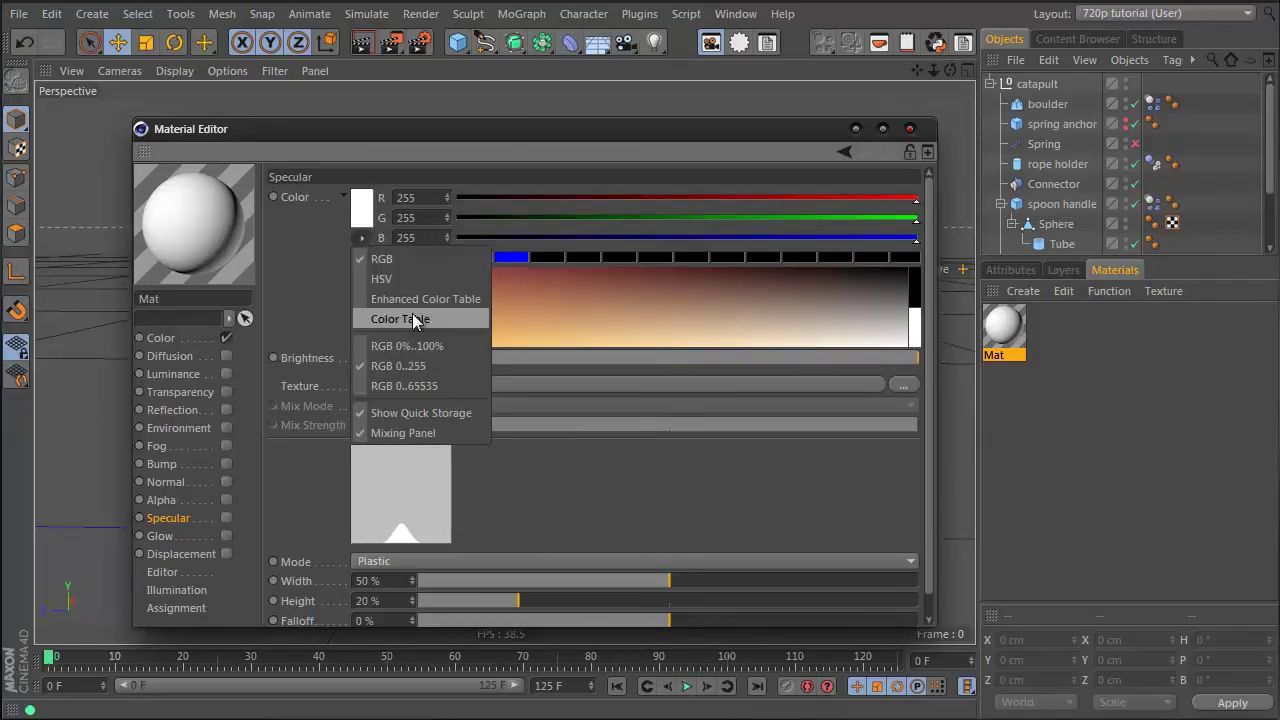
click(426, 279)
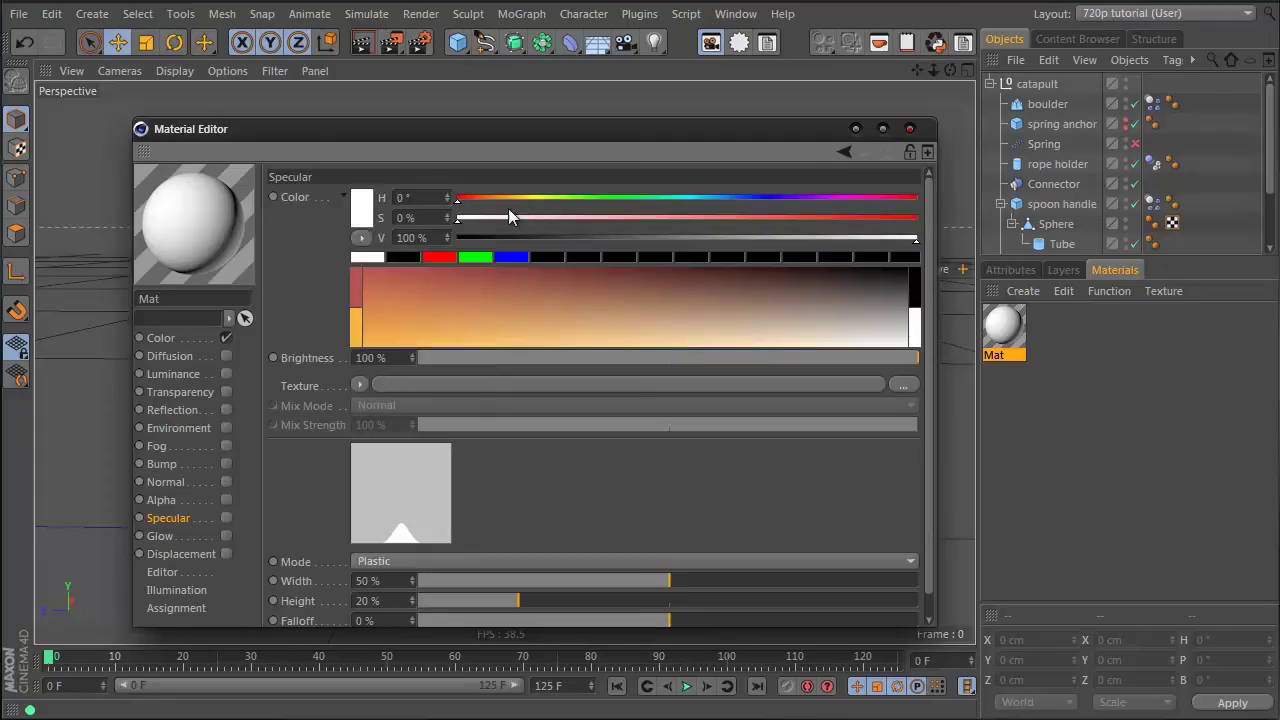
mouse_move(512, 201)
mouse_down()
mouse_move(537, 205)
mouse_move(516, 206)
mouse_up()
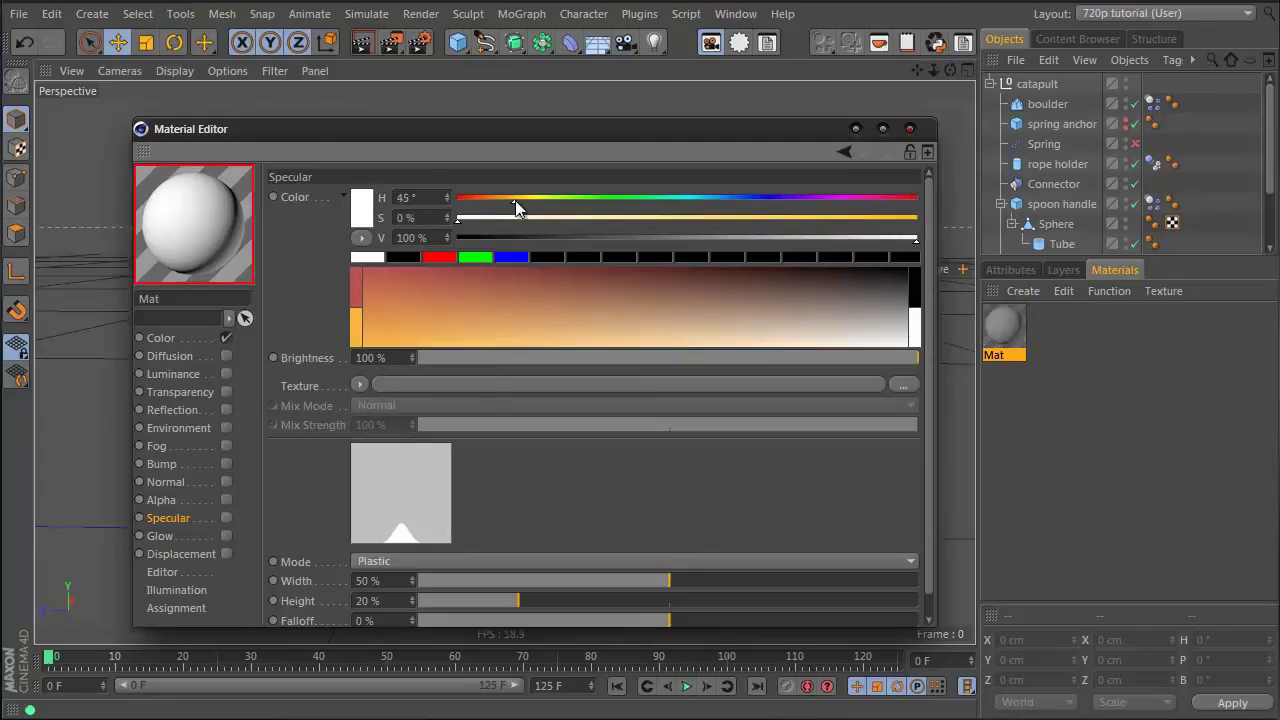
drag(630, 218, 720, 240)
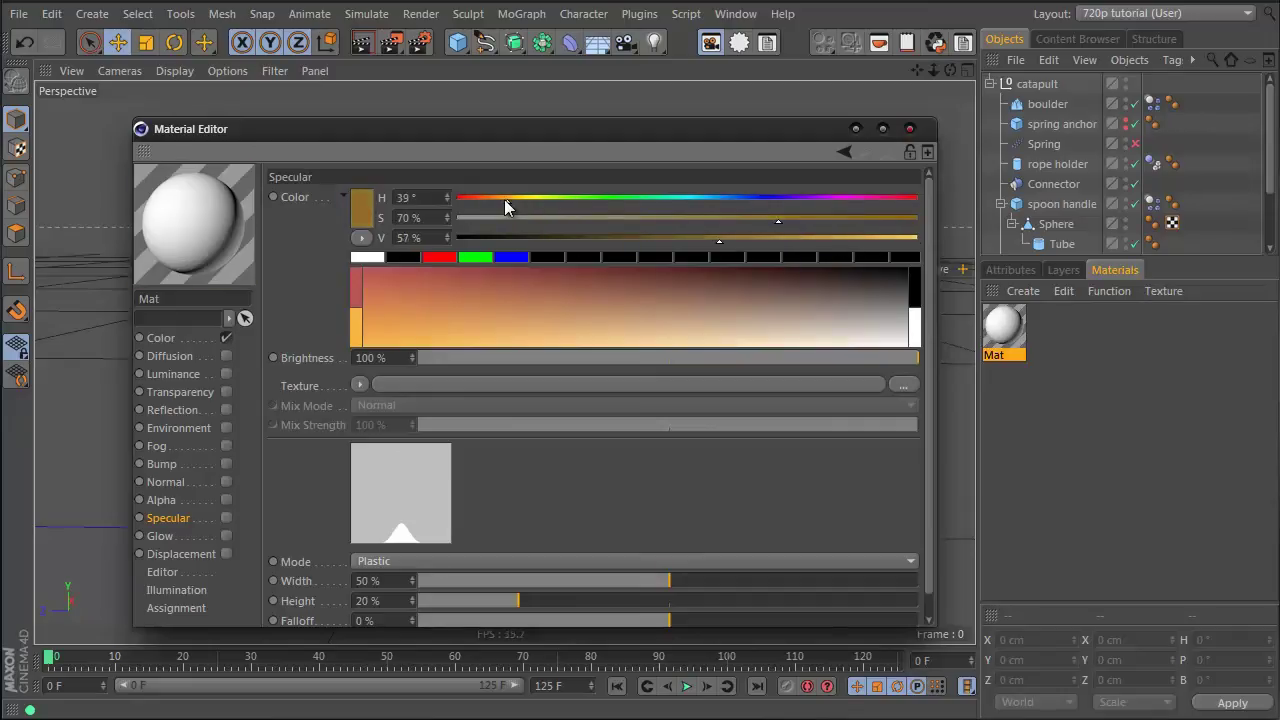
Set the material's Color channel to a brown with H 26°, S 80%, V 51%
click(160, 338)
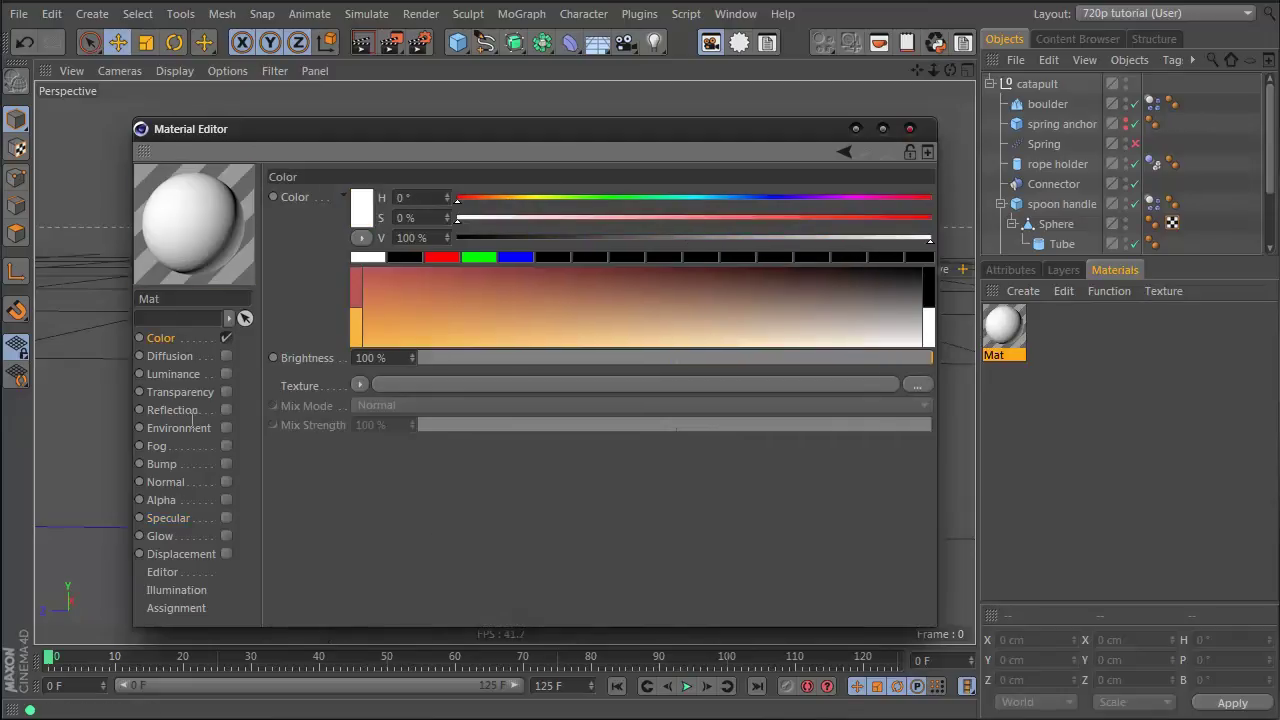
mouse_move(495, 202)
mouse_down()
mouse_move(798, 220)
mouse_move(662, 239)
mouse_move(503, 202)
mouse_up()
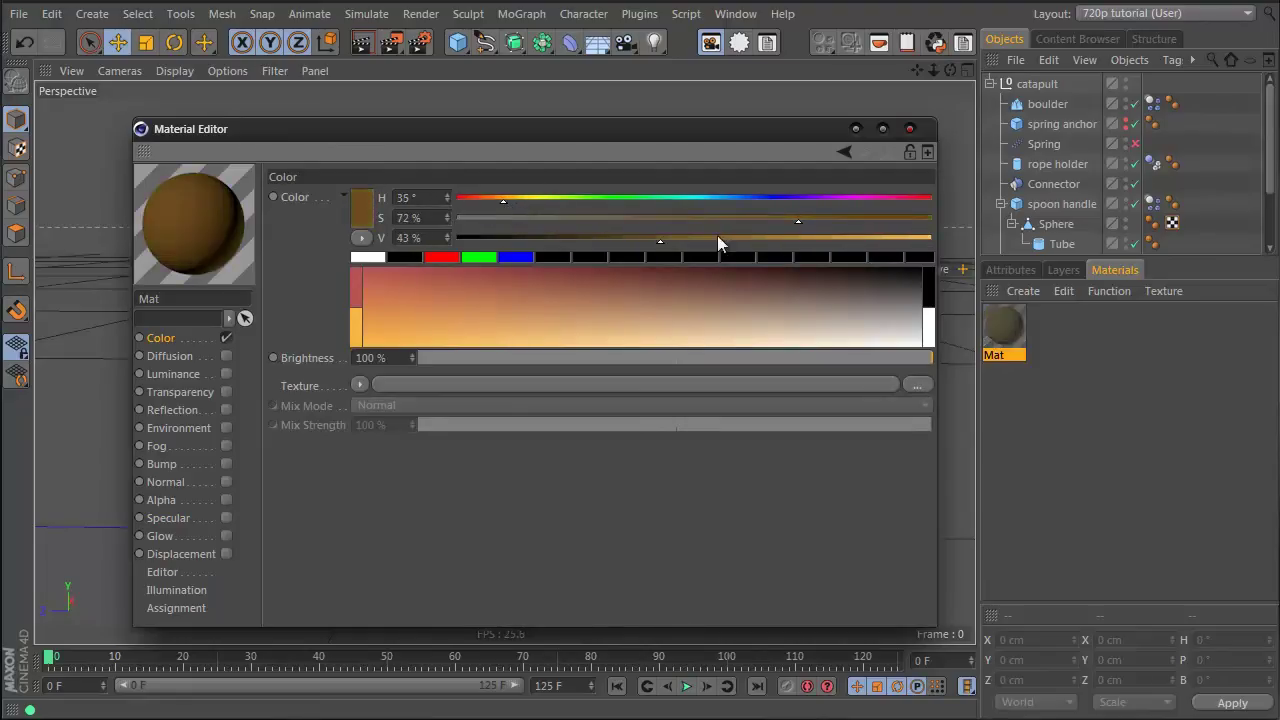
mouse_move(717, 237)
mouse_down()
mouse_move(704, 242)
mouse_move(748, 240)
mouse_move(704, 243)
mouse_up()
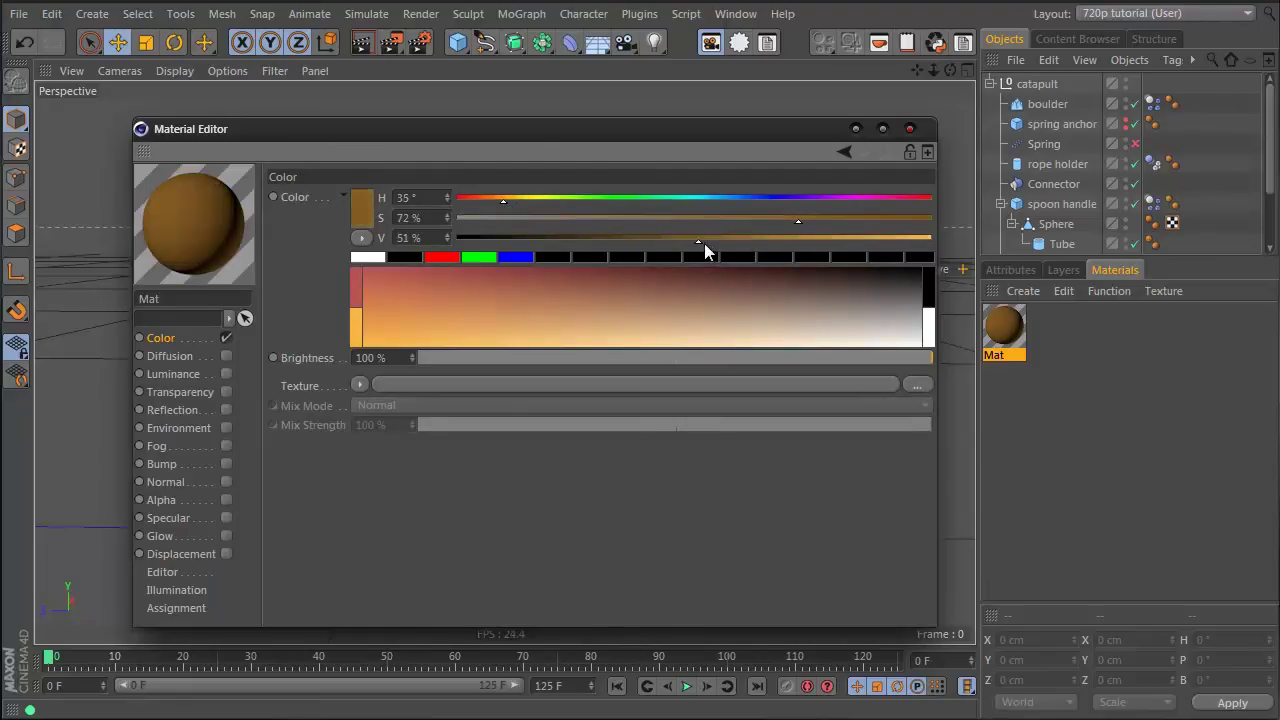
drag(822, 220, 836, 218)
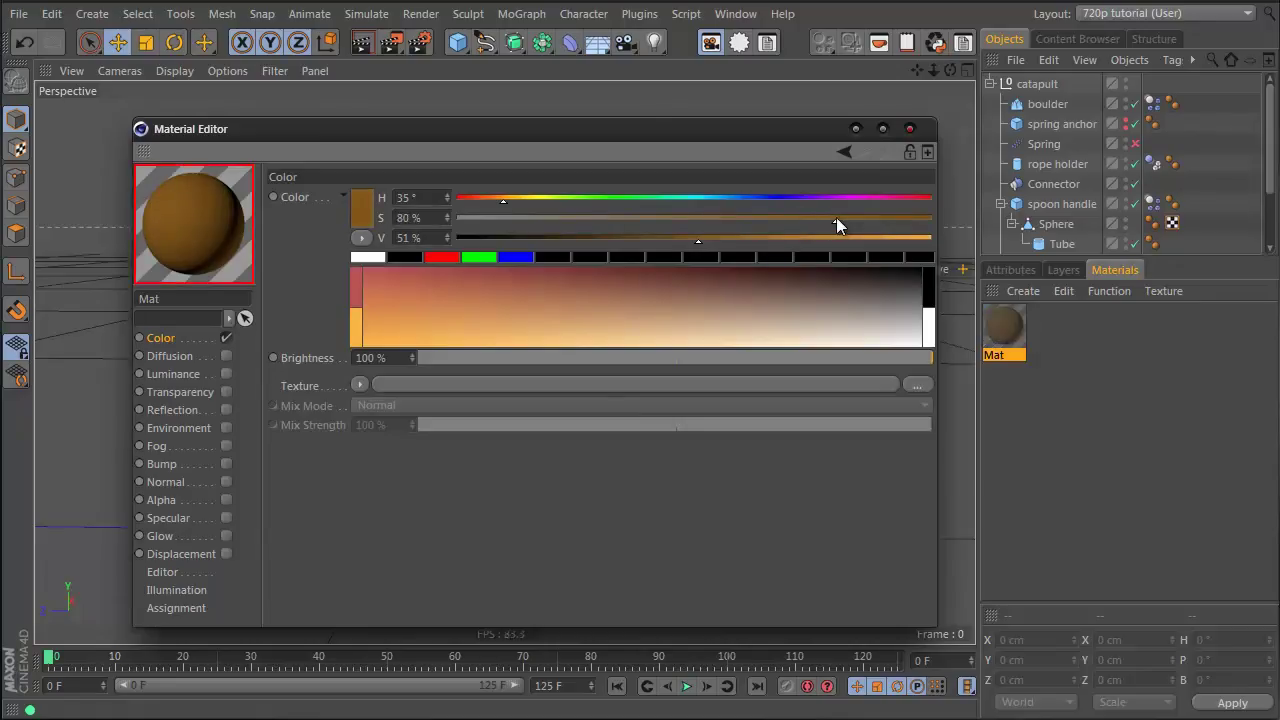
drag(504, 202, 492, 200)
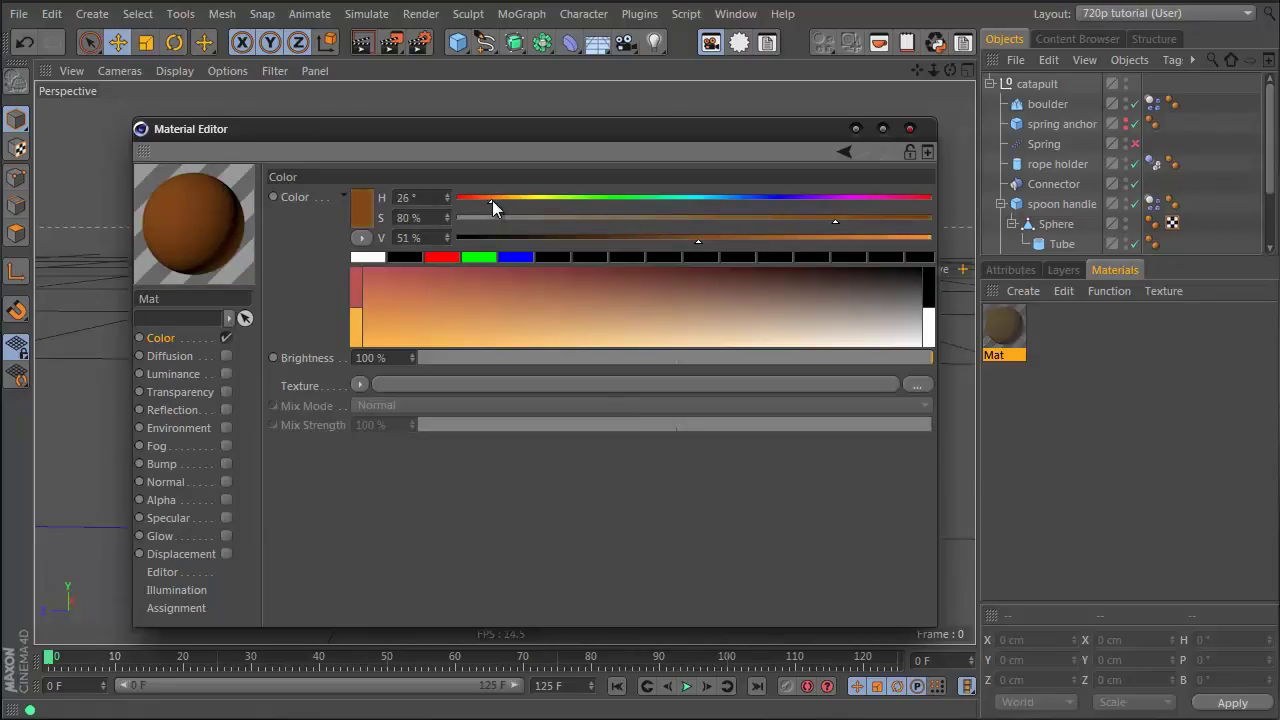
Assign the brown material to the whole catapult group and narrow the Material Editor to uncover the model
drag(737, 122, 866, 333)
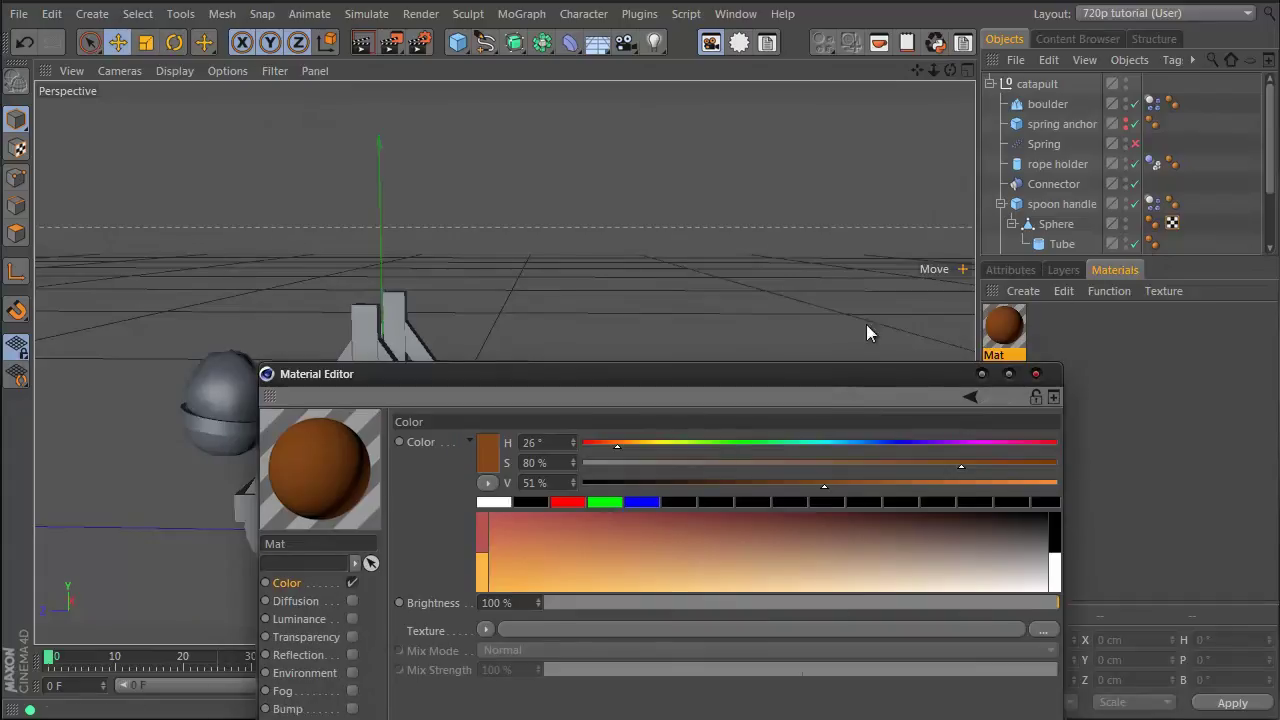
drag(1022, 337, 1045, 86)
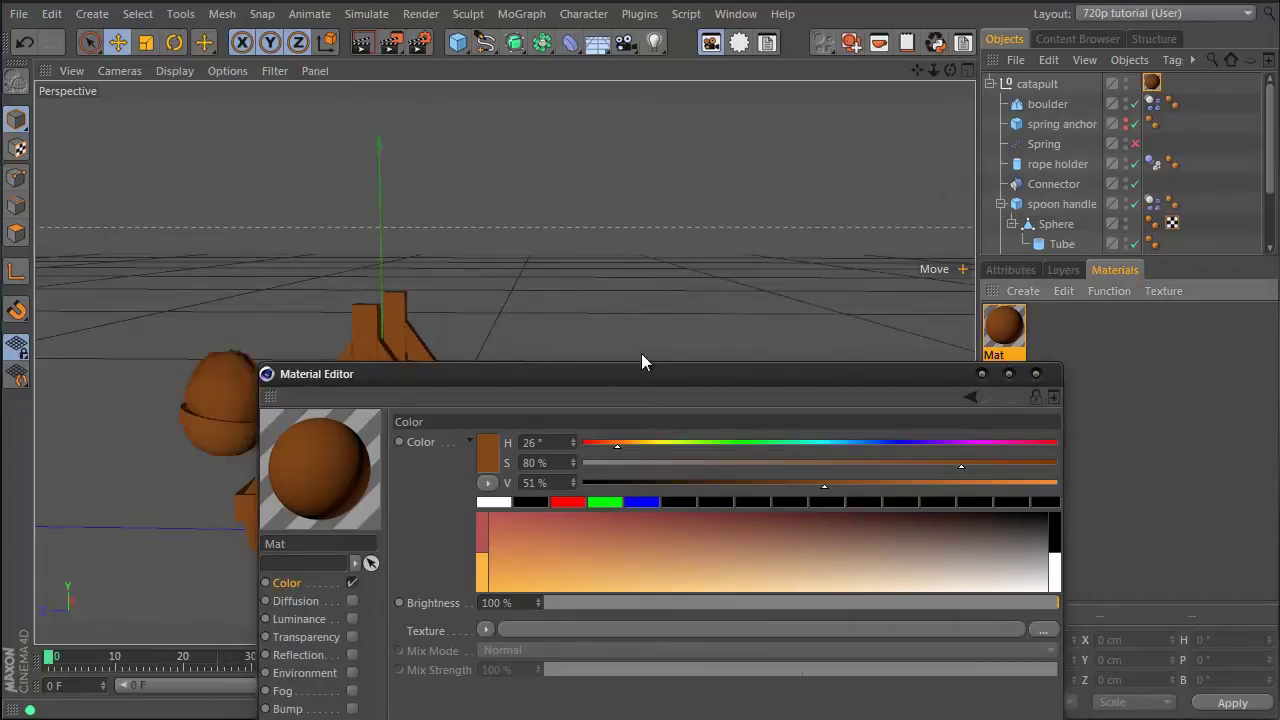
drag(636, 376, 675, 144)
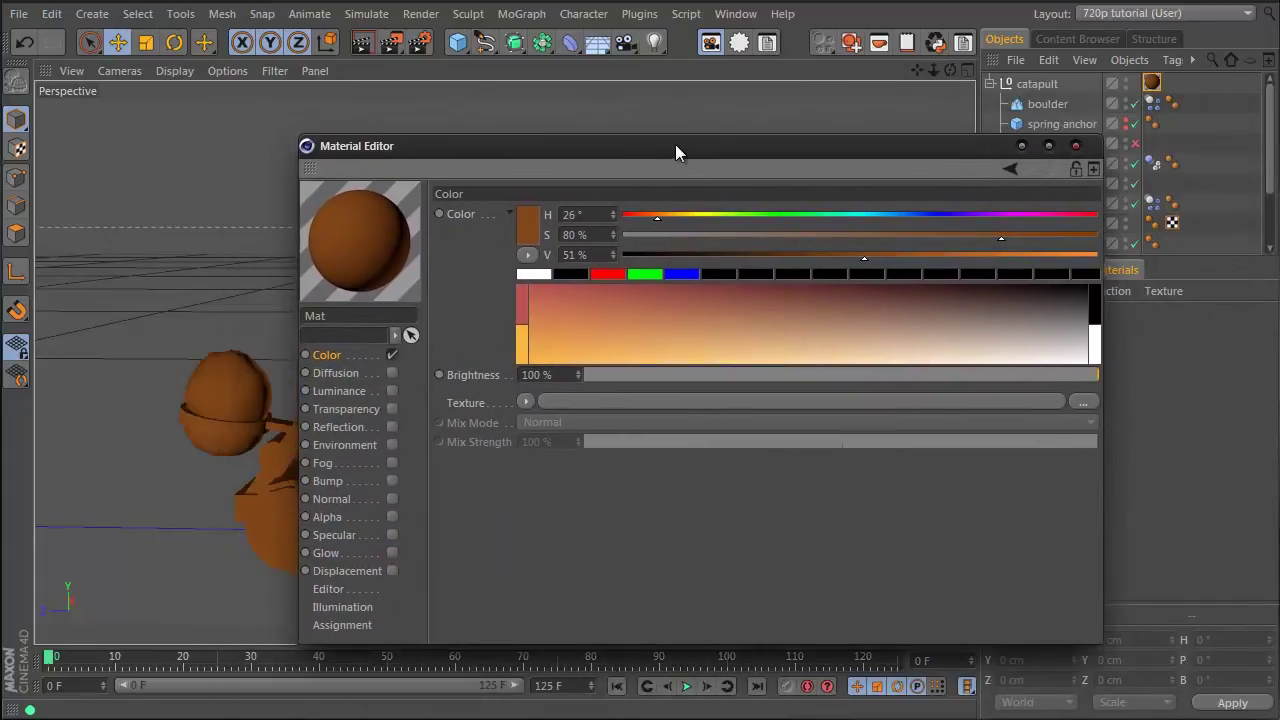
drag(1102, 175, 722, 175)
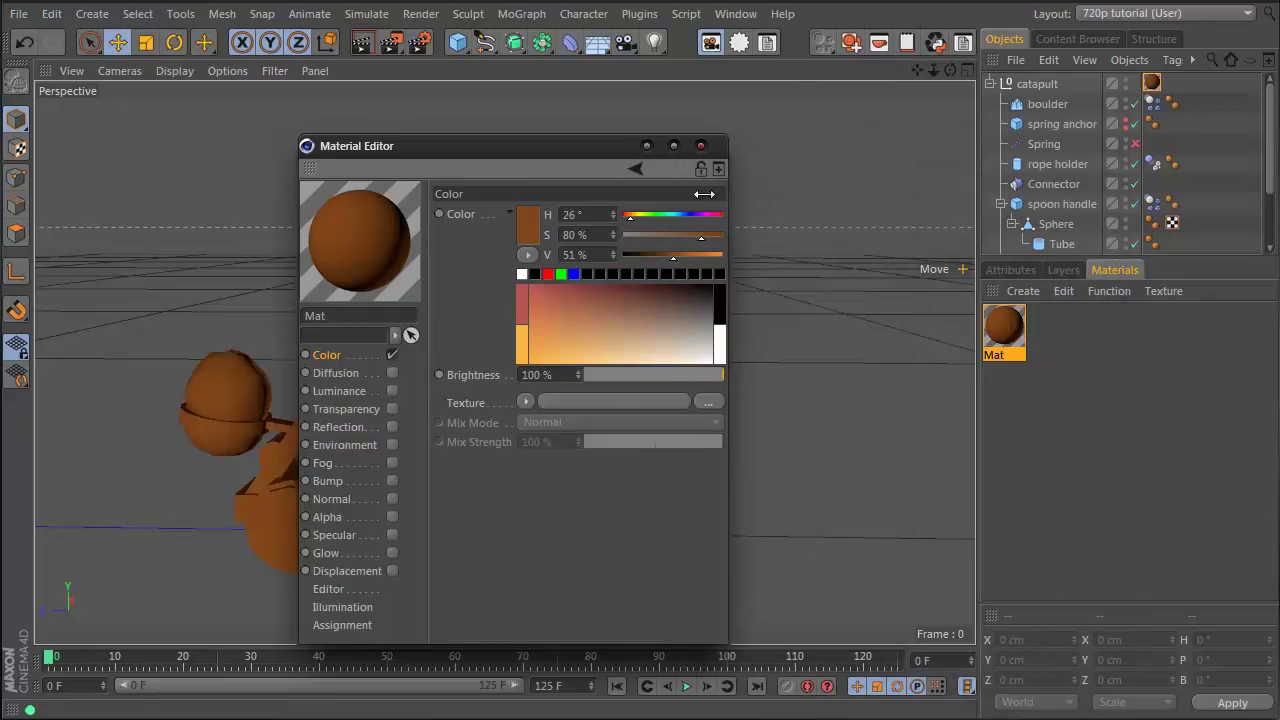
drag(577, 152, 741, 139)
Duplicate the brown material, recolor the copy blue-grey with H 196°, S 13%, V 41%, and assign it to the boulder
ctrl+drag(1006, 330, 1068, 349)
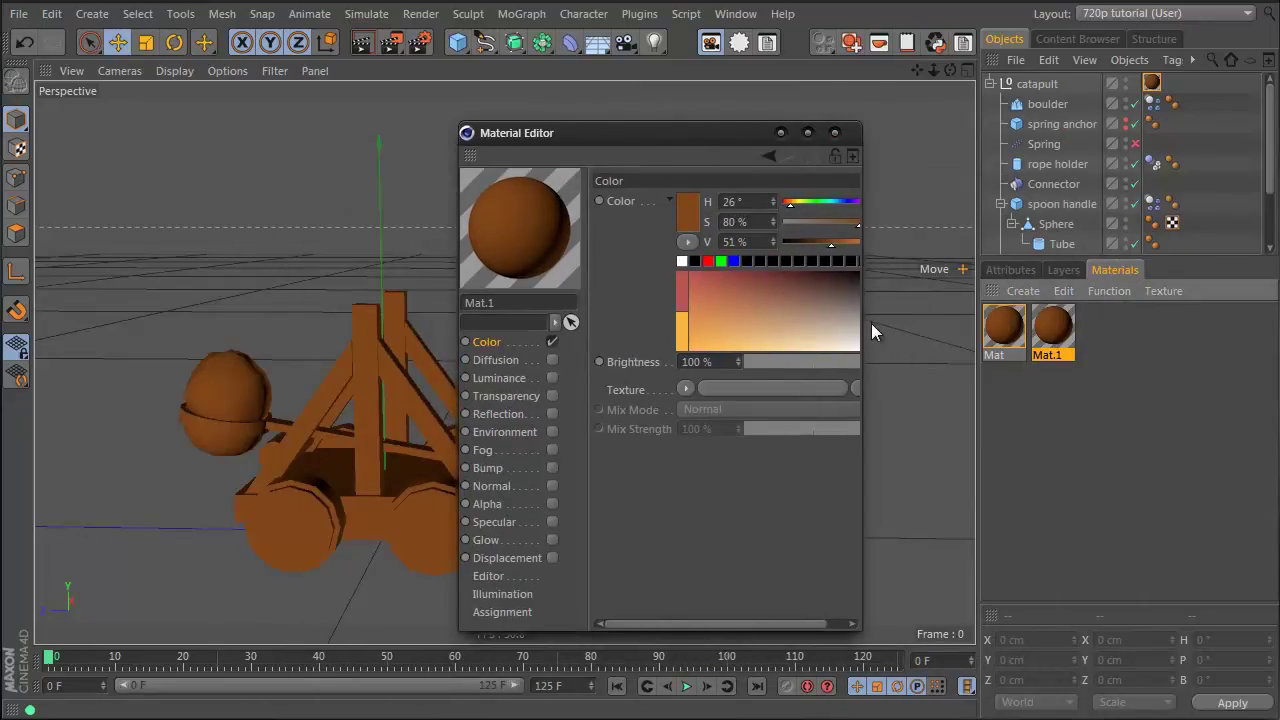
drag(859, 323, 1032, 323)
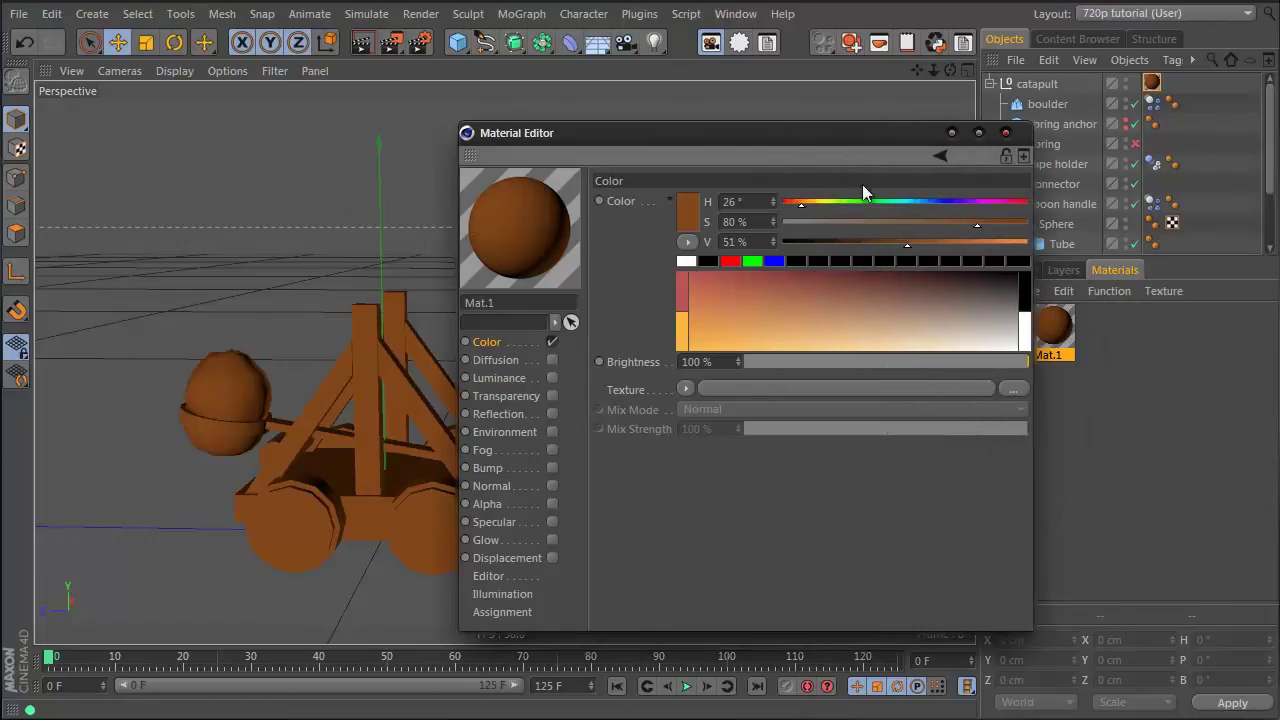
drag(907, 221, 832, 222)
drag(908, 245, 1028, 243)
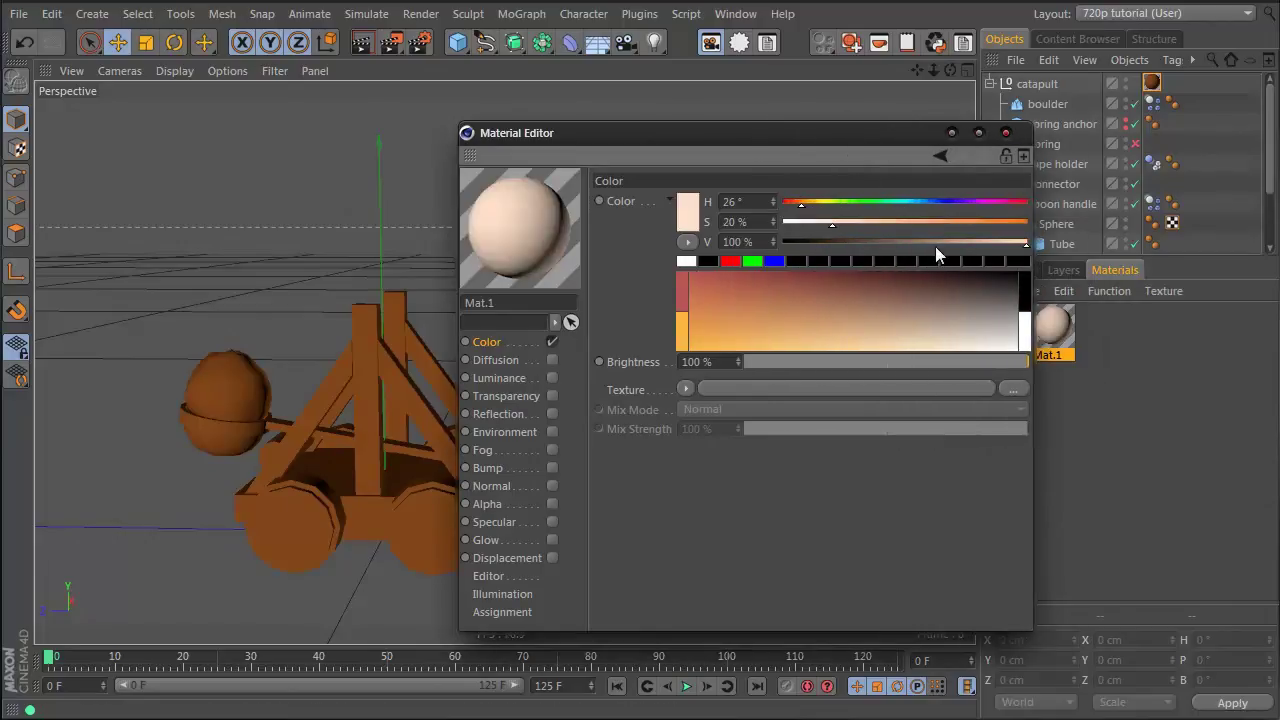
key(ctrl+z)
drag(840, 225, 784, 222)
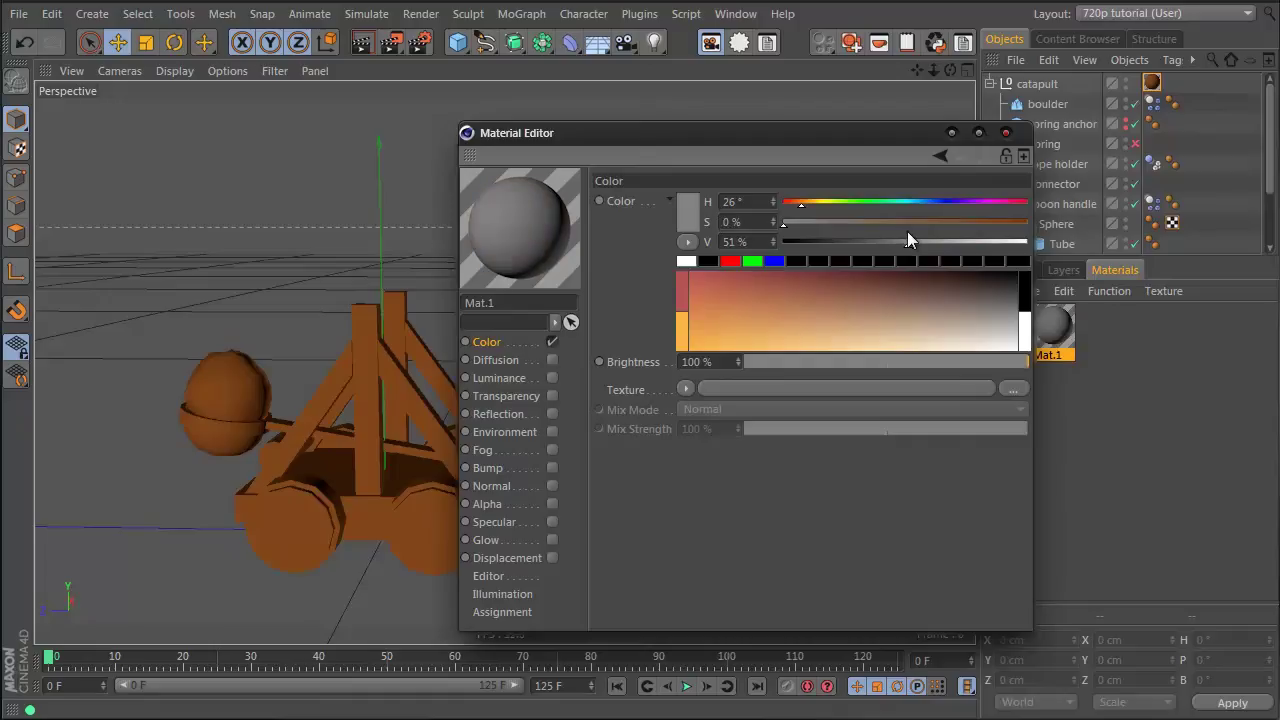
drag(907, 240, 879, 247)
click(916, 202)
click(815, 226)
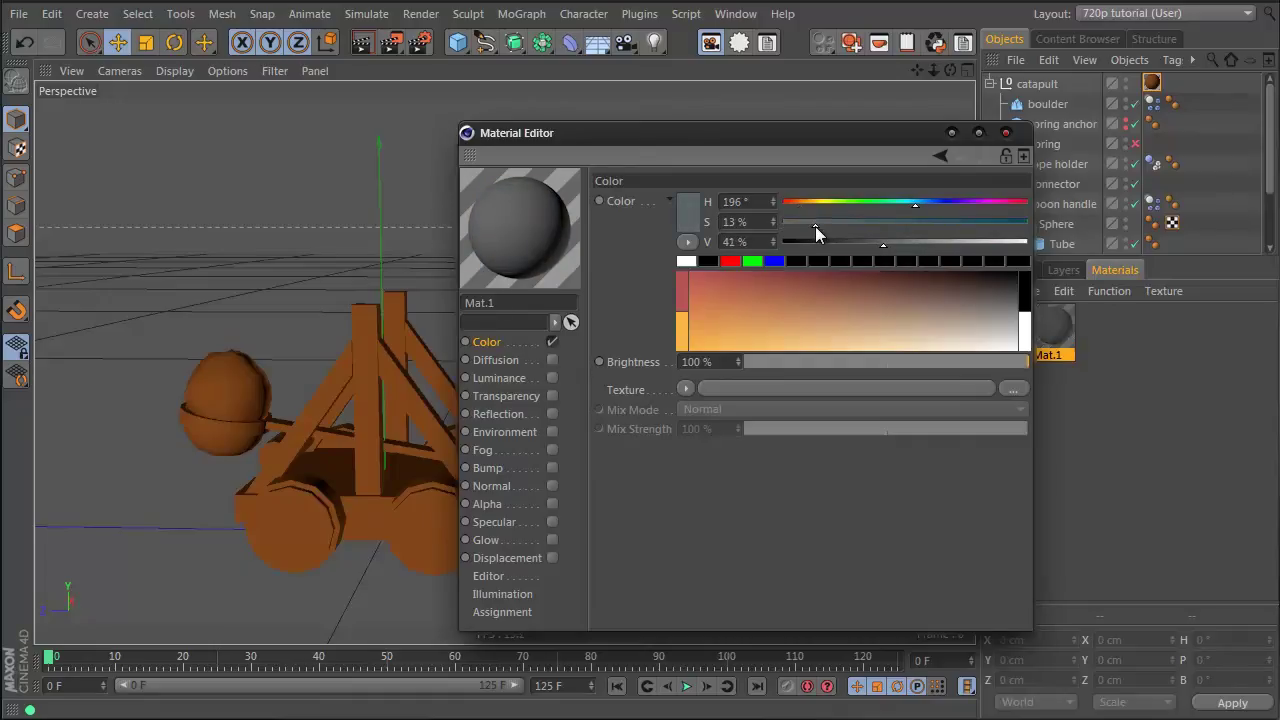
drag(1035, 342, 257, 386)
Duplicate the blue-grey material, make the copy neutral grey with S 0%, V 54%, and assign it to the tube around the spoon
ctrl+drag(1080, 345, 1106, 336)
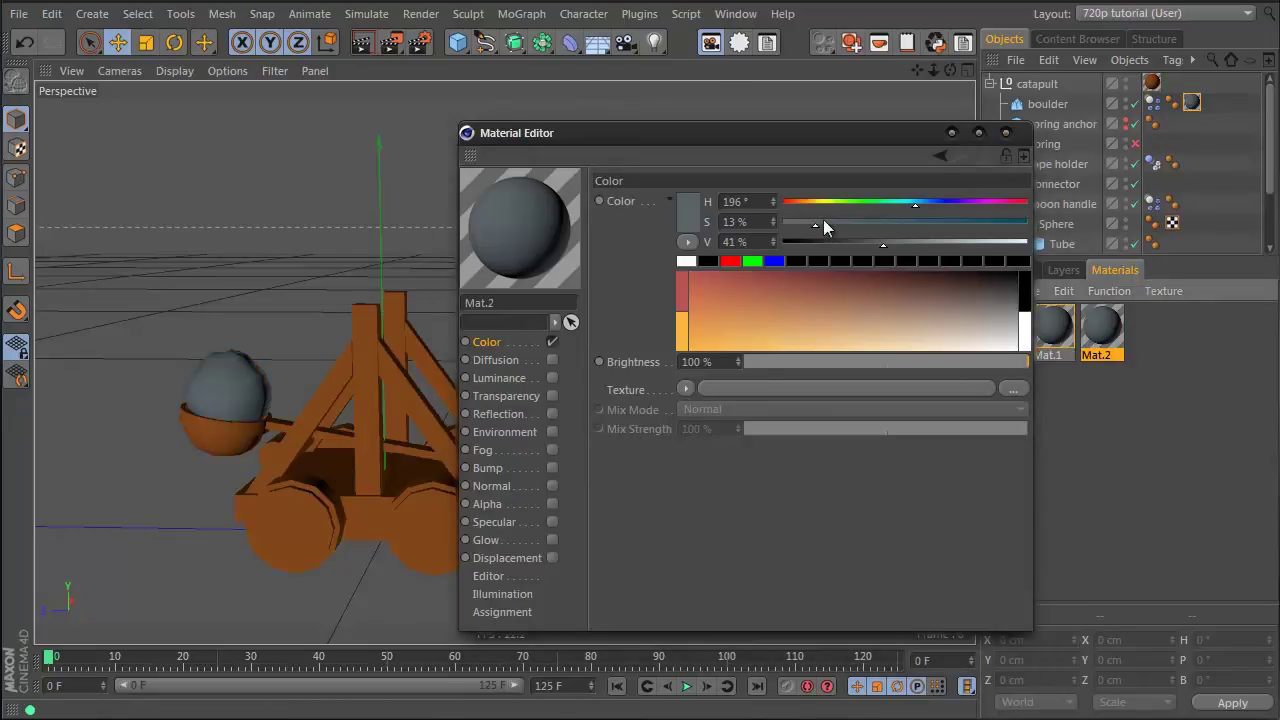
drag(815, 225, 777, 227)
click(914, 242)
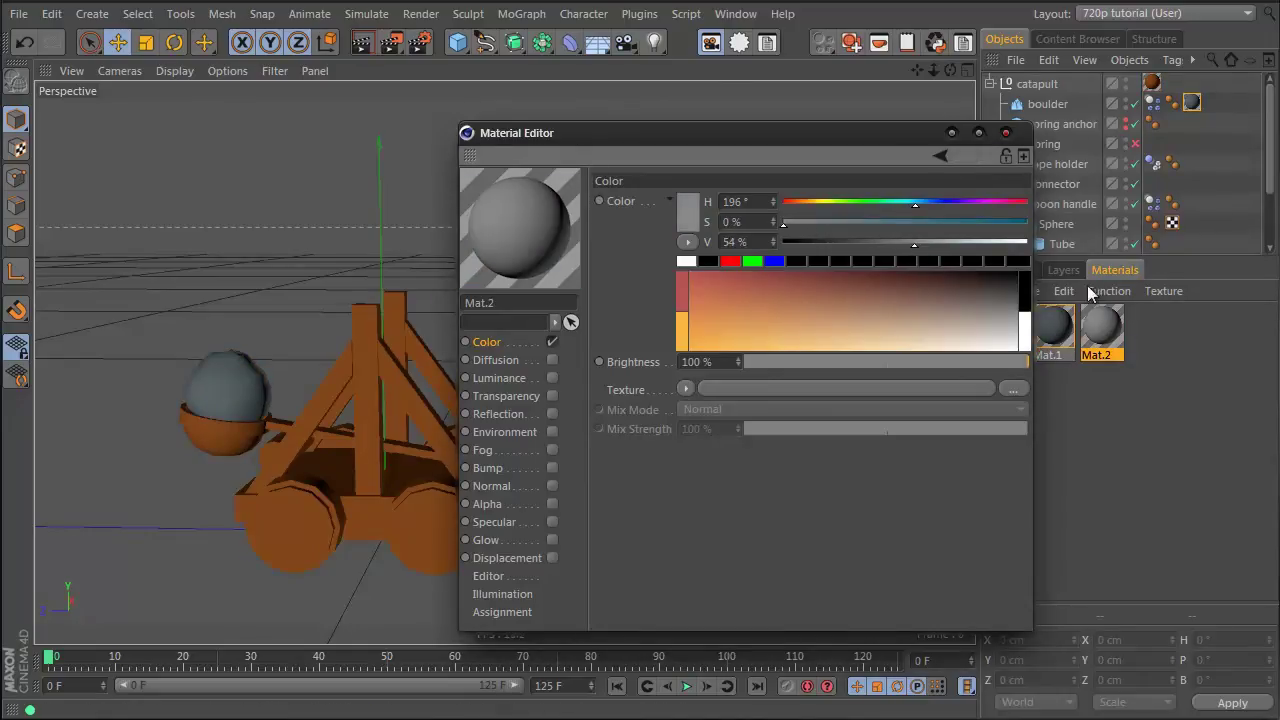
drag(208, 411, 219, 427)
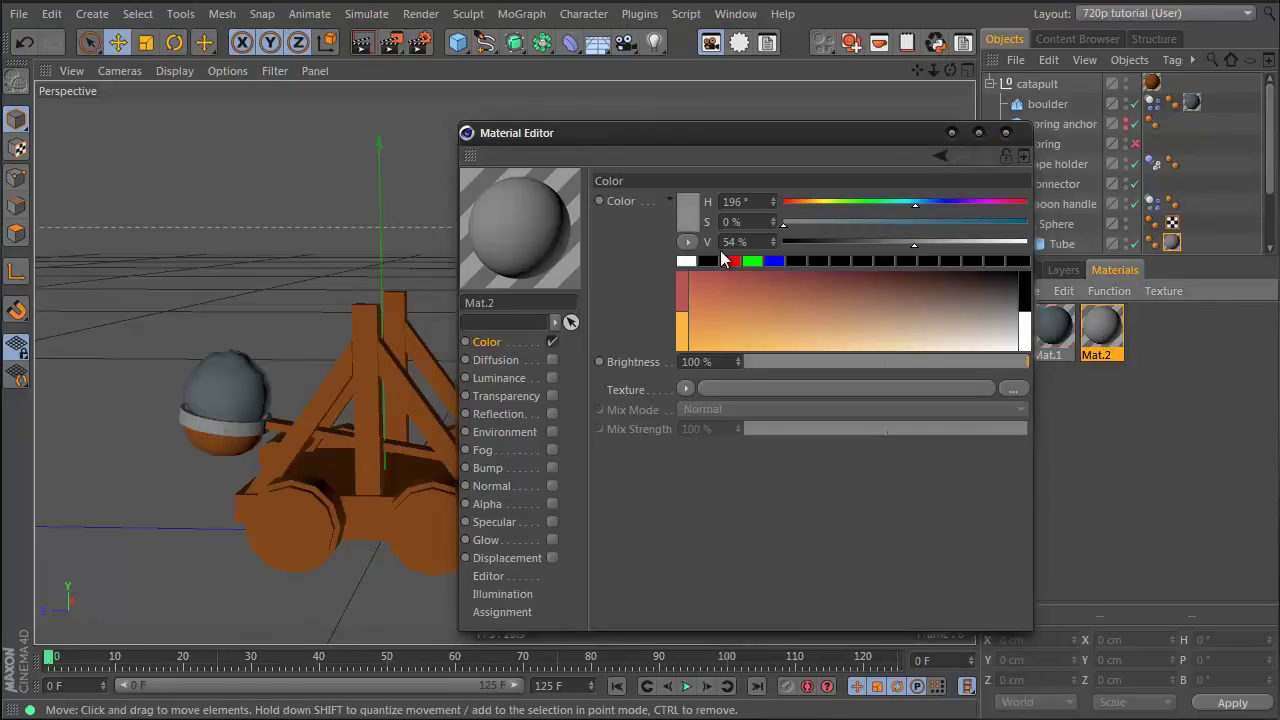
Duplicate the brown material, recolor the copy tan with H 35°, S 64%, V 67%, and assign it to the wheels' face discs
drag(913, 137, 792, 129)
ctrl+drag(1000, 327, 1036, 329)
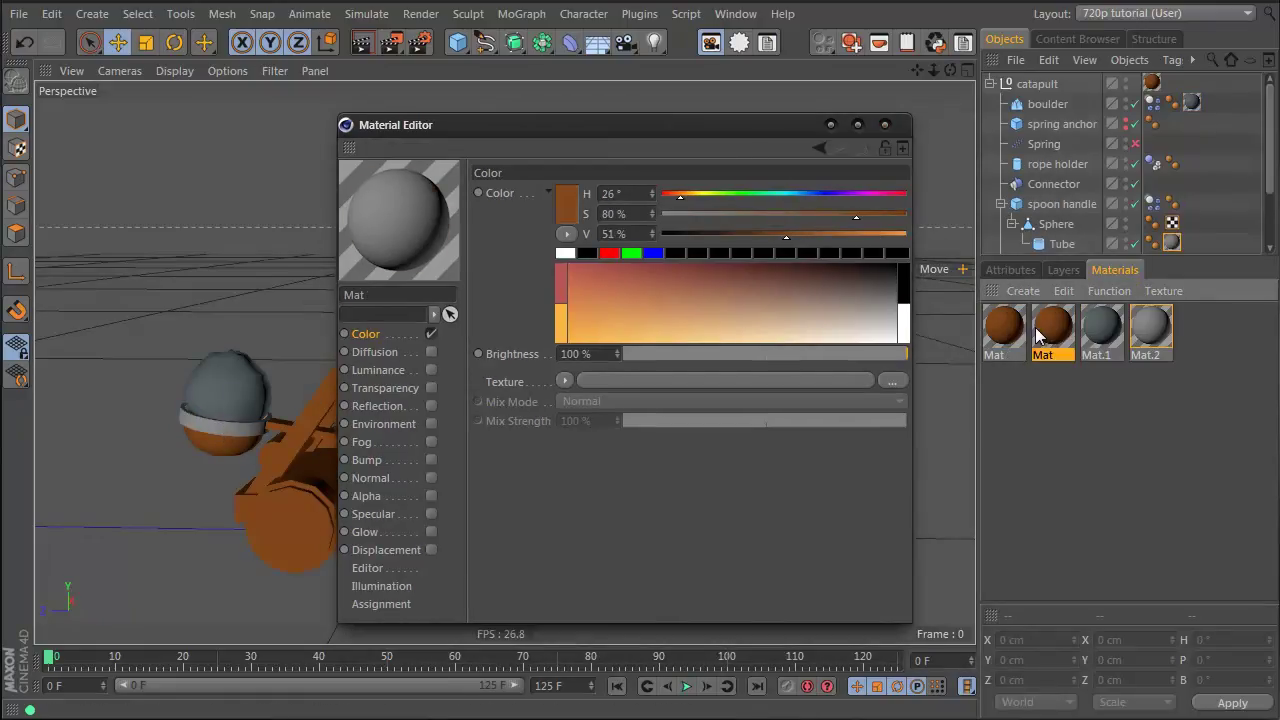
click(702, 194)
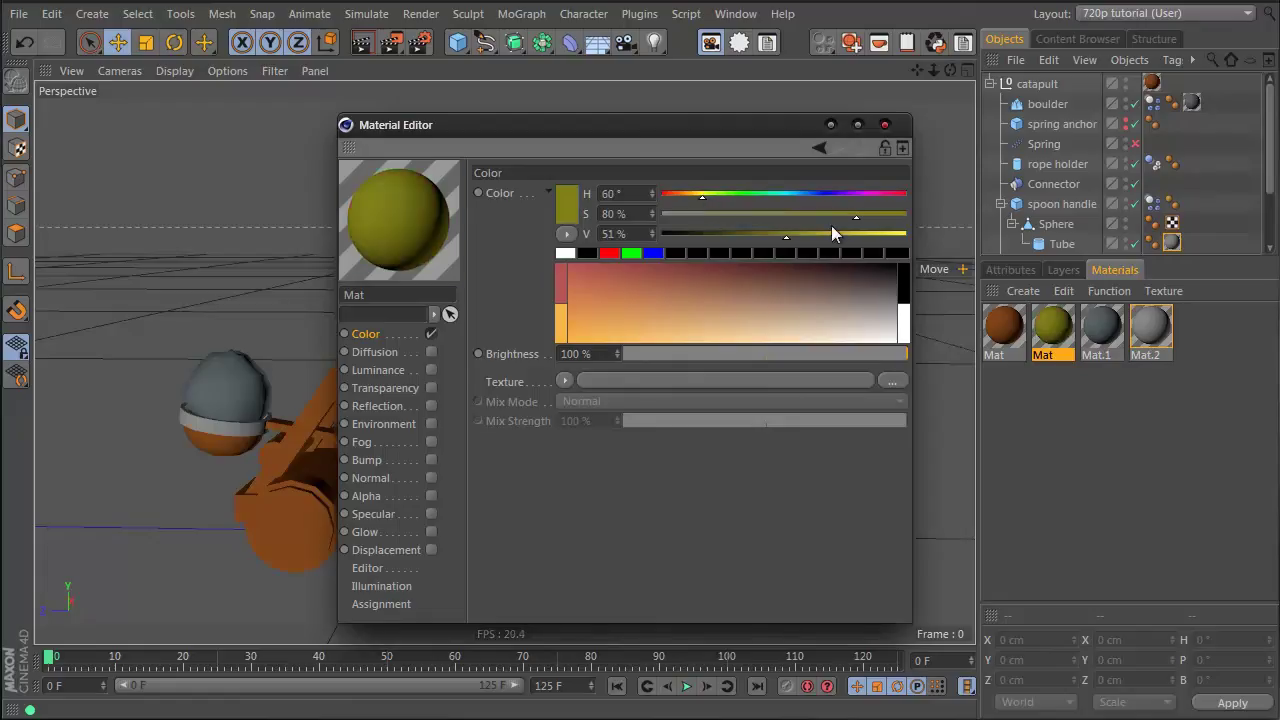
click(690, 195)
click(686, 195)
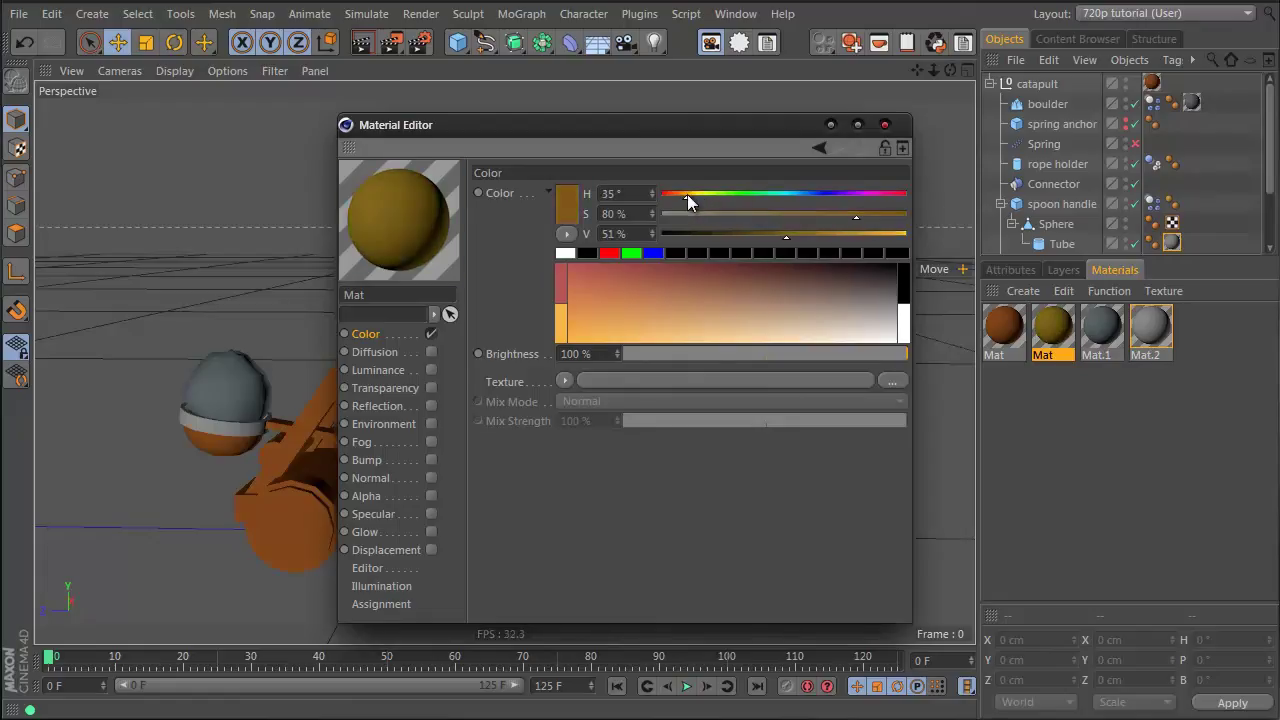
mouse_move(792, 235)
mouse_down()
mouse_move(826, 237)
mouse_move(818, 214)
mouse_up()
mouse_move(731, 119)
mouse_down()
mouse_move(842, 114)
mouse_move(831, 561)
mouse_up()
drag(1050, 345, 271, 543)
Duplicate the rope holder cylinder at the catapult's spoon end by copying and pasting it
alt+drag(350, 454, 618, 480)
alt+right_drag(206, 485, 325, 452)
click(248, 453)
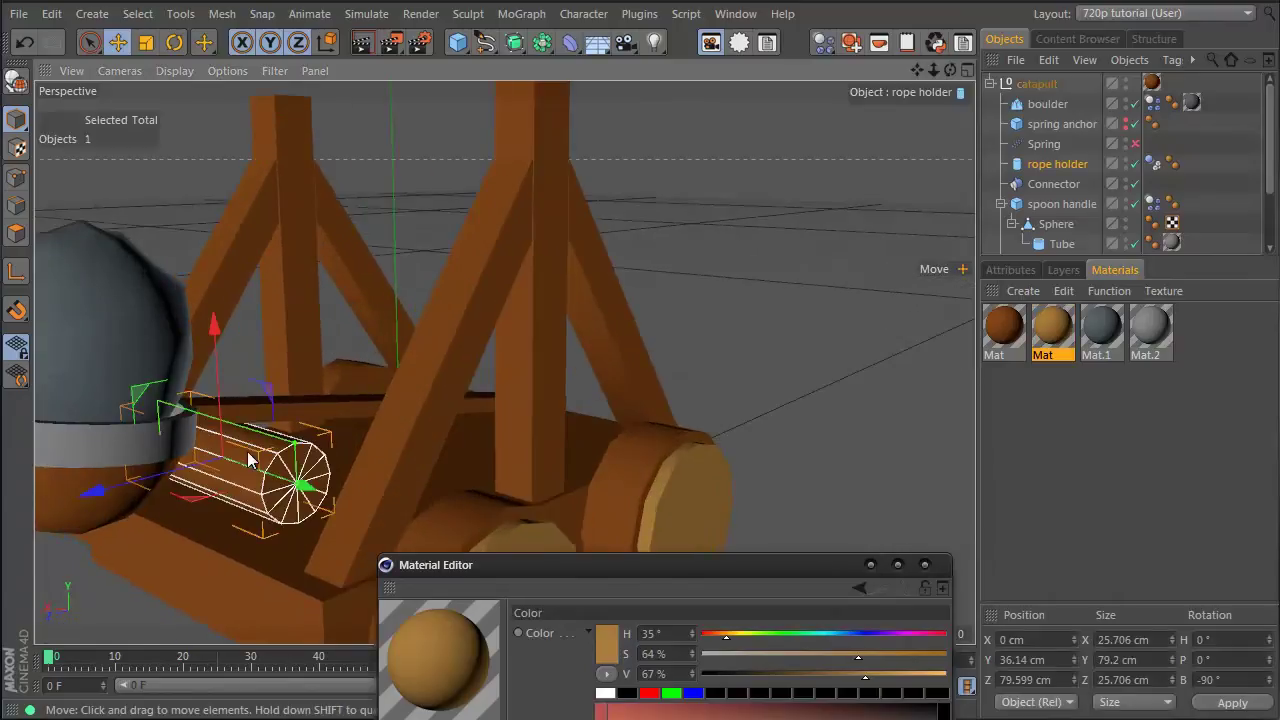
key(ctrl+v)
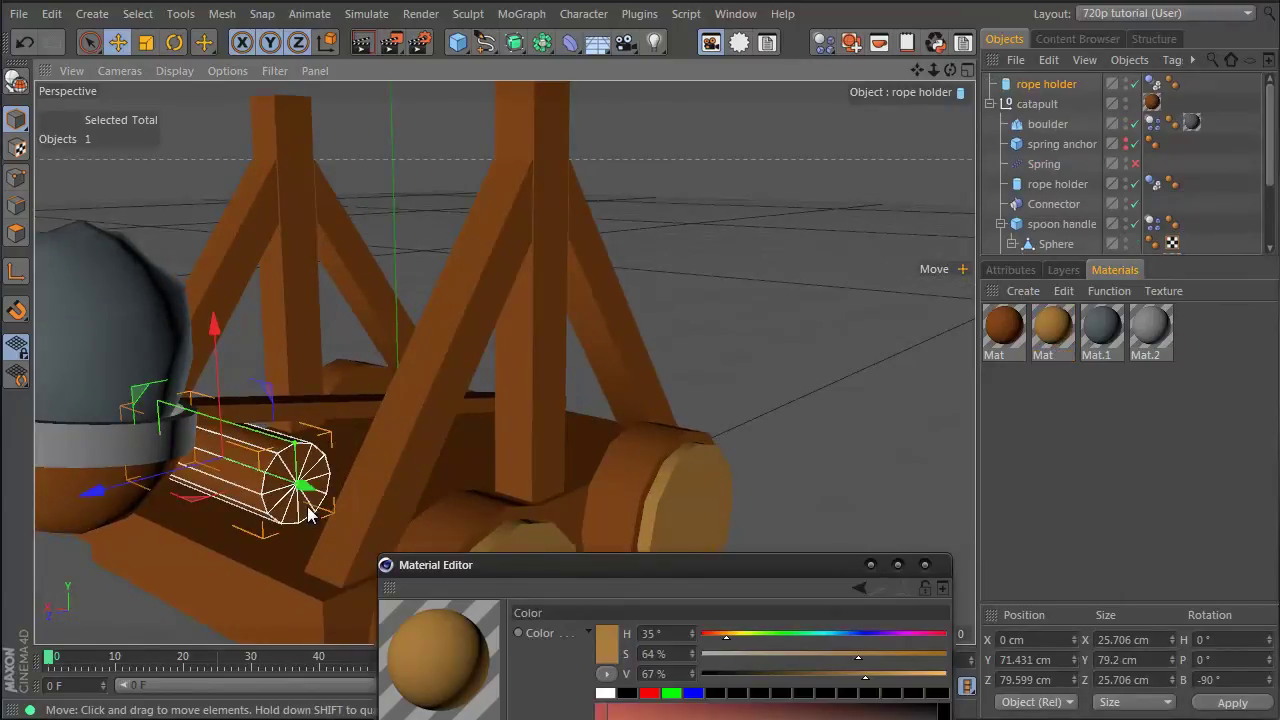
Resize the copied rope holder cylinder to 21.861 cm in diameter and 87.766 cm in length, and assign the tan material to it
alt+right_drag(266, 477, 361, 443)
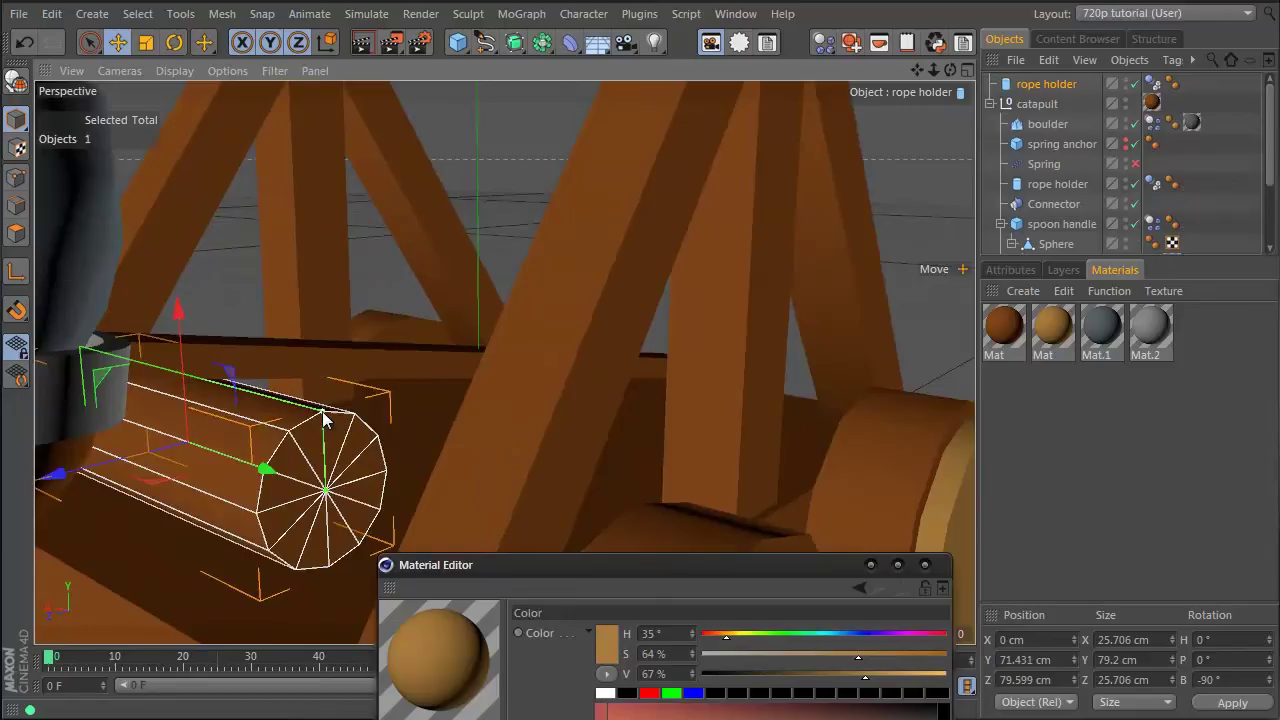
drag(322, 411, 325, 426)
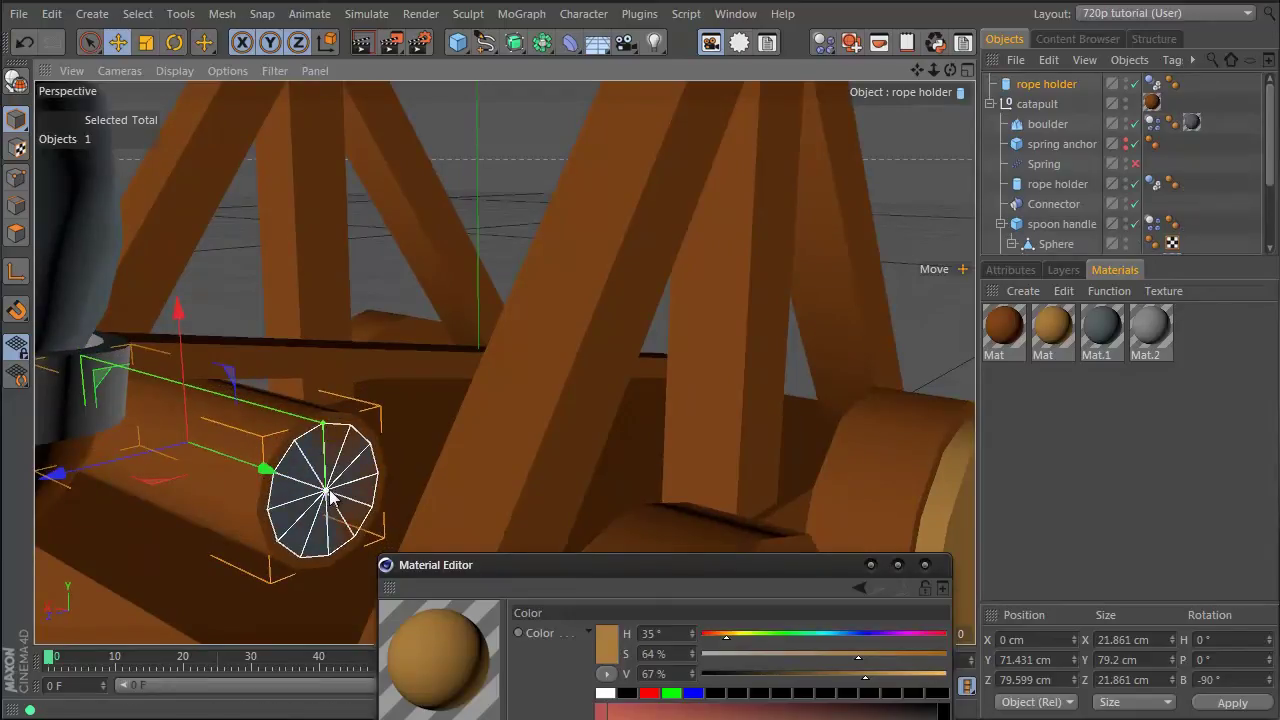
drag(326, 491, 345, 491)
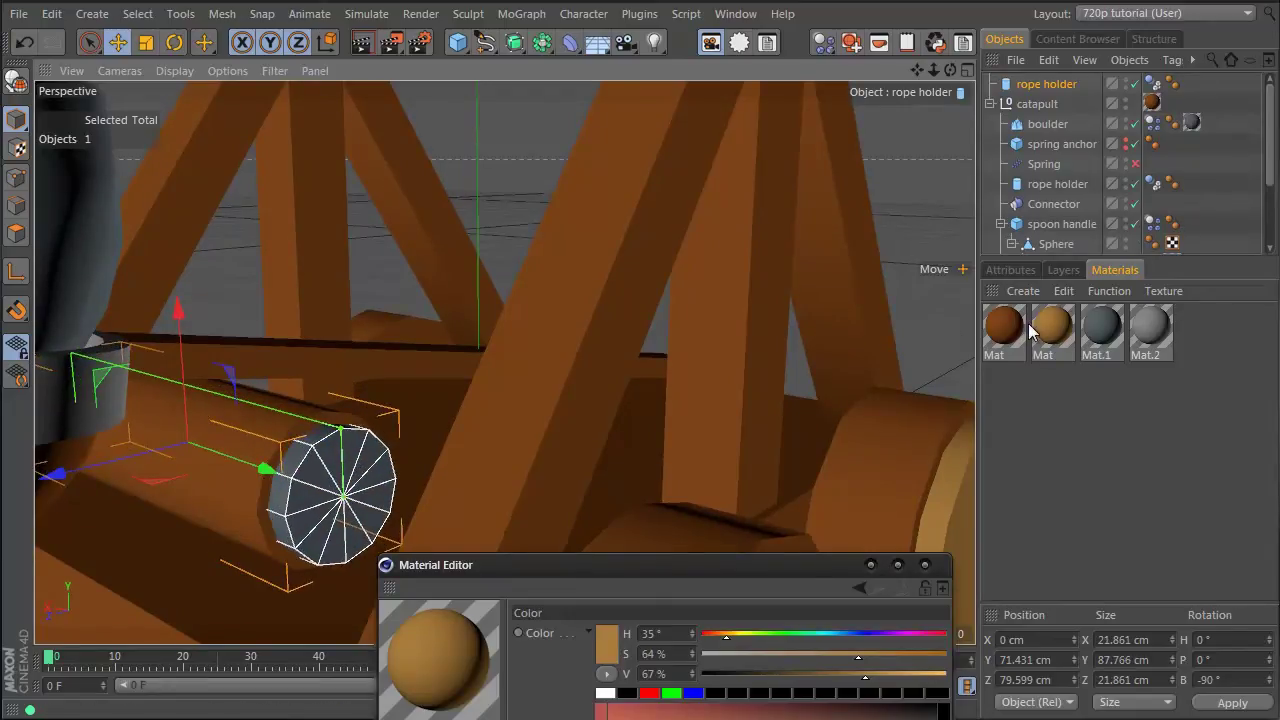
drag(1045, 165, 1040, 86)
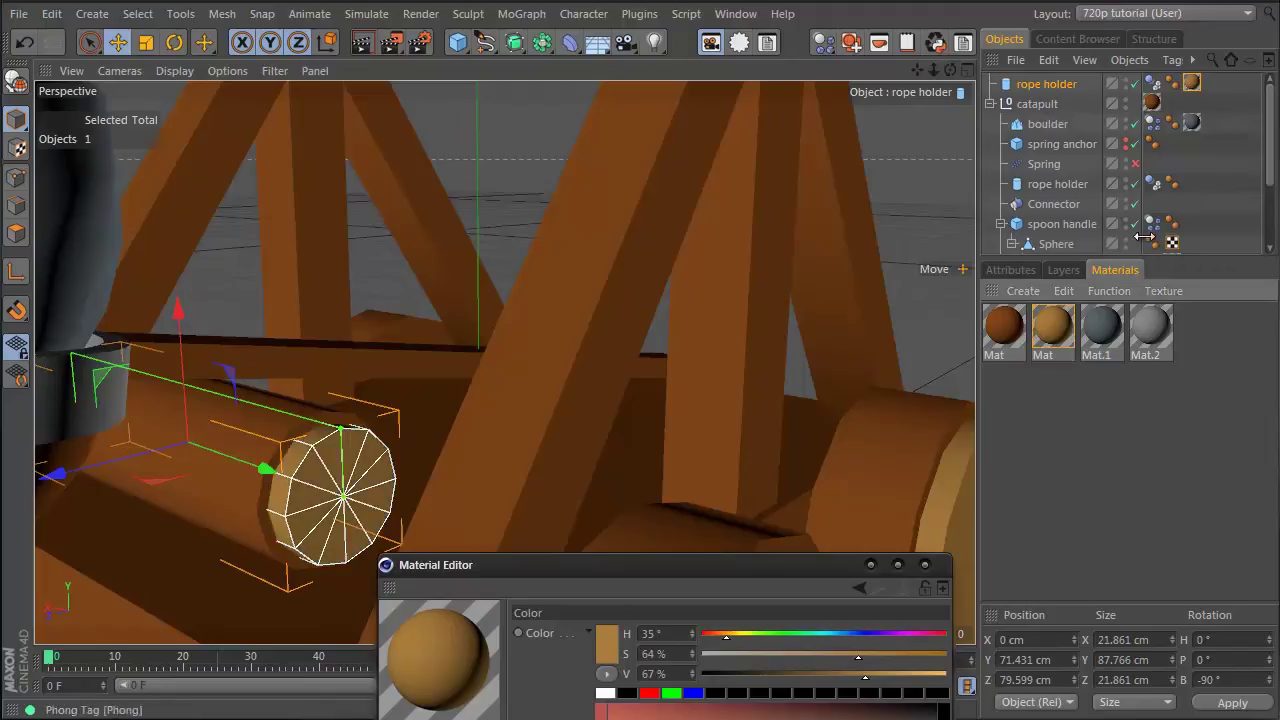
click(1094, 162)
Add a plane as the ground beneath the catapult and scale it up to about 3600 × 3600 cm
alt+right_drag(406, 400, 235, 442)
alt+drag(537, 436, 470, 385)
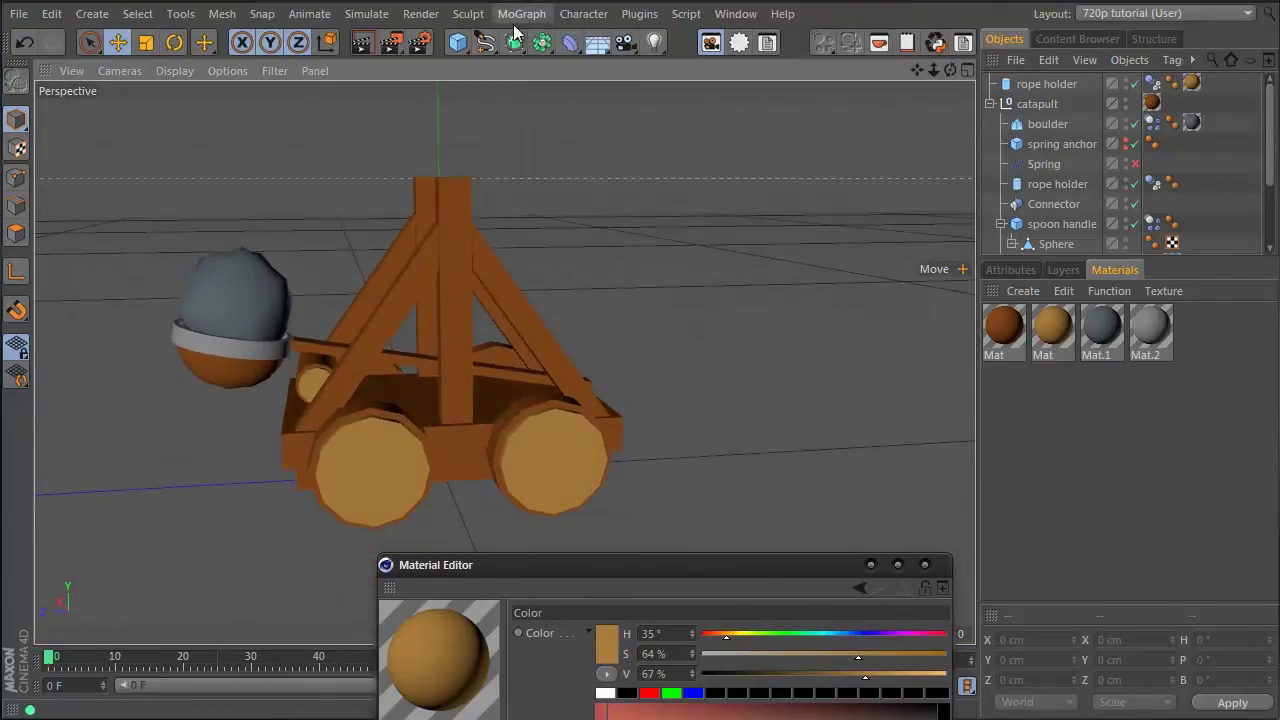
click(457, 41)
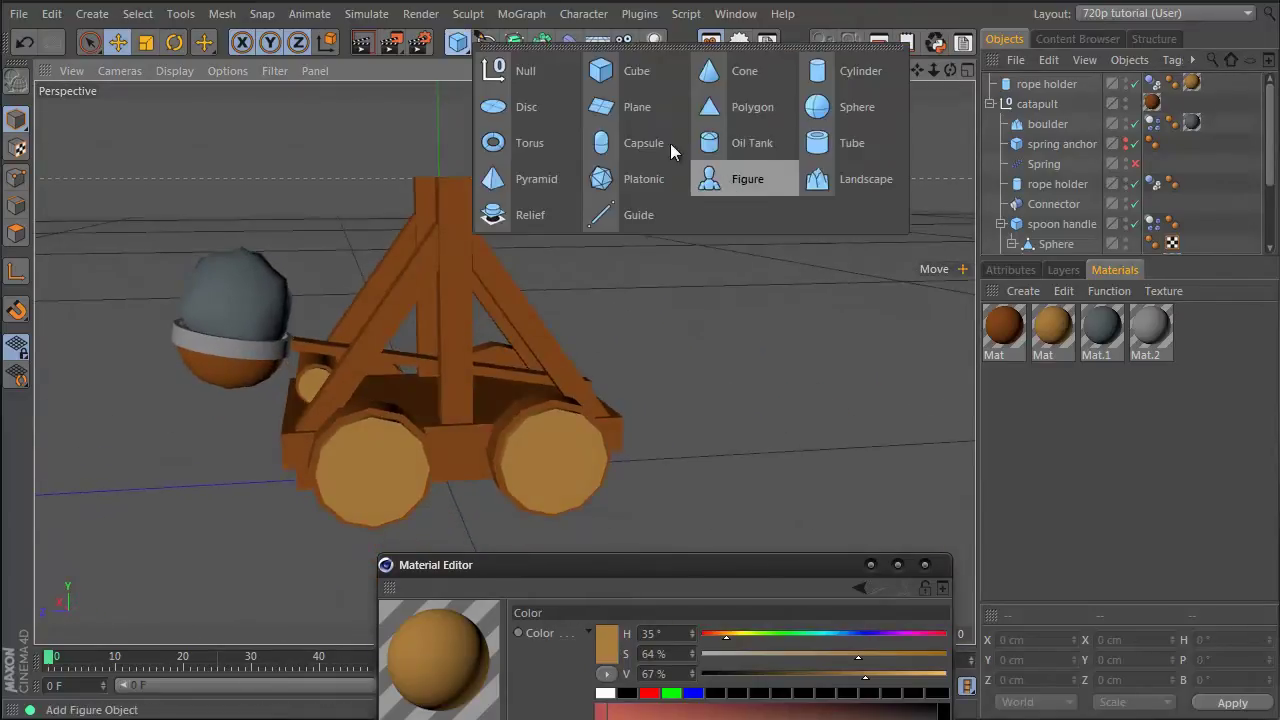
click(631, 105)
key(t)
drag(224, 346, 194, 417)
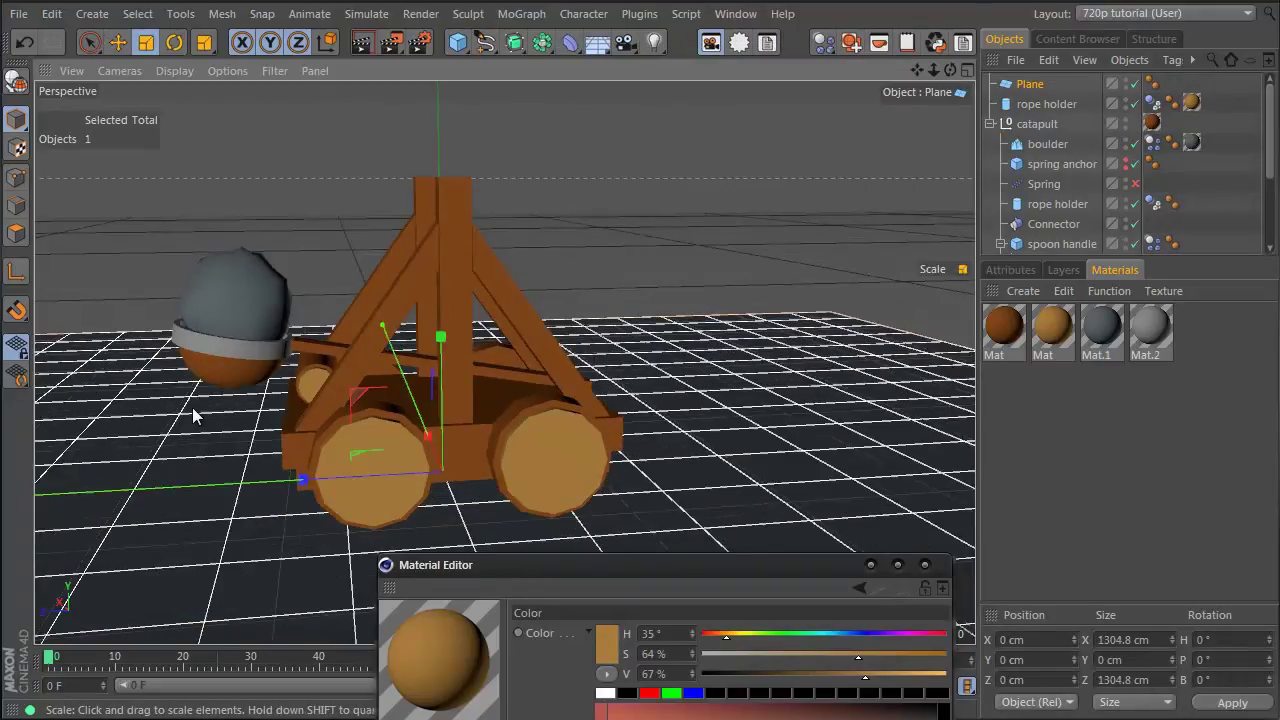
drag(141, 370, 515, 318)
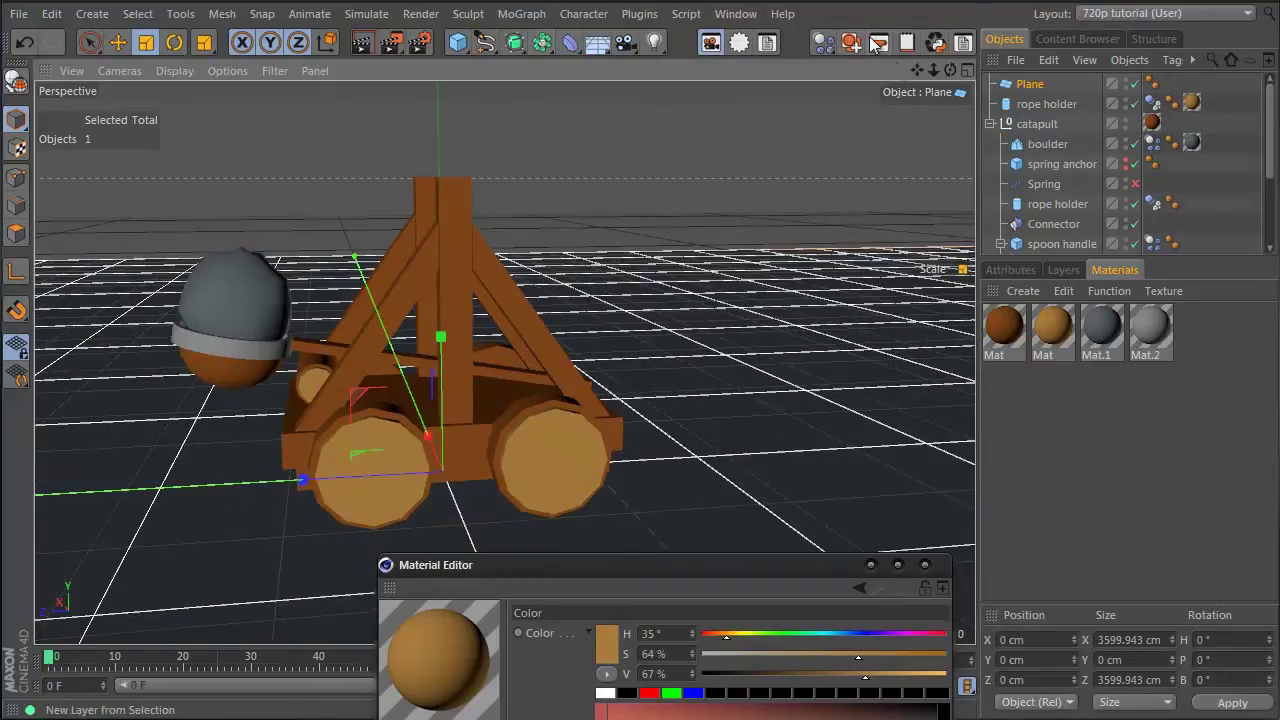
Make the ground plane a collider body and clear the selection
click(823, 42)
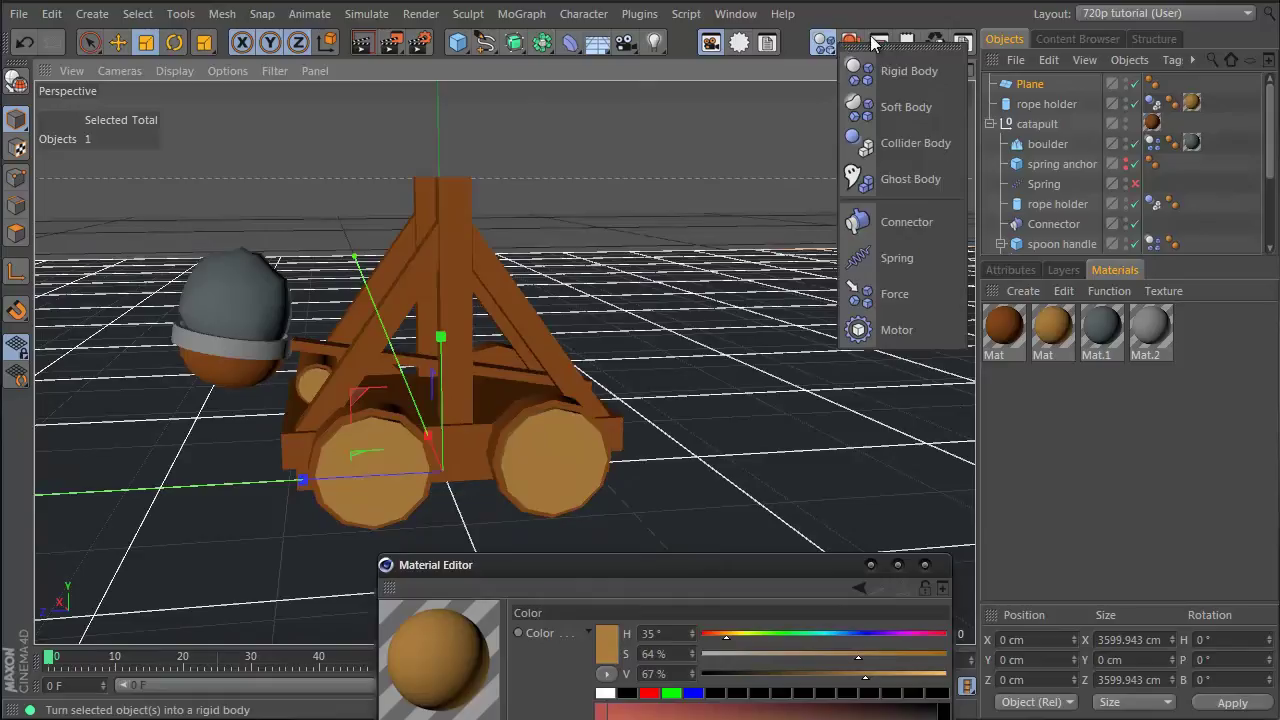
click(934, 165)
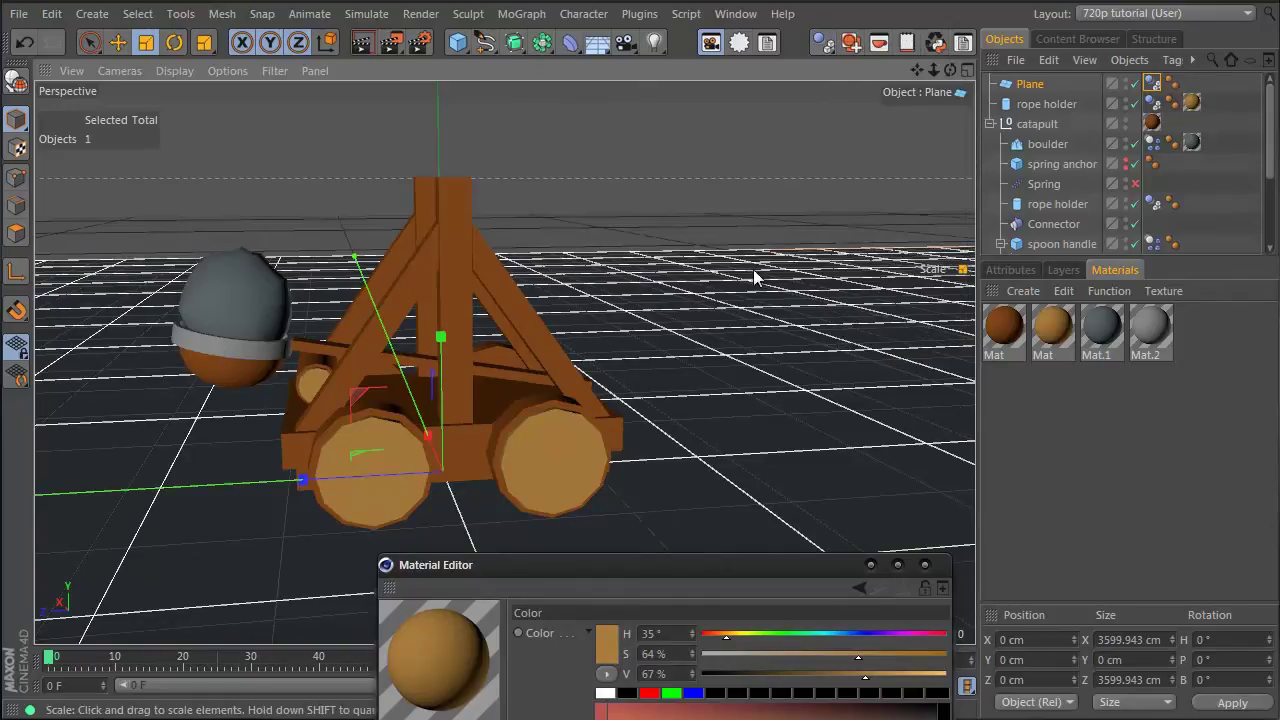
click(779, 210)
Play the catapult simulation from an elevated angle and follow the boulder across the ground plane
alt+middle_drag(779, 210, 666, 205)
alt+drag(580, 225, 449, 471)
key(F8)
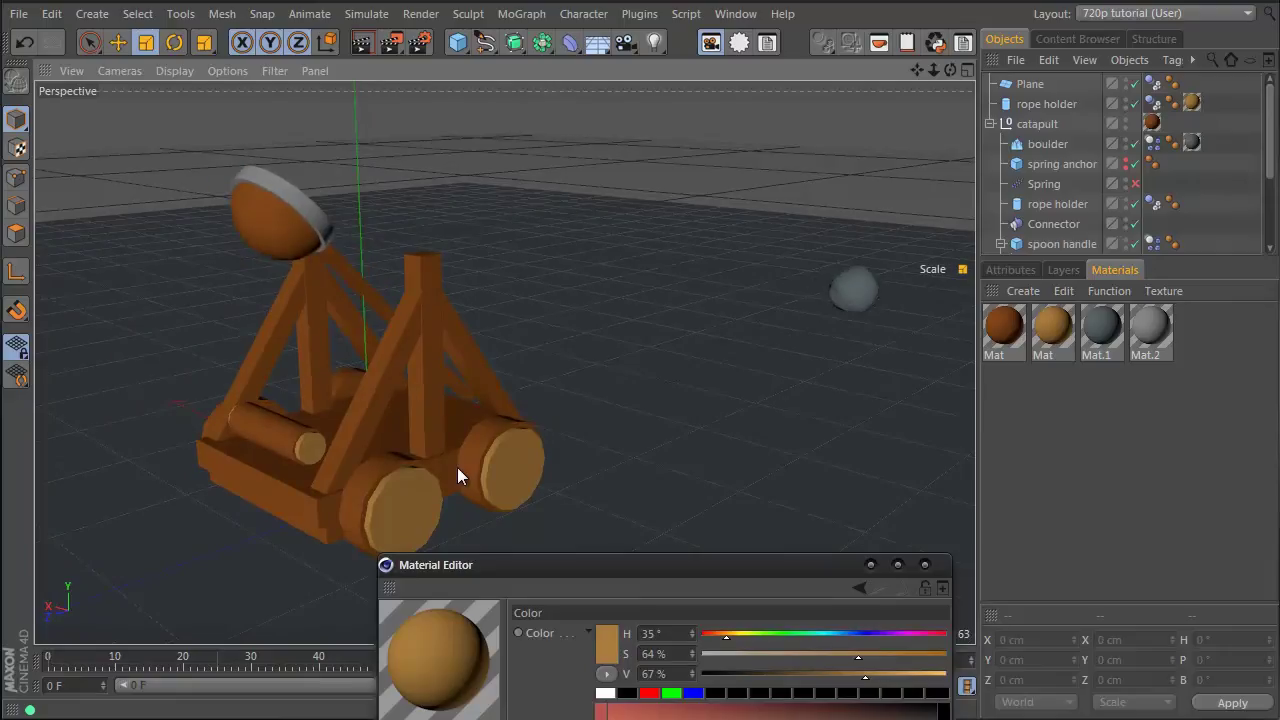
alt+drag(873, 344, 715, 388)
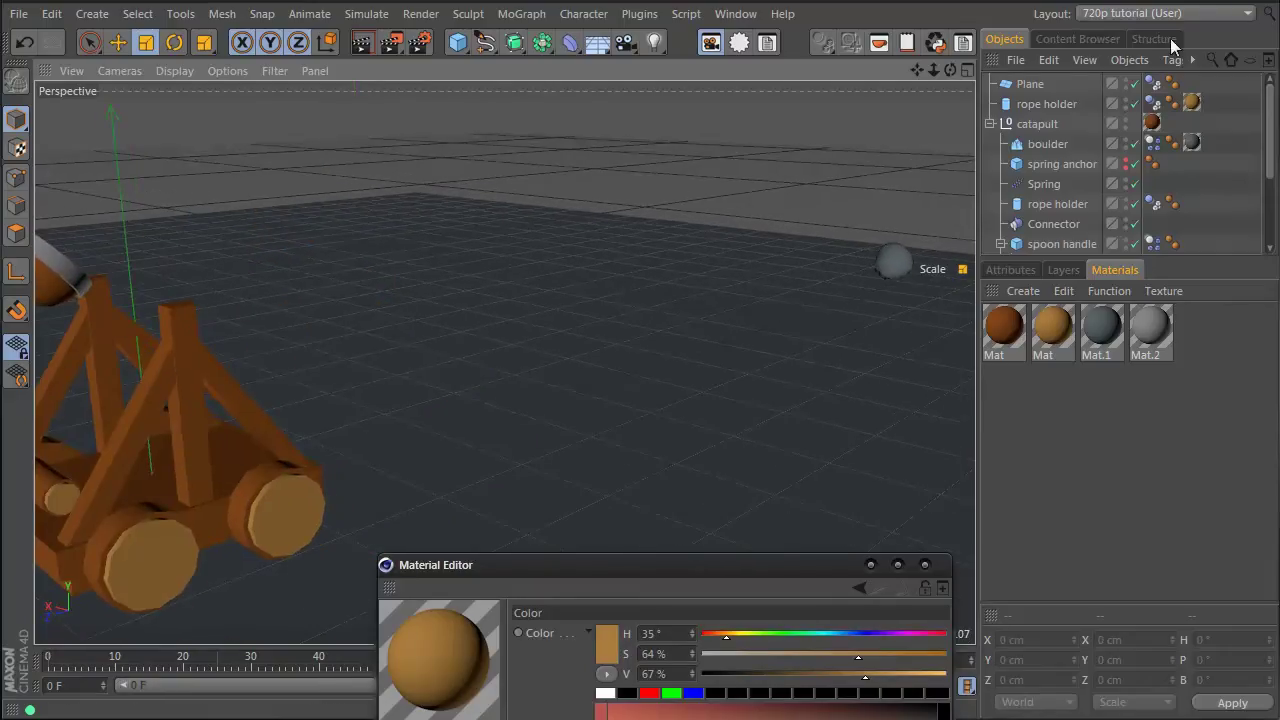
Set the collision friction to 90% on the dynamics tags of the plane, both rope holders, the boulder and the spoon handle together
click(1154, 86)
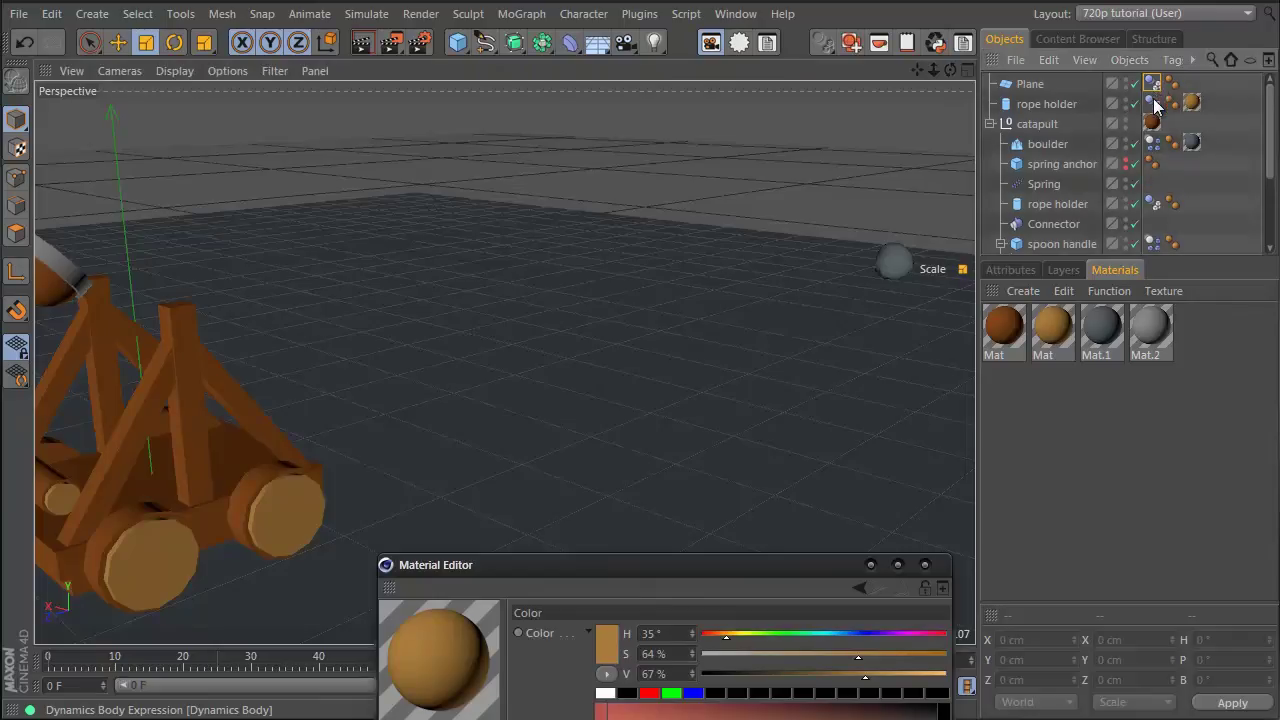
click(1235, 84)
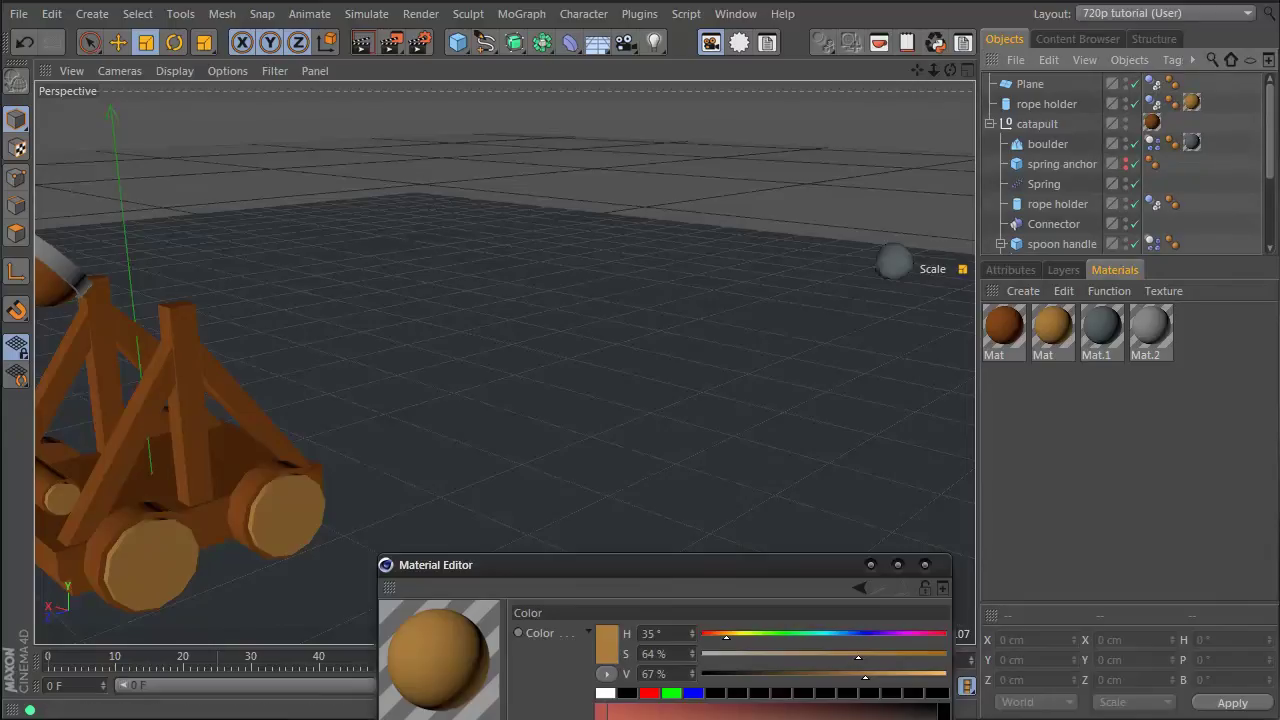
click(1152, 84)
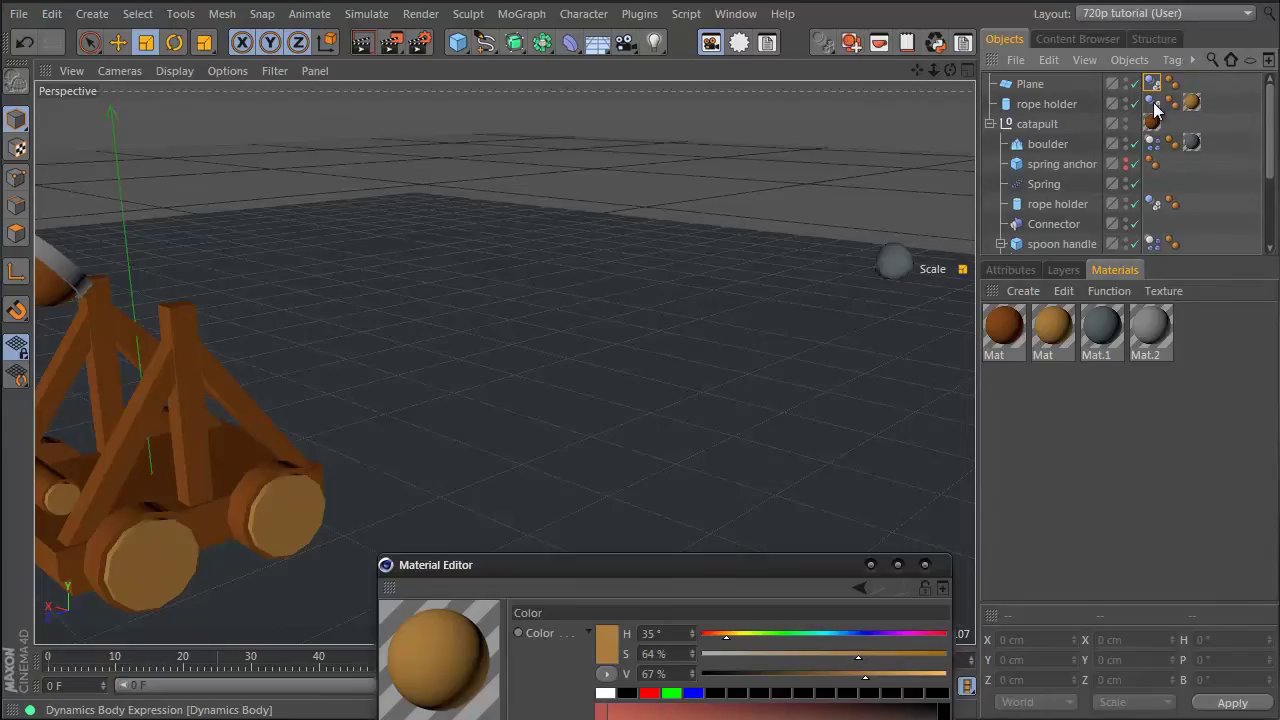
ctrl+click(1152, 104)
ctrl+click(1152, 143)
ctrl+click(1154, 203)
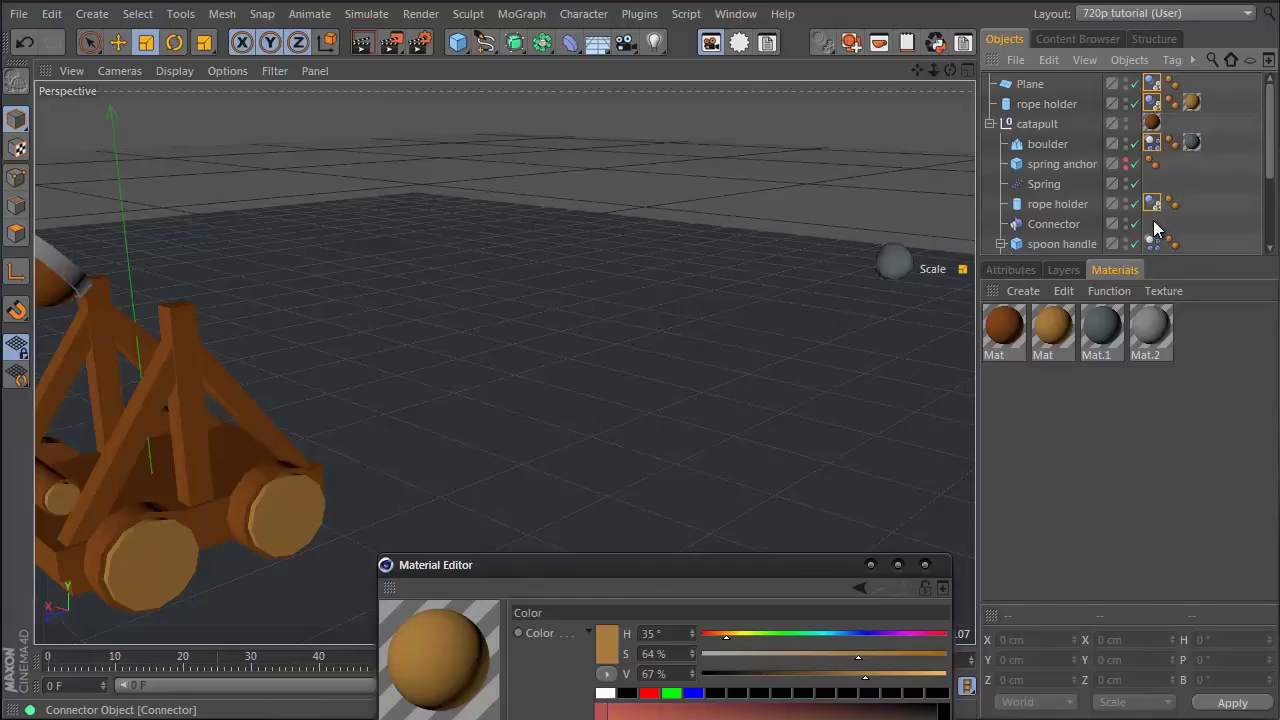
ctrl+click(1152, 243)
click(988, 272)
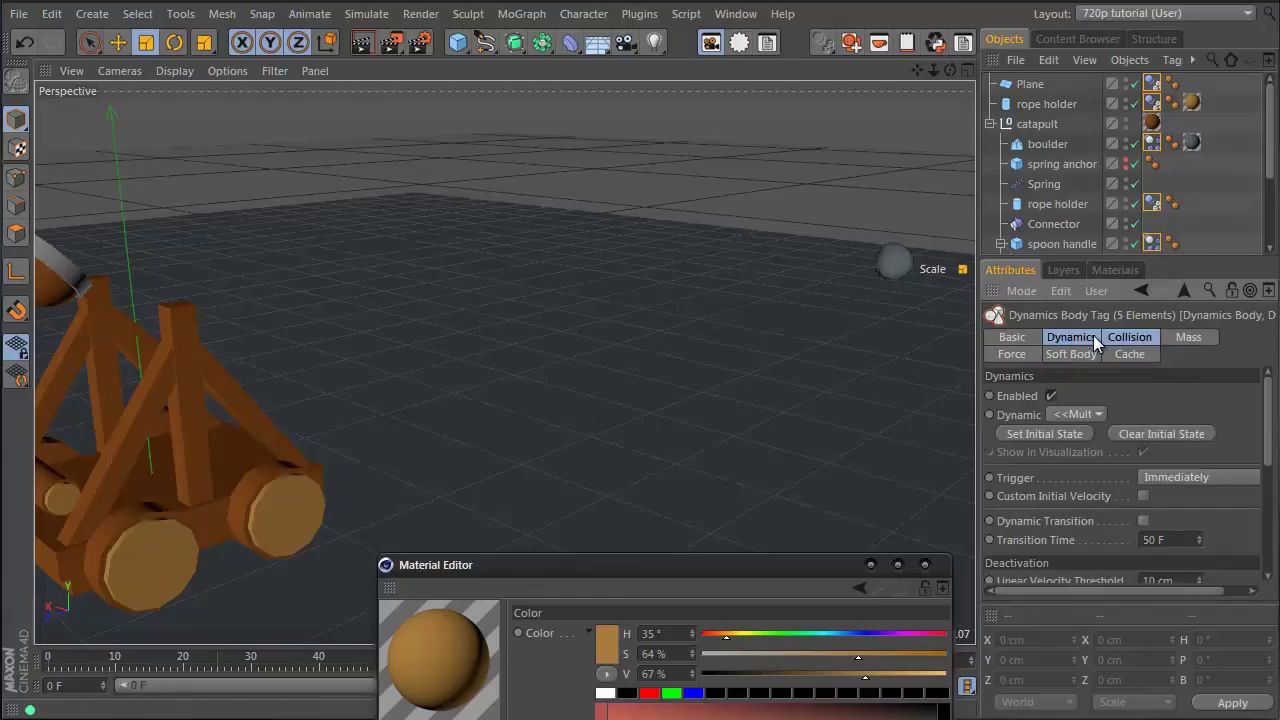
click(1118, 337)
scroll(1231, 545, down, 1)
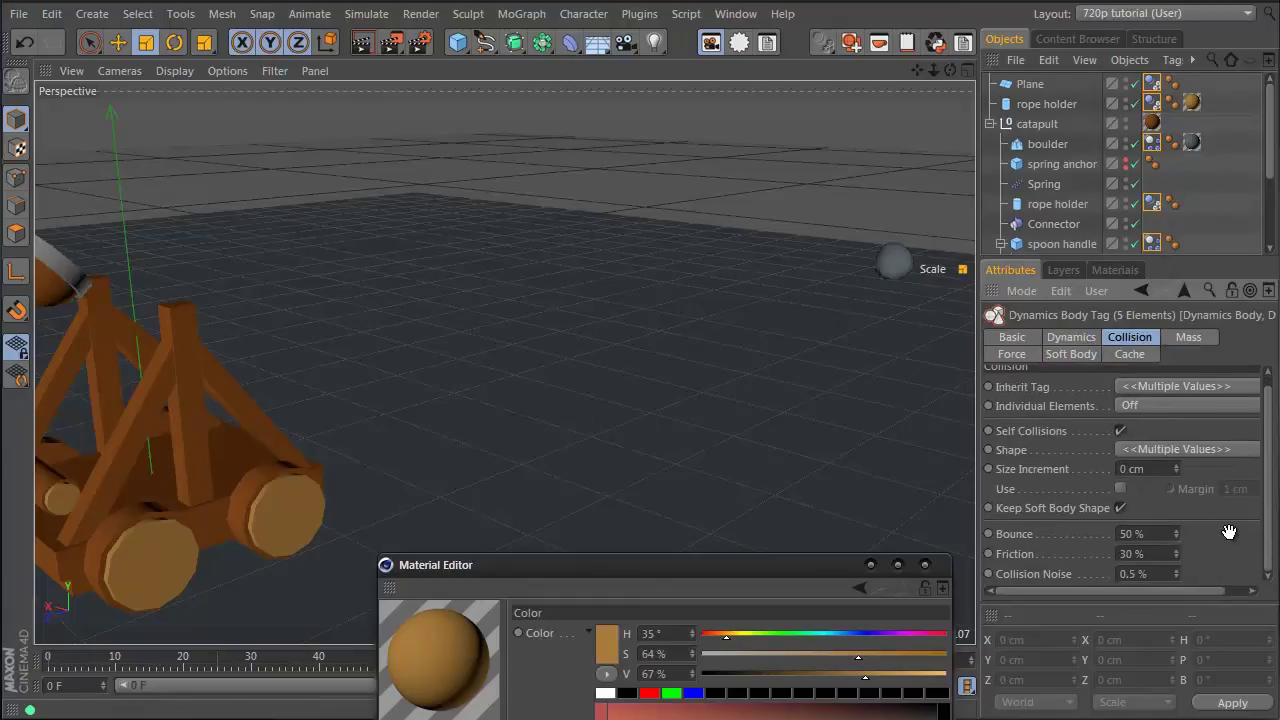
click(1152, 548)
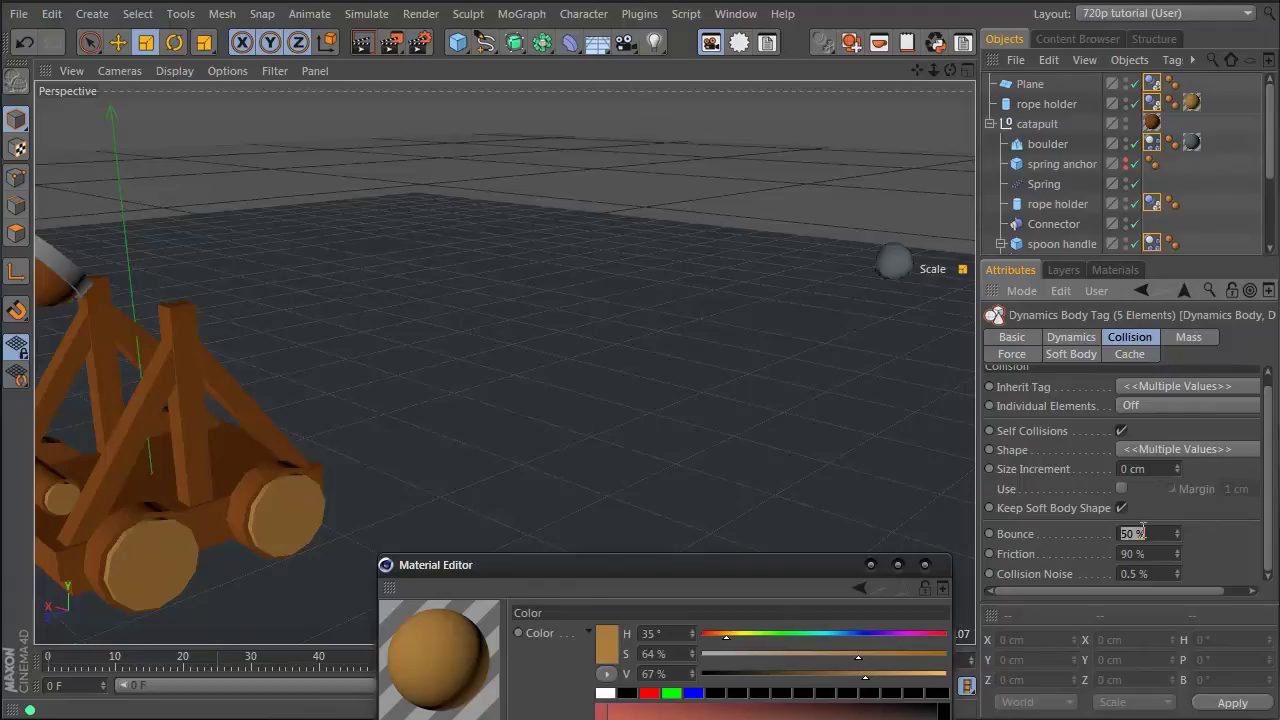
click(1087, 130)
Rewind to frame 0 and replay the launch to check how the boulder behaves on the ground
click(49, 656)
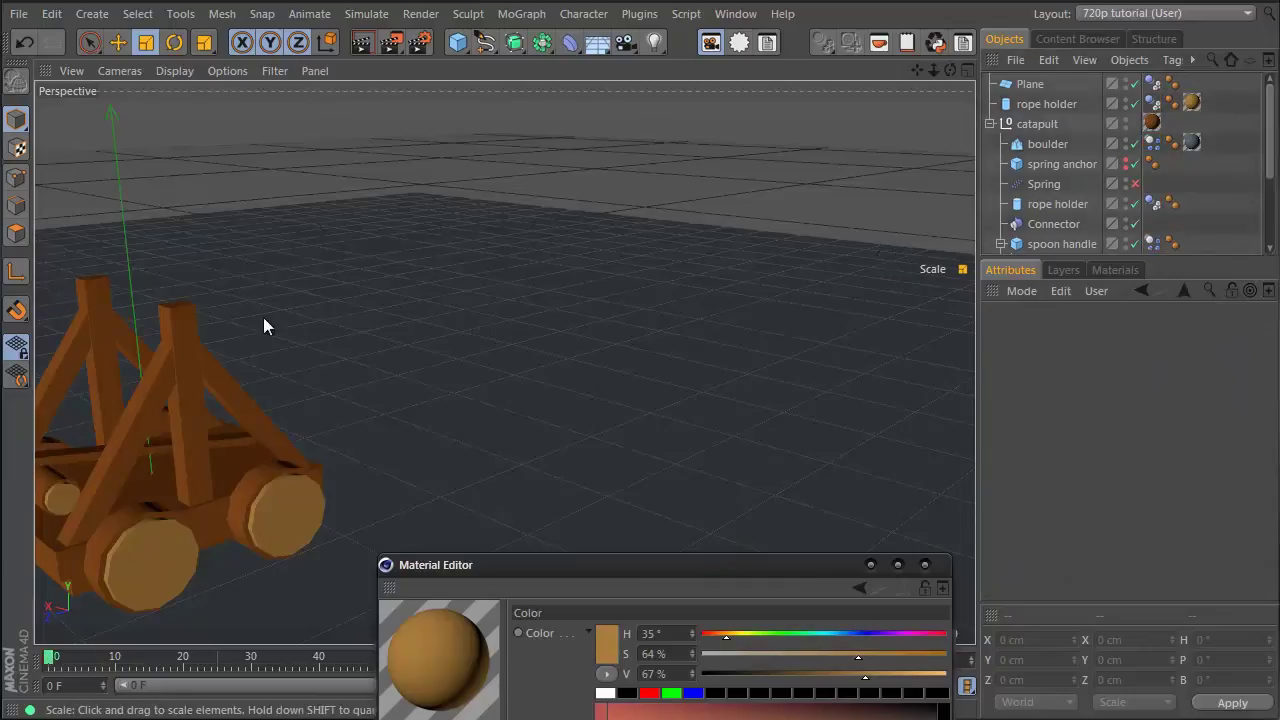
alt+drag(257, 376, 182, 379)
scroll(108, 472, up, 2)
scroll(108, 472, down, 3)
alt+middle_drag(108, 472, 229, 470)
key(F8)
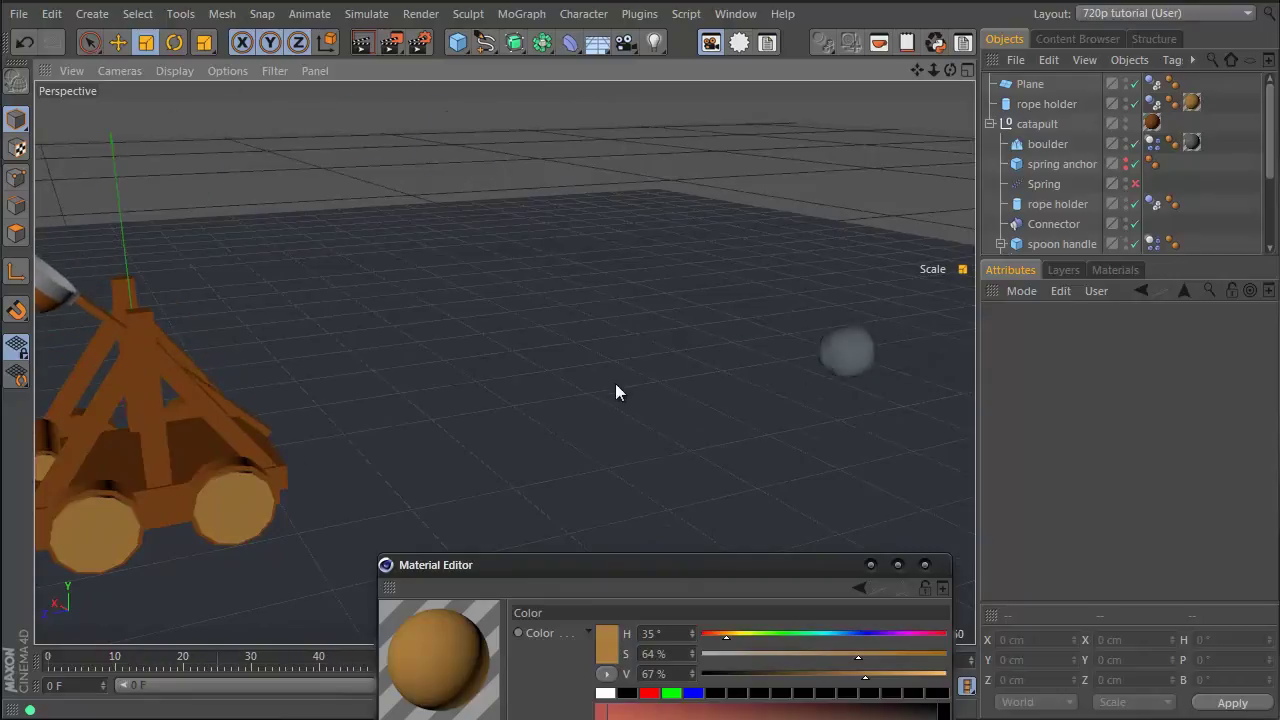
alt+drag(752, 393, 721, 359)
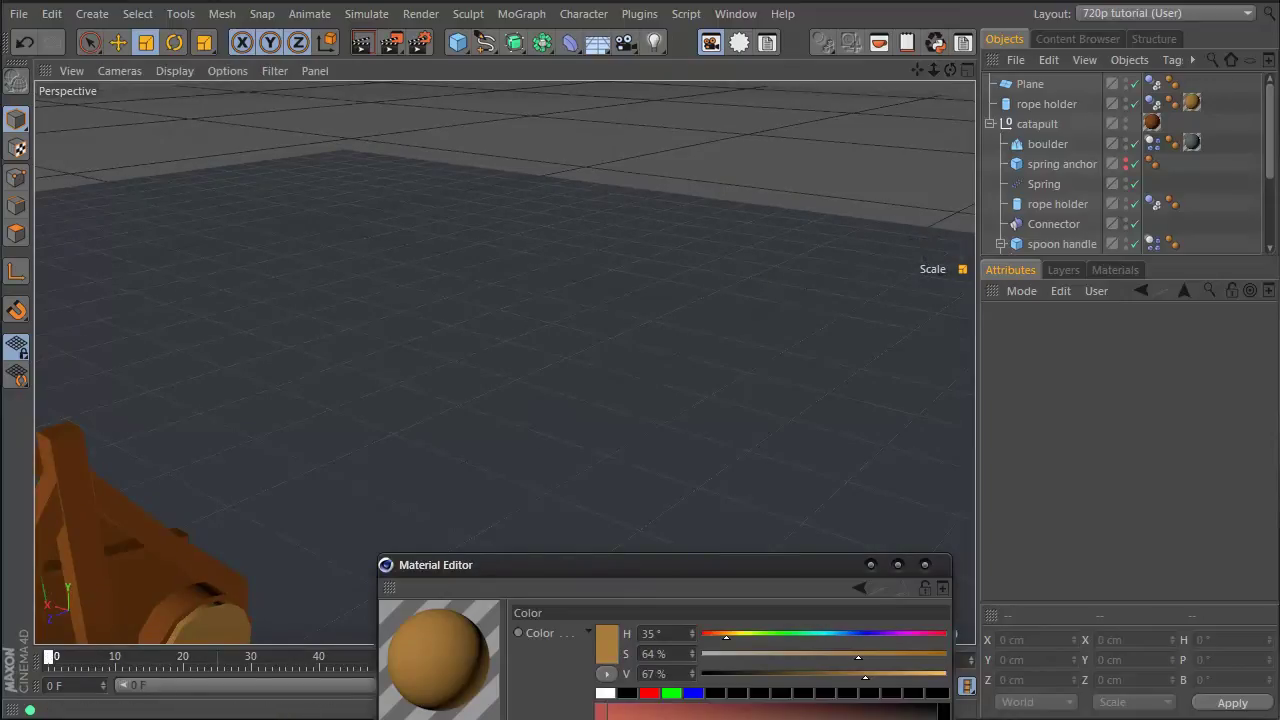
Play the simulation again from a side view of the catapult and stop it at frame 59
alt+drag(205, 567, 97, 567)
alt+right_drag(154, 557, 106, 565)
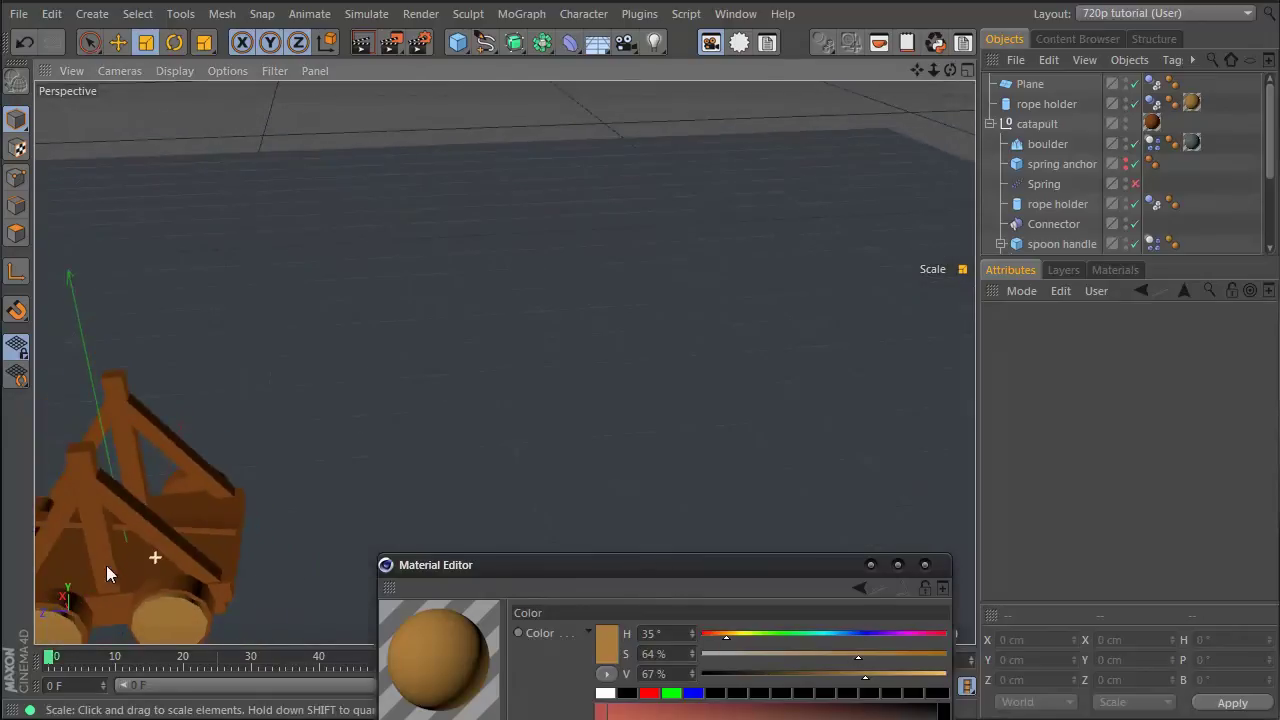
alt+drag(506, 363, 386, 325)
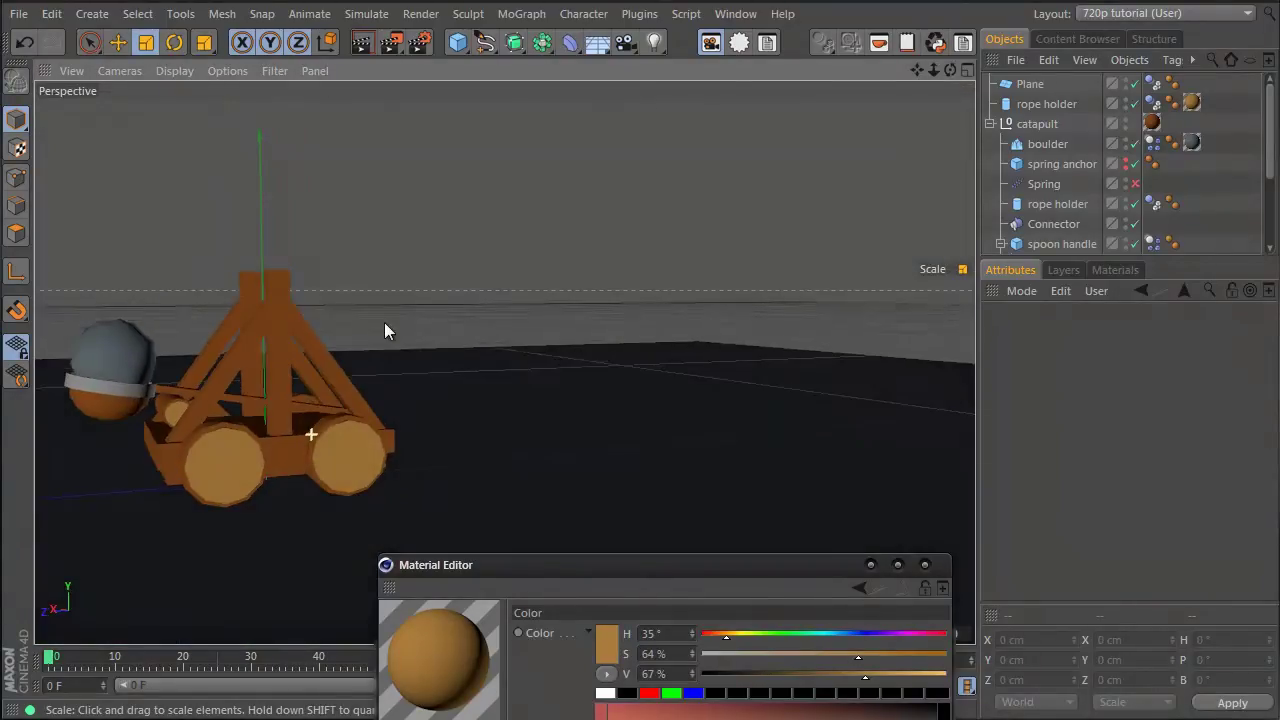
drag(692, 563, 369, 597)
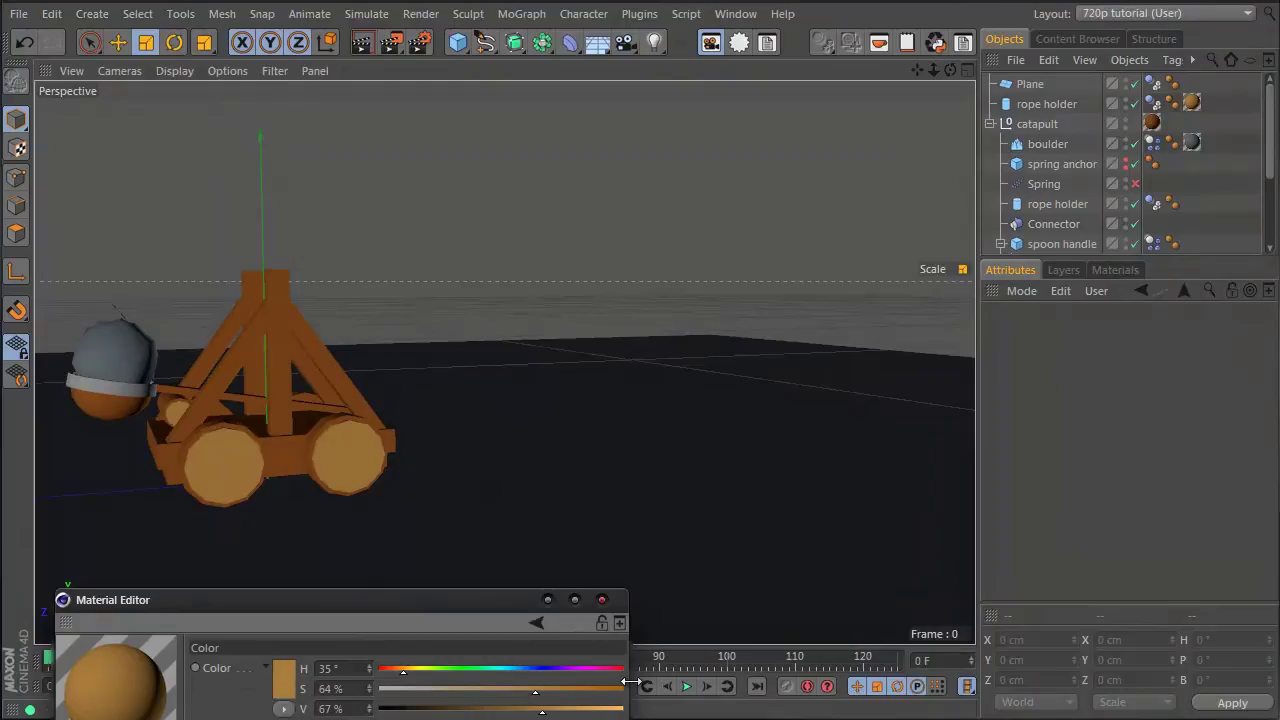
click(687, 686)
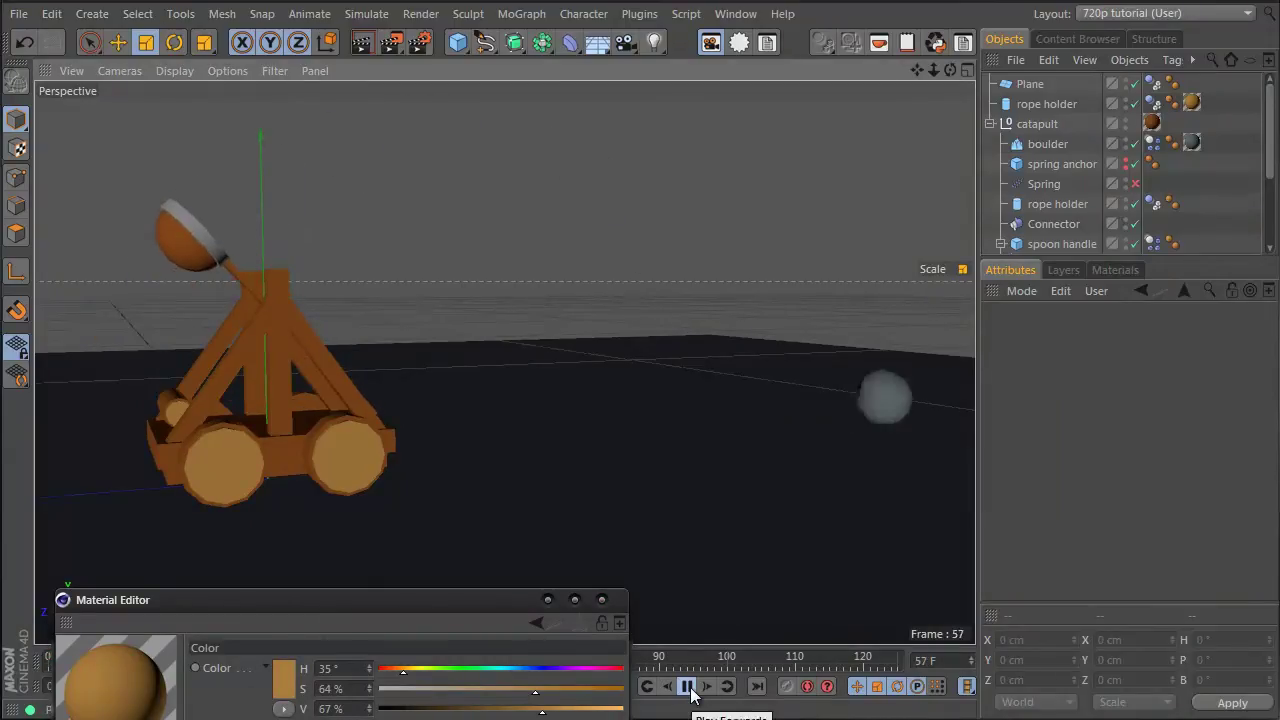
click(687, 686)
Close the Material Editor and select the pillars symmetry object
drag(420, 600, 1010, 175)
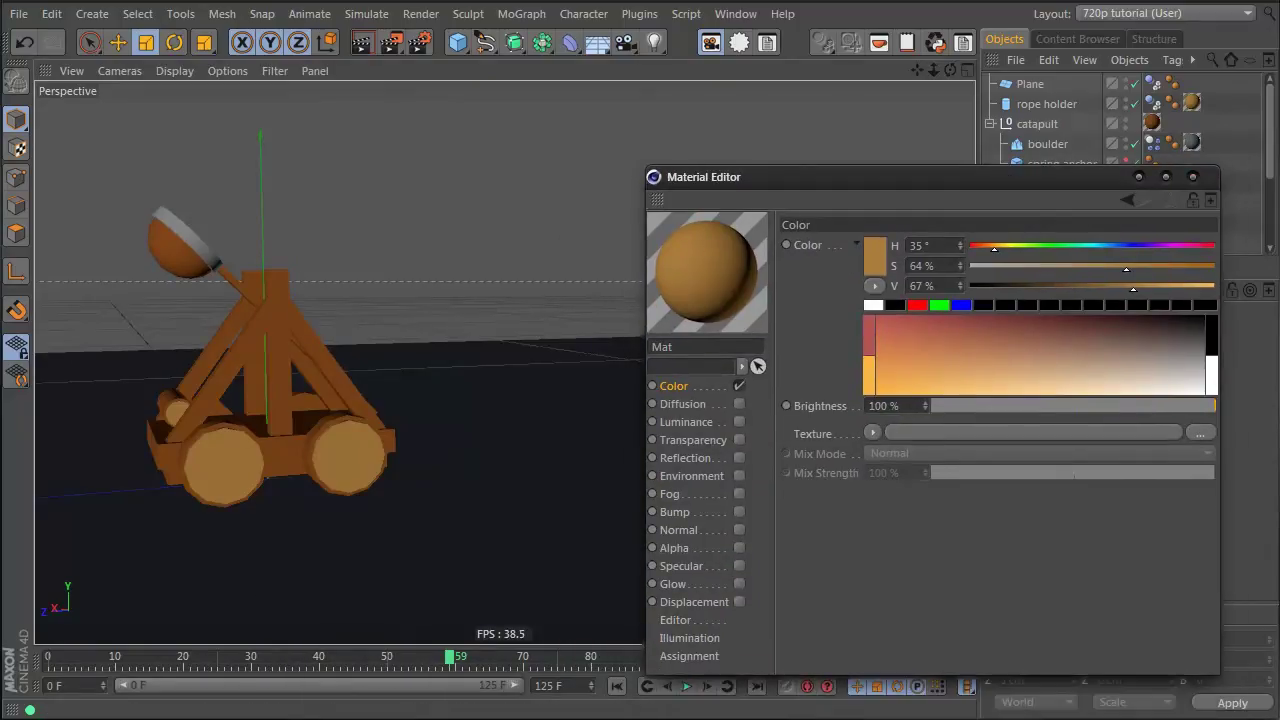
click(272, 374)
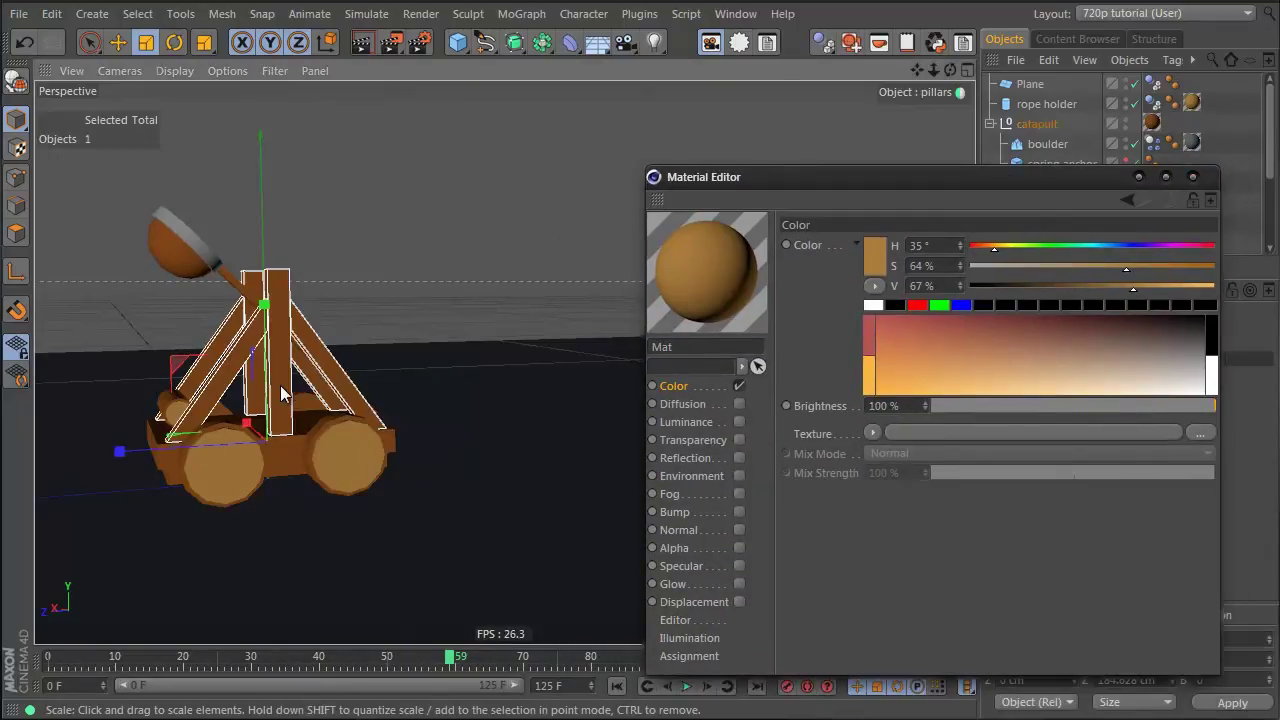
click(1190, 177)
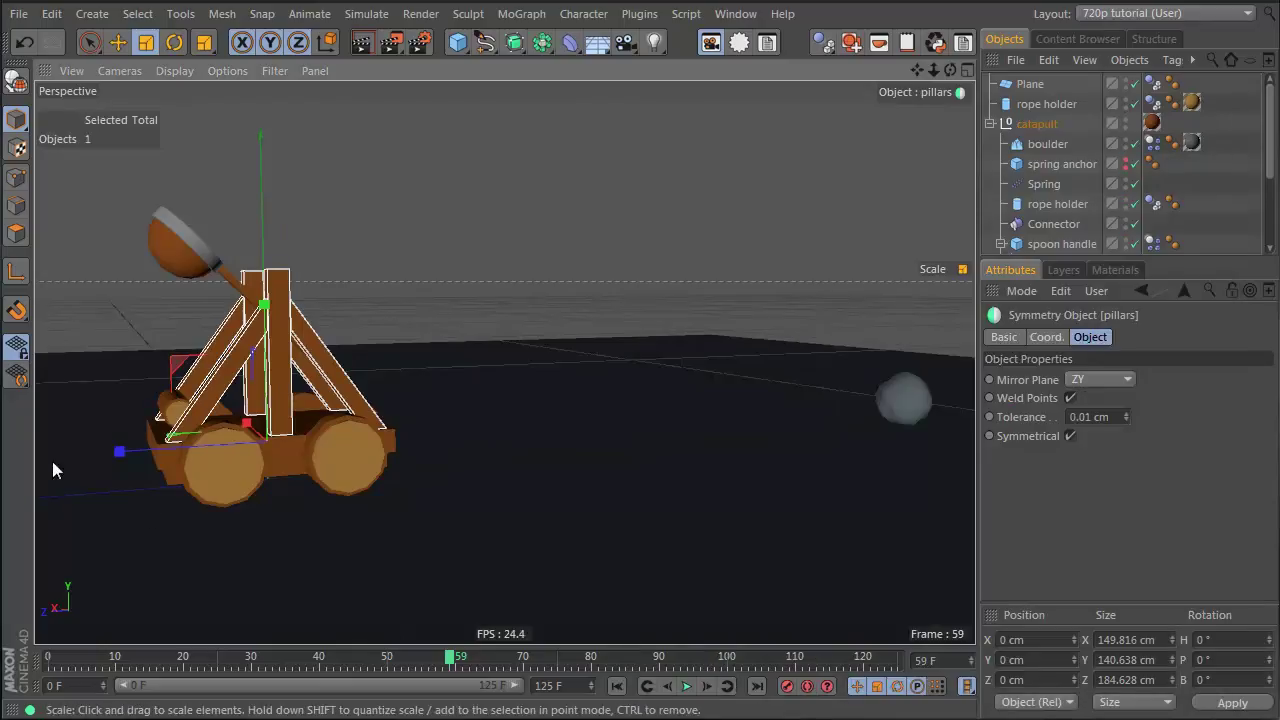
Select the center pillar of the catapult and expand the pillars hierarchy to show it
click(1087, 124)
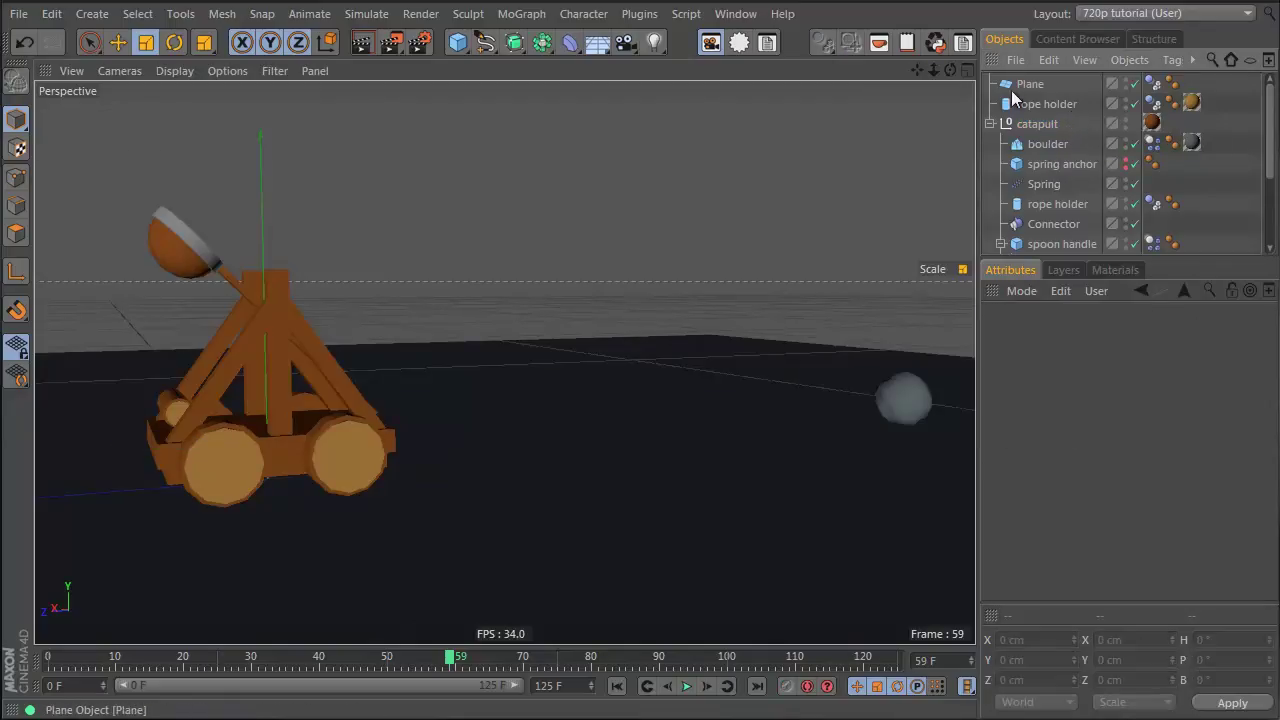
click(282, 362)
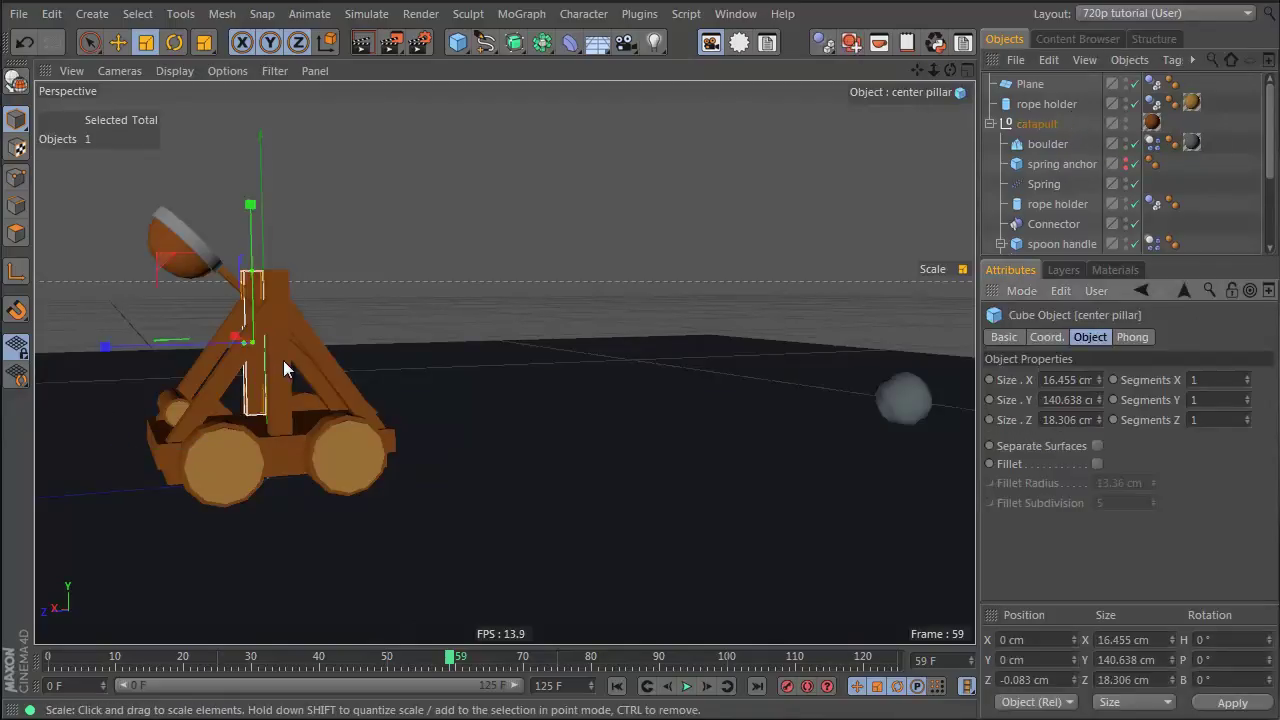
click(298, 325)
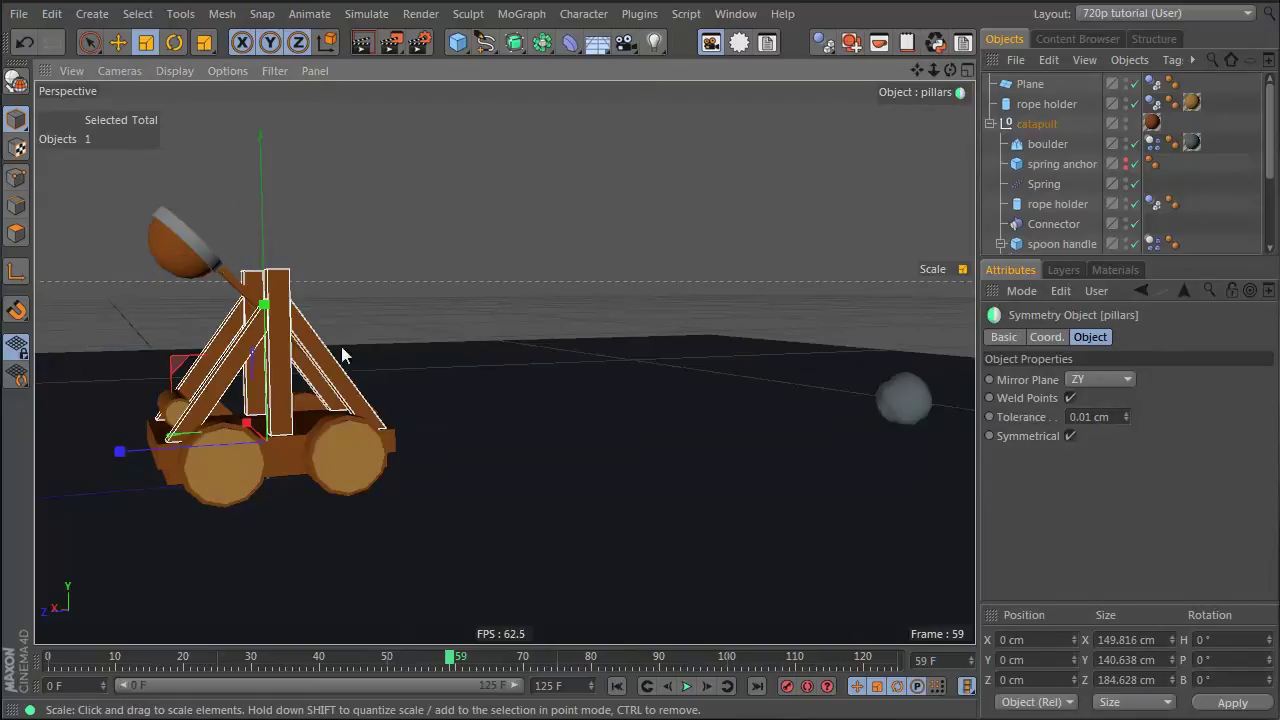
drag(1138, 258, 1138, 455)
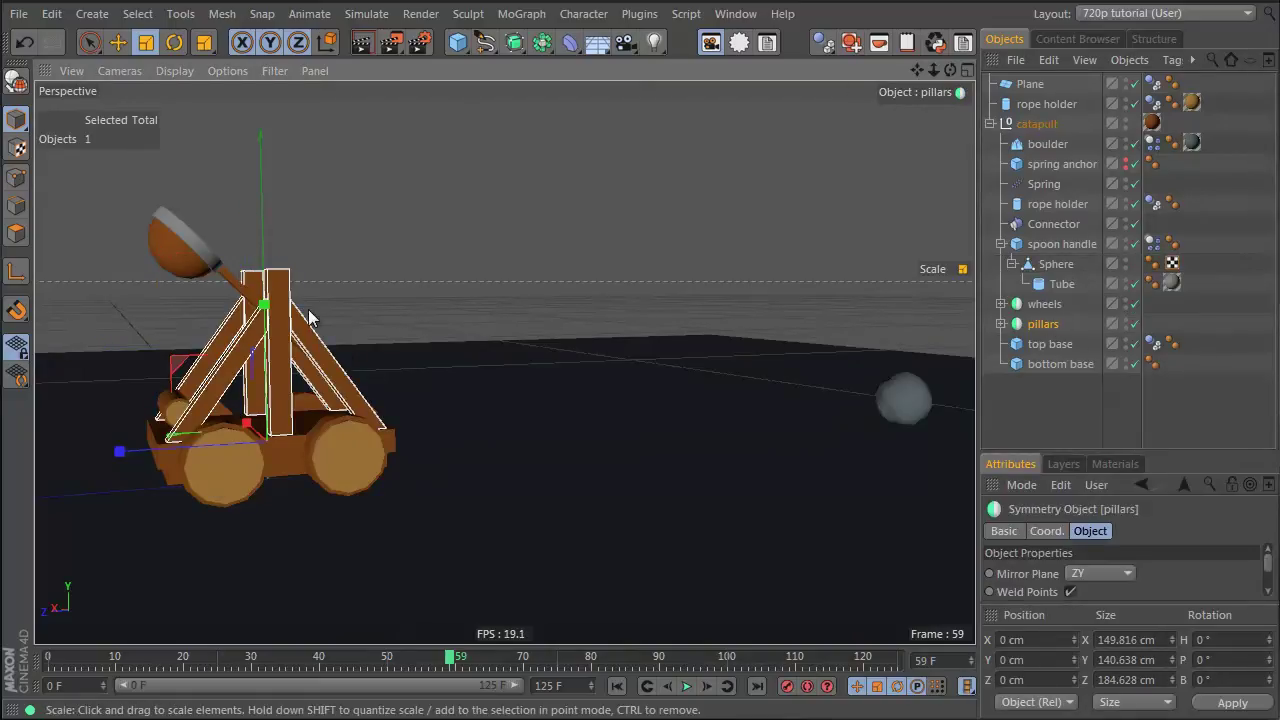
click(285, 370)
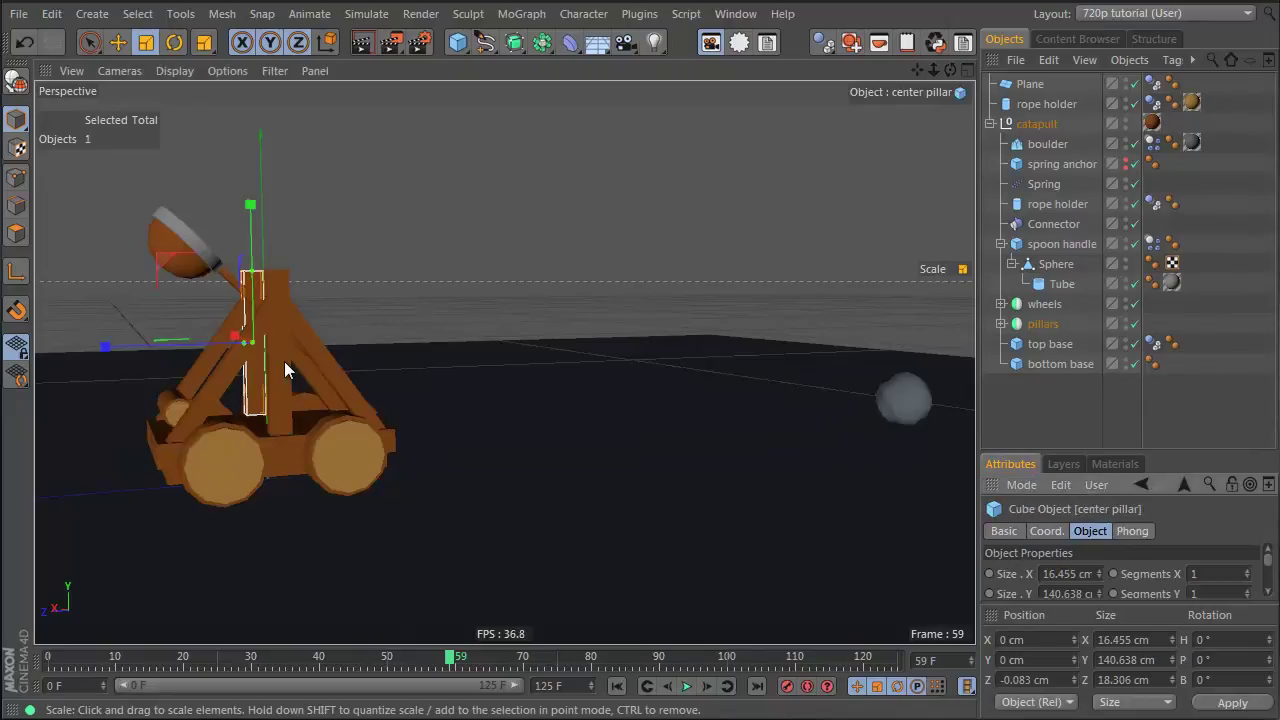
alt+drag(252, 414, 690, 436)
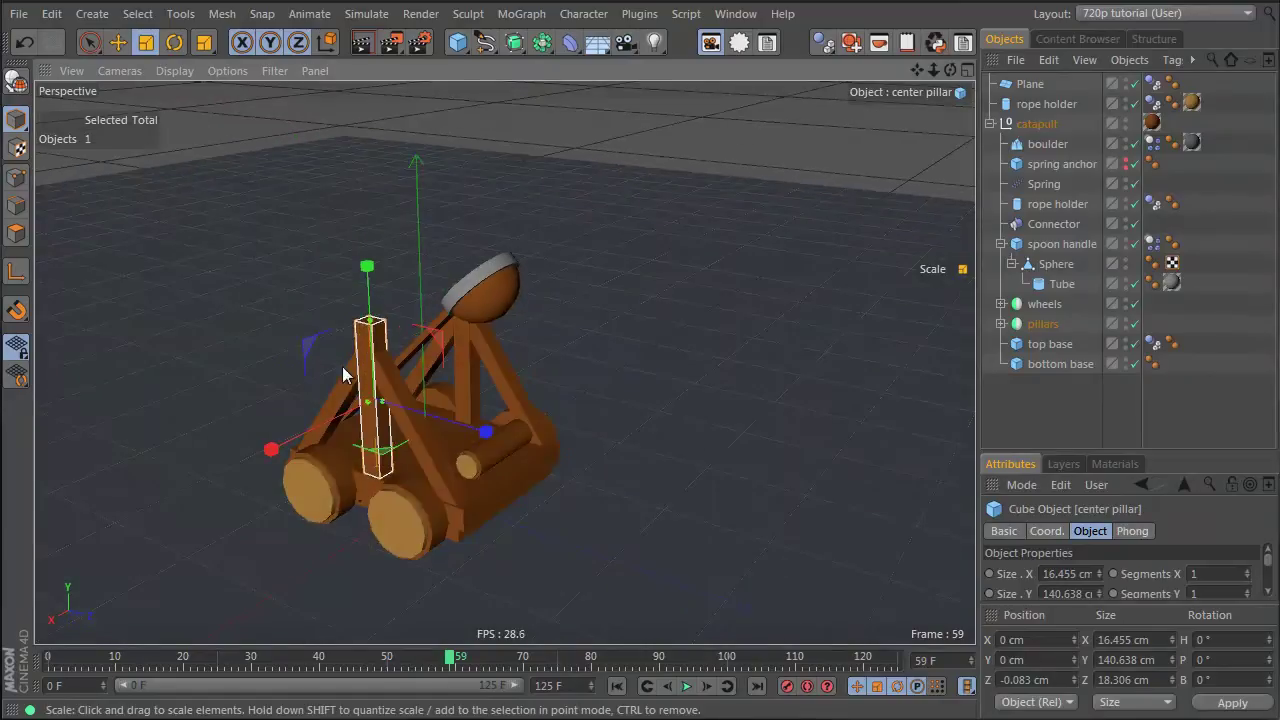
alt+right_drag(379, 377, 567, 346)
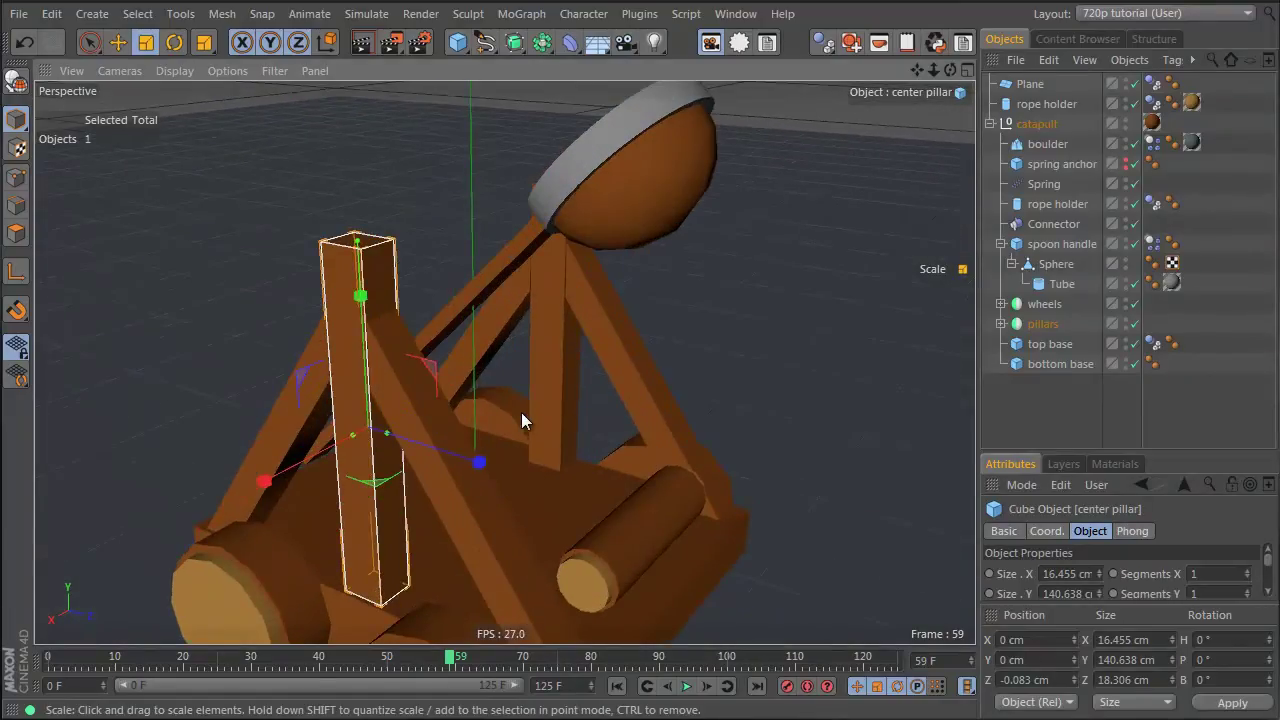
click(1001, 323)
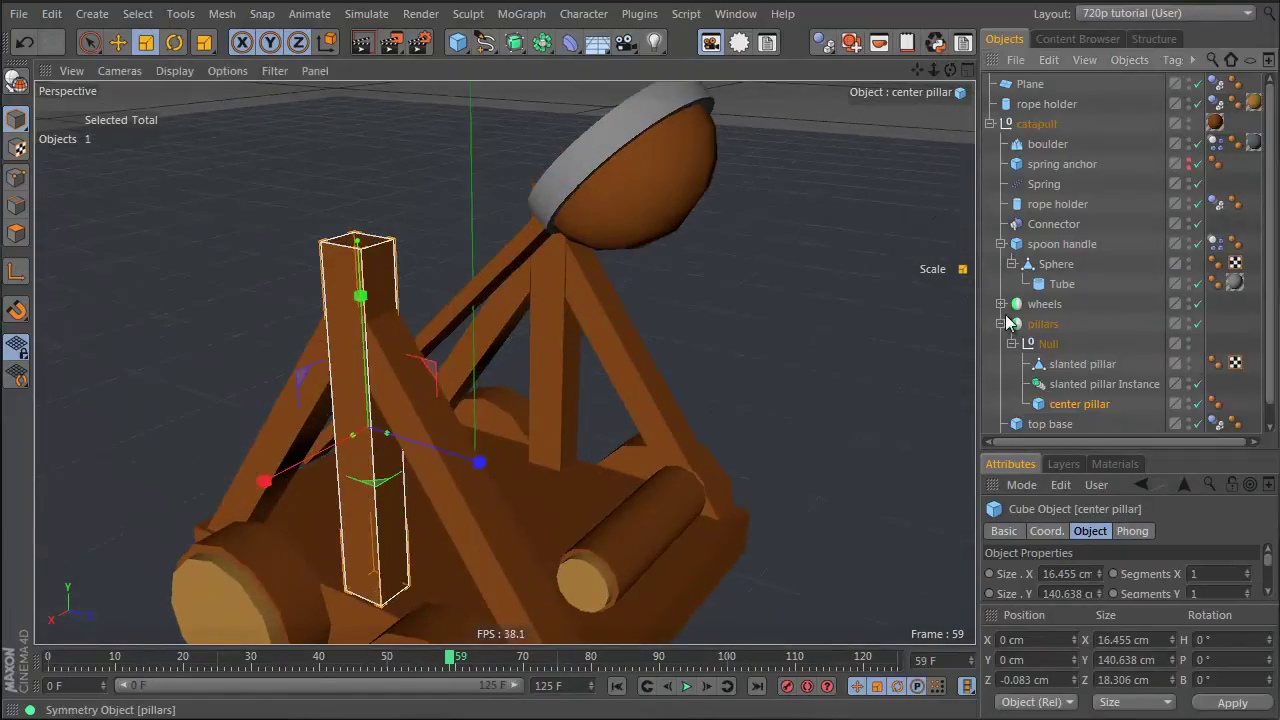
Duplicate the center pillar inside the null of the pillars symmetry object
alt+middle_drag(388, 530, 450, 480)
alt+drag(450, 481, 433, 474)
scroll(433, 474, up, 2)
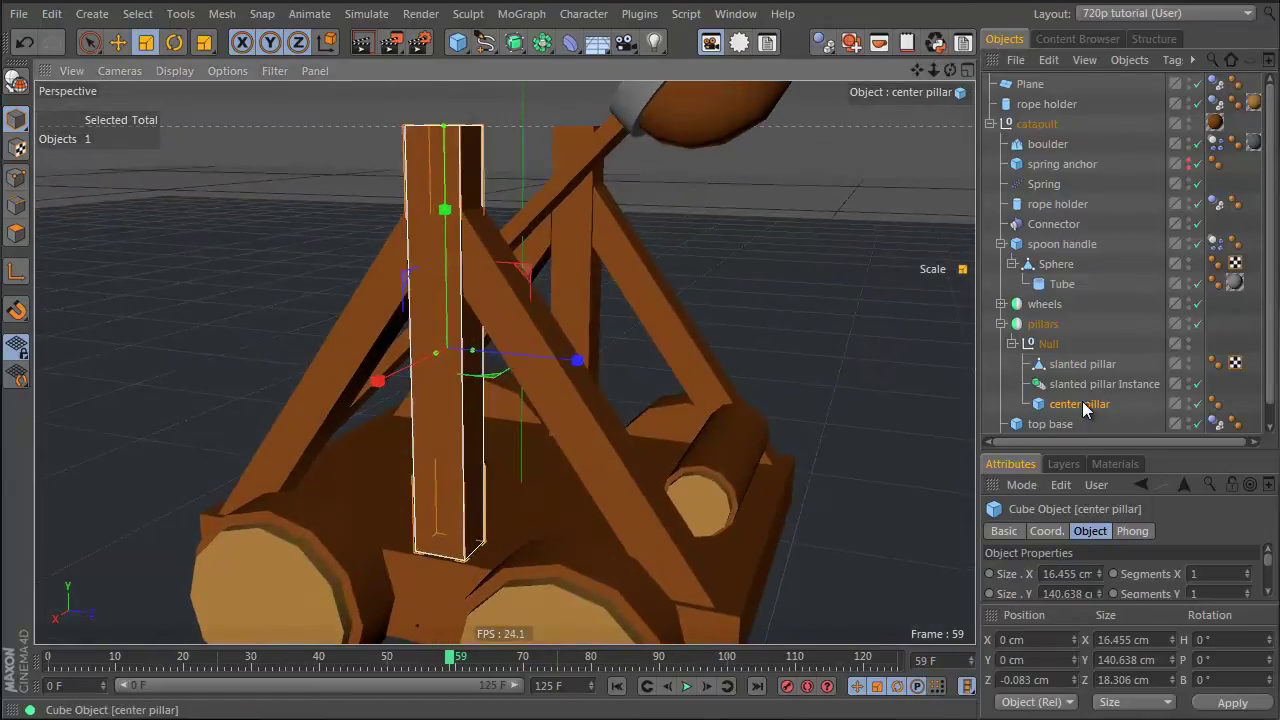
ctrl+drag(1080, 404, 1075, 392)
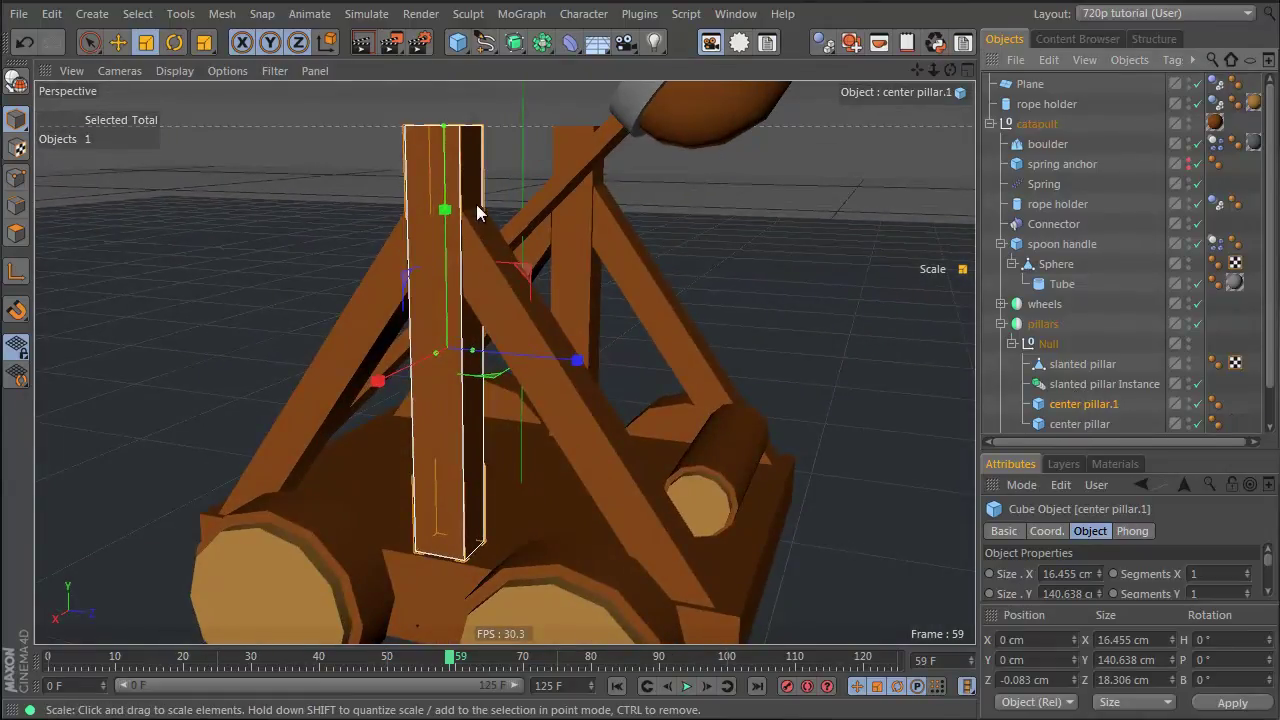
Shrink the duplicated pillar with the Transform Tool's scale mode into a block about 6.8 cm high at the pillar's foot
key(ctrl+t)
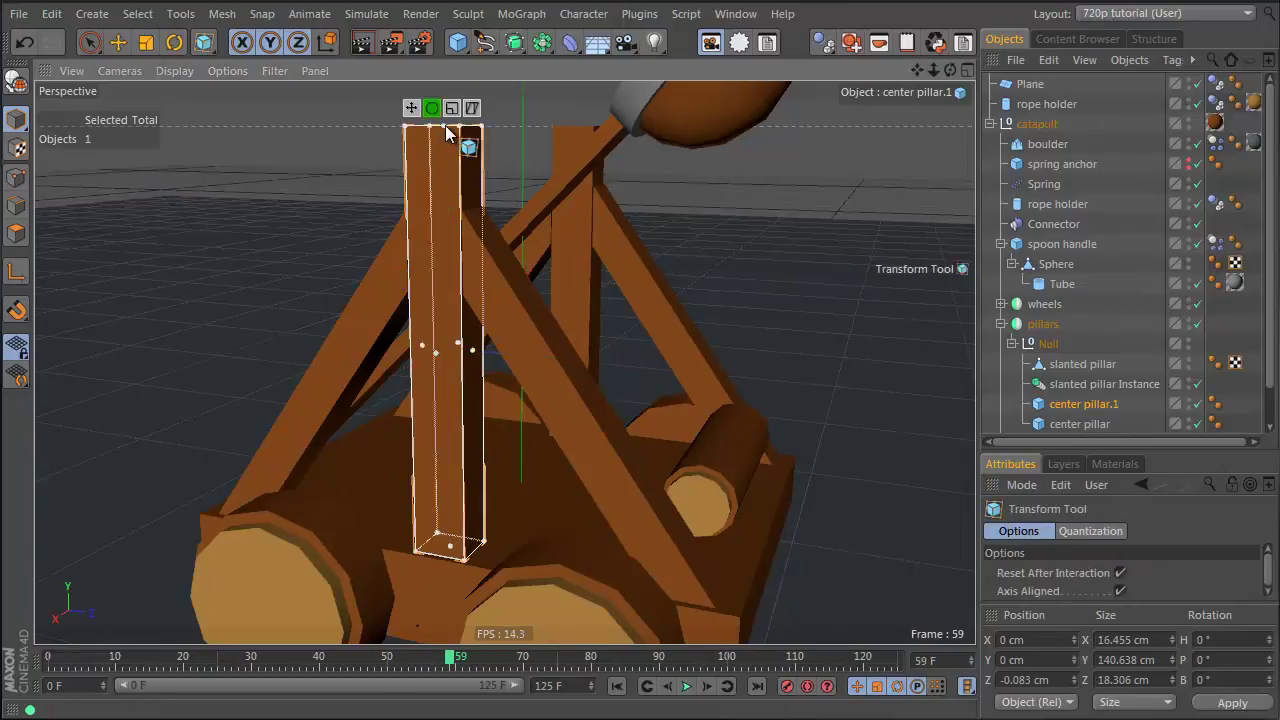
drag(445, 127, 442, 304)
key(ctrl+z)
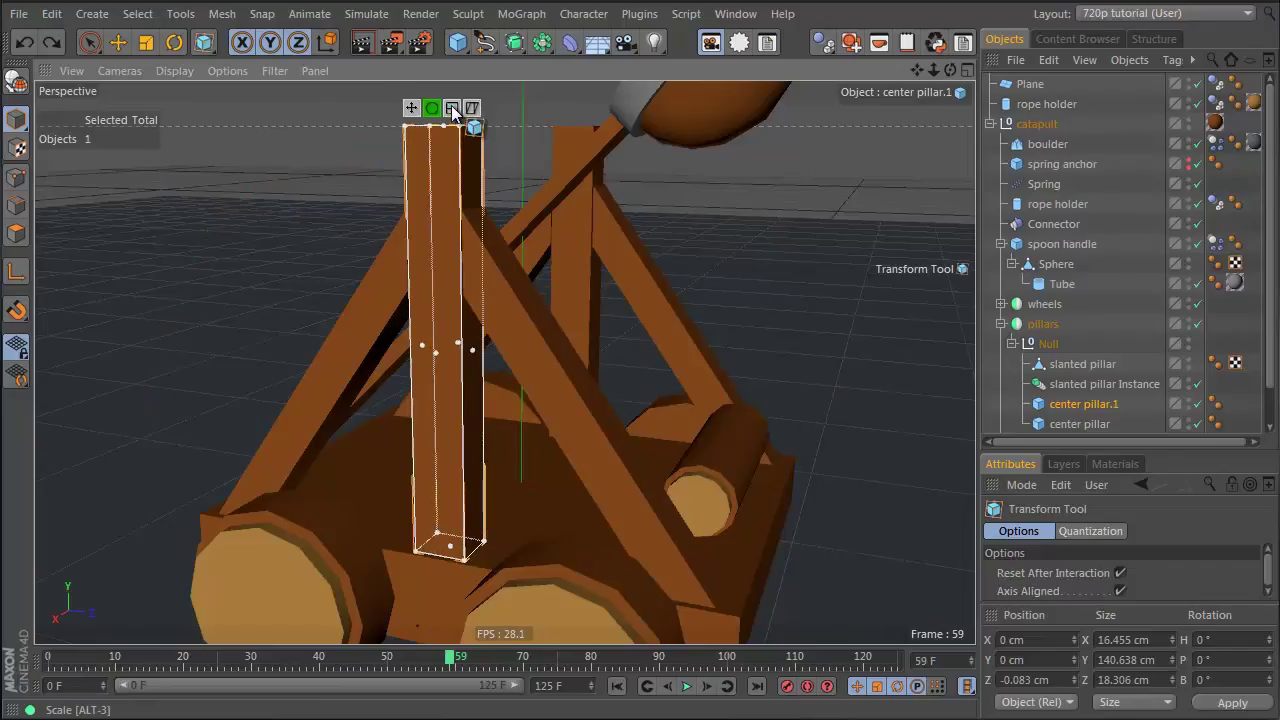
click(453, 108)
drag(448, 140, 482, 563)
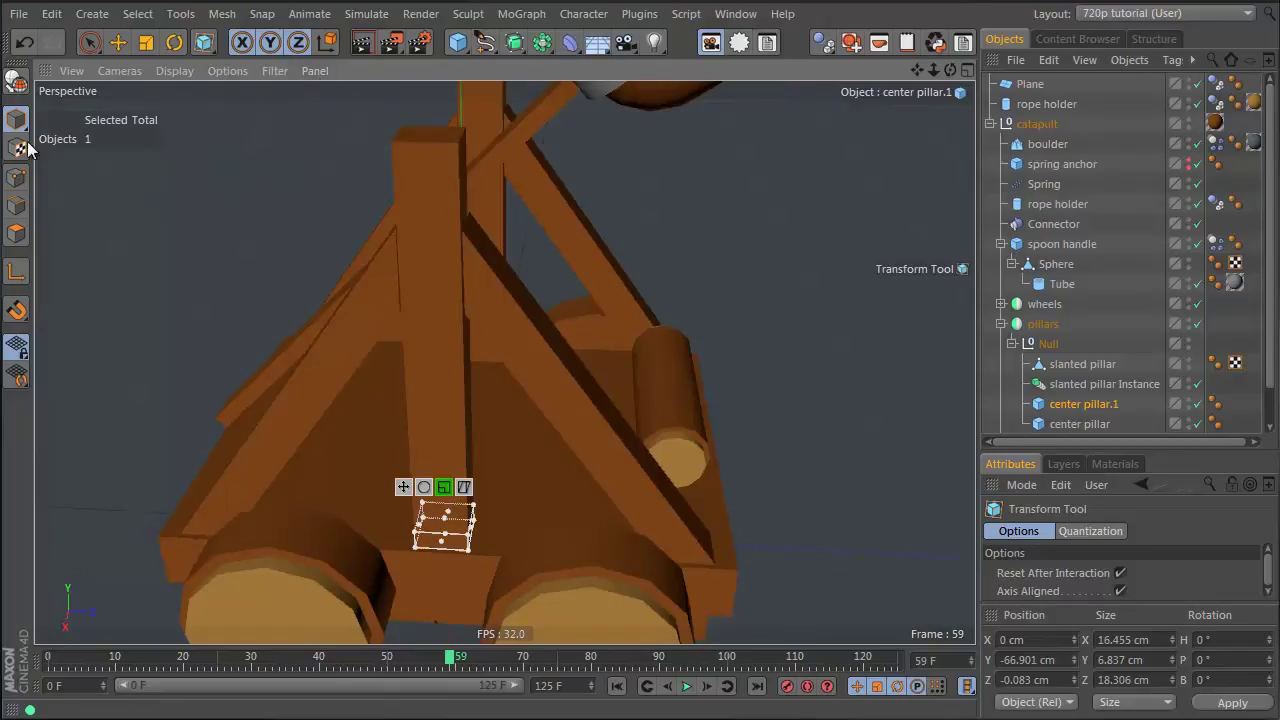
Scale the foot block uniformly to about 17.5 × 7.3 × 19.4 cm and apply the light brown material to it
click(146, 42)
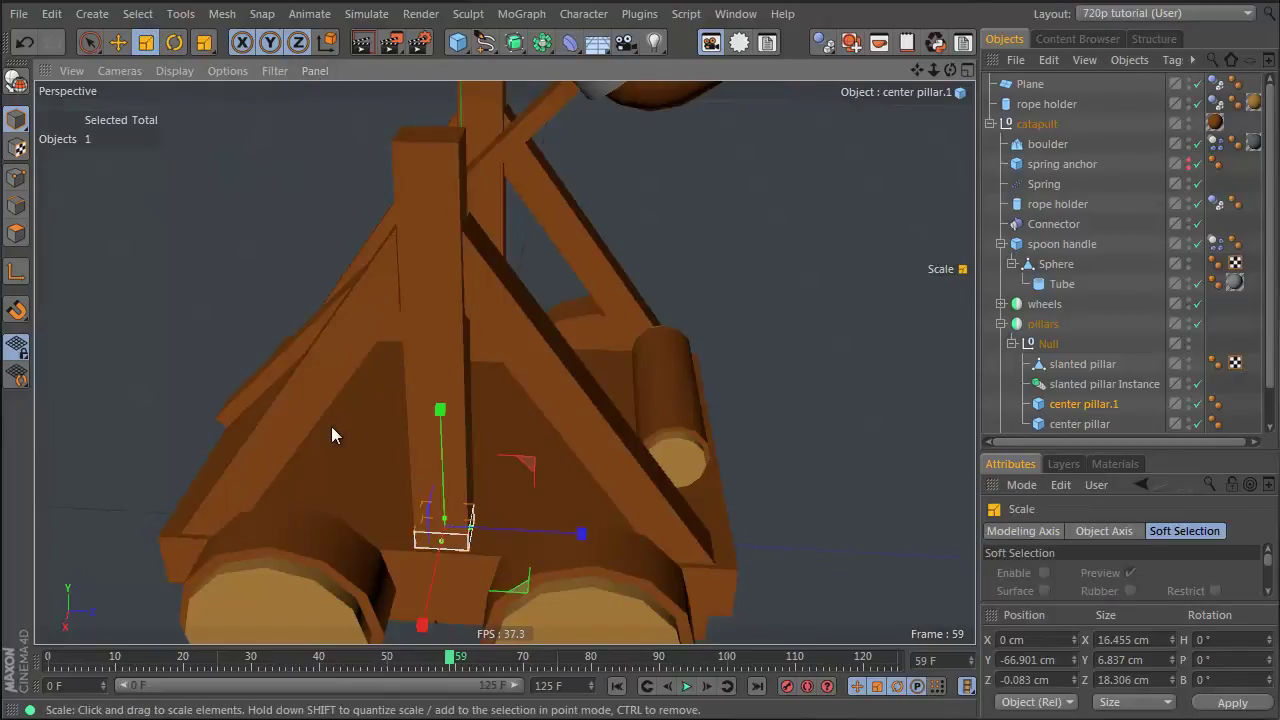
drag(334, 426, 398, 425)
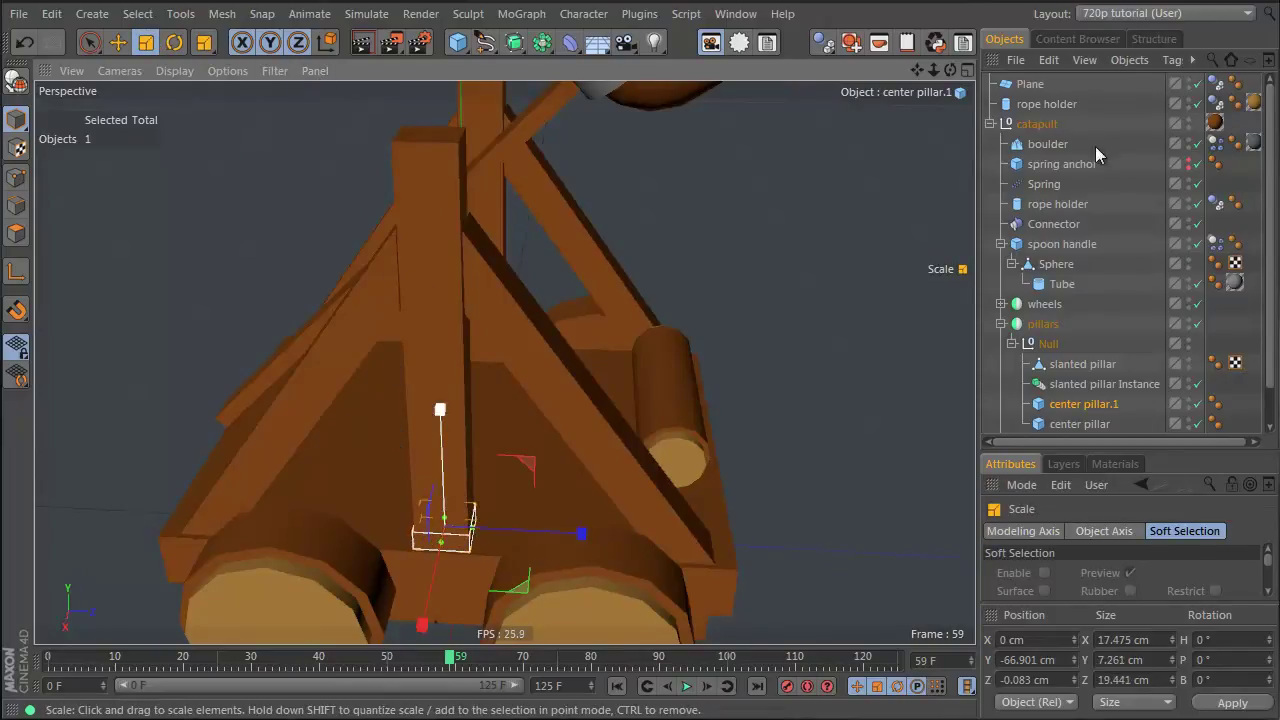
click(1112, 464)
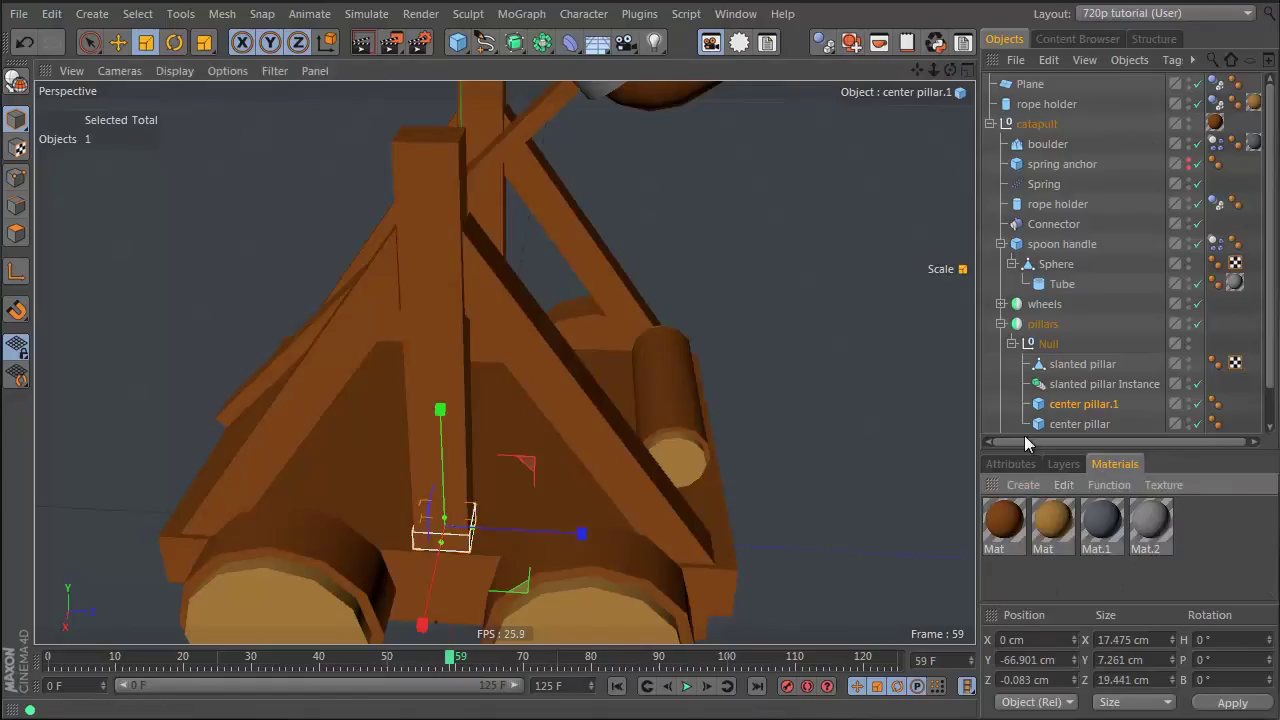
drag(1045, 527, 452, 541)
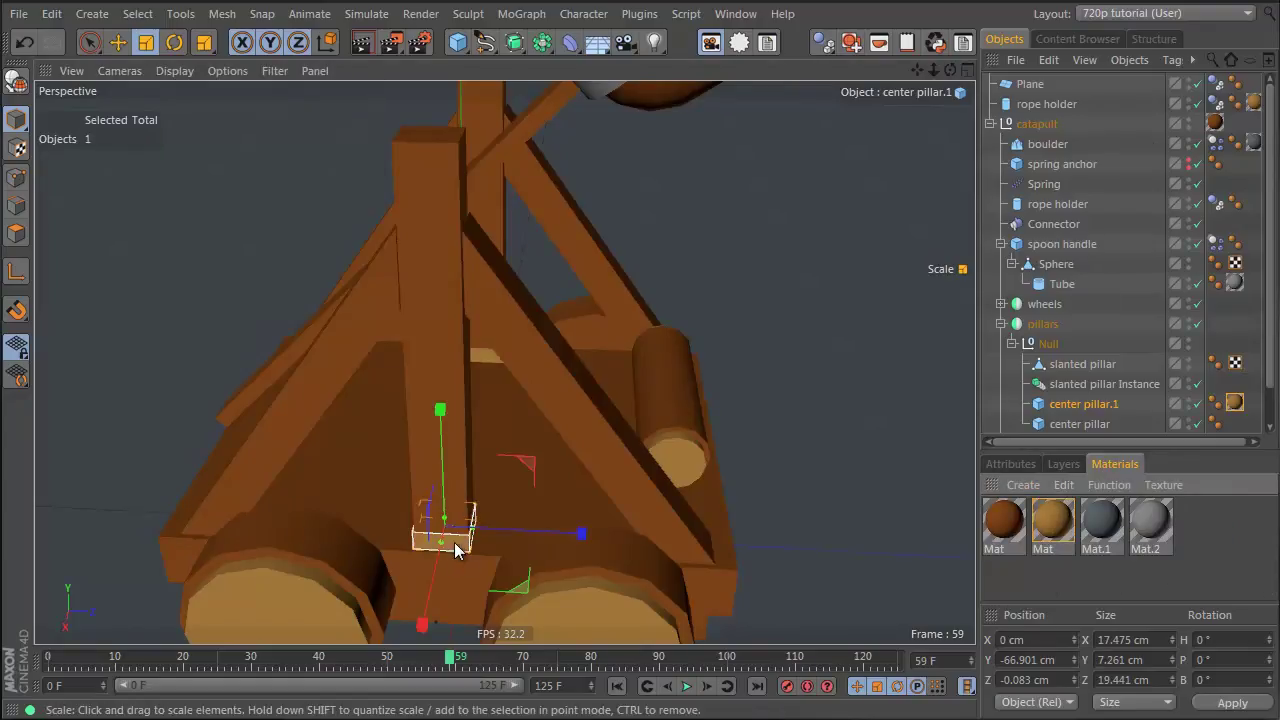
click(1152, 205)
Inspect the catapult with its pillar foot blocks from several sides and return the timeline to frame 0
alt+drag(500, 355, 303, 541)
alt+right_drag(710, 506, 504, 561)
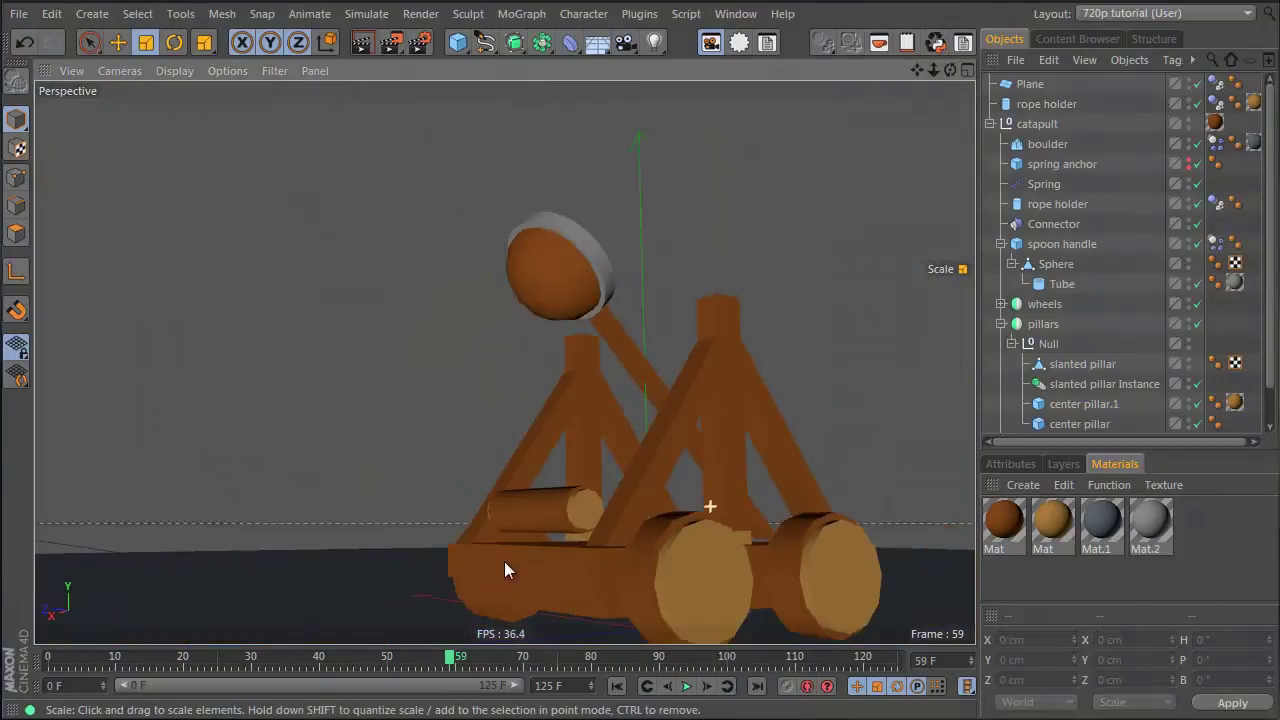
alt+drag(695, 516, 340, 595)
alt+middle_drag(888, 562, 469, 474)
alt+drag(469, 474, 388, 482)
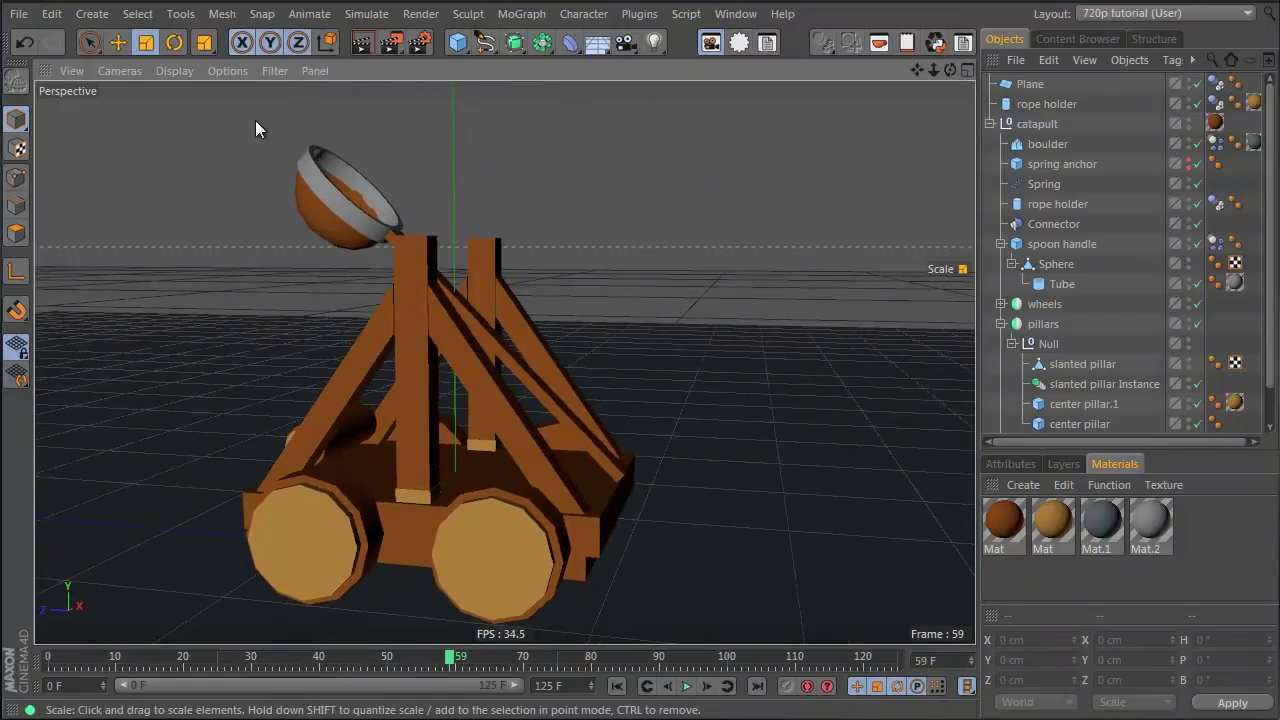
click(58, 656)
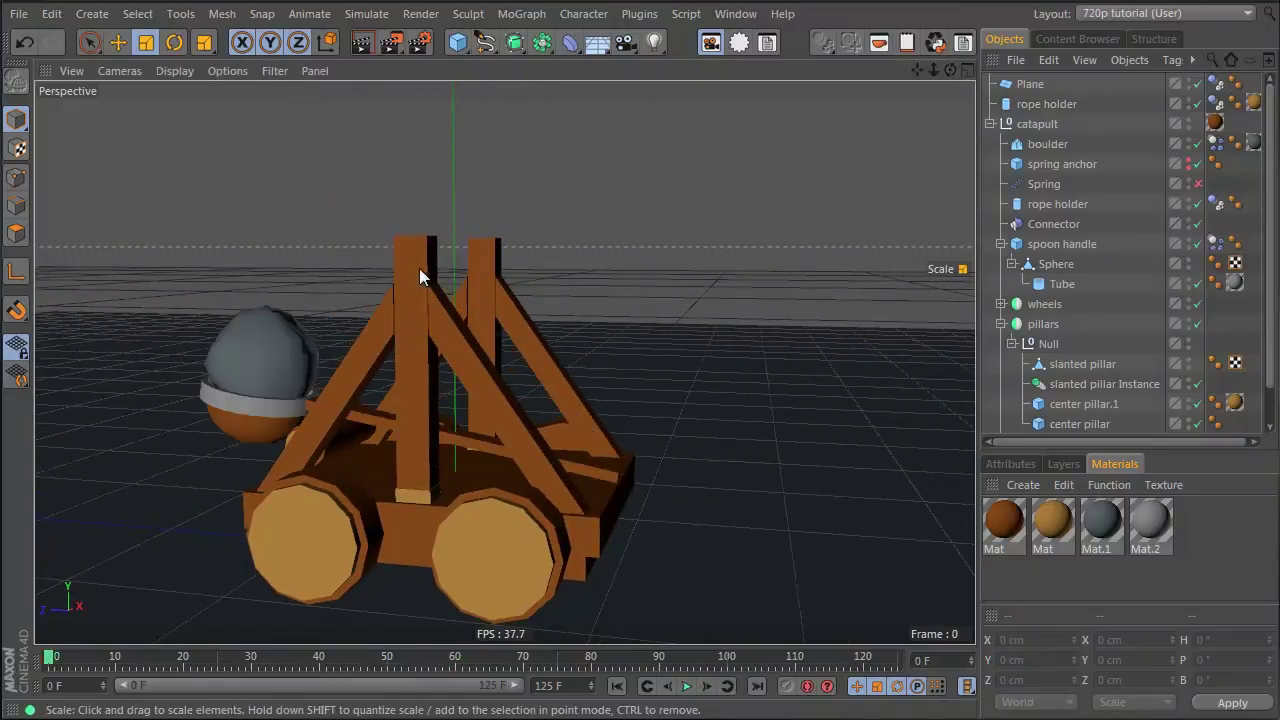
Select the tube around the spoon's rim, view its Mat.2 material in the Material Editor, and clear the selection
click(282, 399)
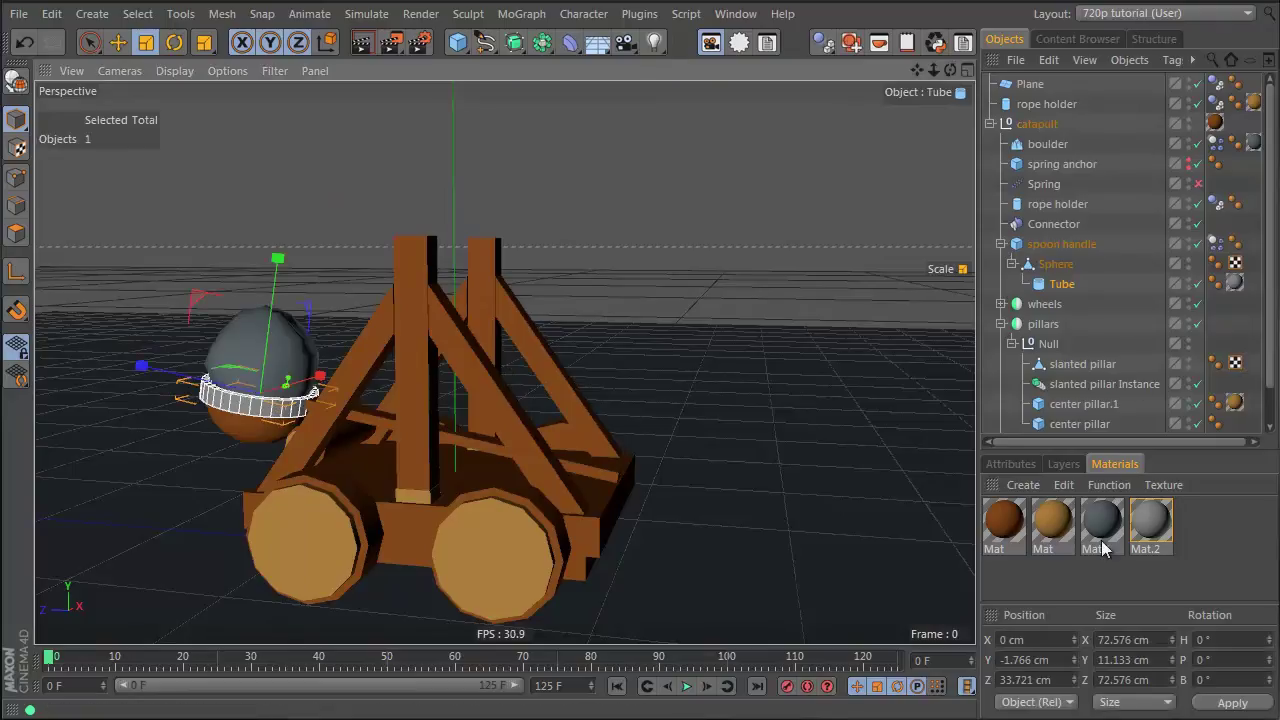
click(1153, 525)
double_click(1153, 525)
click(665, 7)
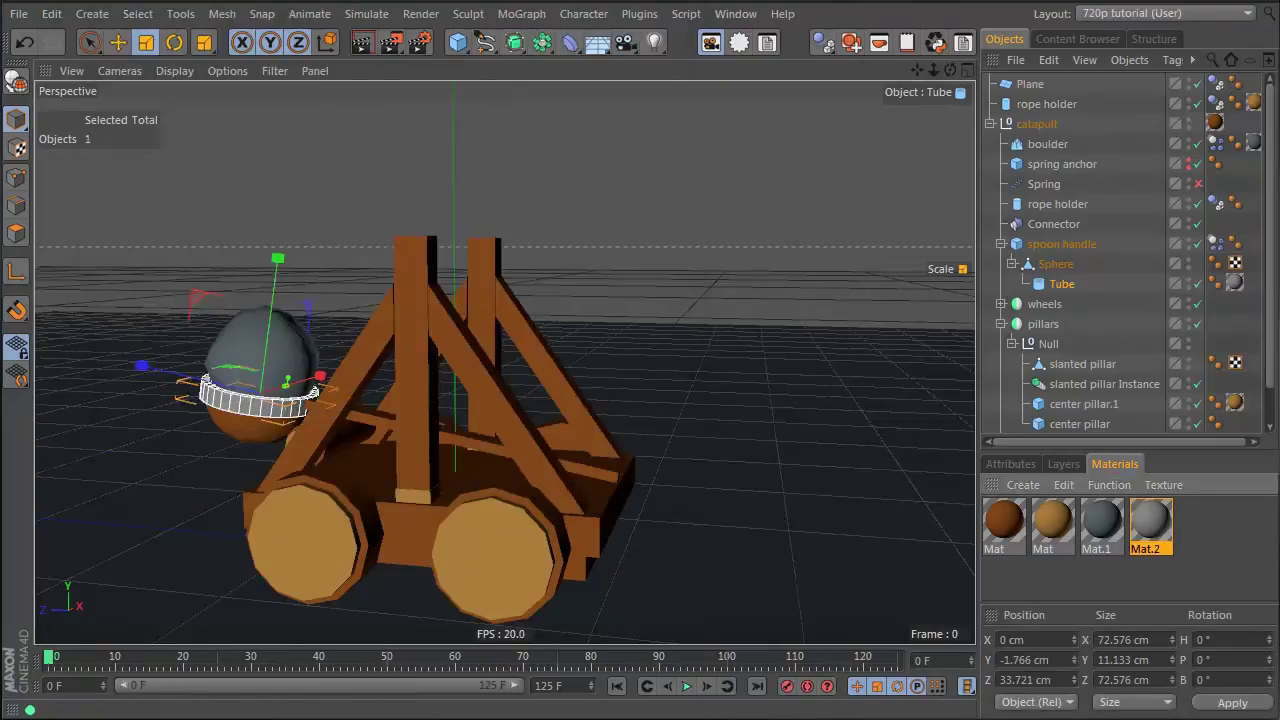
click(1090, 114)
click(1207, 579)
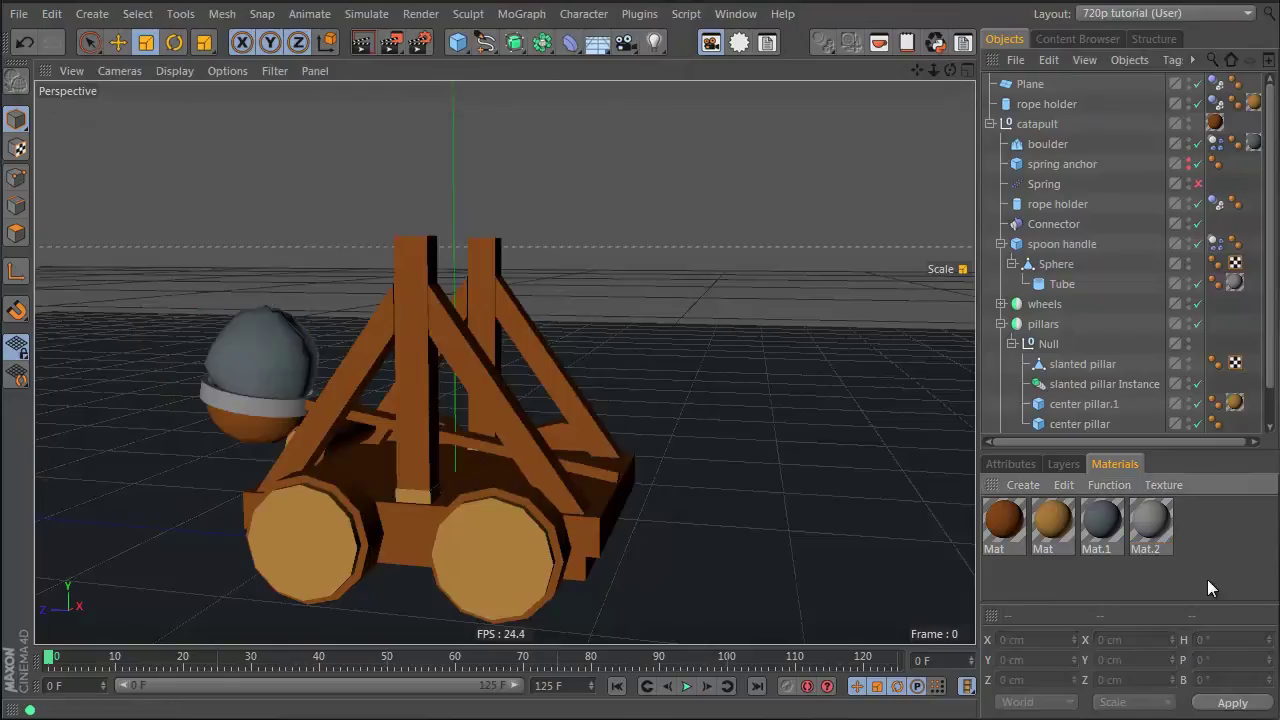
Select the spoon's tube, collapse the catapult hierarchy, and find the tube again with the Scroll to First Active command
click(240, 410)
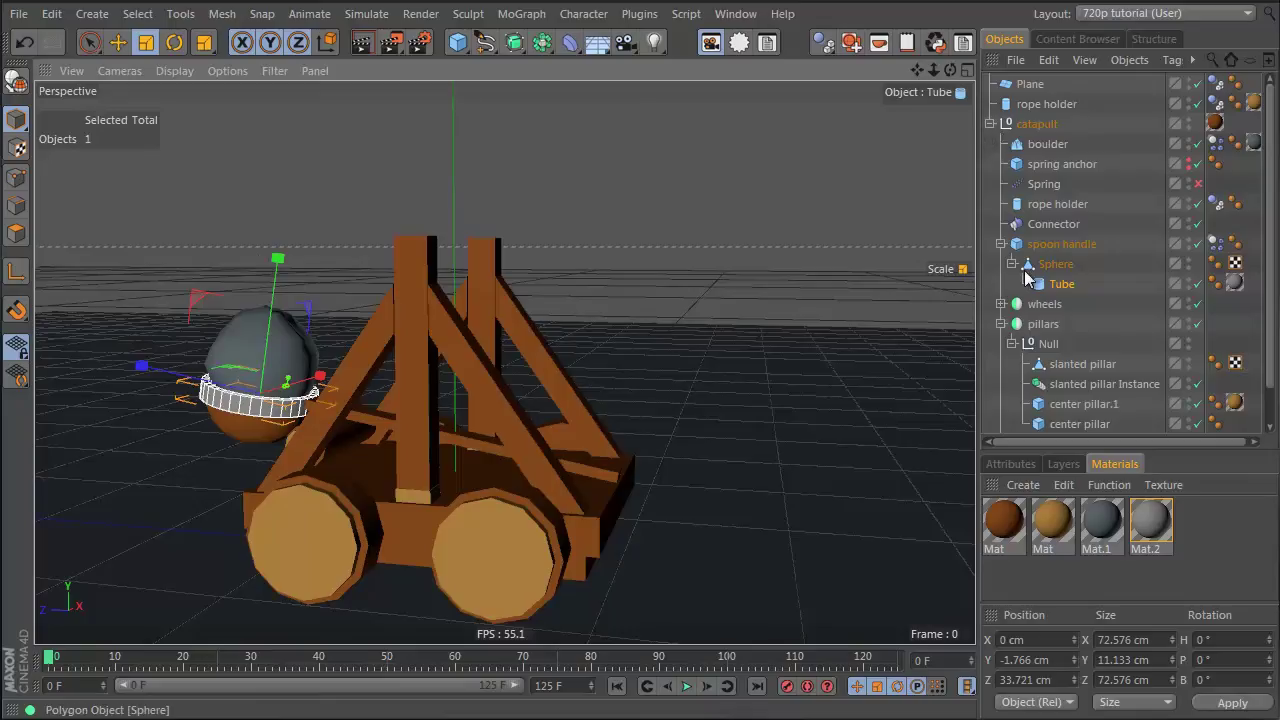
click(1001, 244)
click(990, 124)
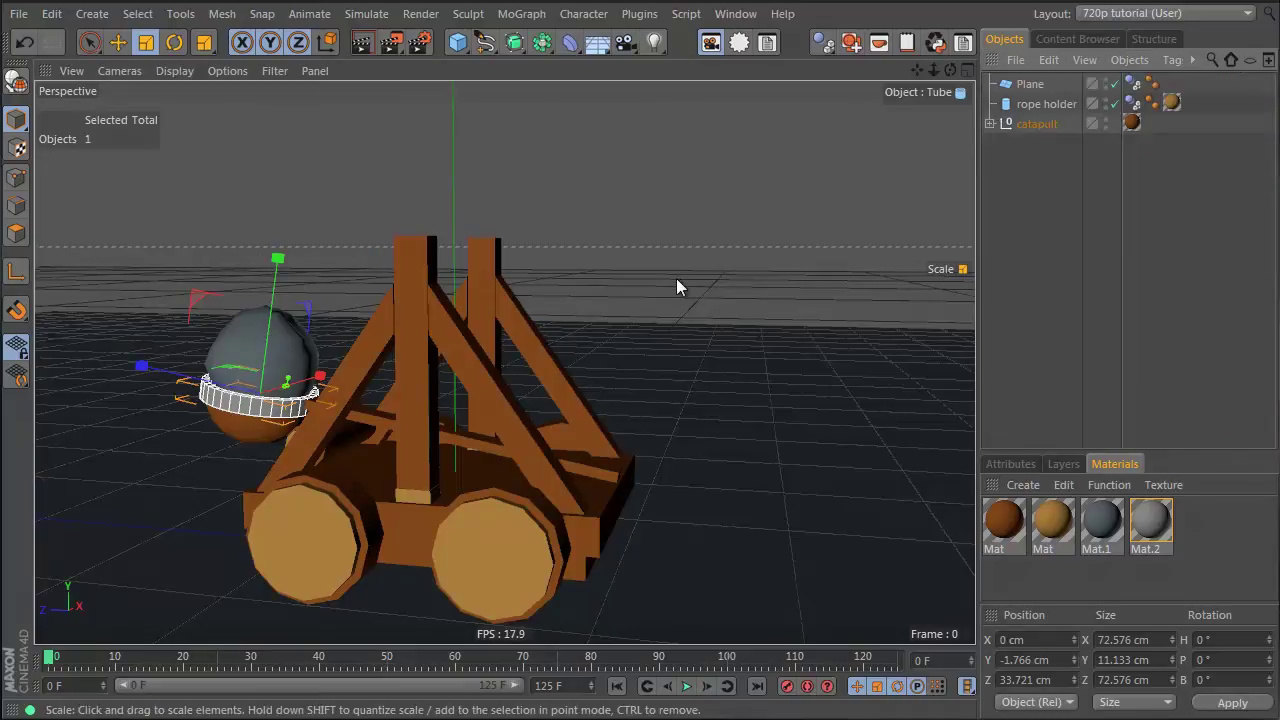
key(shift+c)
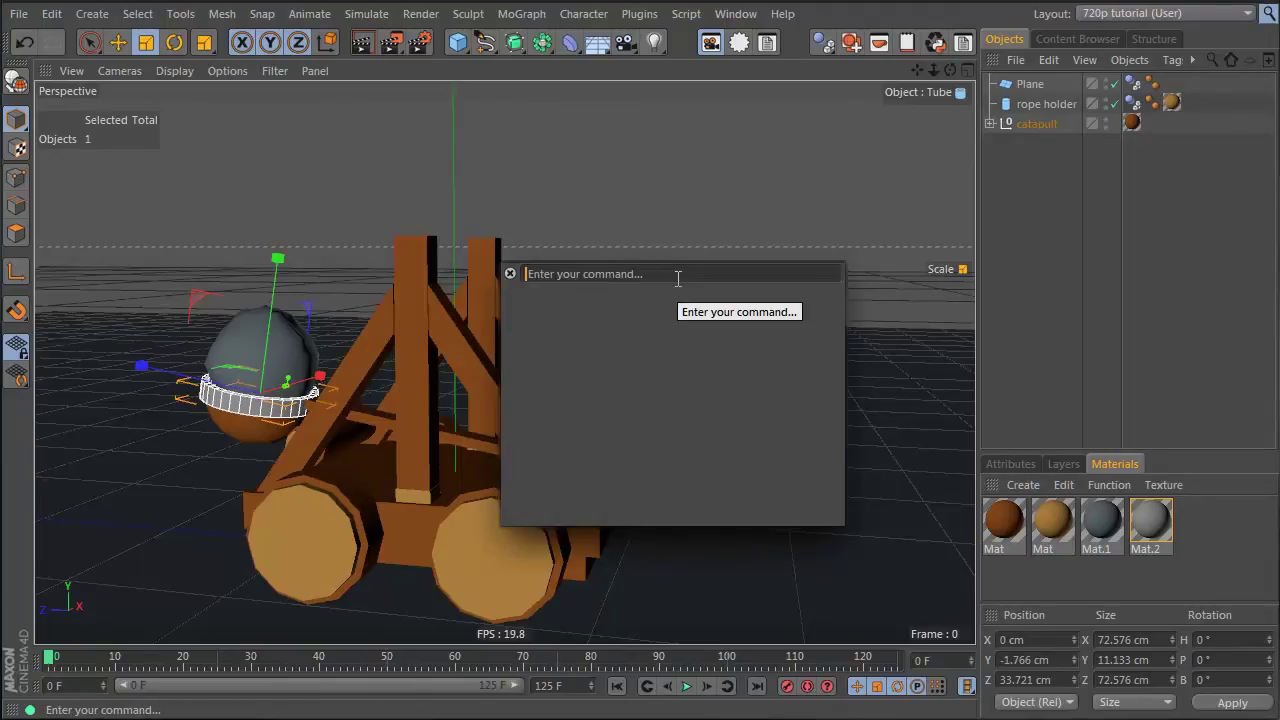
text(scrol)
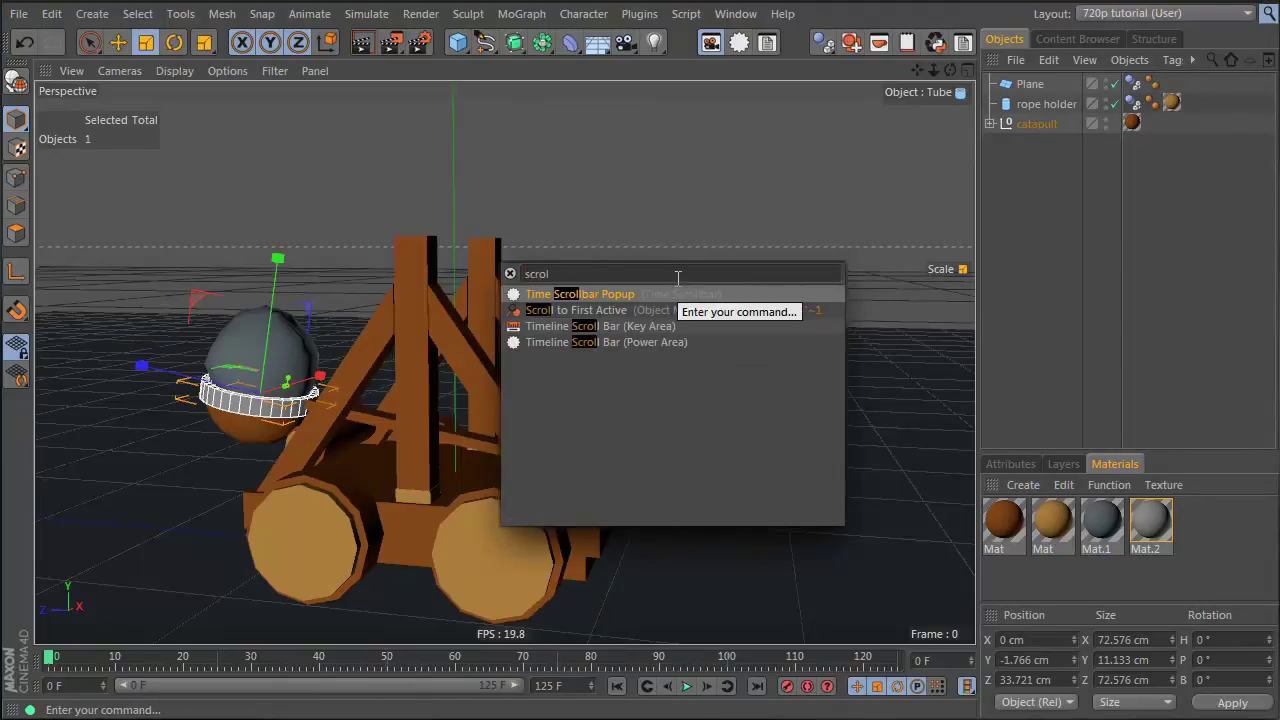
click(675, 309)
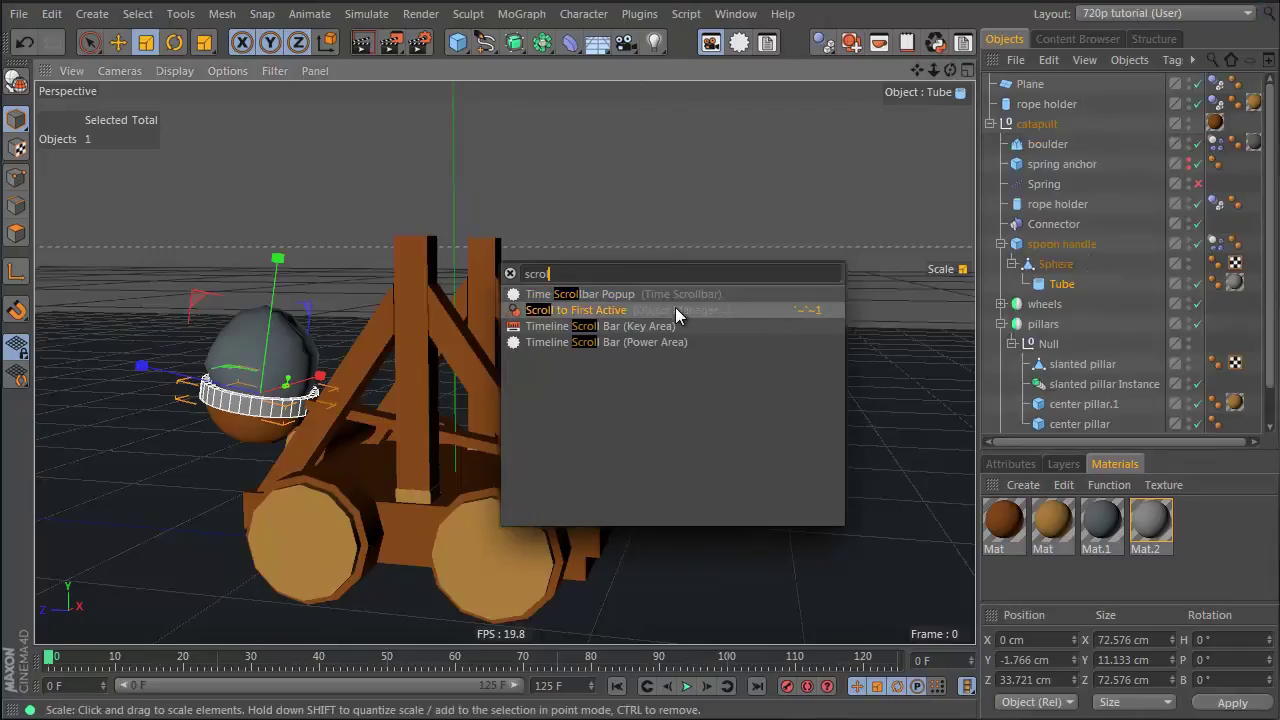
Show the Mat.2 material settings of the tube, enlarge the attributes area, and clear the selection
click(1235, 283)
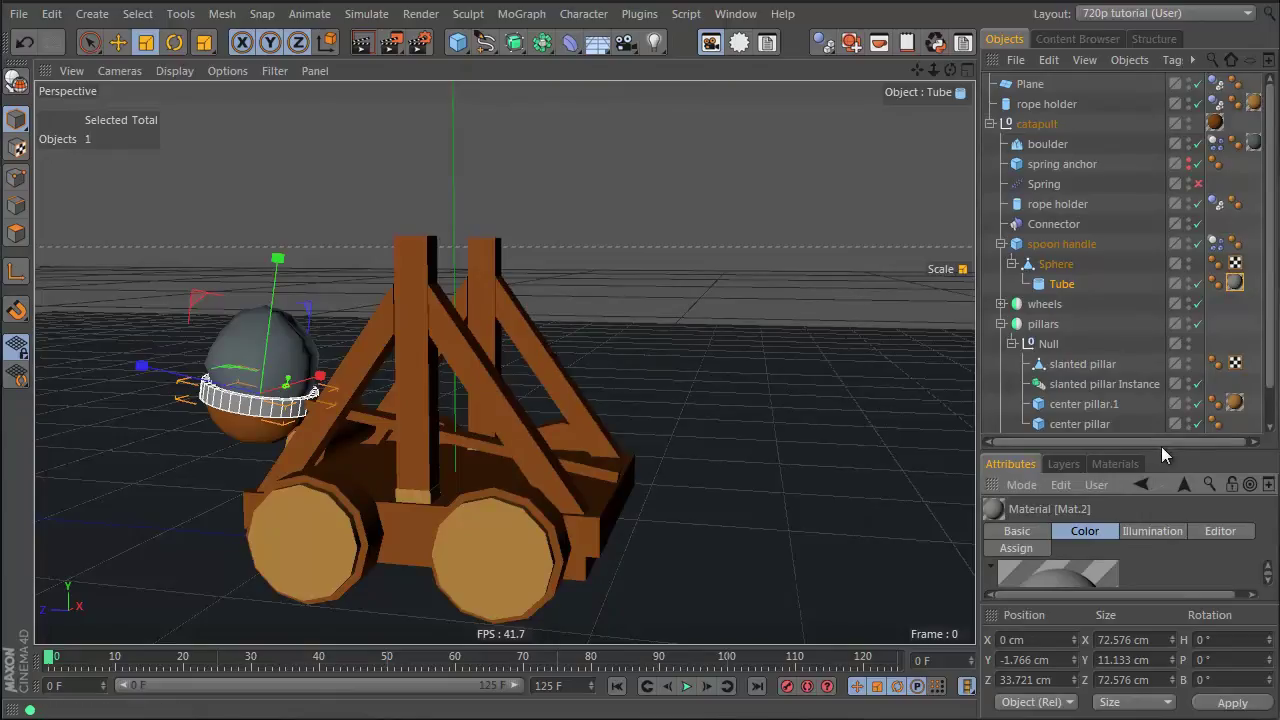
mouse_move(1157, 452)
mouse_down()
mouse_move(1157, 230)
mouse_move(1147, 440)
mouse_up()
click(1131, 142)
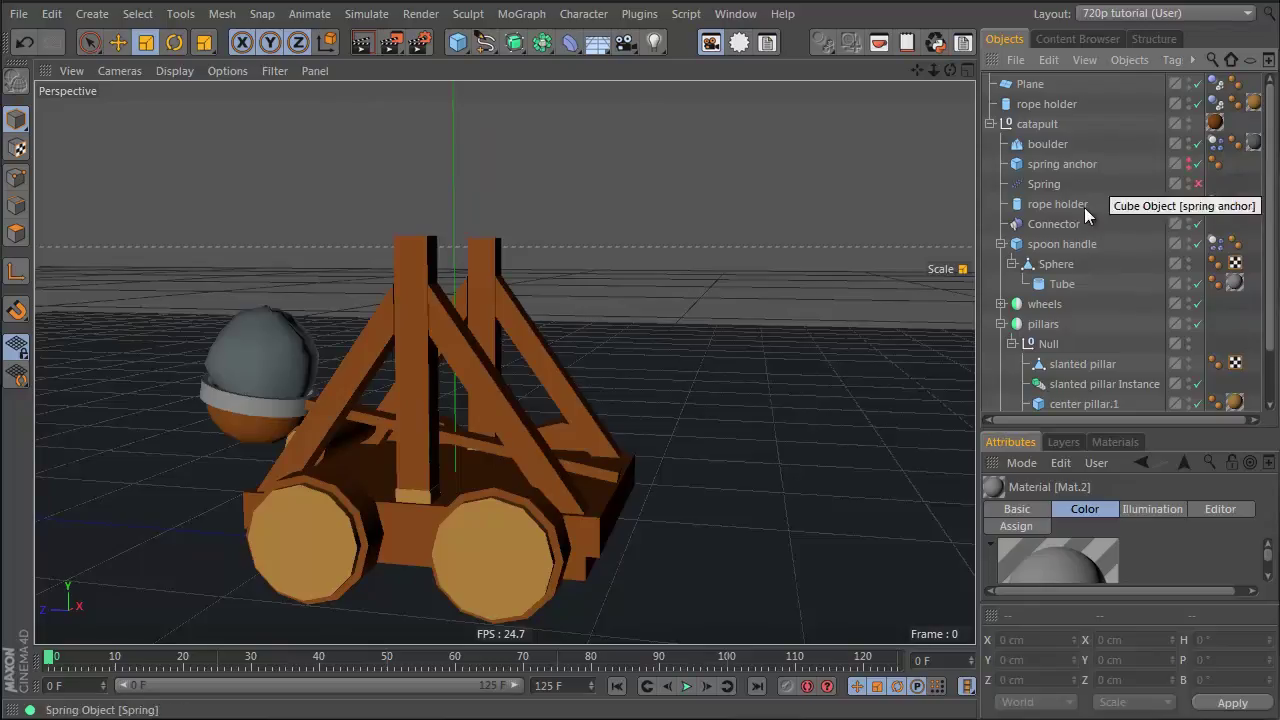
Reselect the spoon's tube, try the Scroll to First Active shortcut, and select the tube's Mat.2 texture tag
click(289, 398)
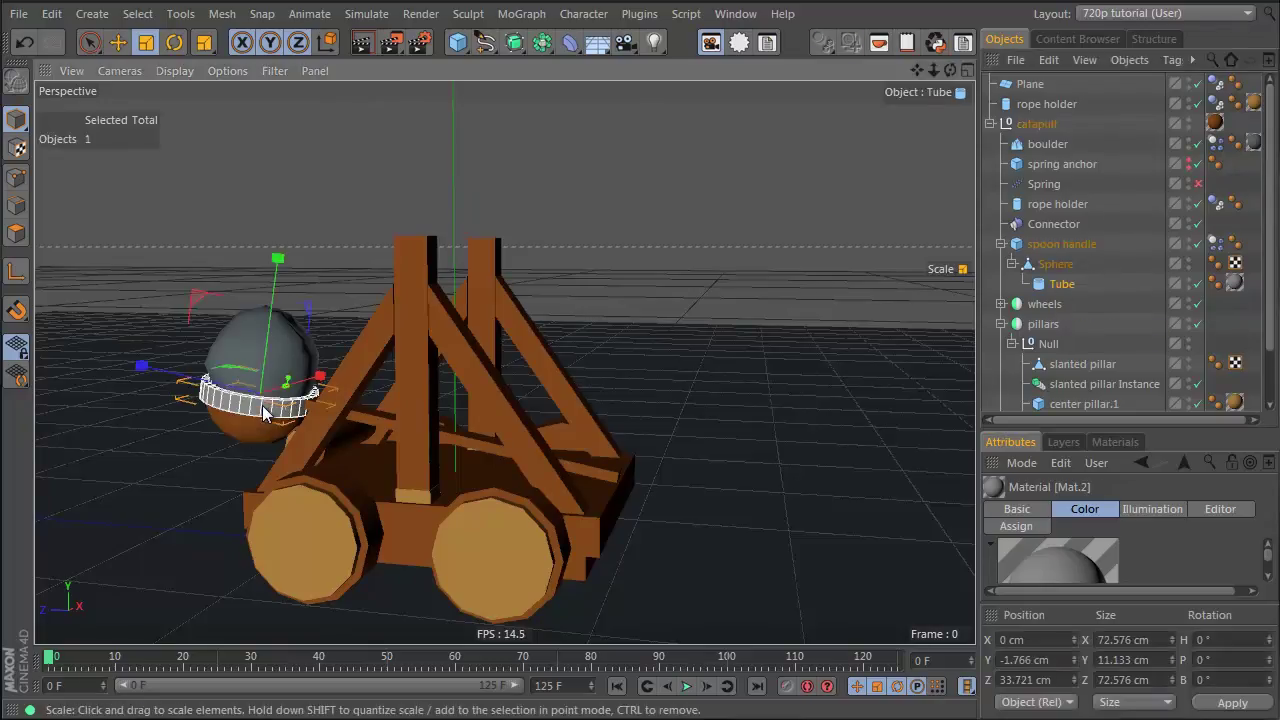
key(grave)
key(1)
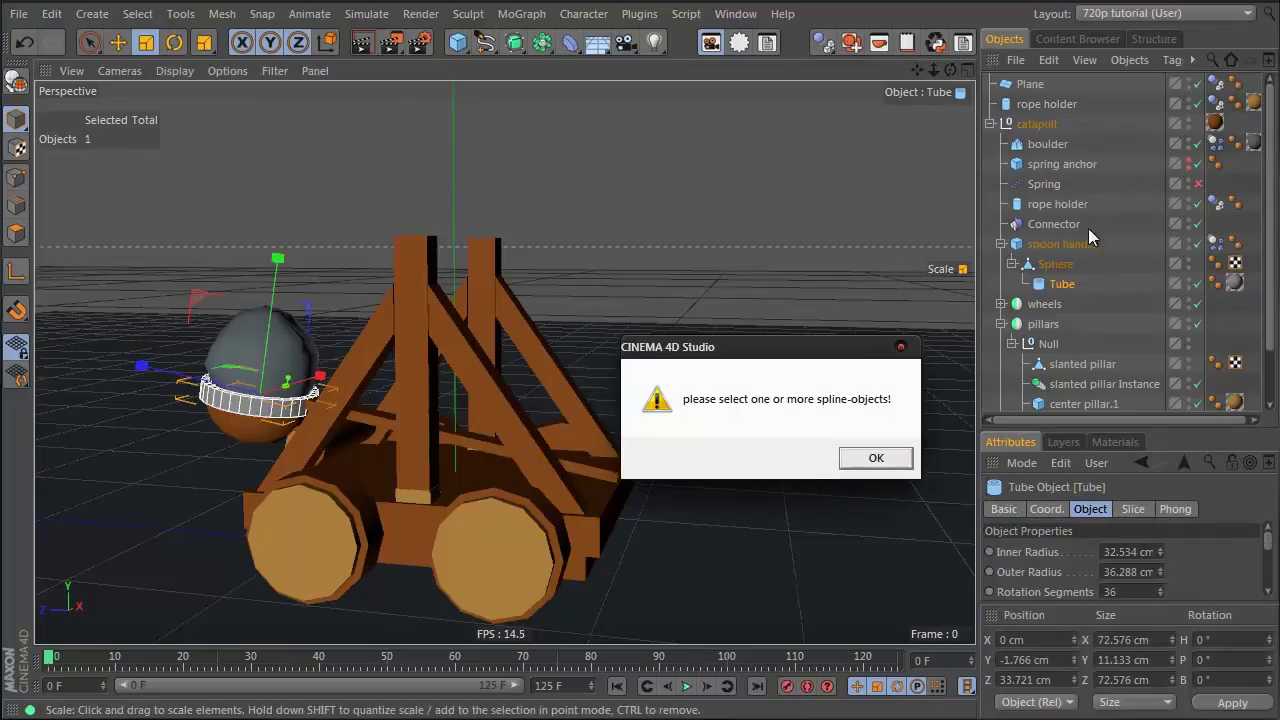
click(878, 462)
key(grave)
key(1)
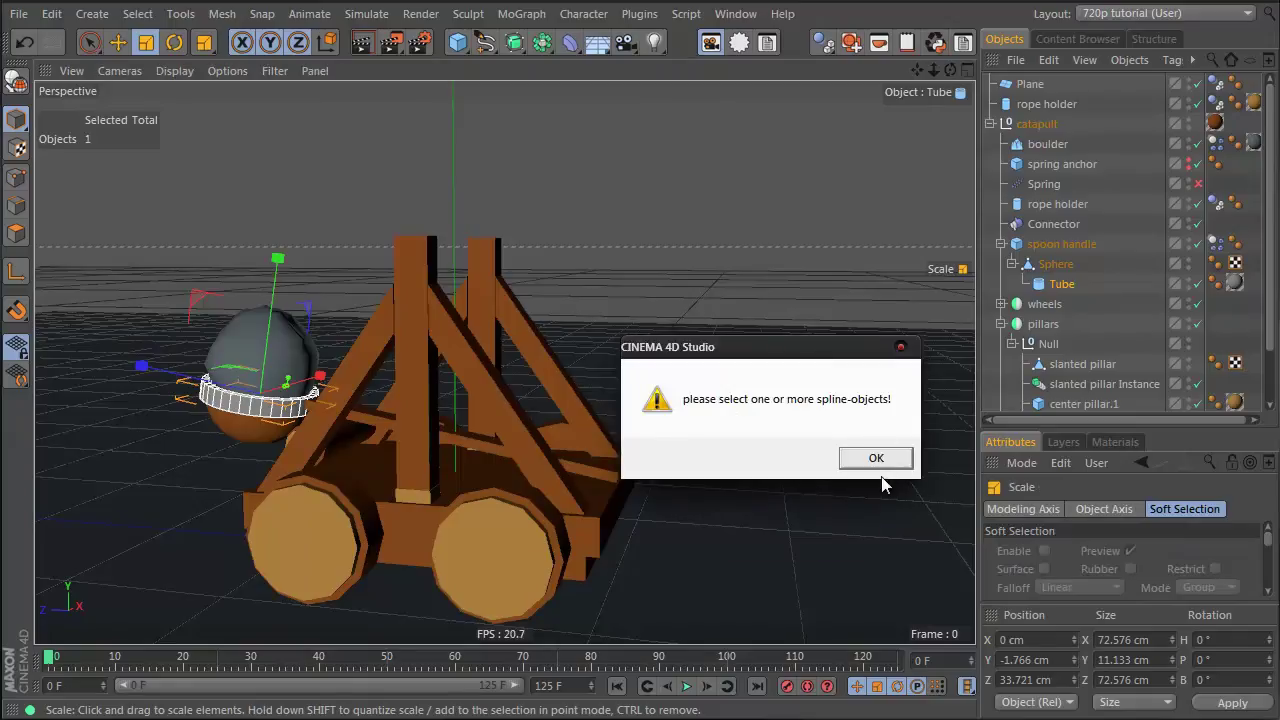
click(881, 458)
key(grave)
key(1)
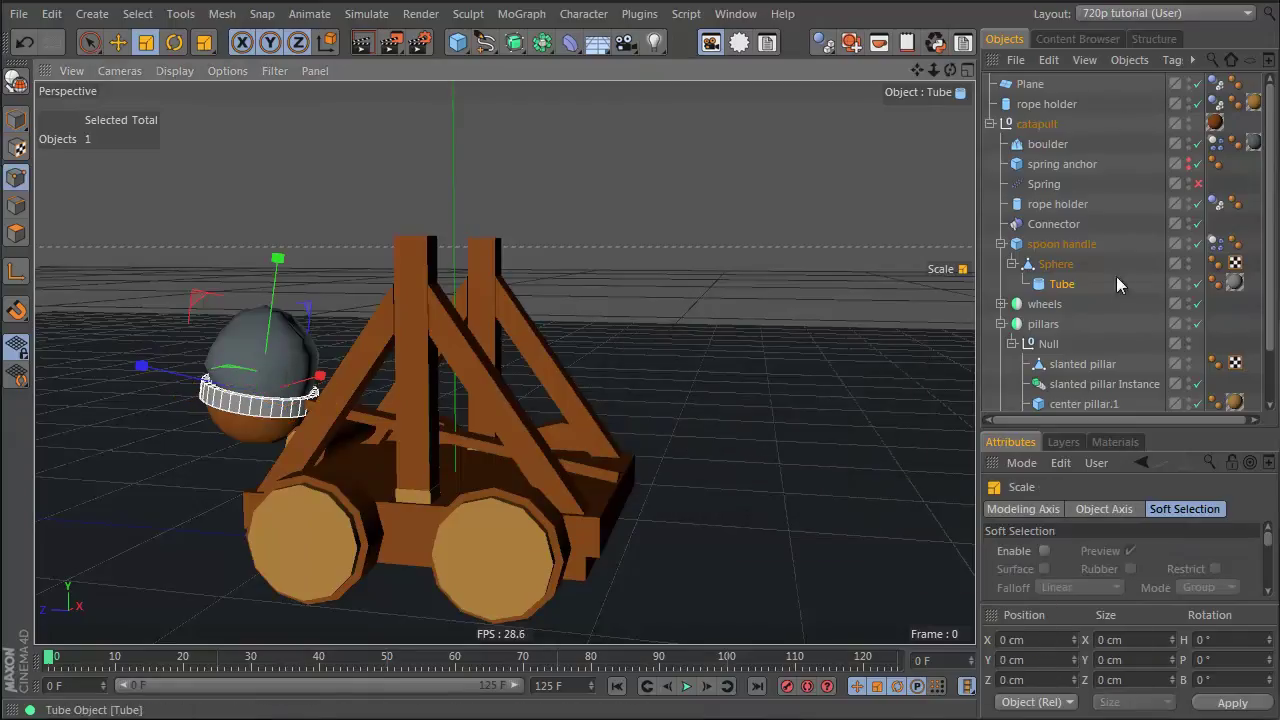
click(1234, 285)
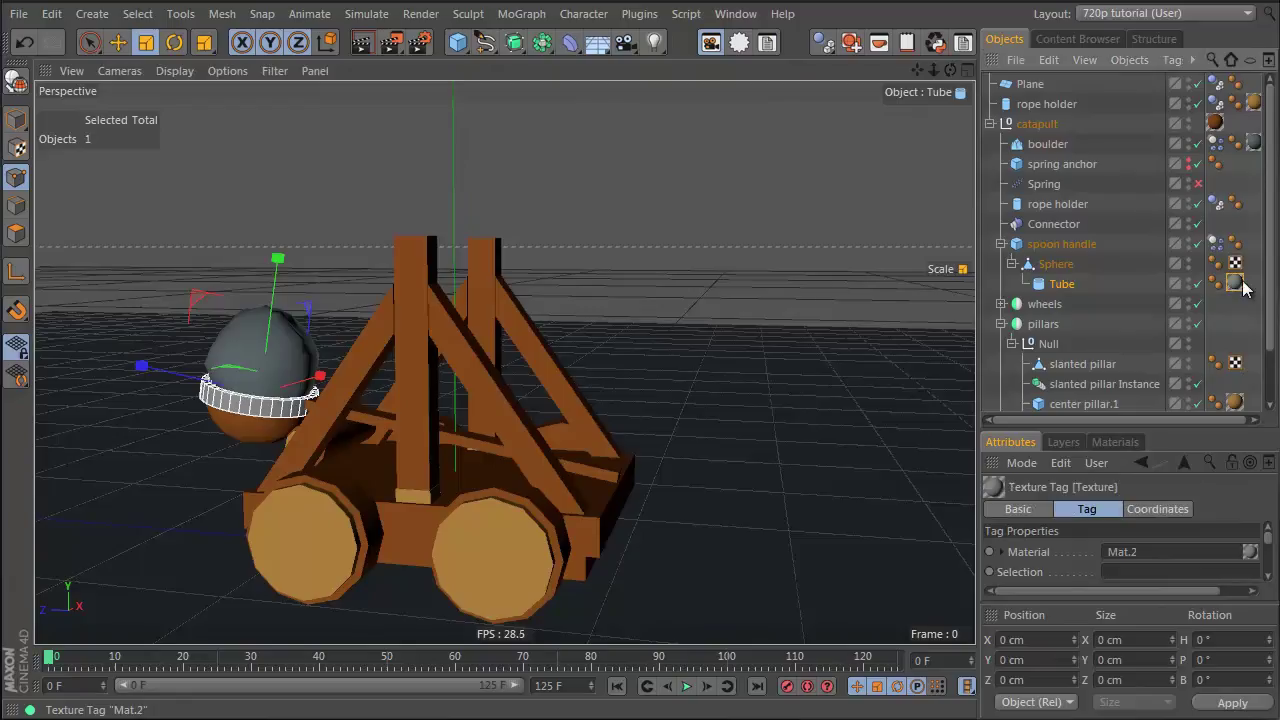
Darken the Mat.2 material on the spoon's tube by setting its color value (V) to 39%
double_click(1234, 285)
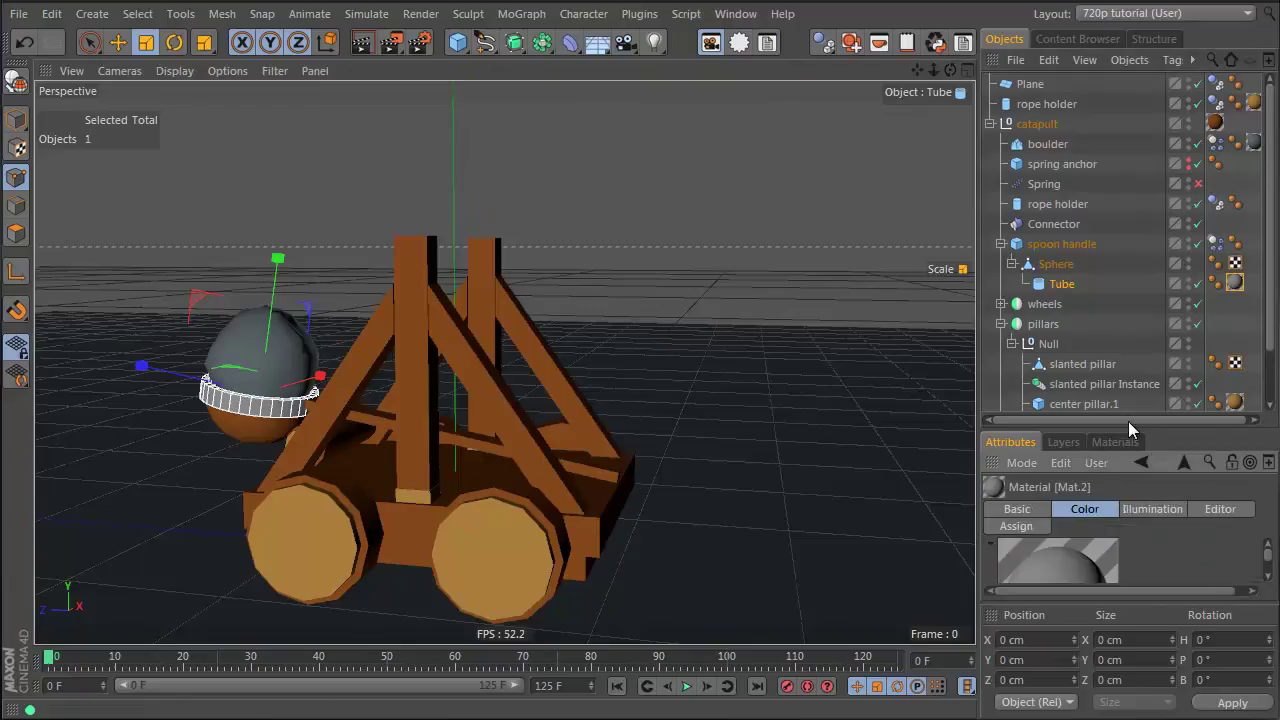
click(1113, 441)
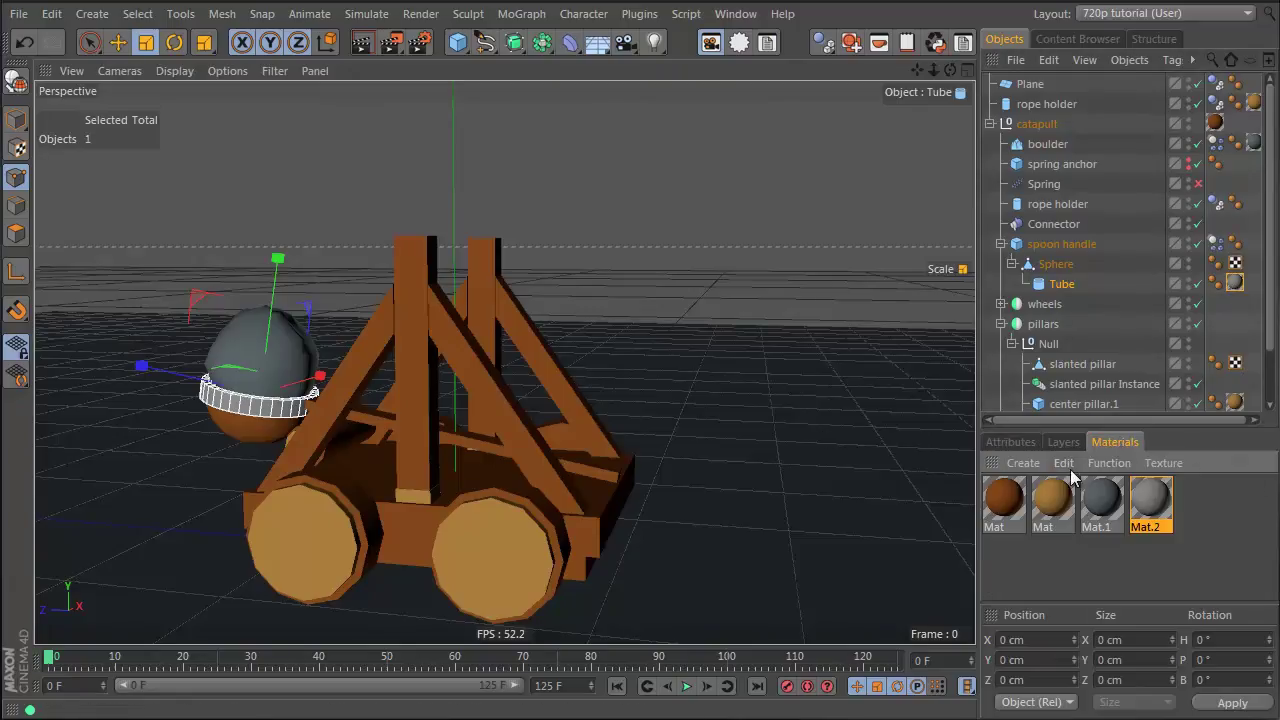
double_click(1150, 505)
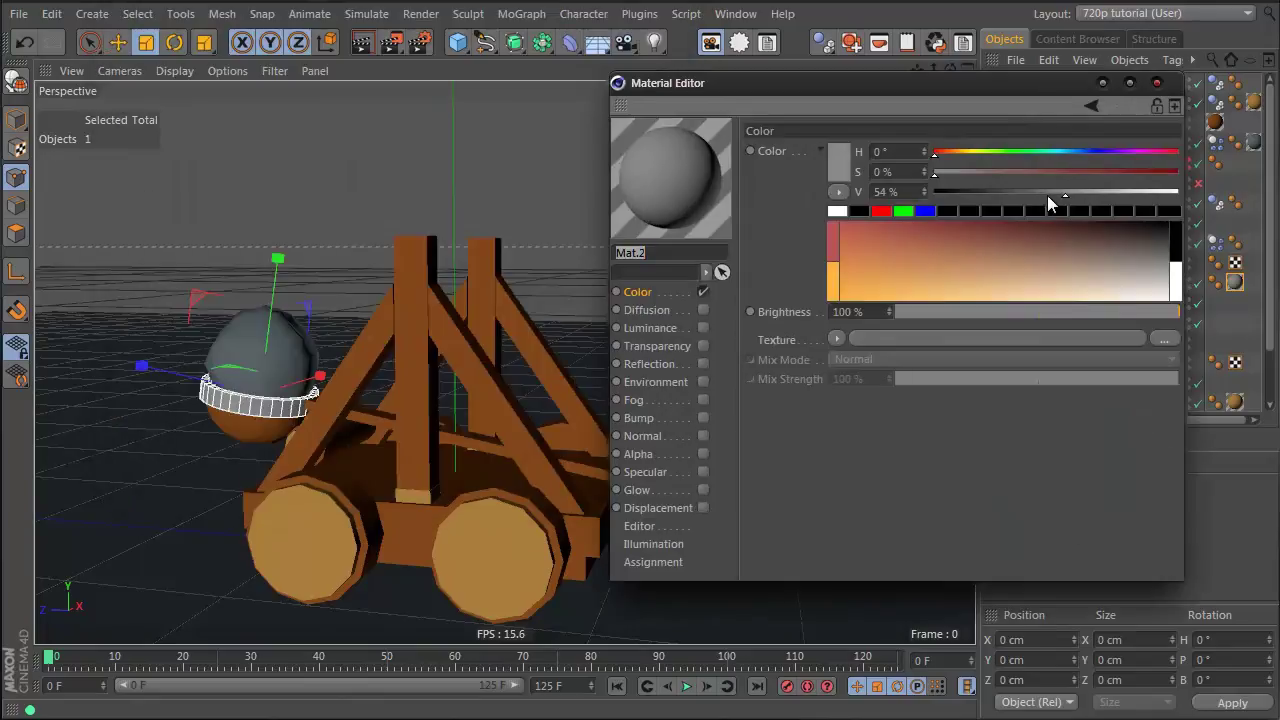
drag(1066, 196, 1029, 196)
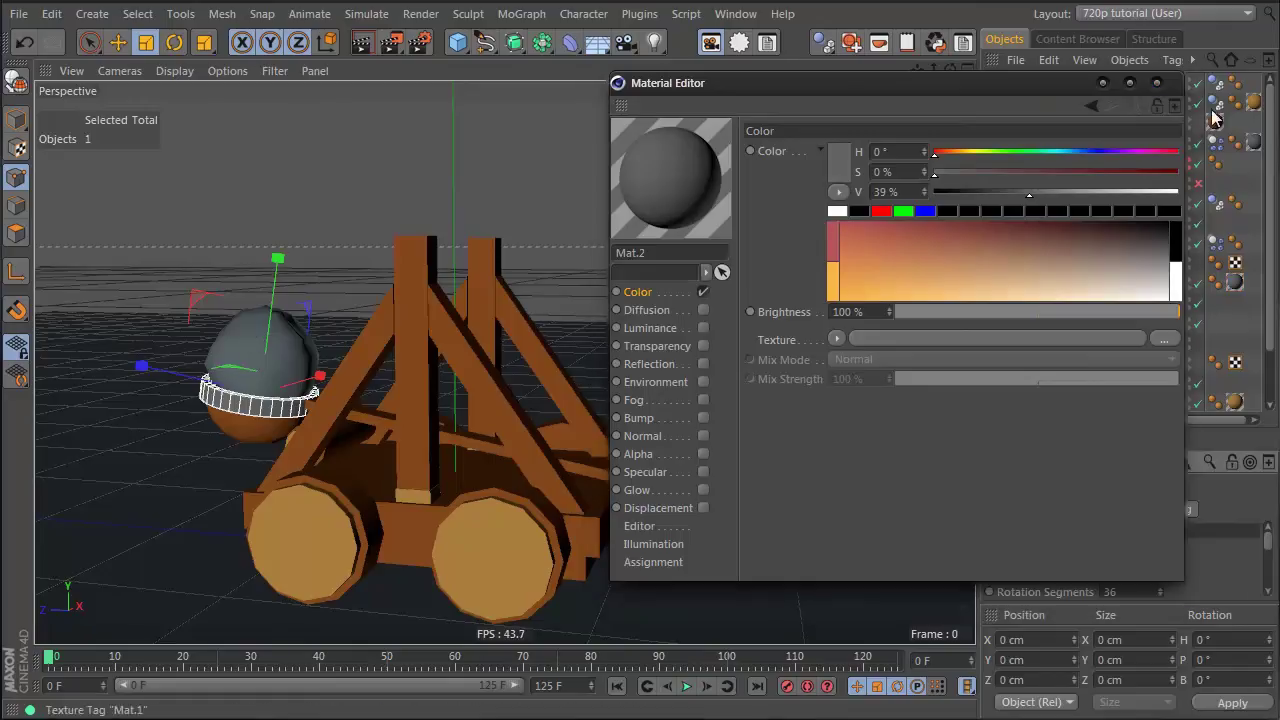
Adjust the boulder's Mat.1 material color to 6% saturation and 50% value
drag(1006, 87, 944, 95)
click(1113, 441)
click(1101, 498)
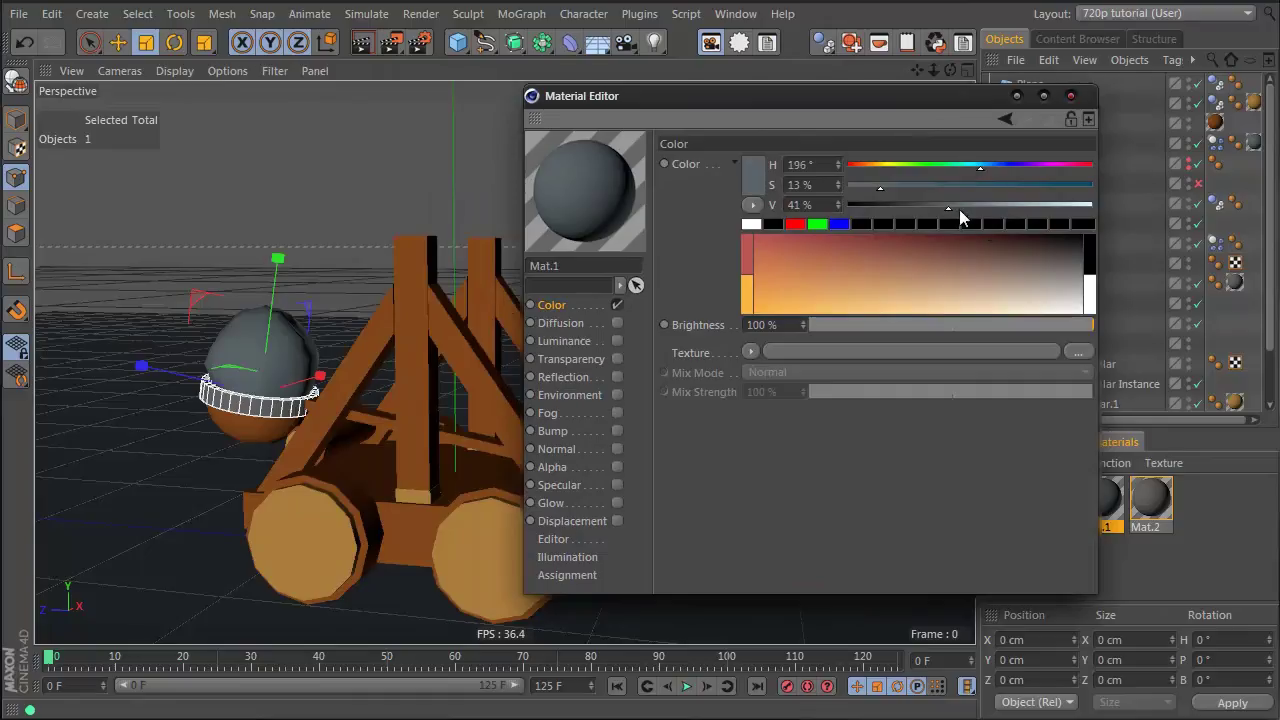
drag(959, 208, 970, 205)
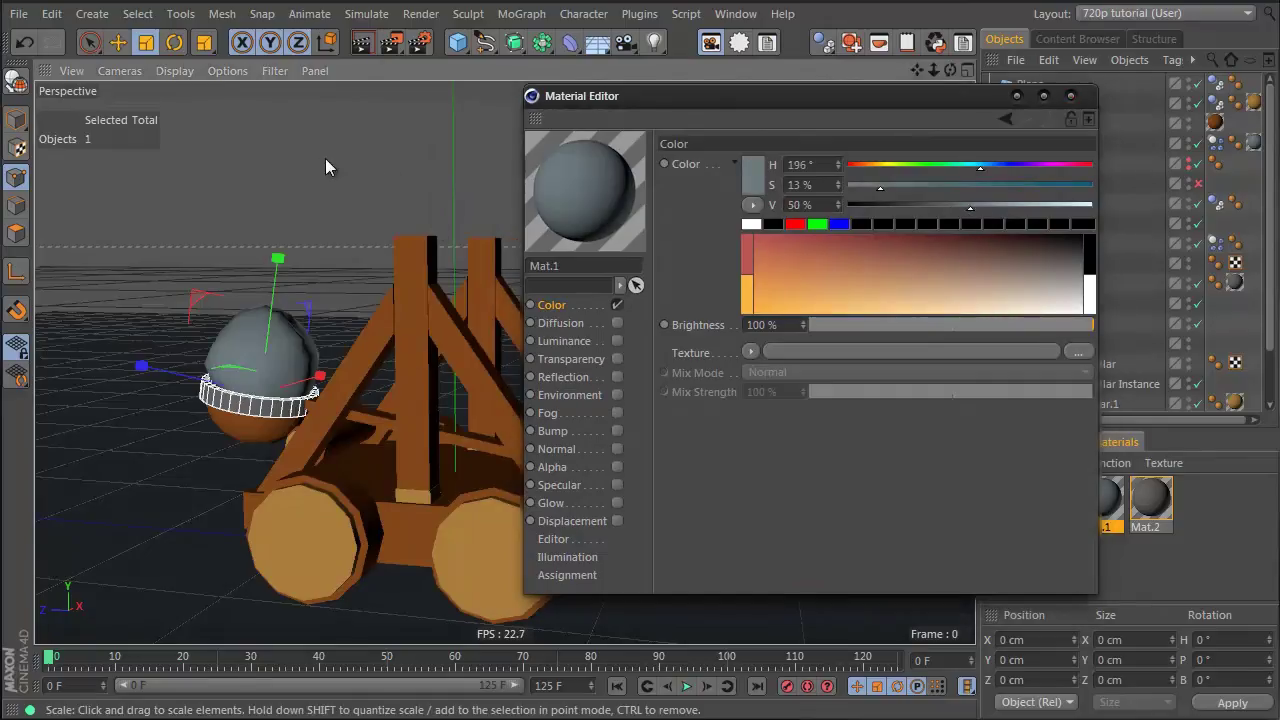
click(16, 119)
click(379, 167)
alt+drag(320, 352, 323, 414)
drag(874, 185, 863, 187)
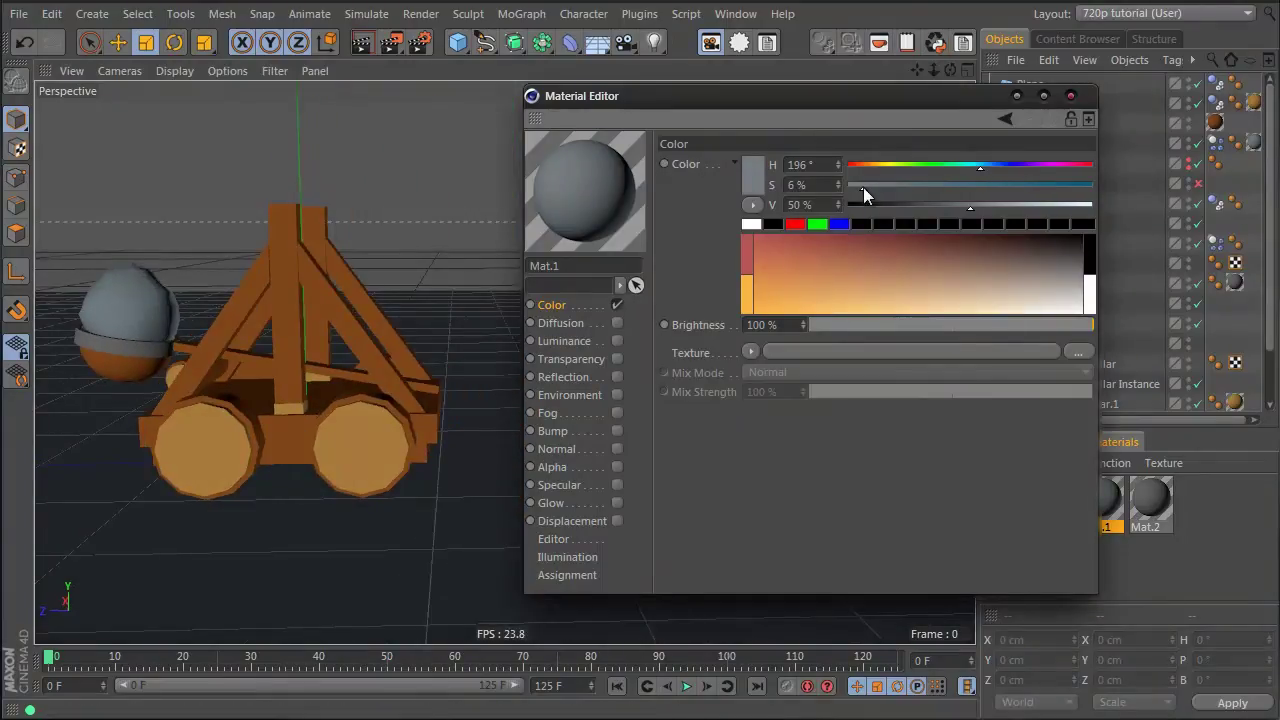
mouse_move(258, 423)
alt+mouse_down()
mouse_move(268, 431)
mouse_move(270, 415)
mouse_move(238, 430)
alt+mouse_up()
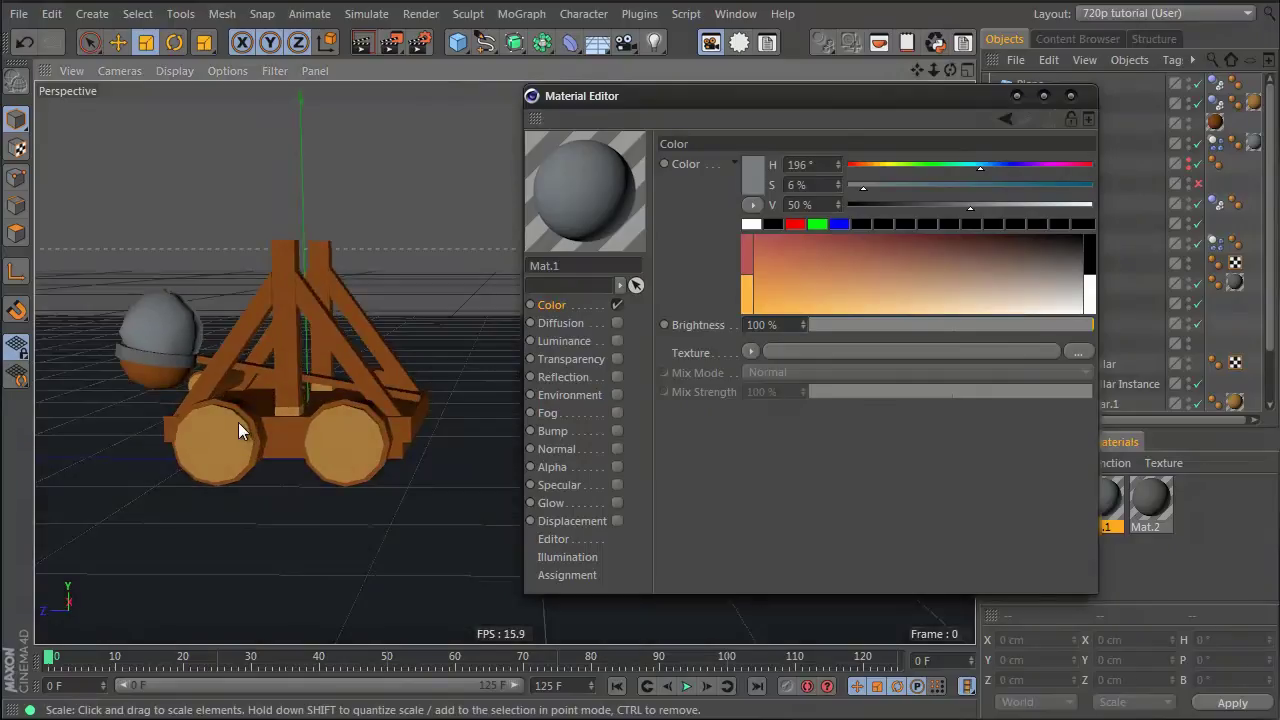
click(1071, 95)
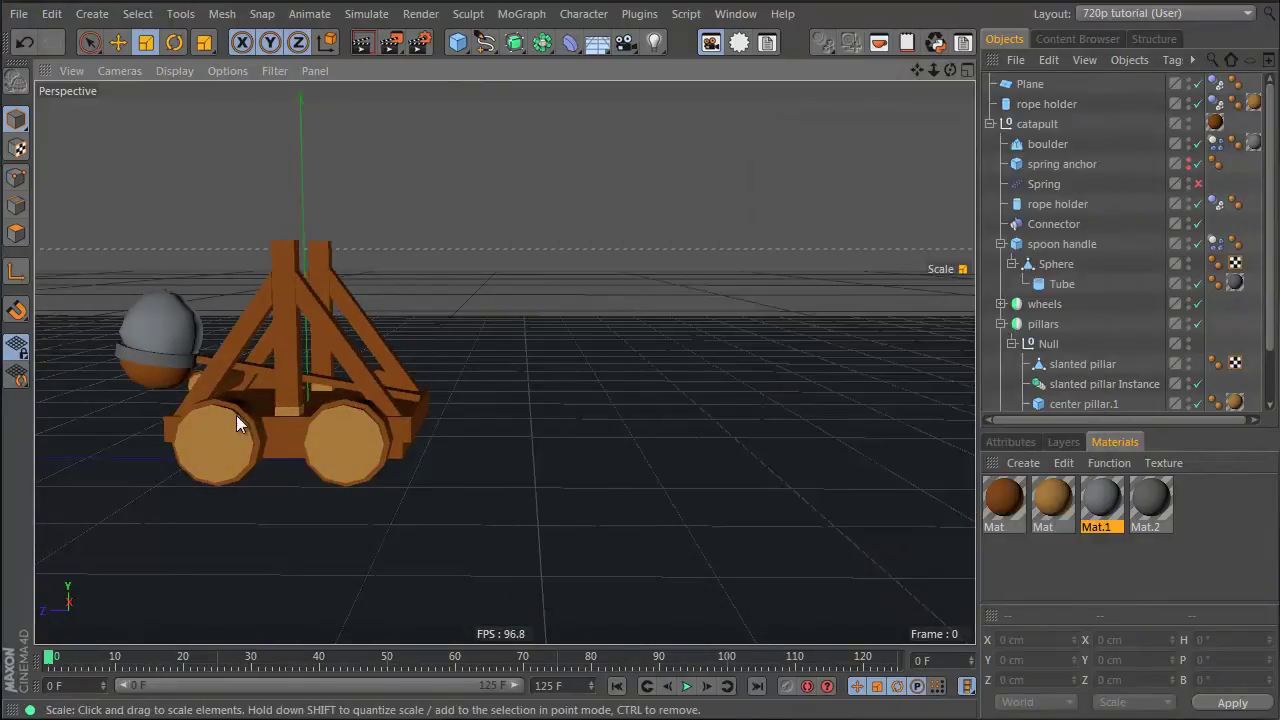
Darken the catapult's brown Mat material to a color value of 37%, keeping saturation at 80%
alt+drag(235, 426, 441, 486)
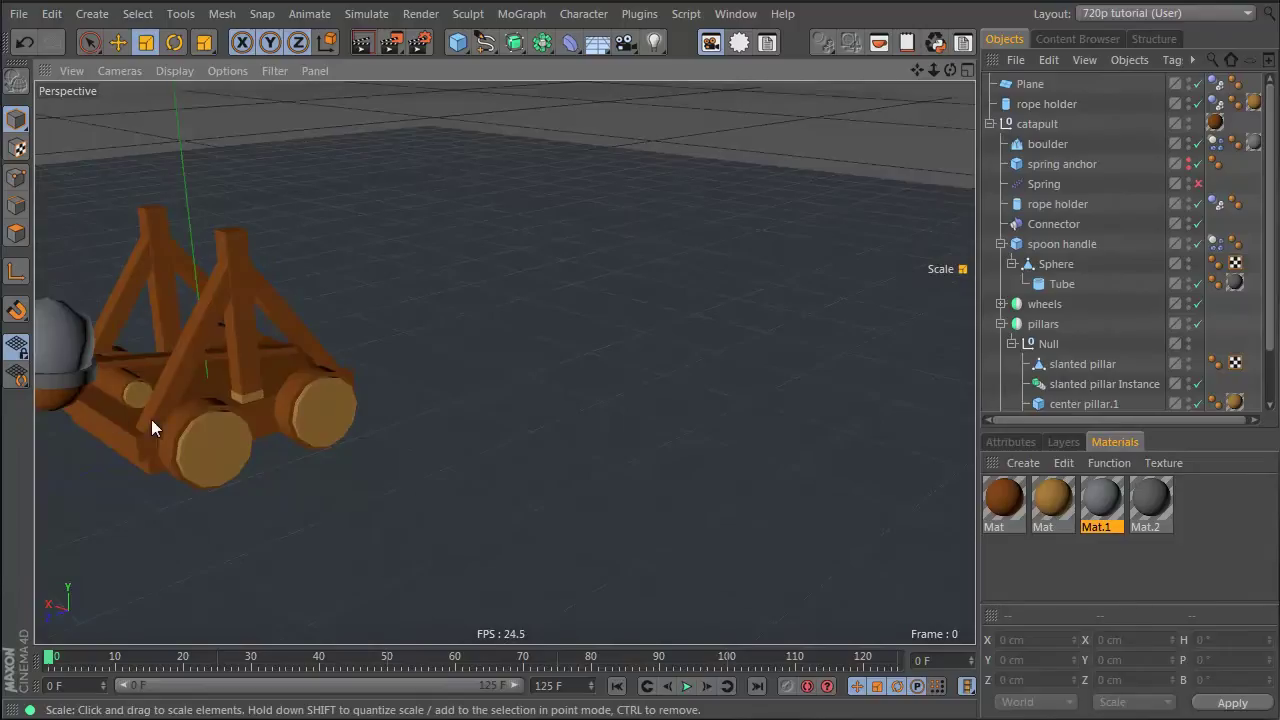
alt+middle_drag(151, 420, 254, 436)
alt+right_drag(260, 434, 404, 430)
click(998, 507)
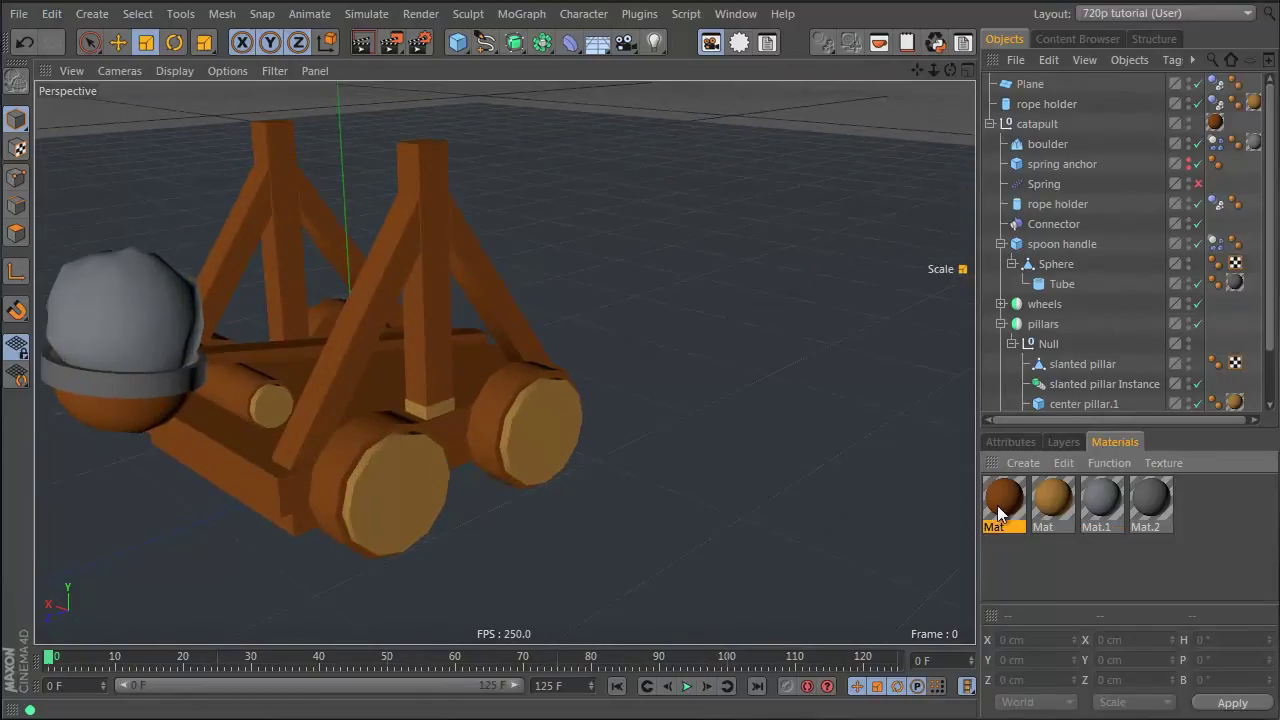
double_click(1000, 510)
drag(398, 2, 904, 93)
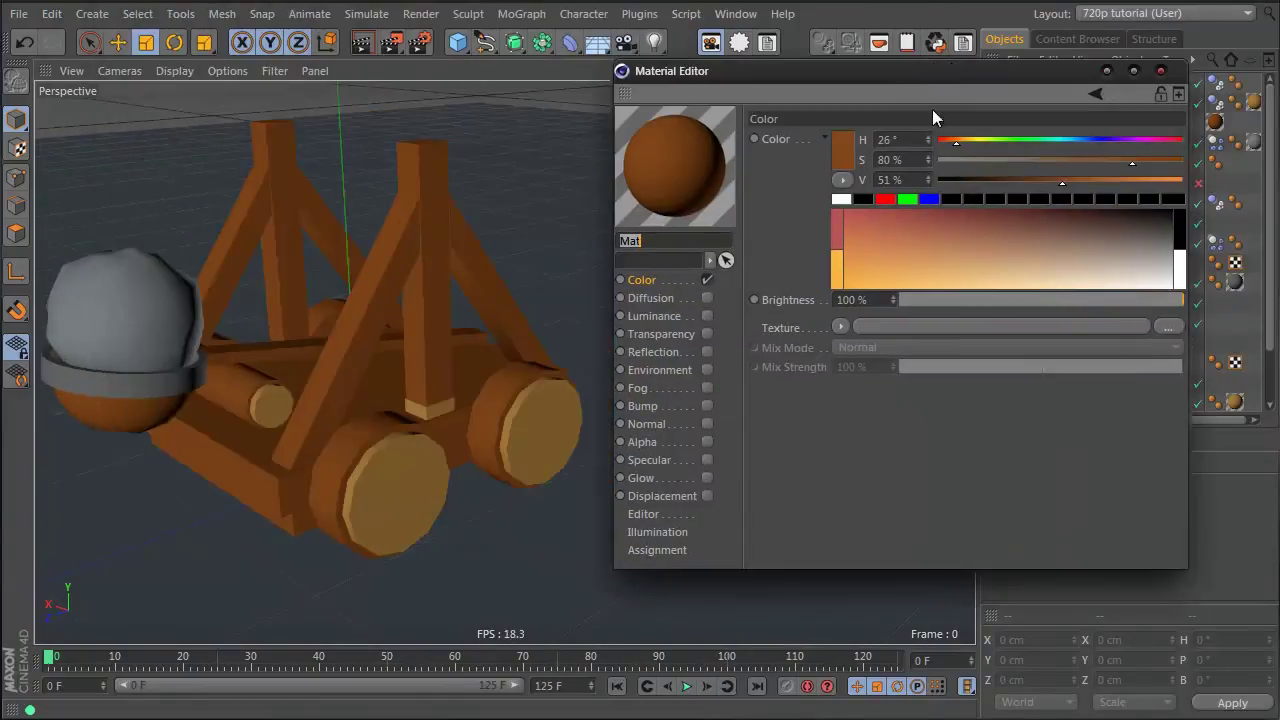
drag(1057, 185, 1034, 181)
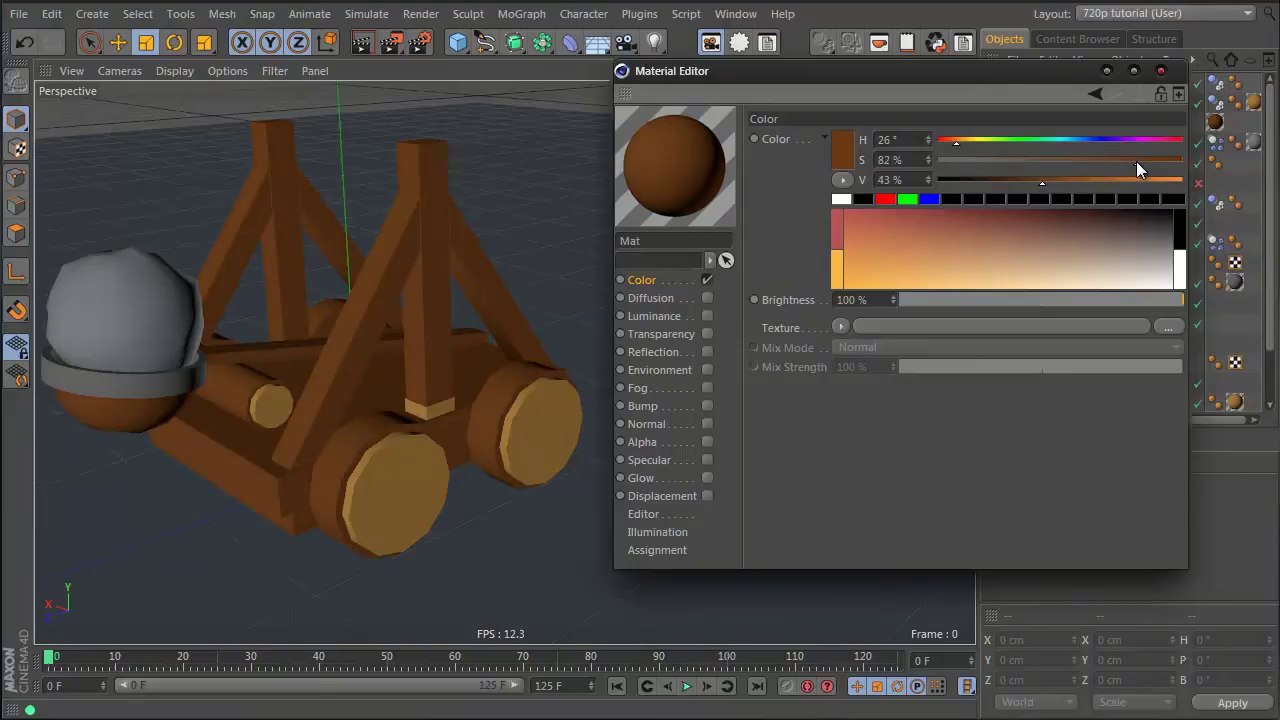
drag(1032, 184, 1027, 184)
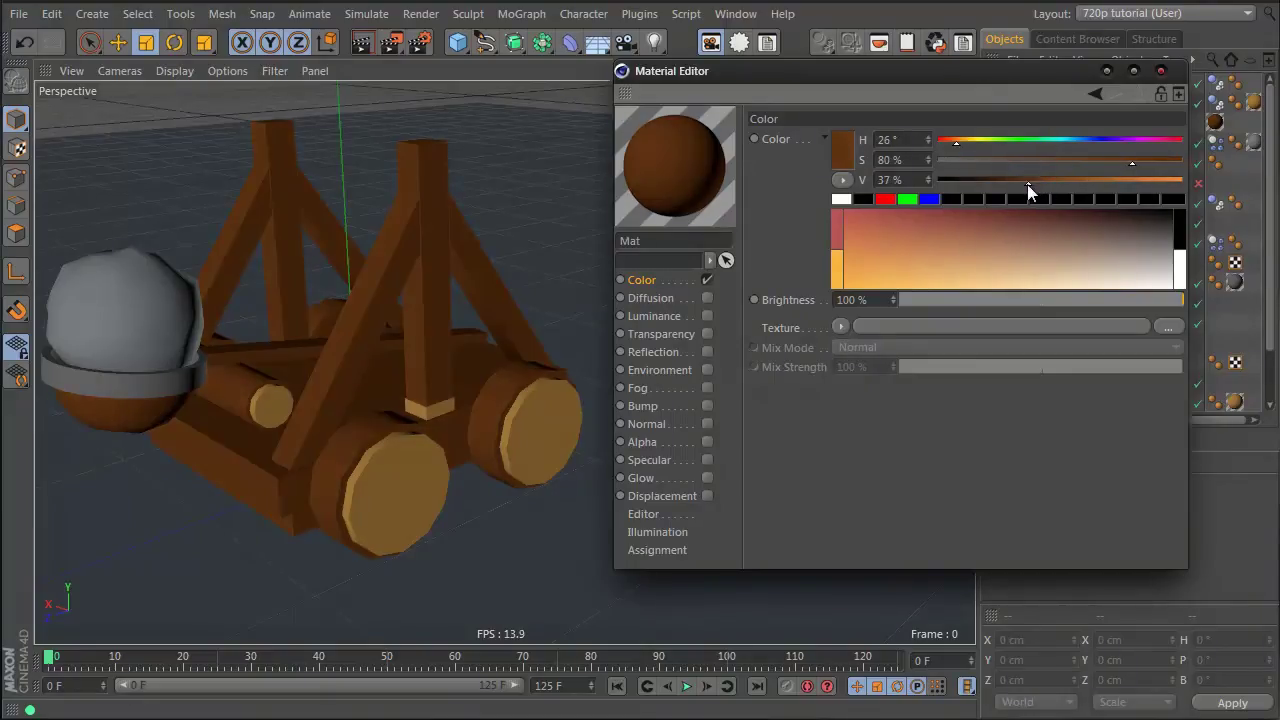
click(1160, 70)
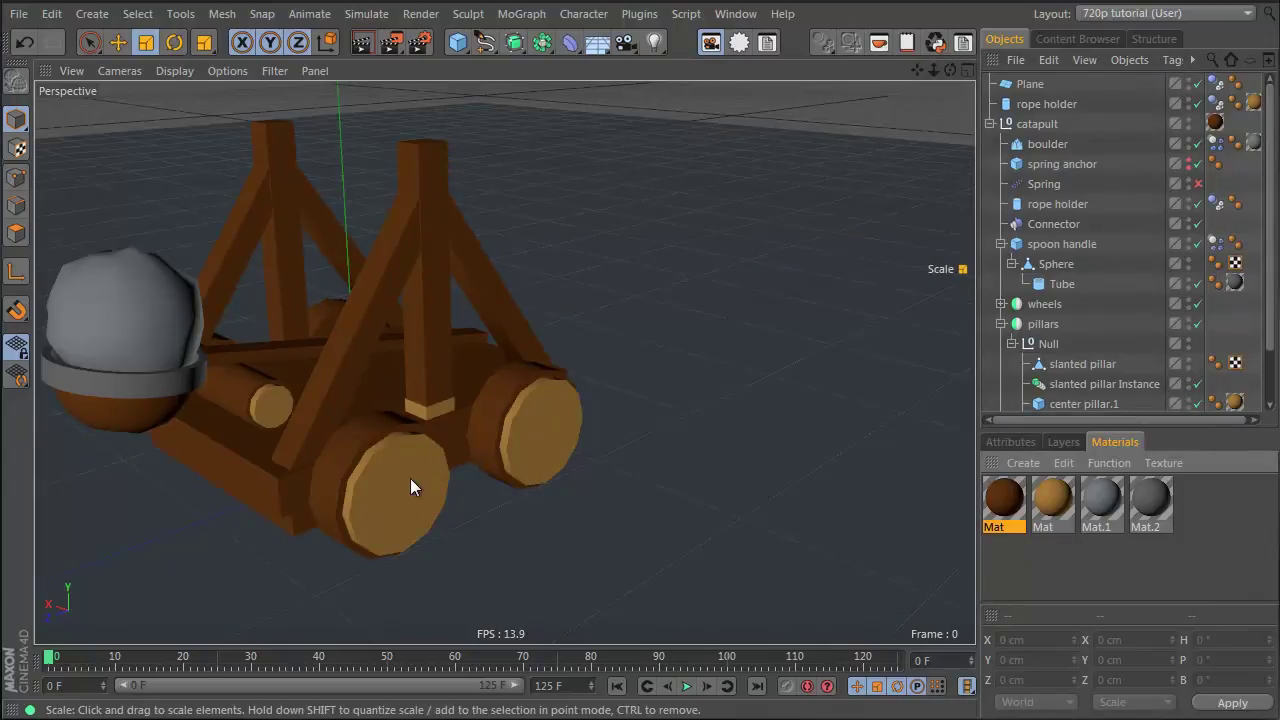
Duplicate the wheel's light inner cylinder, Cylinder.1, within the wheel group and move the copy outward to about 18 cm on X
alt+drag(486, 505, 403, 456)
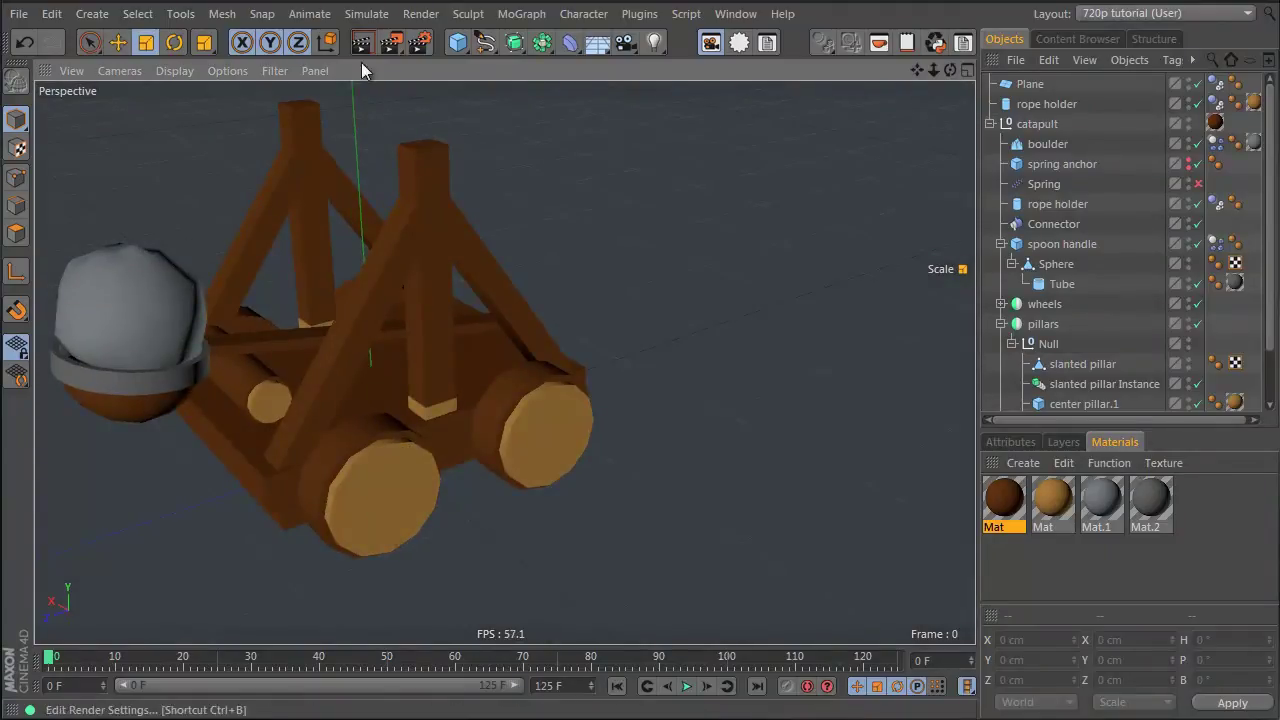
click(370, 505)
click(1001, 304)
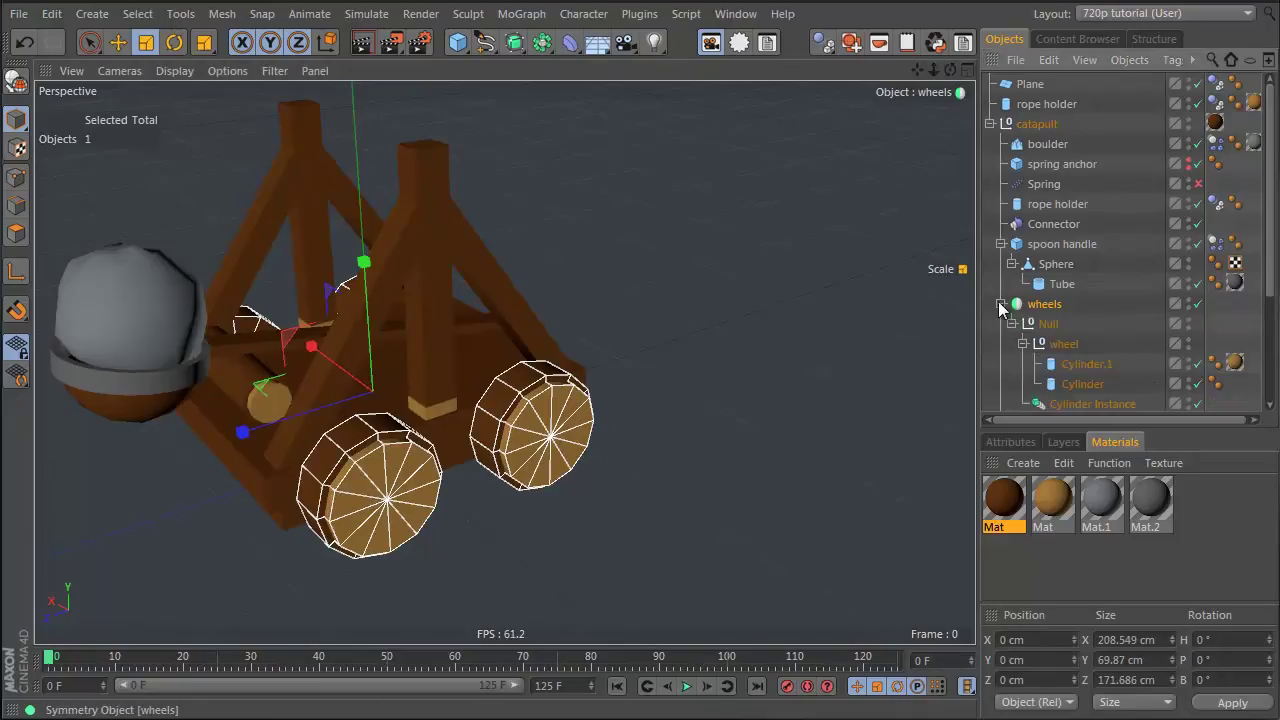
click(1080, 365)
click(1080, 384)
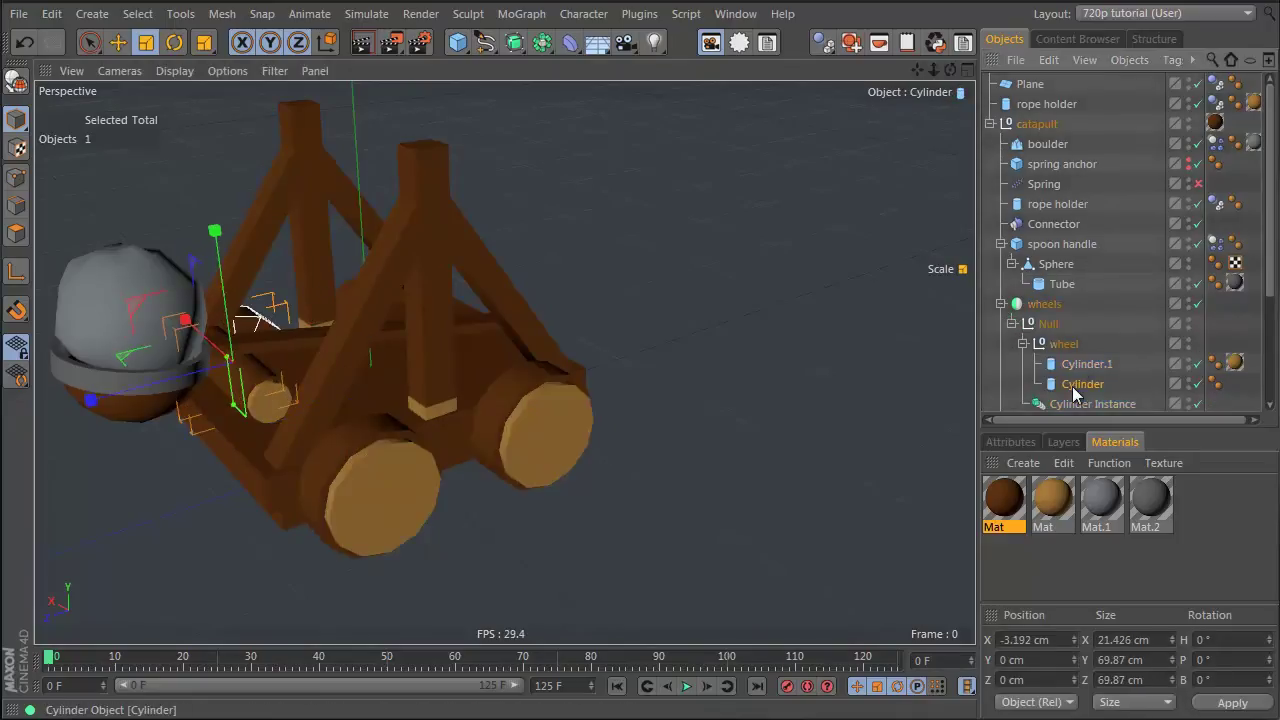
click(1080, 364)
alt+drag(287, 348, 463, 465)
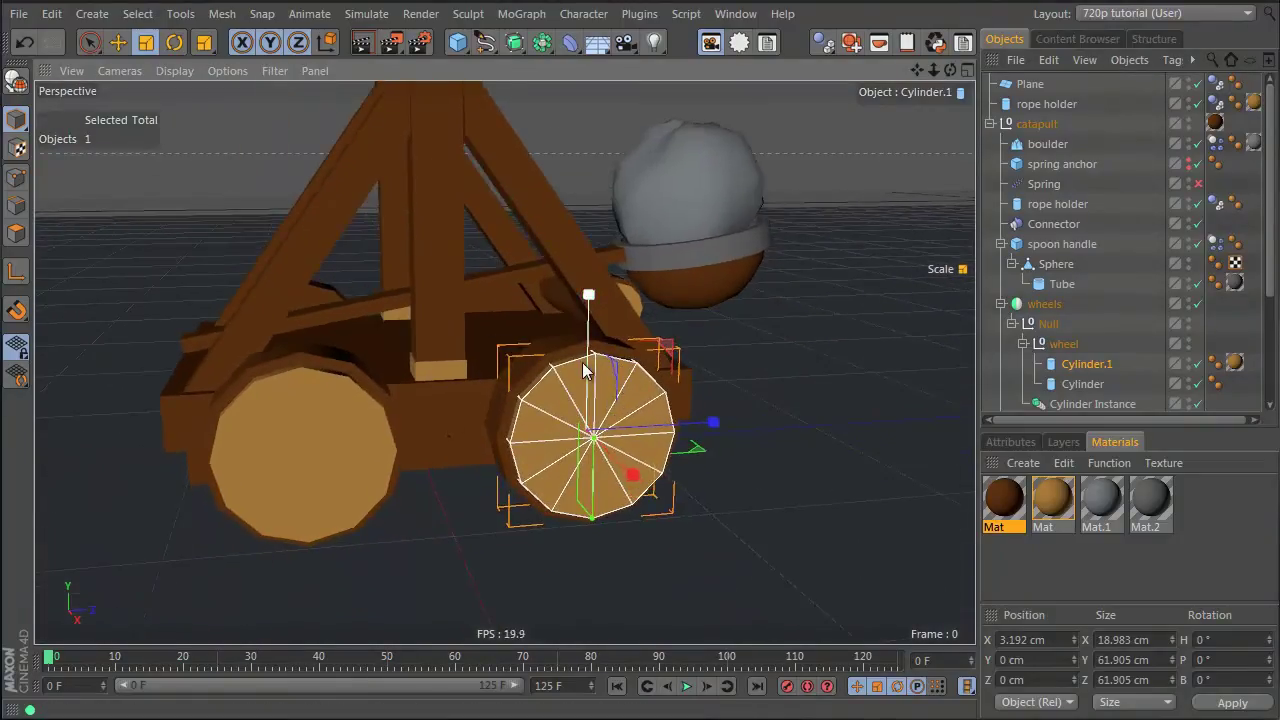
ctrl+drag(1068, 355, 1091, 347)
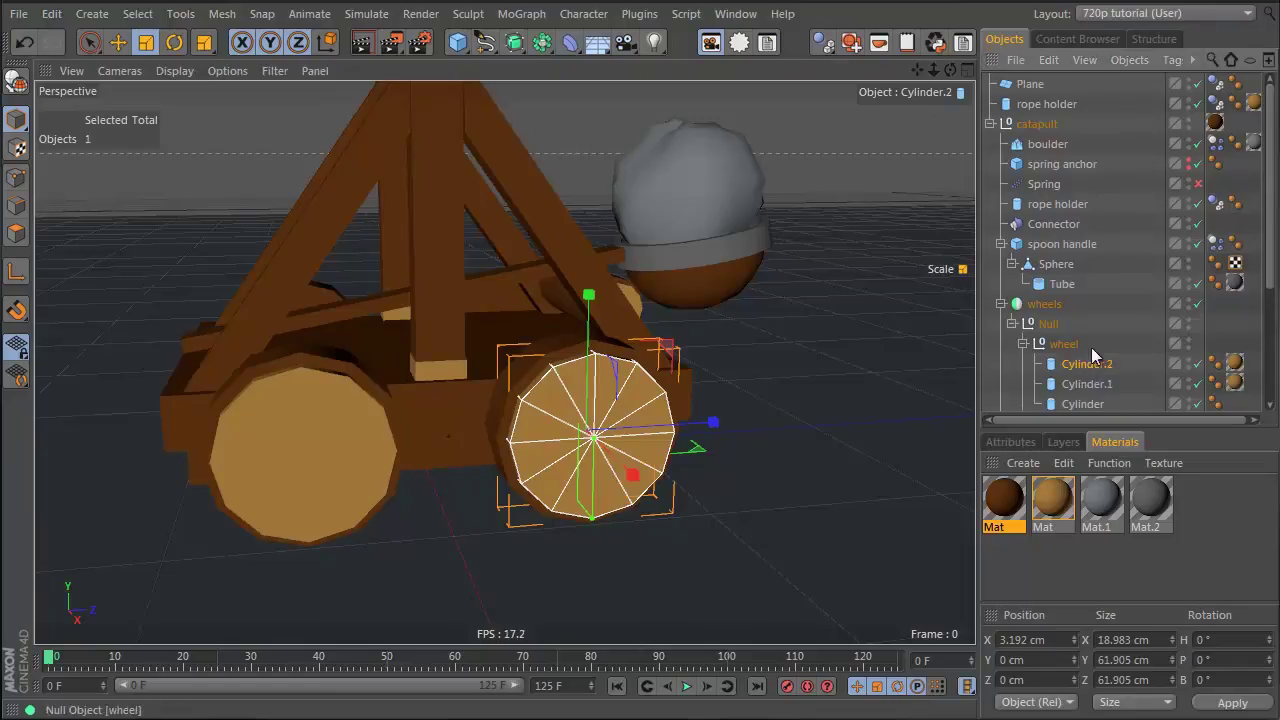
key(e)
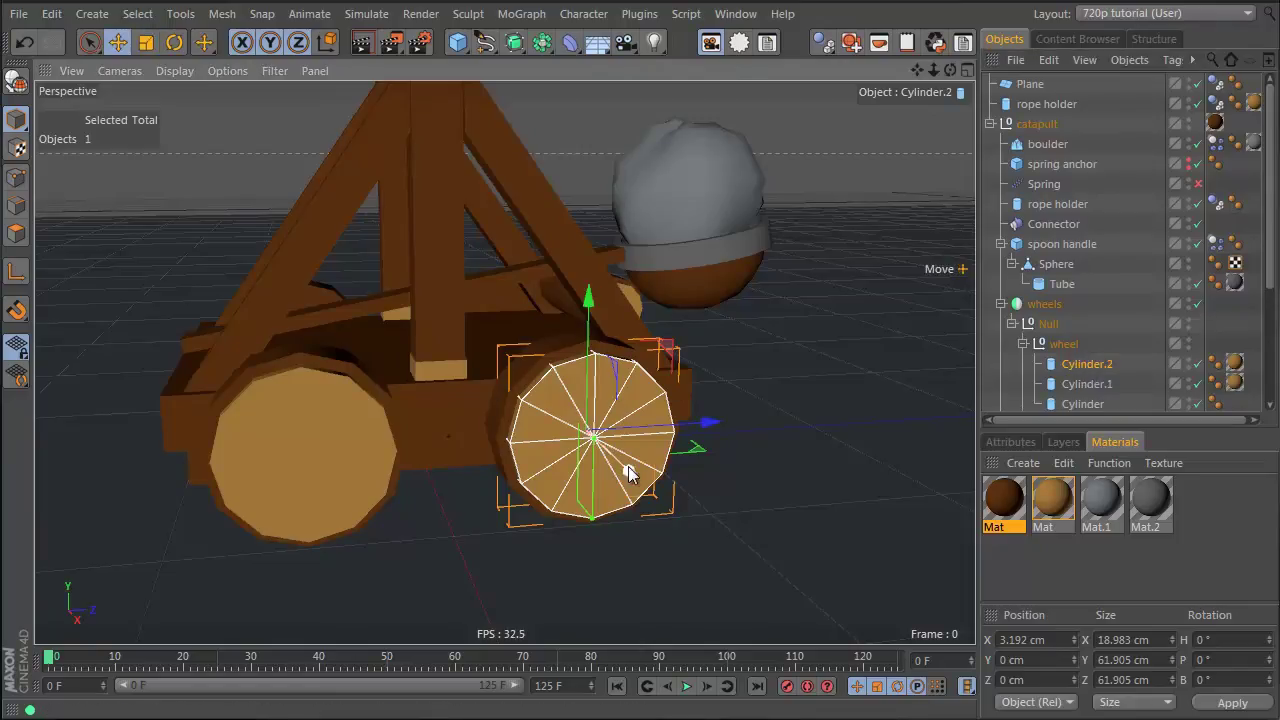
drag(628, 466, 651, 480)
Rotate the copied cylinder to a bank of -90° and shrink its diameter to about 8.8 cm
key(r)
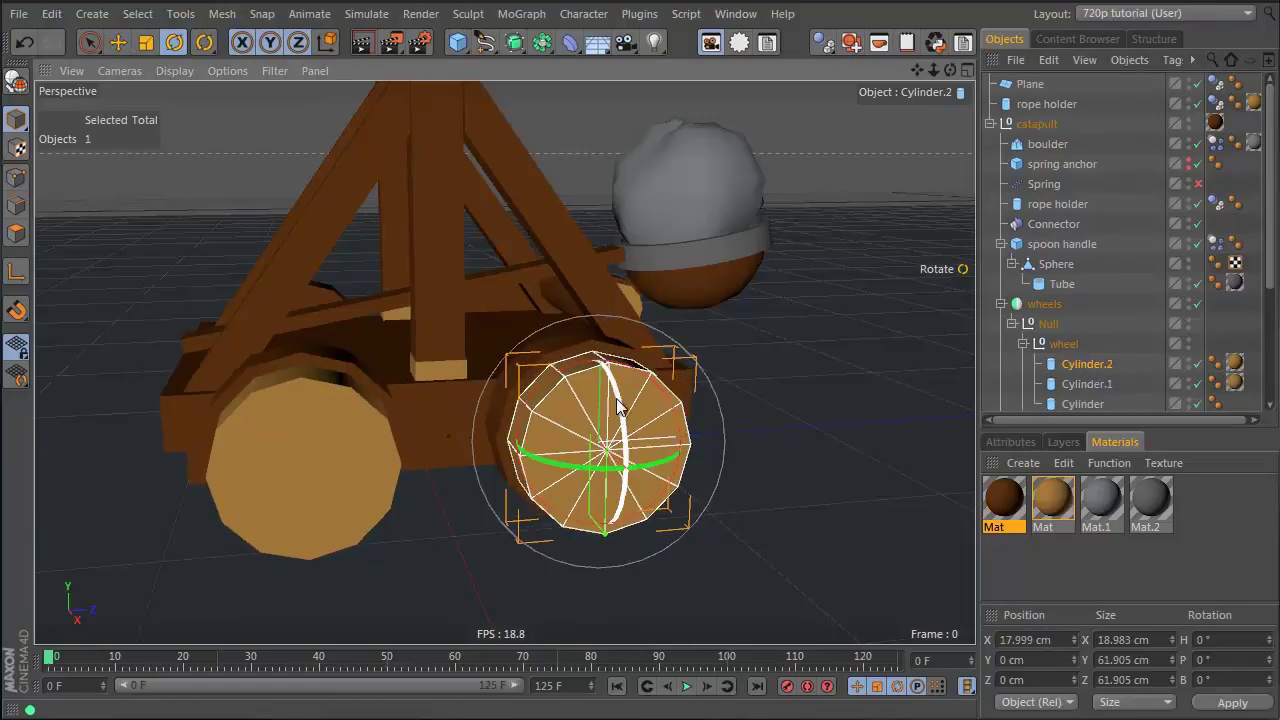
drag(618, 398, 557, 241)
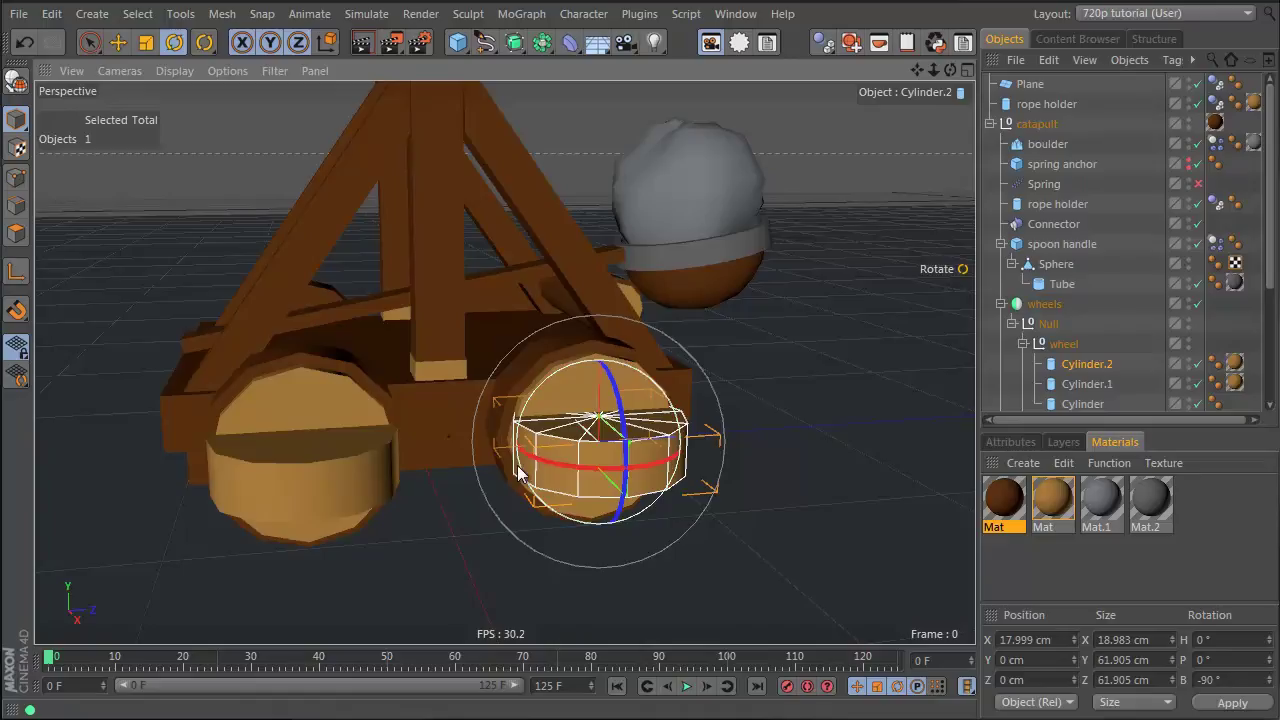
scroll(591, 420, up, 3)
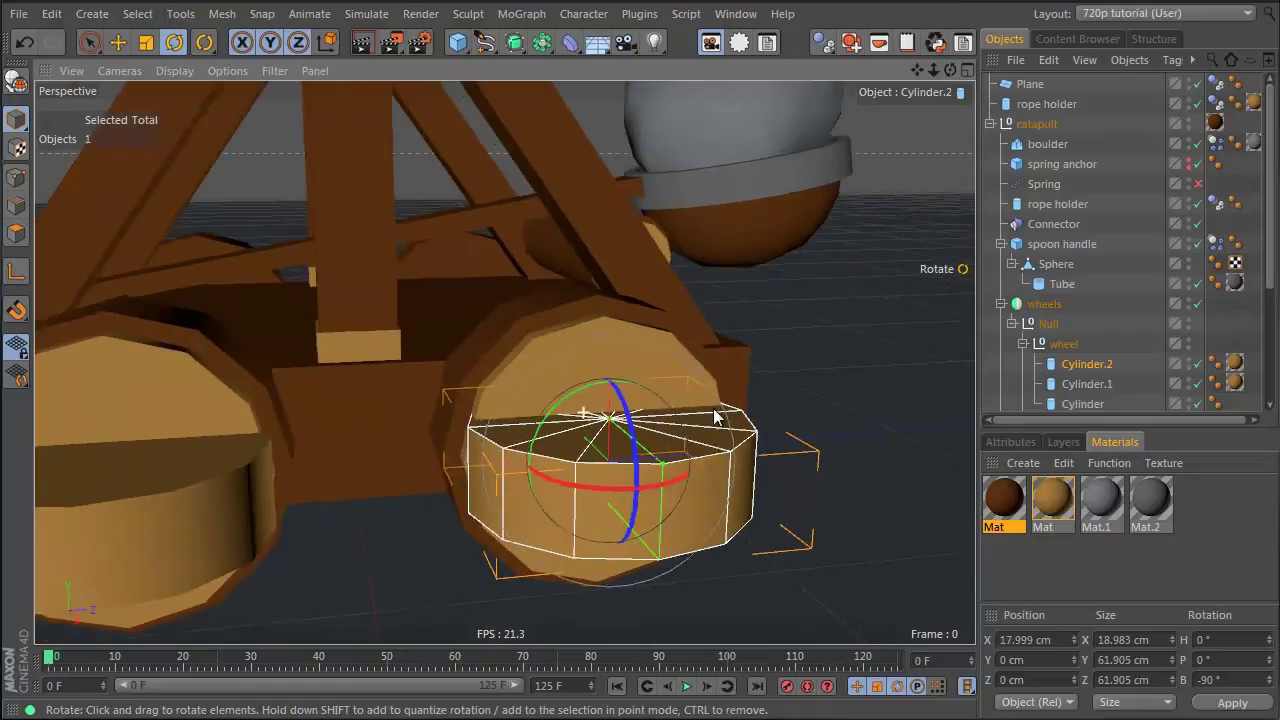
alt+drag(715, 417, 609, 433)
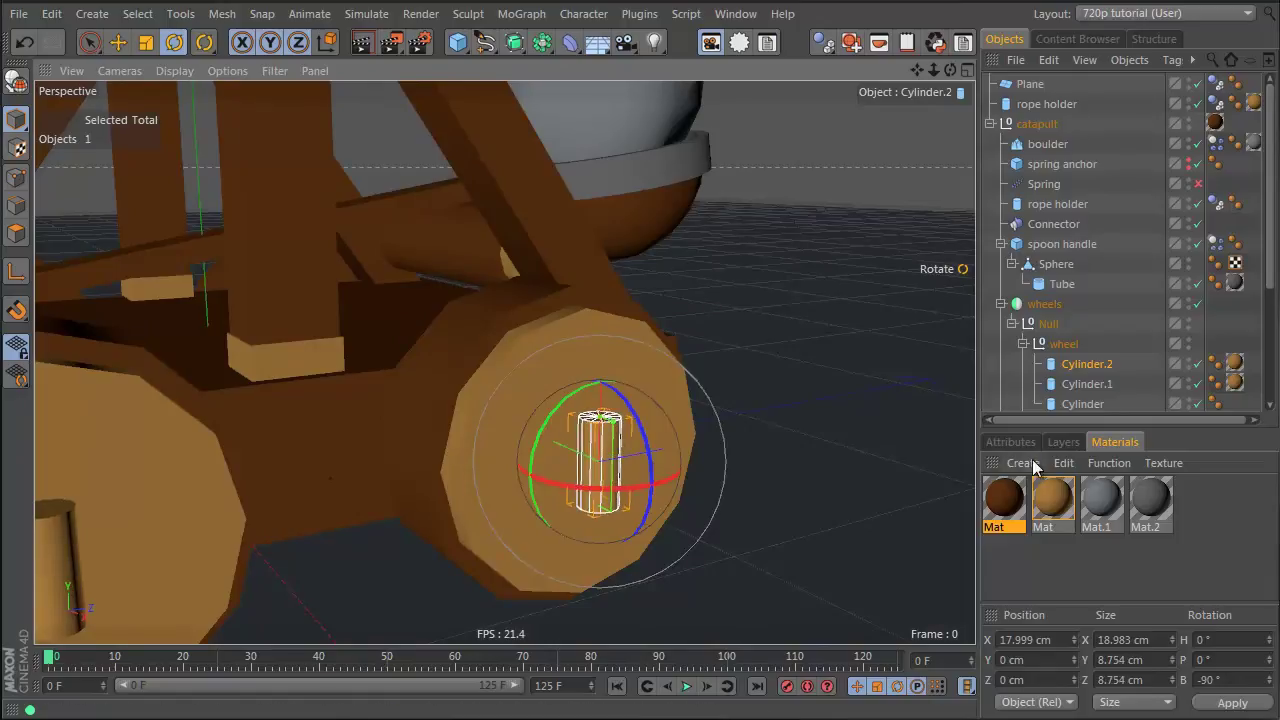
Apply the dark brown Mat material to the small hub cylinder and move it into the wheel to about 13 cm on X
drag(1004, 497, 1238, 366)
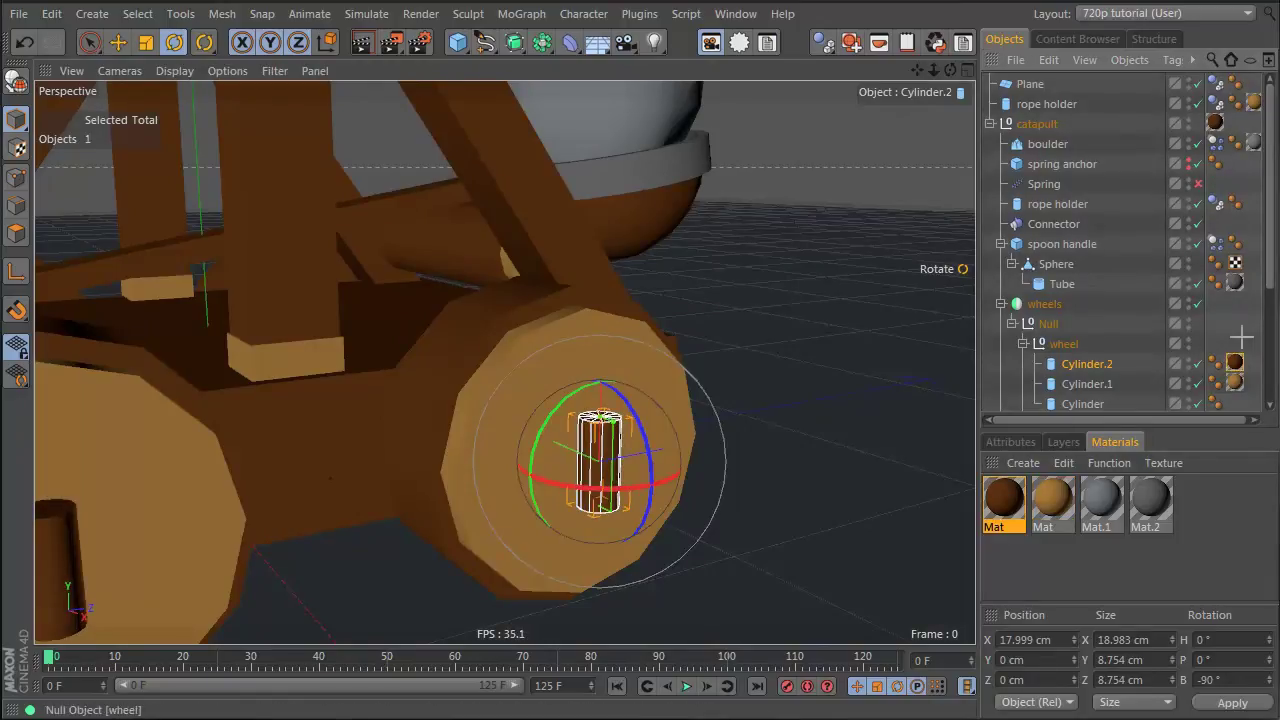
click(902, 432)
click(613, 457)
alt+drag(600, 386, 745, 480)
click(1088, 364)
key(e)
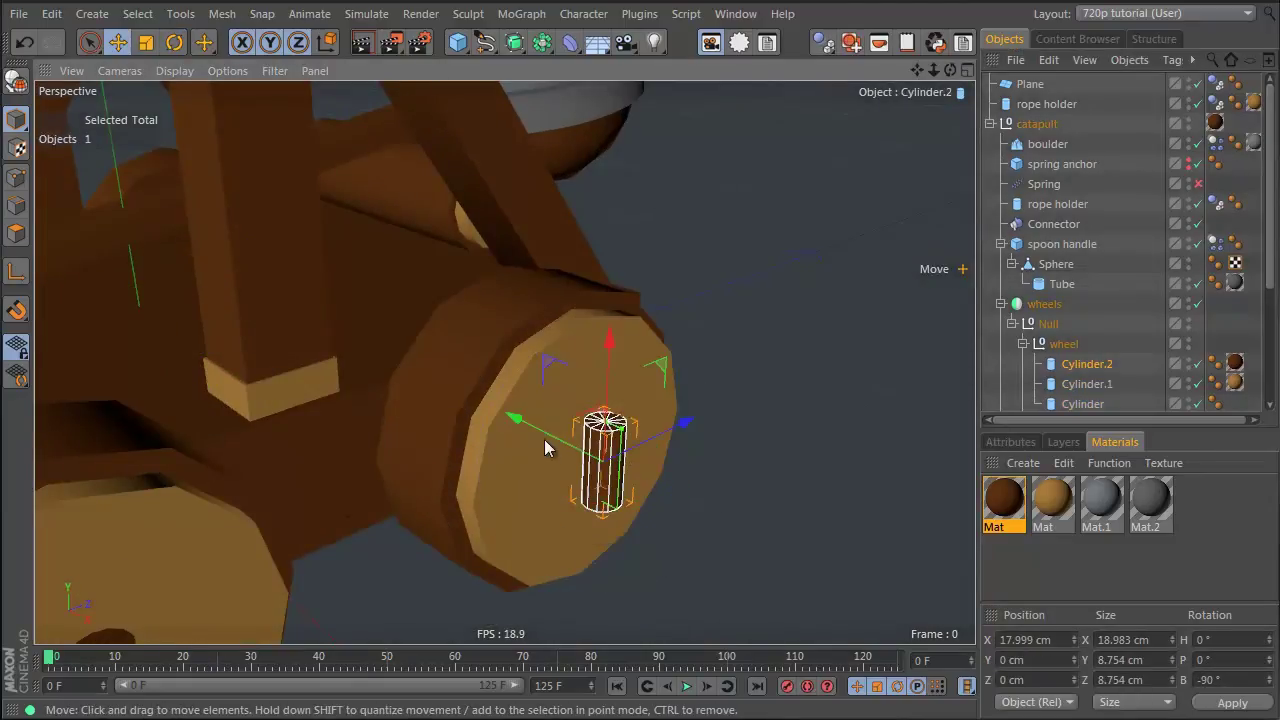
mouse_move(545, 440)
mouse_down()
mouse_move(531, 432)
mouse_move(542, 430)
mouse_up()
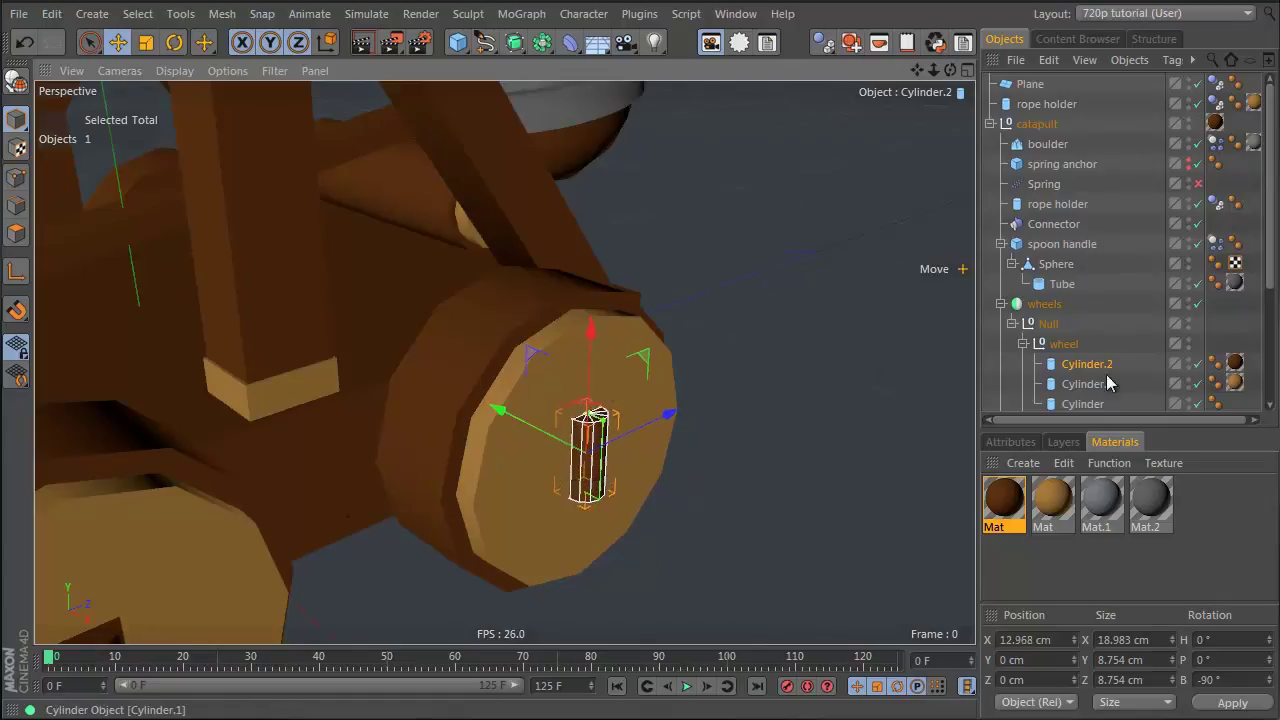
Duplicate the small hub cylinder and rotate the copy to a pitch of -90° so the two form a cross
ctrl+drag(1086, 366, 1070, 354)
key(r)
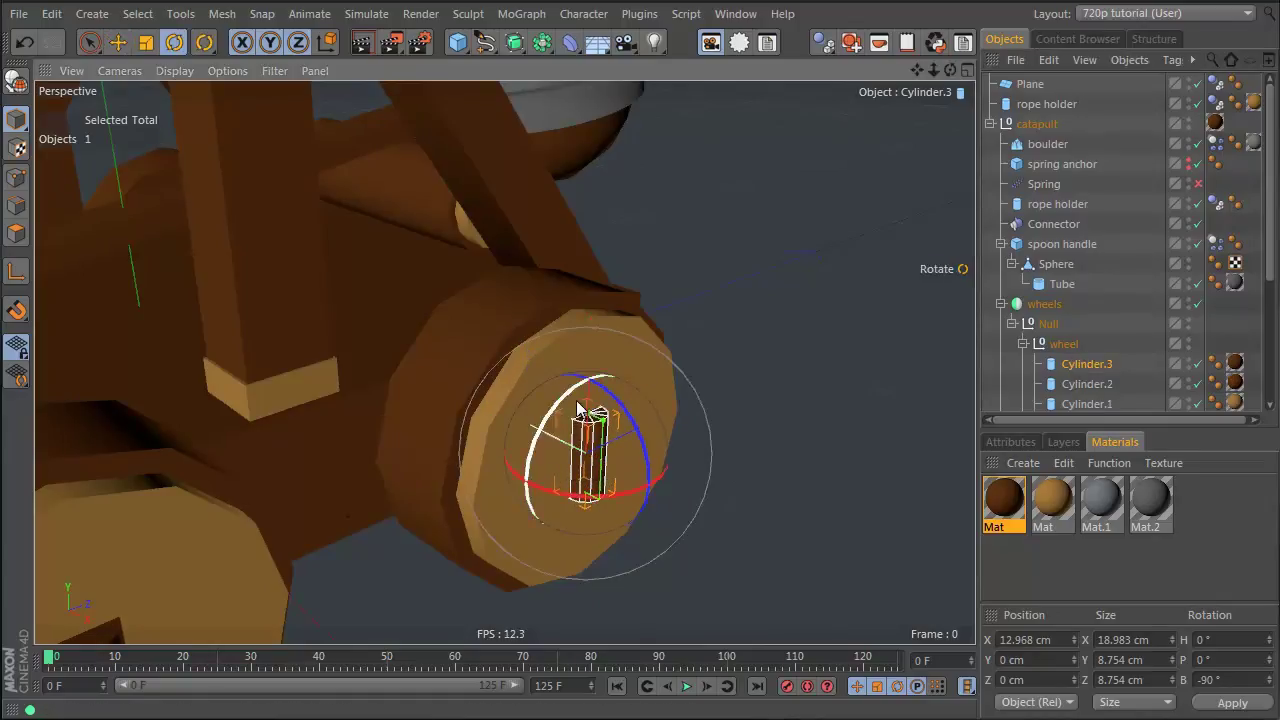
drag(563, 423, 646, 381)
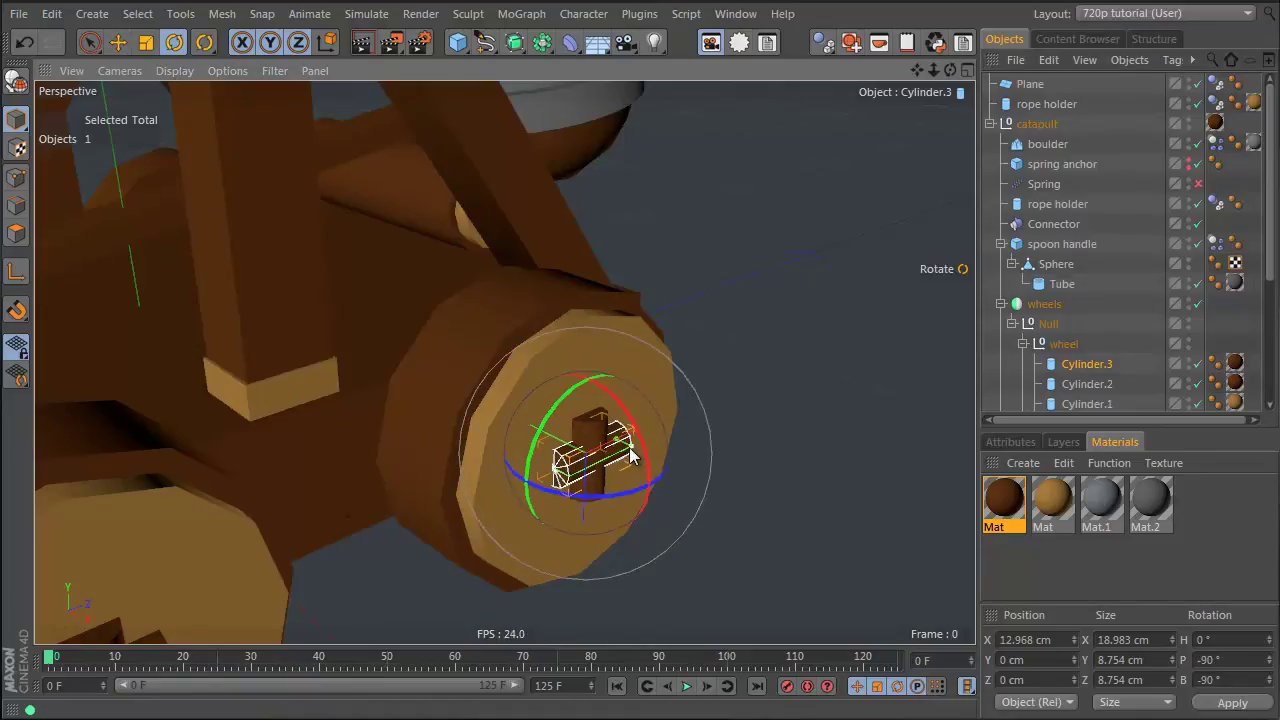
drag(630, 453, 258, 404)
click(1123, 326)
Slim the two crossed hub cylinders, reducing Cylinder.2 to about 6 cm in diameter and Cylinder.3 to about 6.9 cm
click(607, 430)
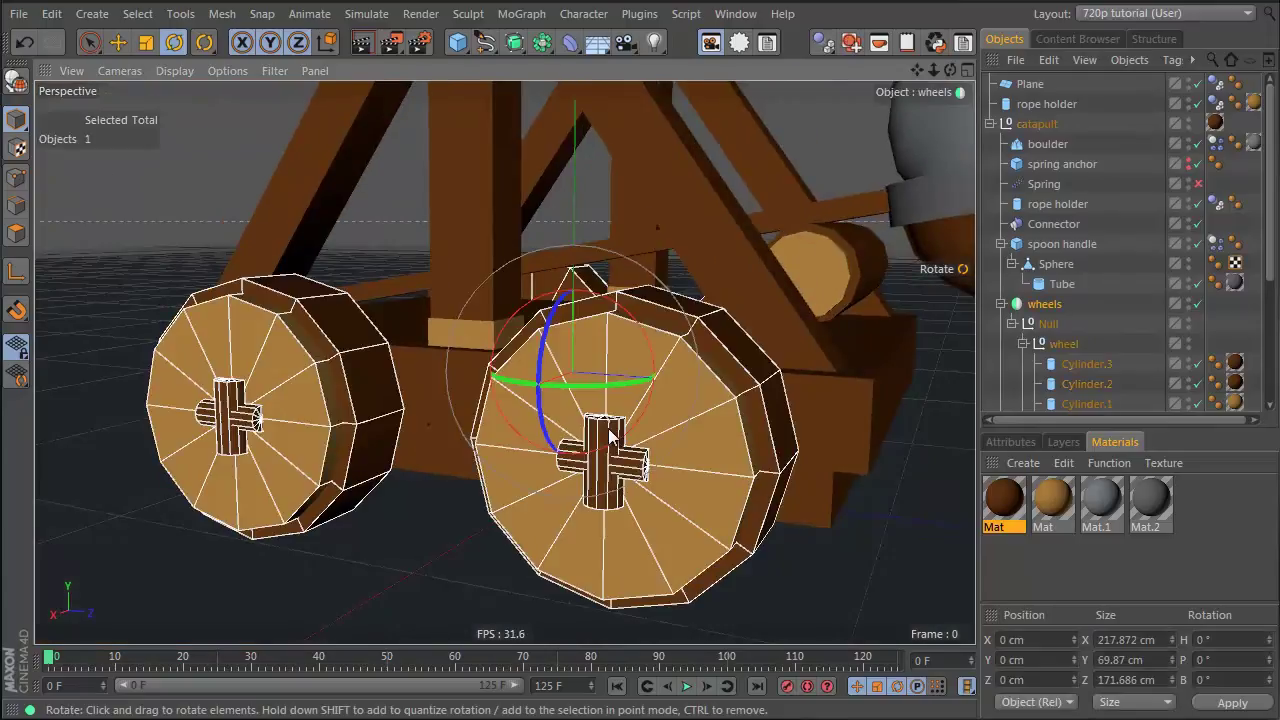
click(1087, 384)
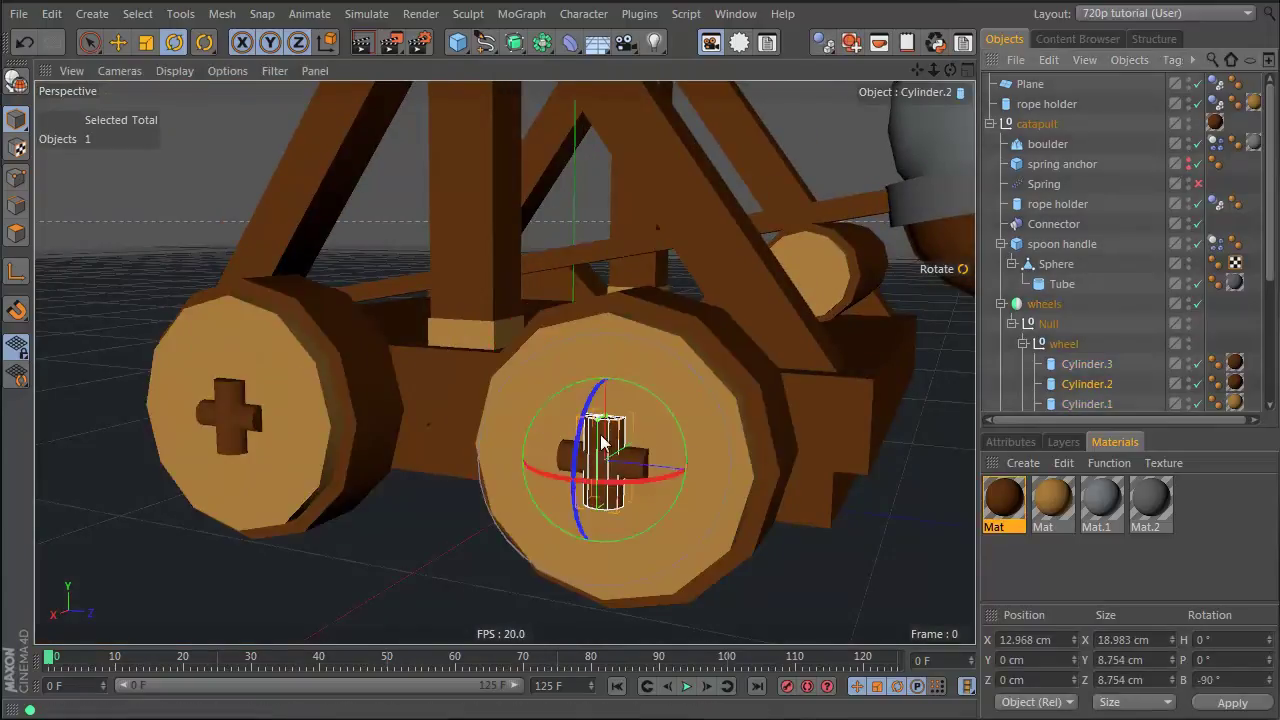
scroll(787, 520, up, 5)
alt+right_drag(654, 443, 750, 460)
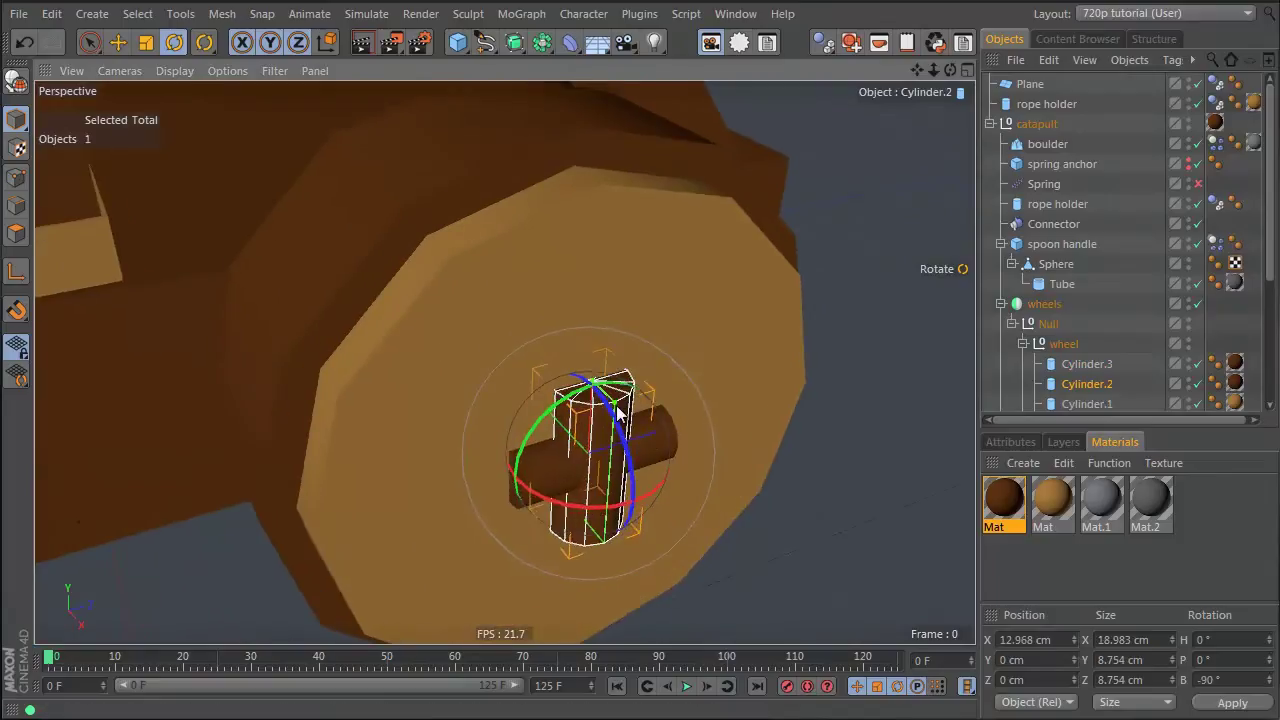
drag(612, 404, 602, 402)
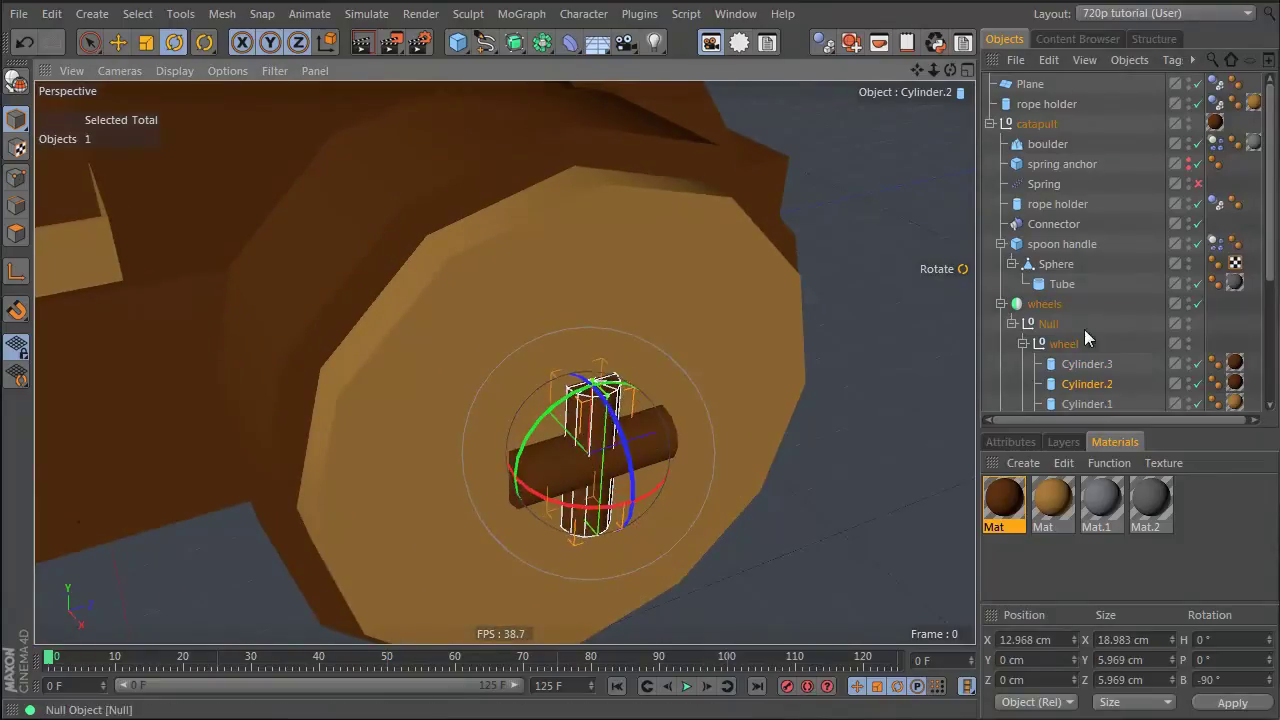
click(1082, 364)
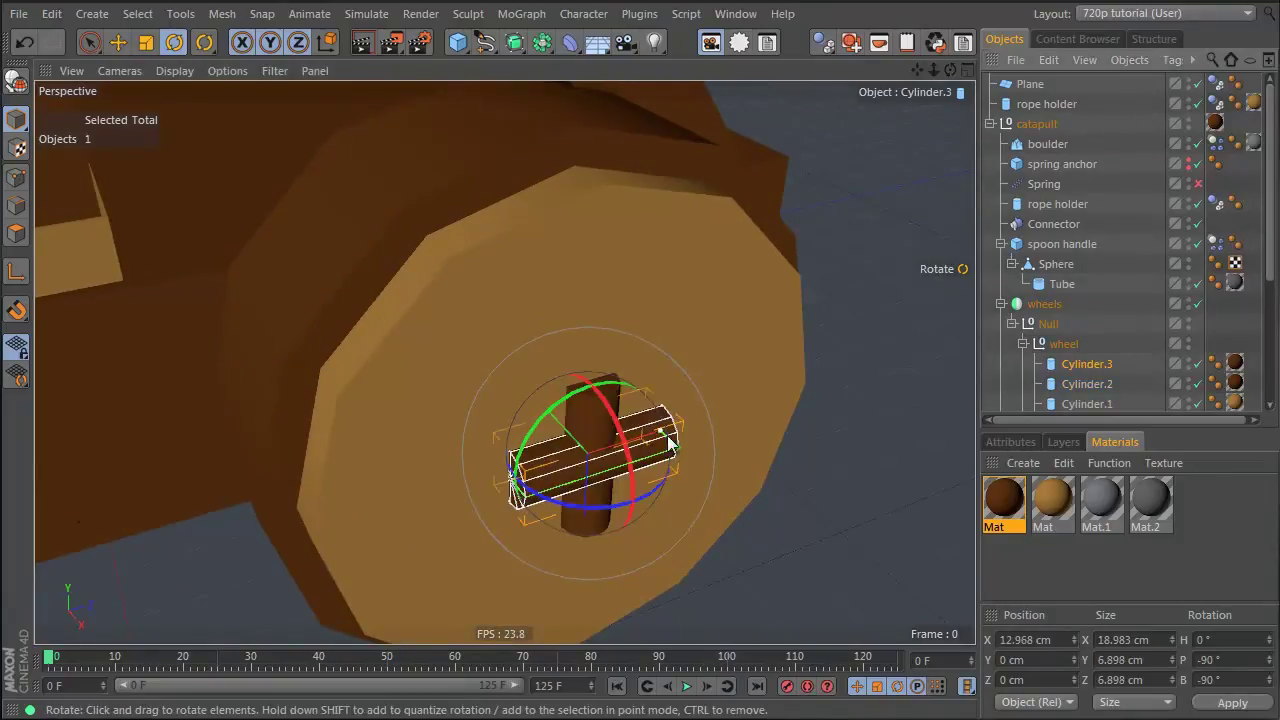
click(1046, 329)
Set the perspective view's display mode to Gouraud Shading (Lines)
alt+right_drag(543, 455, 501, 463)
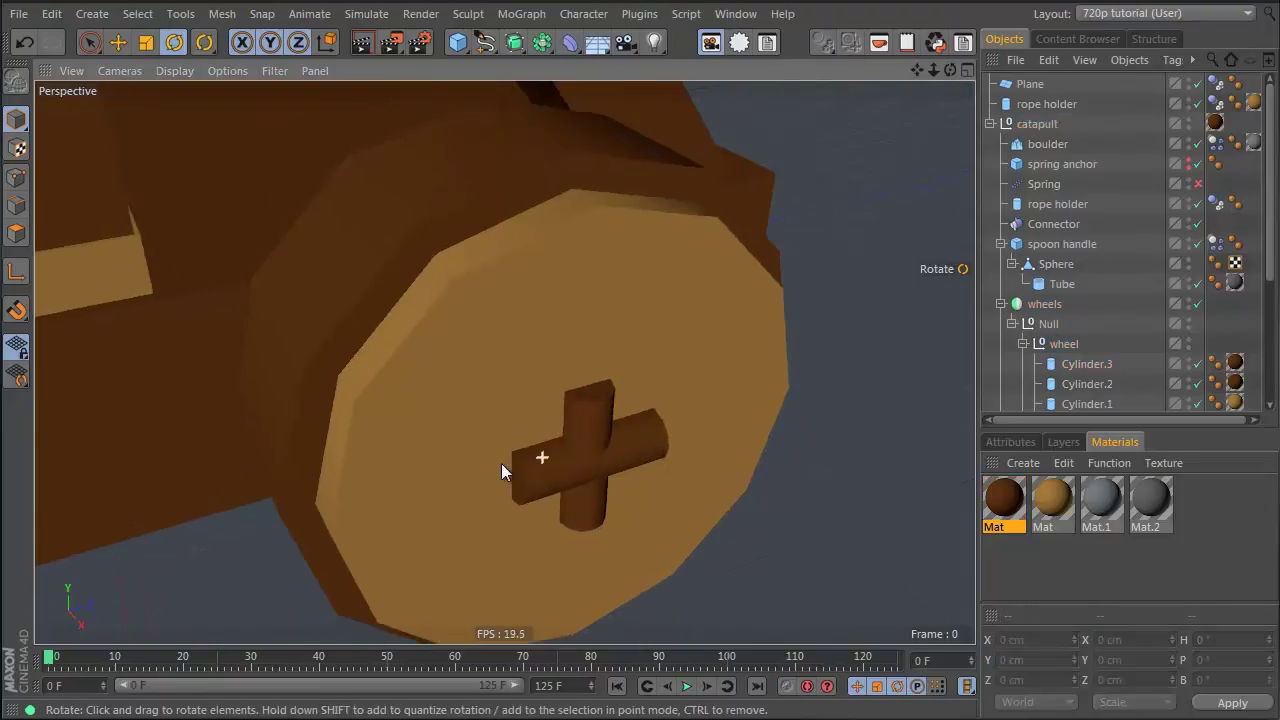
alt+drag(503, 460, 597, 408)
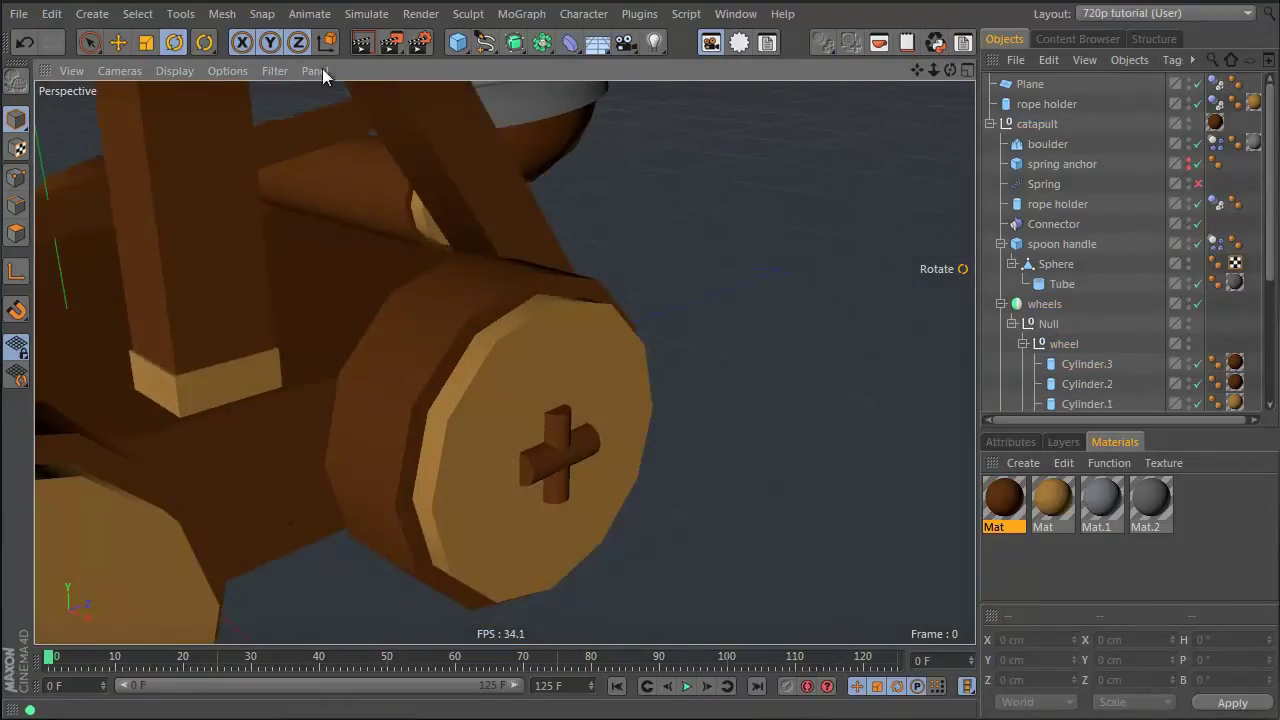
click(175, 70)
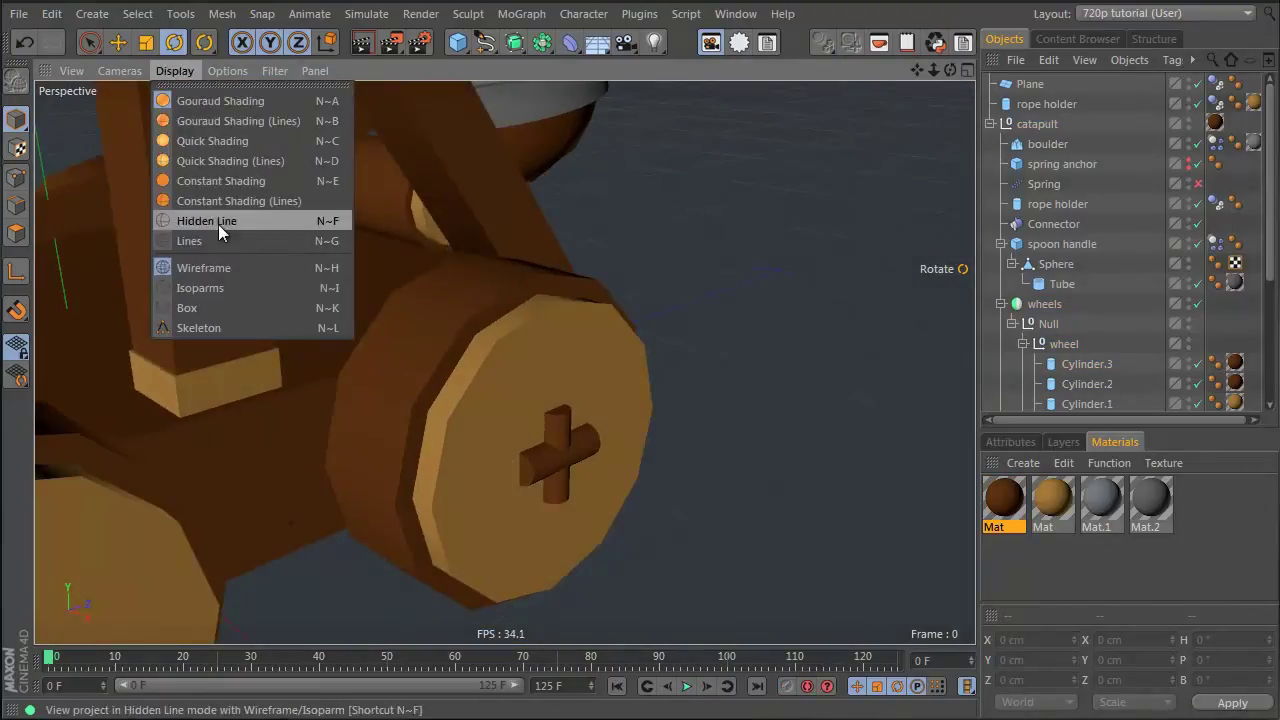
click(249, 121)
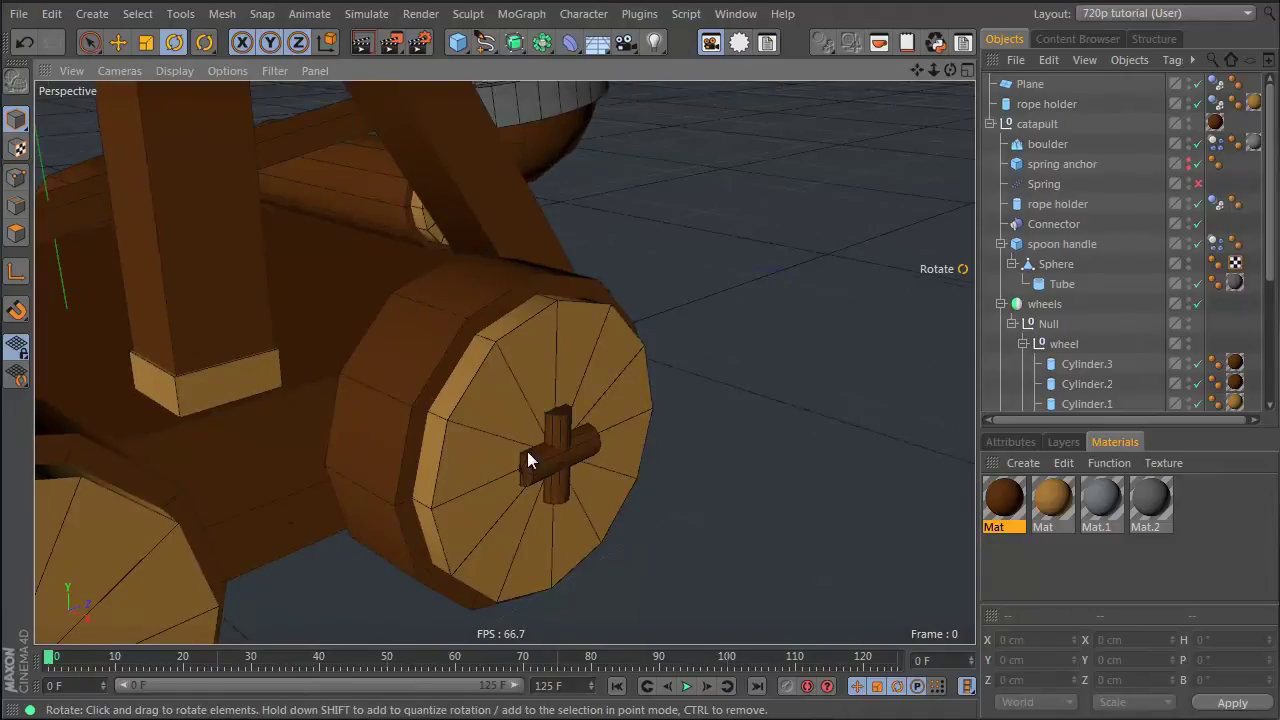
alt+right_drag(566, 449, 228, 411)
alt+drag(462, 435, 749, 434)
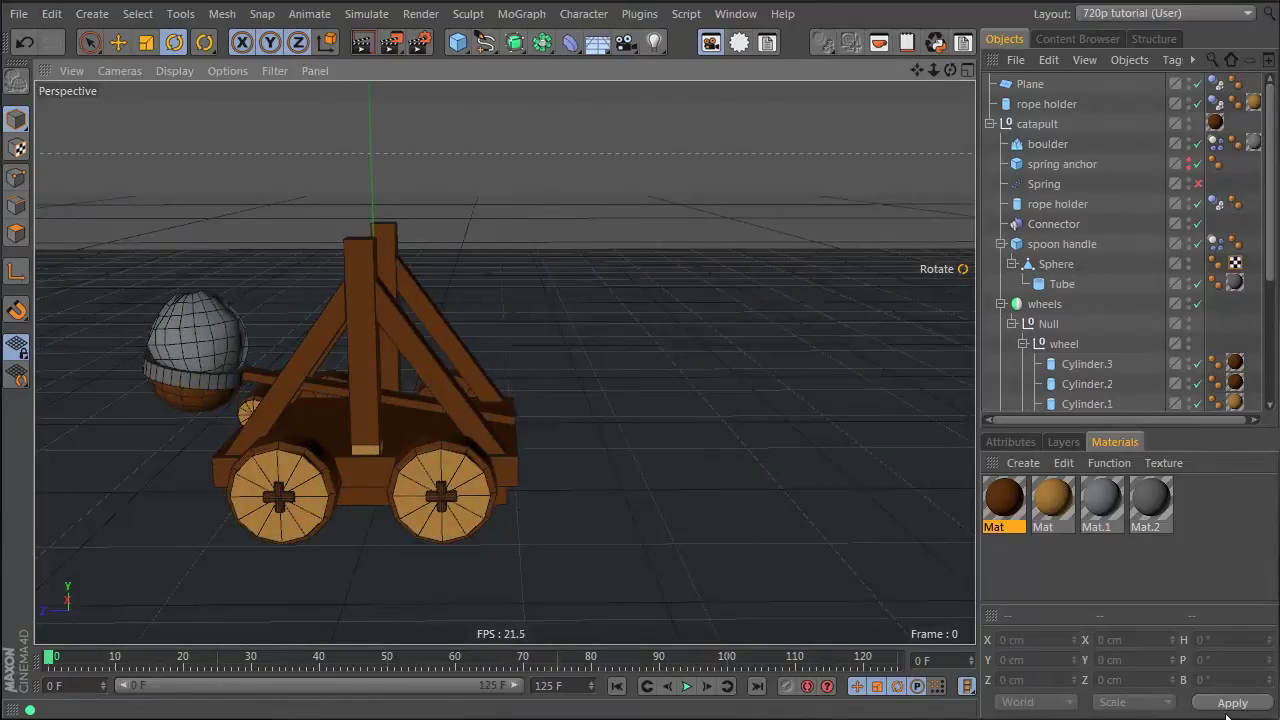
Delete the floor Plane from the scene and enlarge the object list's area
key(ctrl+d)
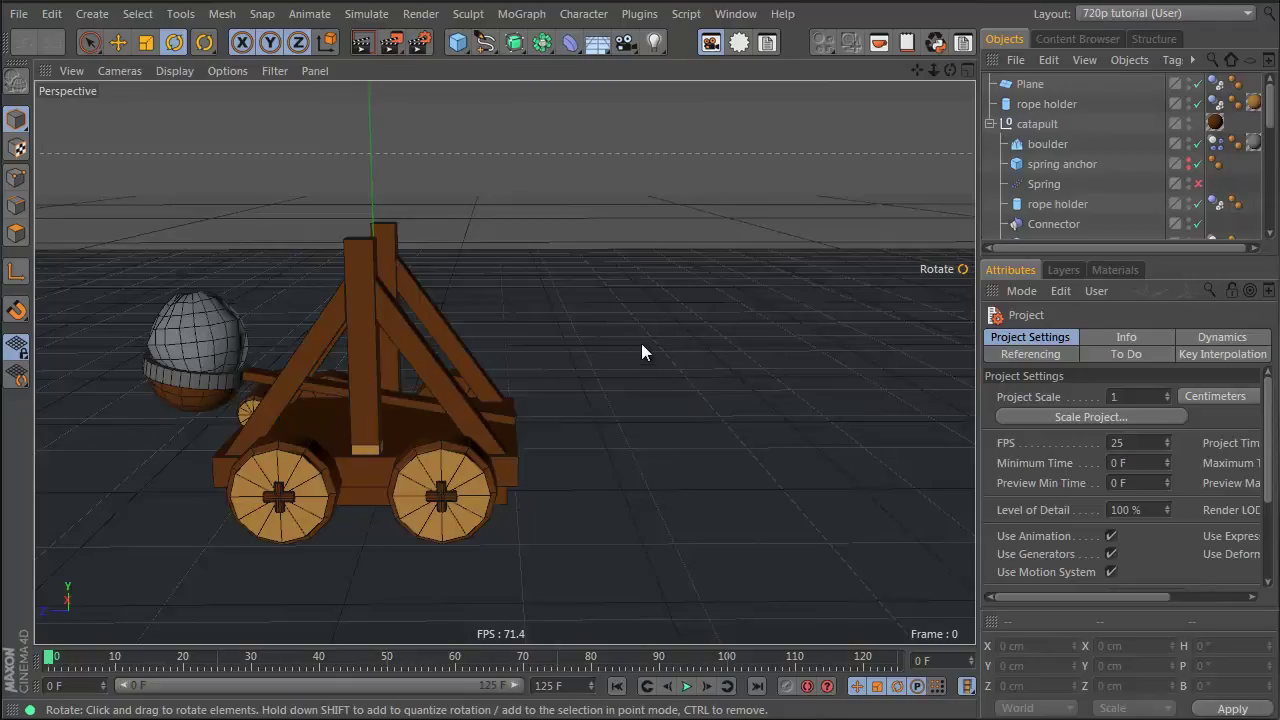
alt+drag(614, 423, 689, 407)
click(689, 407)
key(Delete)
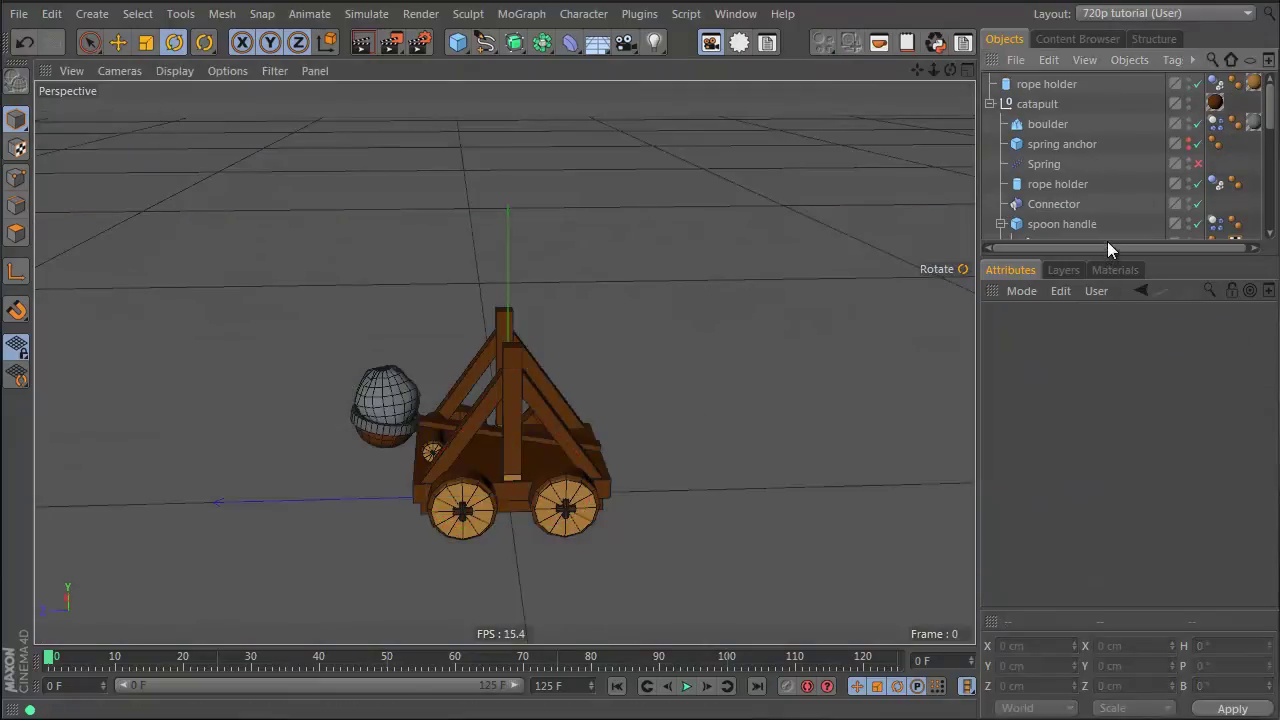
drag(1105, 254, 1105, 347)
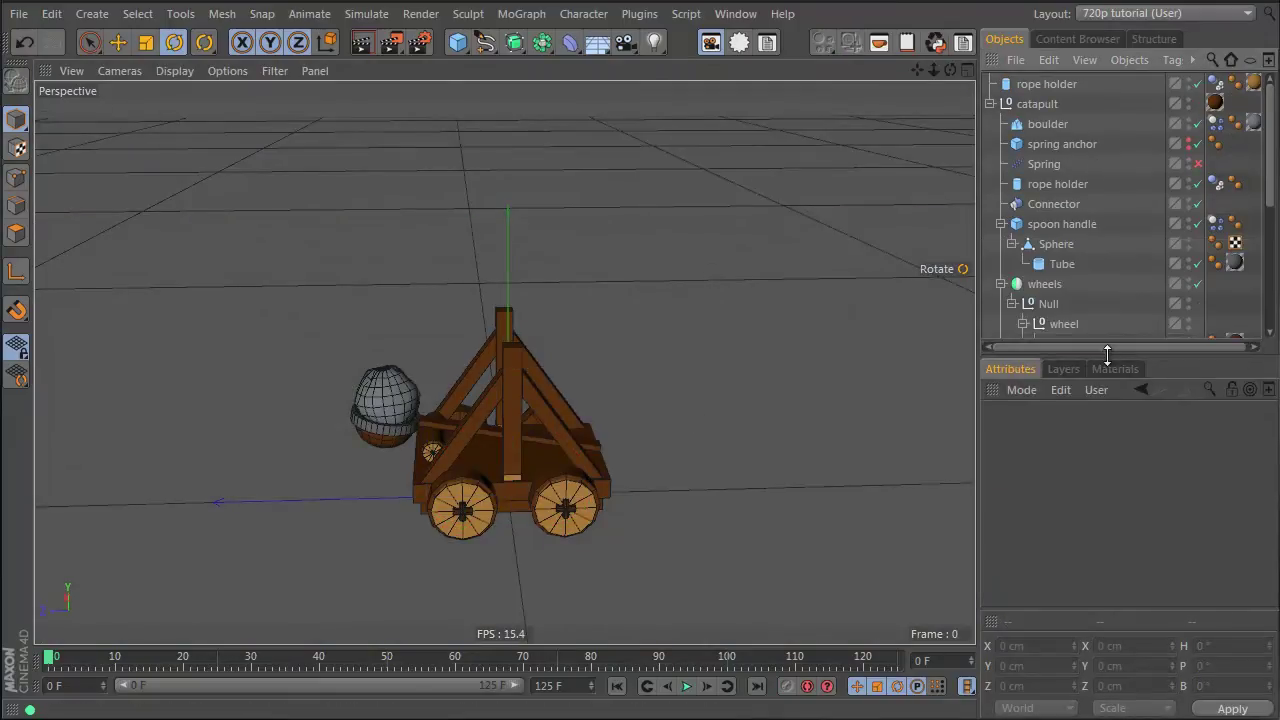
Add a cube beneath the catapult as ground and set its Y position to -100 cm
click(455, 44)
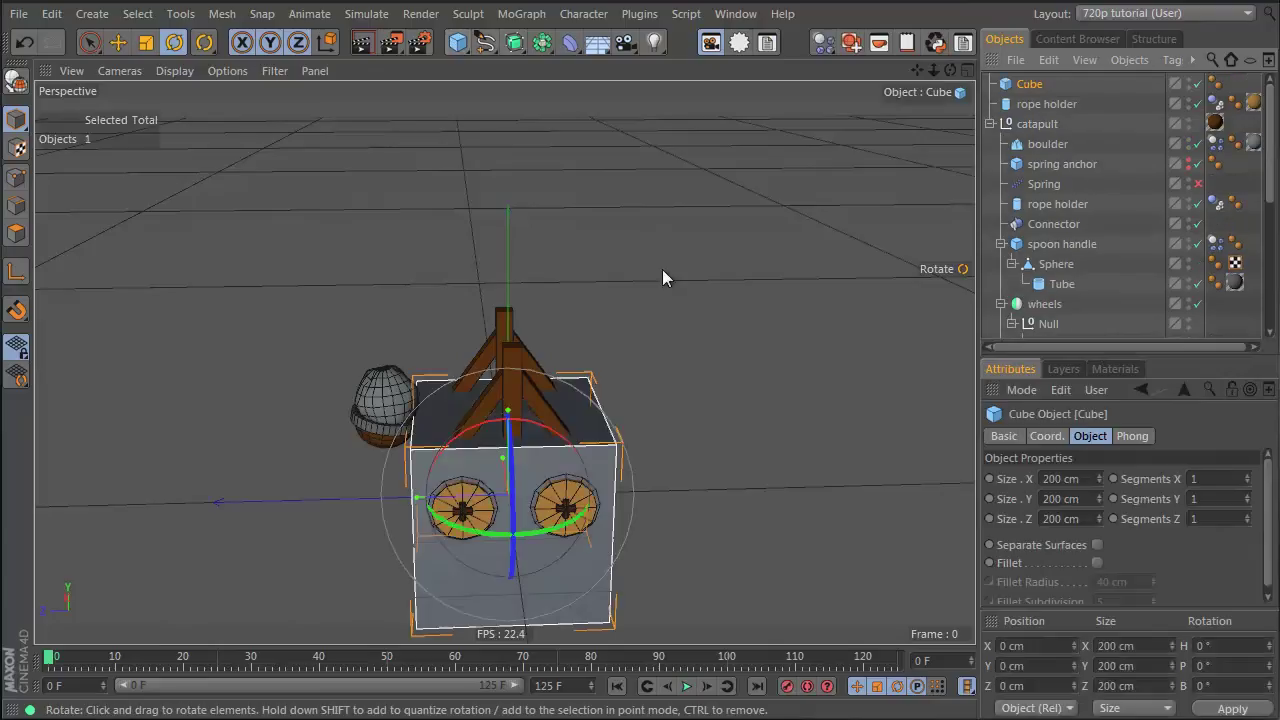
alt+drag(561, 486, 519, 406)
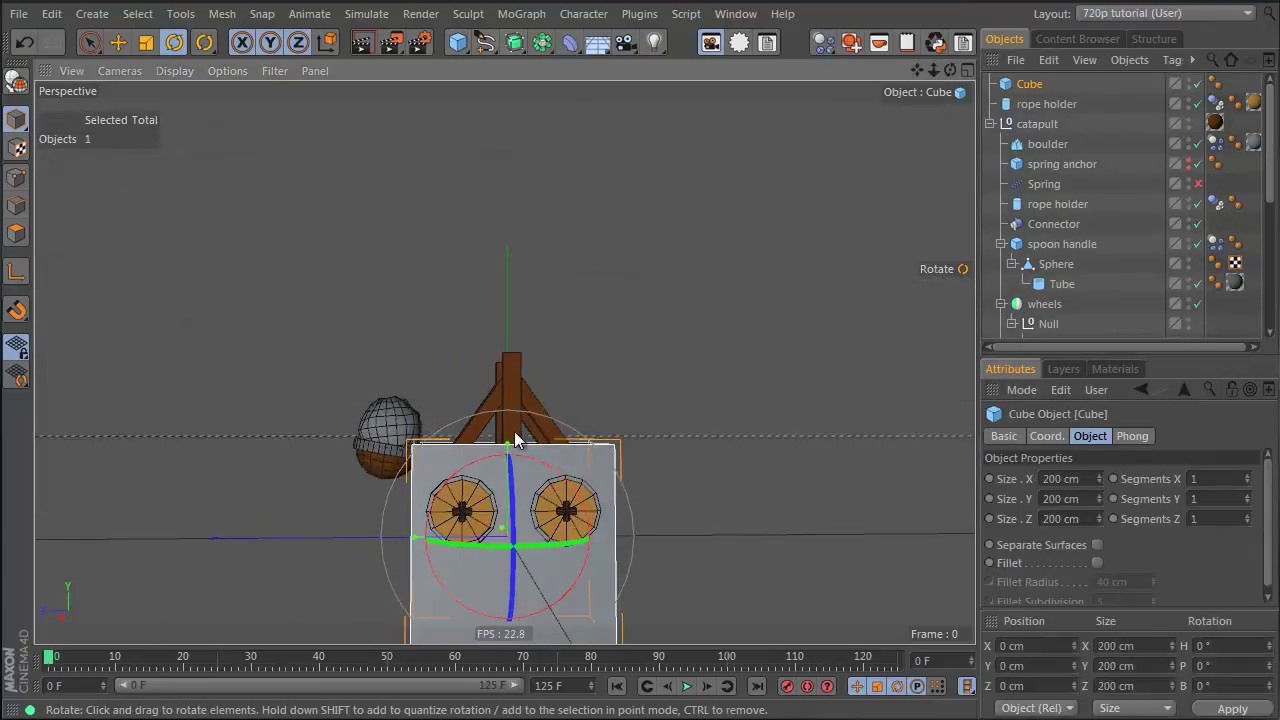
key(e)
click(1061, 664)
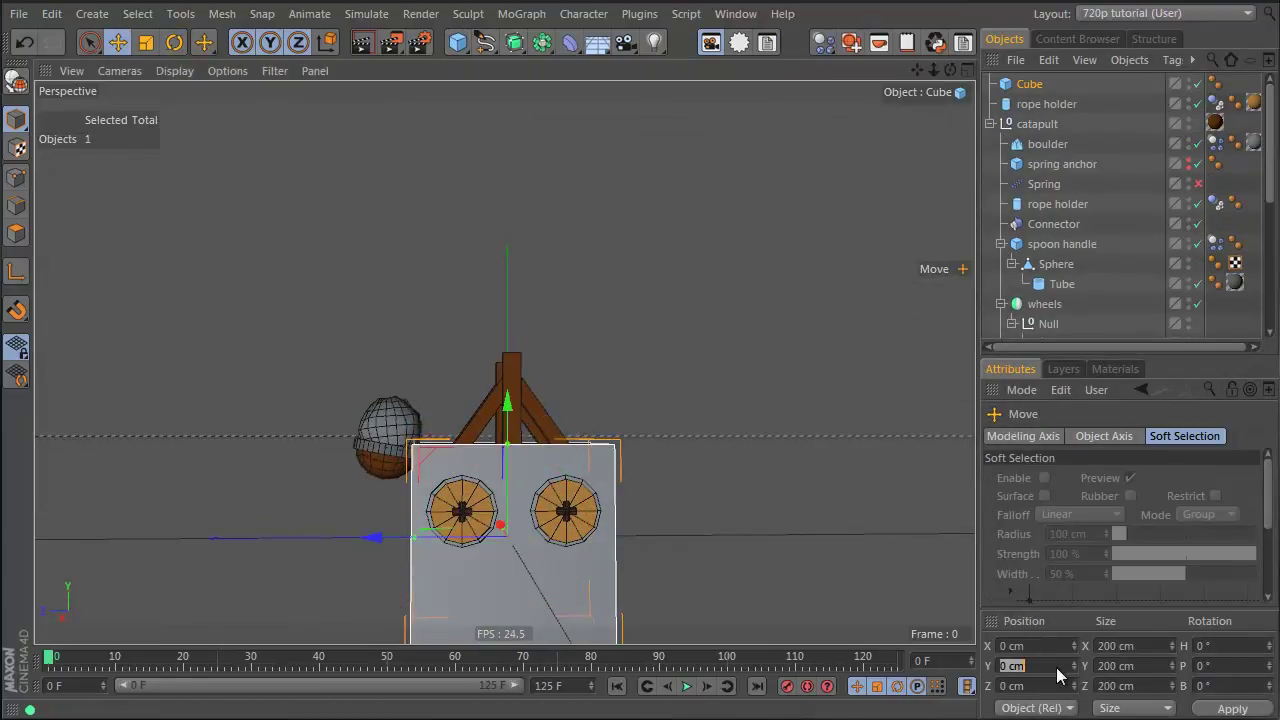
text(-100)
key(Return)
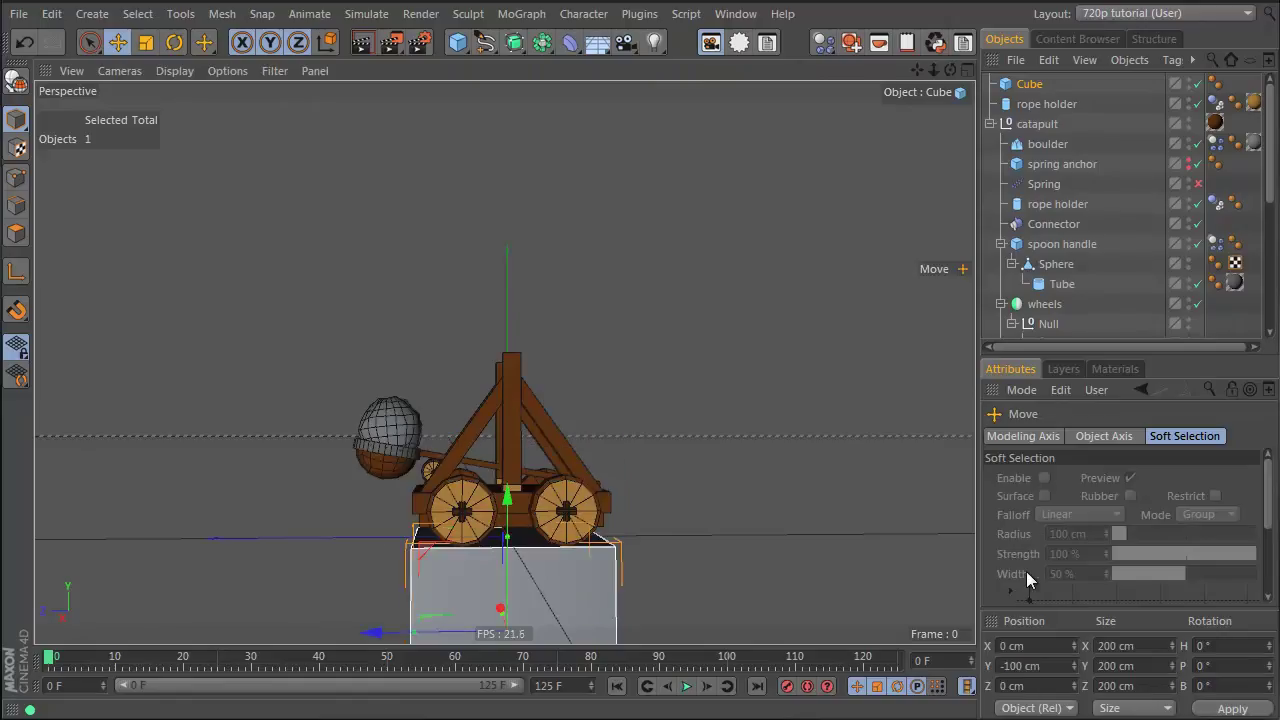
Stretch the ground cube to about 948 cm on Z and about 652 cm on X
alt+drag(207, 431, 278, 544)
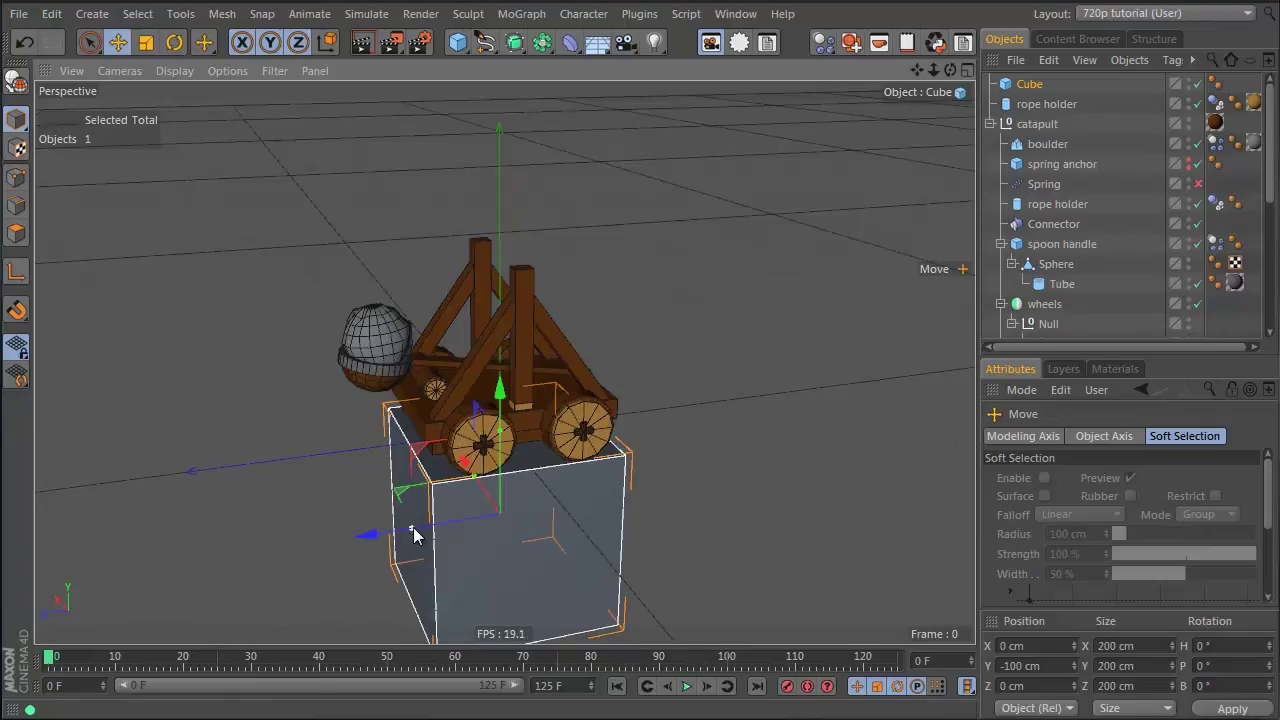
drag(415, 531, 16, 586)
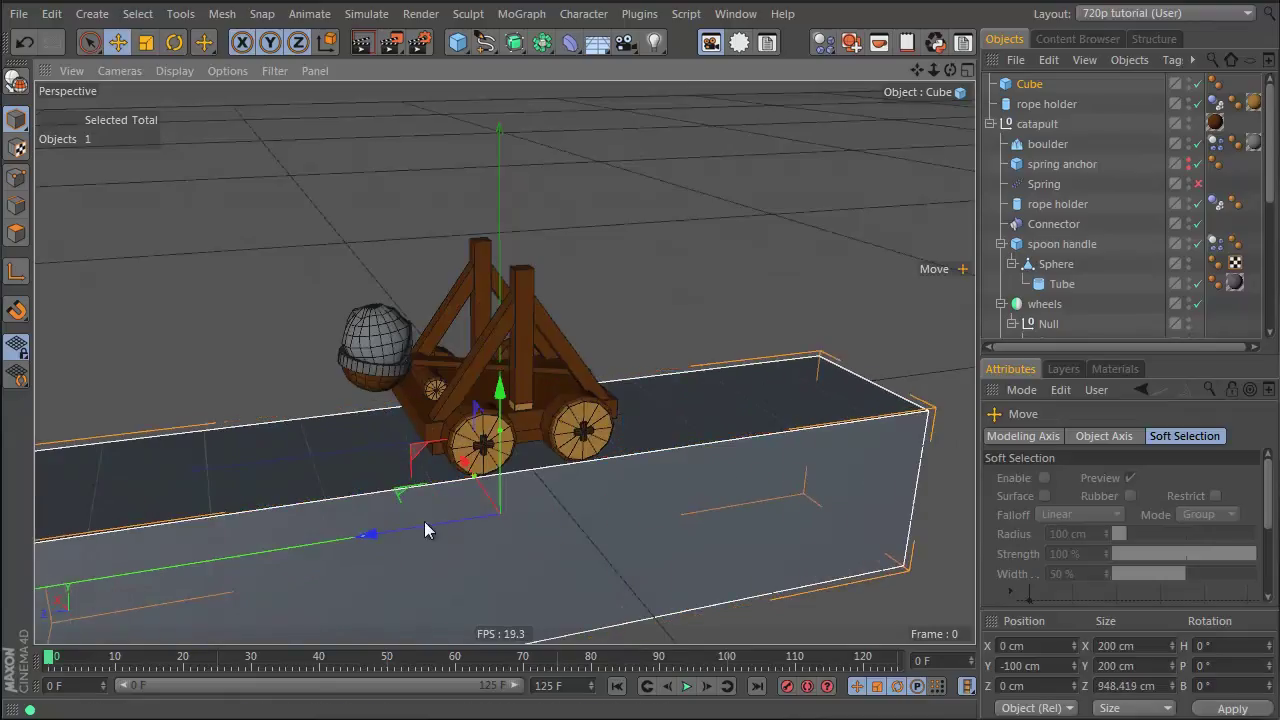
click(990, 390)
alt+drag(848, 408, 682, 436)
drag(441, 464, 358, 420)
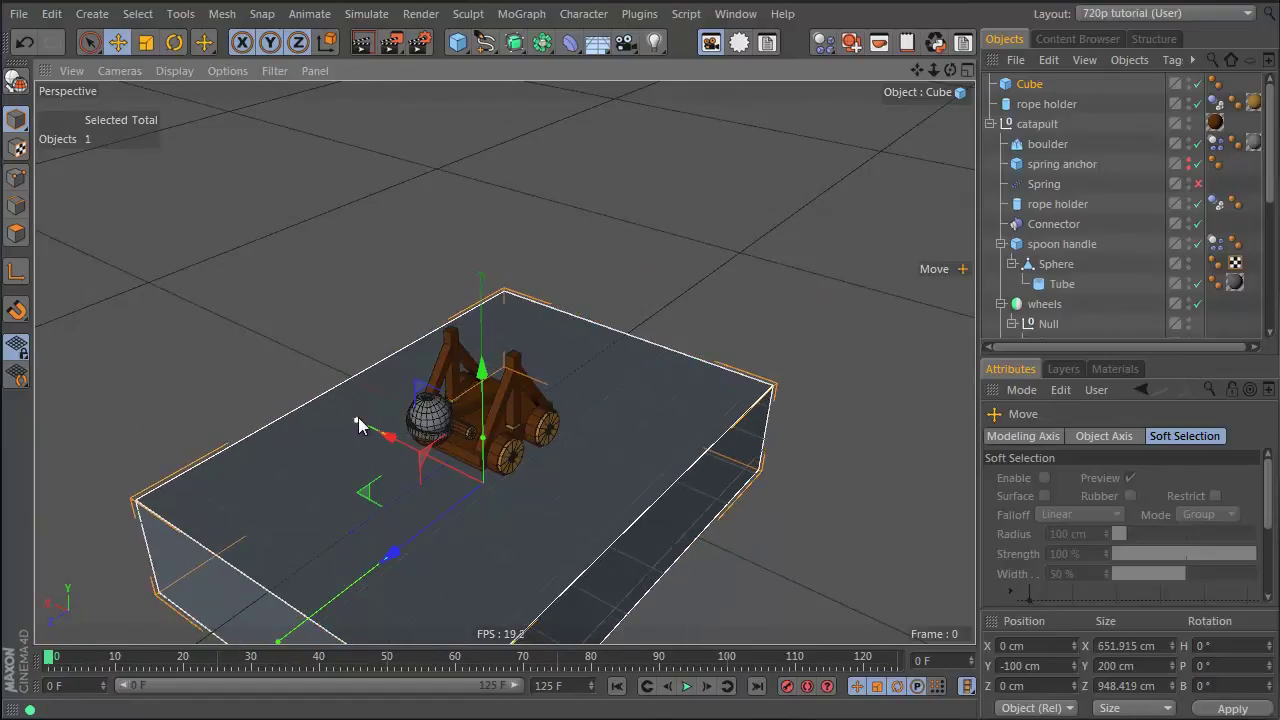
Extend the ground cube's end in front of the catapult with the Transform Tool, making it about 3162 cm long on Z
key(ctrl+t)
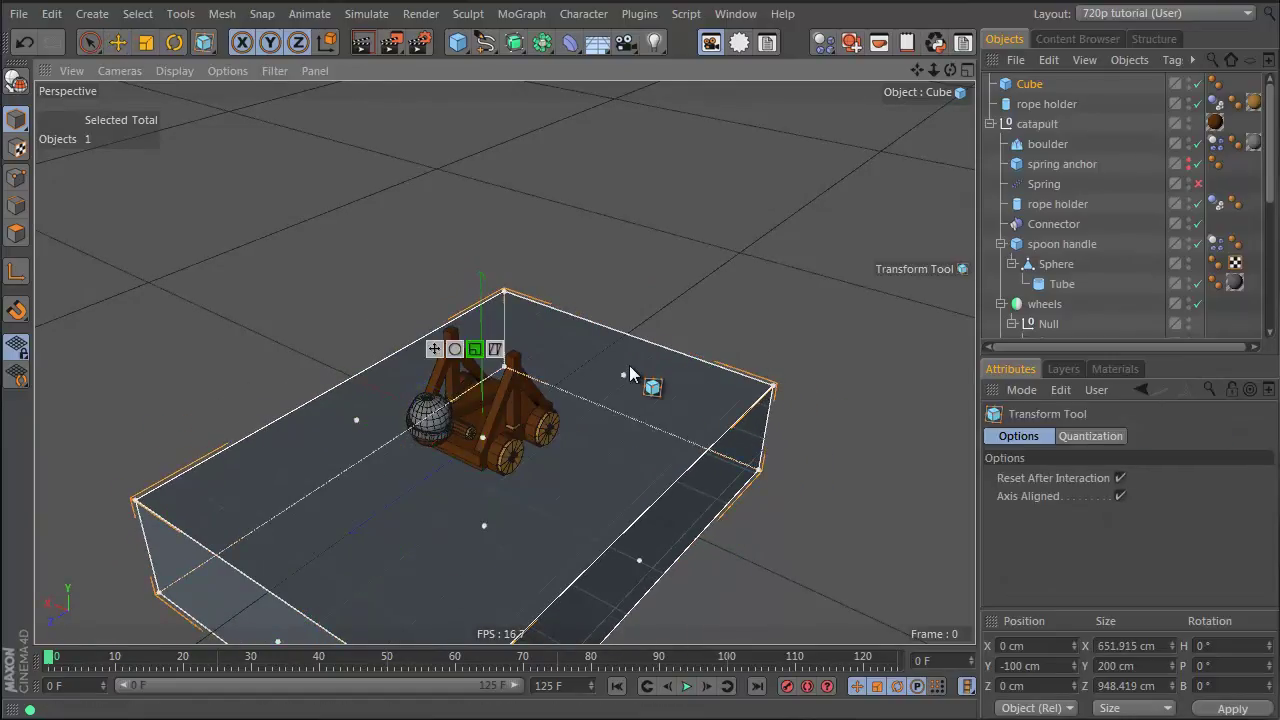
drag(622, 374, 960, 40)
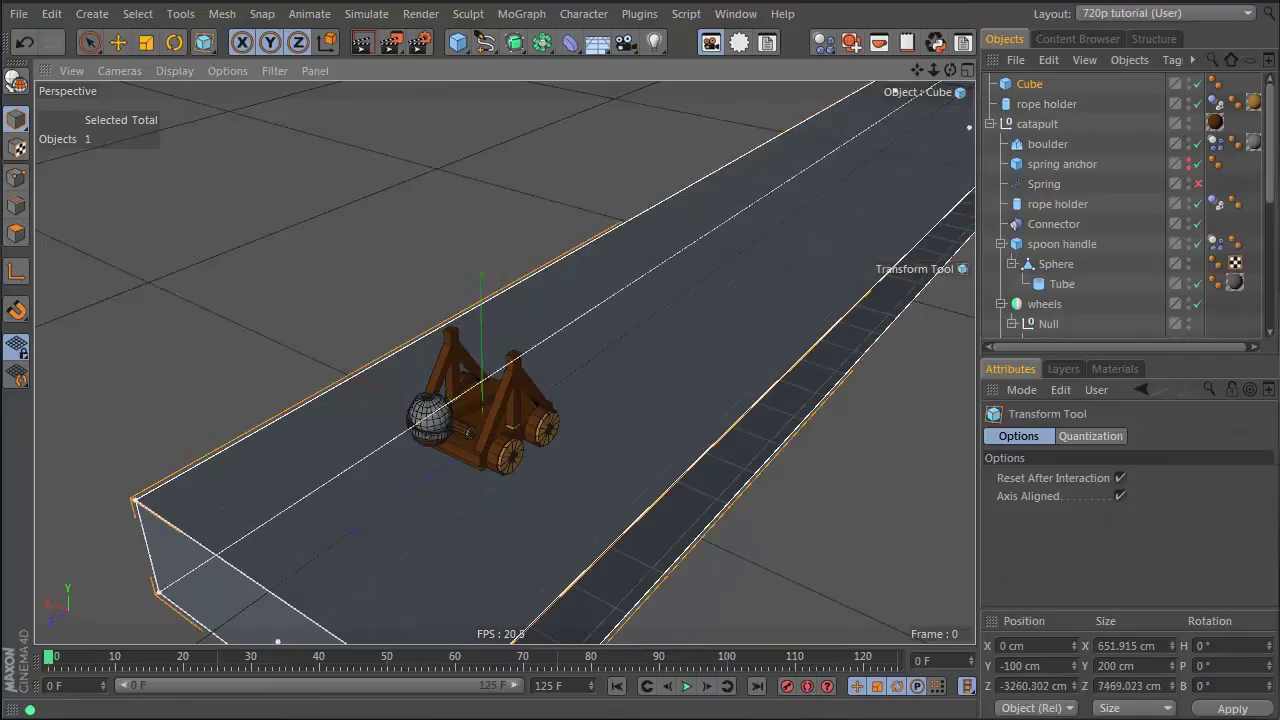
alt+right_drag(773, 234, 692, 264)
alt+middle_drag(823, 217, 430, 448)
alt+right_drag(763, 278, 681, 307)
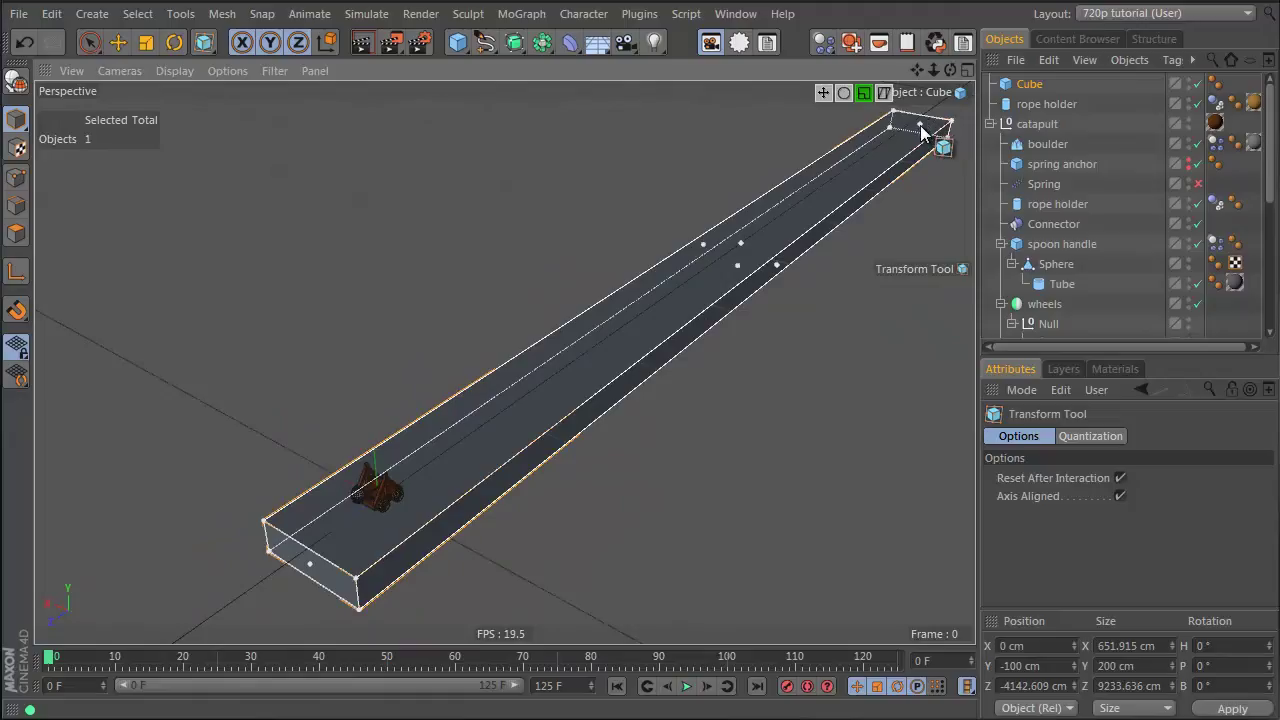
drag(920, 120, 499, 465)
Rename the light brown material "wood light" and the dark brown material "wood dark"
click(1114, 369)
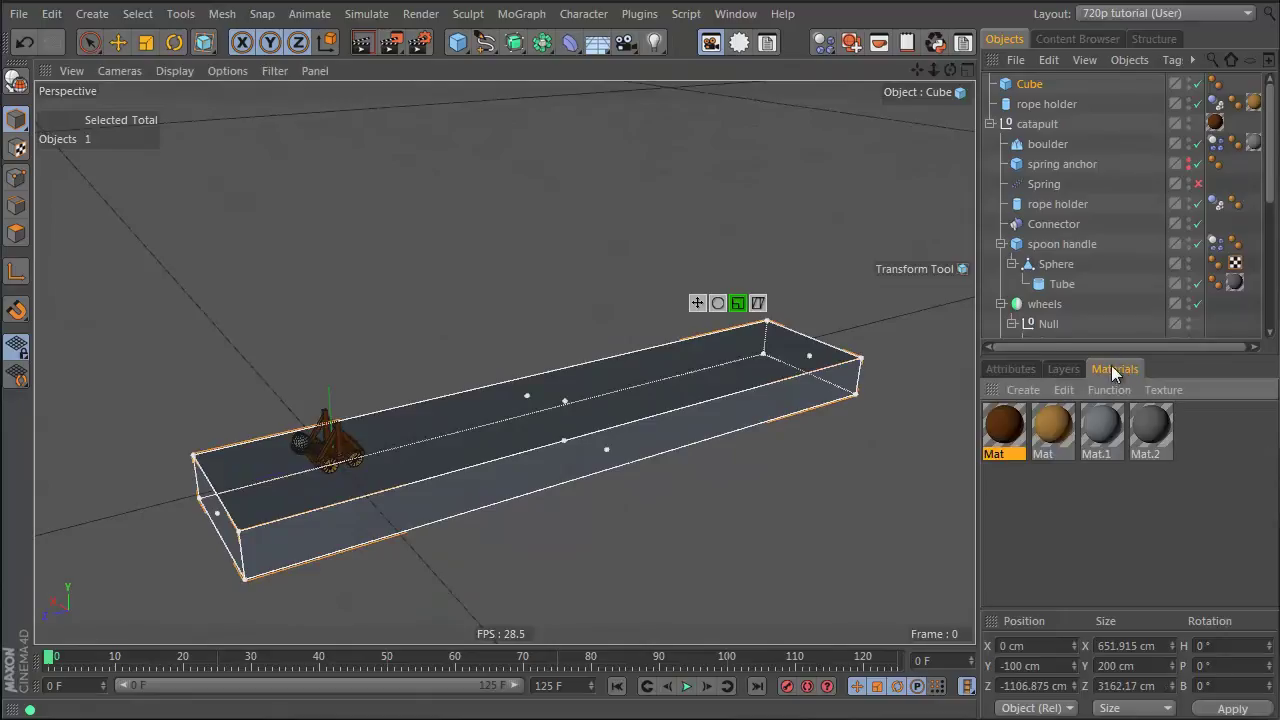
click(1152, 427)
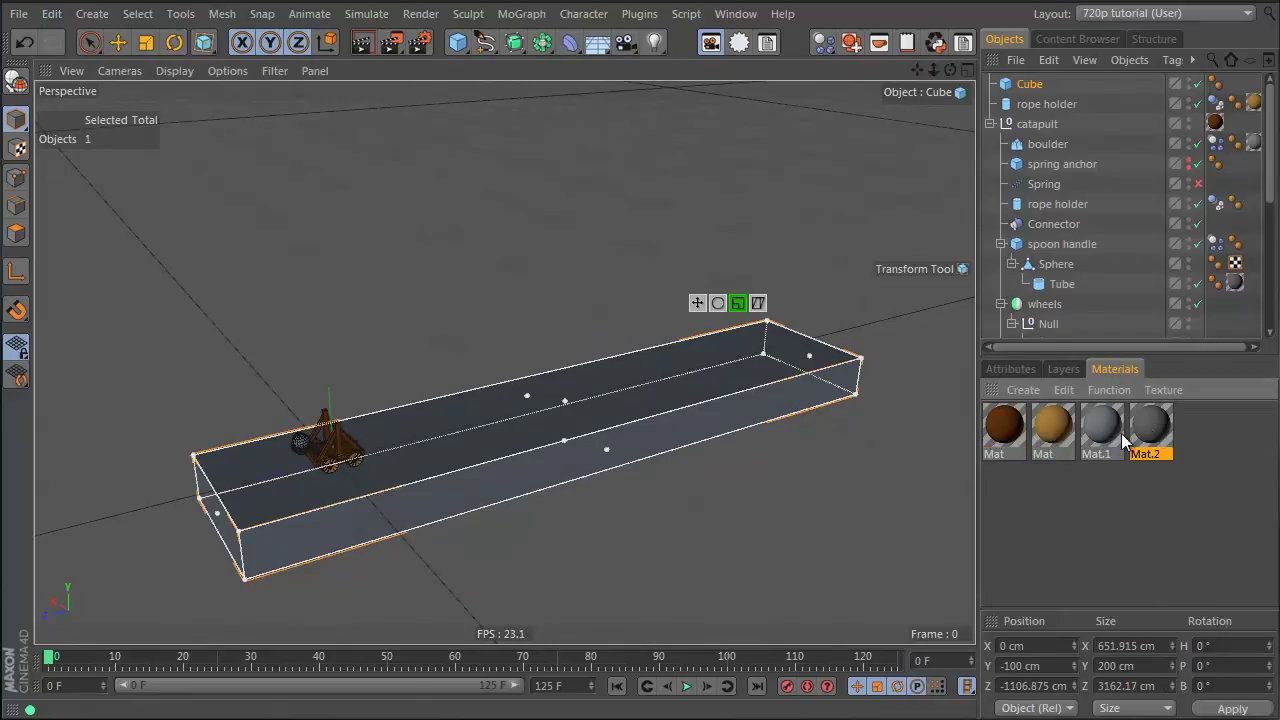
double_click(1046, 454)
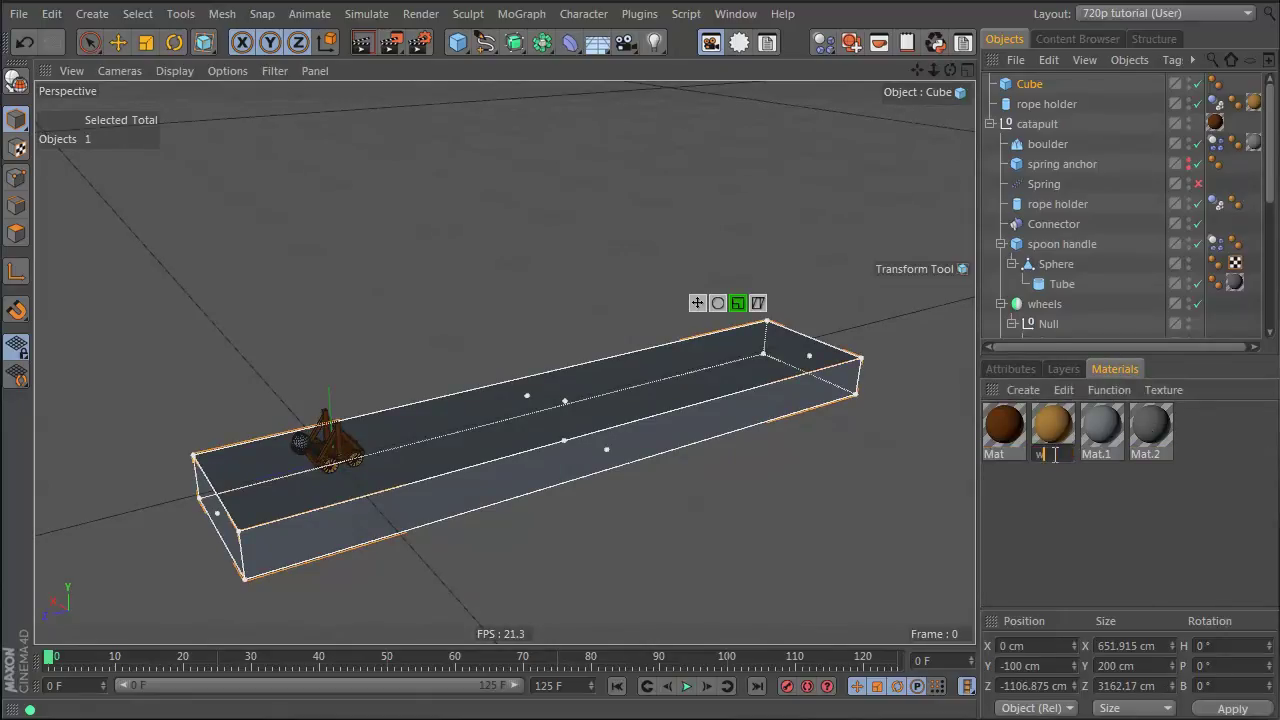
text(wood light)
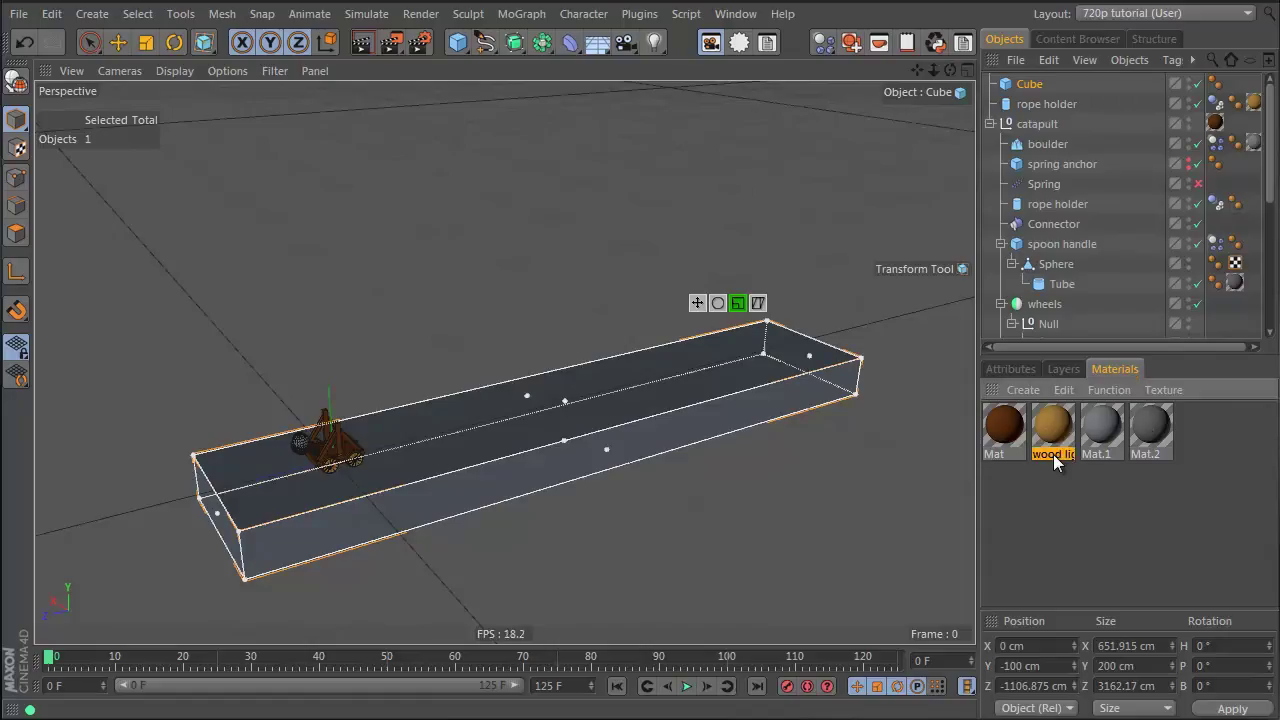
double_click(996, 454)
text(woo)
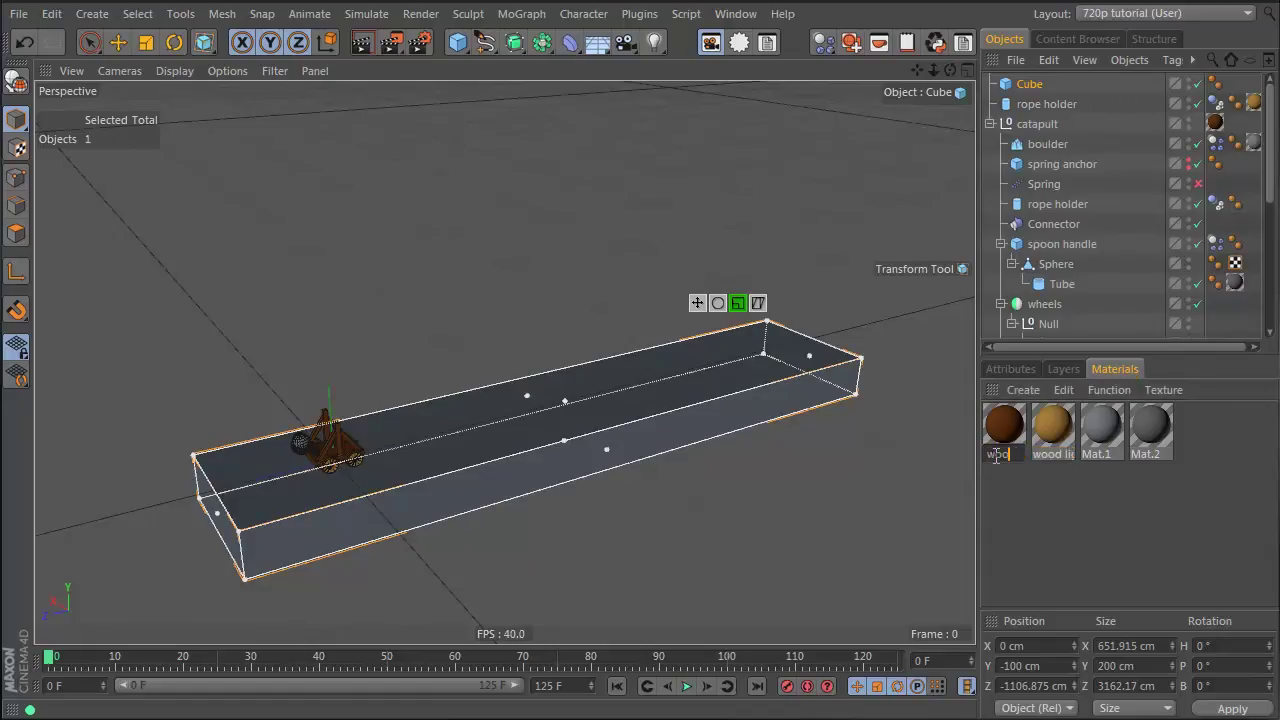
key(Return)
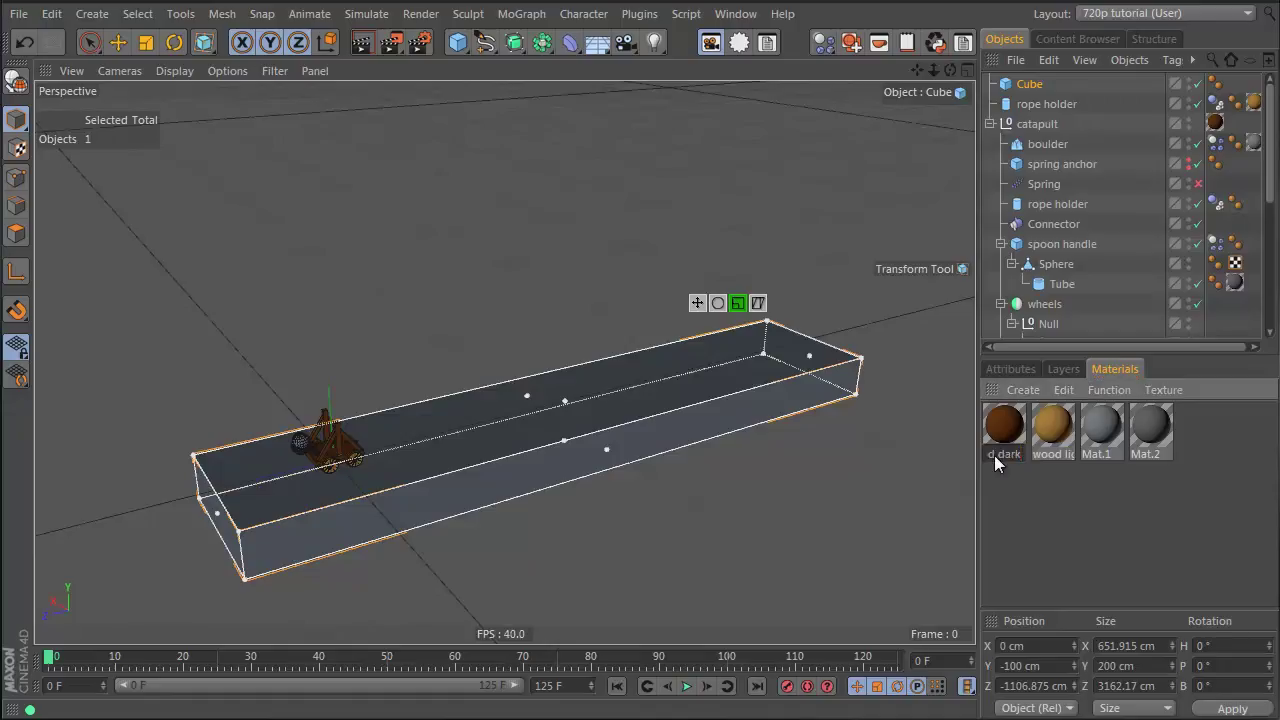
Rename the Mat.1 material "rock" and the Mat.2 material "metal"
click(1105, 456)
double_click(1105, 456)
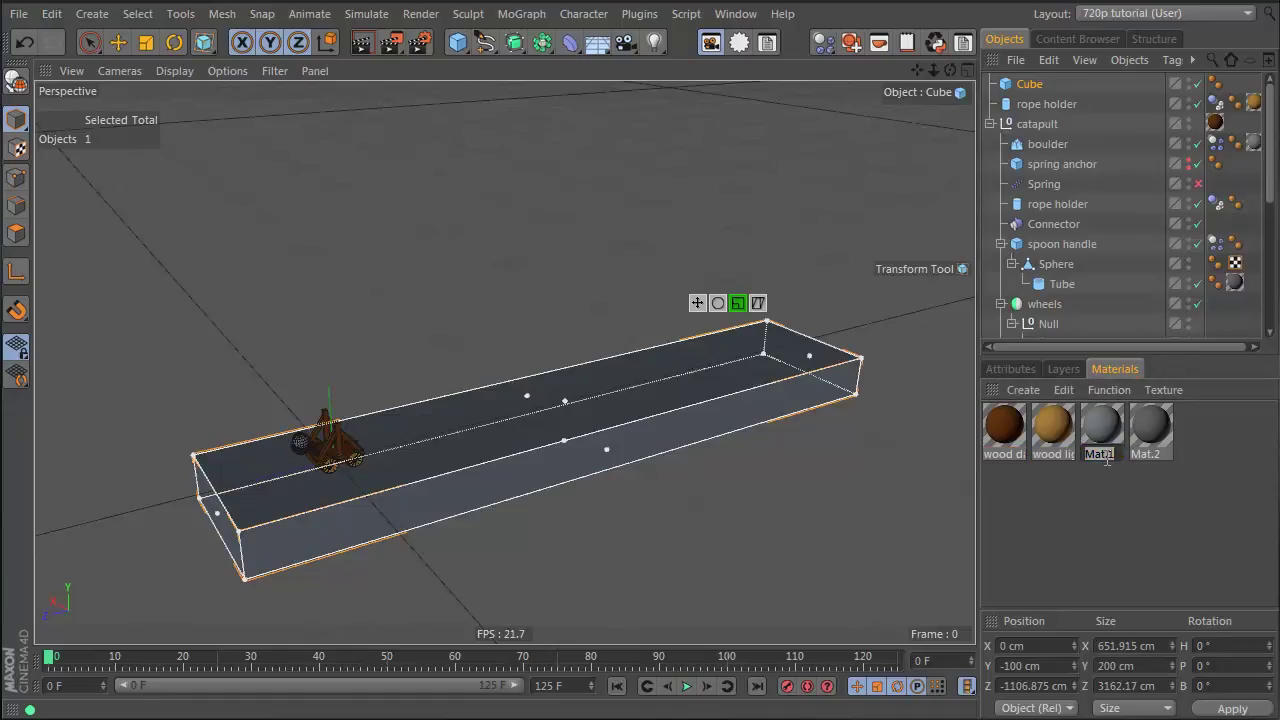
drag(755, 543, 394, 427)
alt+right_drag(307, 434, 844, 336)
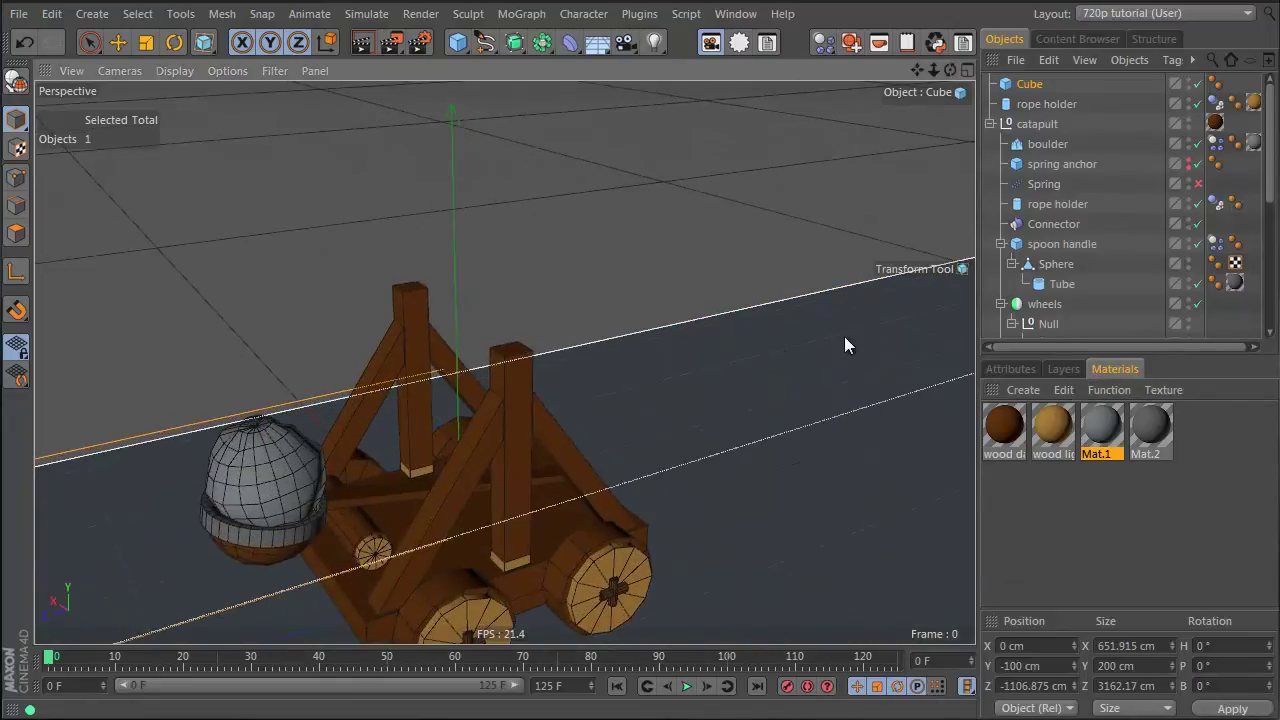
double_click(1108, 455)
text(rock)
key(Return)
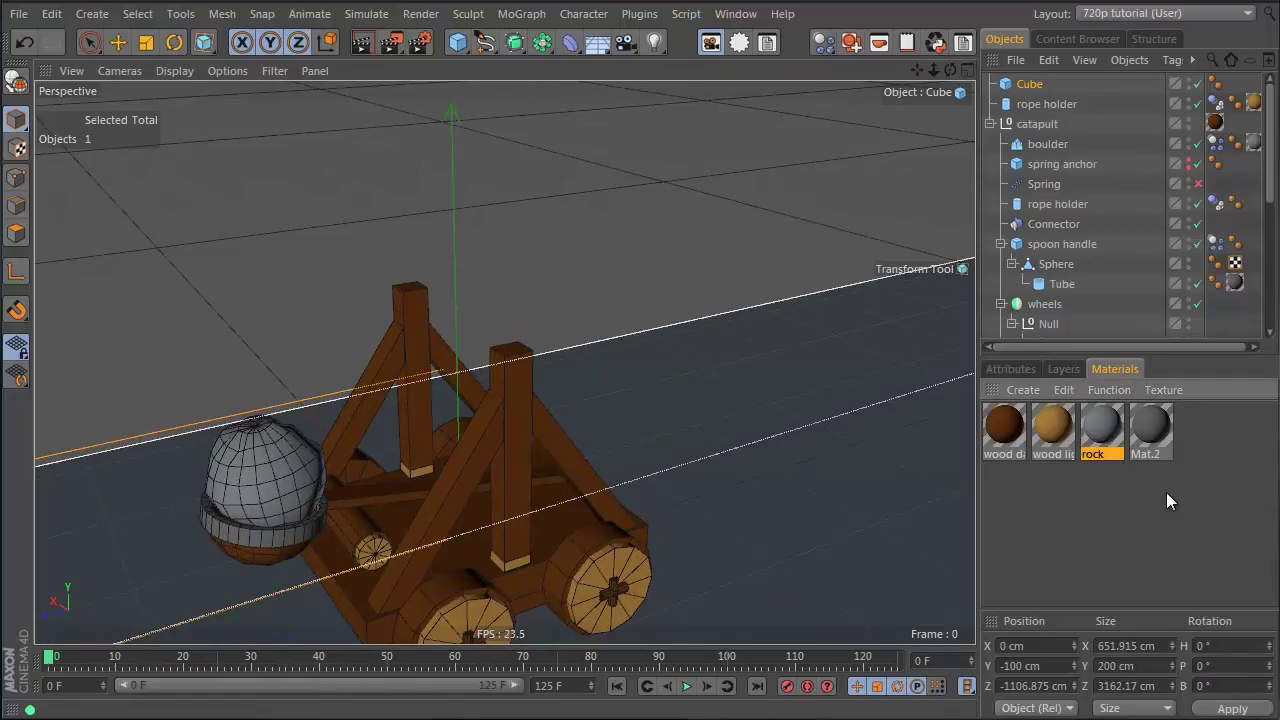
double_click(1147, 455)
text(metal)
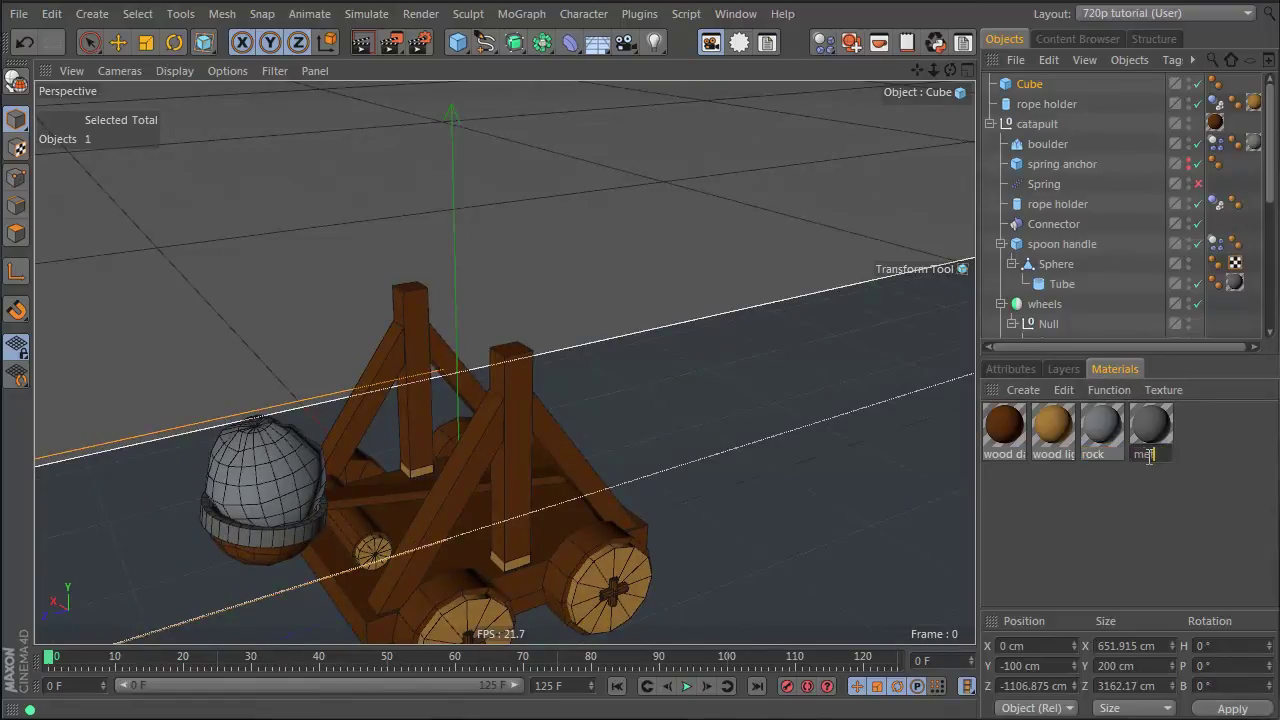
key(Return)
Create a new material and set its color to a green with H 70°, S 100% and V 64%
drag(1147, 456, 505, 395)
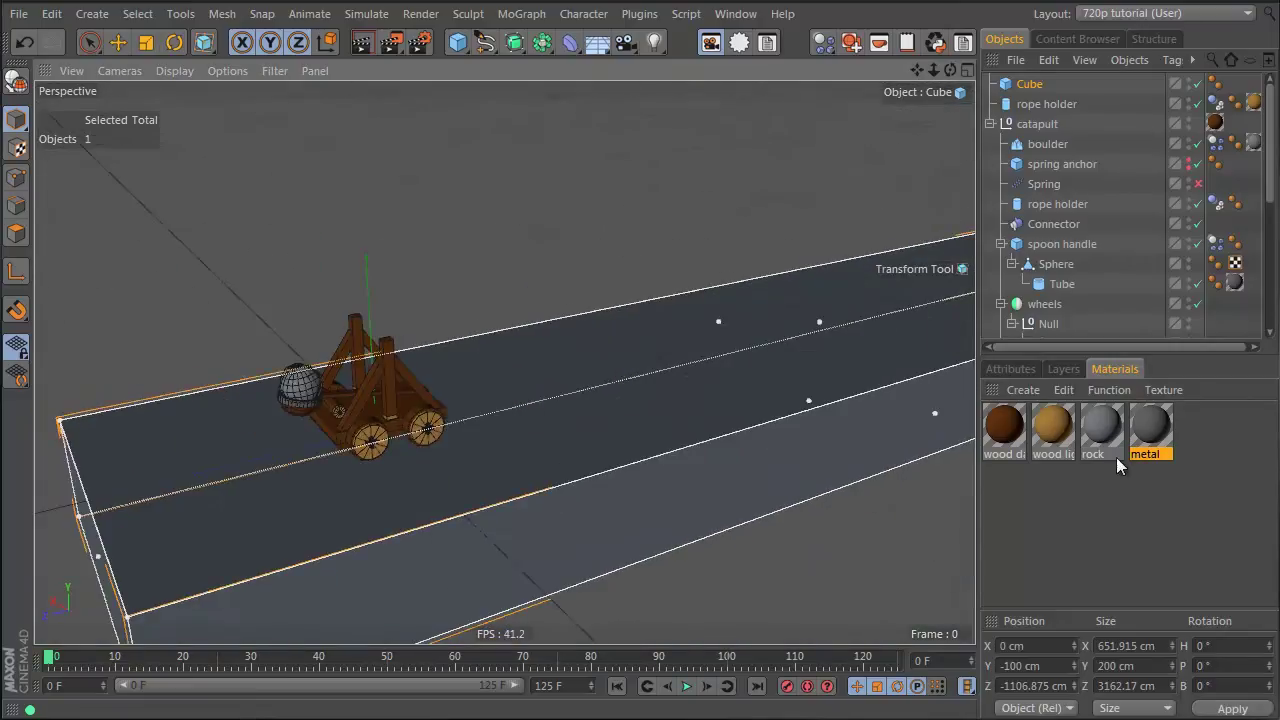
double_click(1071, 506)
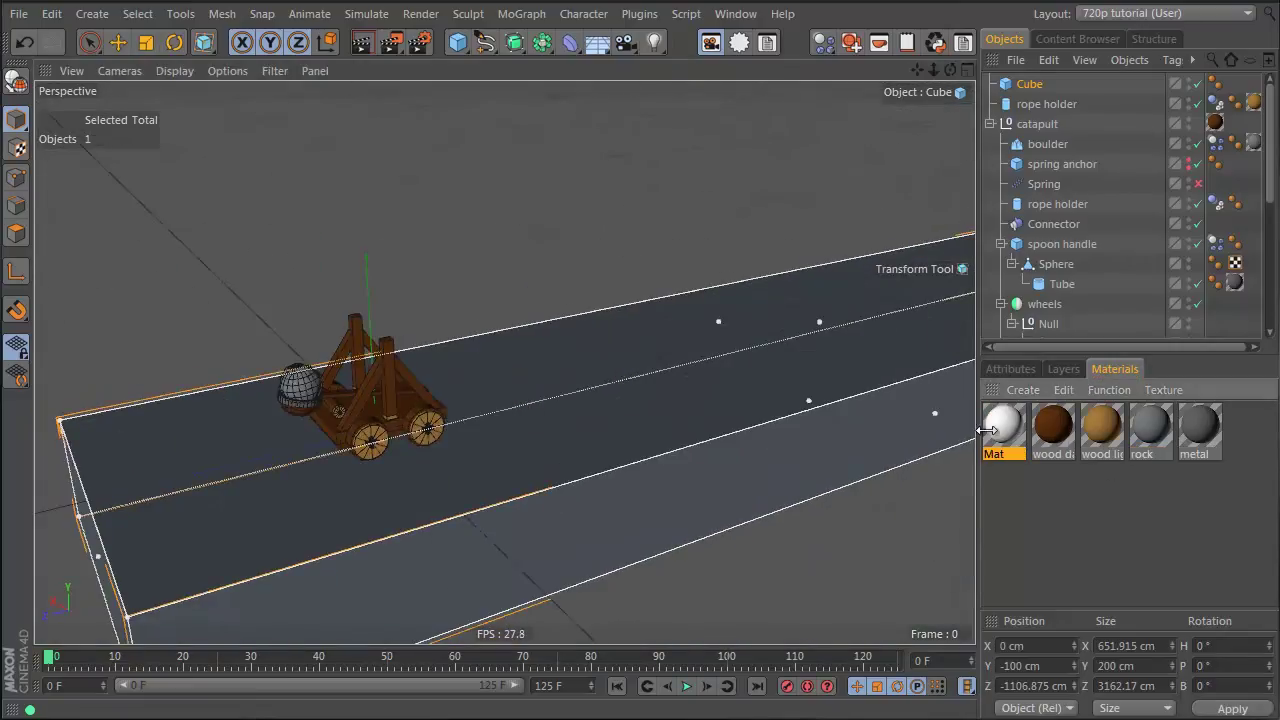
double_click(1016, 440)
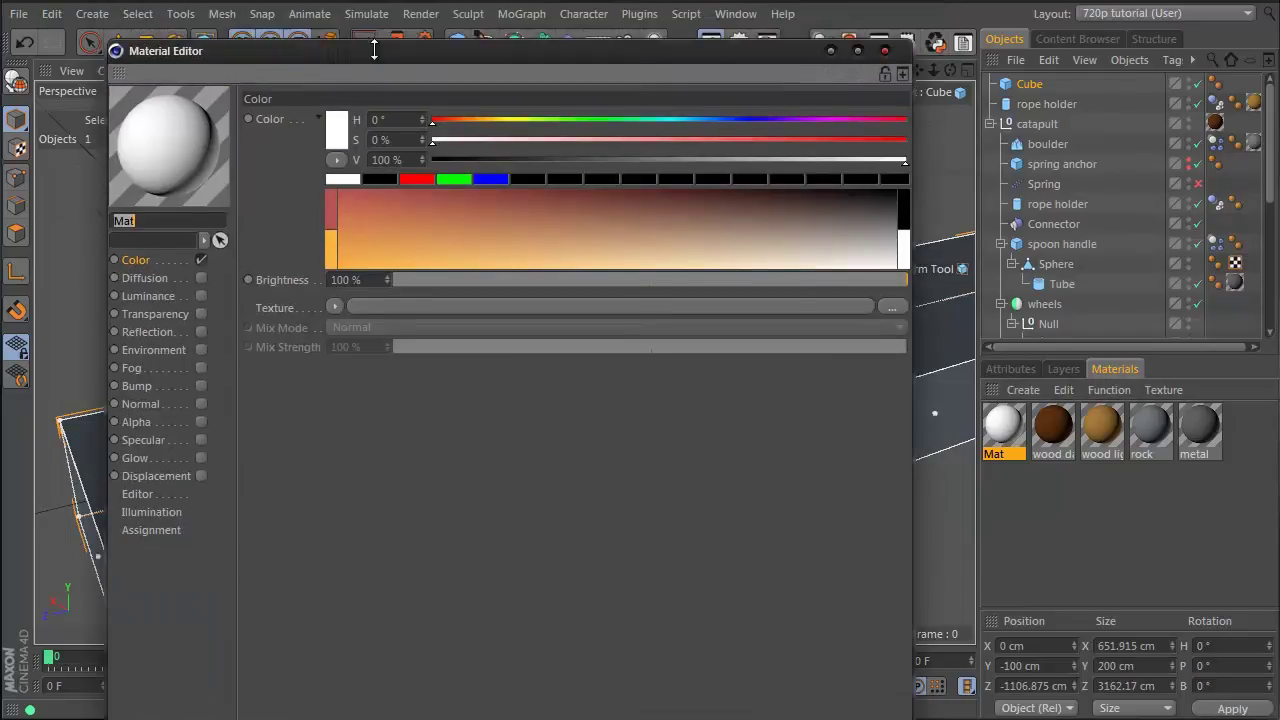
click(533, 139)
drag(564, 160, 928, 179)
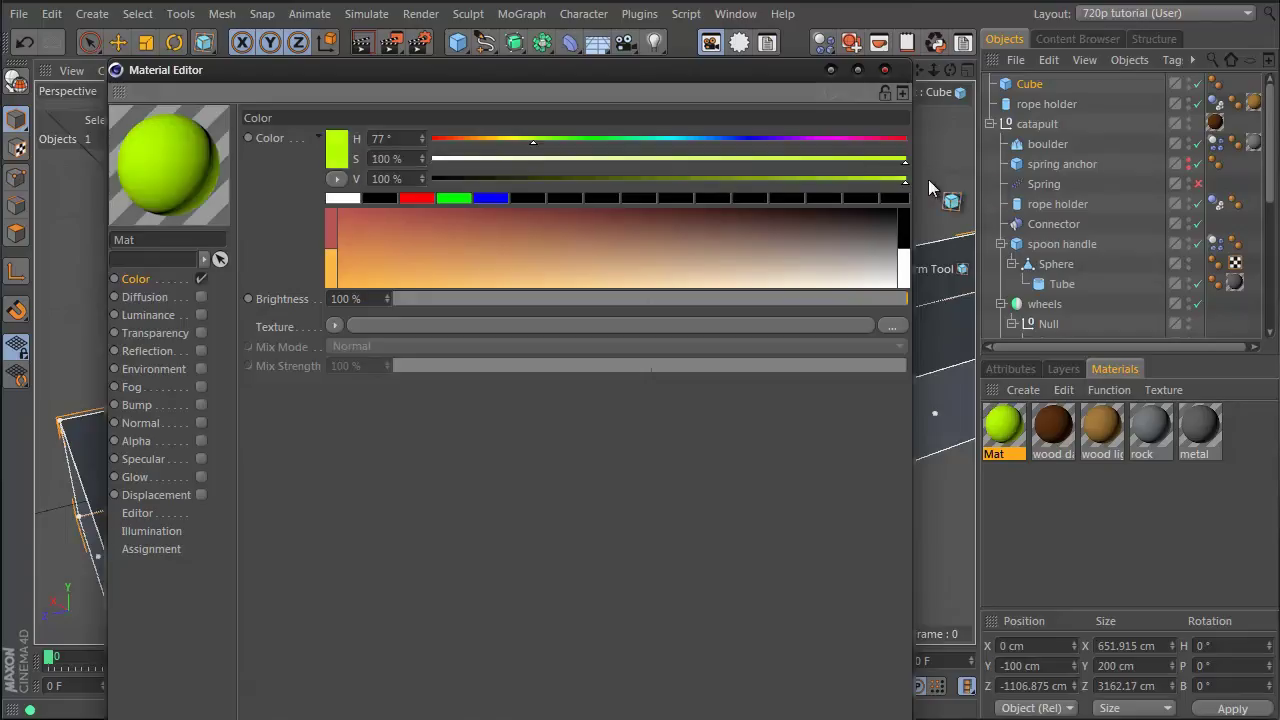
click(336, 180)
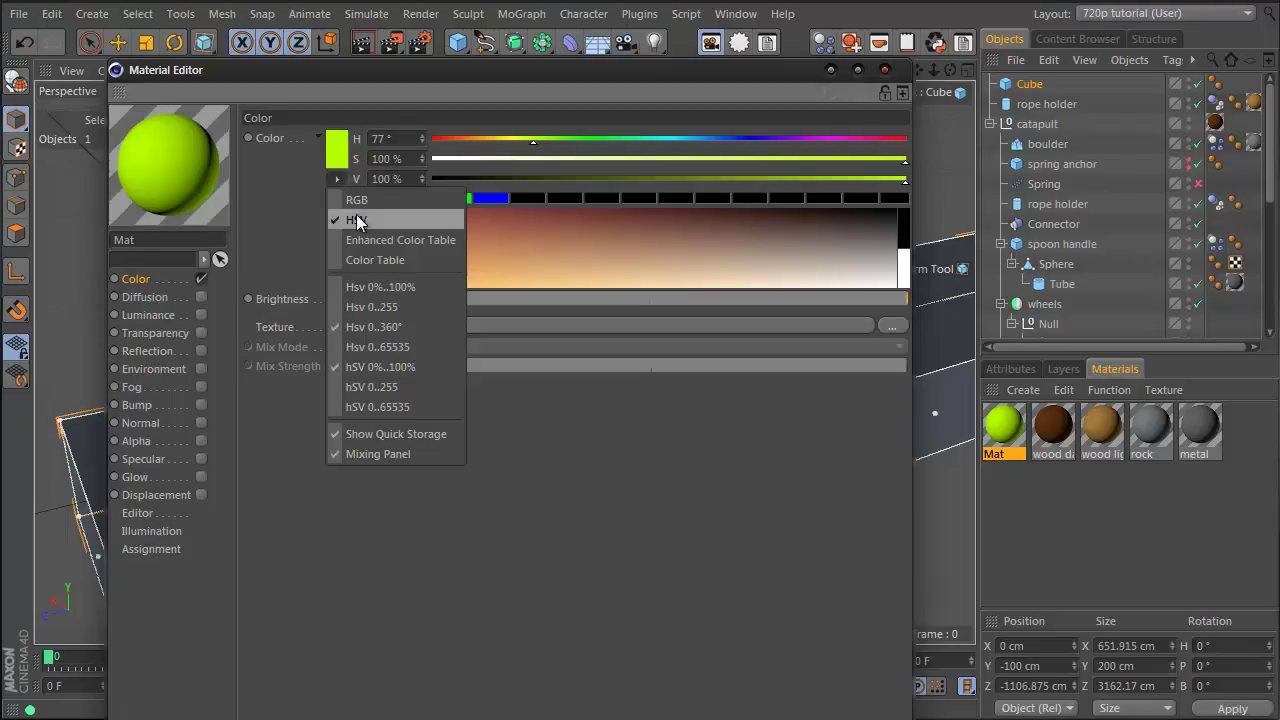
click(398, 147)
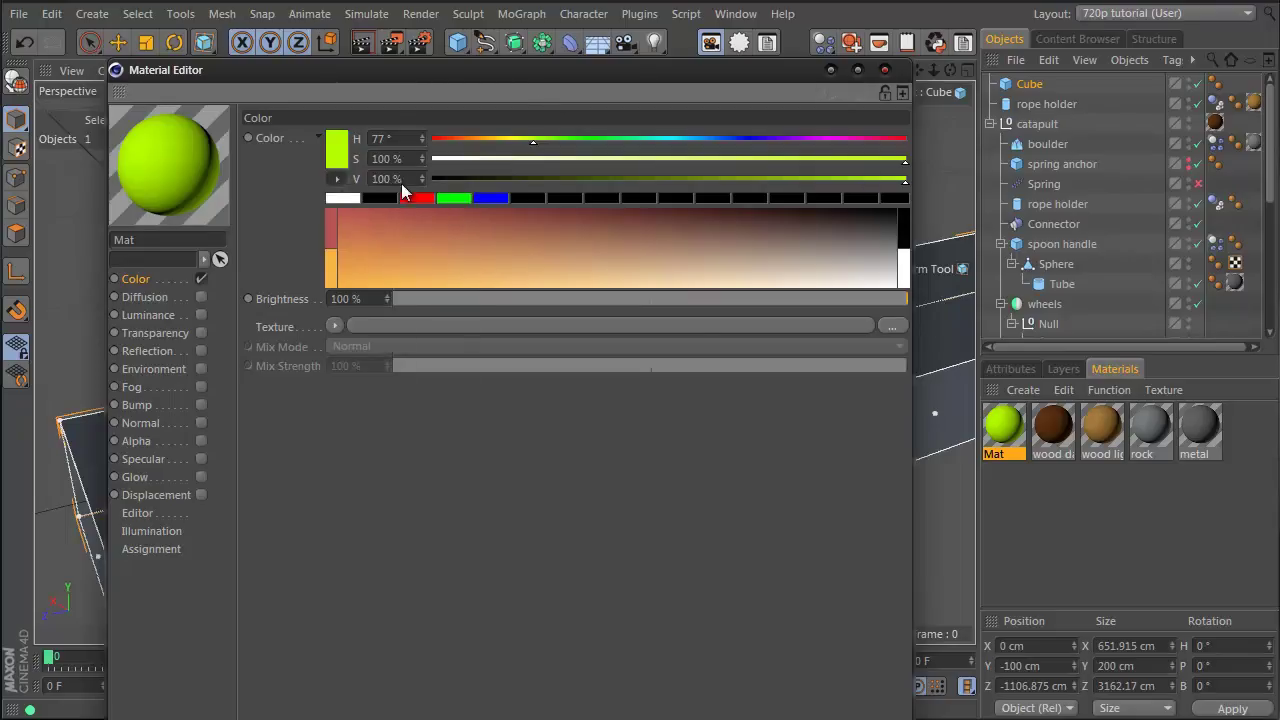
drag(884, 177, 768, 187)
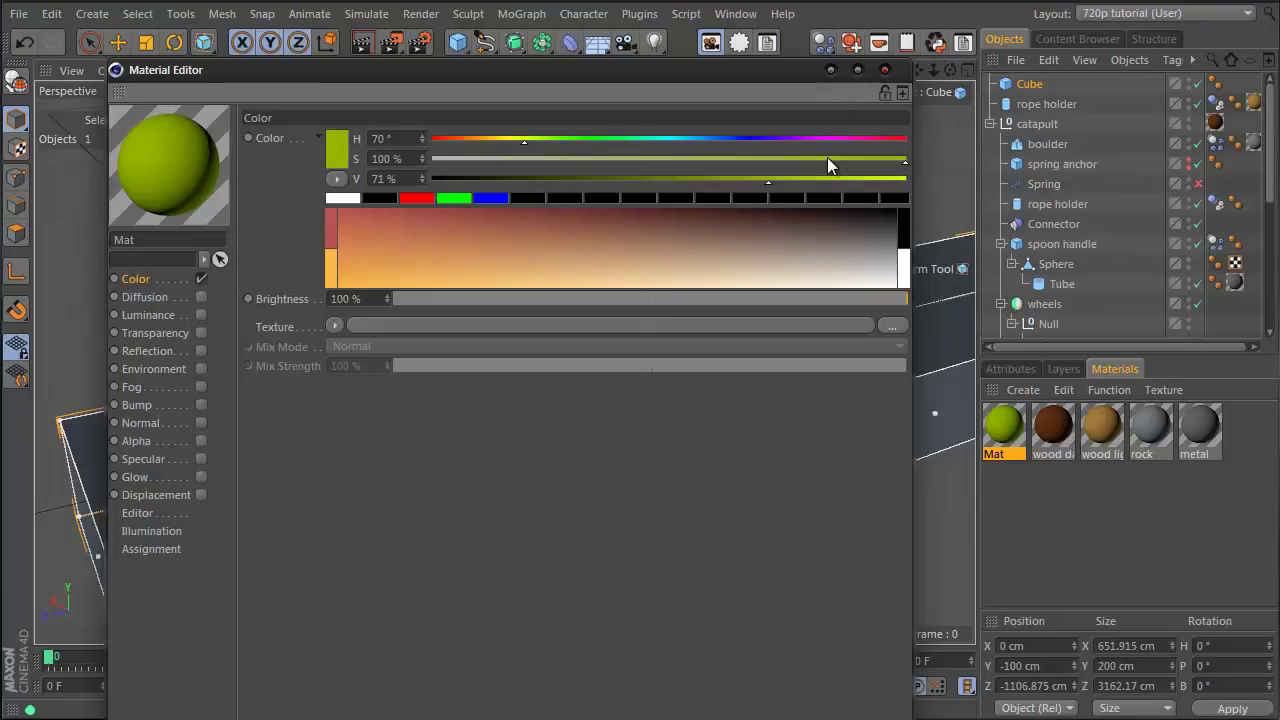
drag(763, 179, 736, 183)
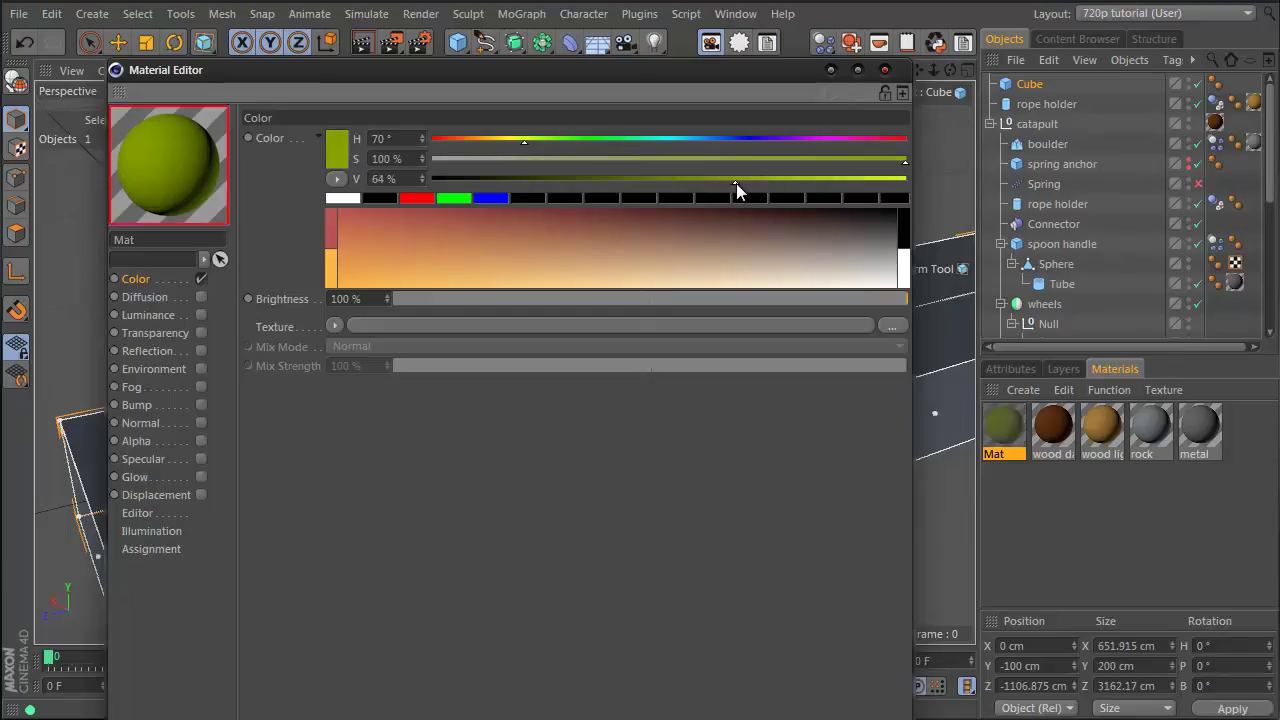
Rename the new green material "grass" and close its editor
double_click(153, 240)
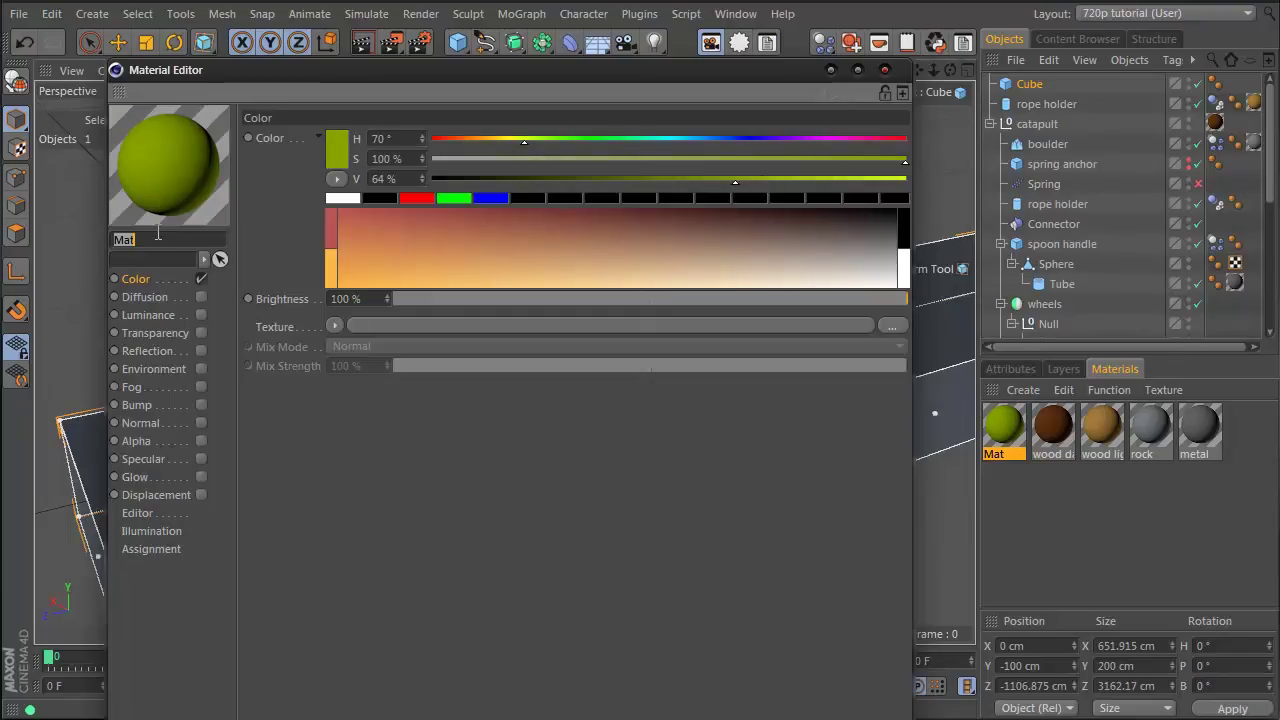
text(grass)
key(Return)
click(884, 70)
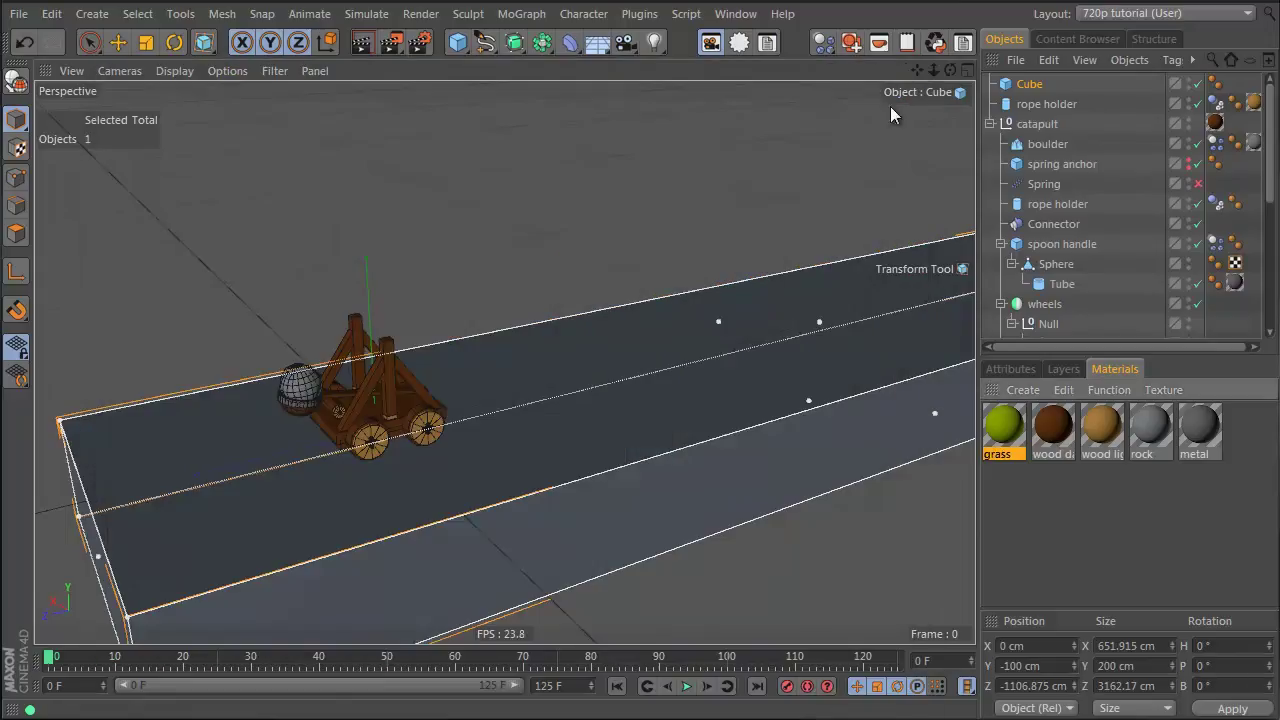
Examine the grass material's color settings in the material editor and among its attributes
double_click(1002, 425)
click(893, 1)
click(1010, 369)
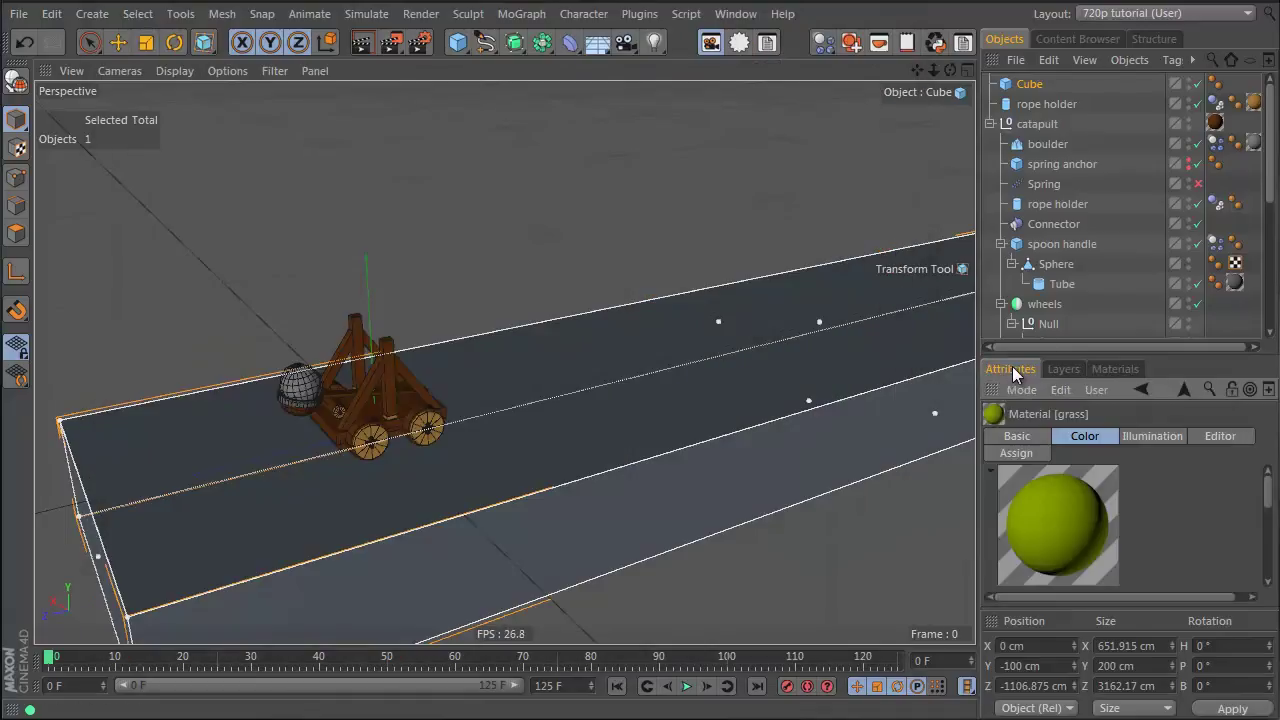
click(1100, 370)
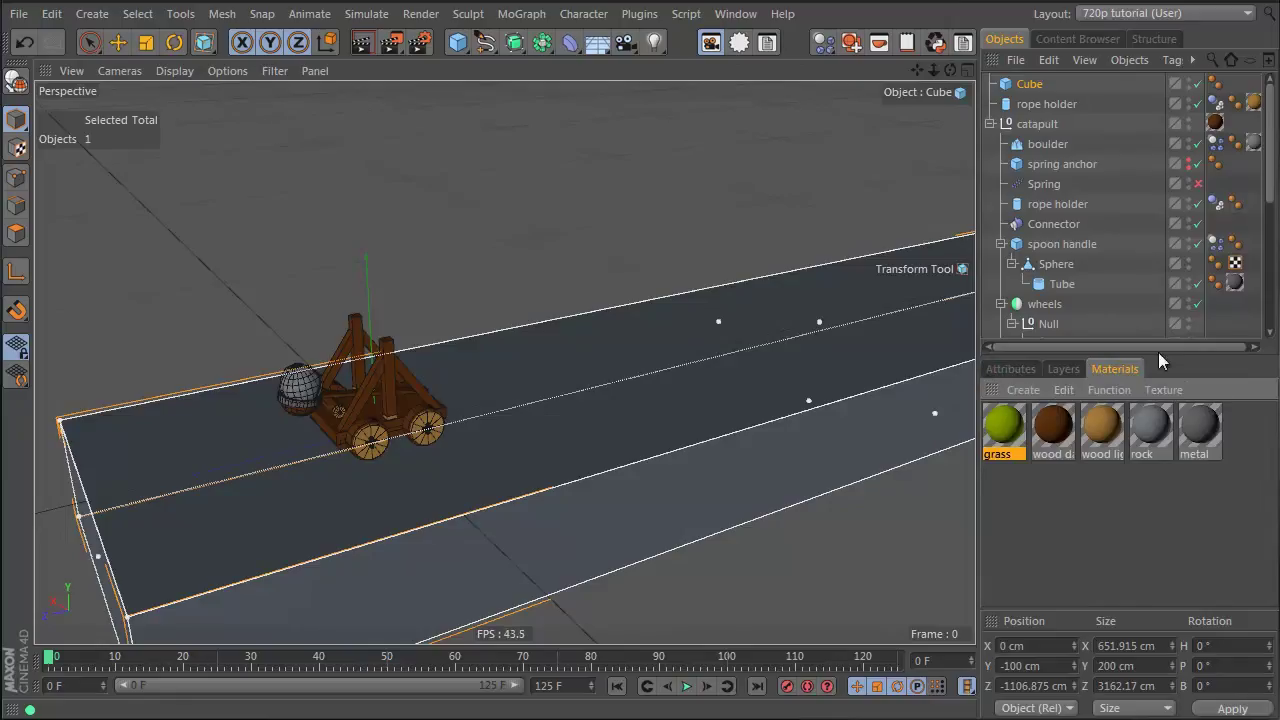
Dock the Materials manager beneath the timeline, reduce its height and select the wood dark material
drag(991, 390, 78, 703)
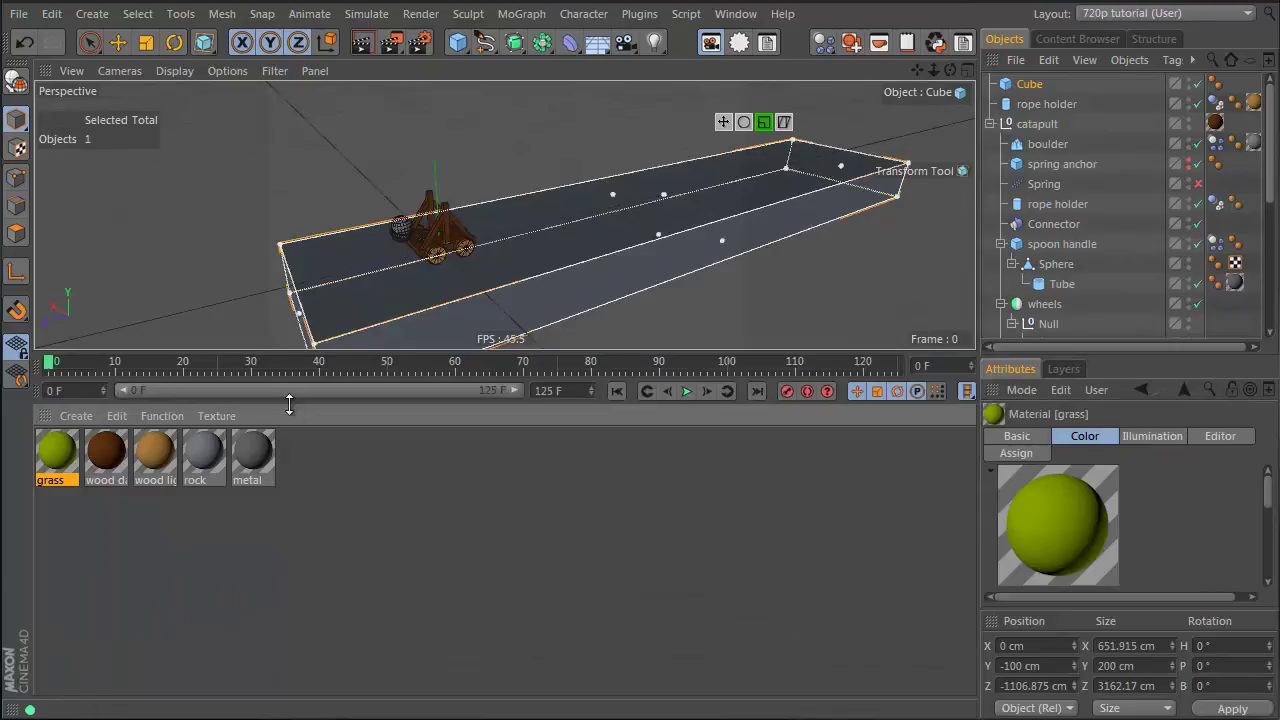
drag(289, 403, 303, 595)
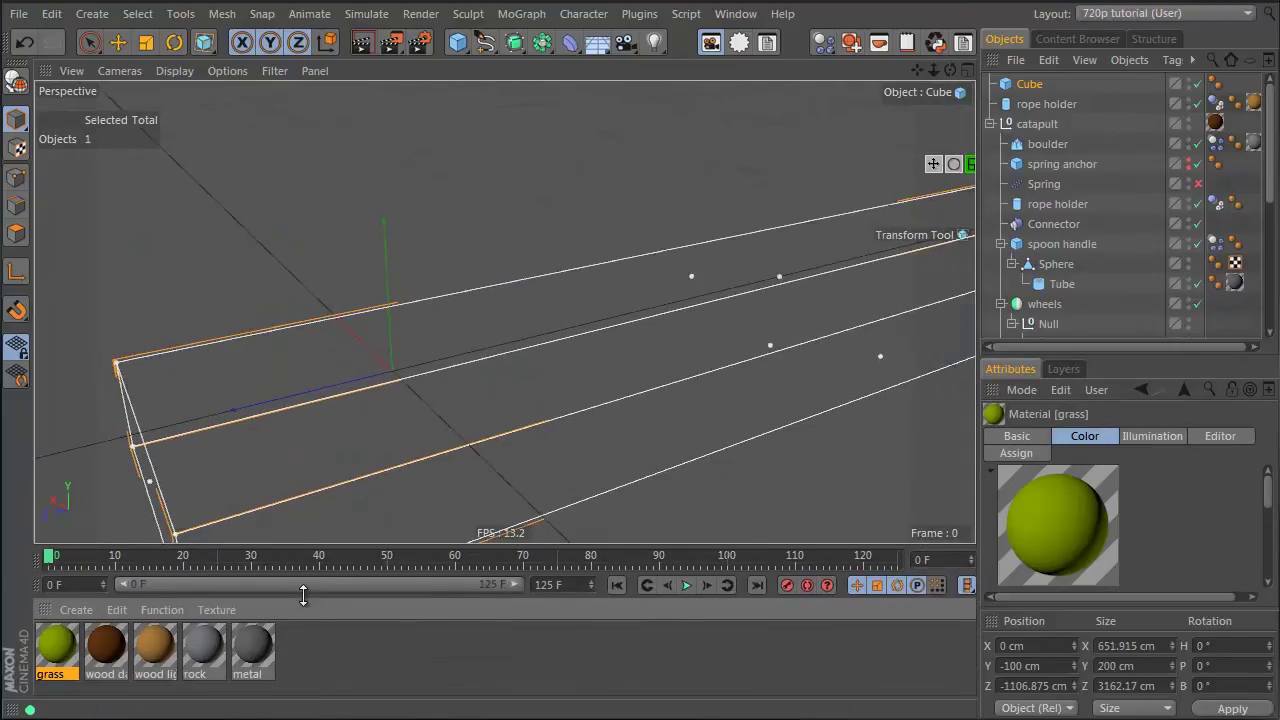
click(106, 645)
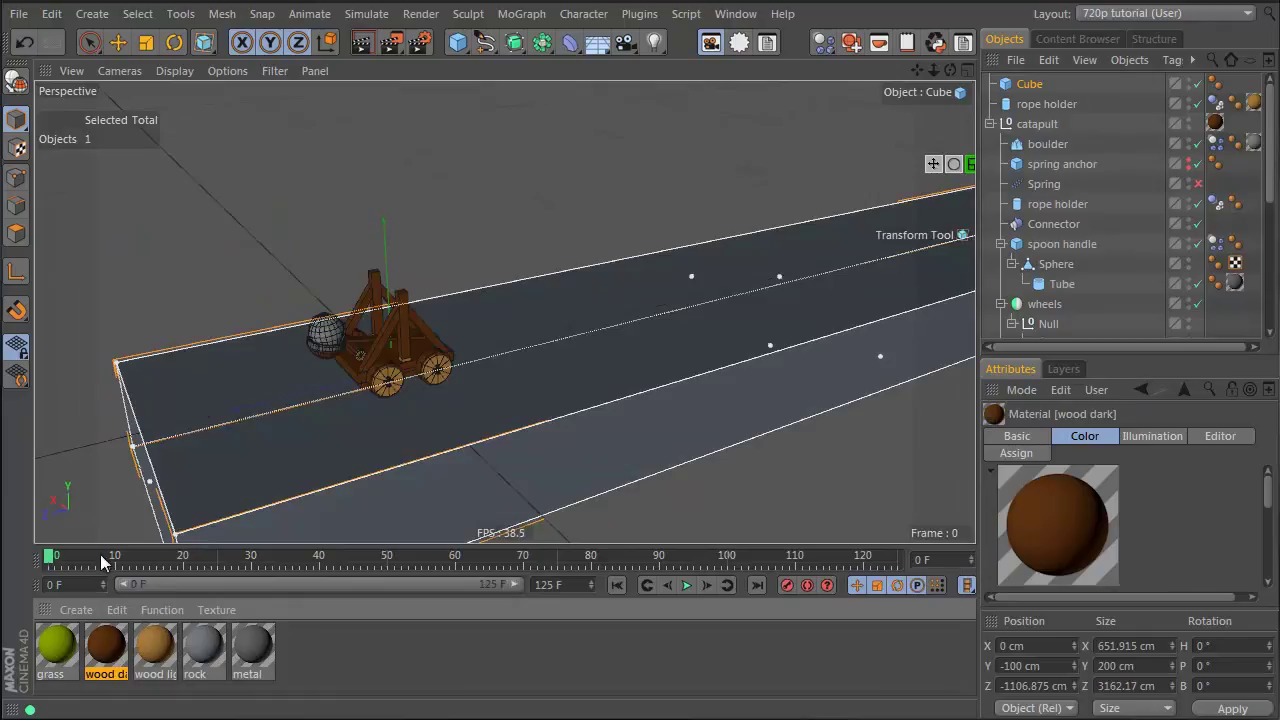
Enlarge the Attributes manager and dock the Materials manager back beside Attributes and Layers
drag(1102, 350, 1102, 227)
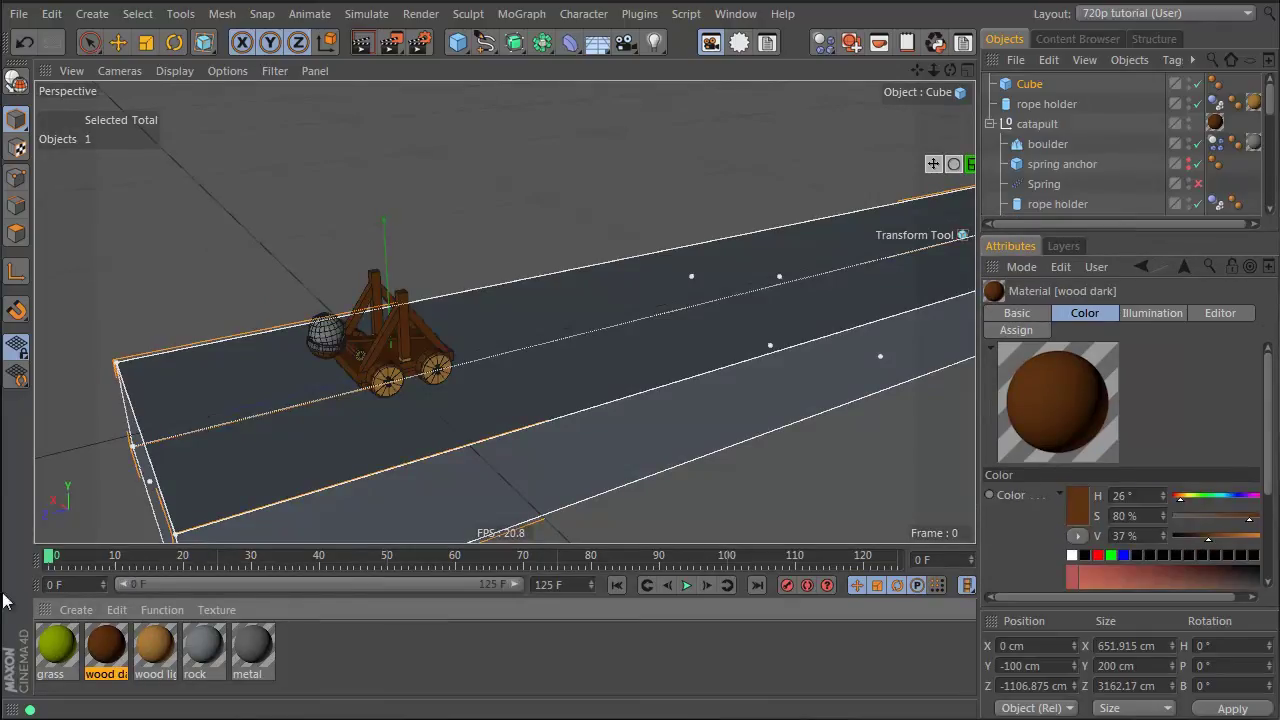
drag(63, 606, 1082, 250)
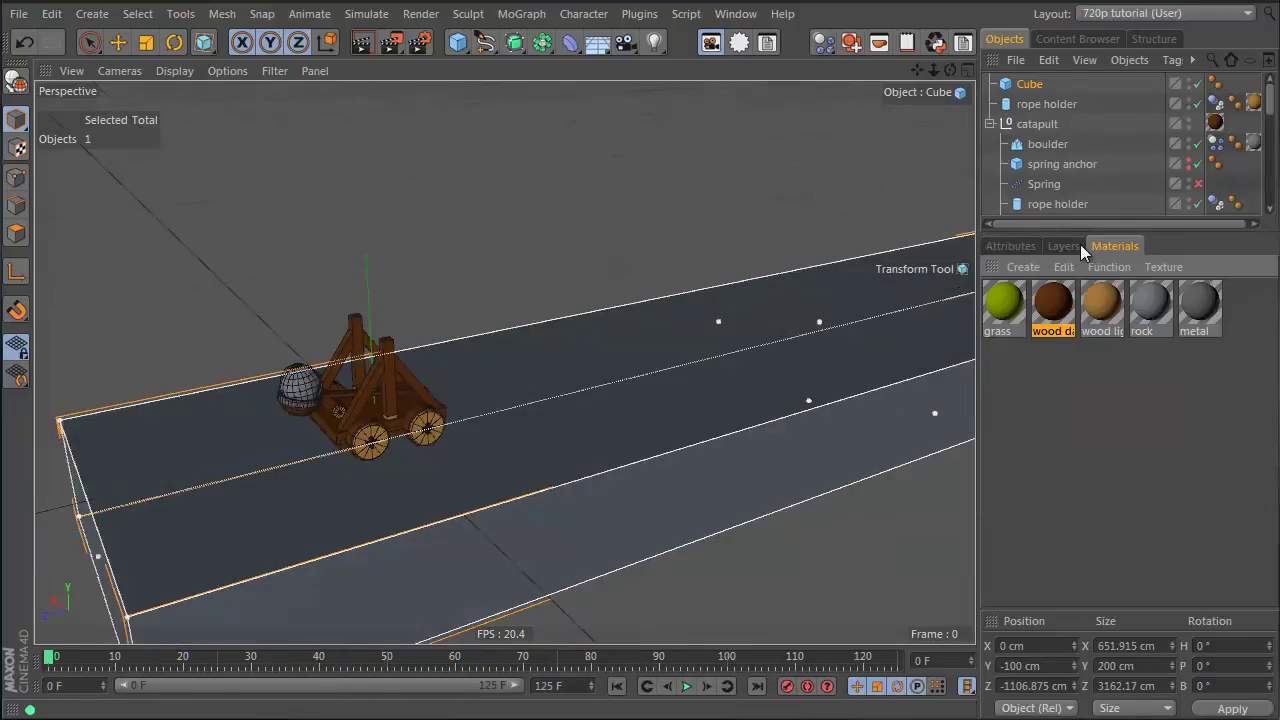
click(1019, 240)
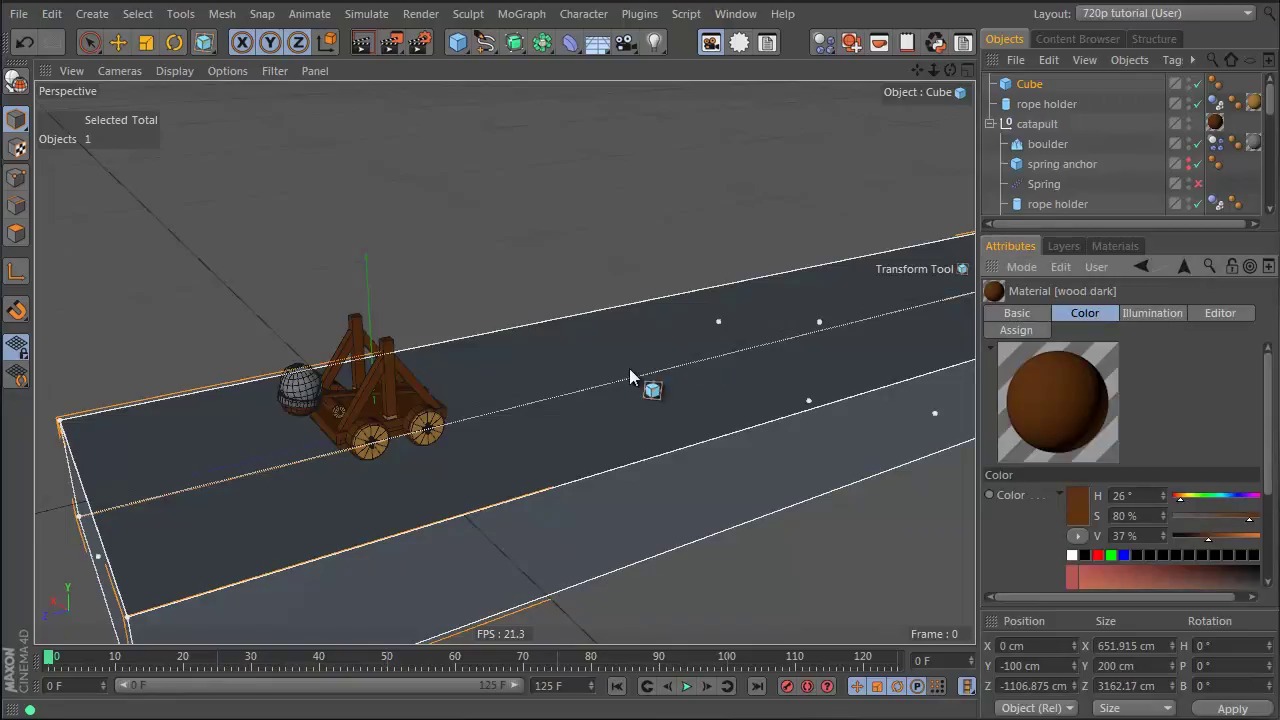
Apply the grass material to the ground cube and rename the cube "grass"
click(1115, 245)
drag(1003, 302, 629, 365)
double_click(1033, 84)
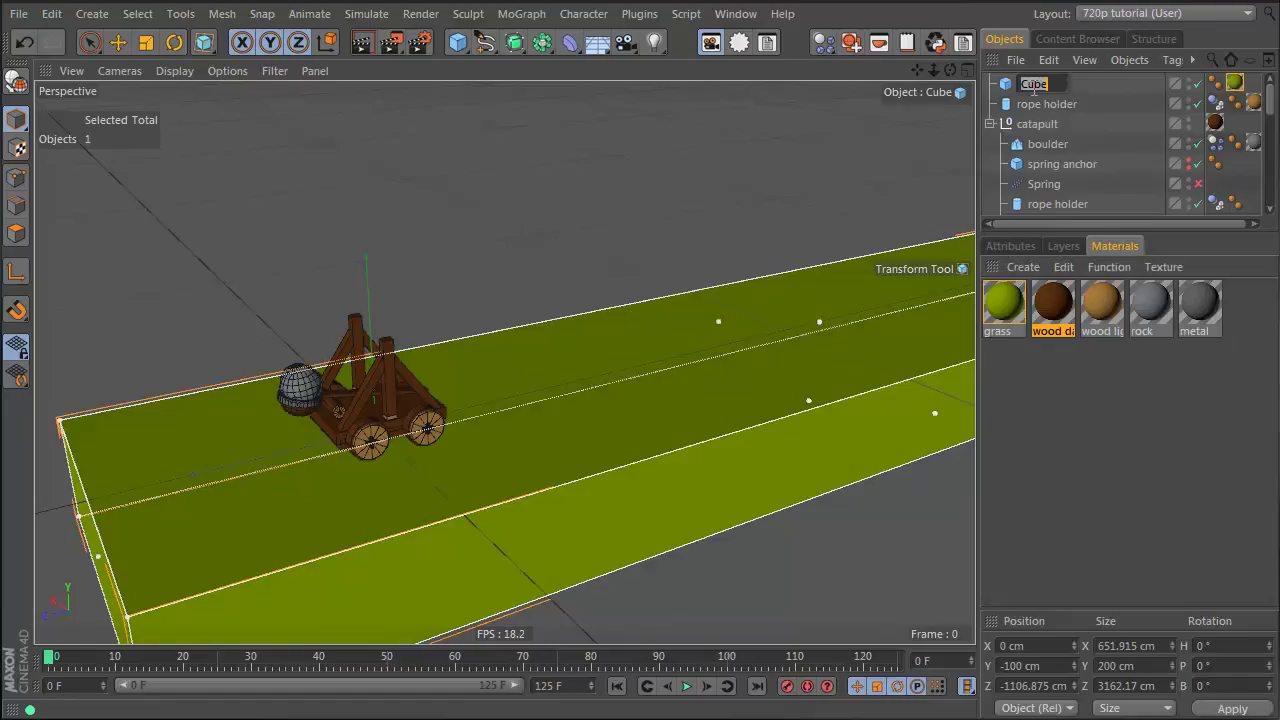
text(land)
key(Return)
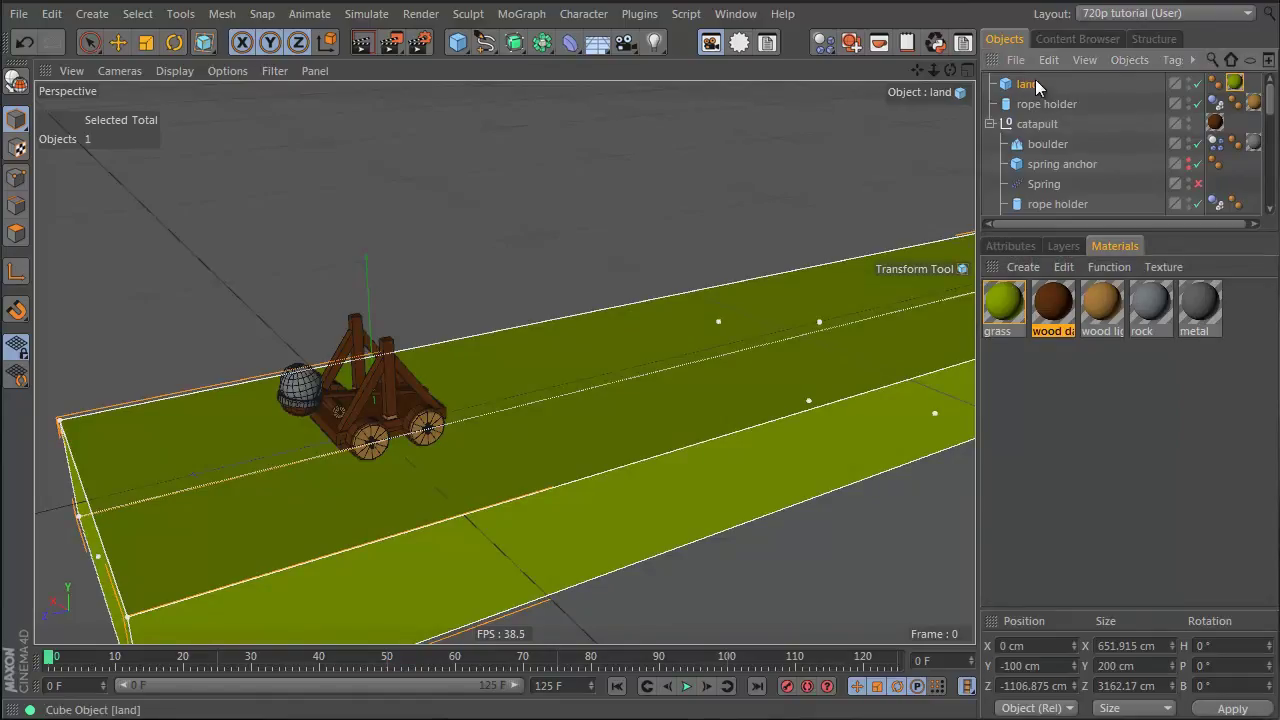
double_click(1033, 84)
text(grass)
key(Return)
Reduce the grass block's height to about 37 cm by raising its underside, and duplicate it as "underground"
alt+drag(805, 196, 581, 320)
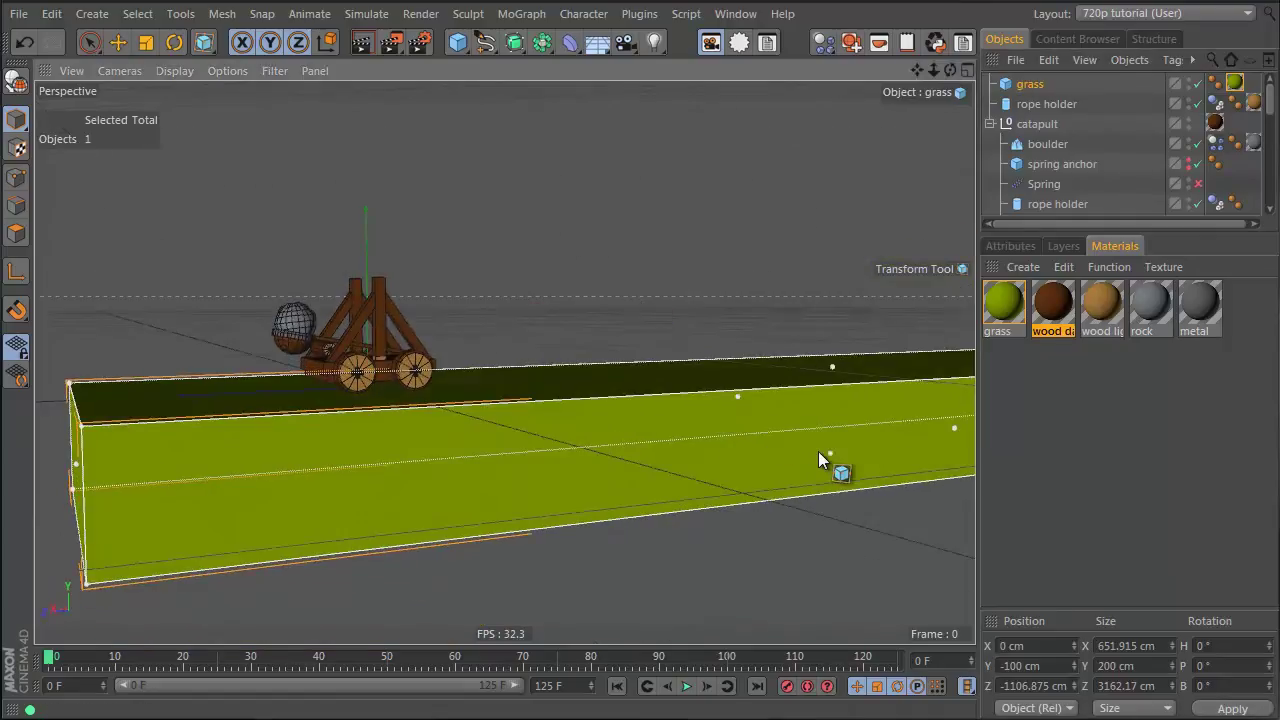
drag(831, 455, 812, 405)
ctrl+drag(1030, 86, 1030, 104)
double_click(1036, 104)
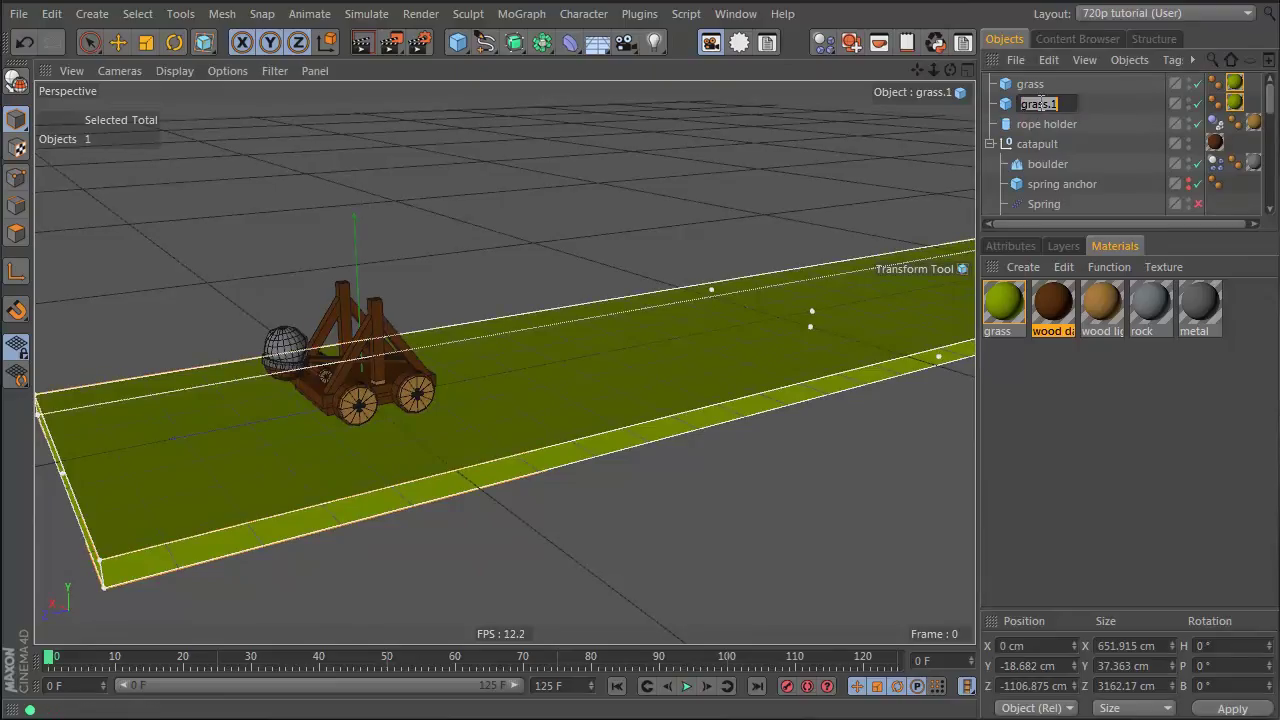
text(underground)
key(Return)
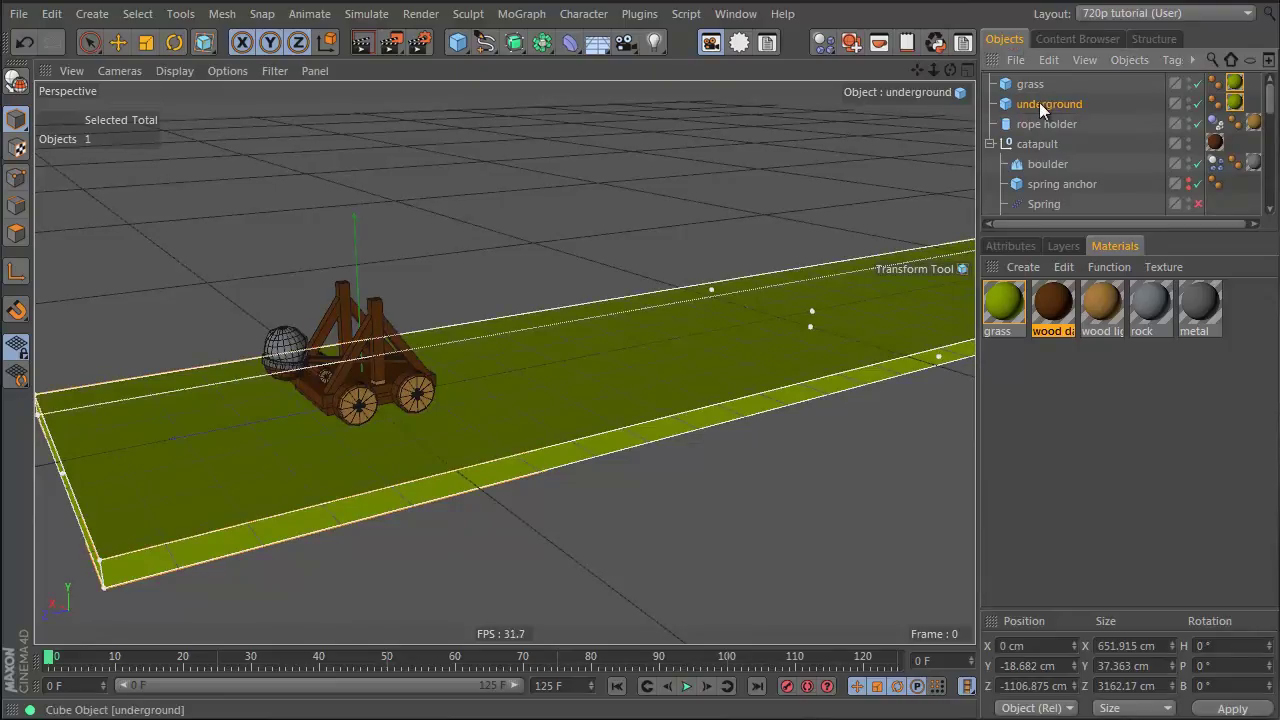
Create another new material and name it "ground"
double_click(1008, 373)
double_click(1003, 330)
text(gro)
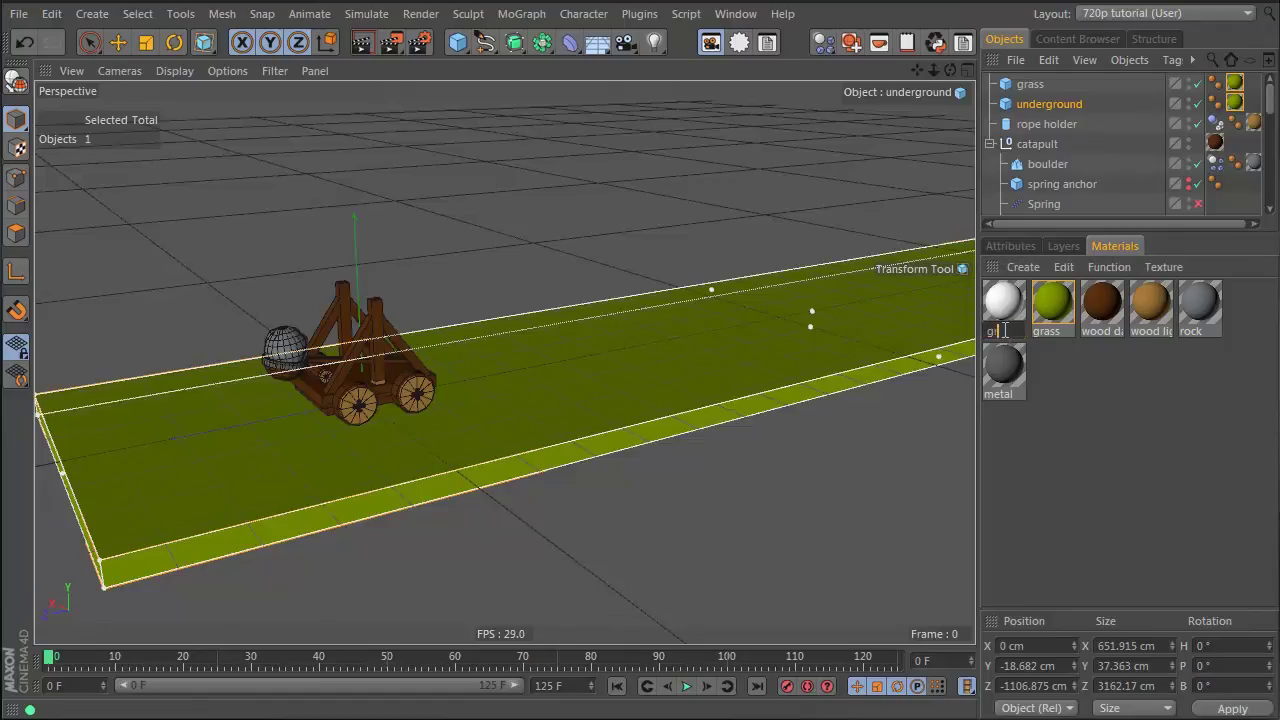
text(und)
key(Return)
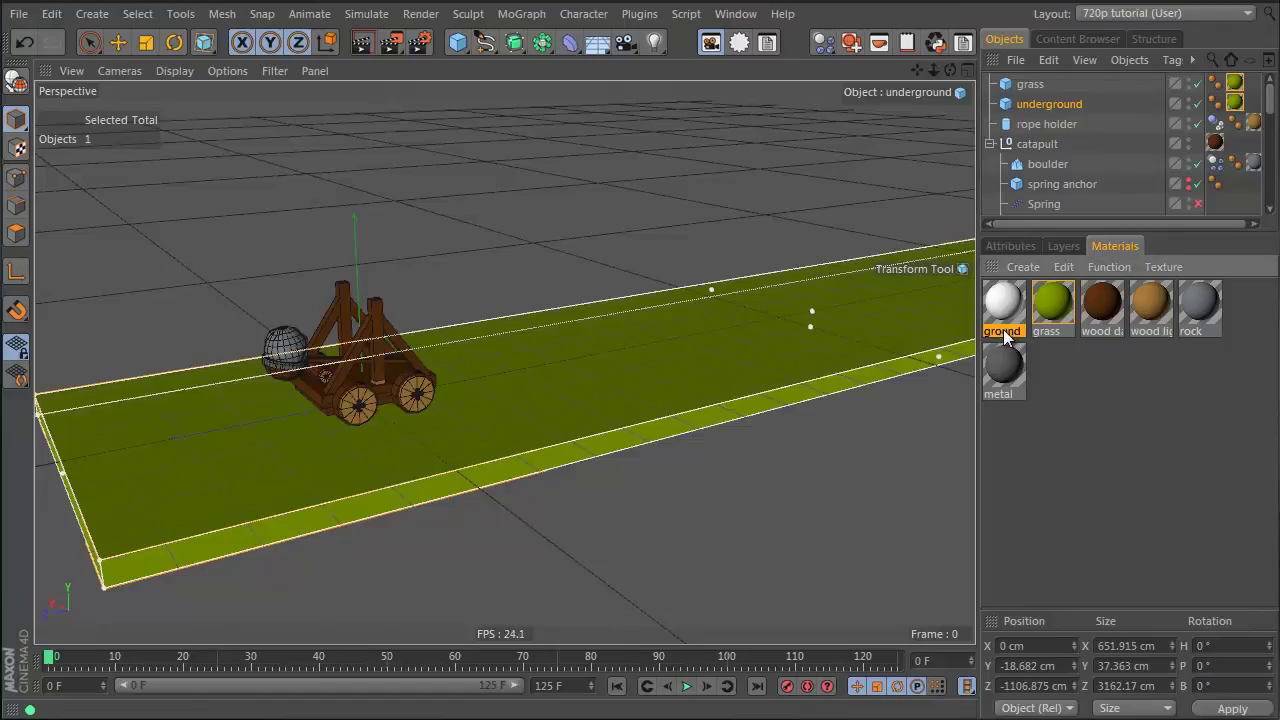
Set the ground material's color to a dark brown with H 42° and S 99%, lowering its V value
double_click(1008, 318)
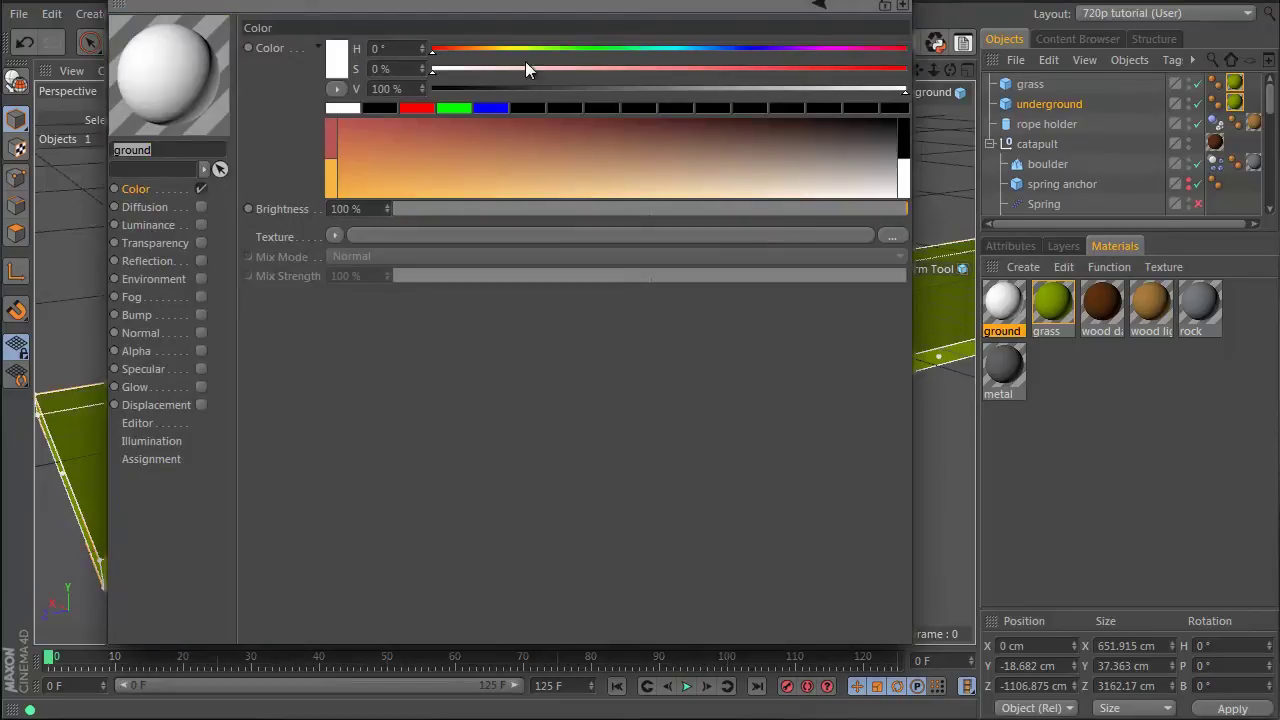
click(485, 50)
drag(485, 50, 488, 50)
drag(826, 68, 901, 70)
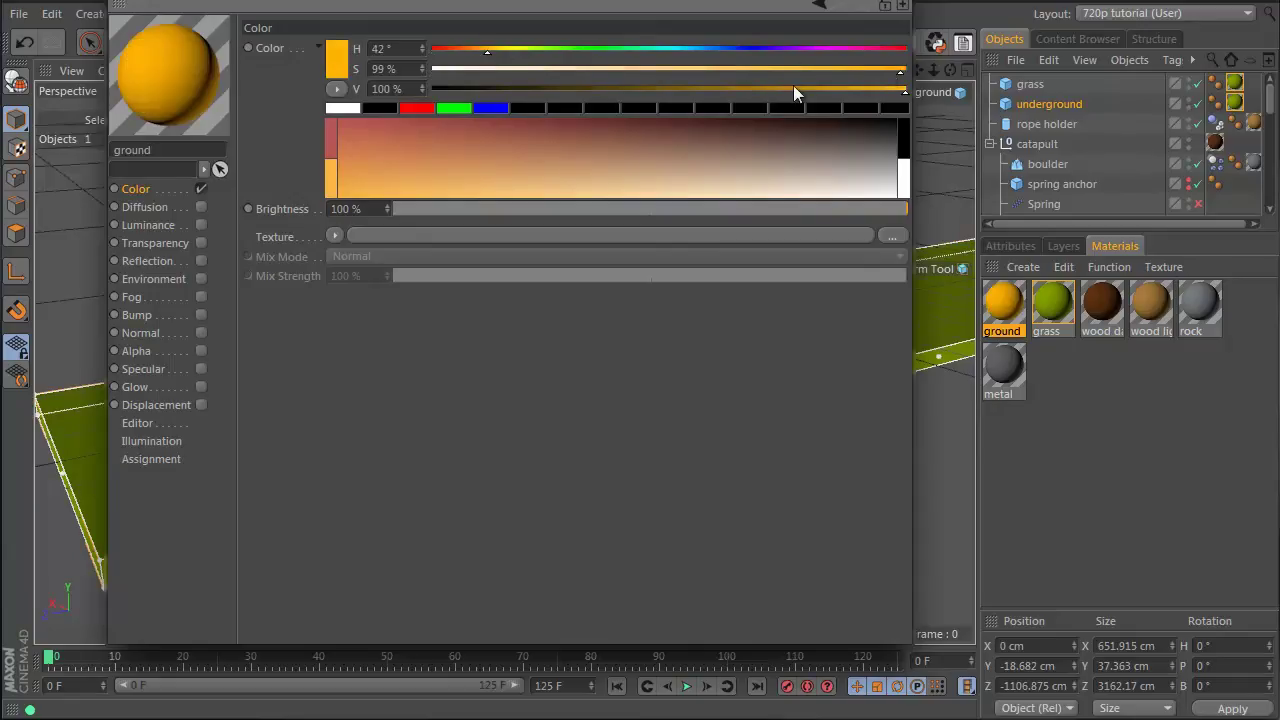
drag(785, 88, 680, 90)
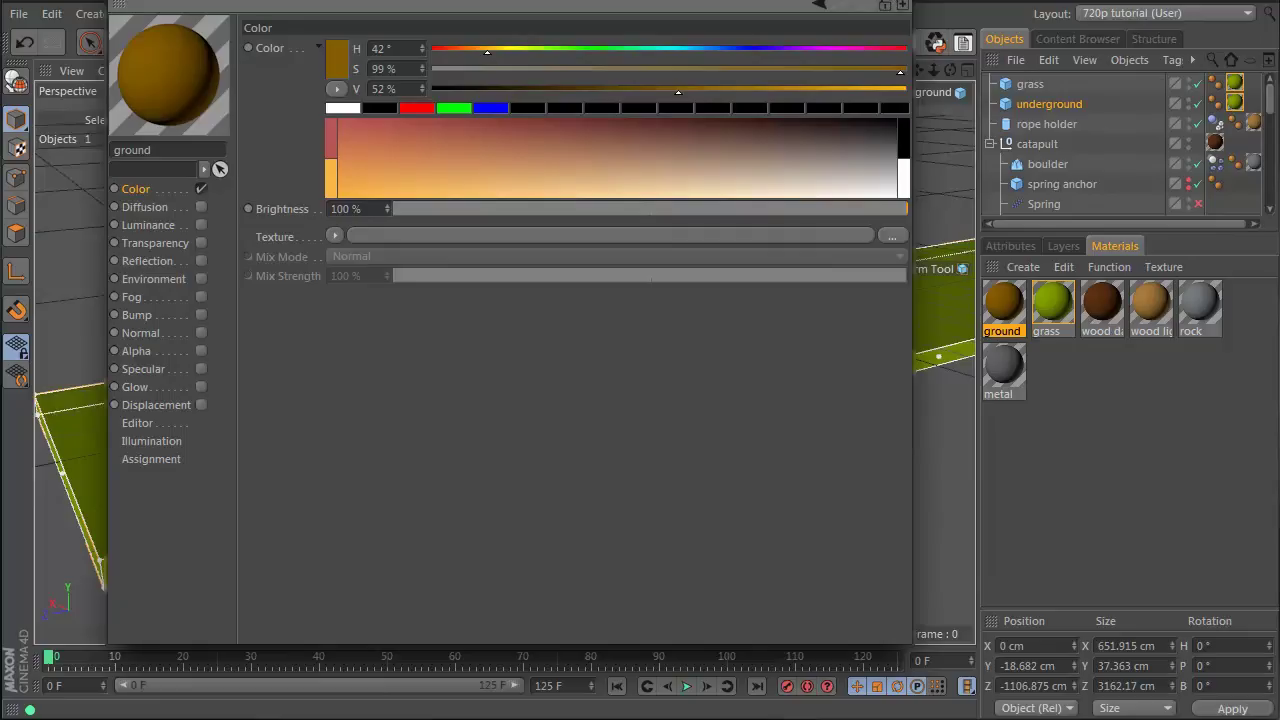
click(626, 89)
click(893, 0)
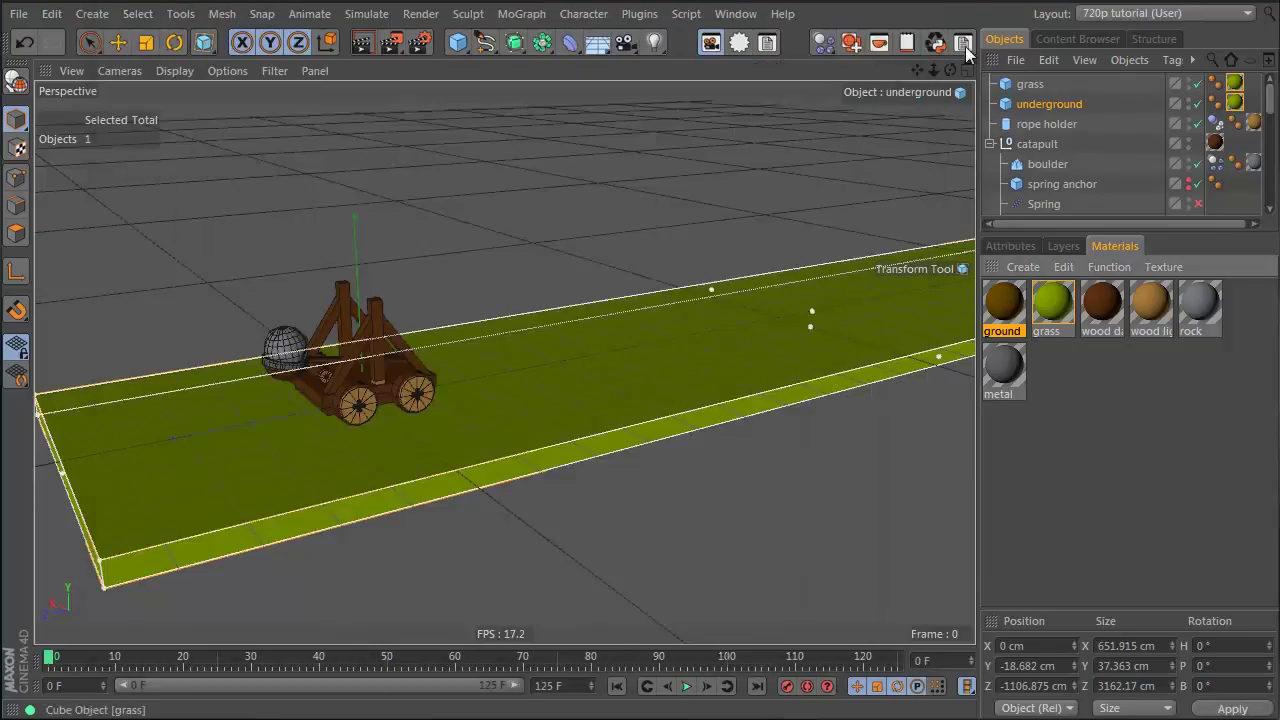
Replace the grass material on the underground block with the ground material
drag(1049, 106, 1055, 102)
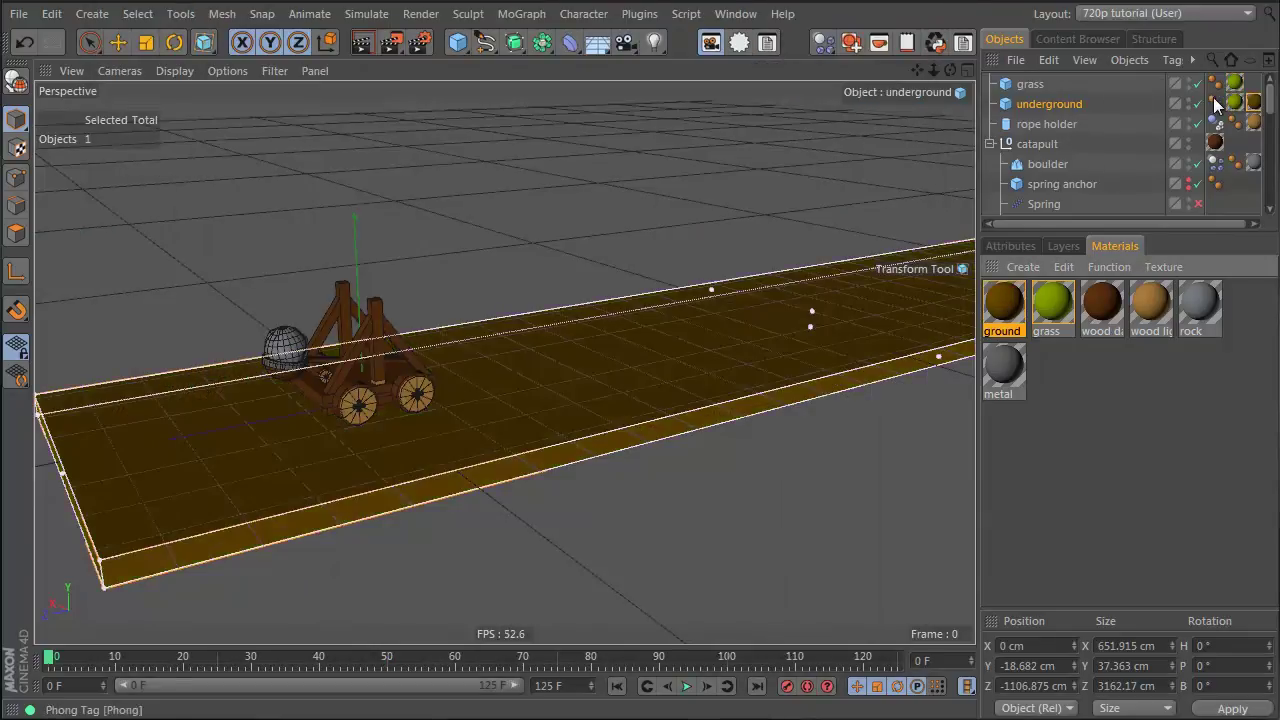
drag(1238, 112, 896, 252)
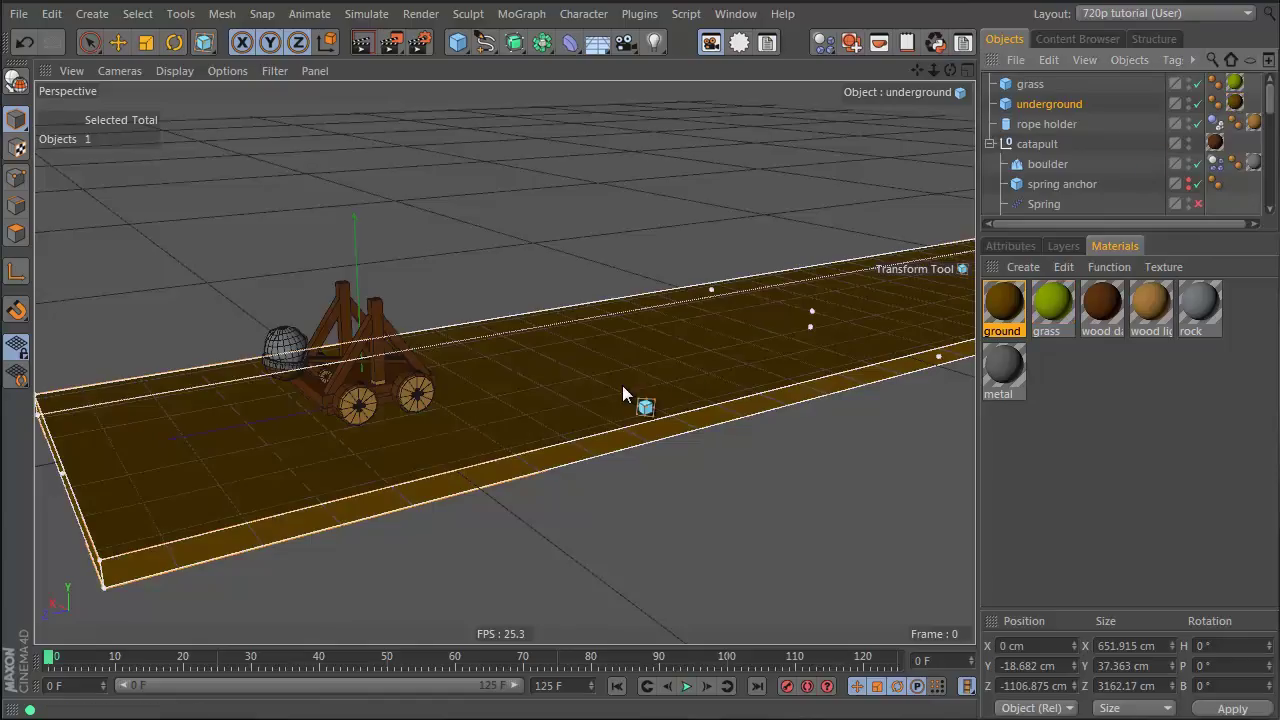
drag(622, 385, 1043, 107)
Lower the underground block beneath the grass surface and resize it to about 627 cm wide and 387 cm high
key(e)
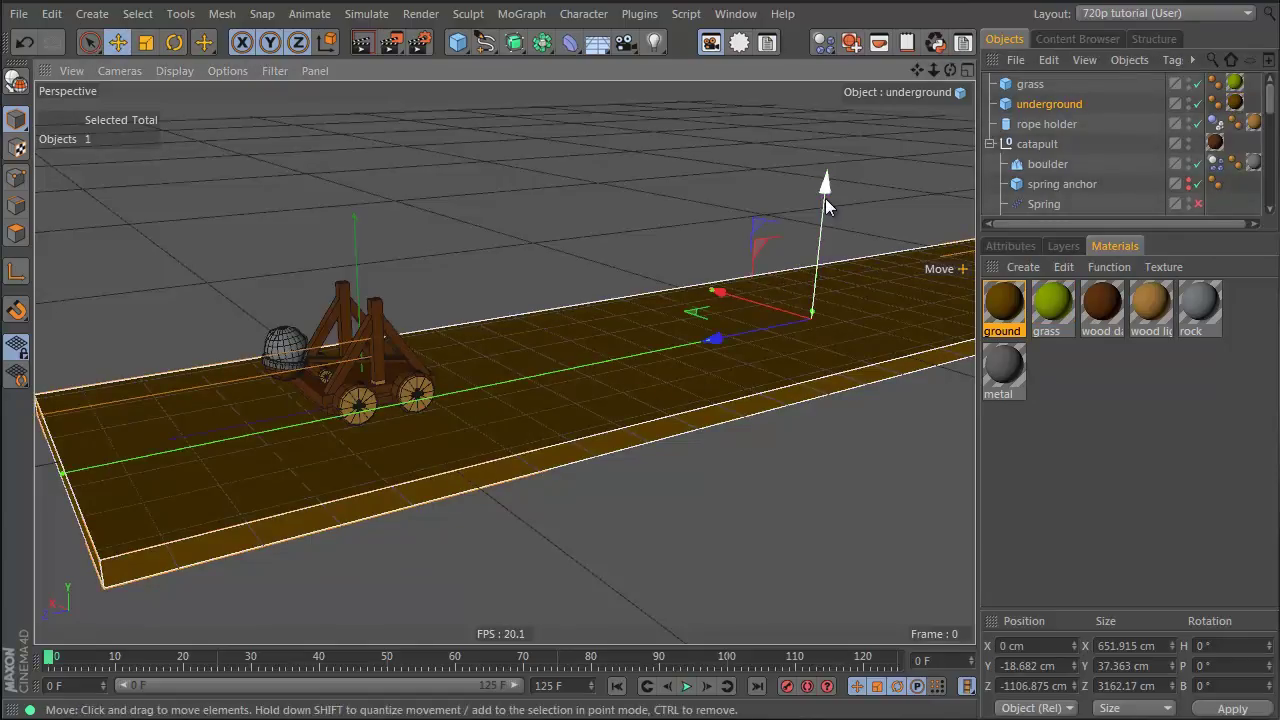
drag(825, 198, 821, 208)
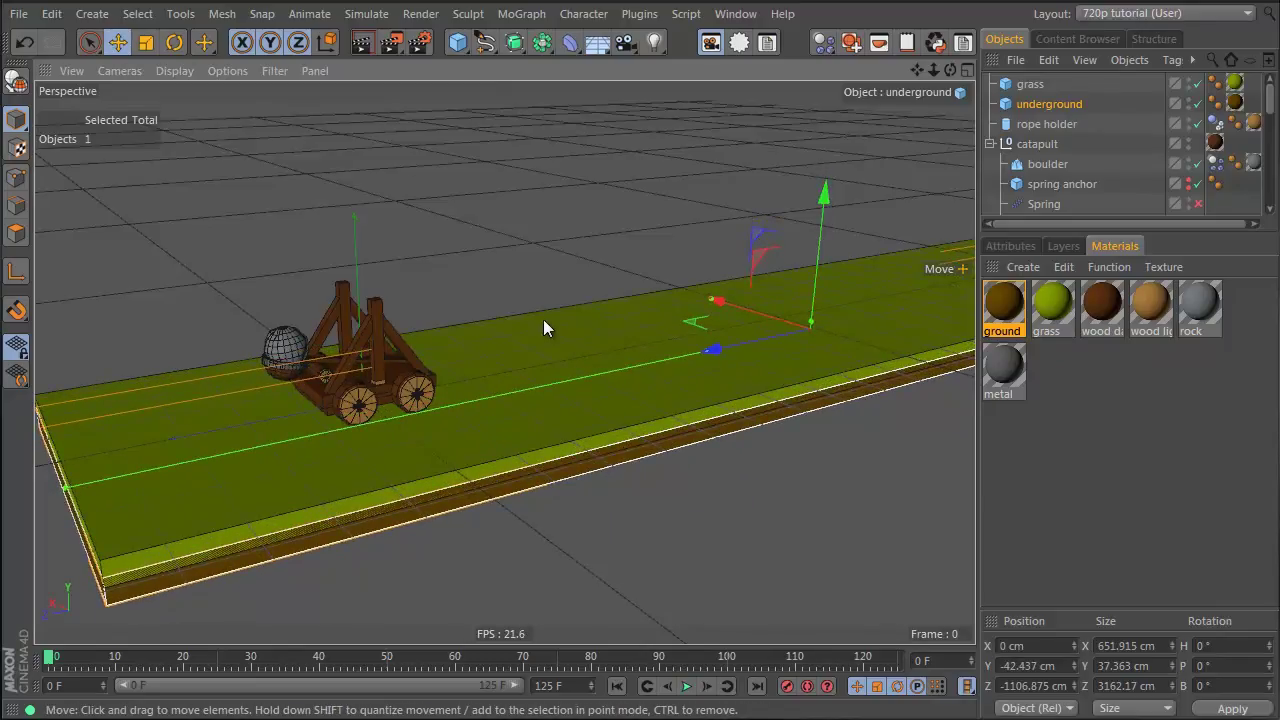
key(space)
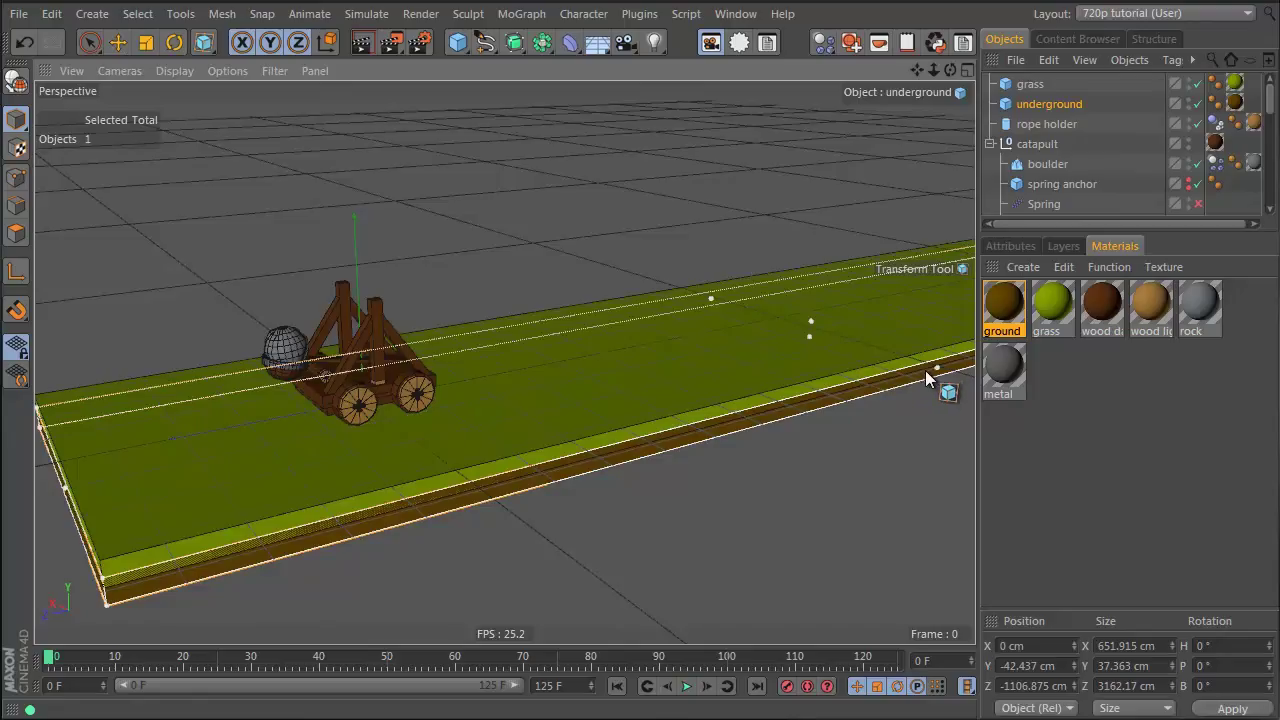
drag(934, 367, 752, 530)
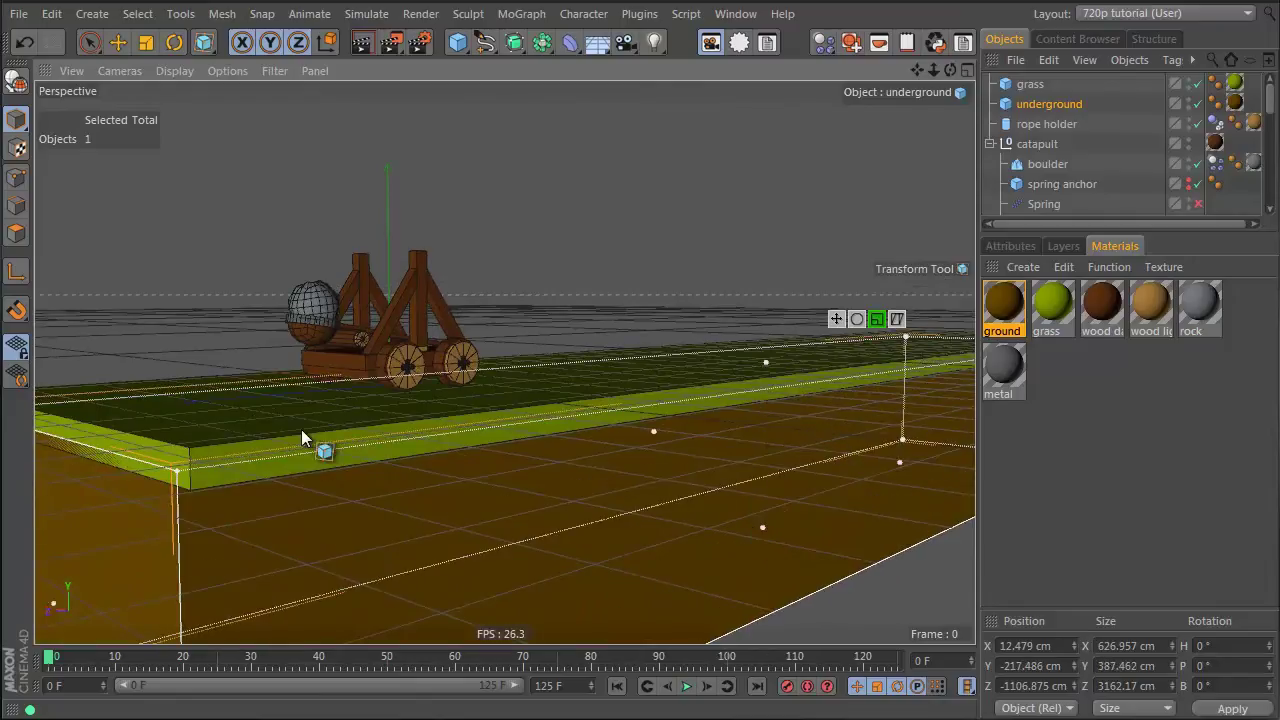
alt+drag(339, 462, 120, 573)
alt+drag(120, 573, 294, 393)
click(1114, 120)
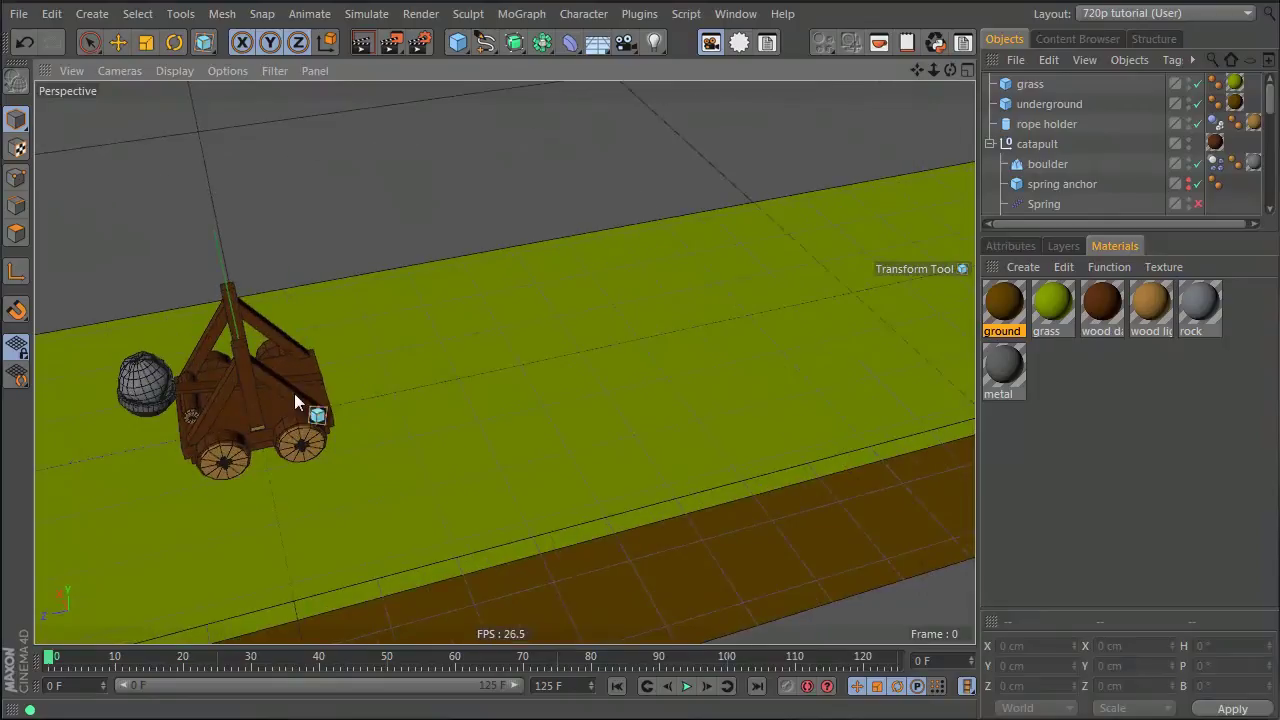
alt+drag(386, 353, 480, 370)
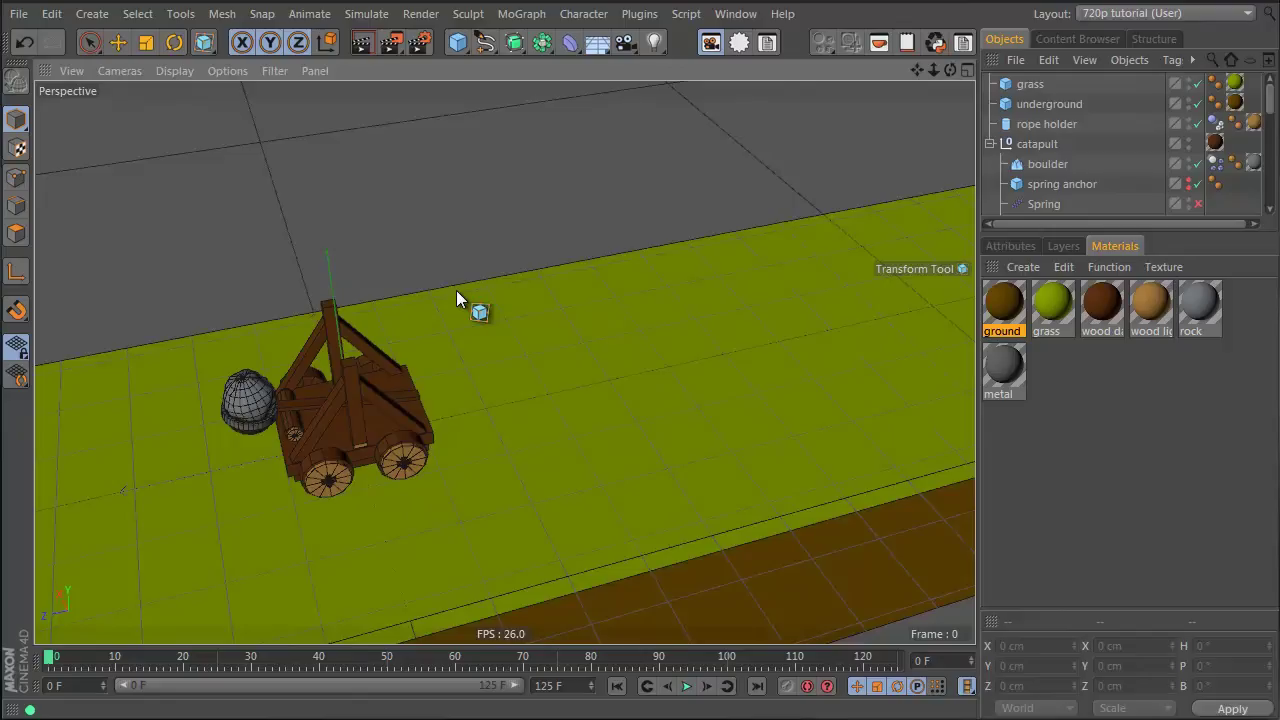
alt+drag(476, 421, 508, 252)
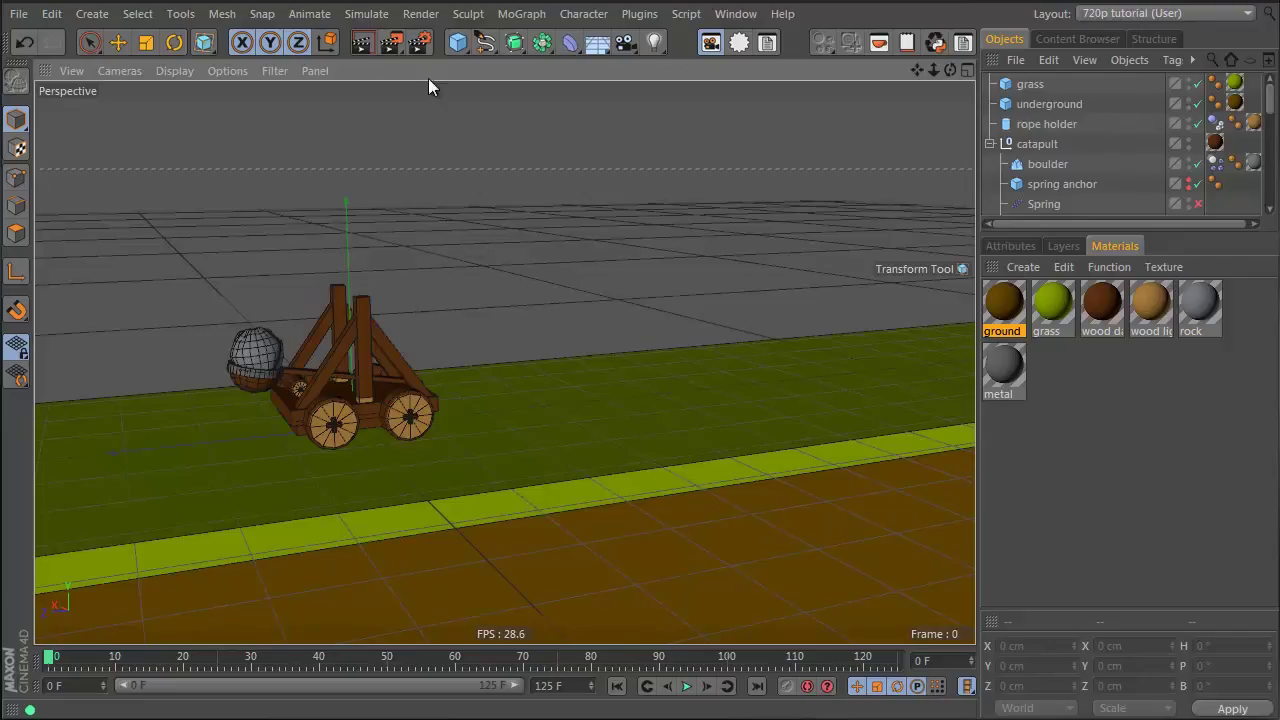
click(467, 42)
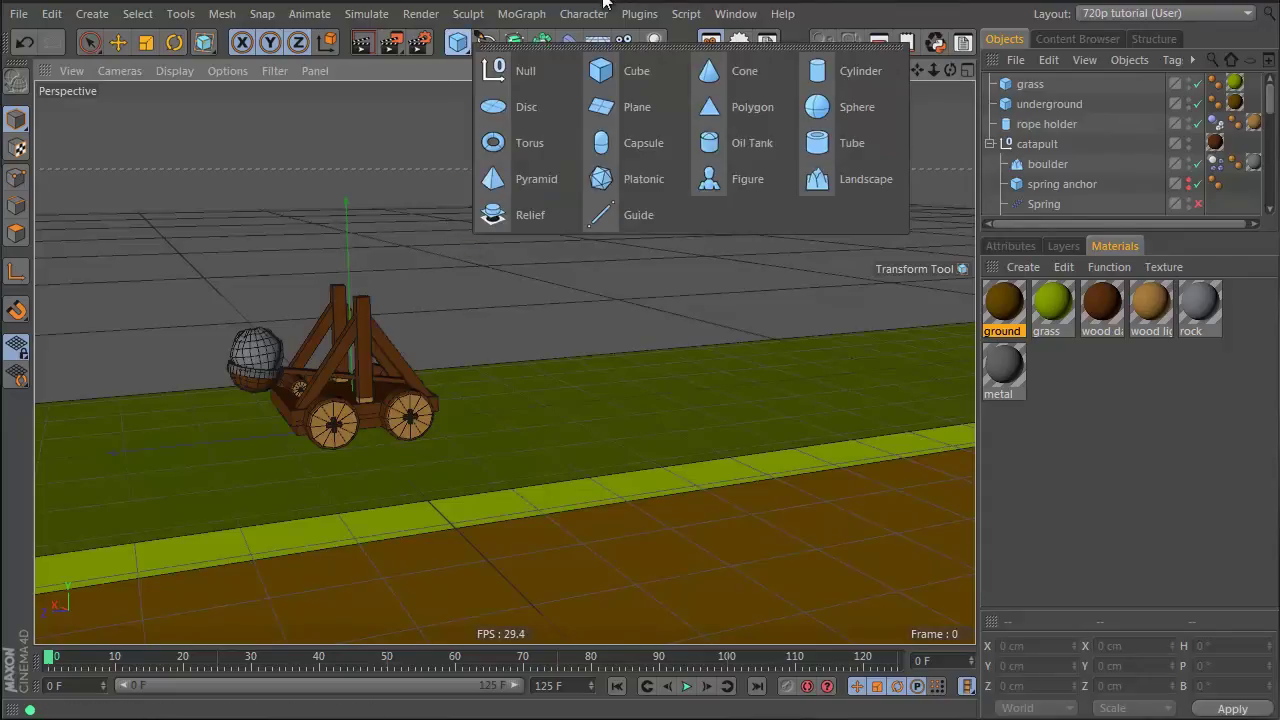
drag(603, 71, 298, 277)
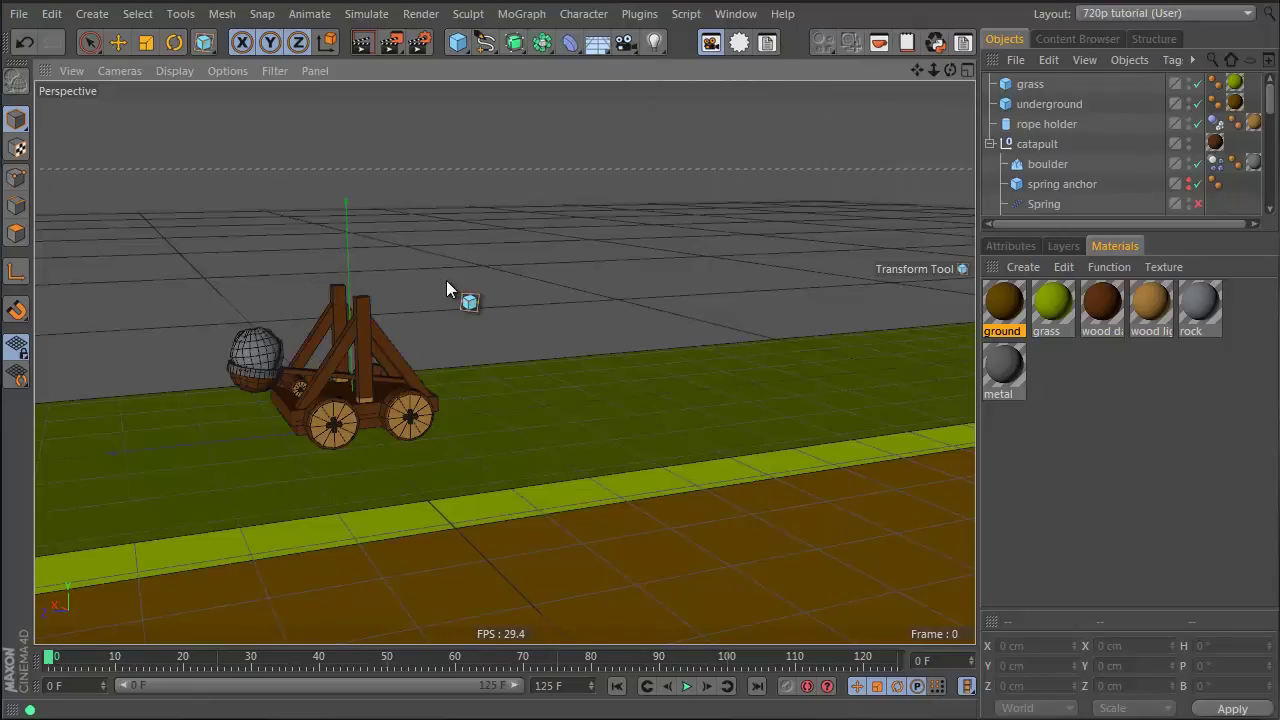
Create a new empty scene and add a cylinder primitive to it
key(ctrl+n)
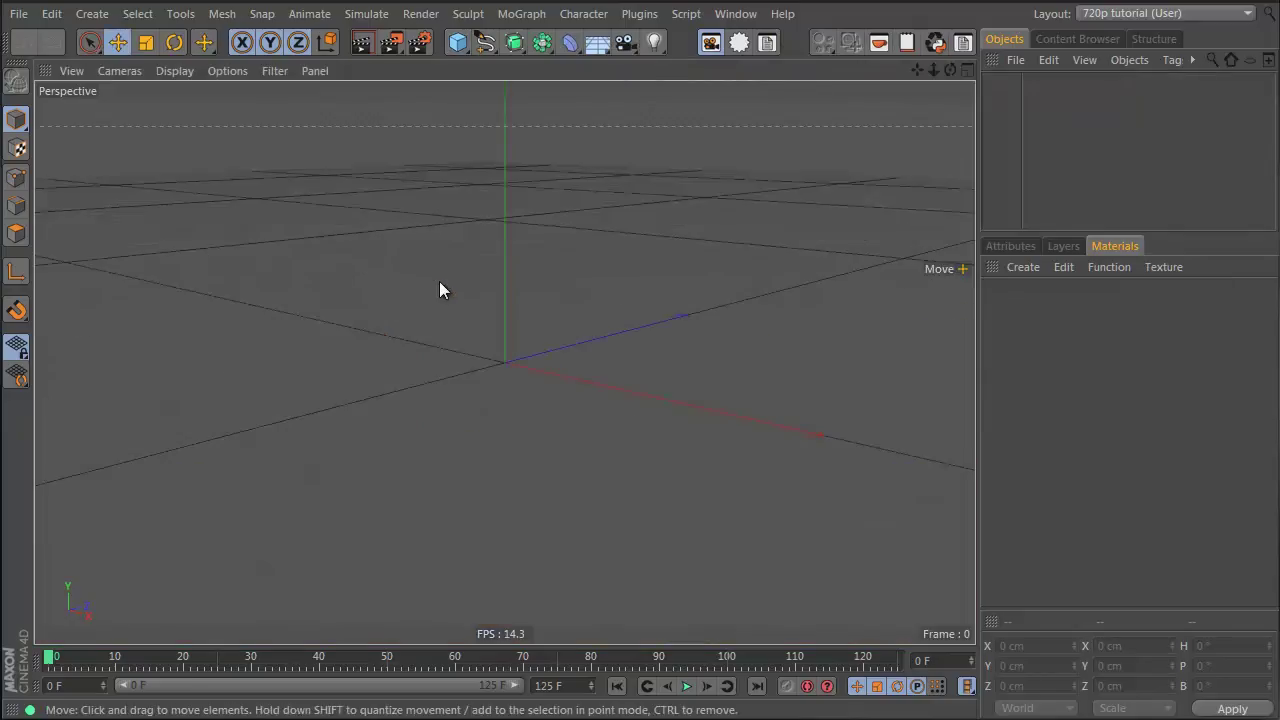
click(456, 44)
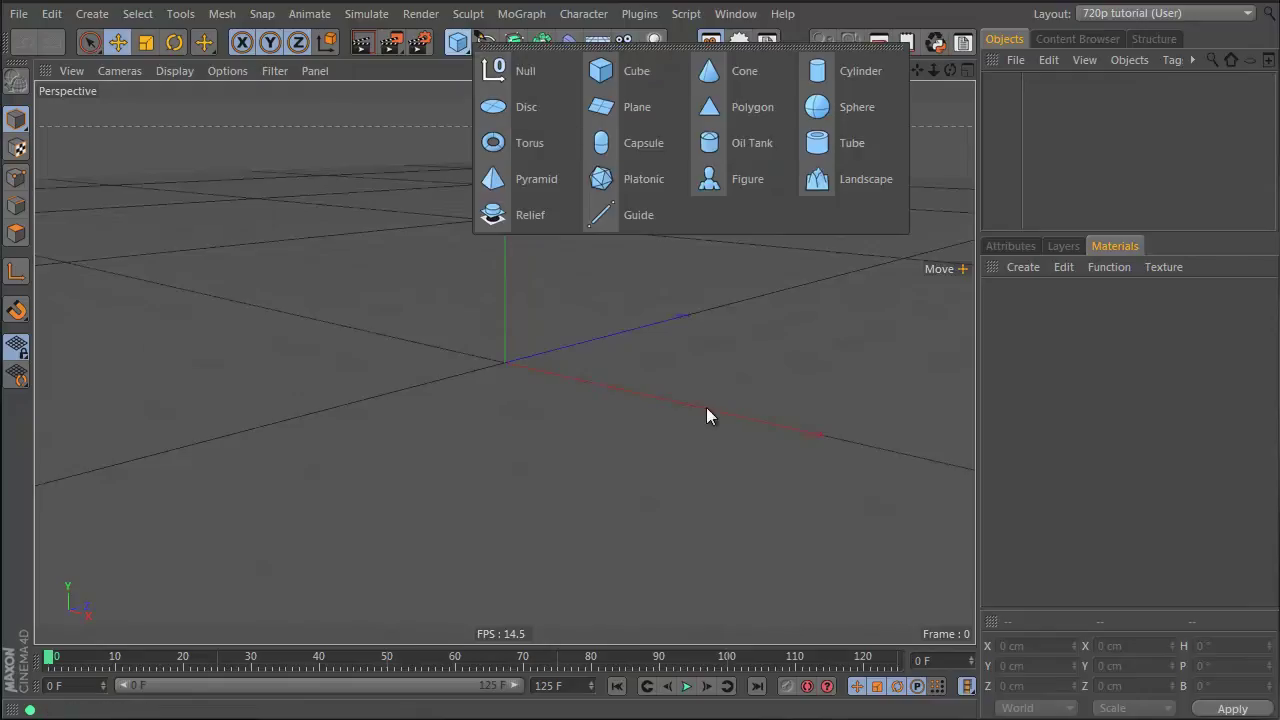
click(852, 68)
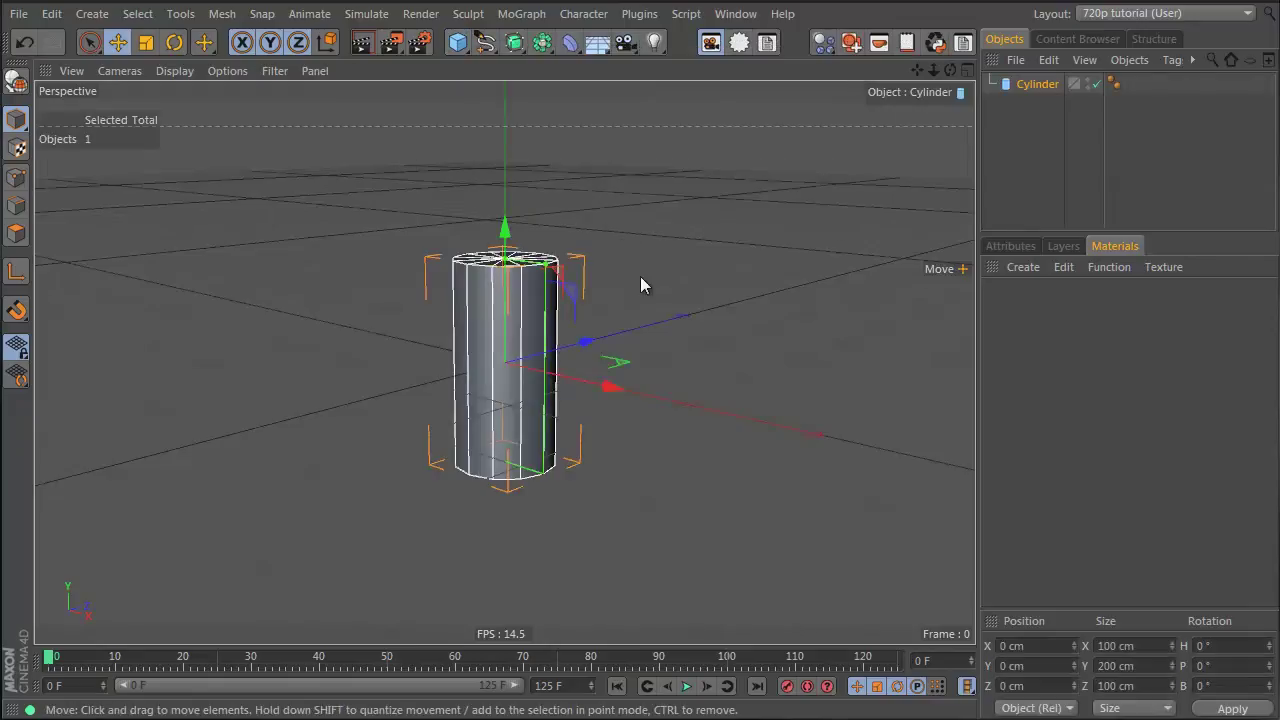
Set the cylinder's rotation segments to 12 and inspect its shape from above
click(1010, 246)
double_click(1144, 415)
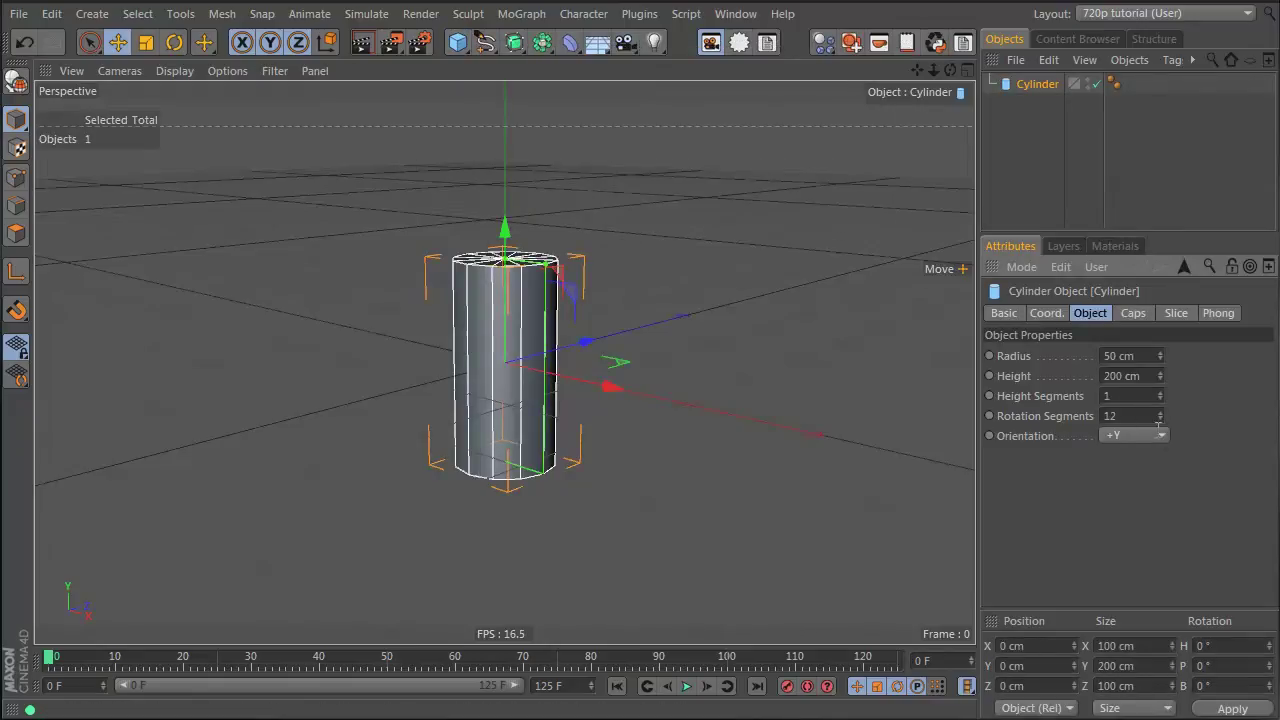
text(12)
alt+right_drag(494, 343, 675, 305)
alt+drag(531, 237, 531, 490)
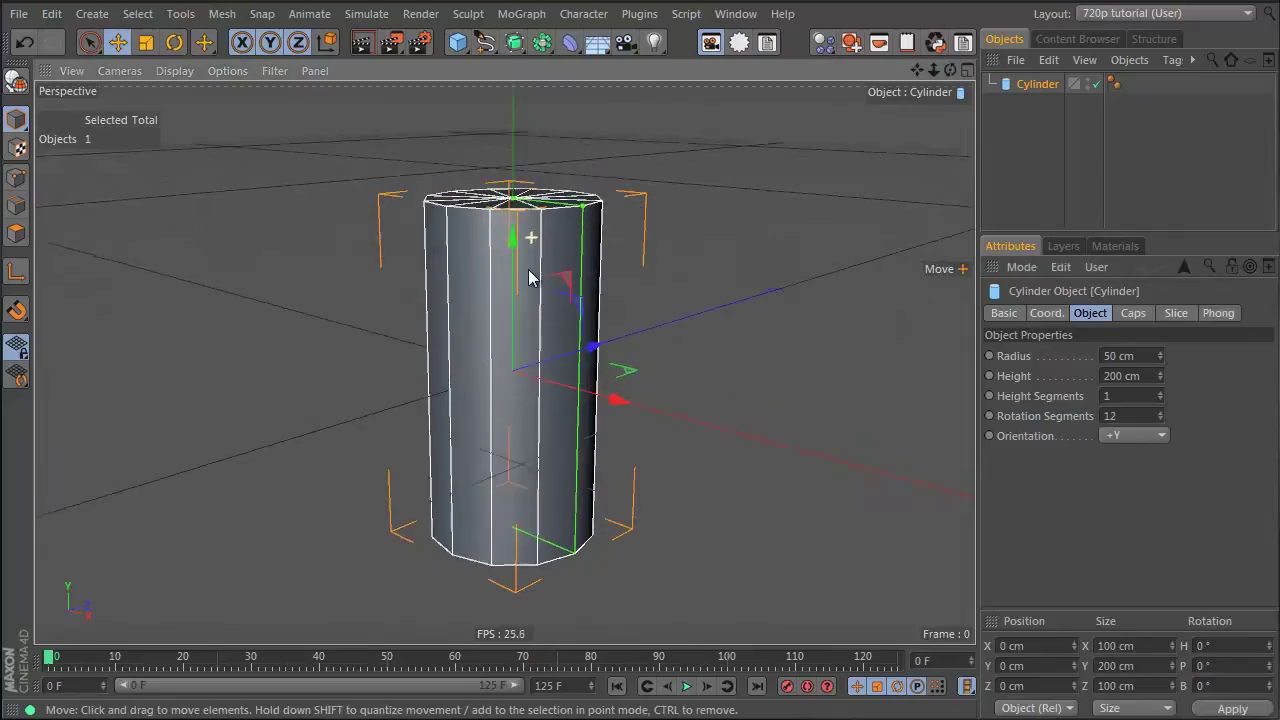
alt+middle_drag(520, 284, 507, 376)
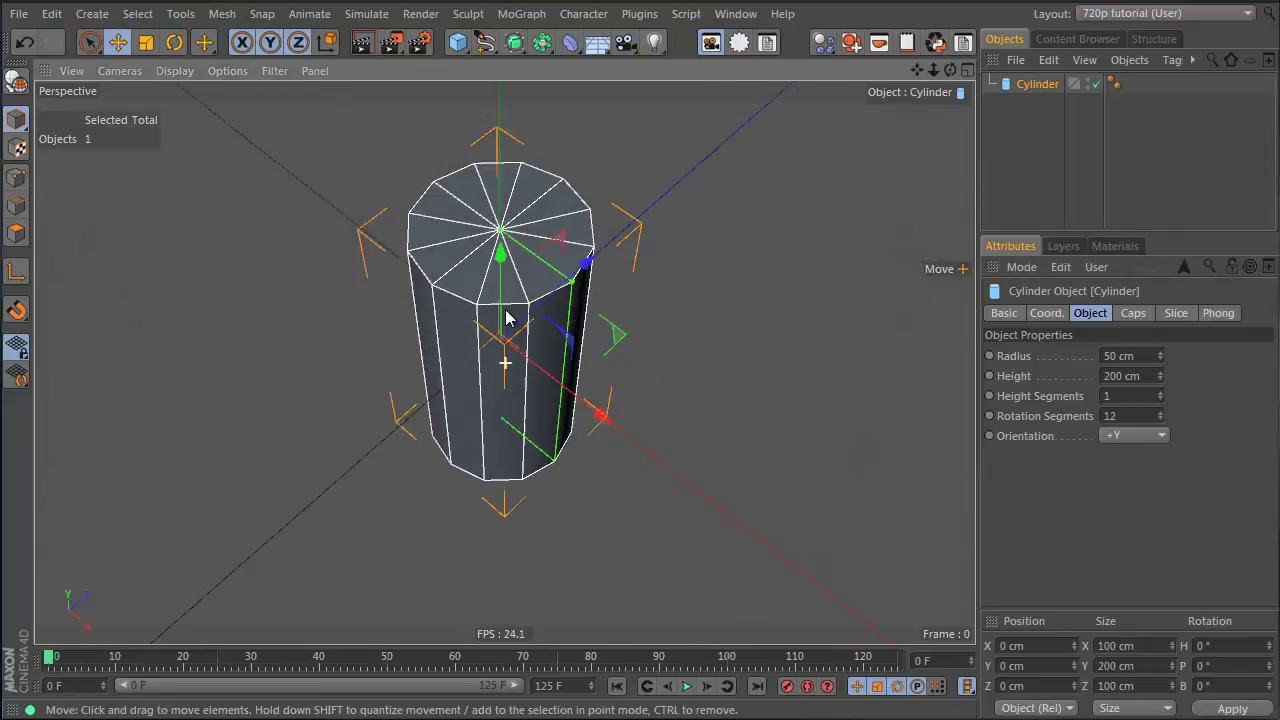
Set the cylinder's rotation segments to 8 and reduce its height to about 69 cm
double_click(1138, 413)
text(8)
key(Return)
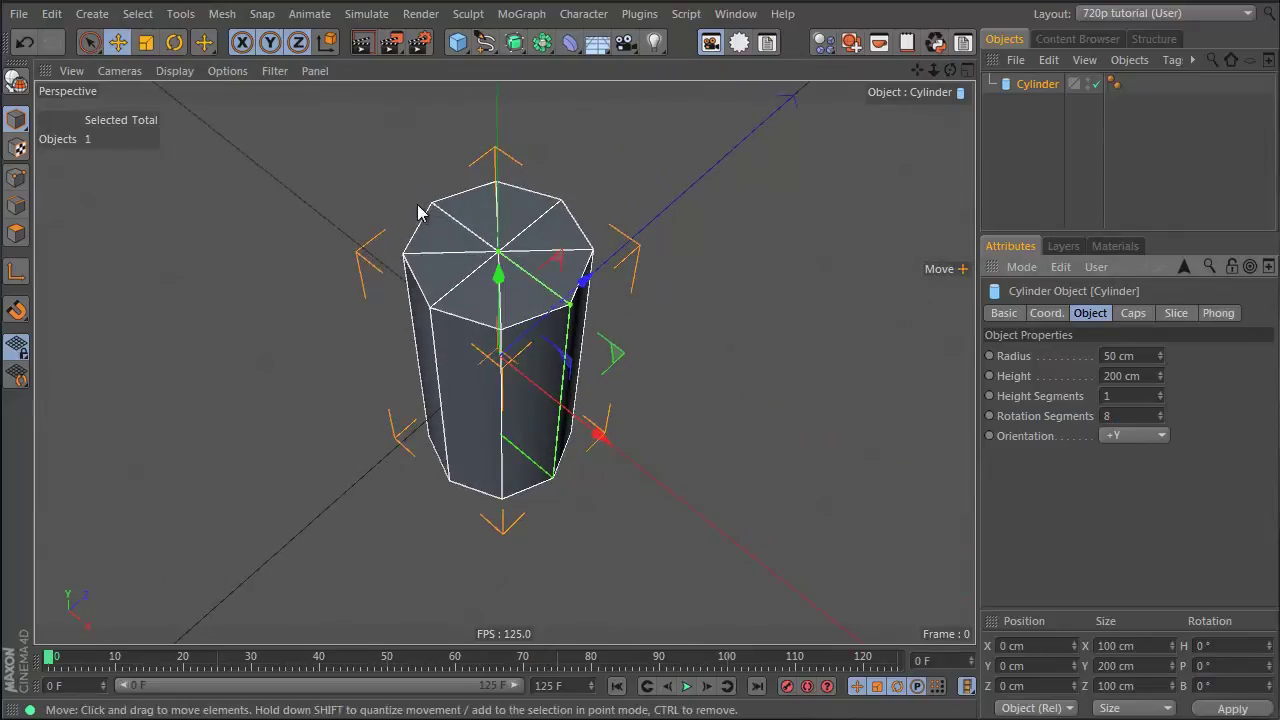
alt+drag(476, 370, 422, 287)
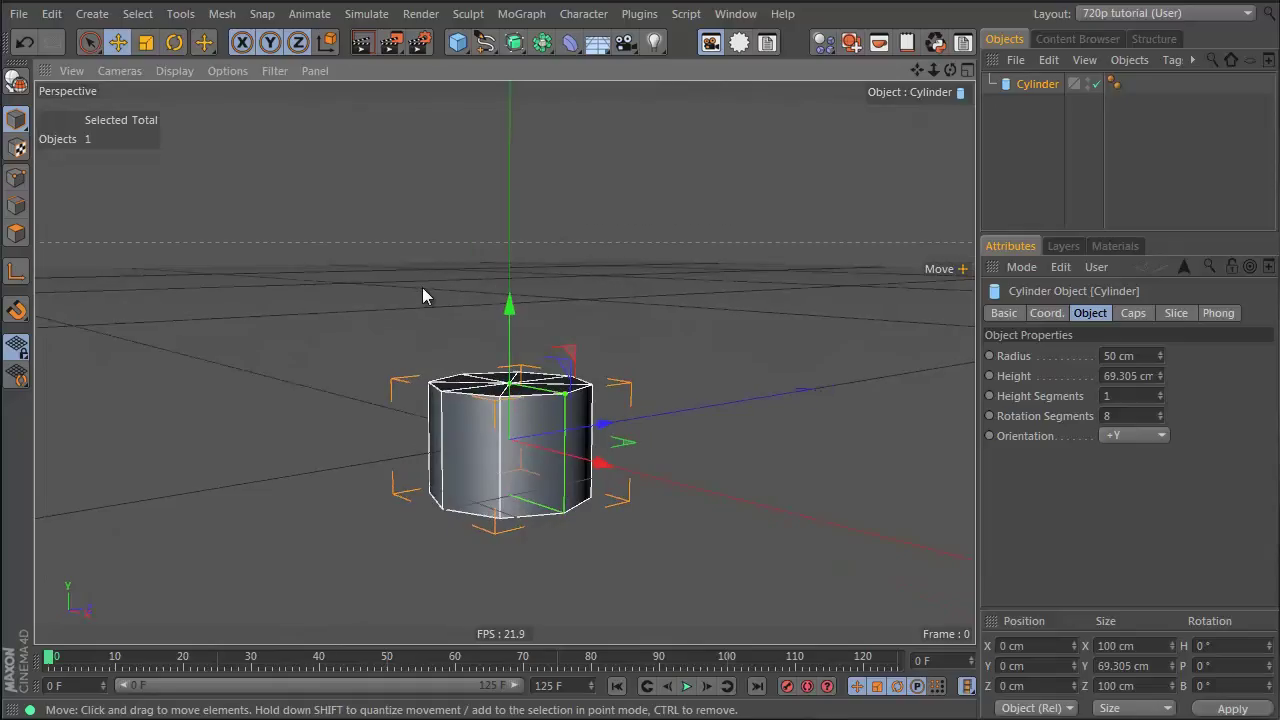
Convert the cylinder to an editable polygon object and select all points of its upper cap
key(c)
key(Return)
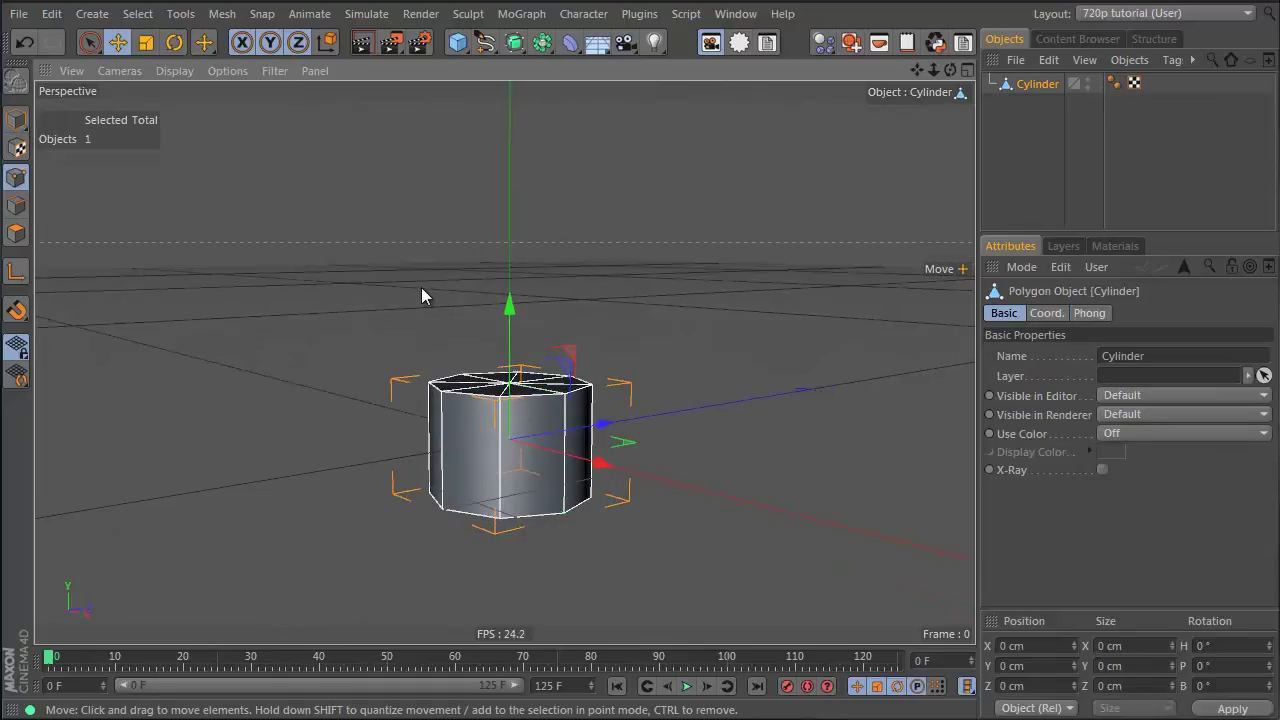
alt+drag(430, 370, 714, 414)
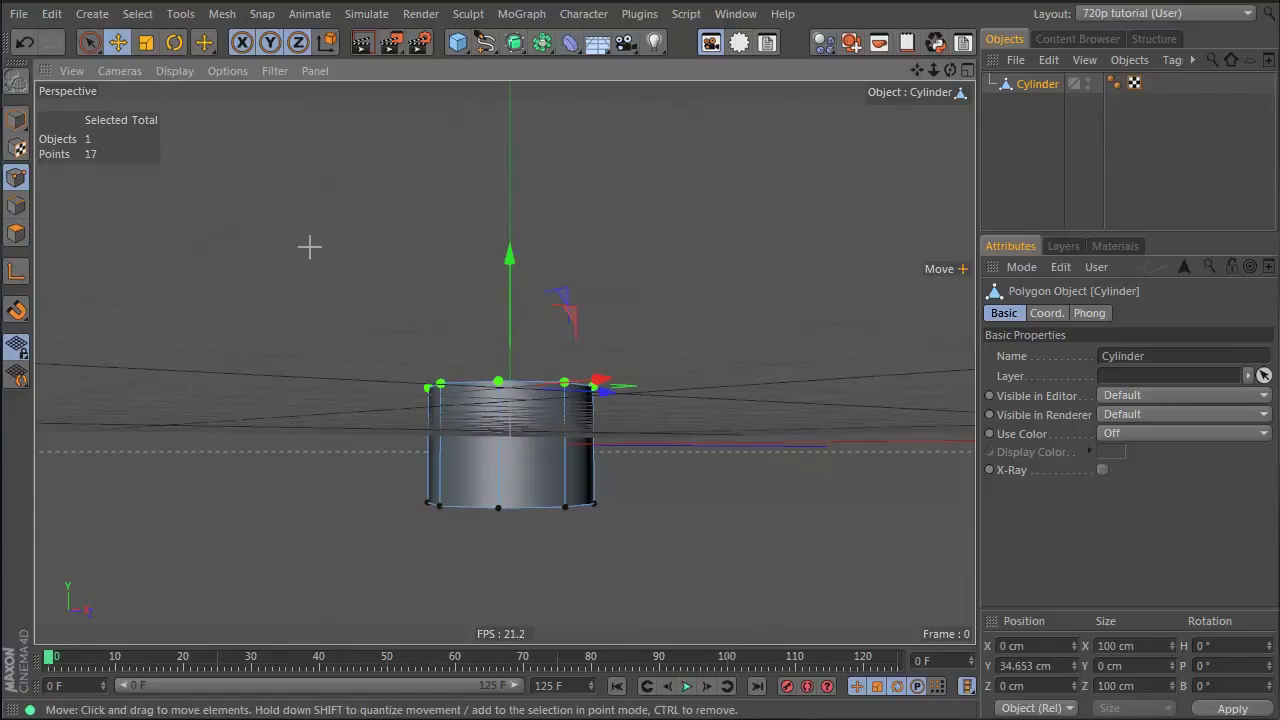
drag(310, 247, 888, 446)
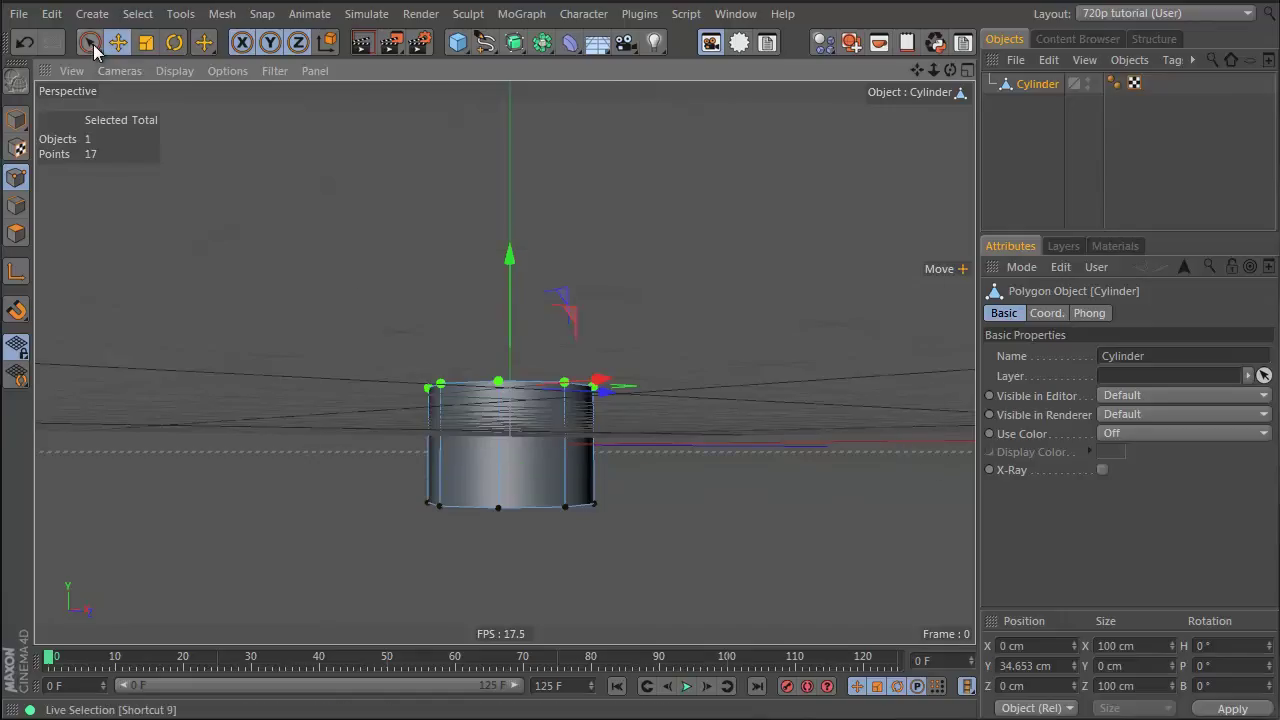
Switch to the Rectangle Selection tool and return to Live Selection, keeping the cylinder's upper points selected
drag(93, 48, 182, 5)
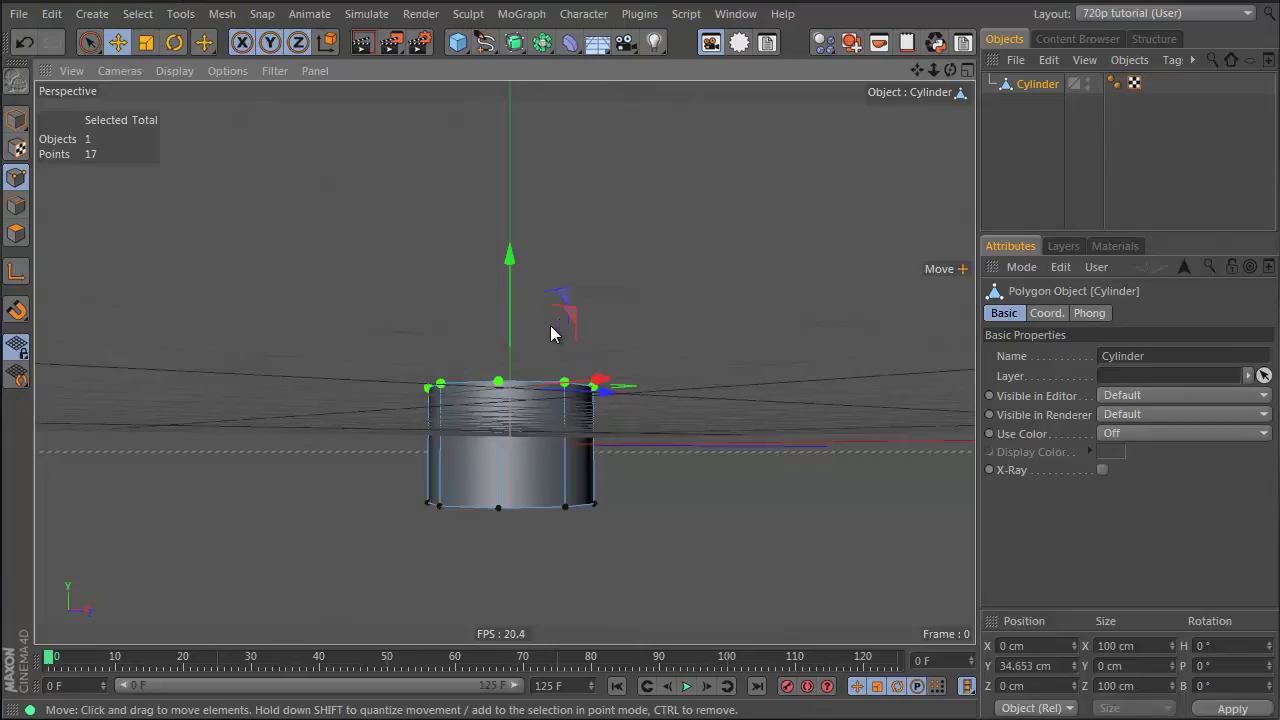
drag(346, 244, 640, 411)
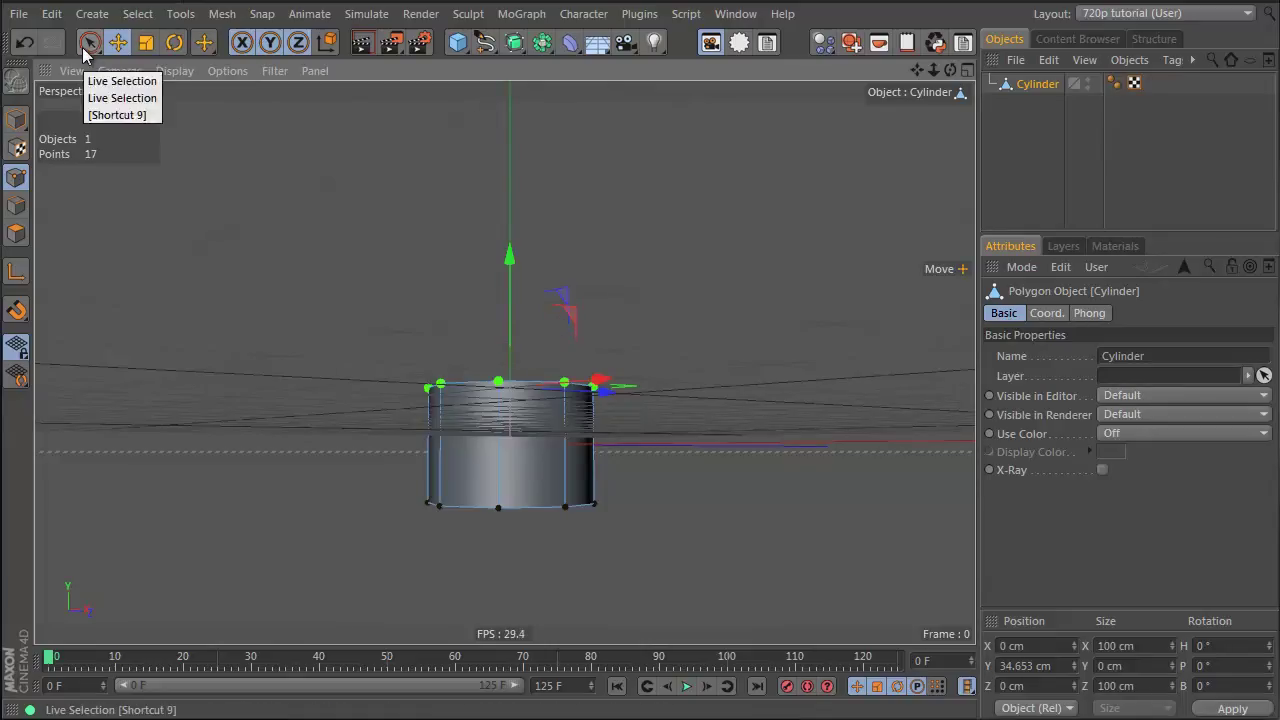
drag(85, 54, 192, 114)
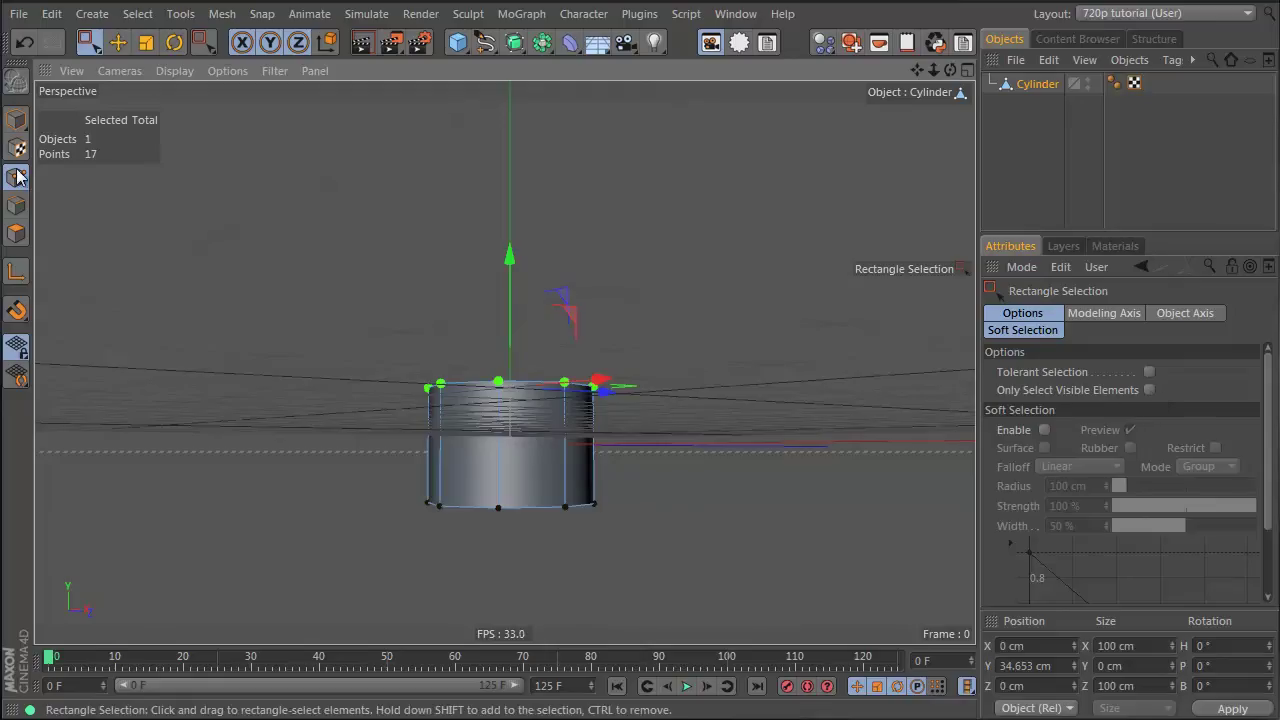
click(98, 50)
click(157, 76)
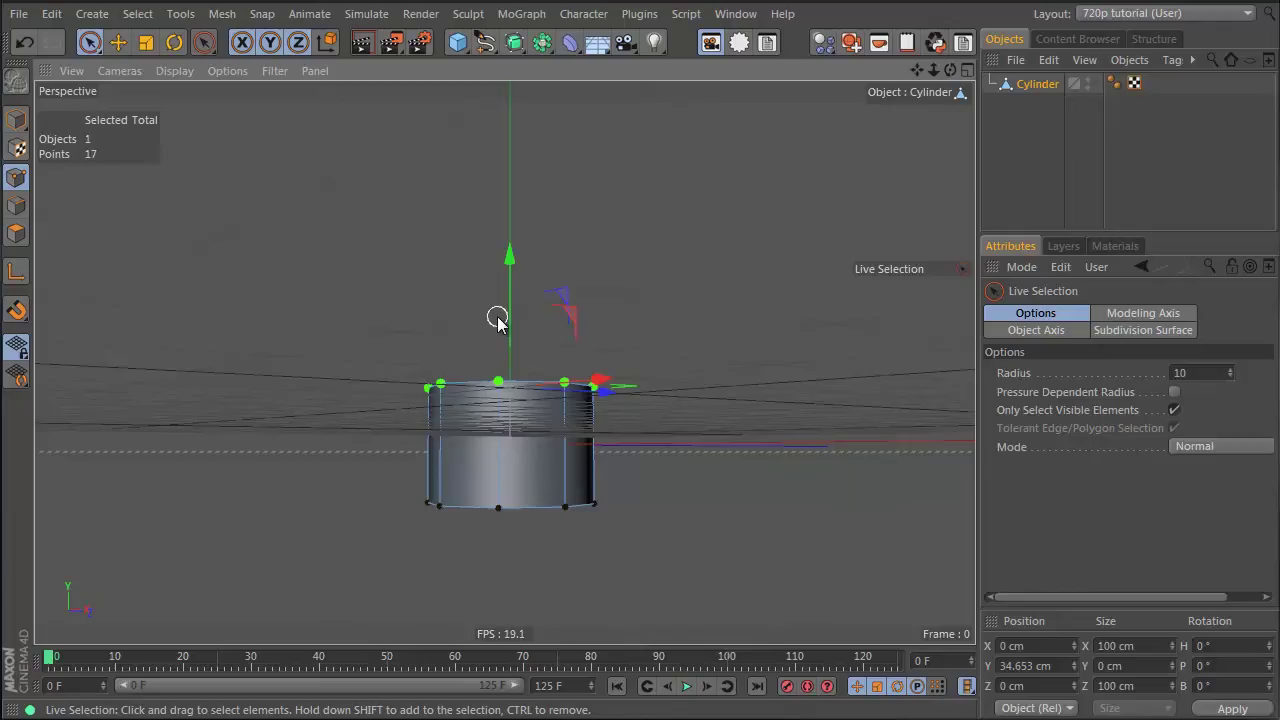
Activate the Knife tool for the cylinder and examine its available cutting modes, leaving it on Loop
right_click(607, 231)
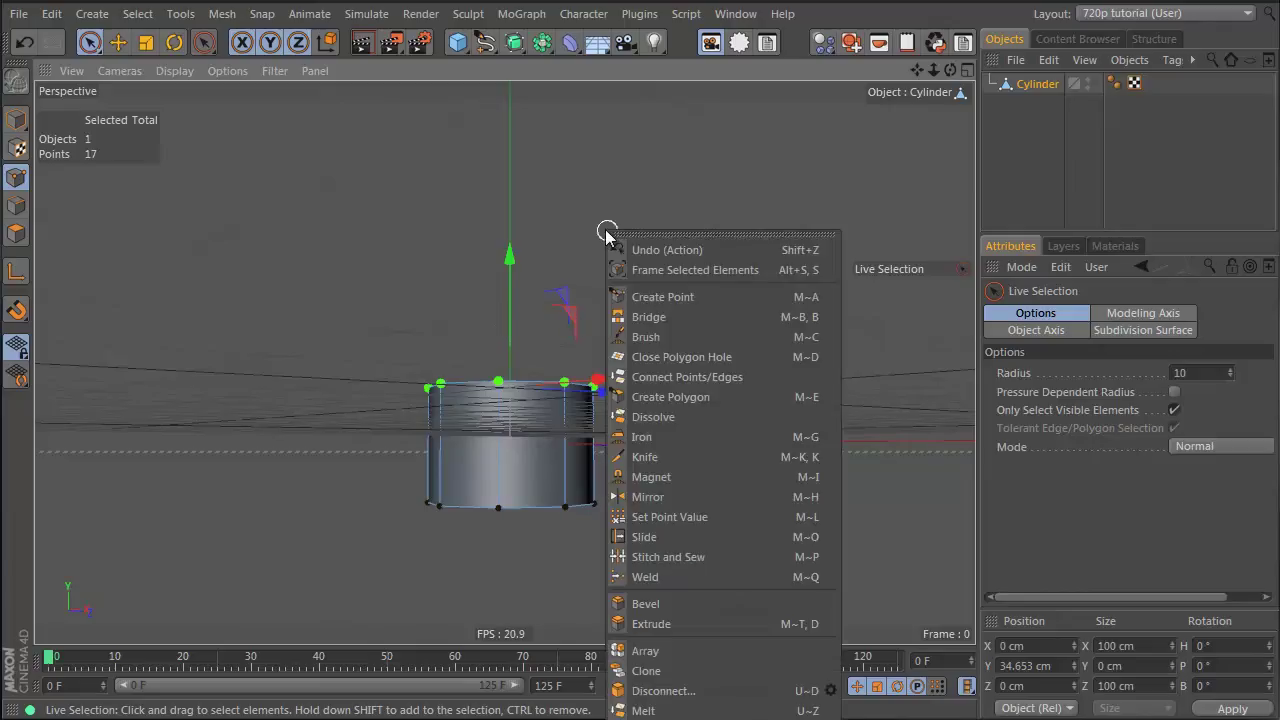
click(705, 456)
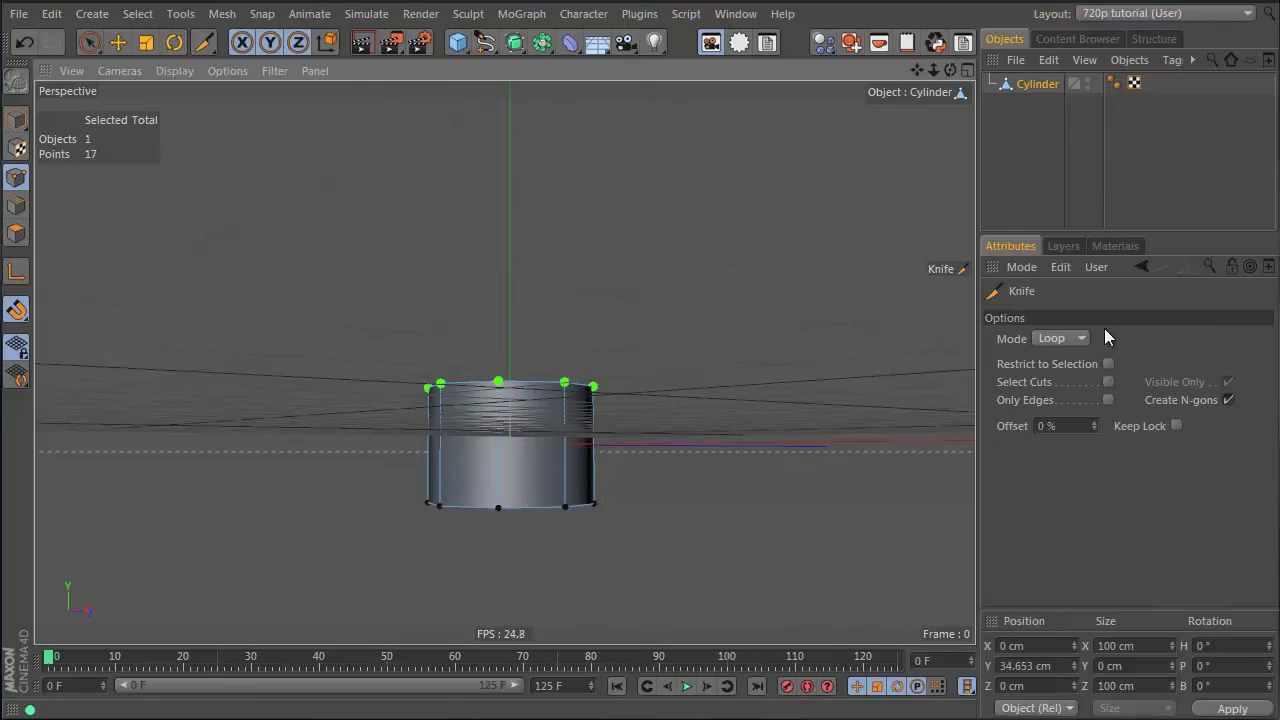
click(1080, 340)
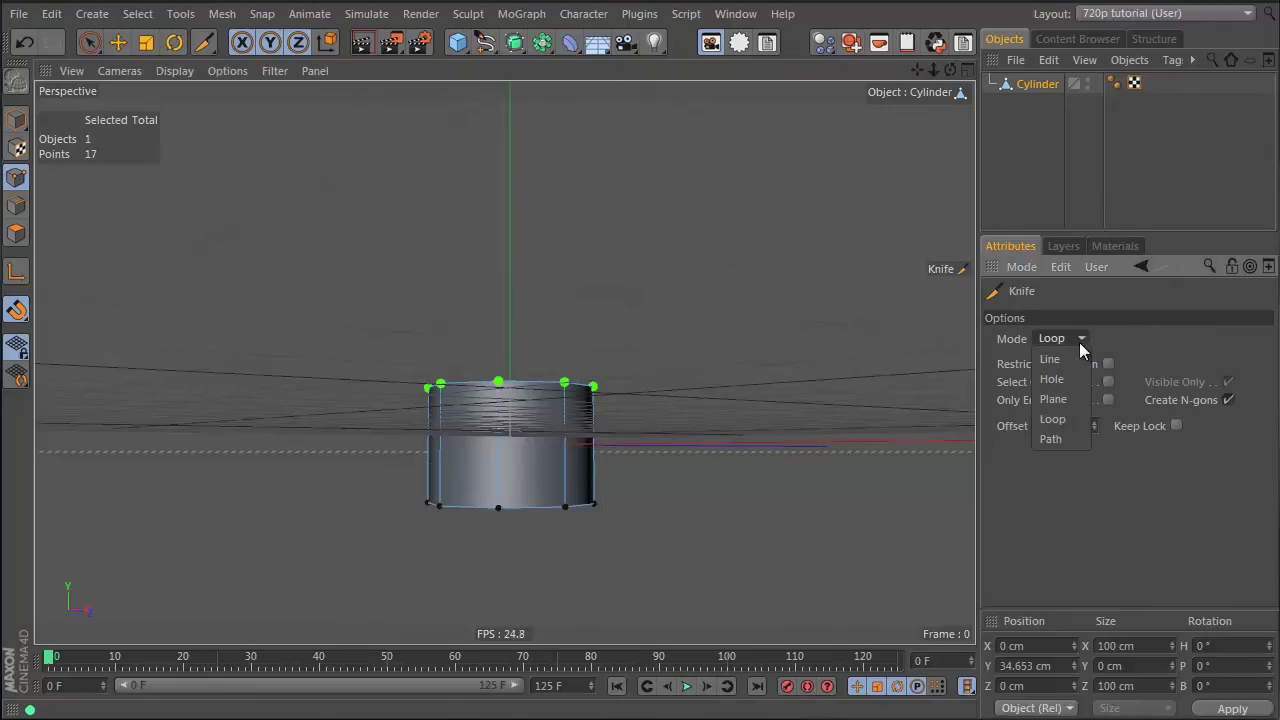
click(1138, 336)
mouse_move(563, 455)
alt+mouse_down()
mouse_move(560, 546)
mouse_move(577, 438)
alt+mouse_up()
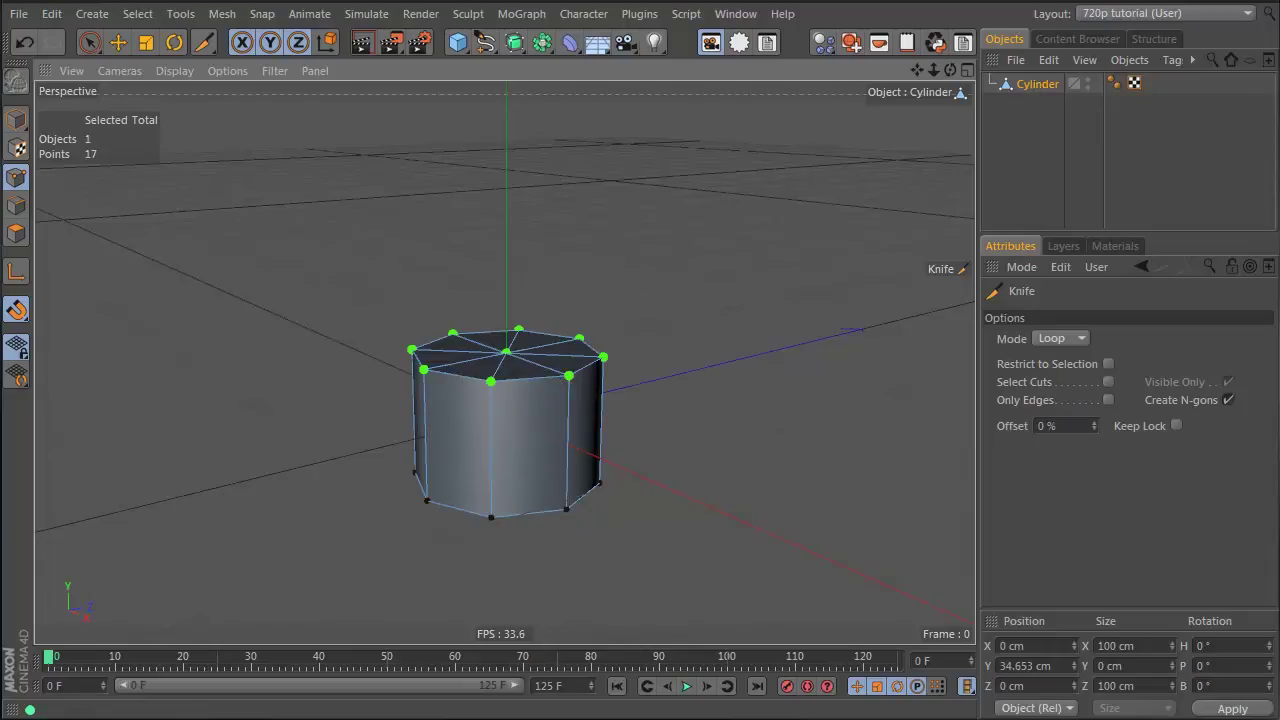
click(18, 14)
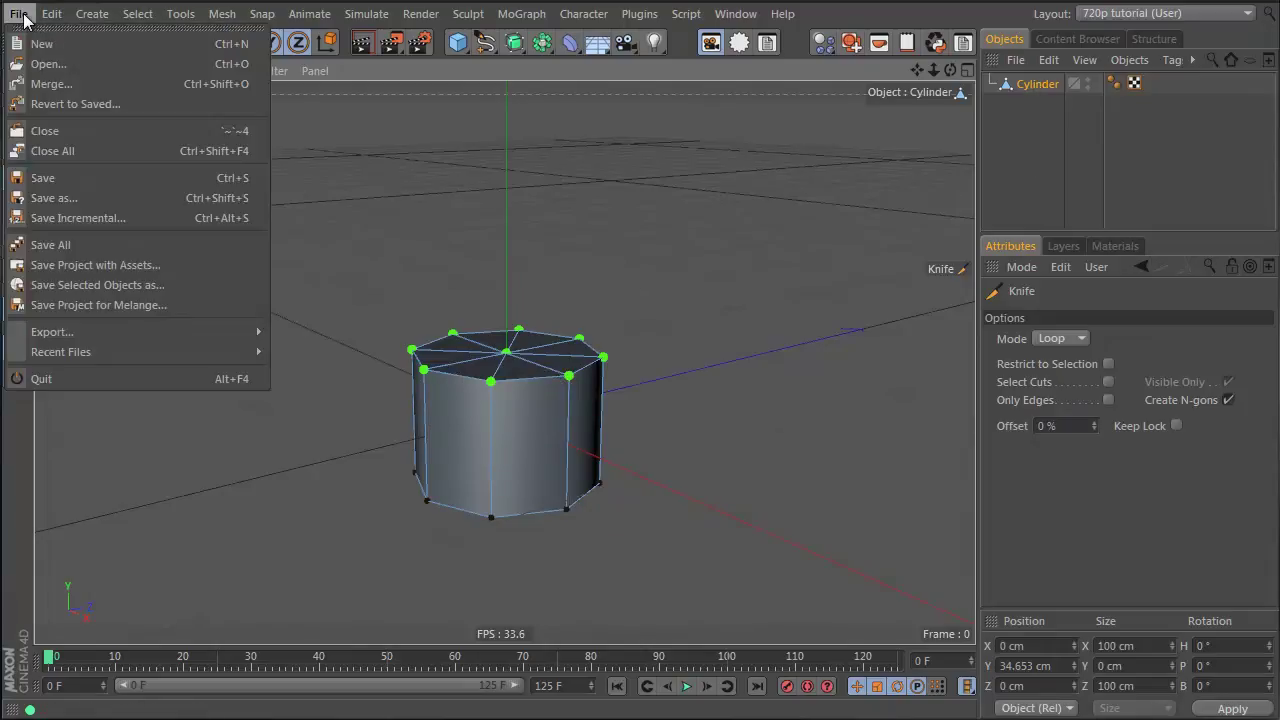
click(19, 14)
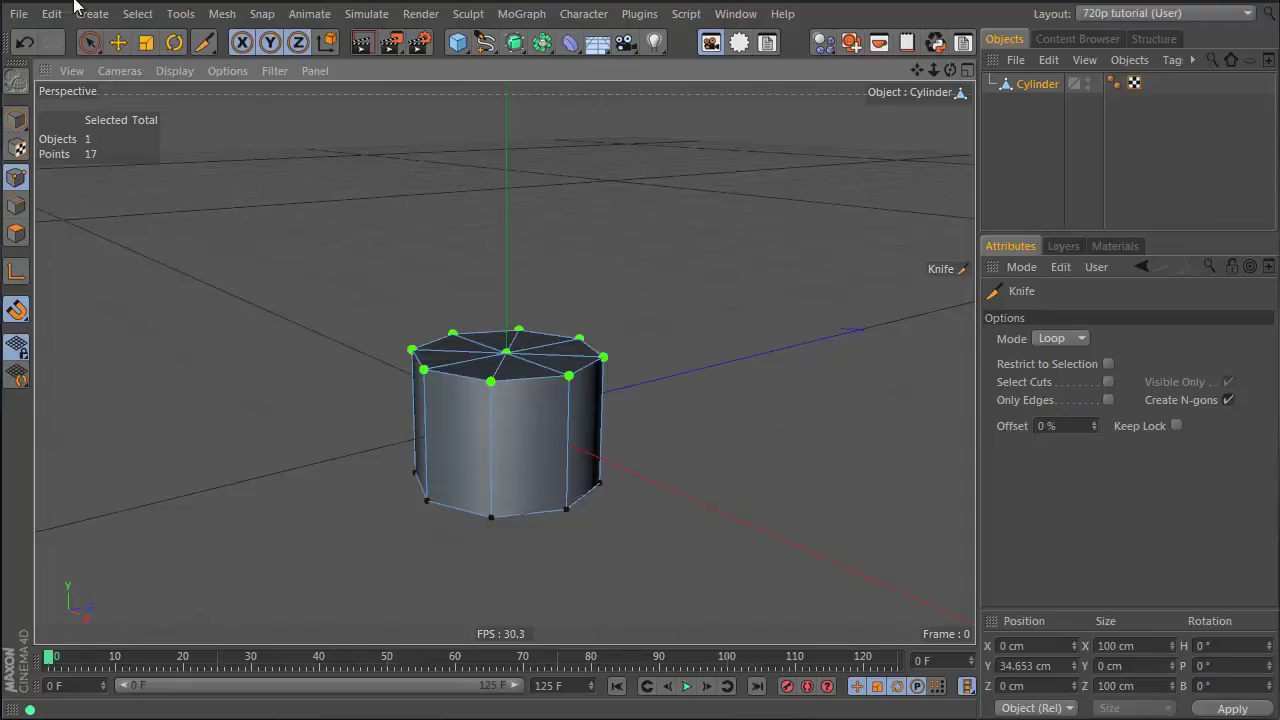
click(18, 13)
click(262, 2)
click(1114, 246)
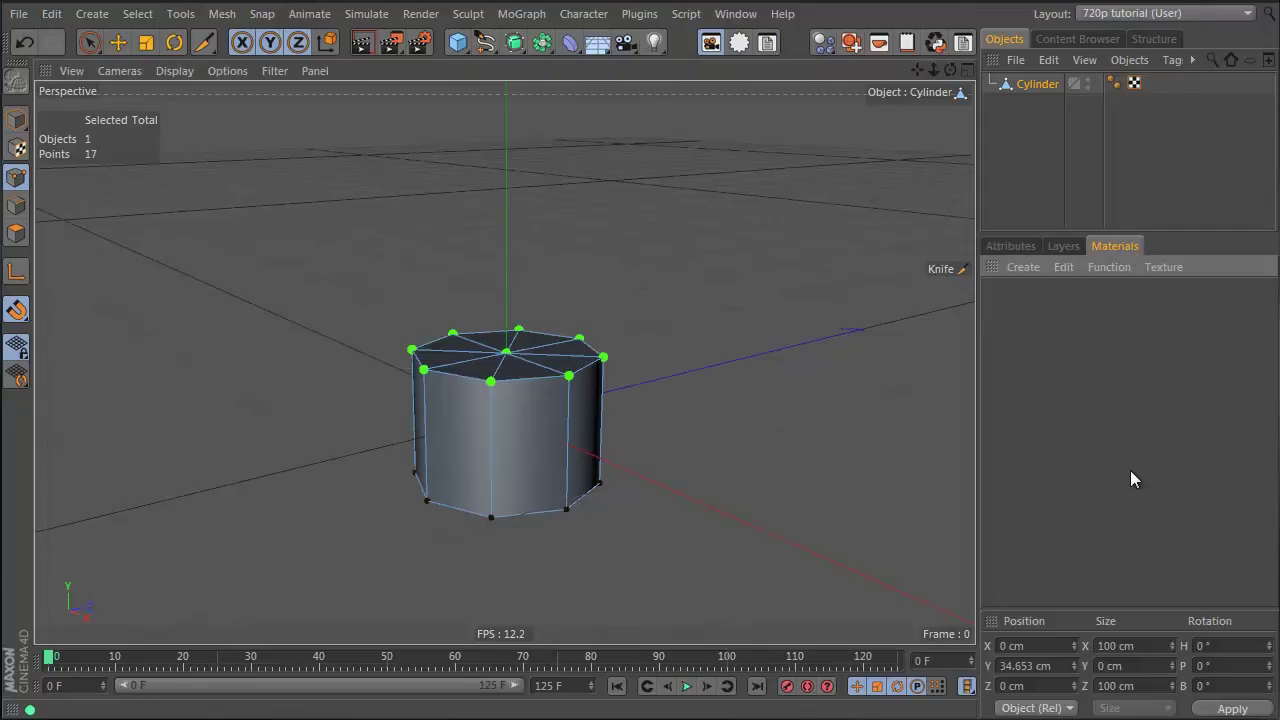
click(1010, 246)
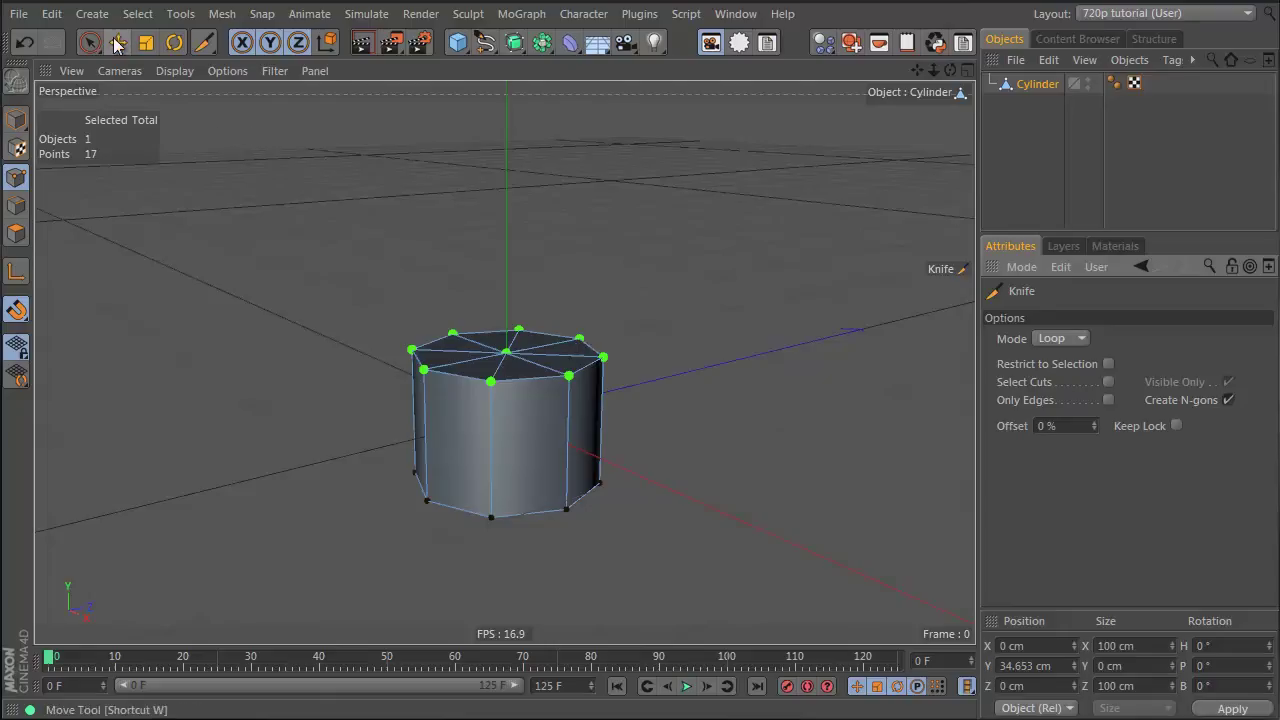
Replace the Knife tool with Rectangle Selection and change it to Live Selection
mouse_move(88, 50)
mouse_down()
mouse_move(172, 54)
mouse_move(213, 86)
mouse_move(128, 106)
mouse_up()
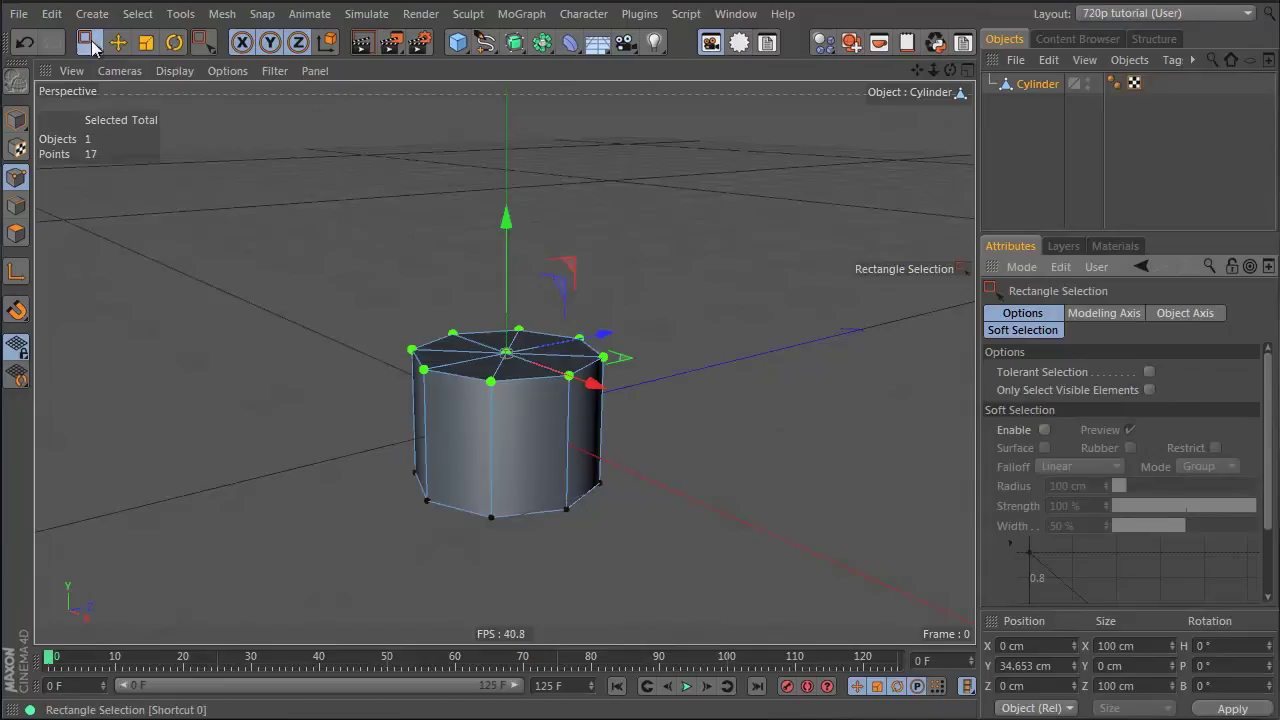
drag(88, 41, 160, 68)
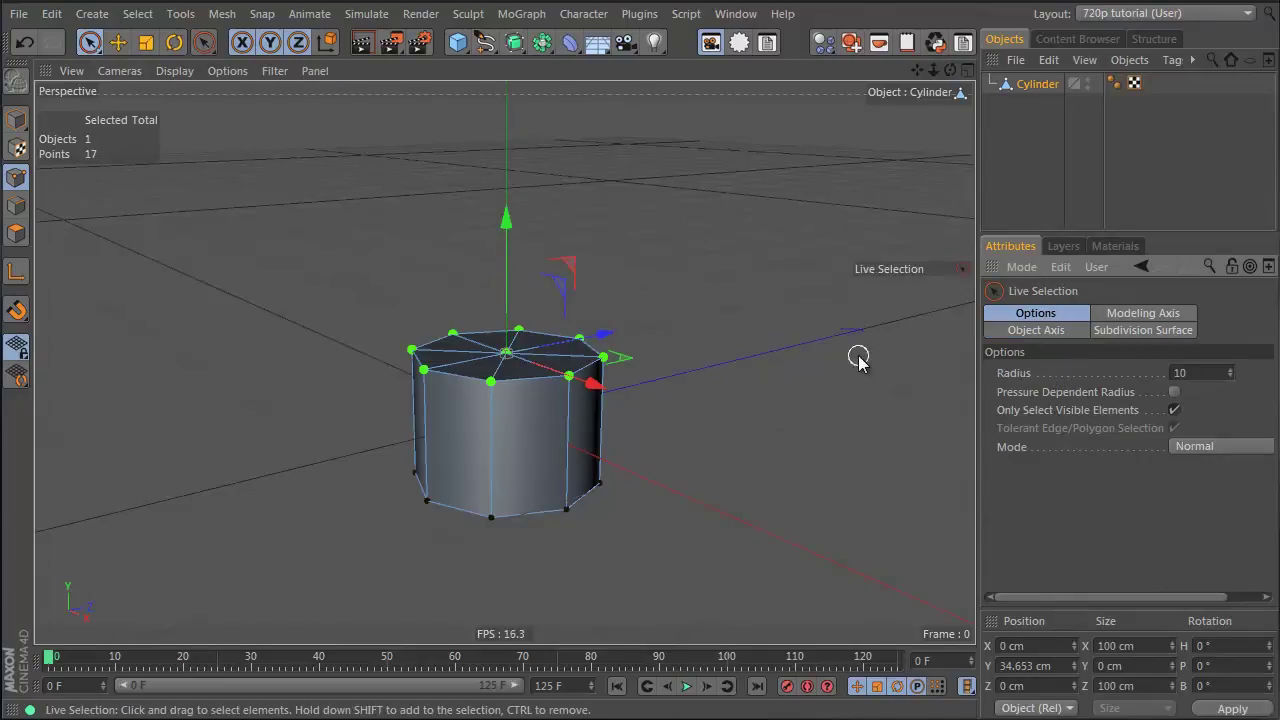
Examine the Output and Anti-Aliasing pages of the render settings and close them
key(ctrl+b)
drag(849, 384, 601, 91)
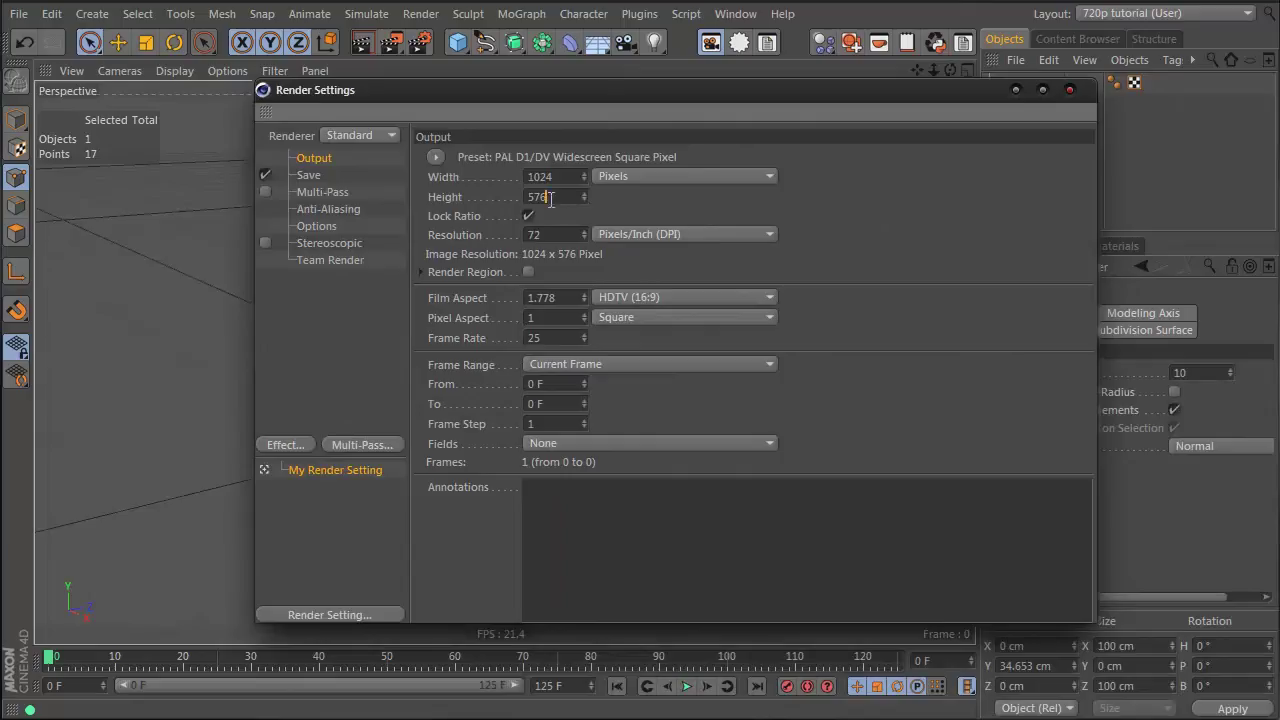
click(309, 212)
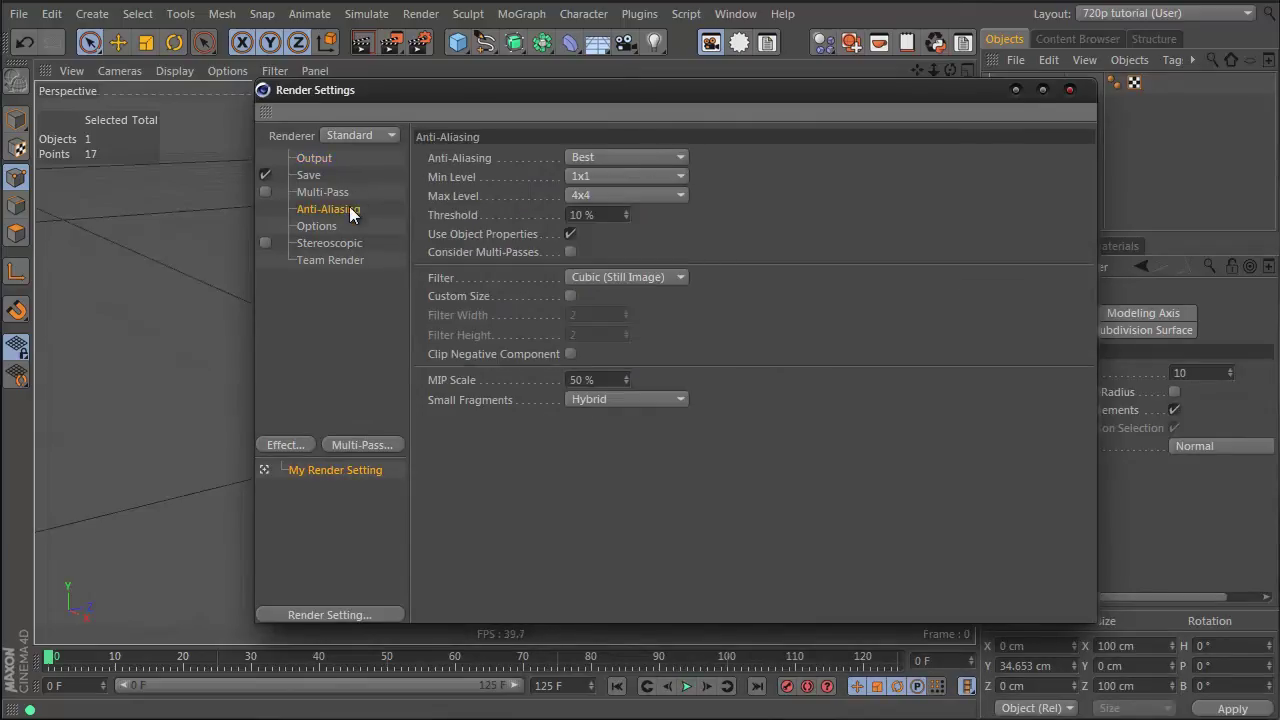
click(311, 175)
click(314, 159)
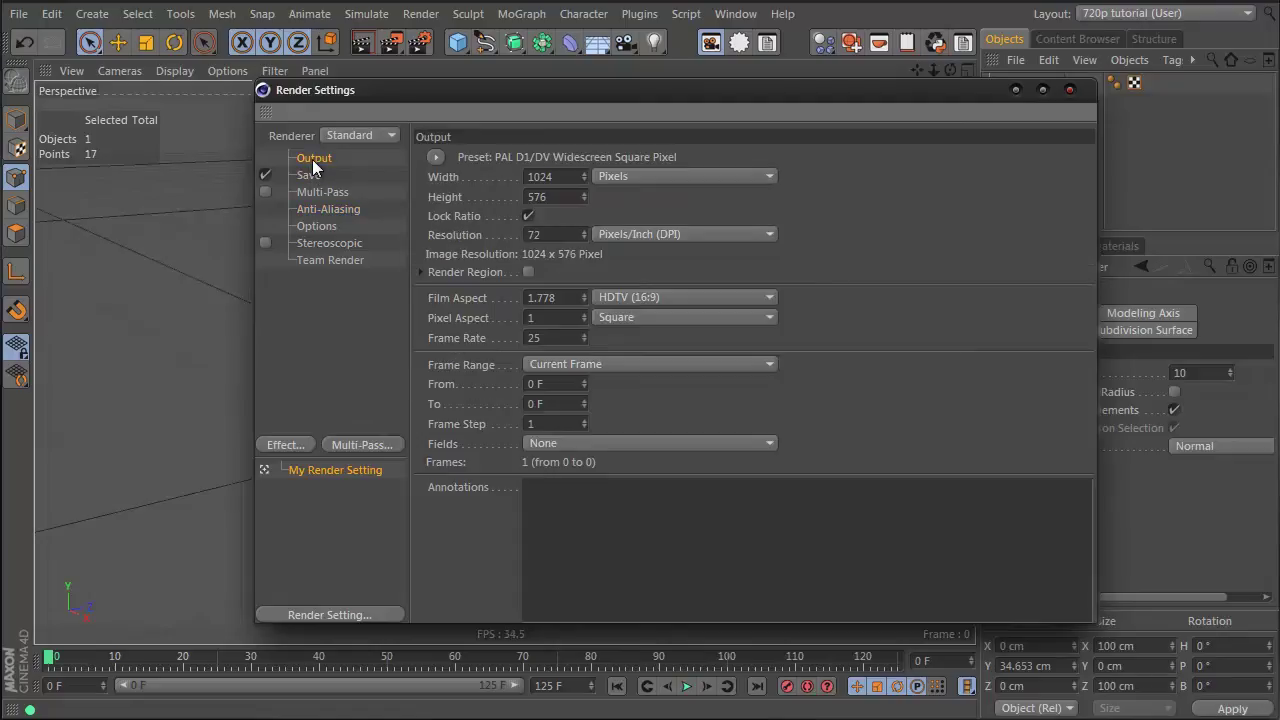
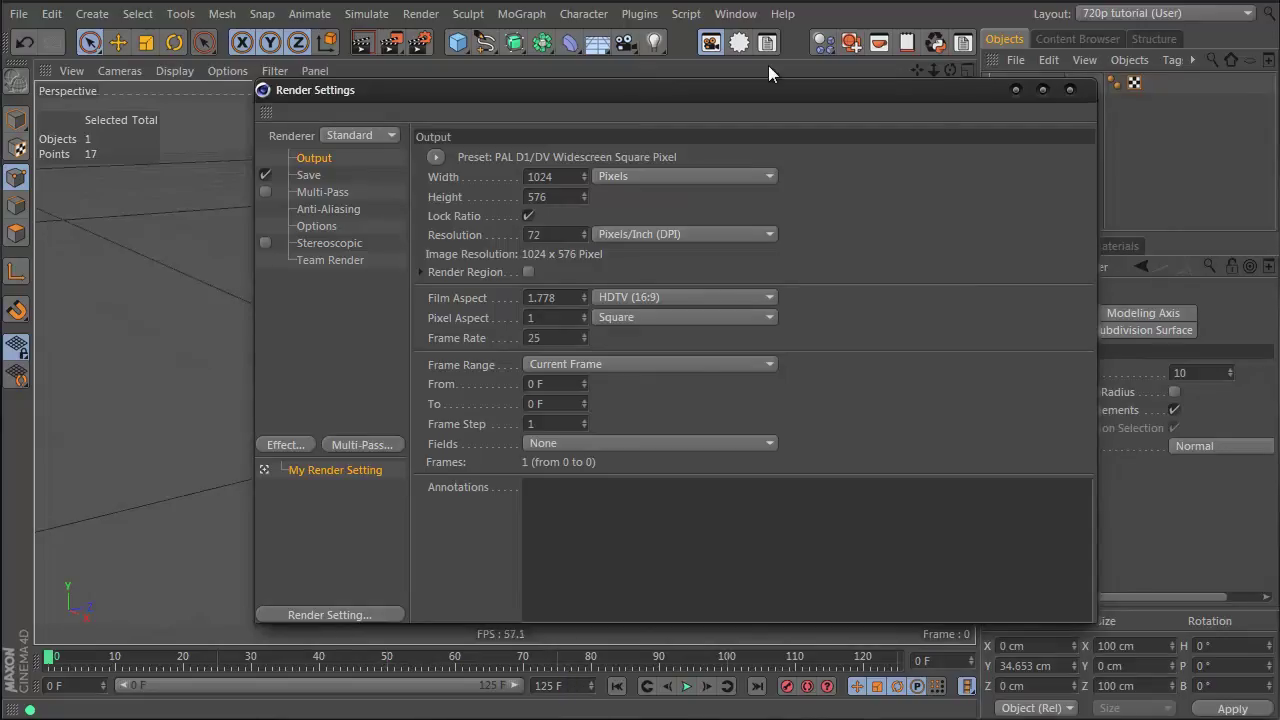
click(1070, 90)
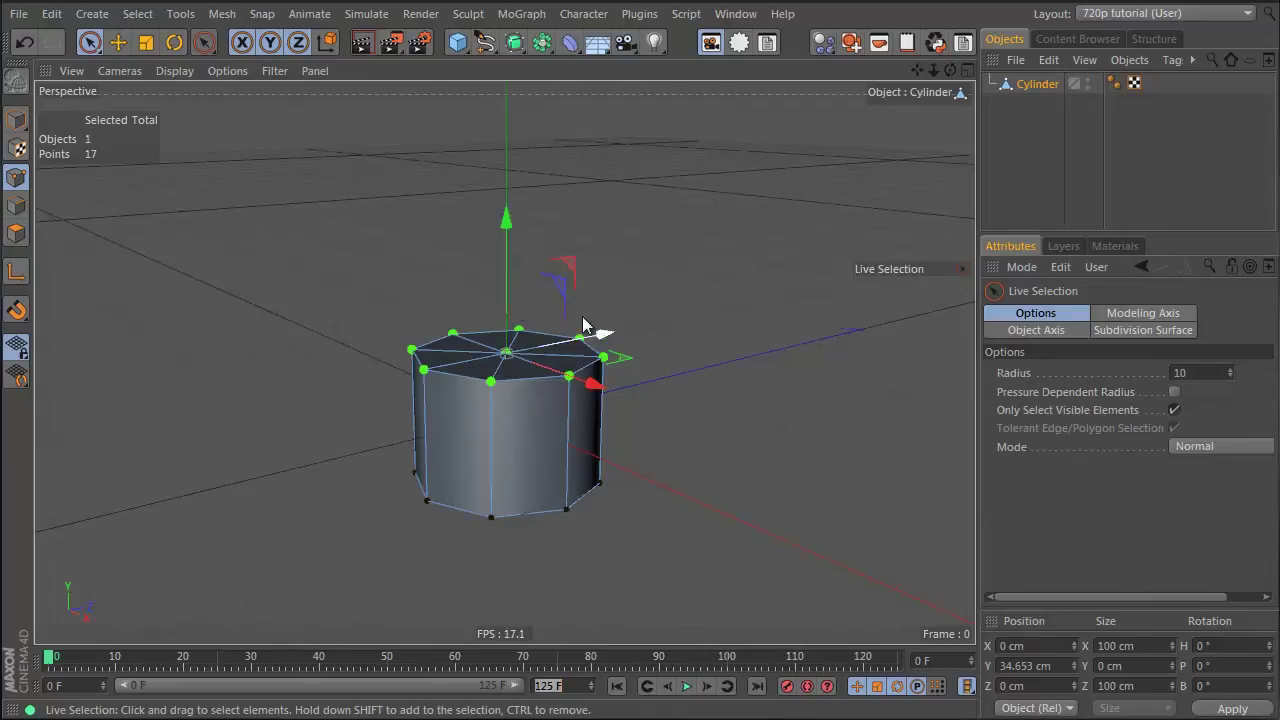
Scale the cylinder's selected upper cap points inward to 30 cm across
alt+drag(480, 378, 458, 304)
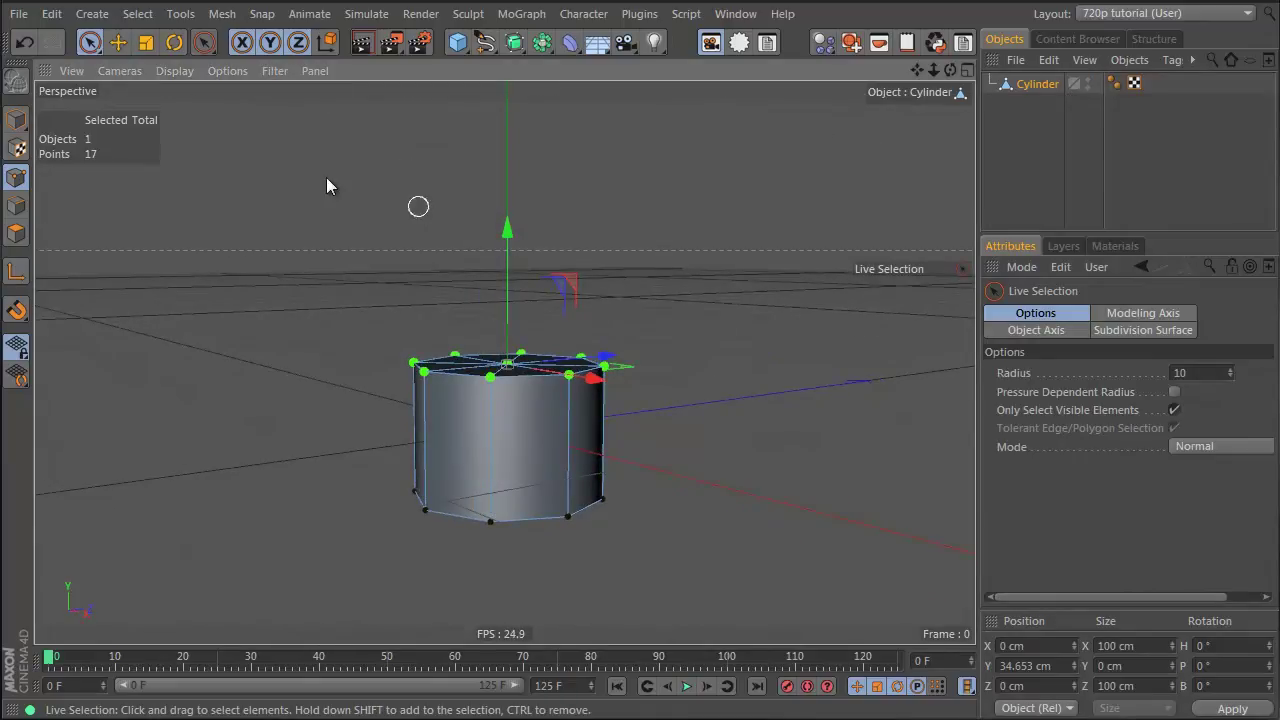
click(147, 44)
drag(729, 275, 116, 332)
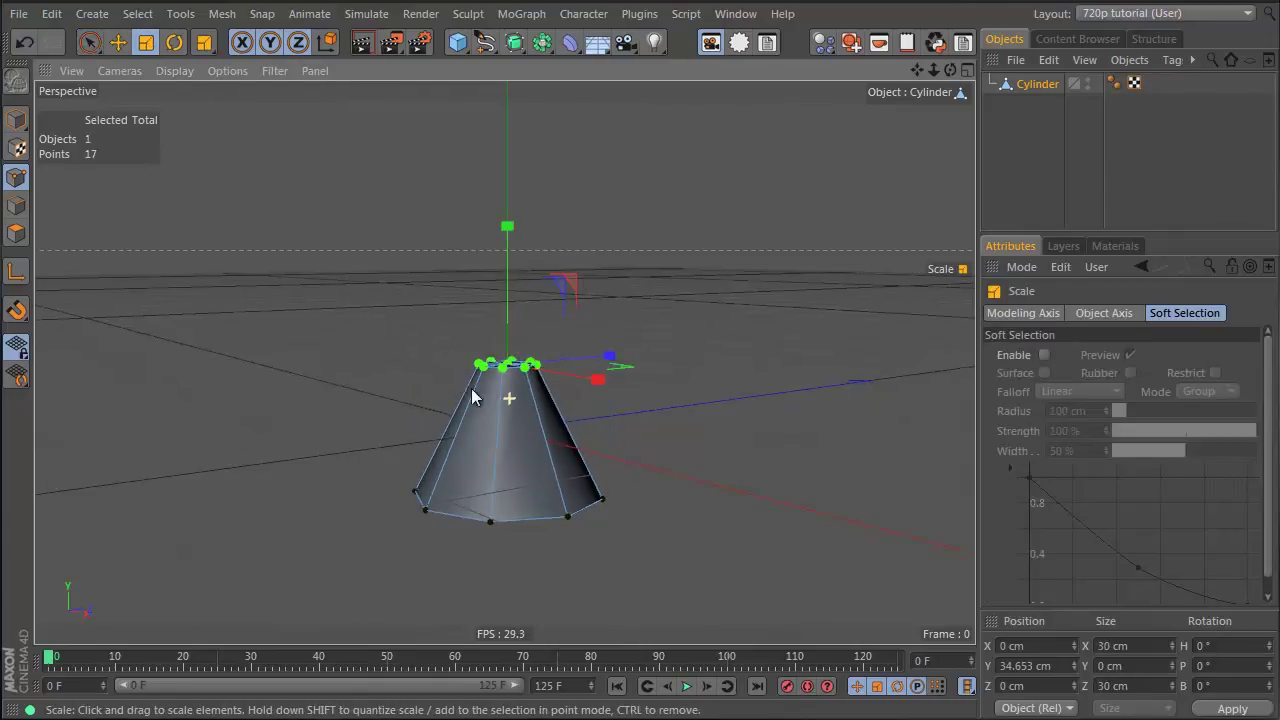
Lower the upper cap points to a height of about 26.4 cm and return to Model mode
alt+drag(470, 390, 490, 345)
key(e)
drag(510, 283, 511, 296)
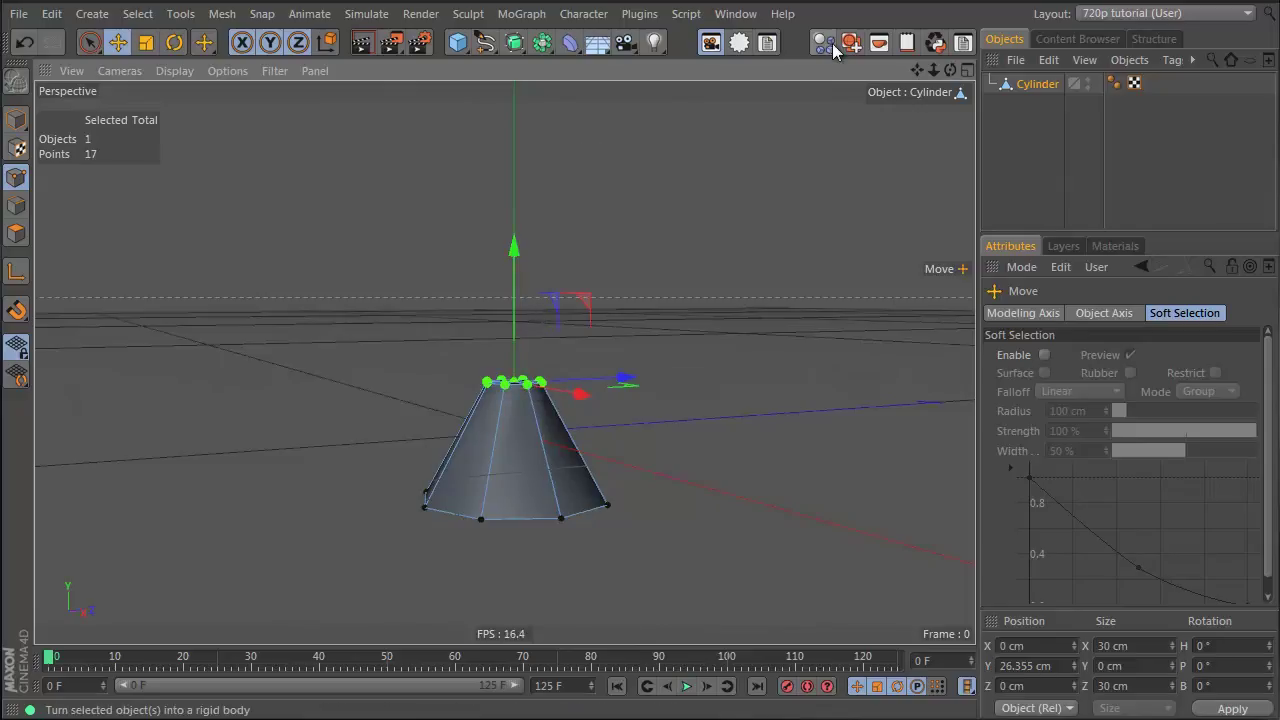
click(15, 119)
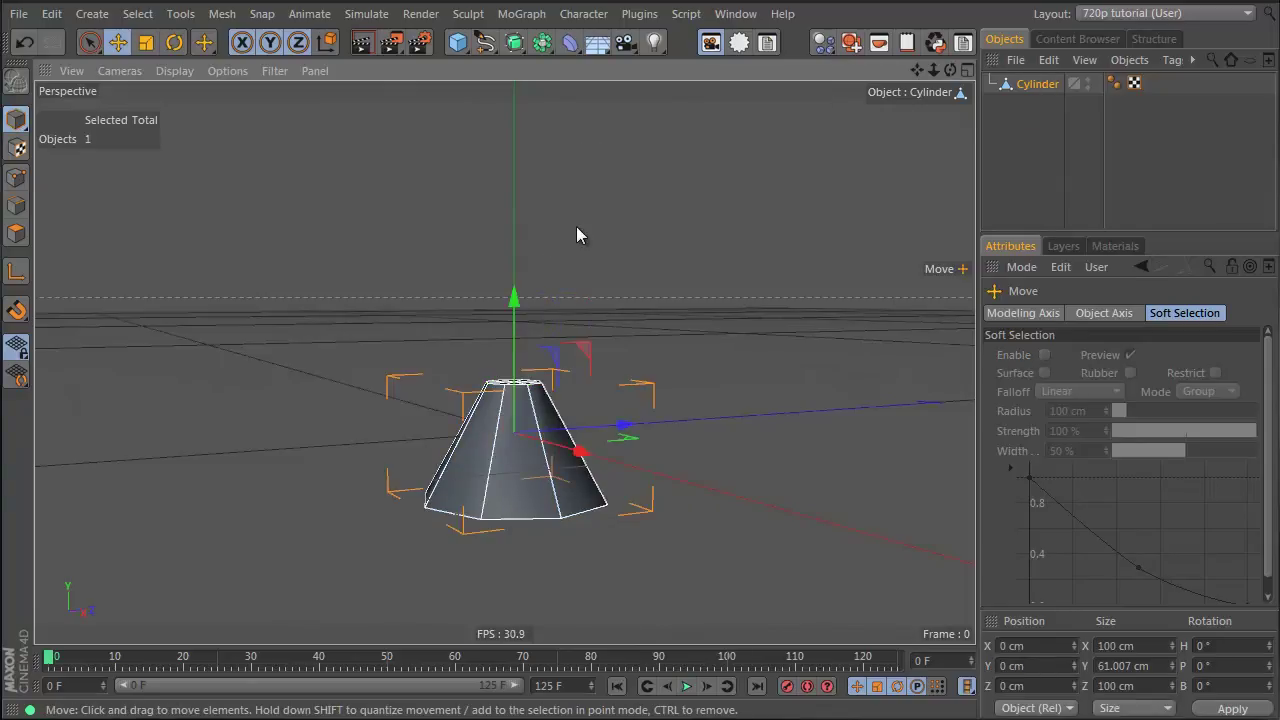
Try stacking two duplicates of the tapered cylinder above the original, and undo both copies
ctrl+drag(512, 310, 527, 90)
alt+drag(549, 218, 423, 246)
alt+middle_drag(506, 320, 494, 414)
alt+drag(538, 382, 620, 359)
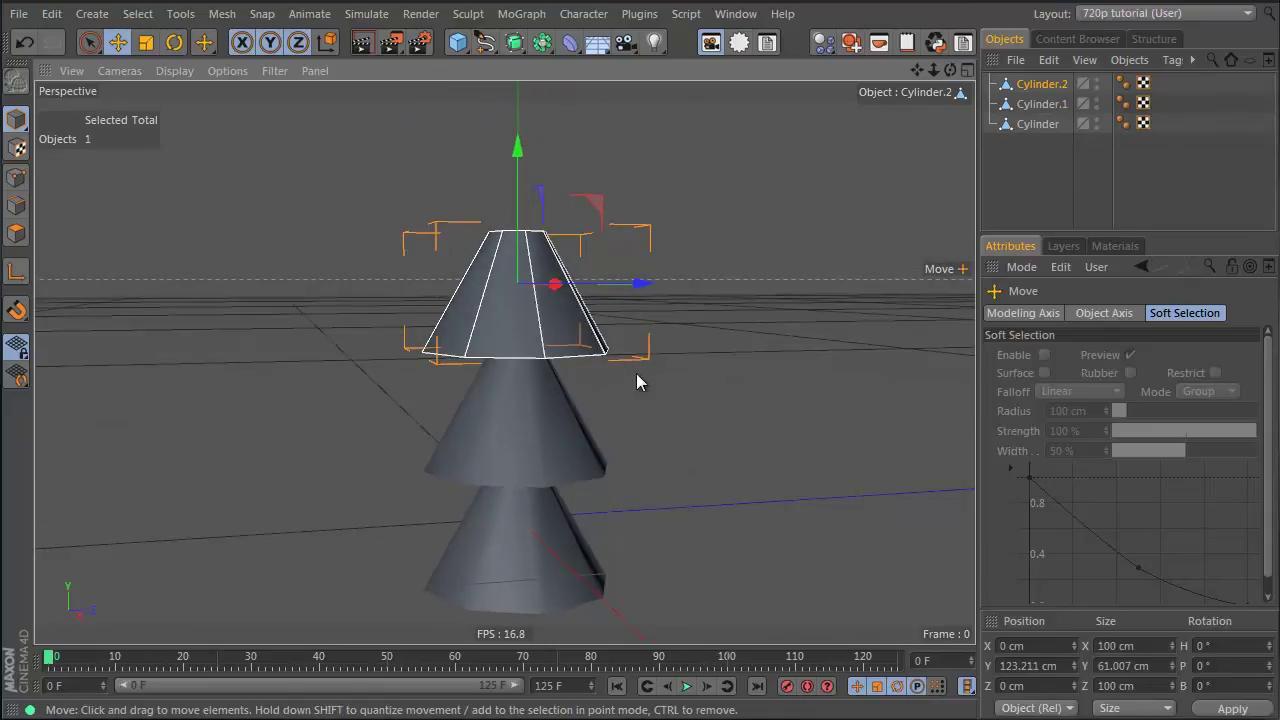
key(ctrl+z)
key(ctrl+z)
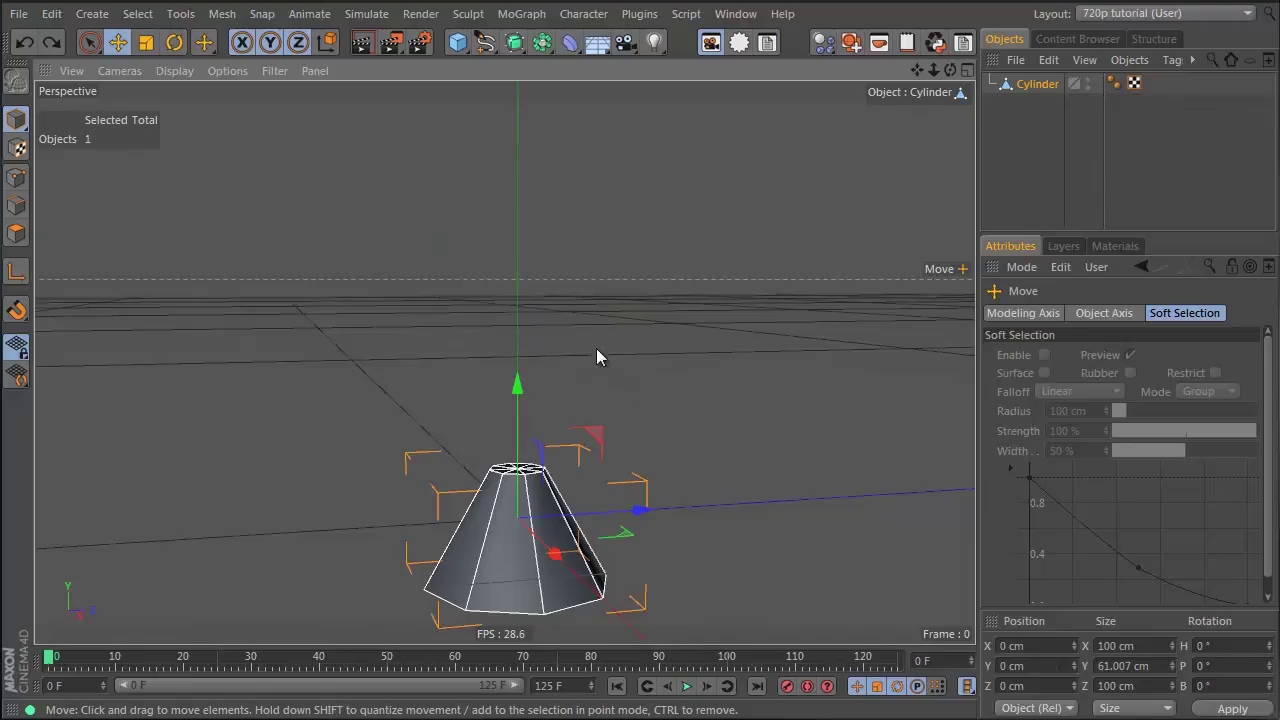
Add a Cloner as the parent of the tapered cylinder and set its per-step Y position to 59 cm
click(521, 14)
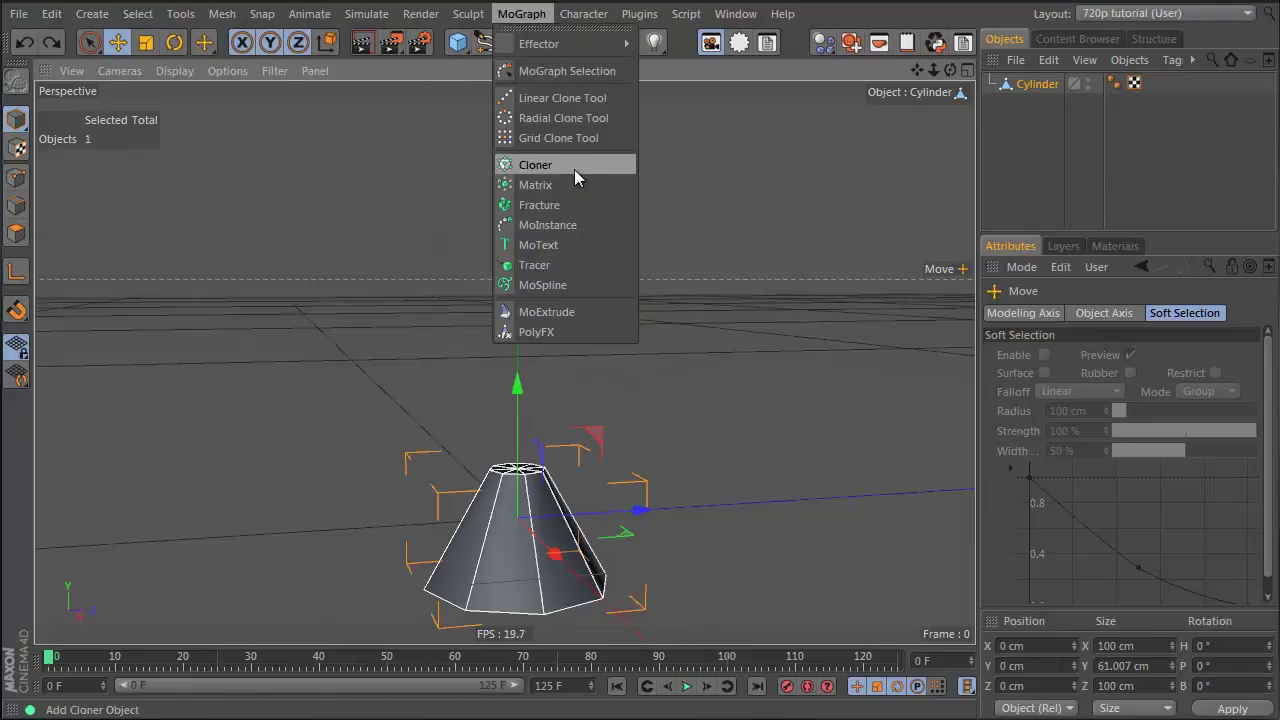
click(574, 166)
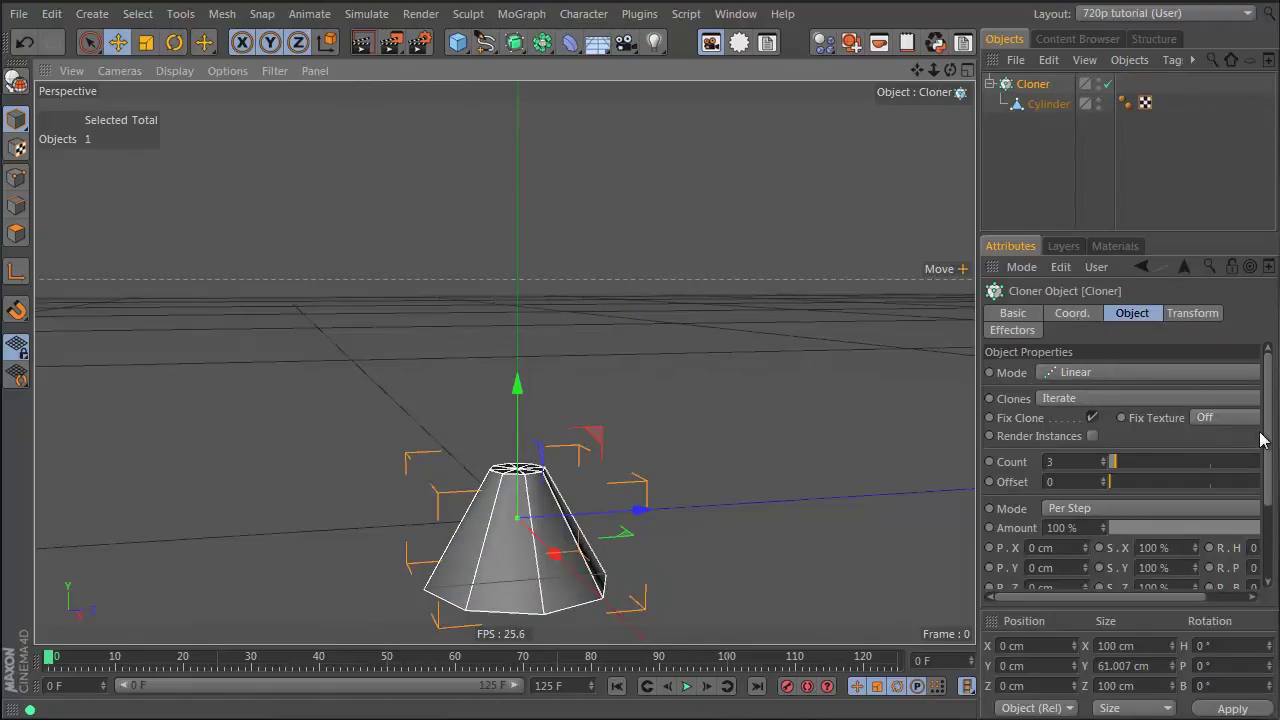
scroll(1268, 441, down, 2)
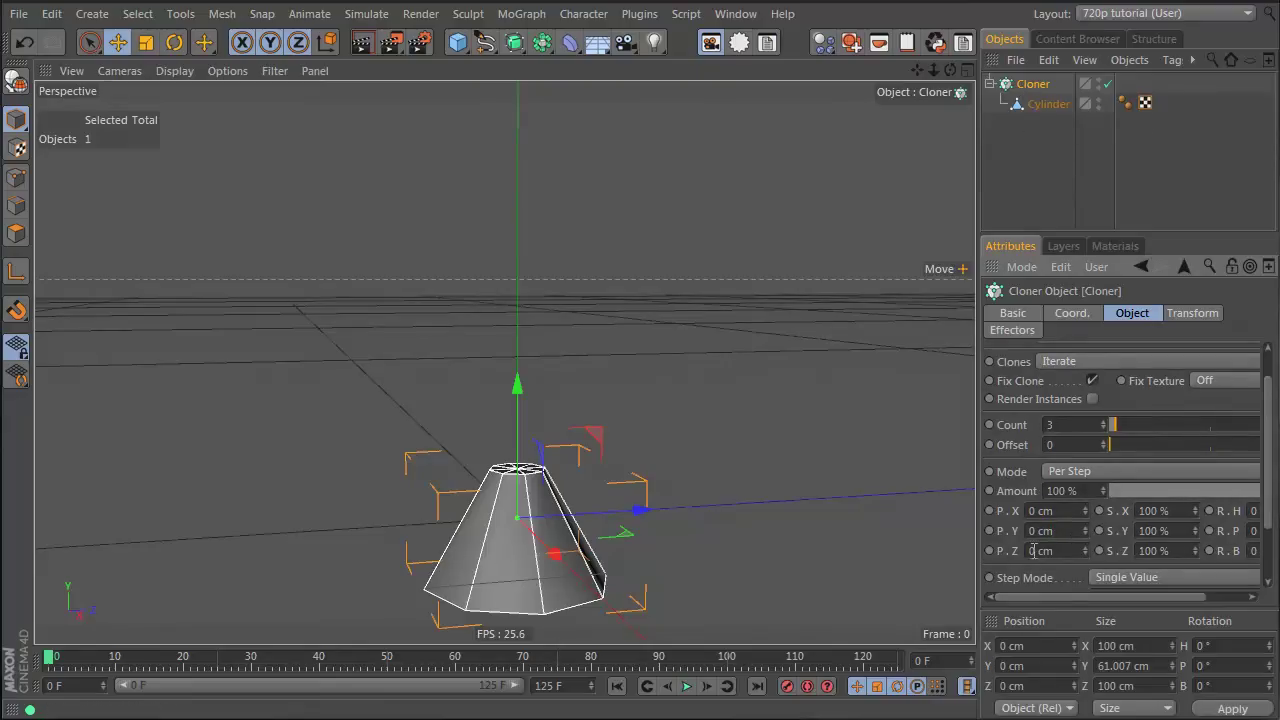
drag(1088, 528, 1086, 533)
alt+drag(503, 483, 503, 429)
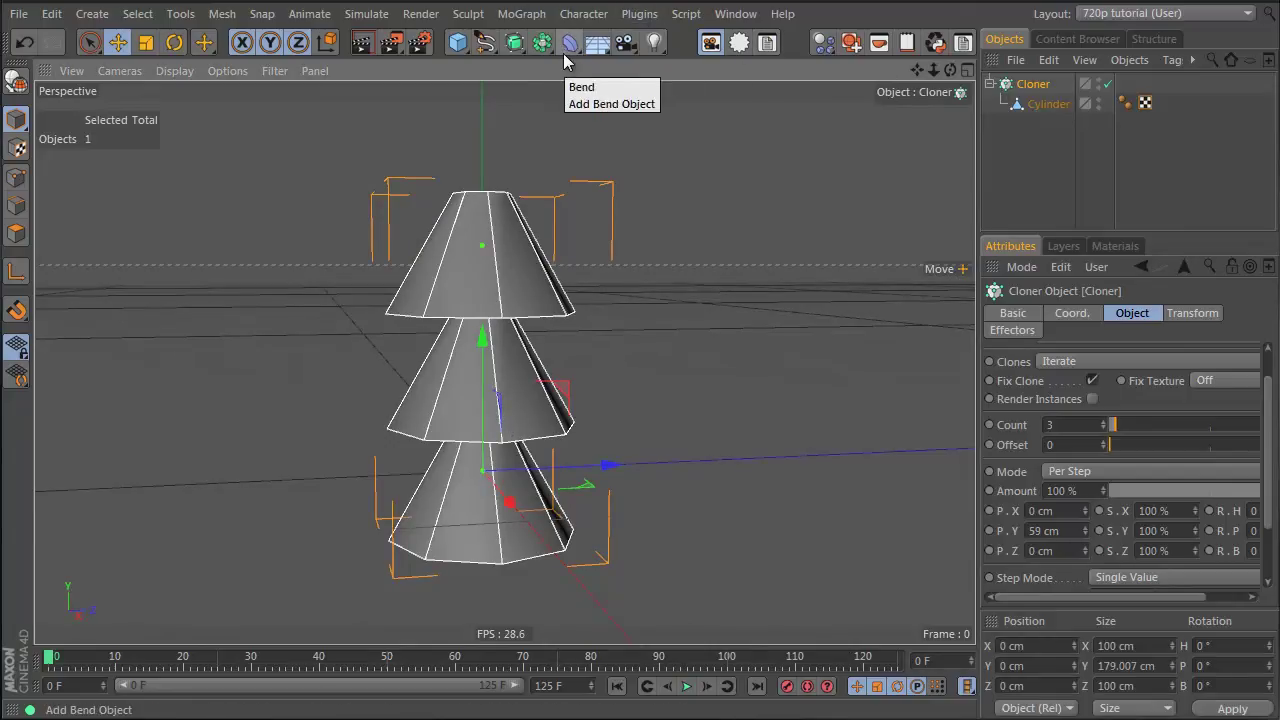
Add a Taper deformer sized to the cloned stack and move it out of the Cloner to sit above it in the hierarchy
drag(568, 44, 1105, 72)
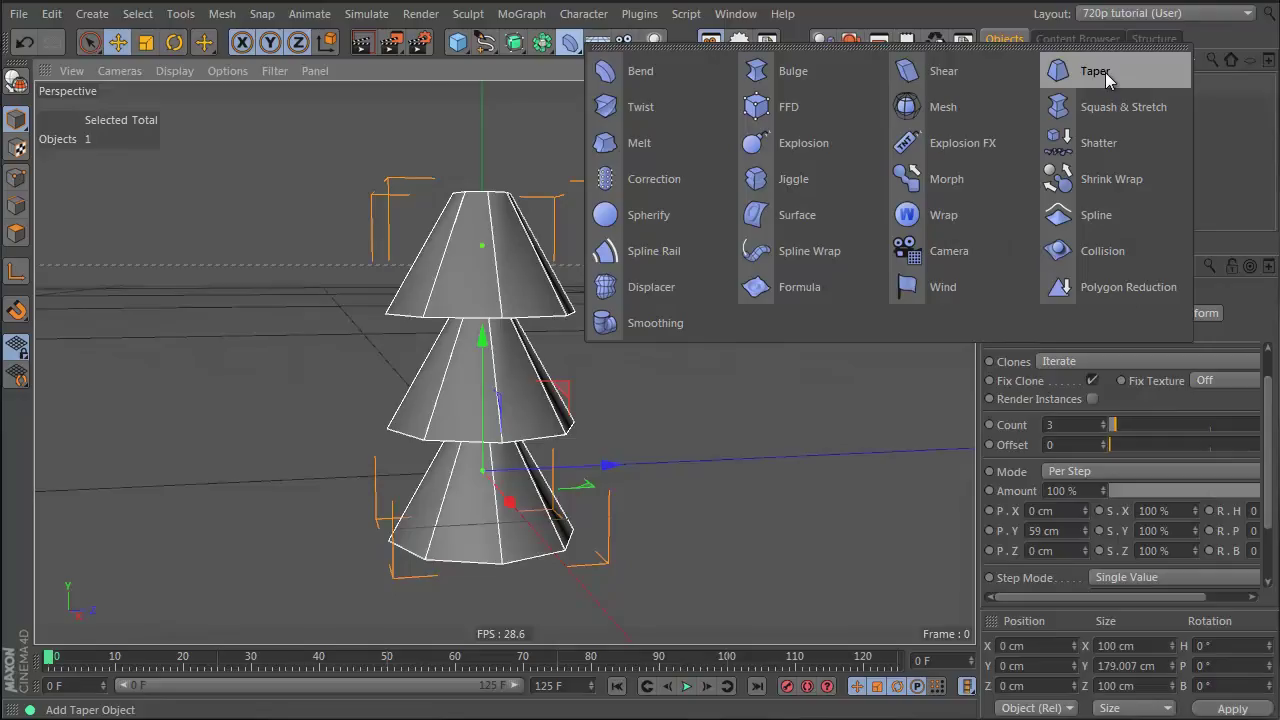
drag(1105, 72, 1105, 72)
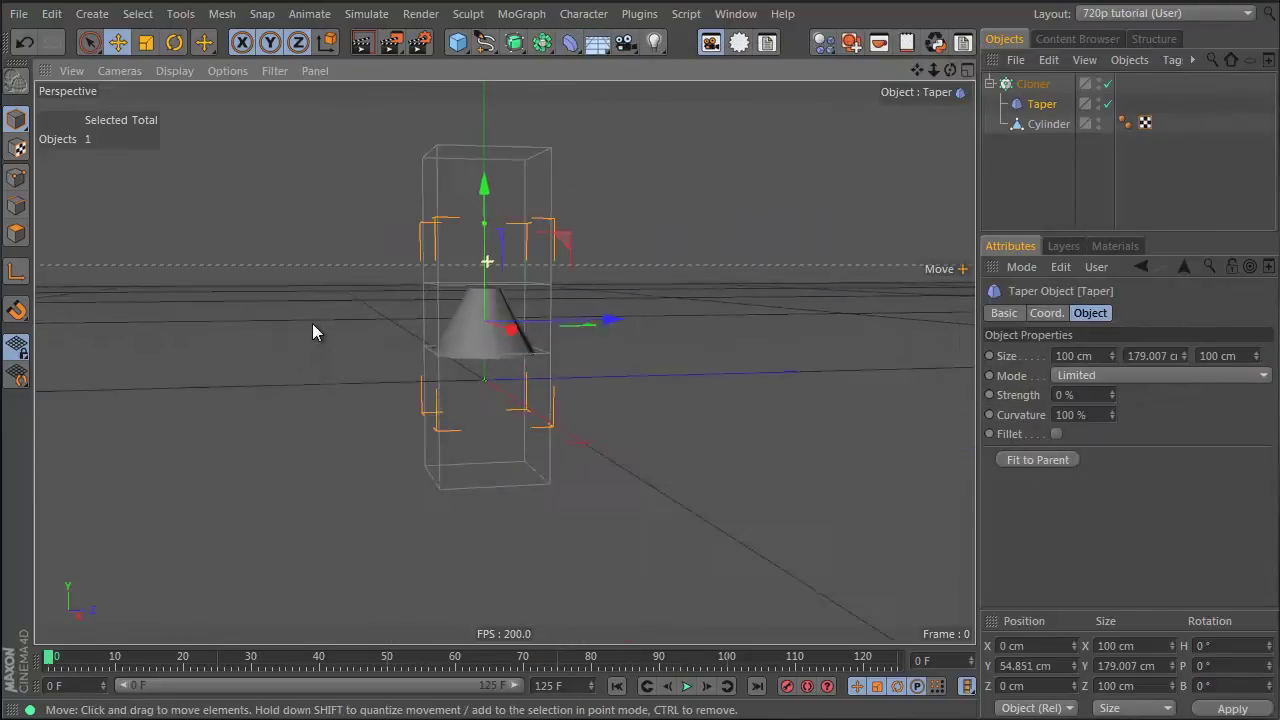
alt+right_drag(312, 323, 418, 301)
drag(1039, 106, 1035, 78)
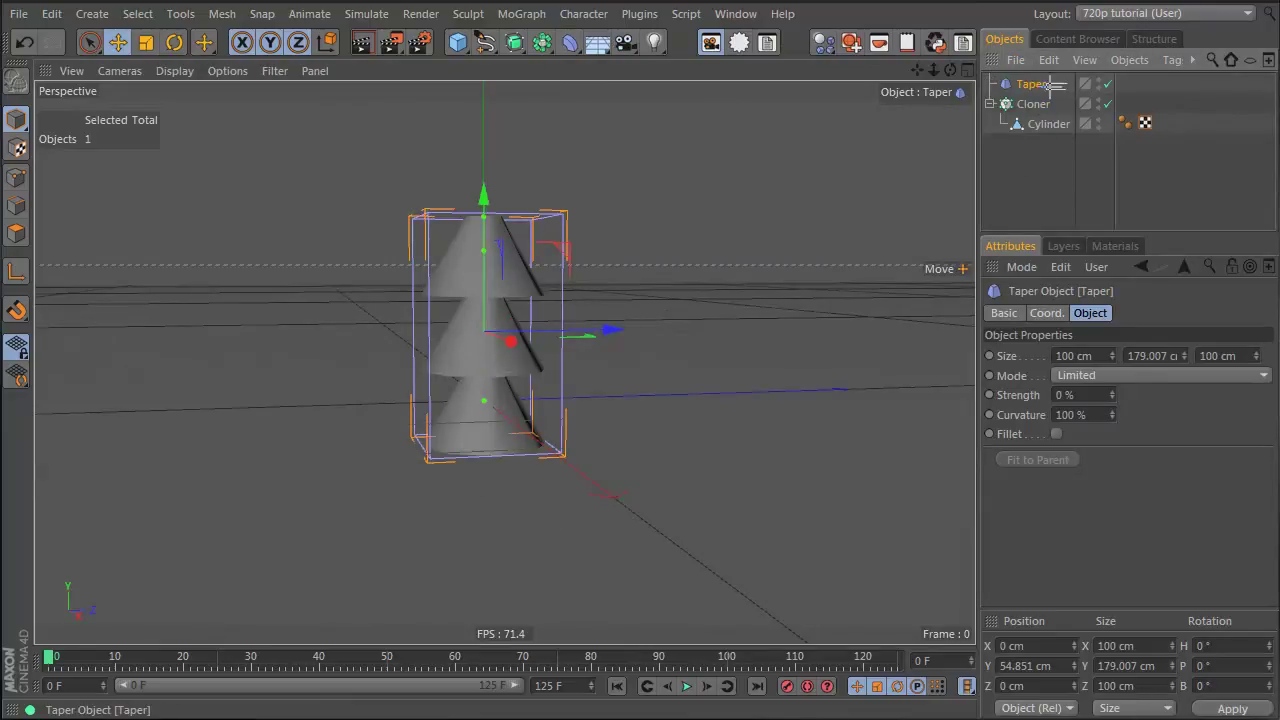
Group the Taper and the Cloner together under one null and compare the dimensions of the two objects
ctrl+click(1034, 106)
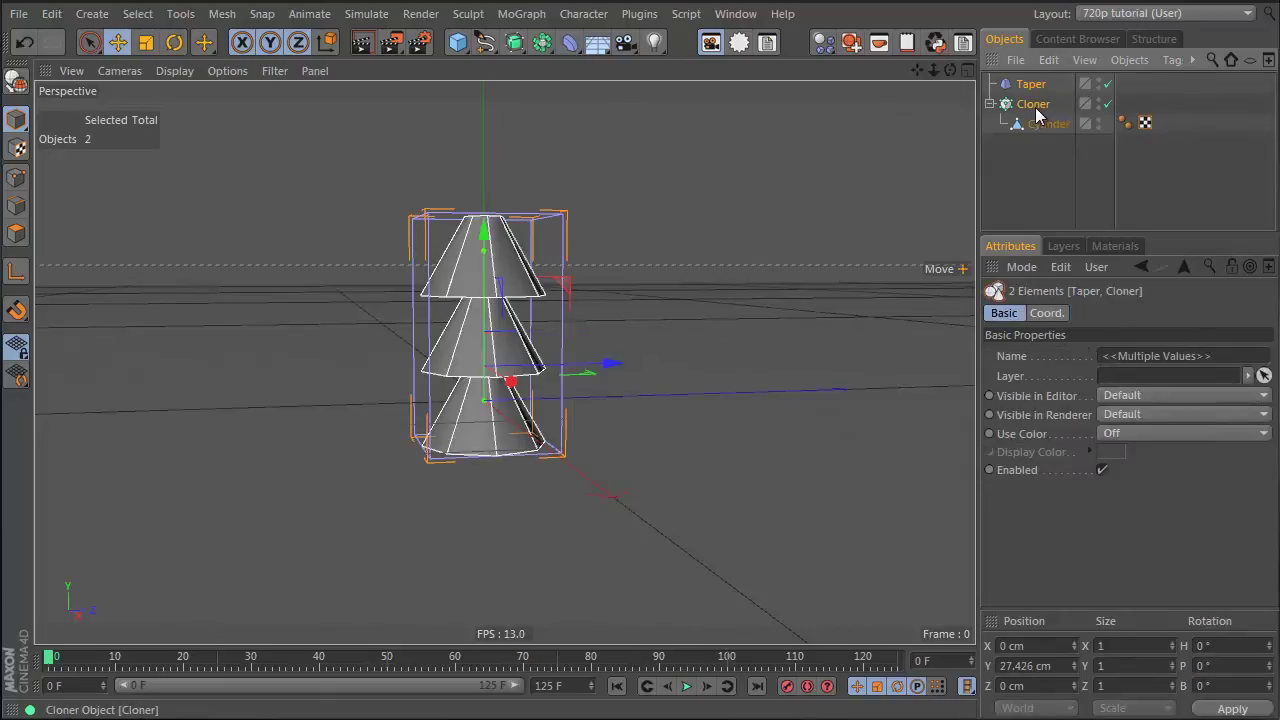
key(alt+g)
click(989, 83)
click(1036, 104)
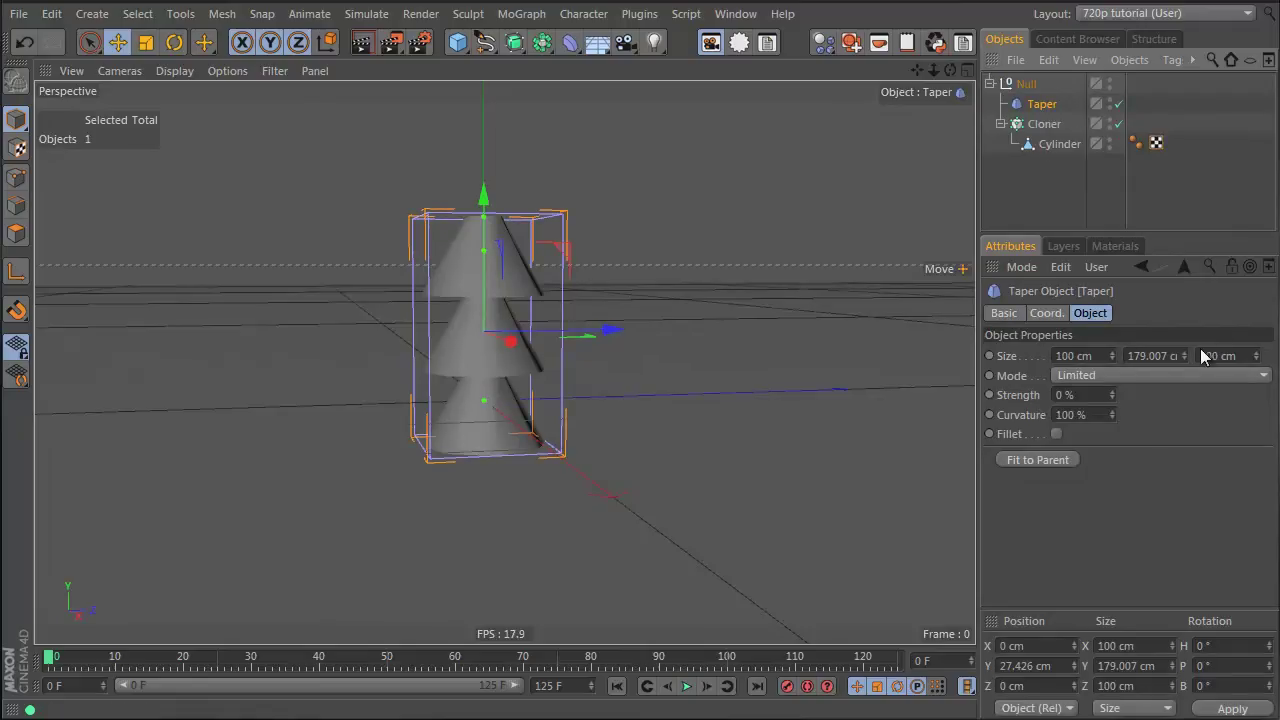
click(1044, 124)
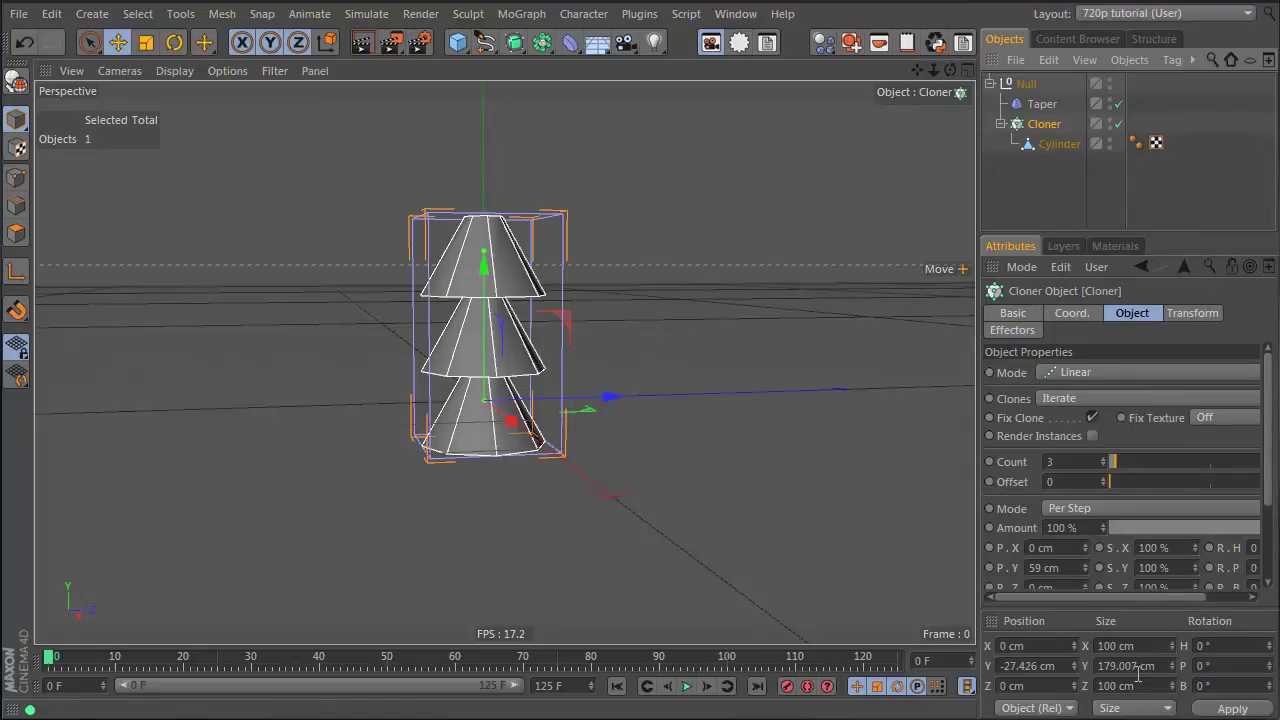
click(1043, 104)
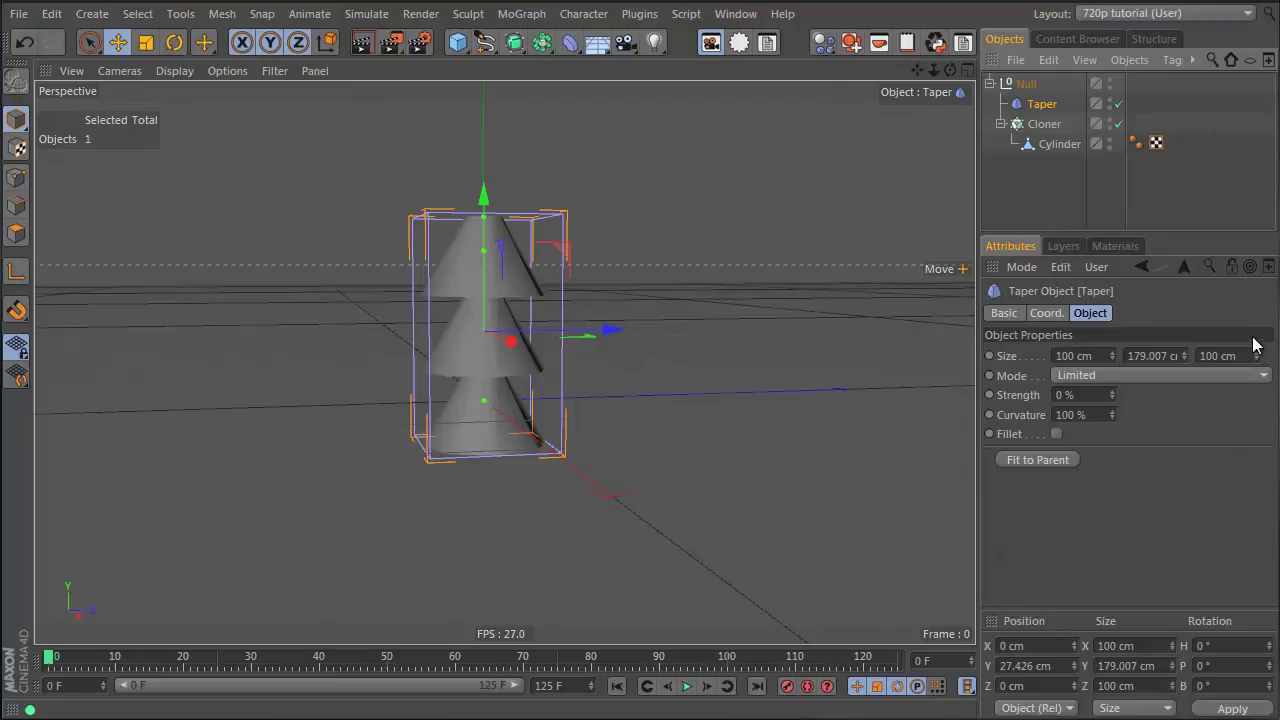
alt+right_drag(471, 234, 536, 243)
right_click(536, 243)
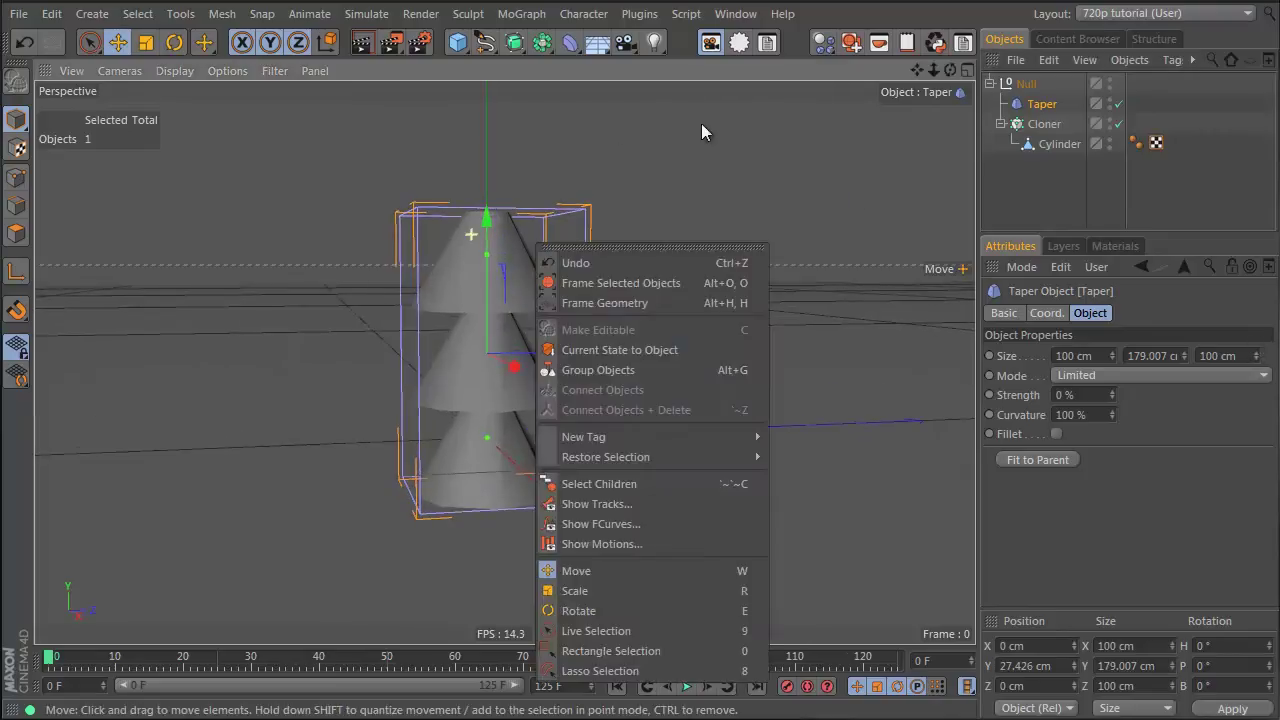
click(1082, 126)
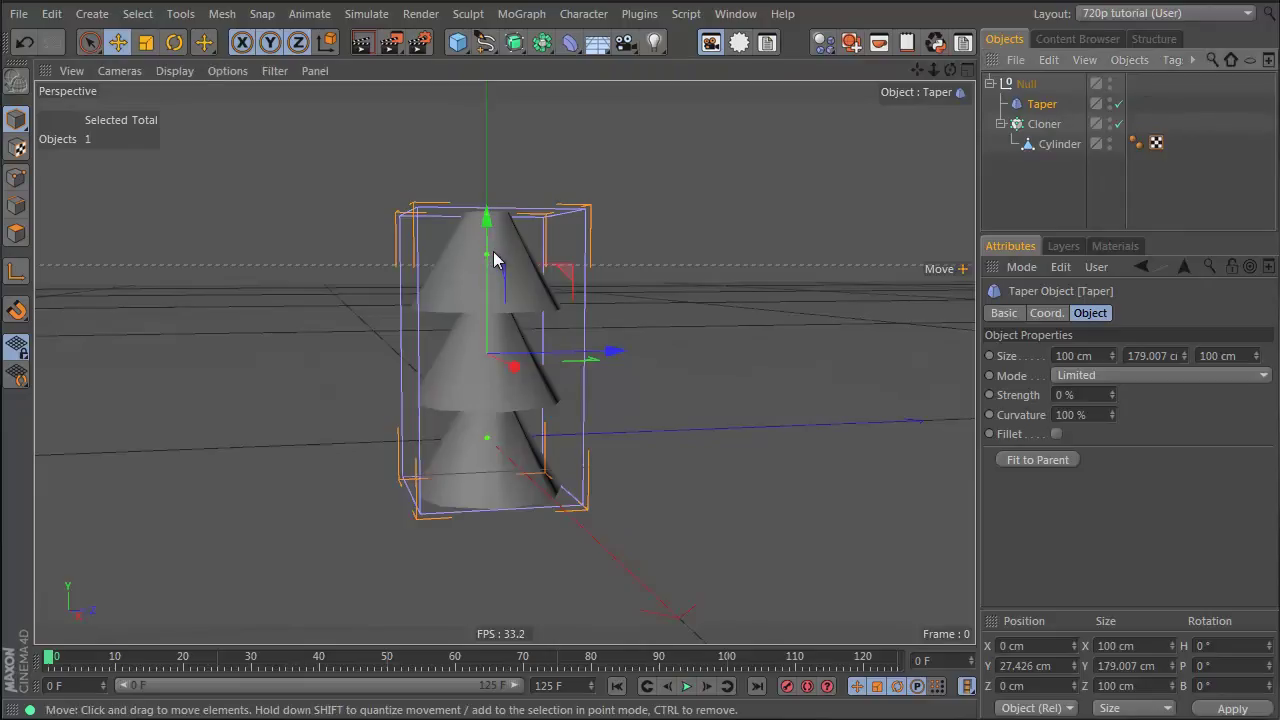
click(545, 235)
alt+drag(557, 217, 677, 320)
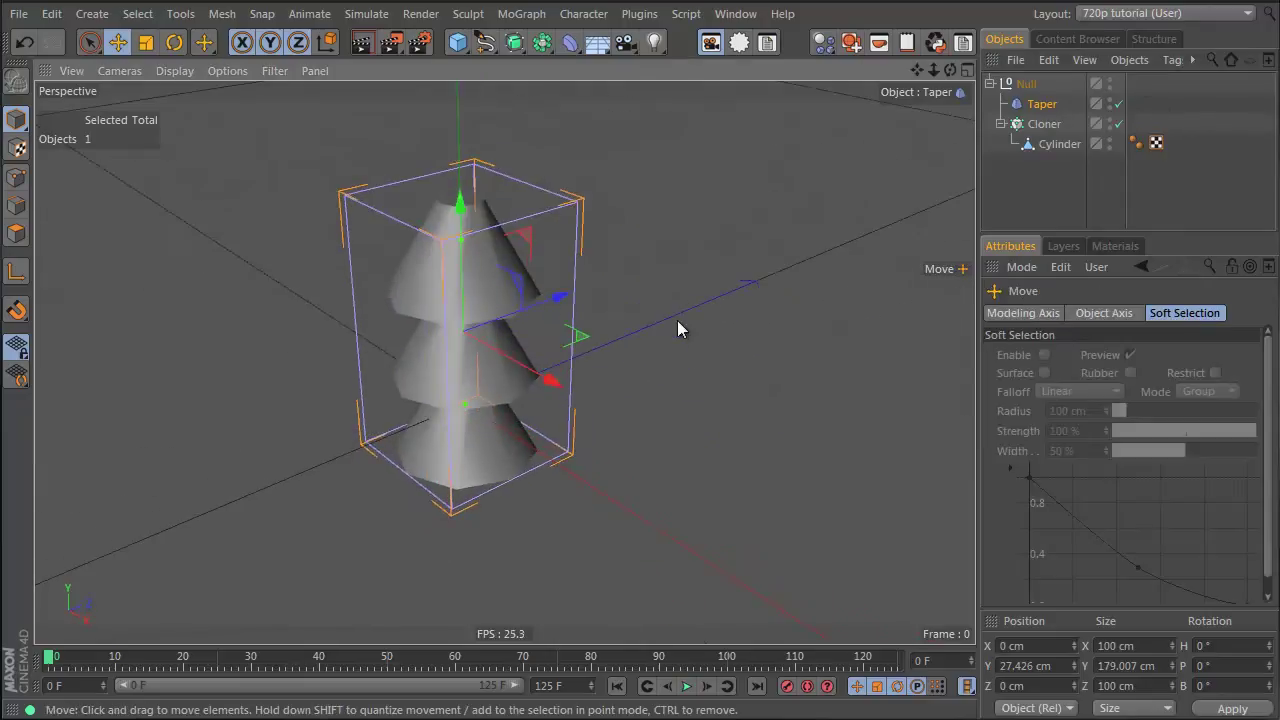
drag(461, 239, 525, 227)
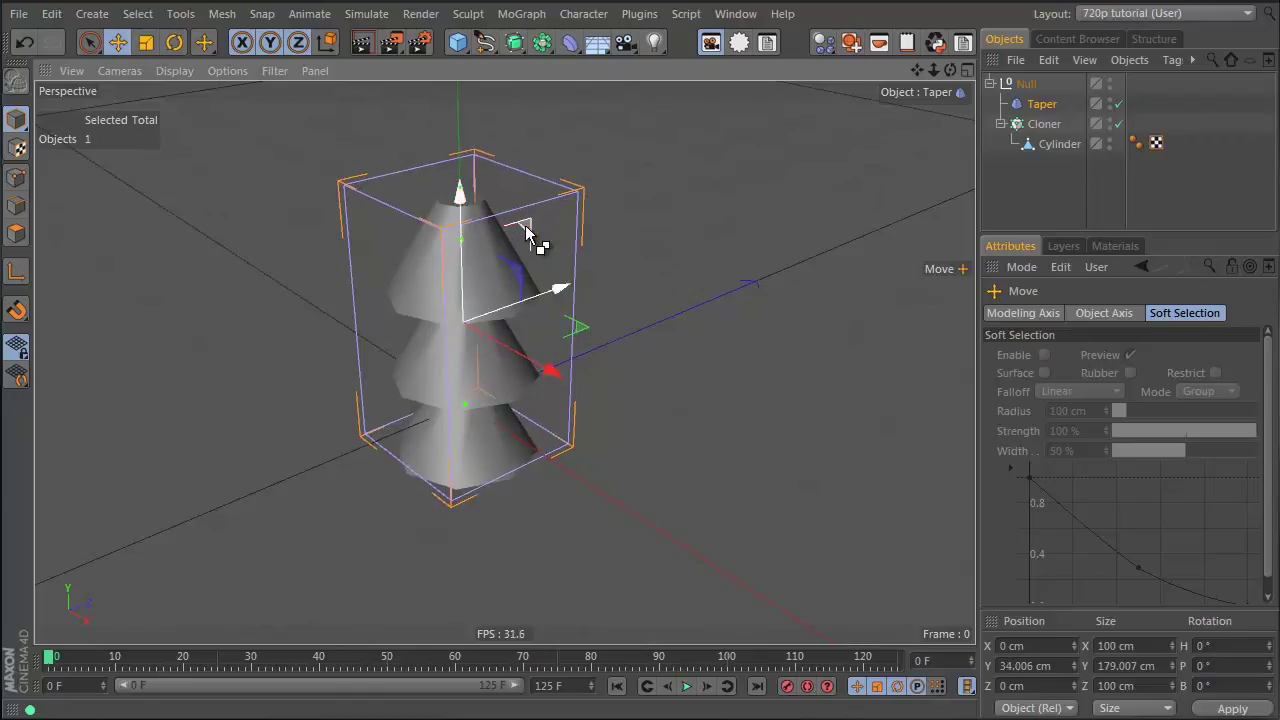
key(ctrl+z)
alt+drag(465, 401, 381, 281)
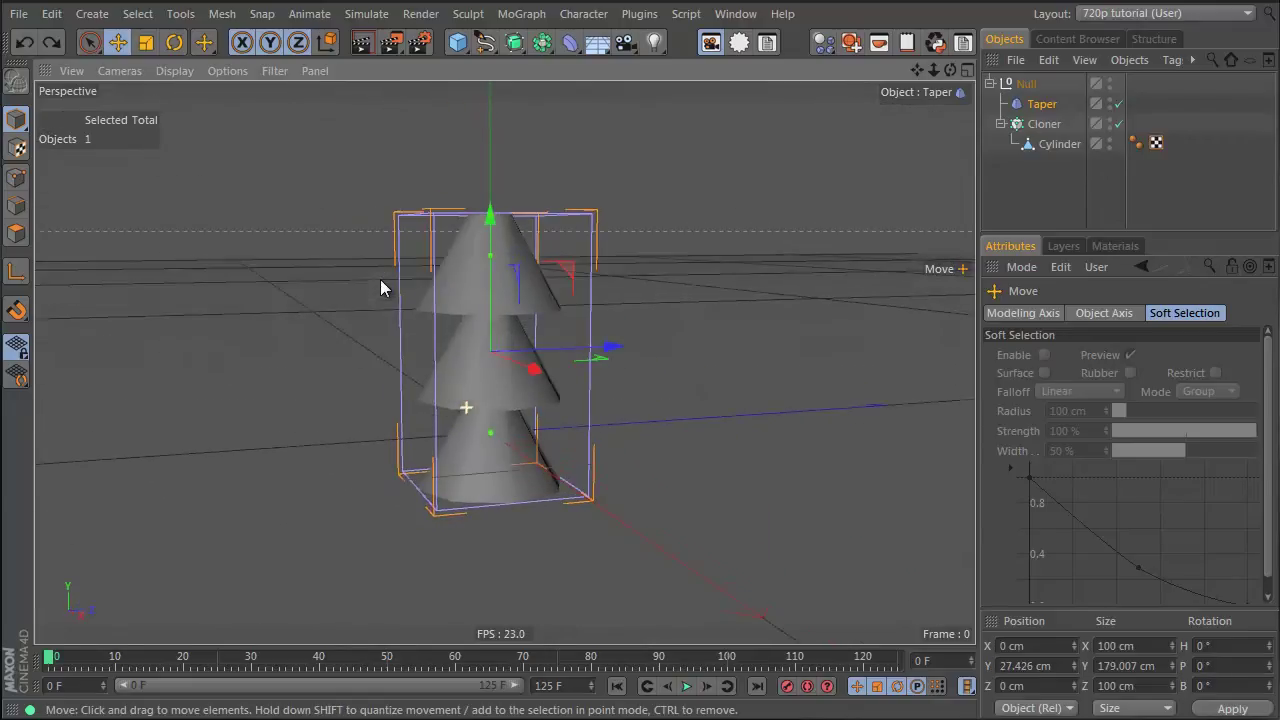
Raise the Taper deformer's strength to about 96 % so the stacked cones narrow to a point at the top
click(1036, 169)
click(1041, 104)
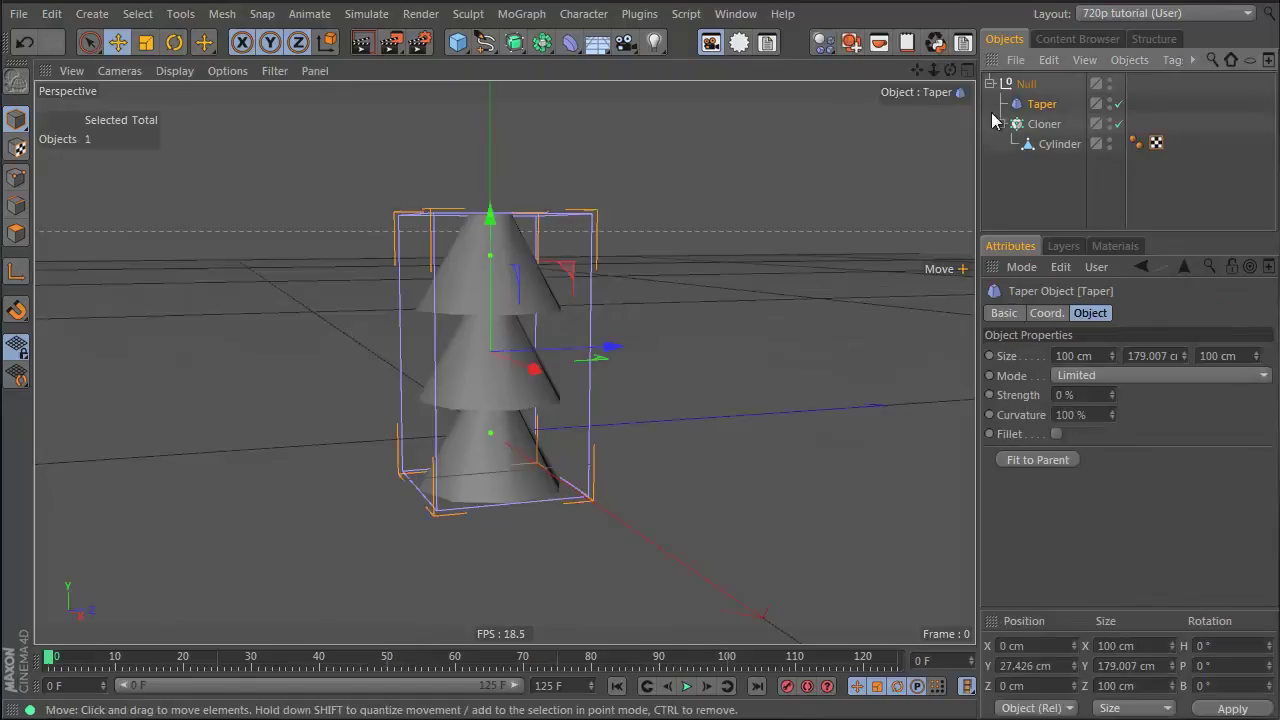
click(117, 42)
alt+drag(580, 194, 803, 125)
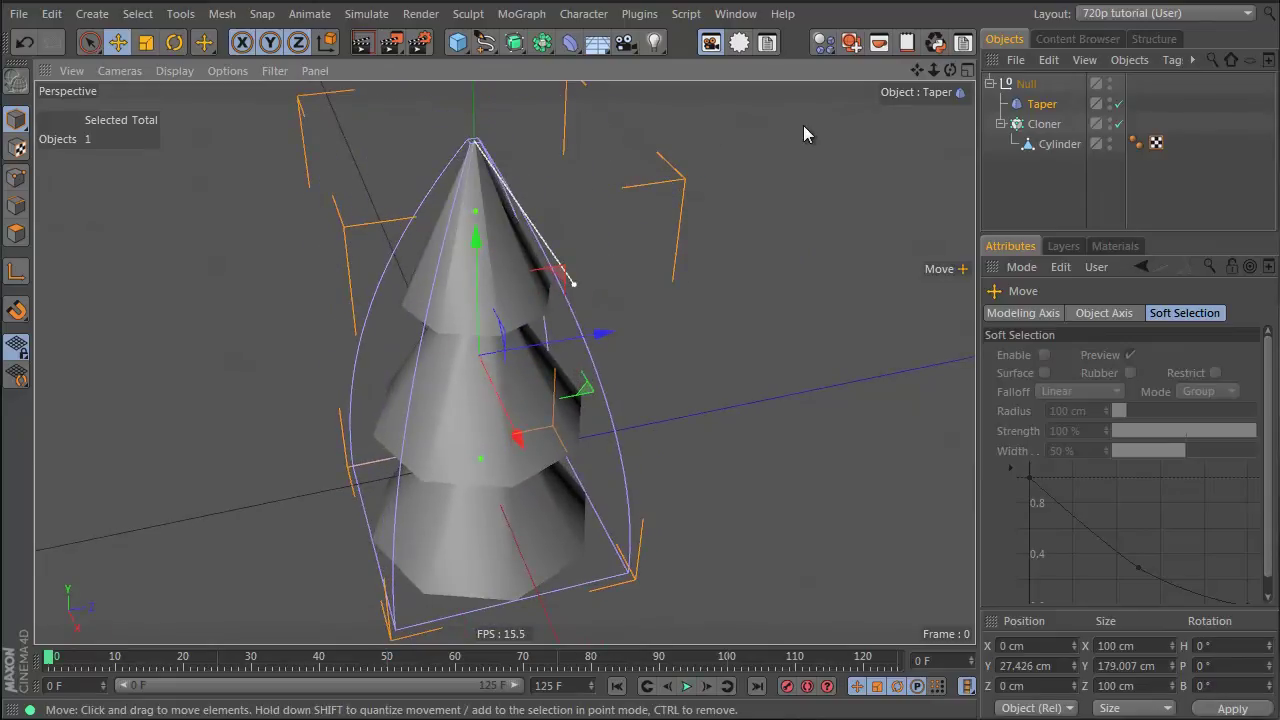
alt+drag(493, 400, 460, 220)
alt+middle_drag(505, 363, 493, 257)
alt+drag(493, 257, 505, 299)
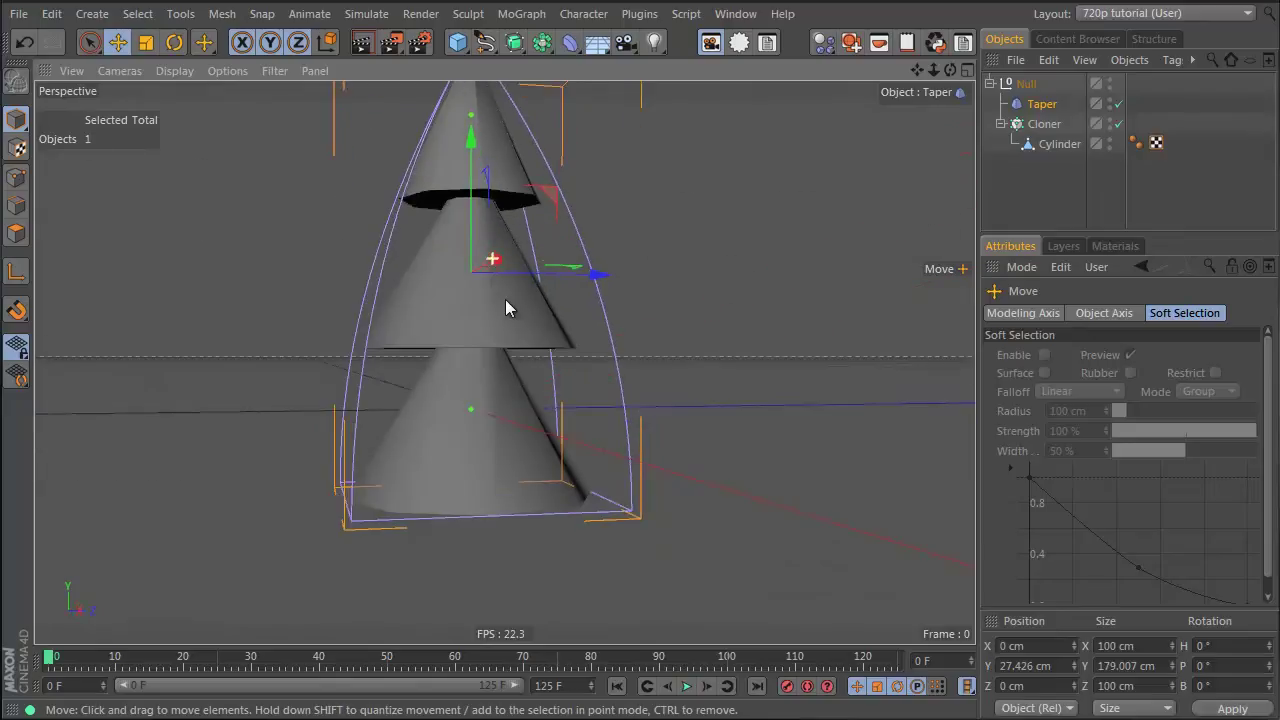
alt+right_drag(497, 297, 473, 295)
alt+middle_drag(473, 295, 457, 360)
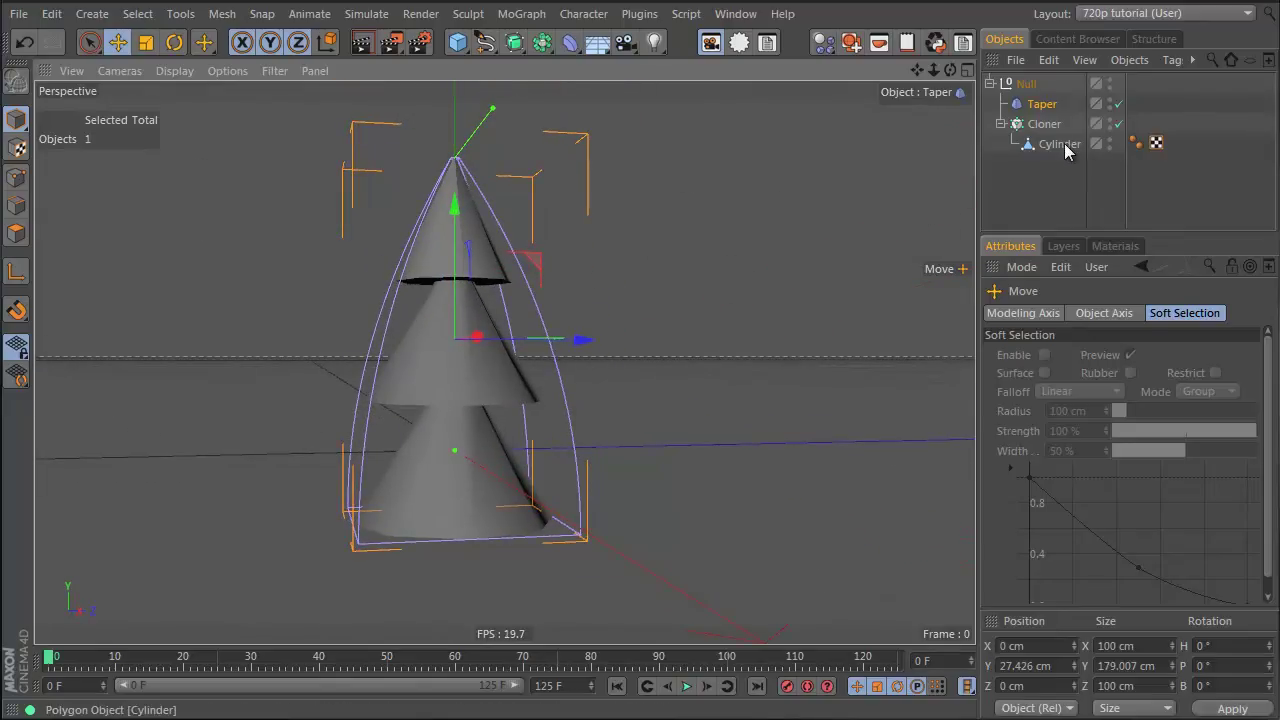
Set the Taper deformer's curvature to 0 % so the tree's sides taper in straight lines
click(1040, 104)
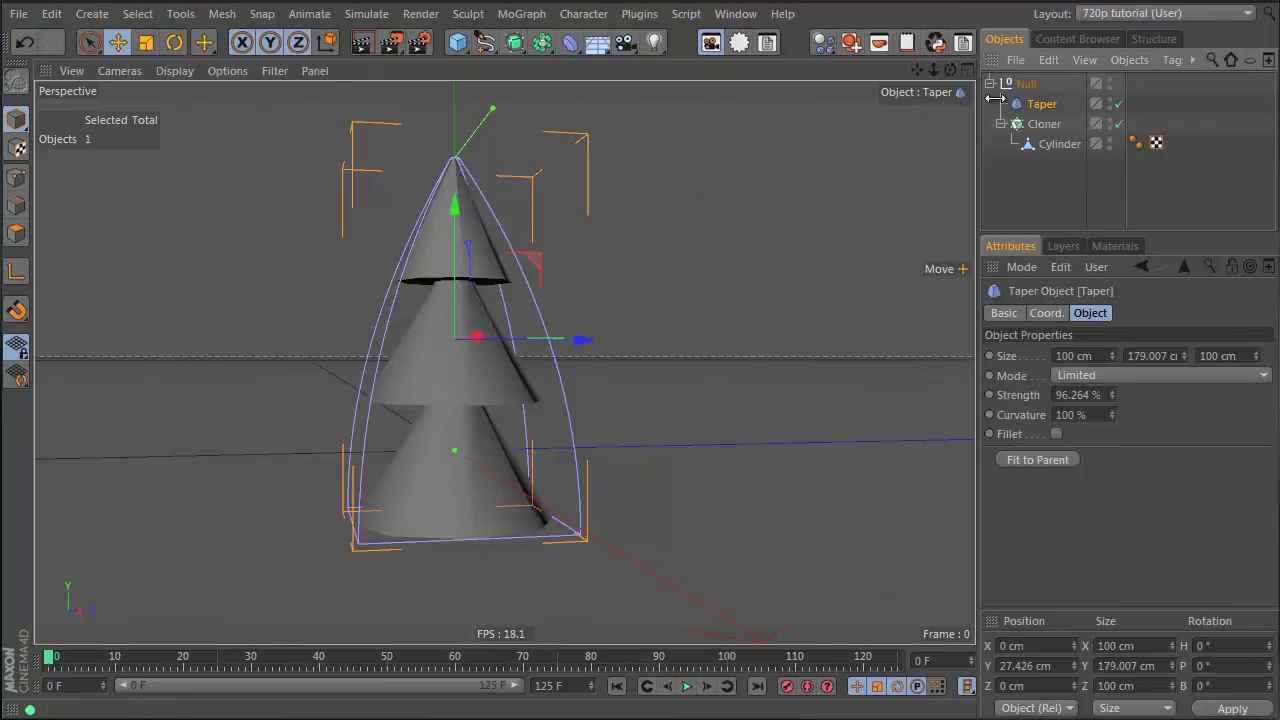
double_click(1075, 414)
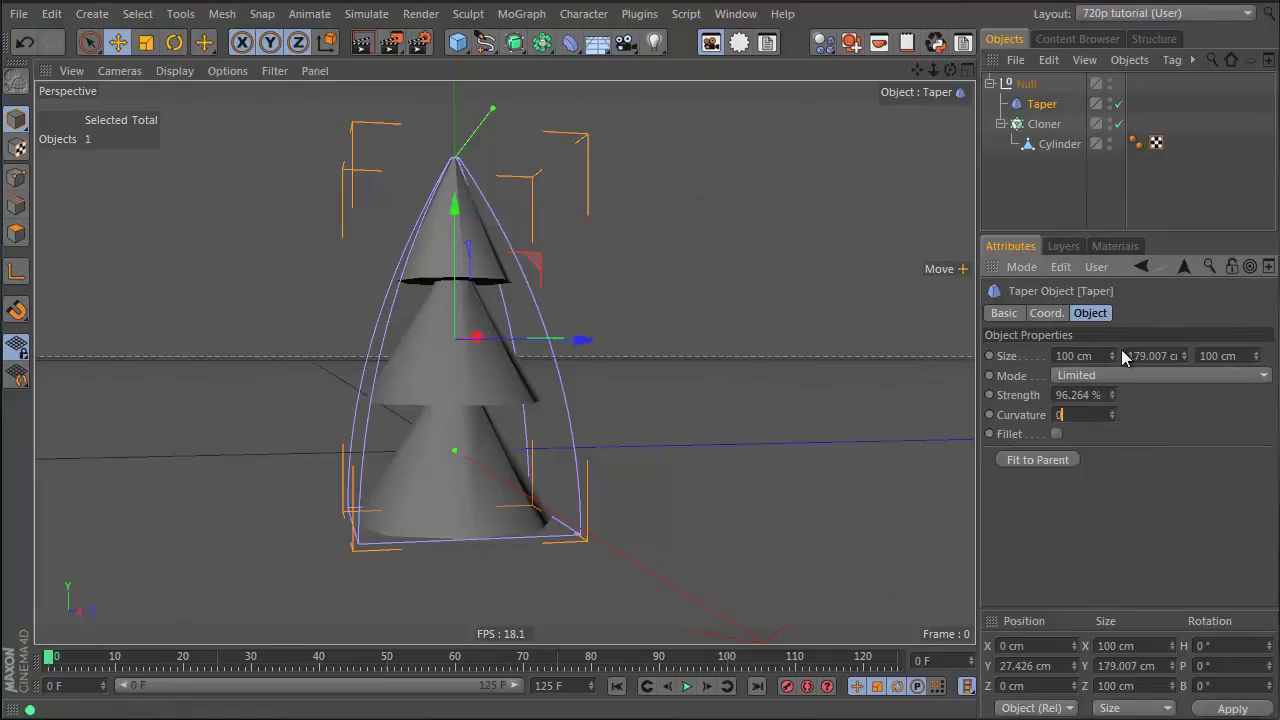
text(0)
key(Return)
alt+drag(350, 470, 480, 450)
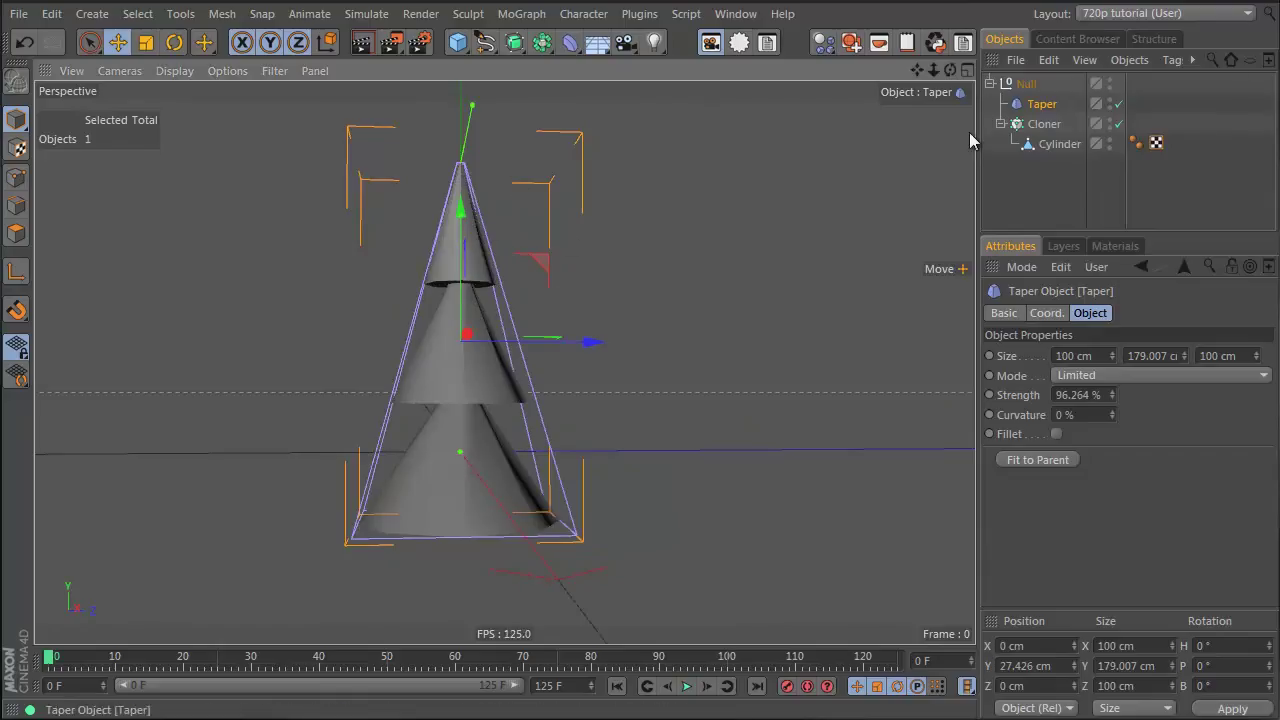
Set the Cloner's count to 4 to add another tier to the tree
click(1045, 124)
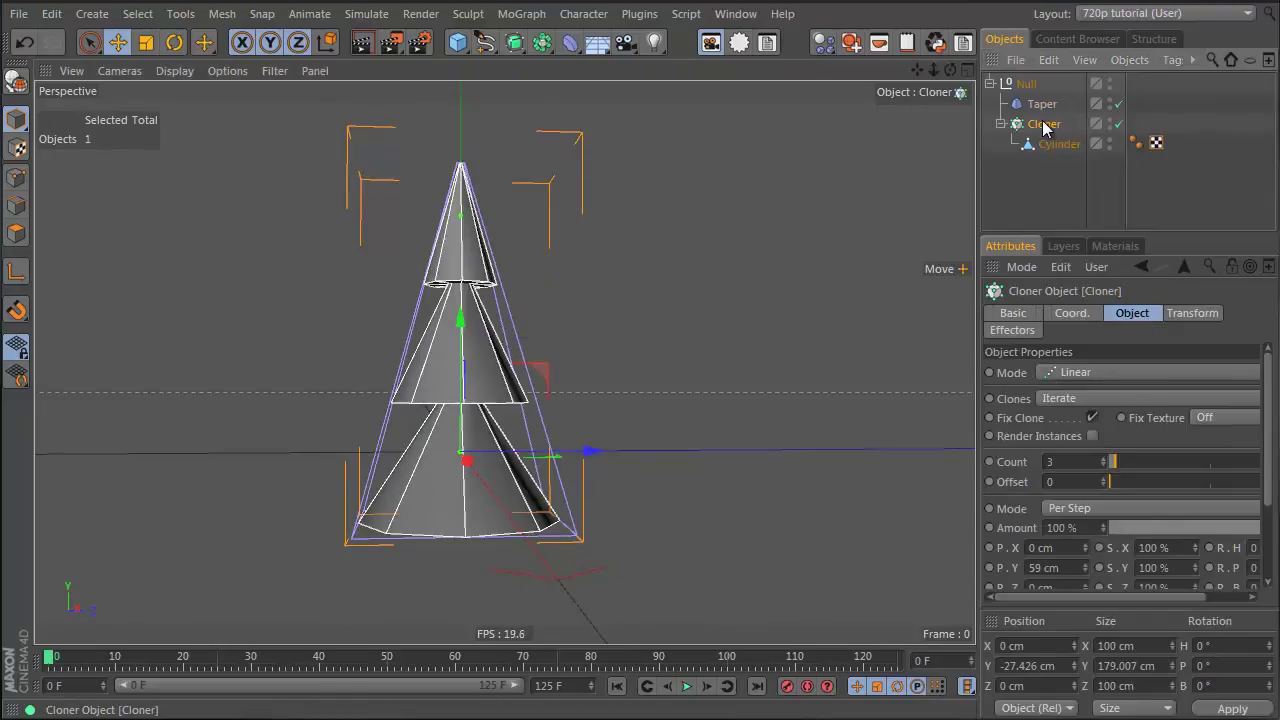
click(1069, 464)
scroll(1069, 464, up, 1)
mouse_move(504, 363)
alt+middle_down()
mouse_move(413, 289)
mouse_move(539, 188)
alt+middle_up()
alt+middle_drag(498, 322, 477, 252)
scroll(477, 252, down, 2)
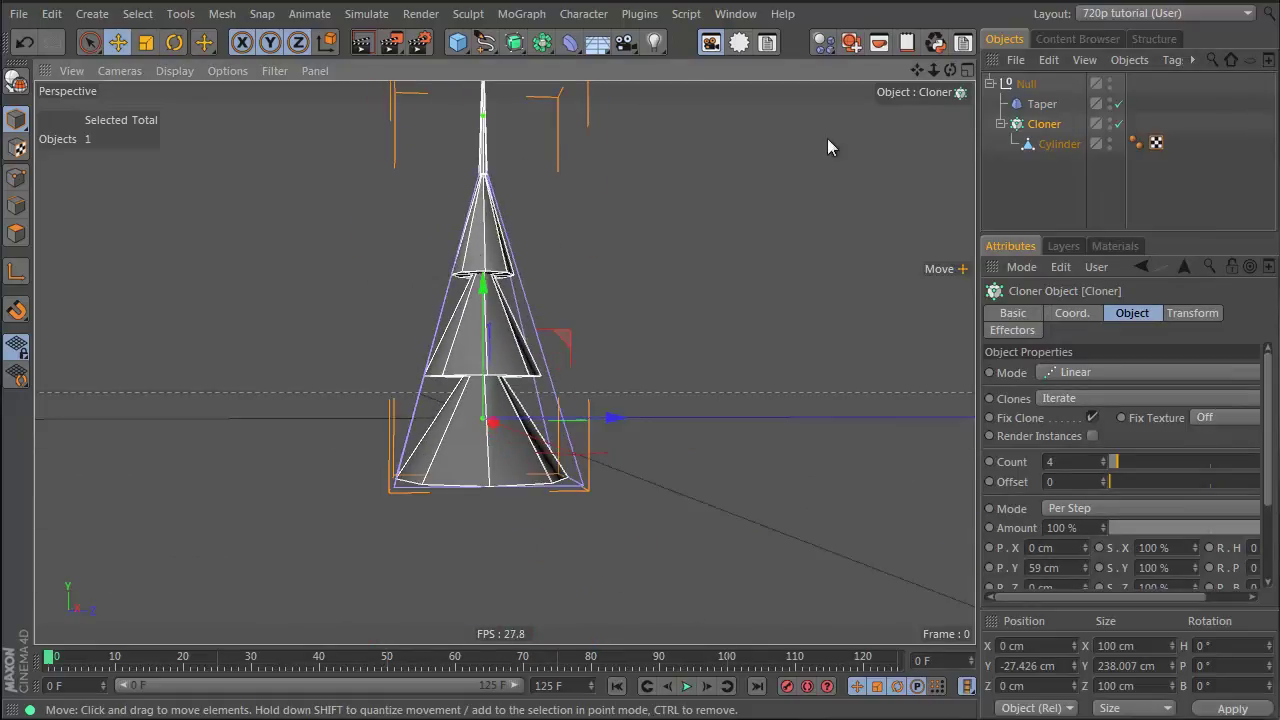
Squash the Cylinder vertically from its top with the Transform Tool to about 0.70 of its height, about 42.4 cm
click(1057, 144)
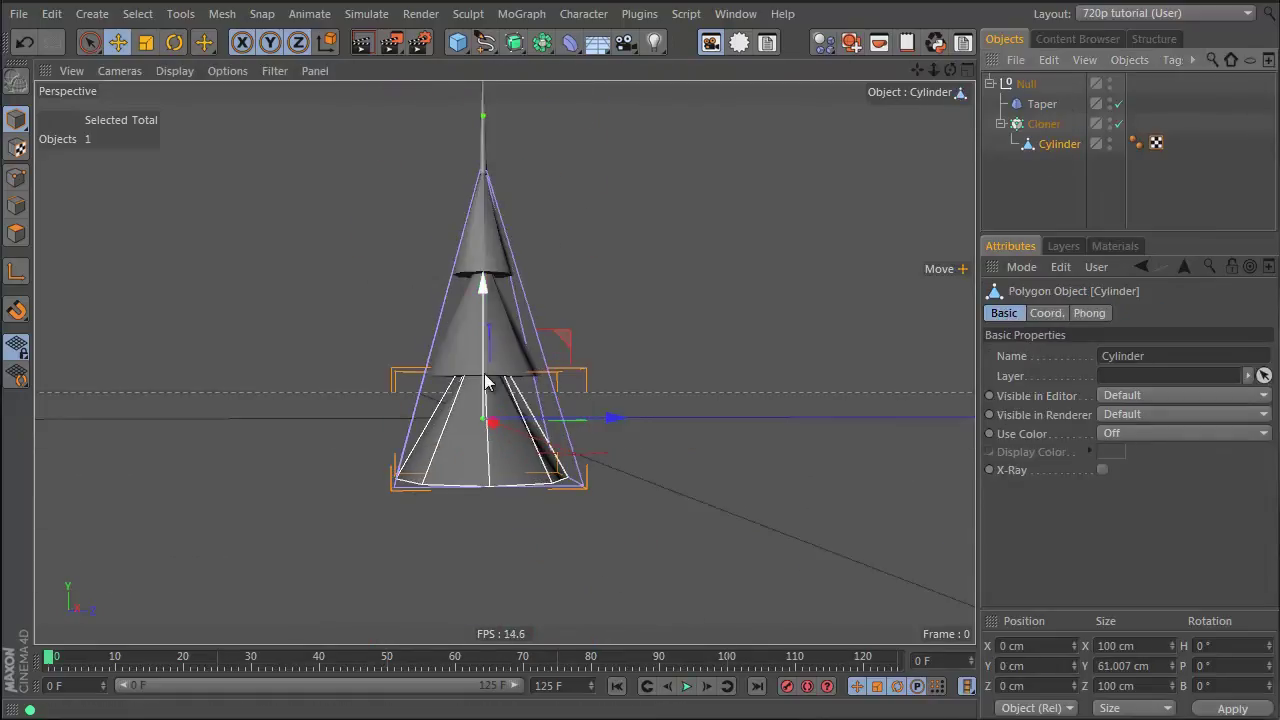
key(t)
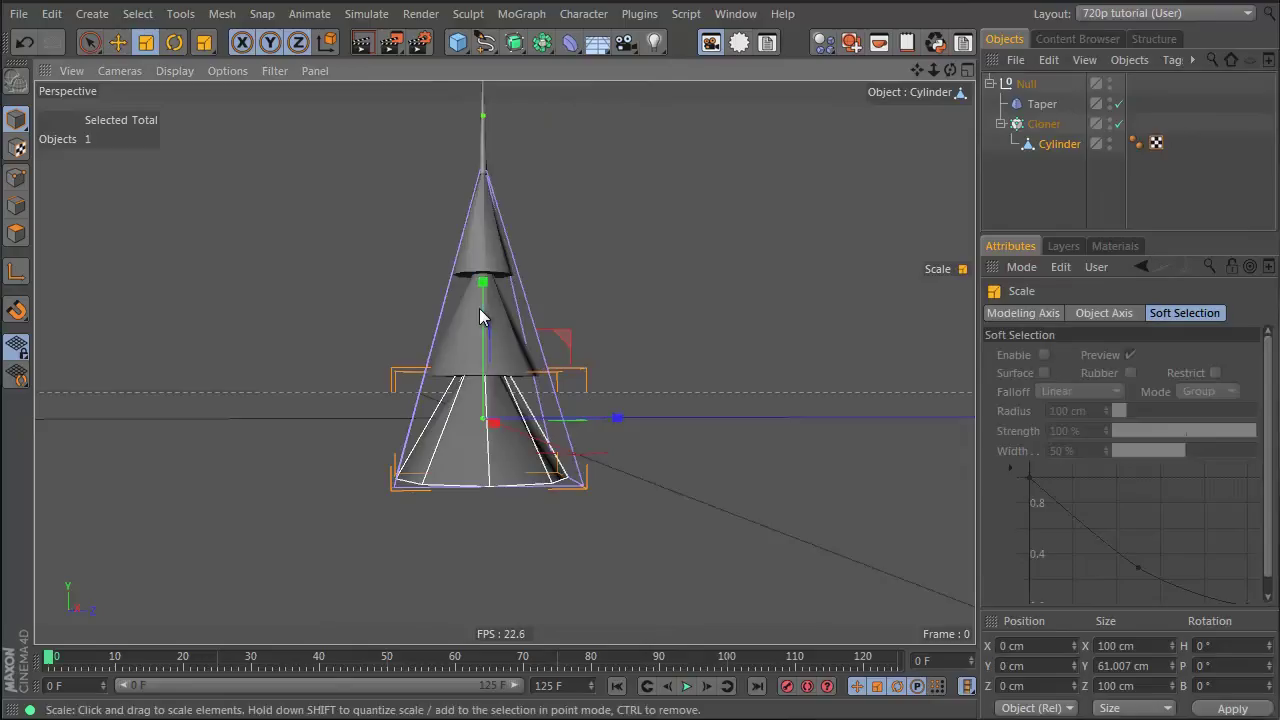
key(shift+t)
drag(482, 372, 481, 405)
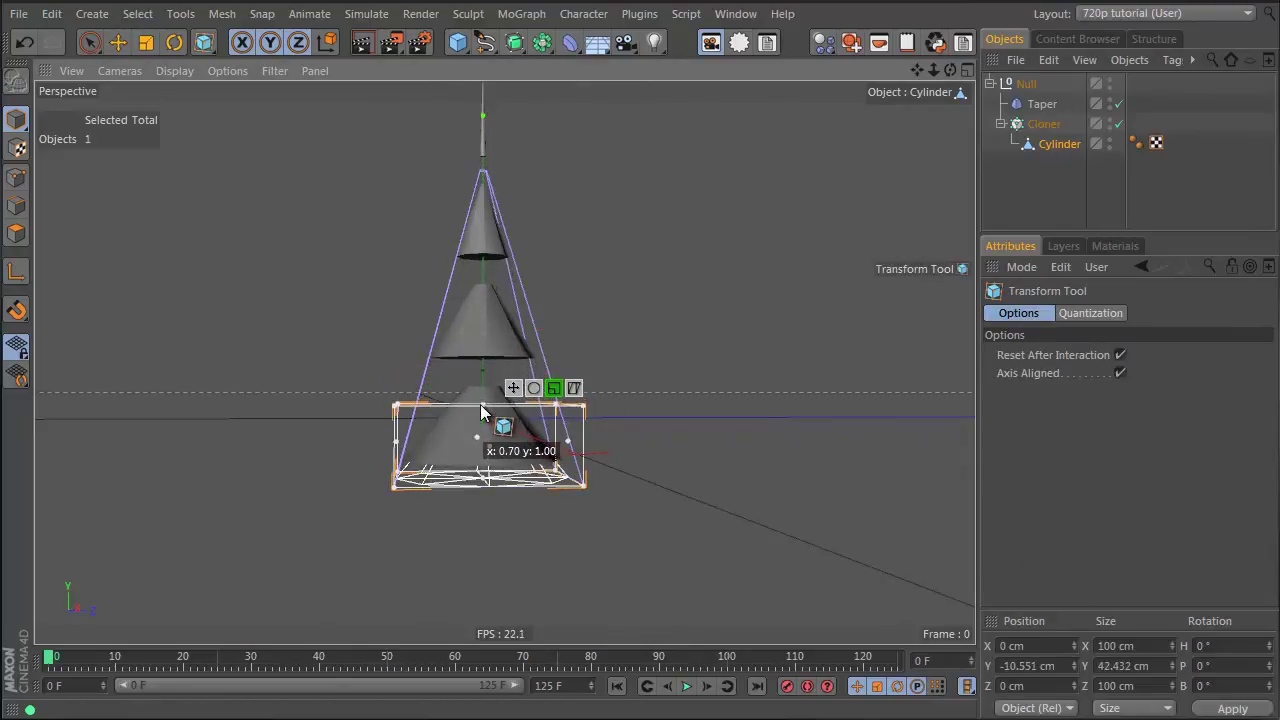
Set the Cloner's vertical step distance P.Y to 41 cm so the four tiers sit close together
click(1044, 124)
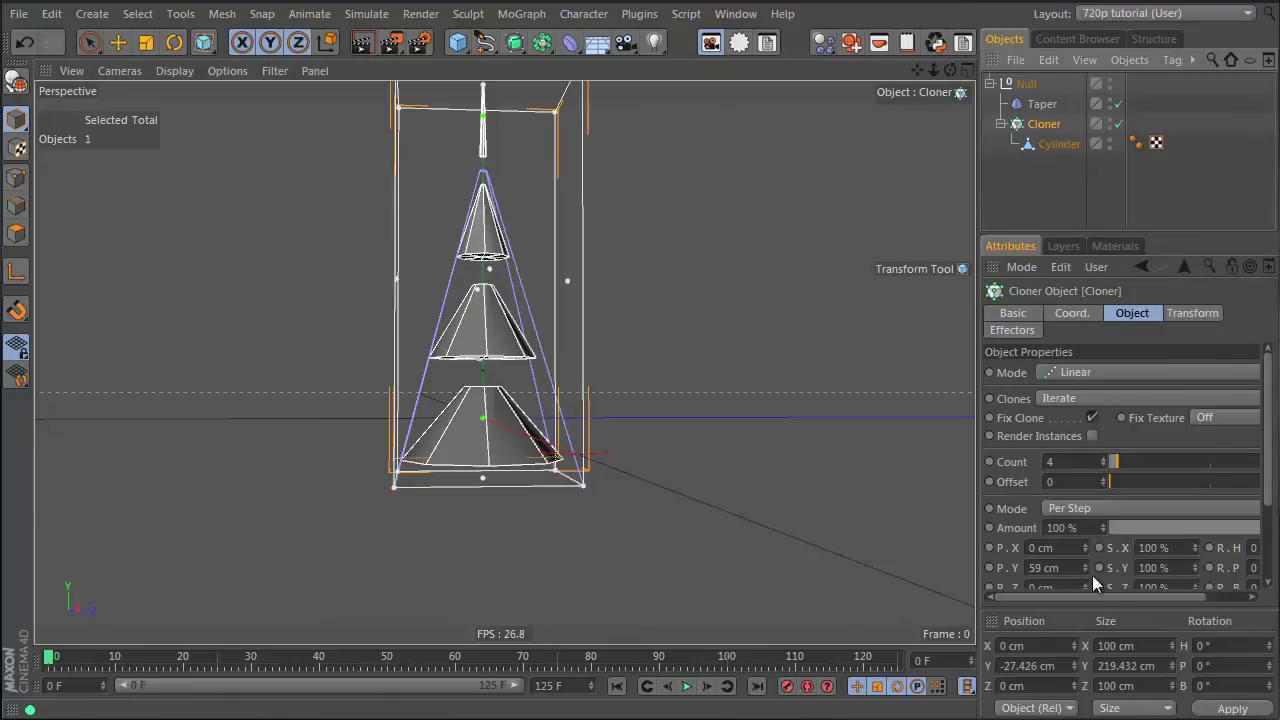
drag(1085, 567, 1085, 564)
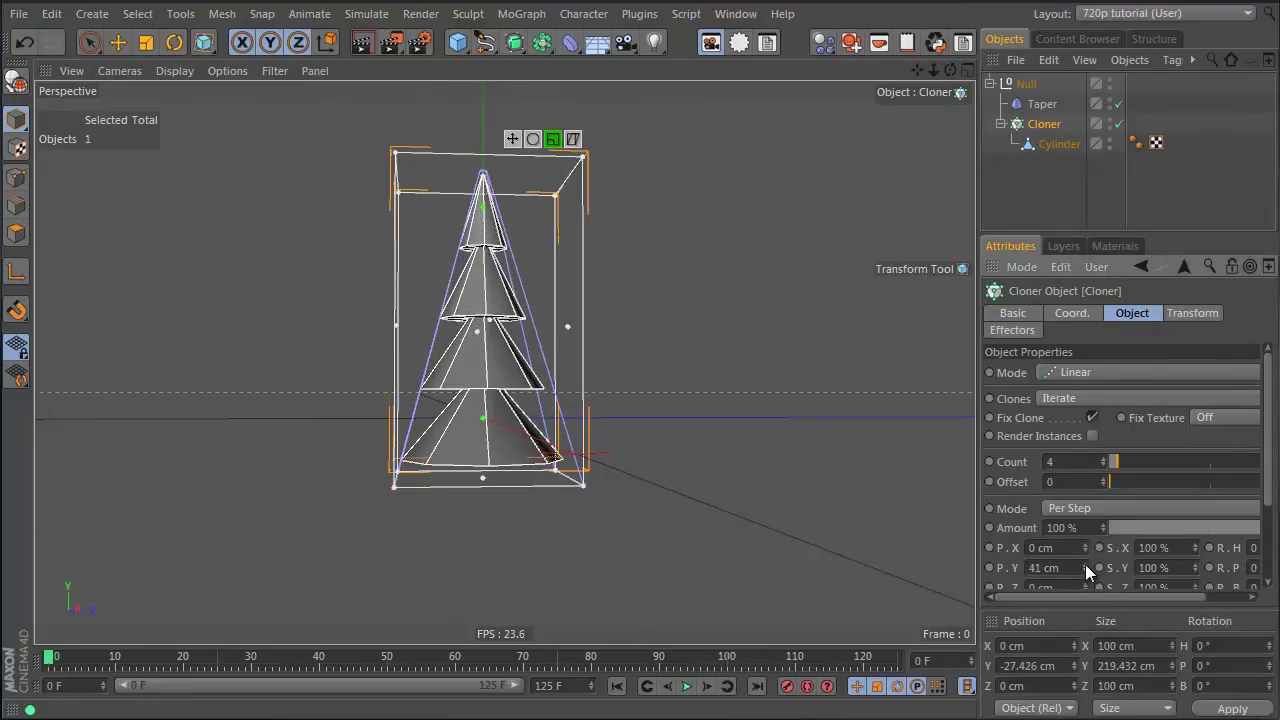
click(1045, 207)
alt+drag(511, 309, 480, 360)
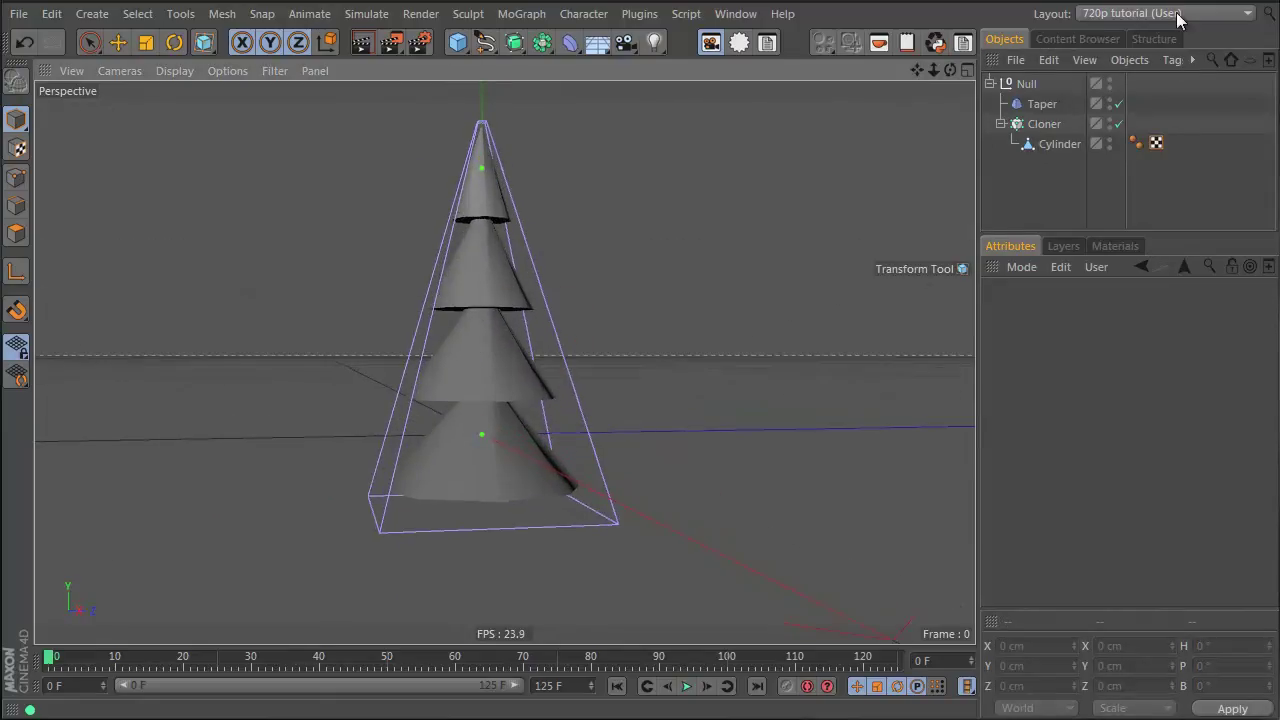
Bake the tree group with Current State to Object, delete the original null hierarchy and expand the baked copy
click(1045, 123)
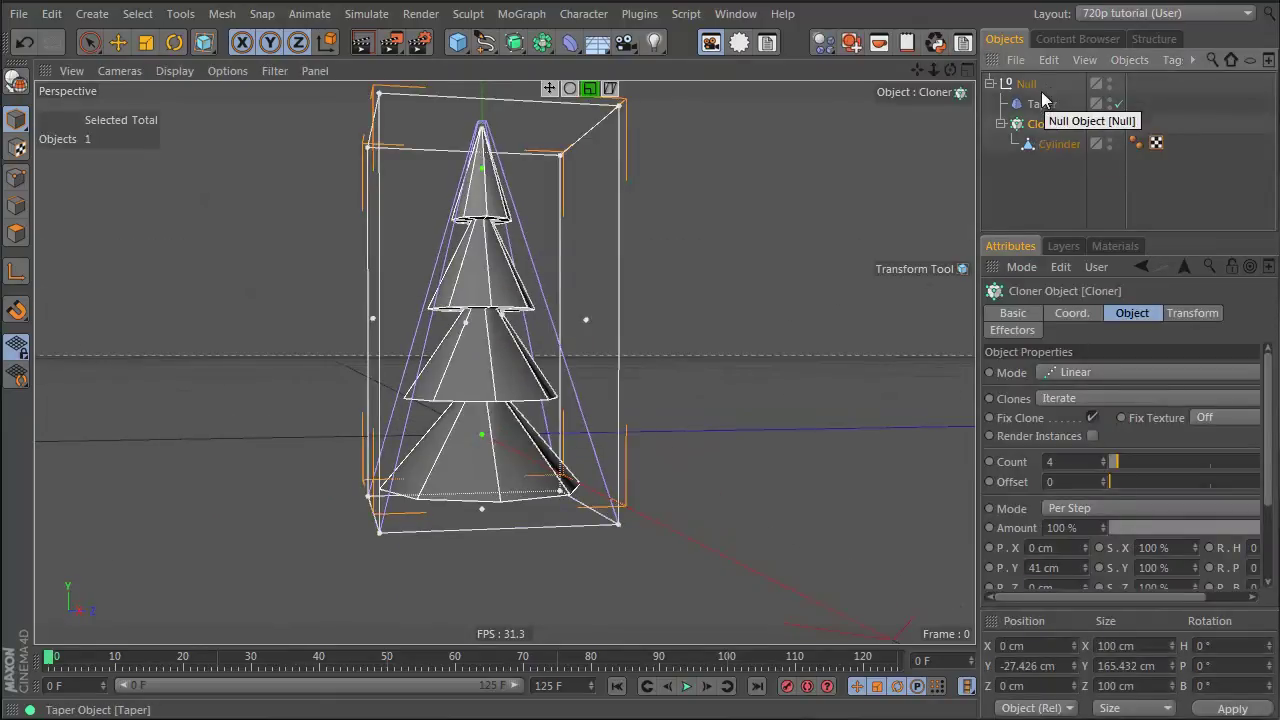
click(1026, 84)
right_click(1030, 85)
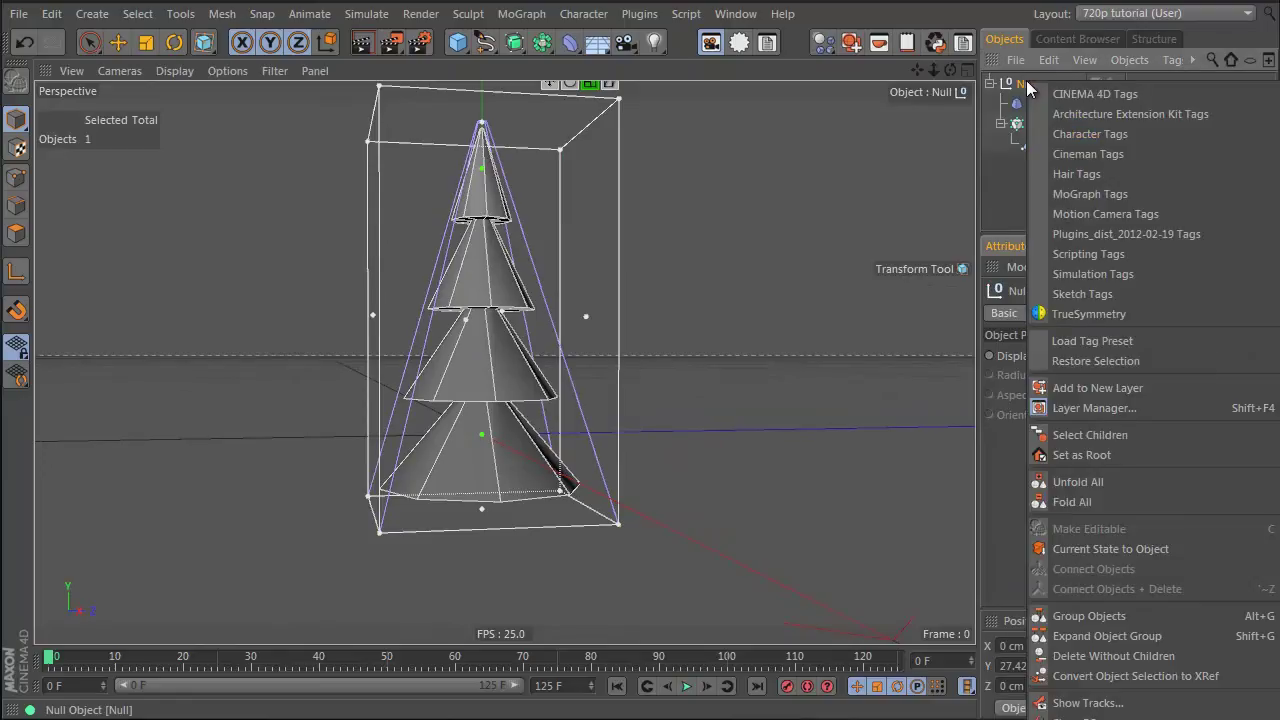
click(1159, 541)
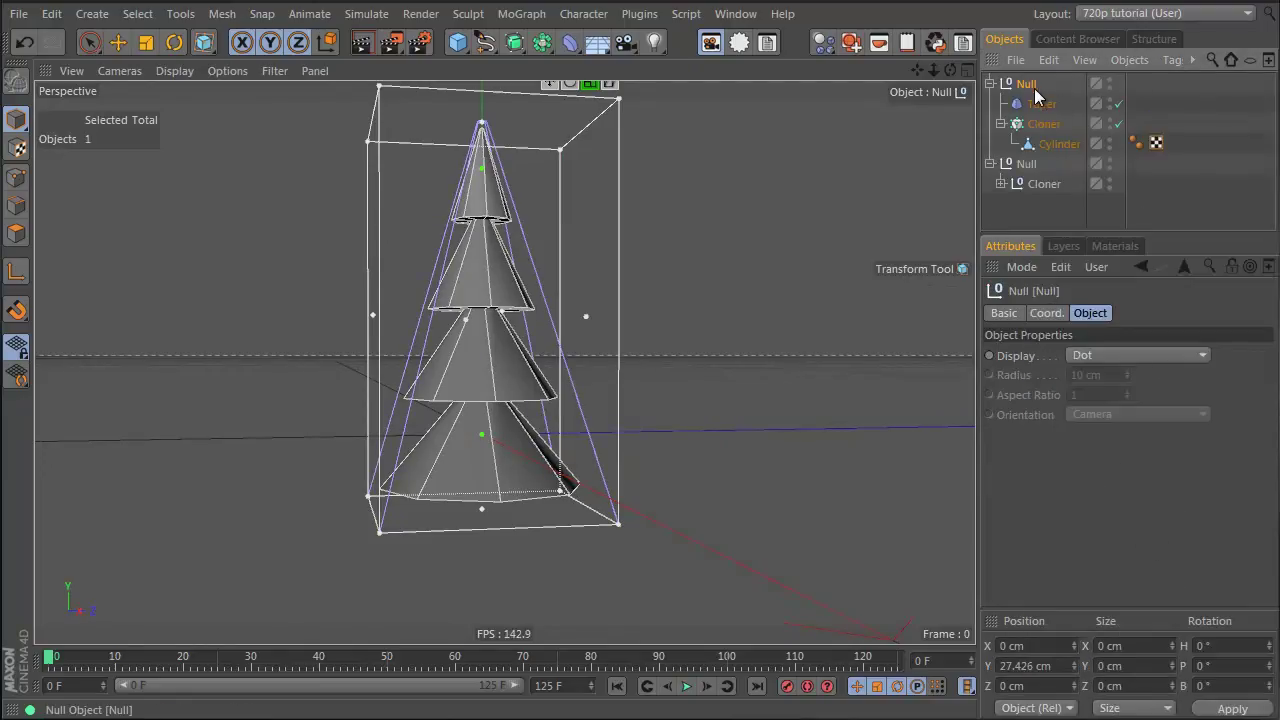
key(Delete)
click(1001, 104)
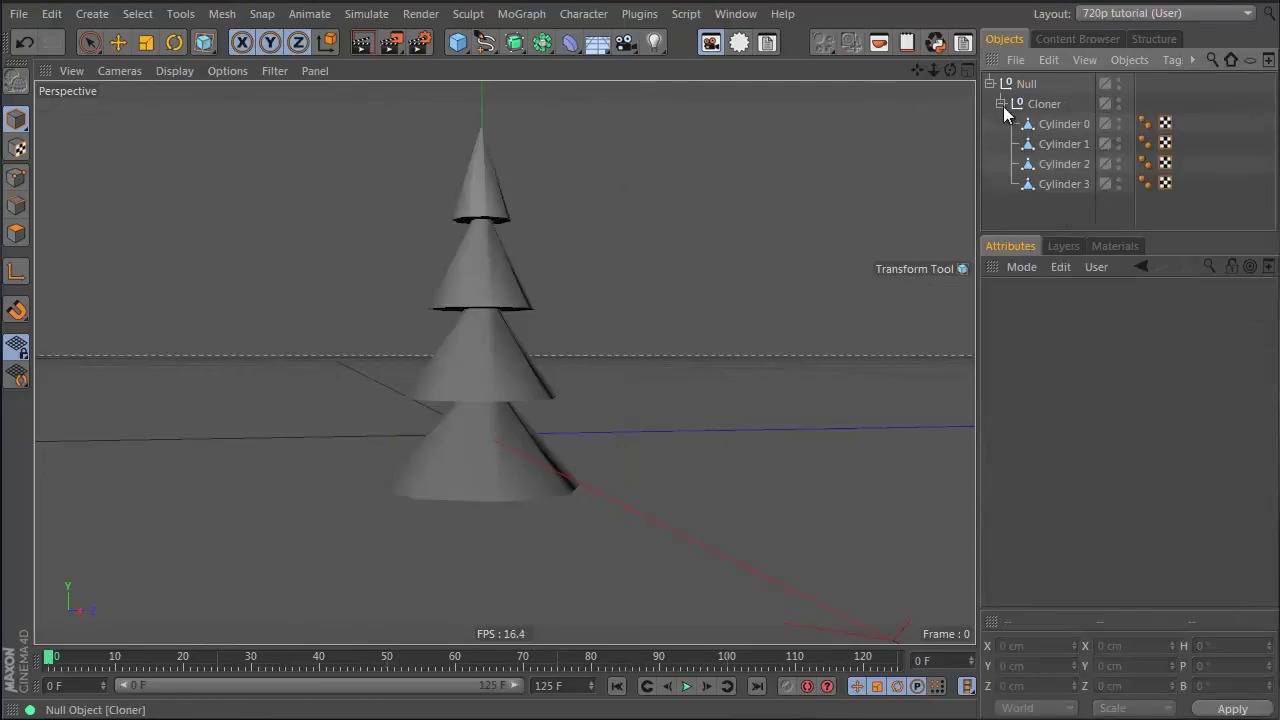
Move the four baked cylinders out to the root level and delete the emptied Null and Cloner nulls
drag(1052, 212, 1032, 145)
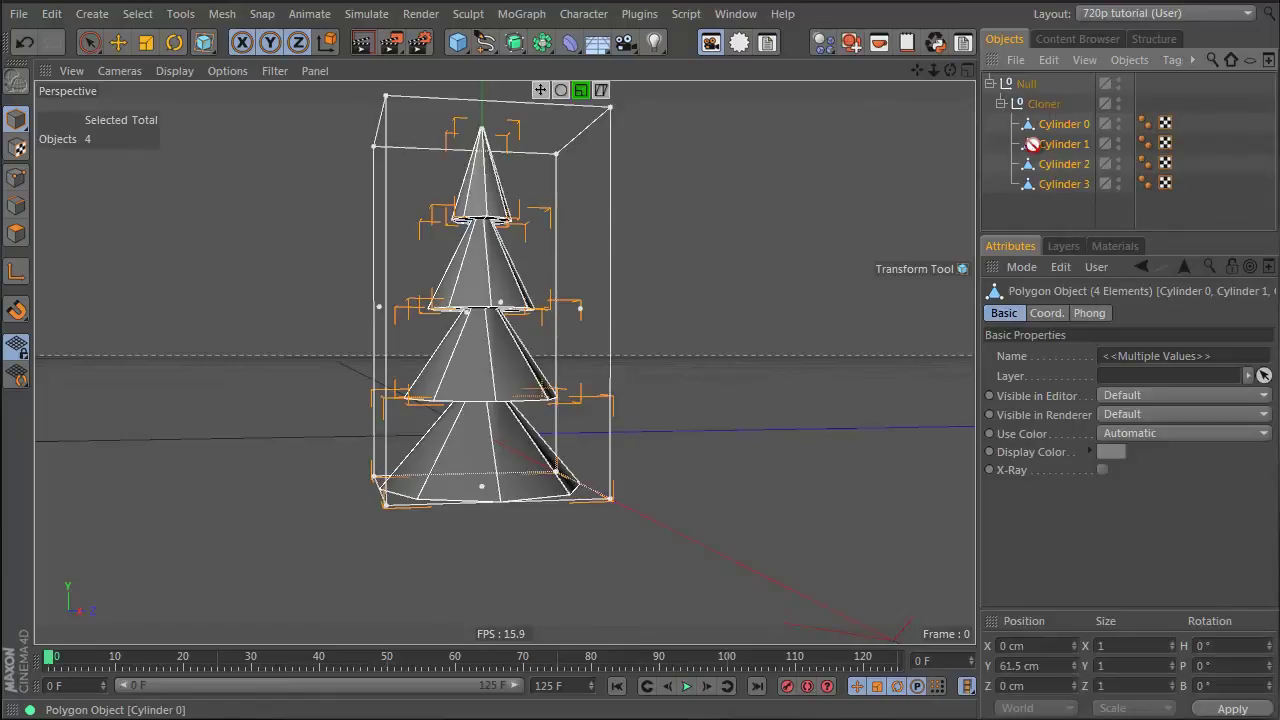
drag(1010, 219, 1030, 84)
click(1030, 85)
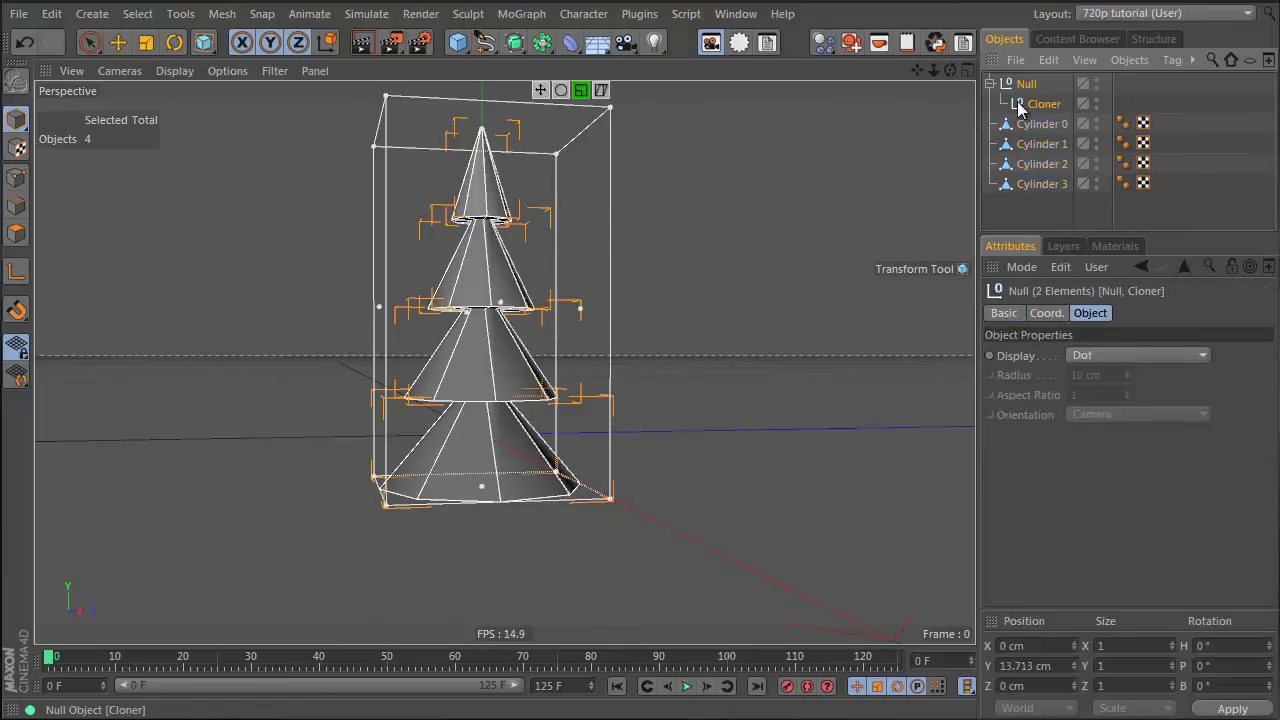
key(Delete)
Switch to point editing and select the three lower tiers, Cylinder 0, Cylinder 1 and Cylinder 2, together
click(1022, 88)
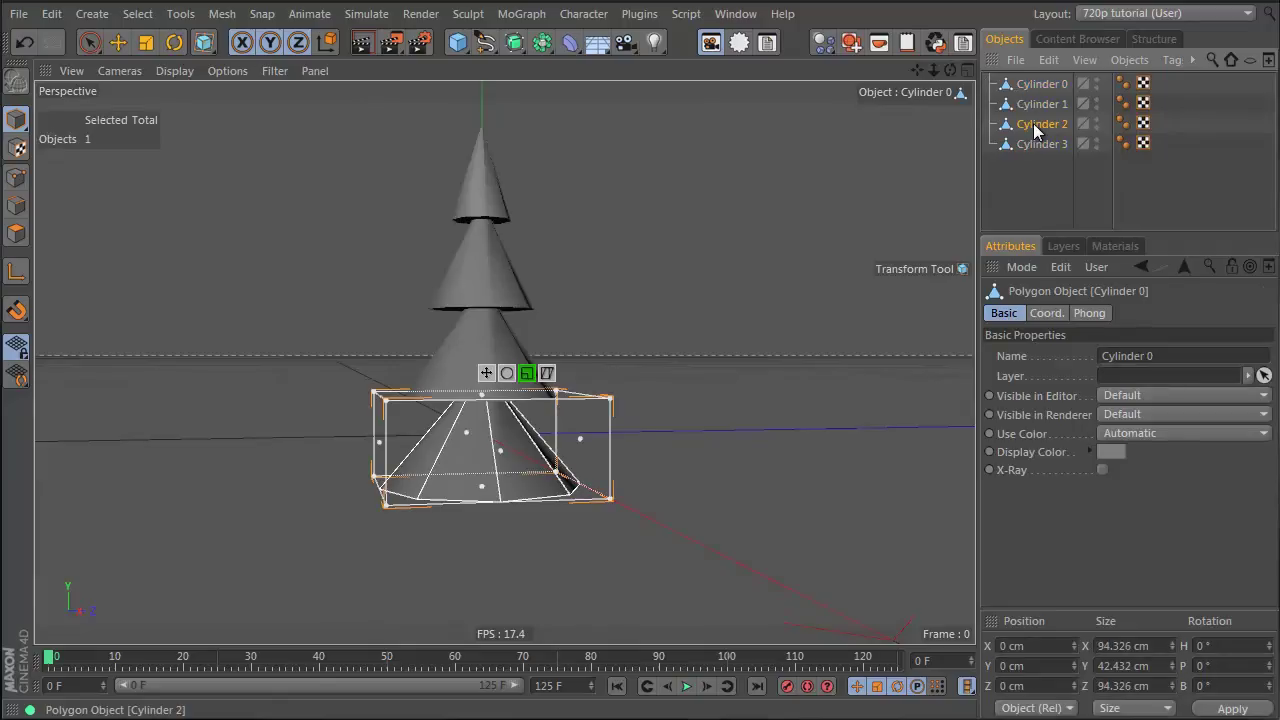
drag(1035, 130, 601, 343)
click(15, 180)
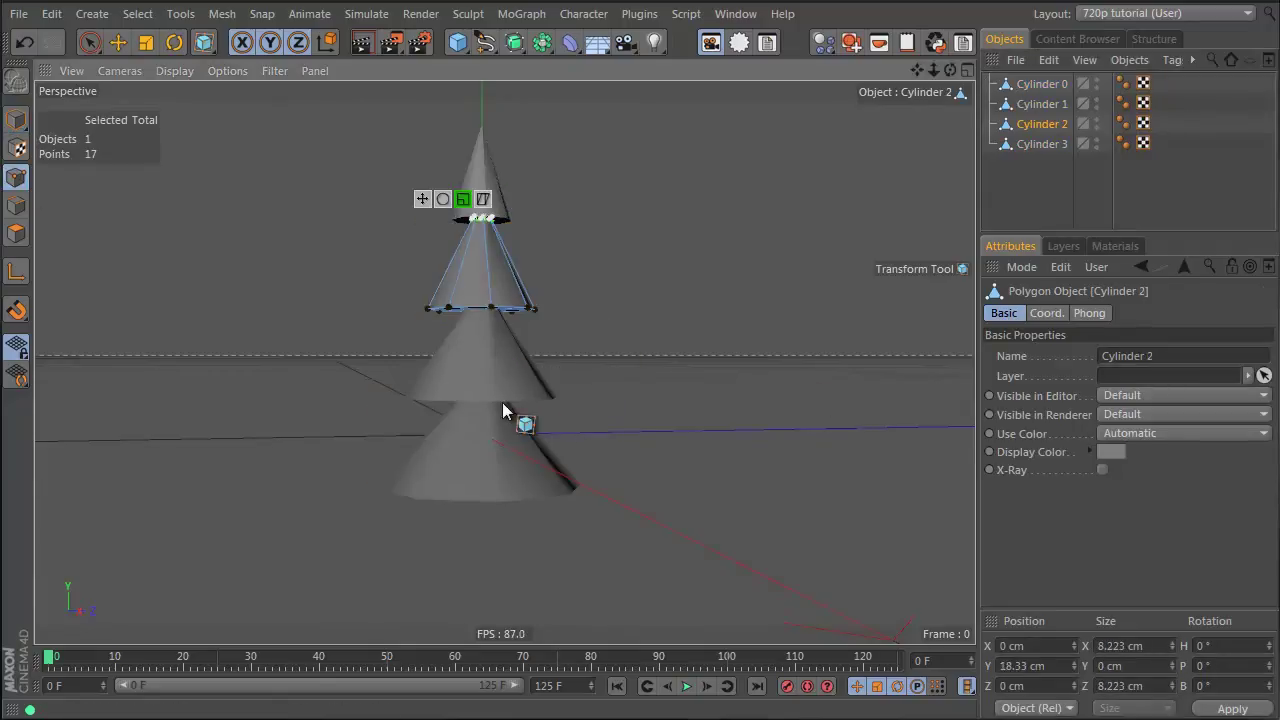
alt+drag(502, 402, 462, 400)
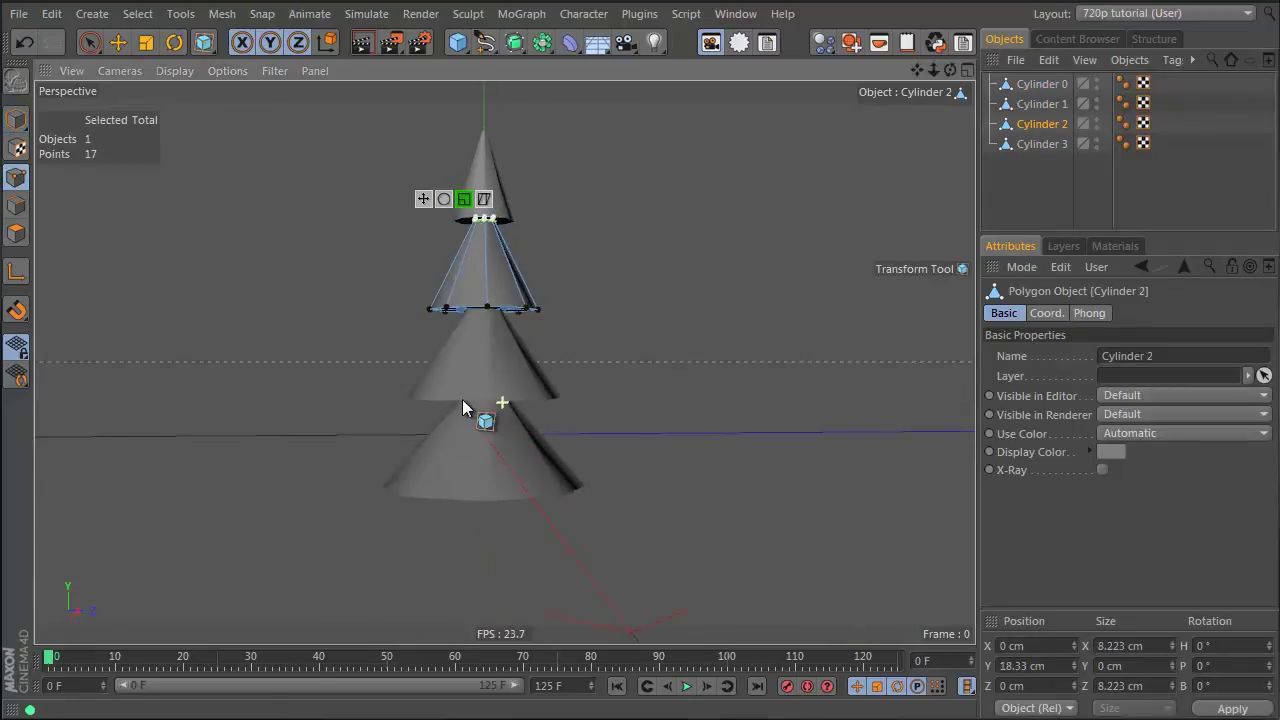
click(1031, 143)
click(1046, 105)
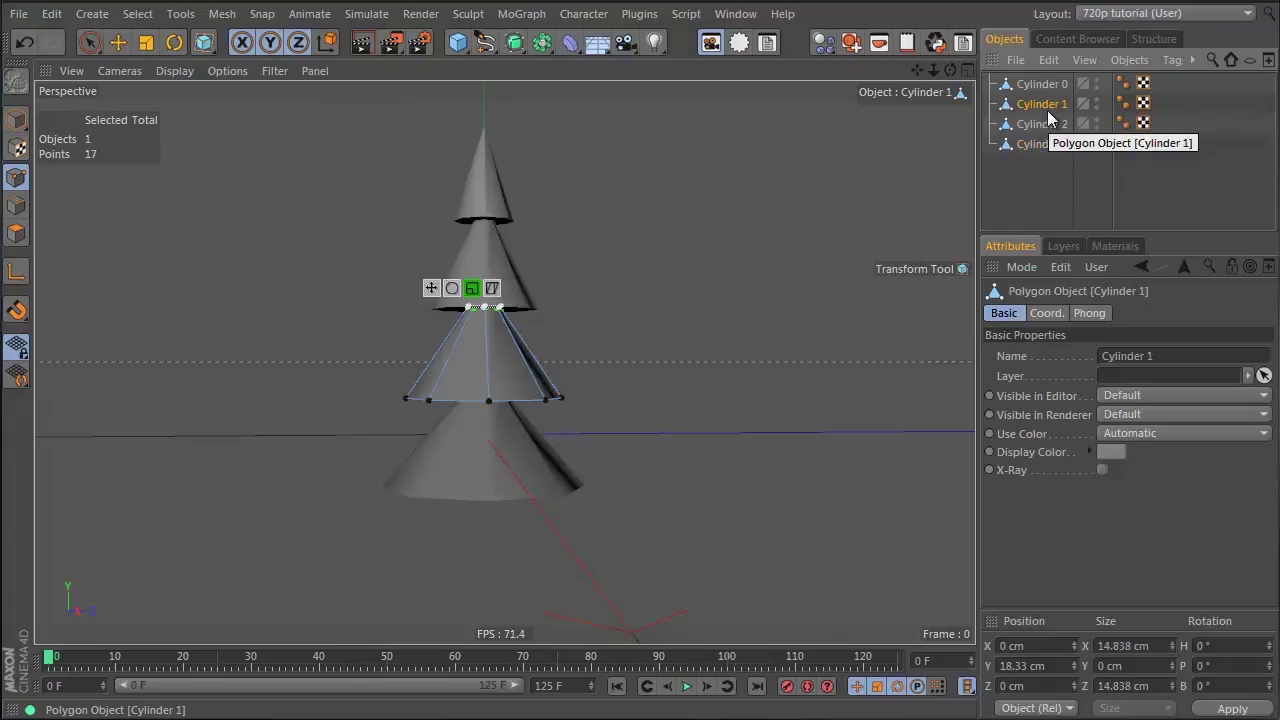
click(1041, 84)
ctrl+click(1041, 104)
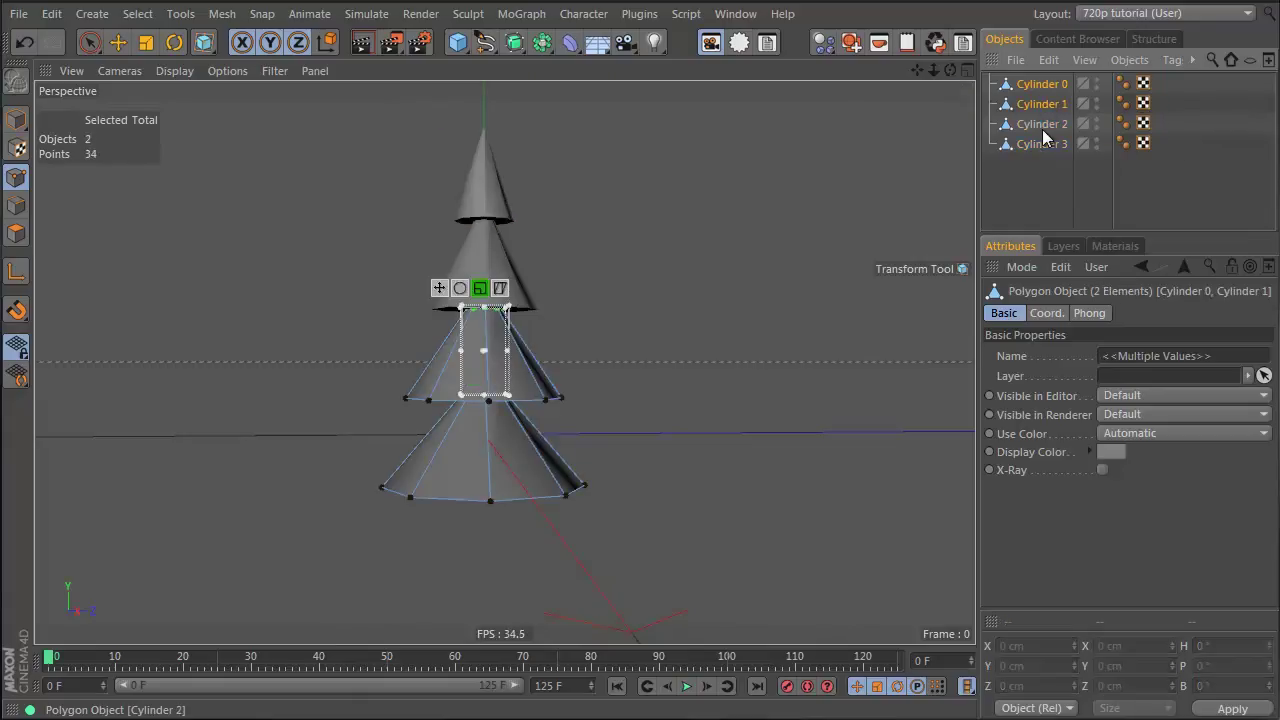
ctrl+click(1042, 124)
Select the top-ring points of all three lower tiers, adding to the selection in the Front view
drag(439, 193, 541, 240)
middle_click(503, 220)
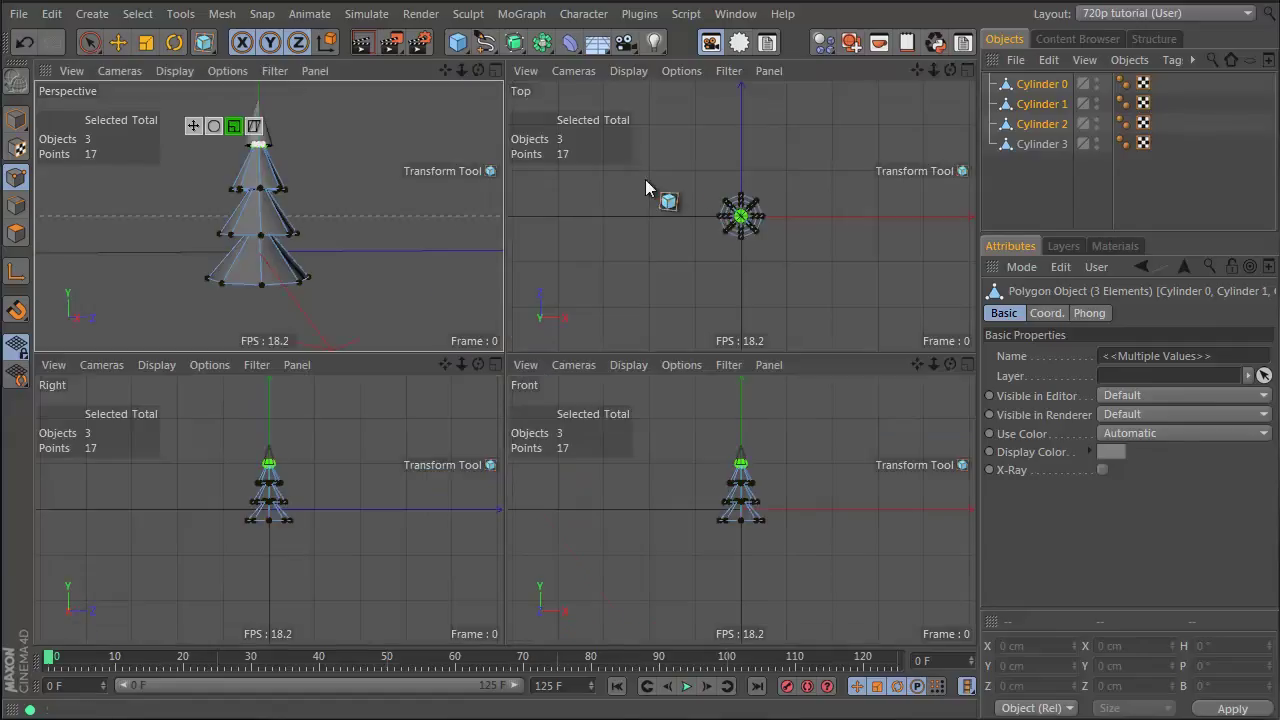
alt+right_drag(715, 216, 913, 141)
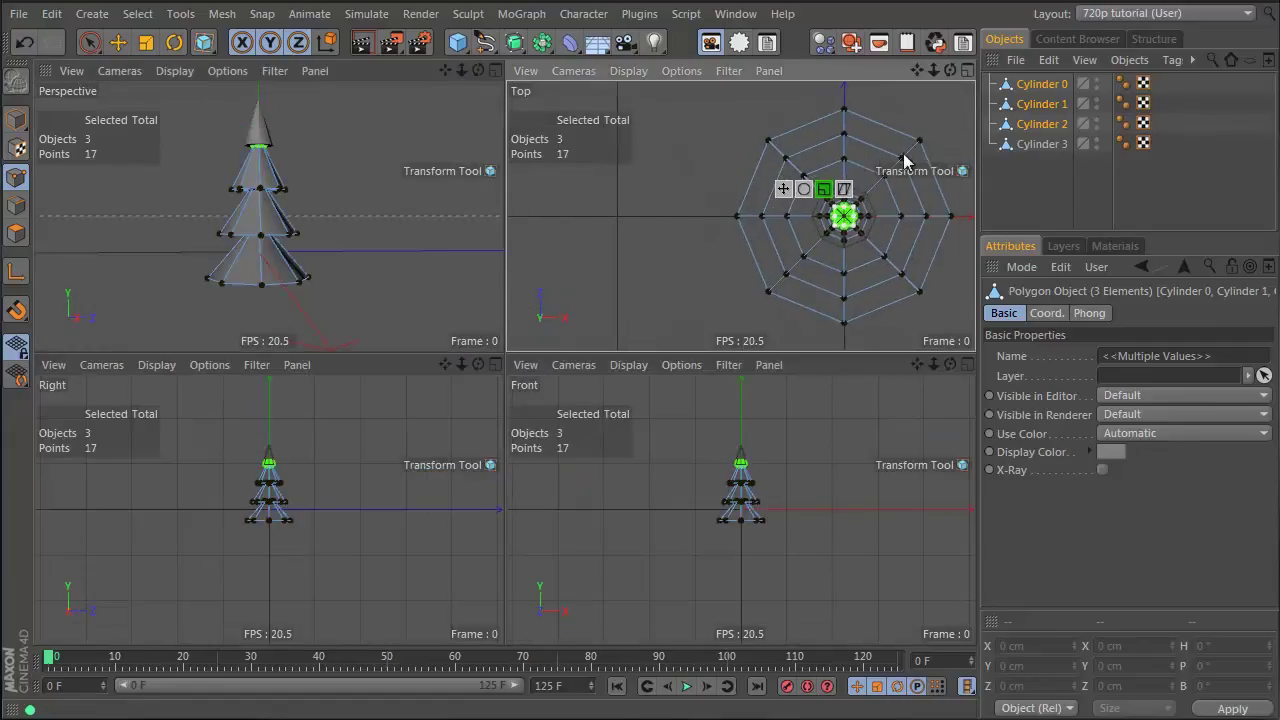
mouse_move(689, 489)
alt+right_down()
mouse_move(820, 475)
mouse_move(866, 455)
alt+right_up()
alt+middle_drag(868, 453, 695, 404)
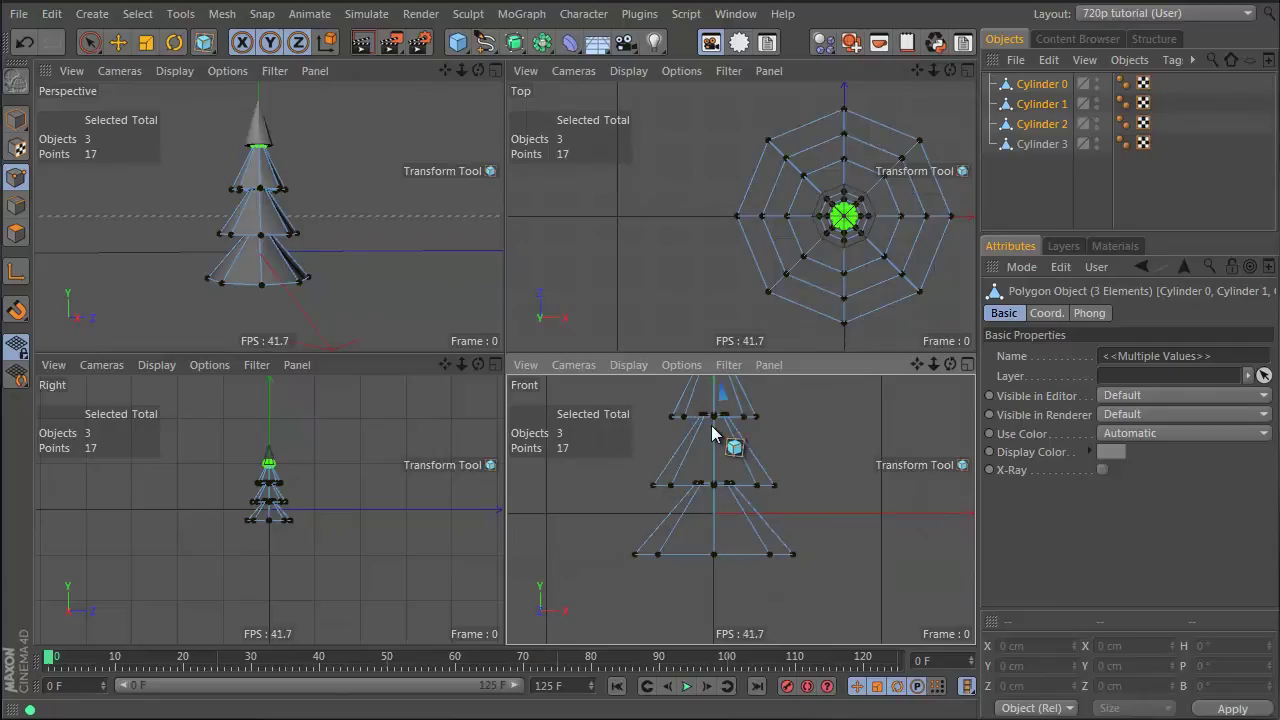
alt+right_drag(694, 417, 851, 391)
alt+middle_drag(744, 453, 740, 508)
mouse_move(740, 509)
alt+right_down()
mouse_move(763, 480)
mouse_move(682, 443)
alt+right_up()
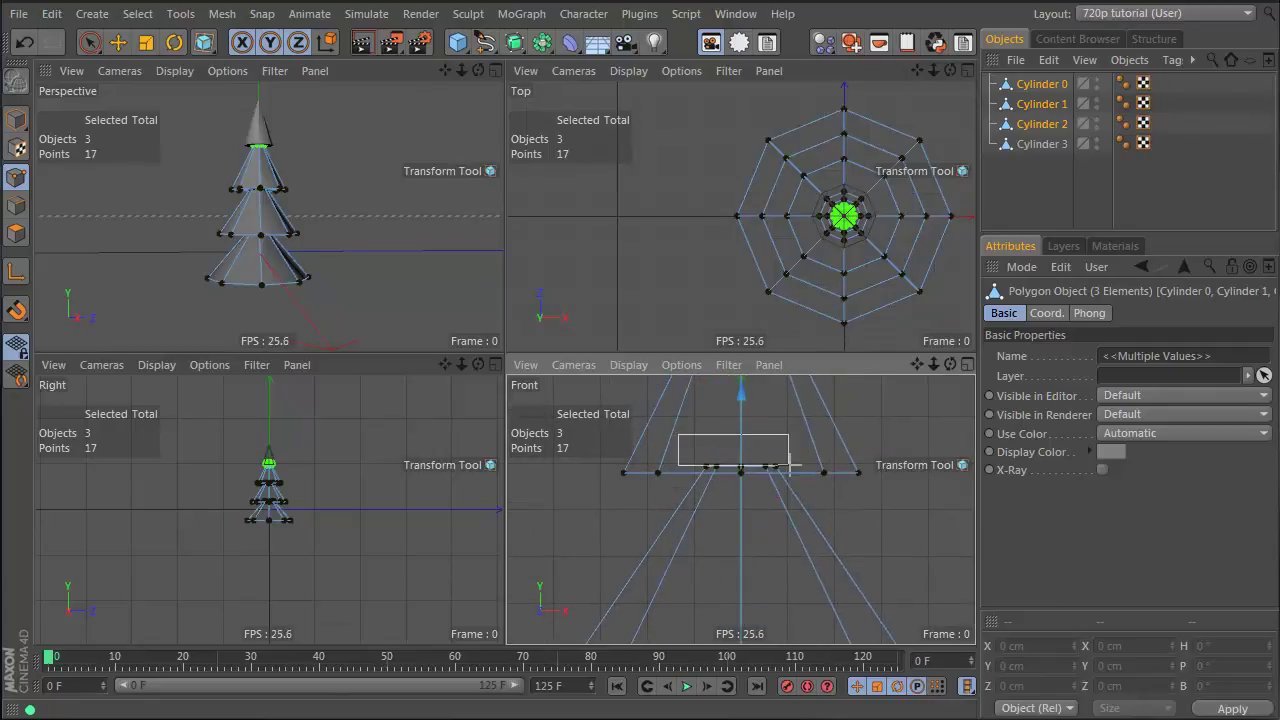
shift+drag(797, 470, 798, 470)
alt+middle_drag(800, 503, 771, 547)
drag(655, 431, 815, 467)
mouse_move(741, 510)
alt+right_down()
mouse_move(711, 517)
mouse_move(752, 565)
alt+right_up()
alt+middle_drag(771, 400, 752, 607)
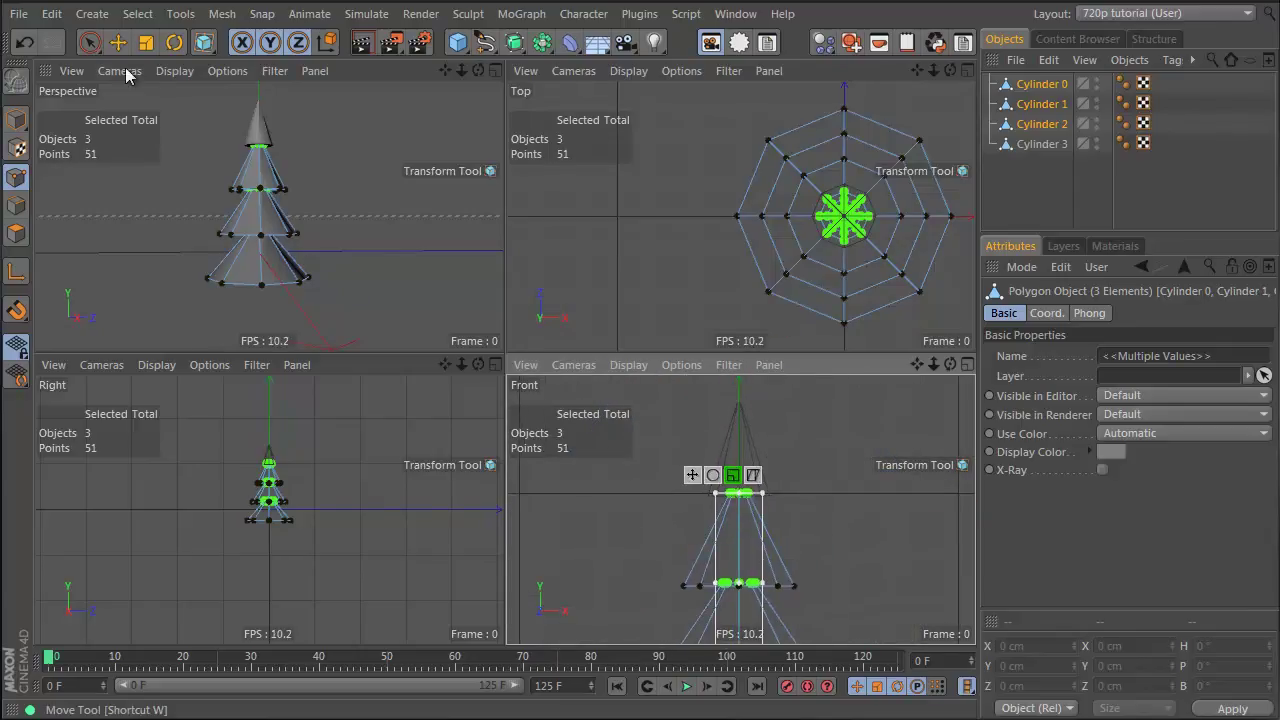
Scale the selected top rings outward evenly in X and Z, to about 39.4 cm wide on the lowest tier
click(146, 42)
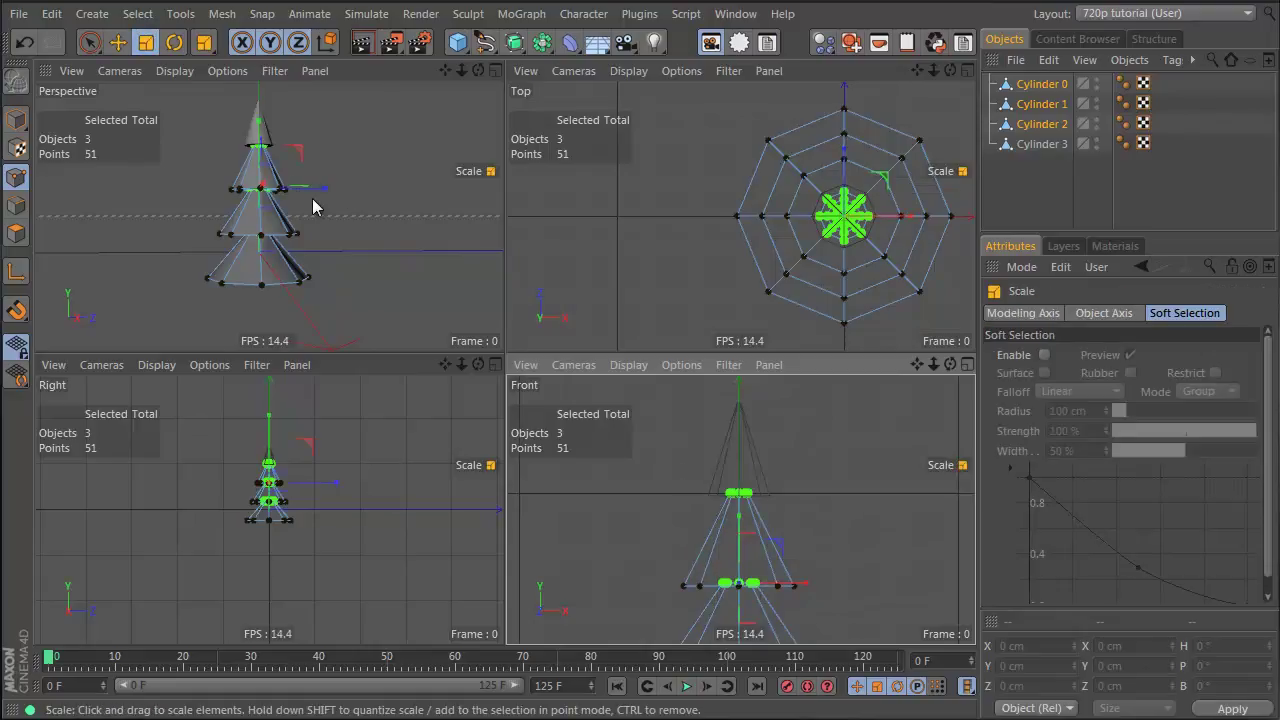
alt+drag(309, 200, 352, 246)
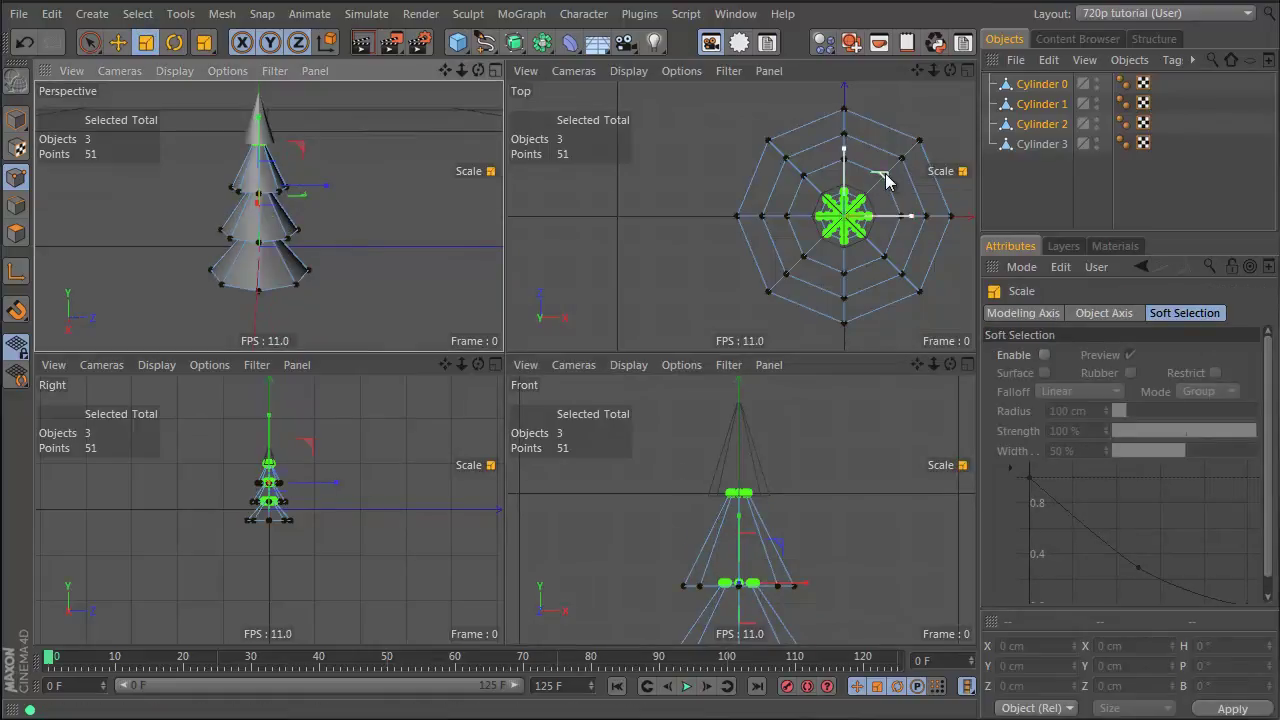
drag(884, 178, 800, 360)
click(1055, 179)
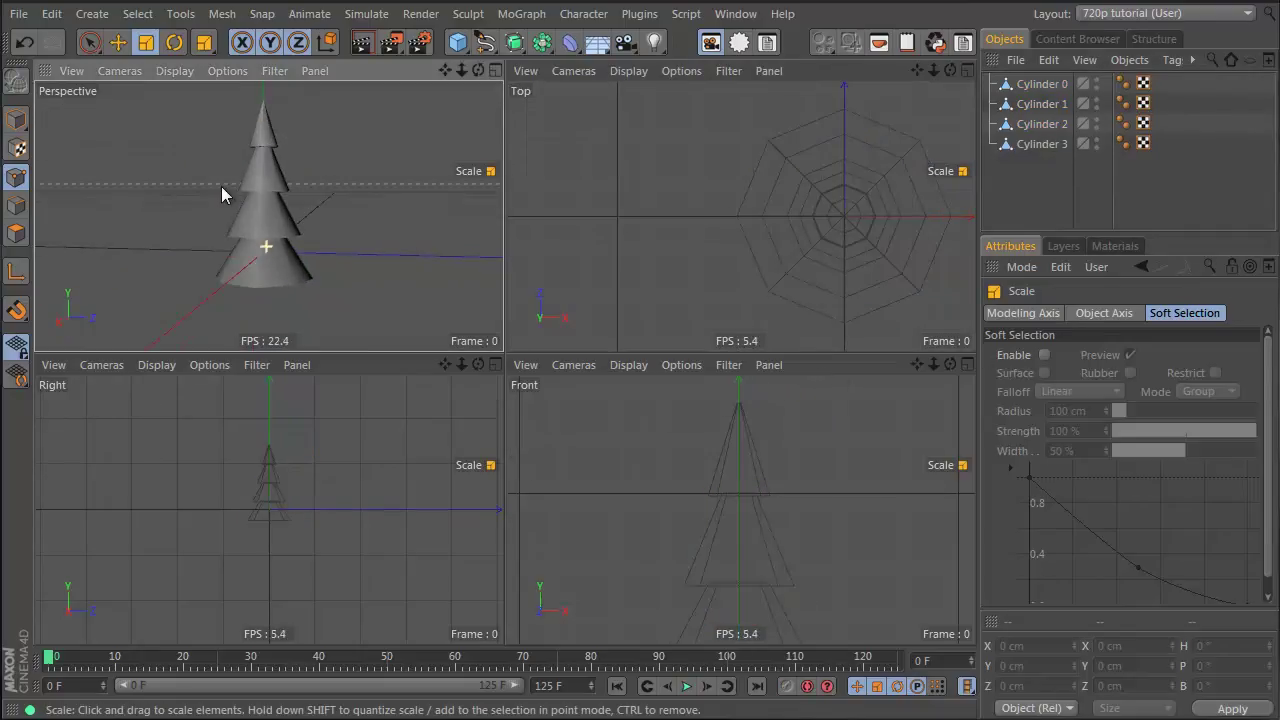
middle_click(266, 186)
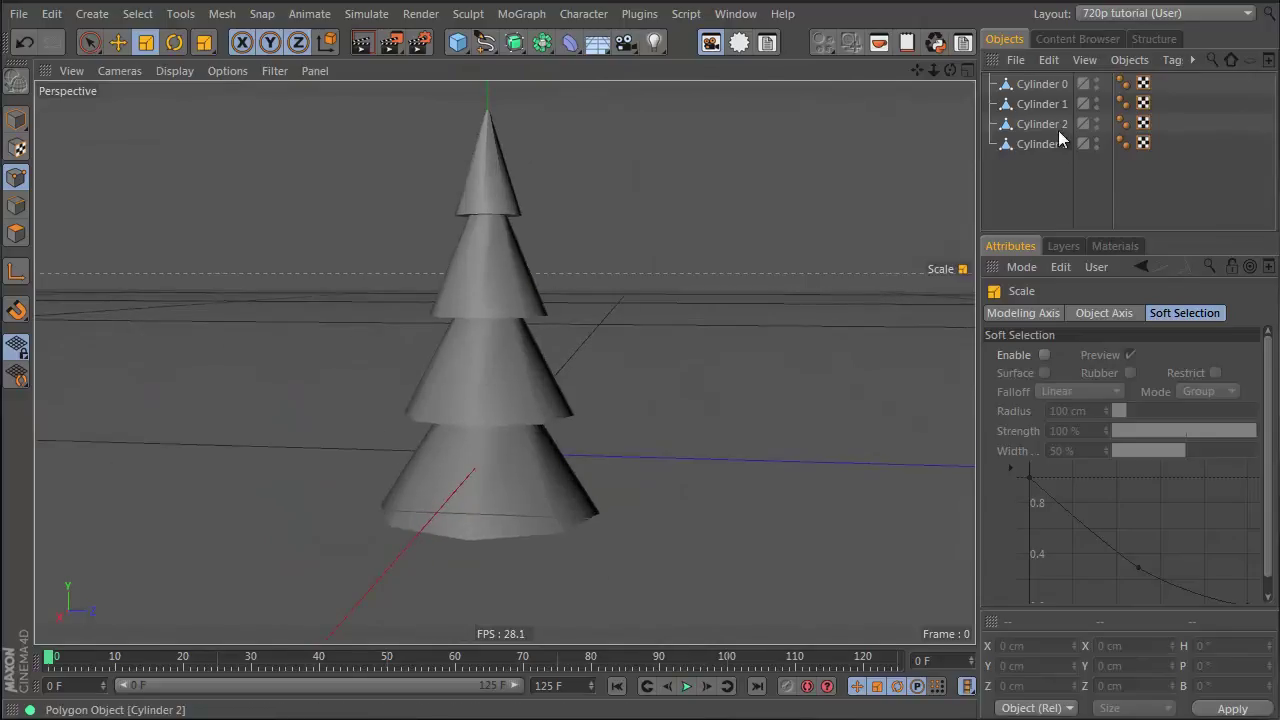
Lower the tip points of the top tier, Cylinder 3, to a Y position of about 9.1 cm
click(1054, 83)
click(1036, 146)
alt+middle_drag(576, 152, 603, 216)
key(e)
drag(514, 106, 513, 128)
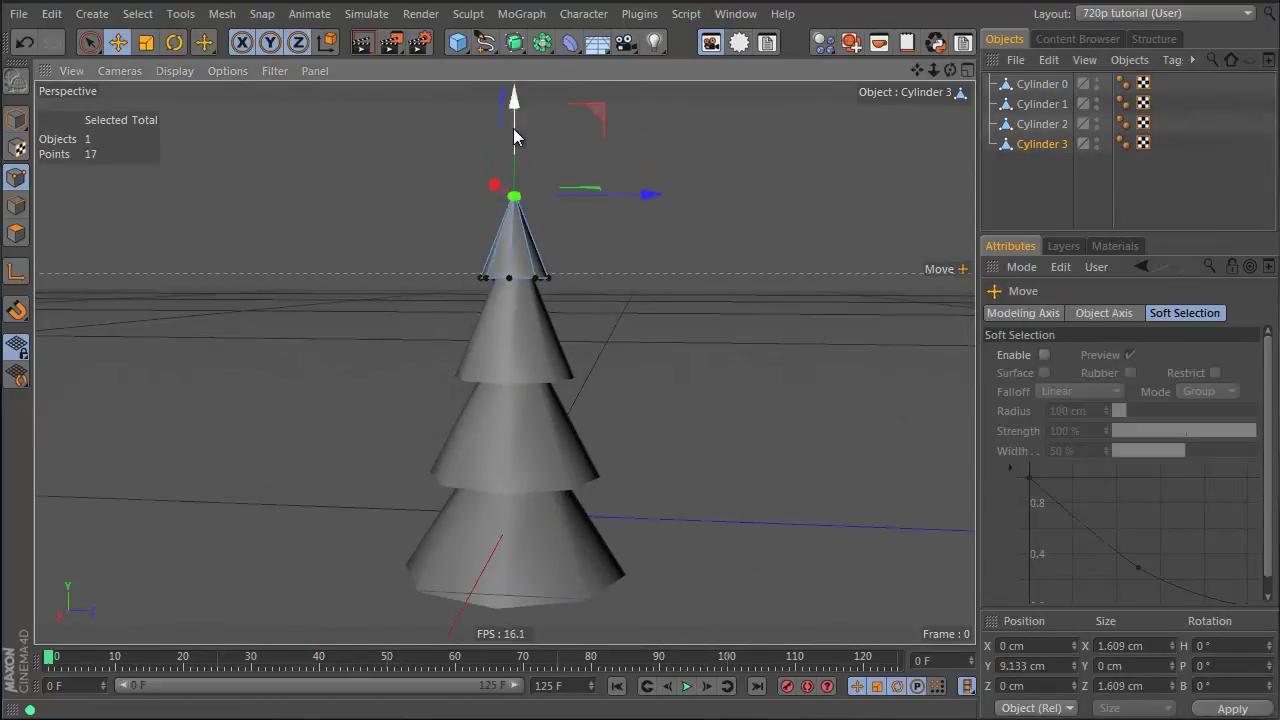
click(1024, 187)
Duplicate the lowest tier, Cylinder 0, and rename the copy trunk
alt+right_drag(502, 415, 507, 445)
mouse_move(507, 445)
alt+mouse_down()
mouse_move(536, 362)
mouse_move(513, 452)
alt+mouse_up()
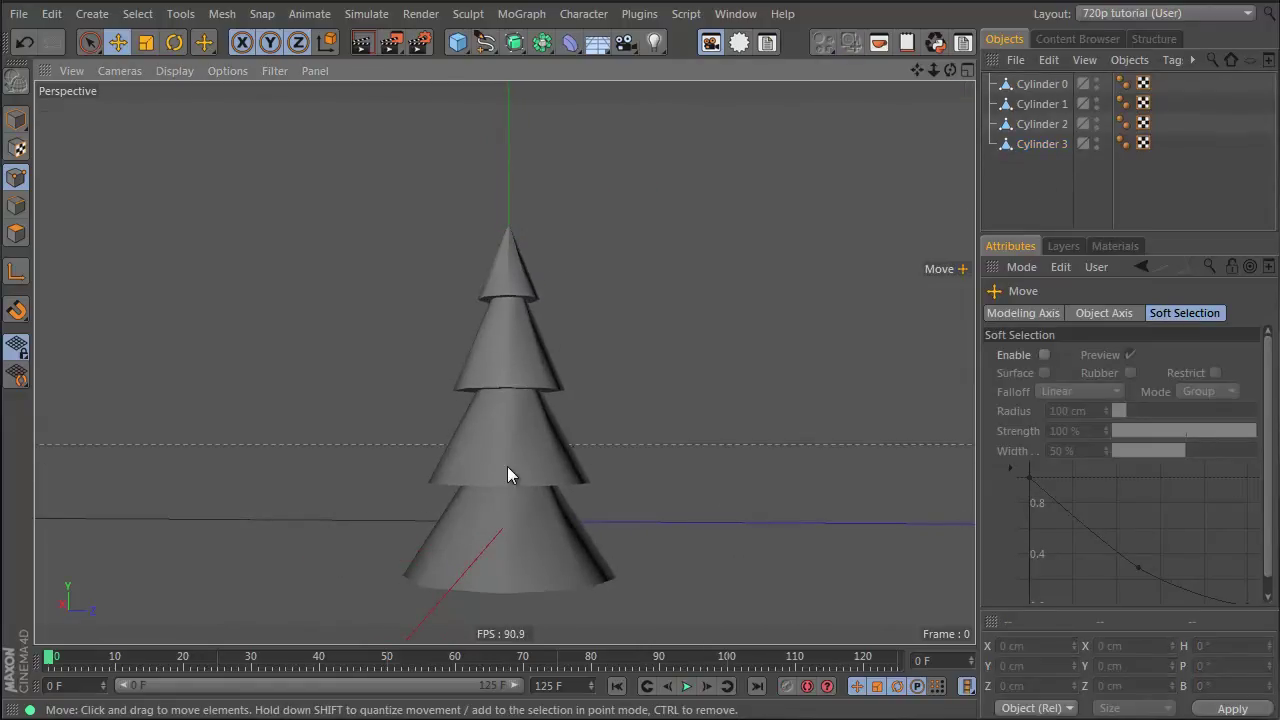
alt+drag(611, 323, 489, 330)
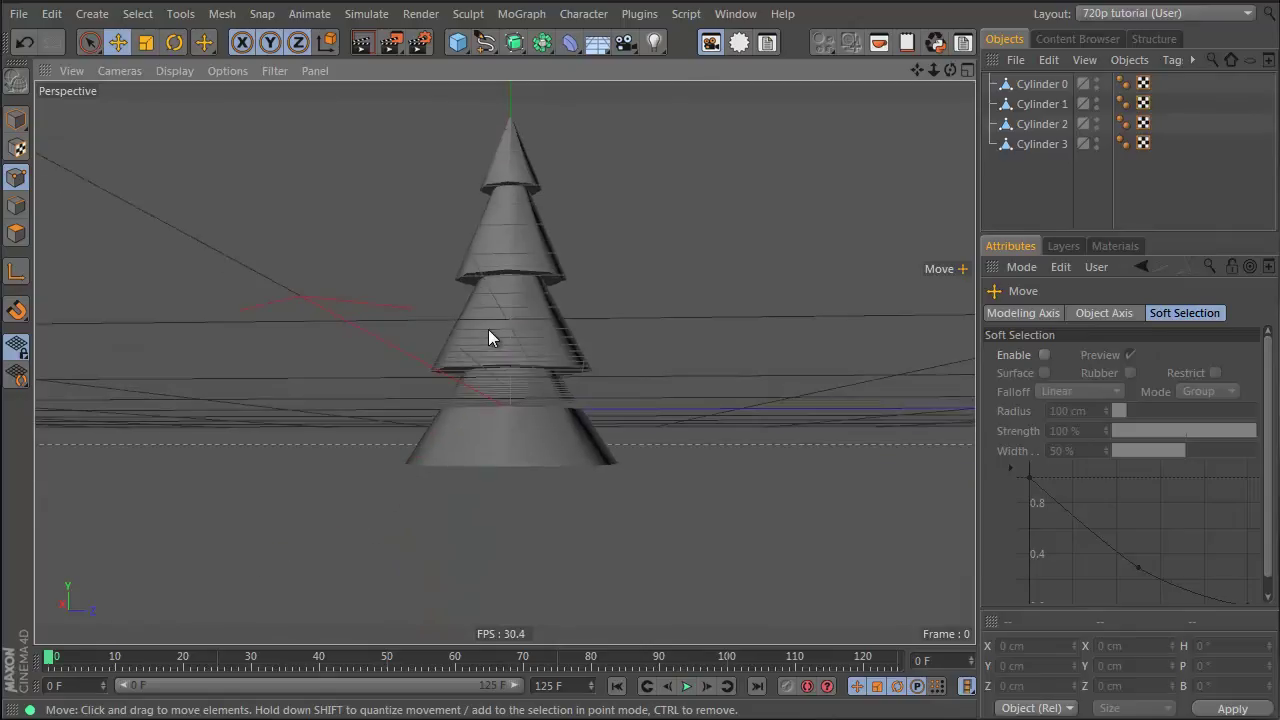
click(500, 425)
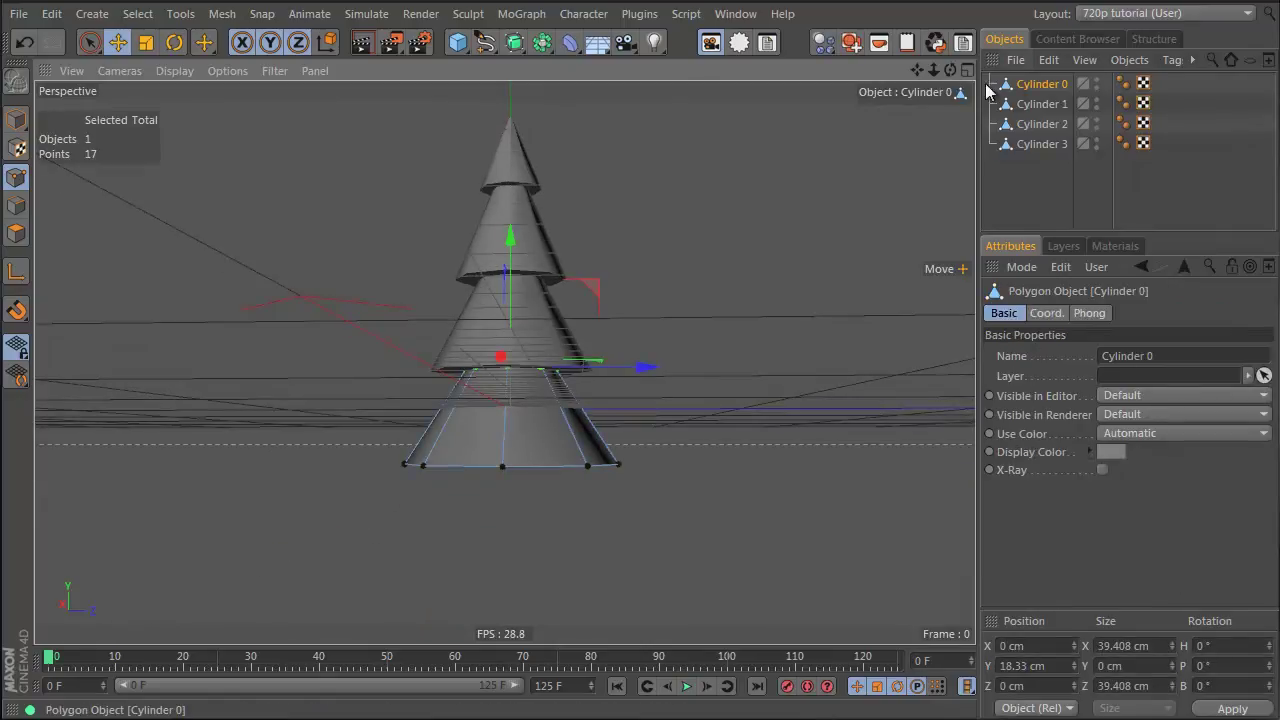
ctrl+drag(1030, 84, 1050, 162)
double_click(1050, 163)
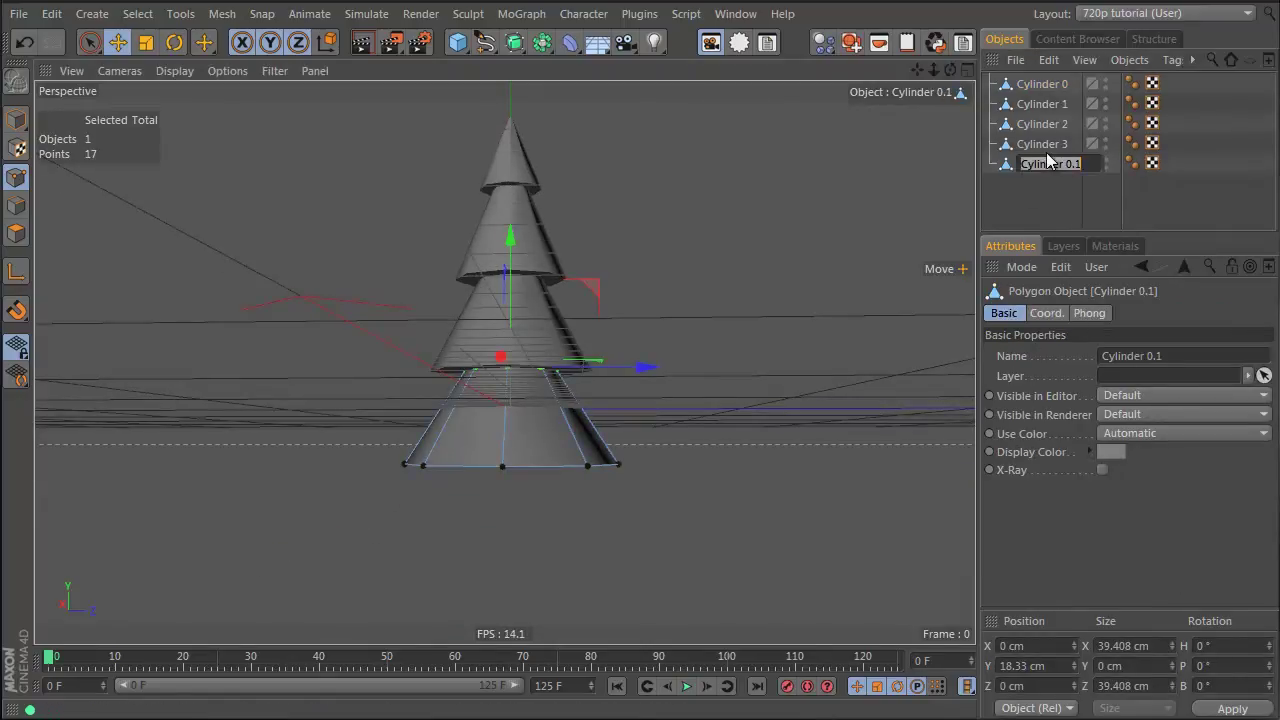
text(trunk)
key(Return)
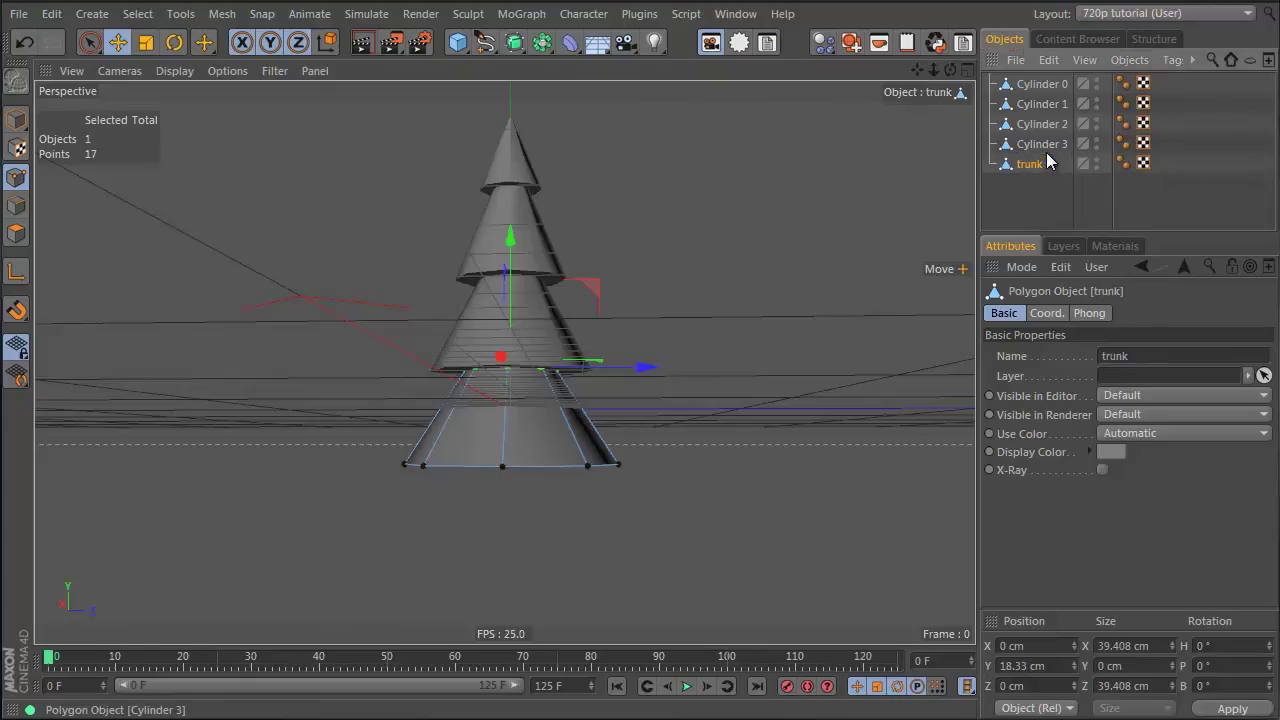
Move the trunk object down to about Y -41.1 cm and scale its bottom-ring points inward
click(16, 119)
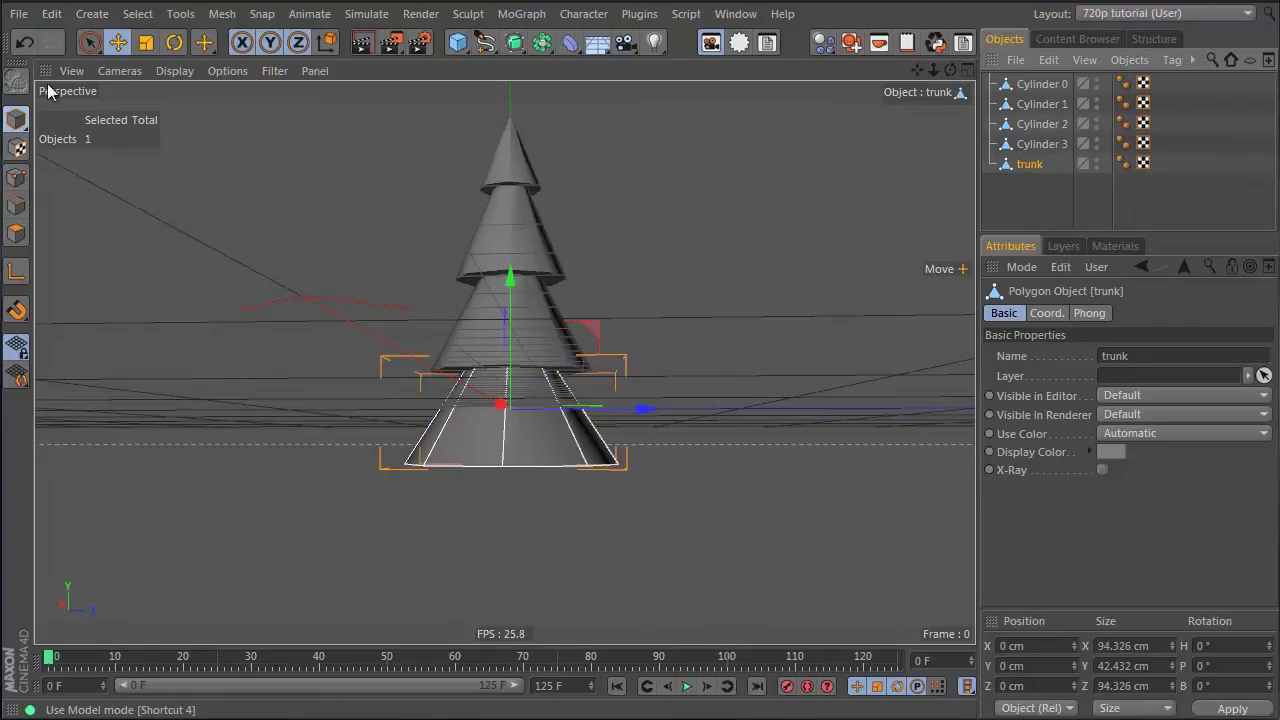
drag(511, 330, 511, 457)
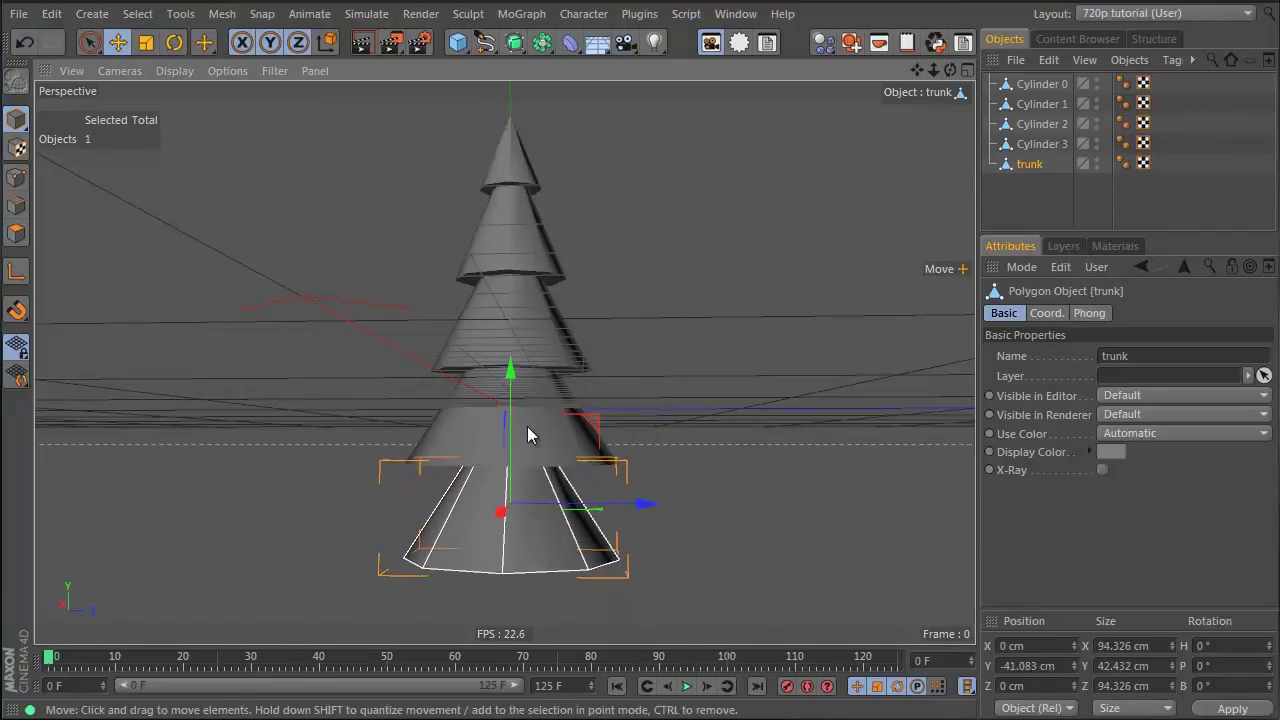
click(16, 176)
drag(316, 496, 846, 621)
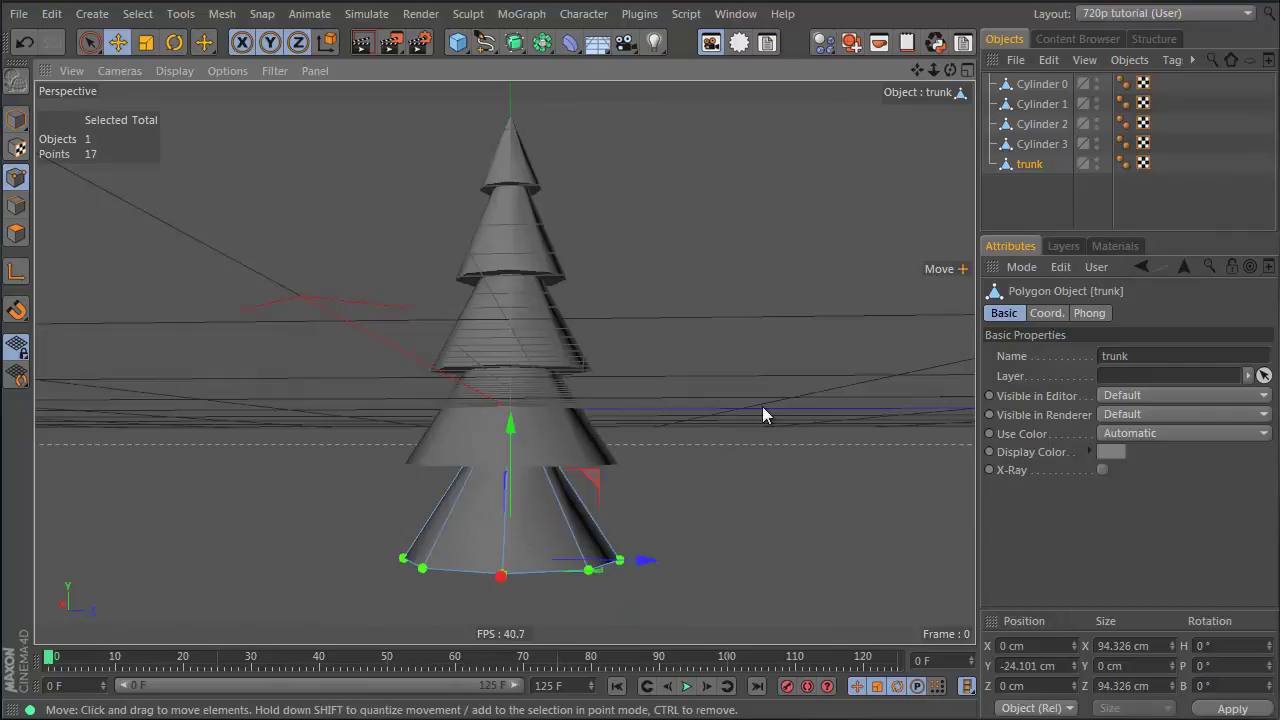
key(t)
drag(810, 400, 520, 432)
Raise the trunk's bottom points to about Y 5.9 cm and scale the ring to about 41.2 cm wide
key(e)
key(t)
drag(688, 451, 598, 486)
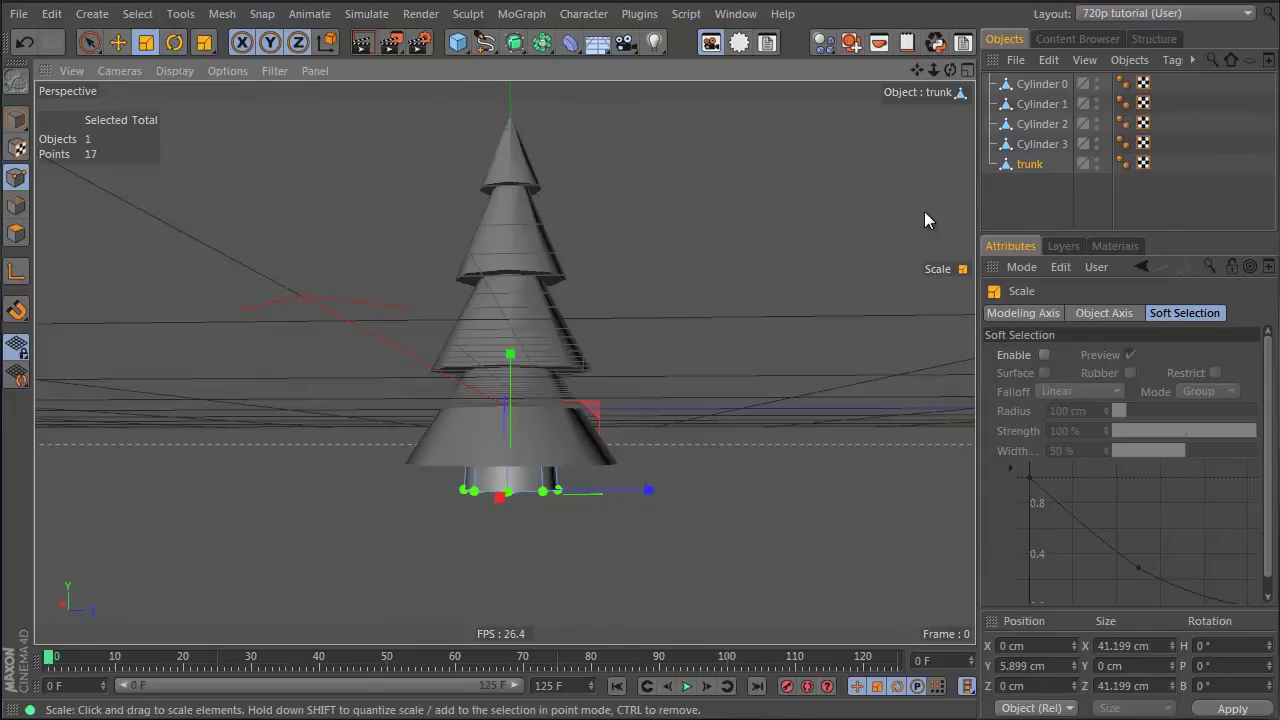
click(1015, 206)
Group the four cylinder tiers and the trunk under one null
alt+drag(620, 270, 465, 362)
alt+right_drag(534, 360, 612, 362)
alt+middle_drag(606, 418, 558, 314)
alt+drag(551, 431, 554, 373)
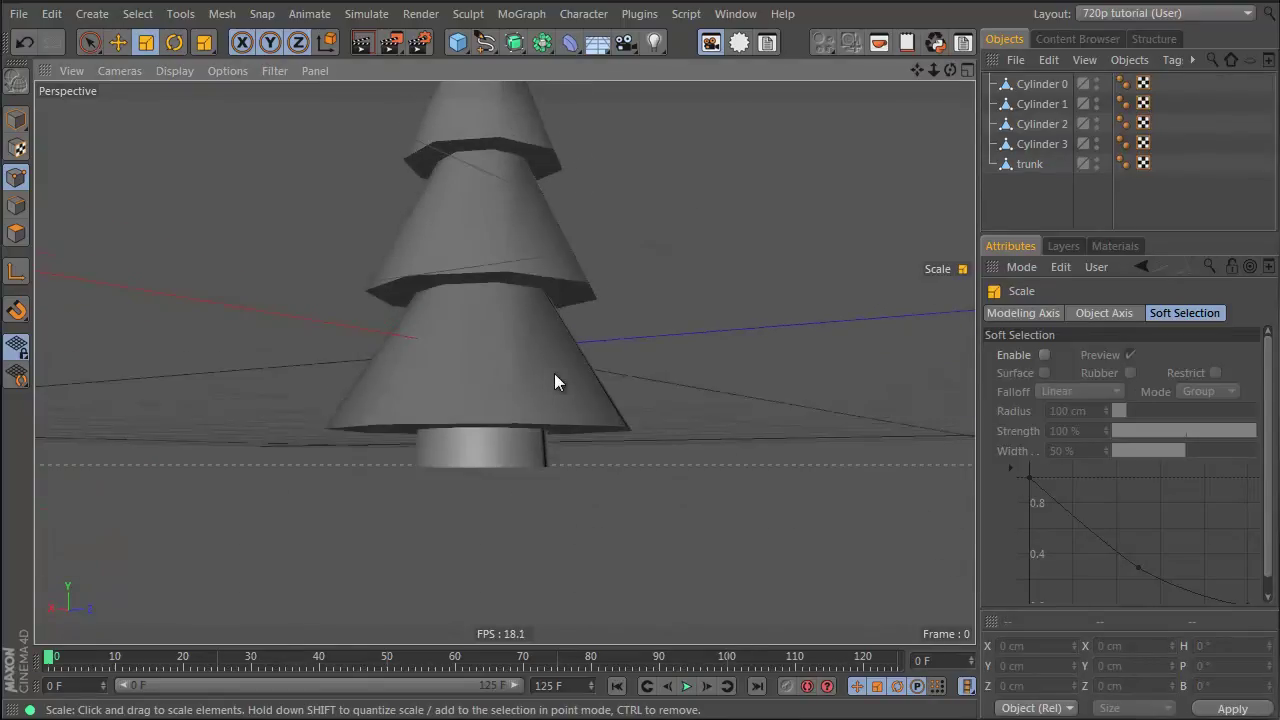
click(1018, 164)
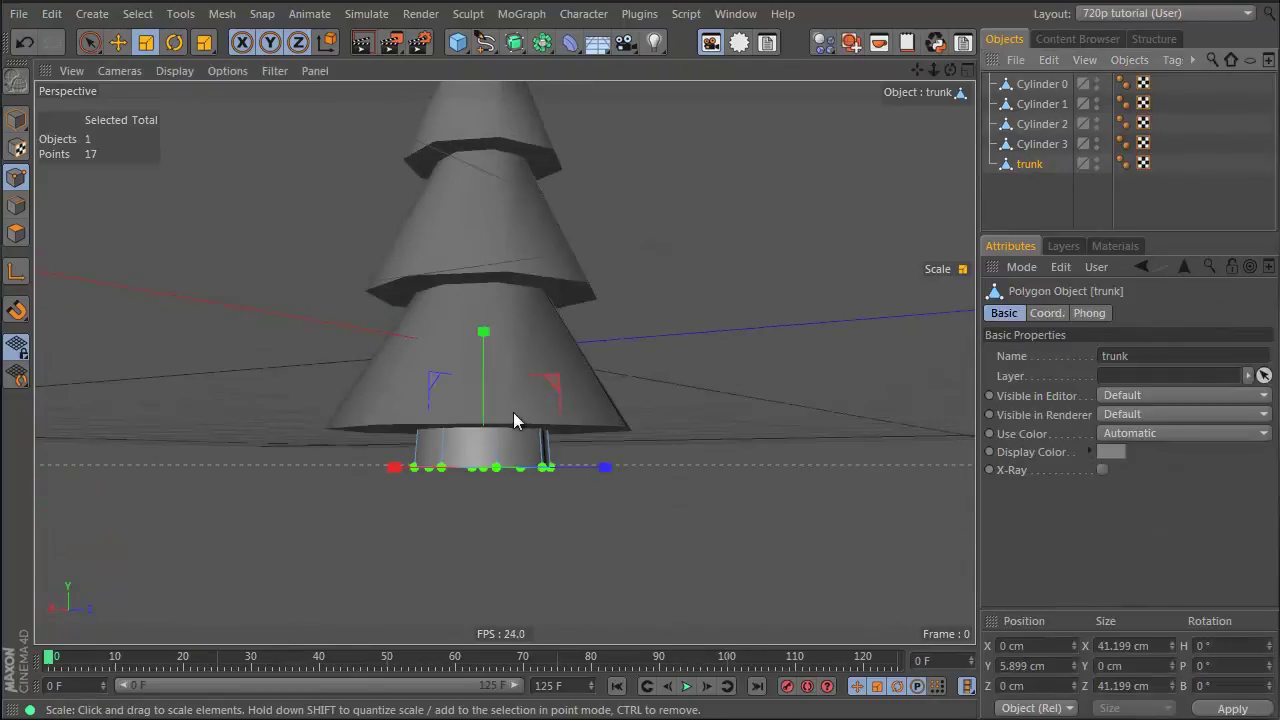
alt+drag(551, 316, 510, 405)
alt+middle_drag(521, 301, 498, 440)
click(1051, 221)
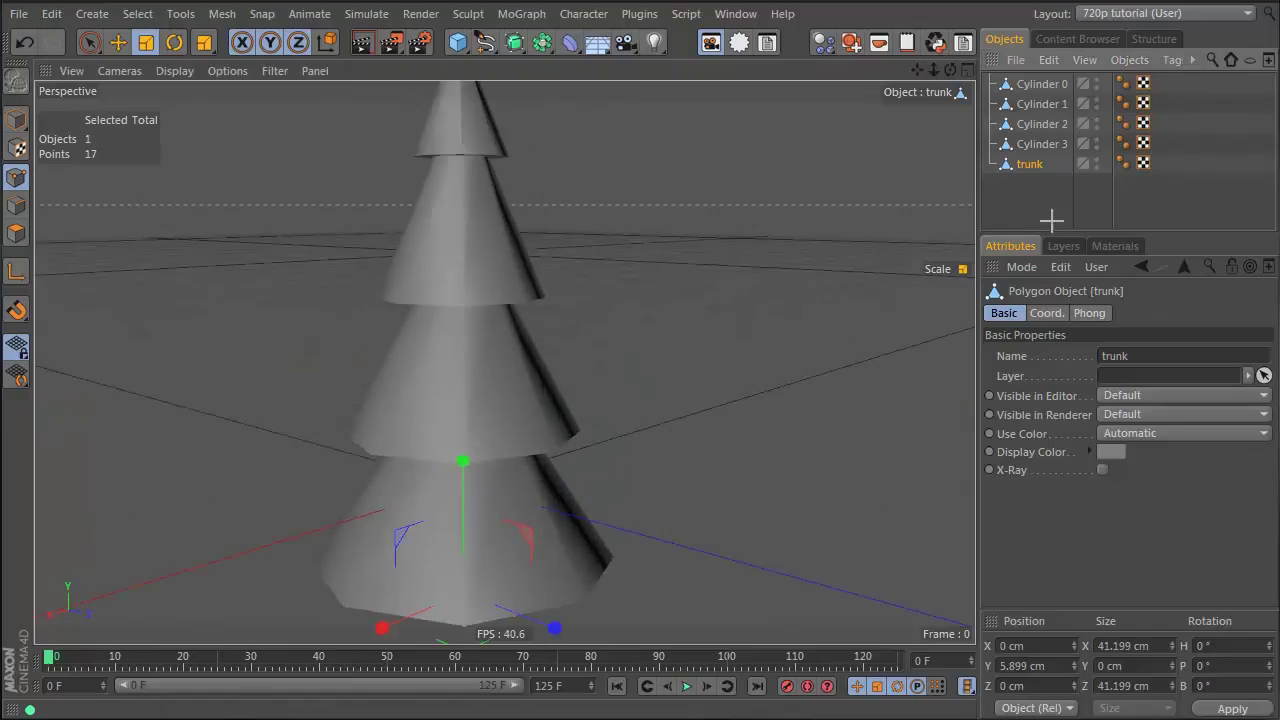
drag(1033, 193, 1029, 57)
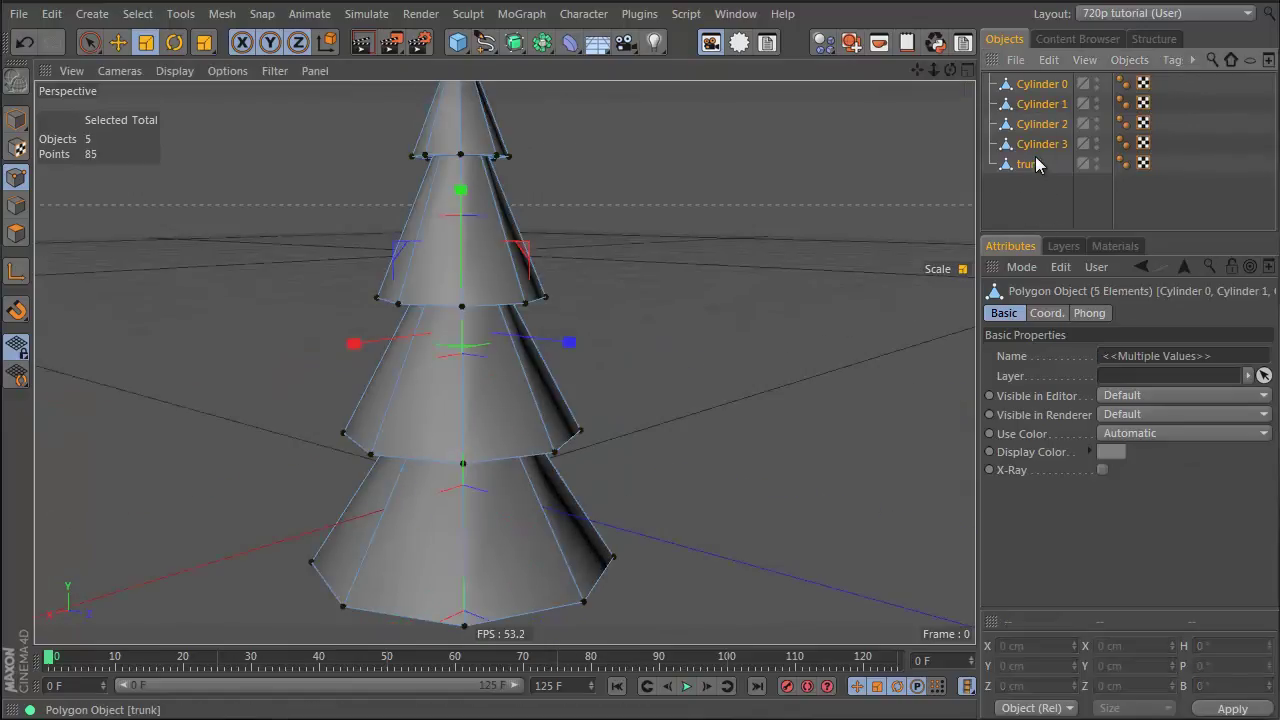
key(alt+g)
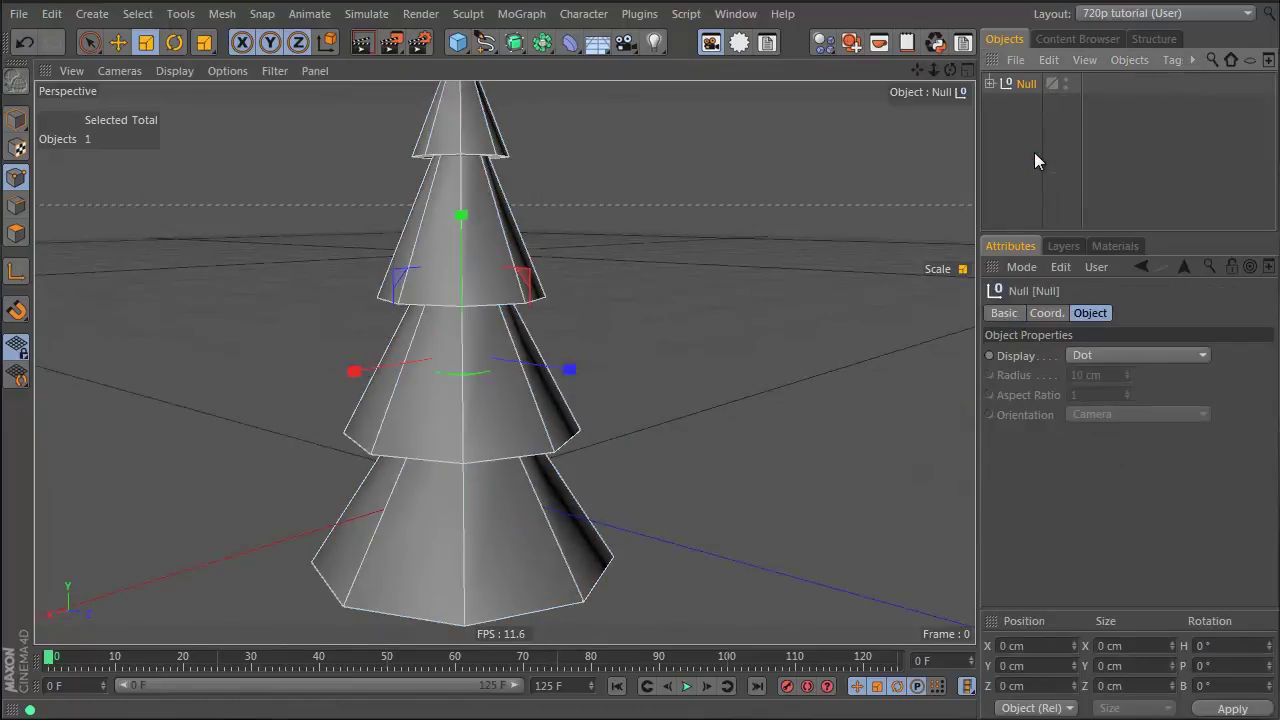
Enable axis modification and move the null's axis down to the base of the trunk
alt+drag(474, 338, 470, 312)
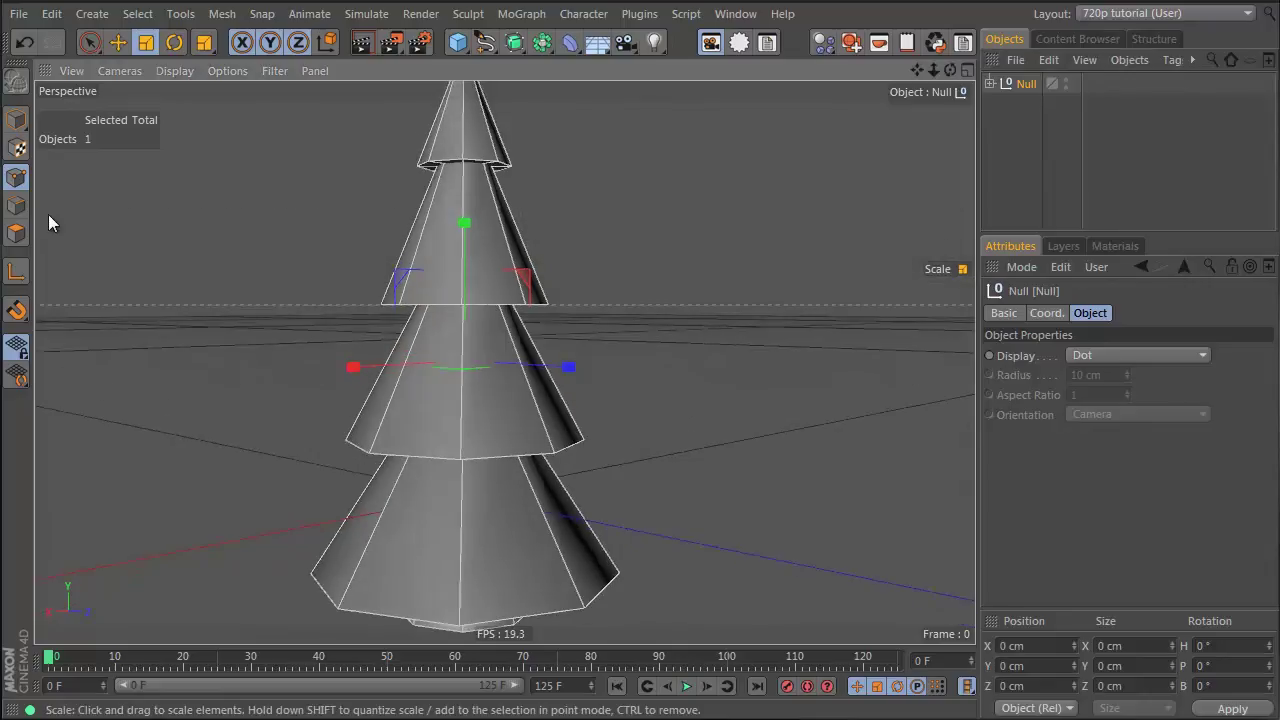
click(16, 273)
alt+middle_drag(620, 326, 619, 177)
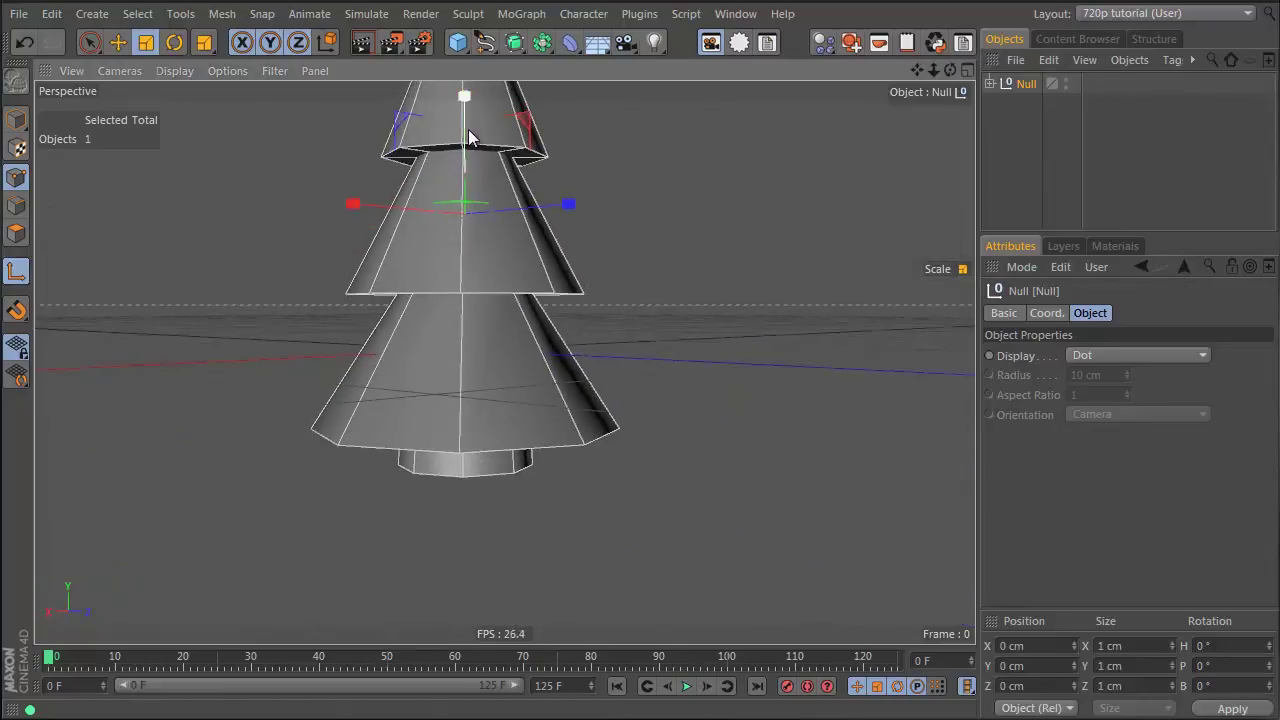
click(122, 45)
drag(467, 131, 461, 358)
middle_click(461, 357)
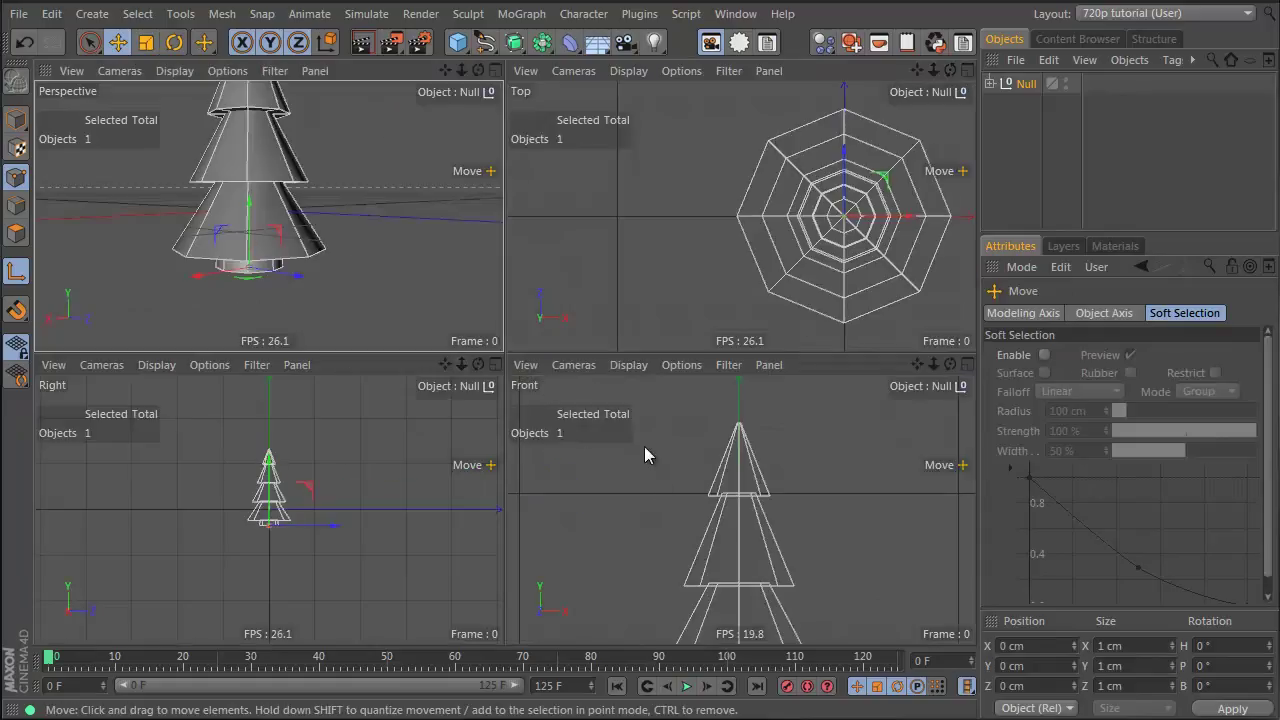
alt+right_drag(245, 523, 349, 517)
drag(329, 523, 329, 520)
middle_click(334, 226)
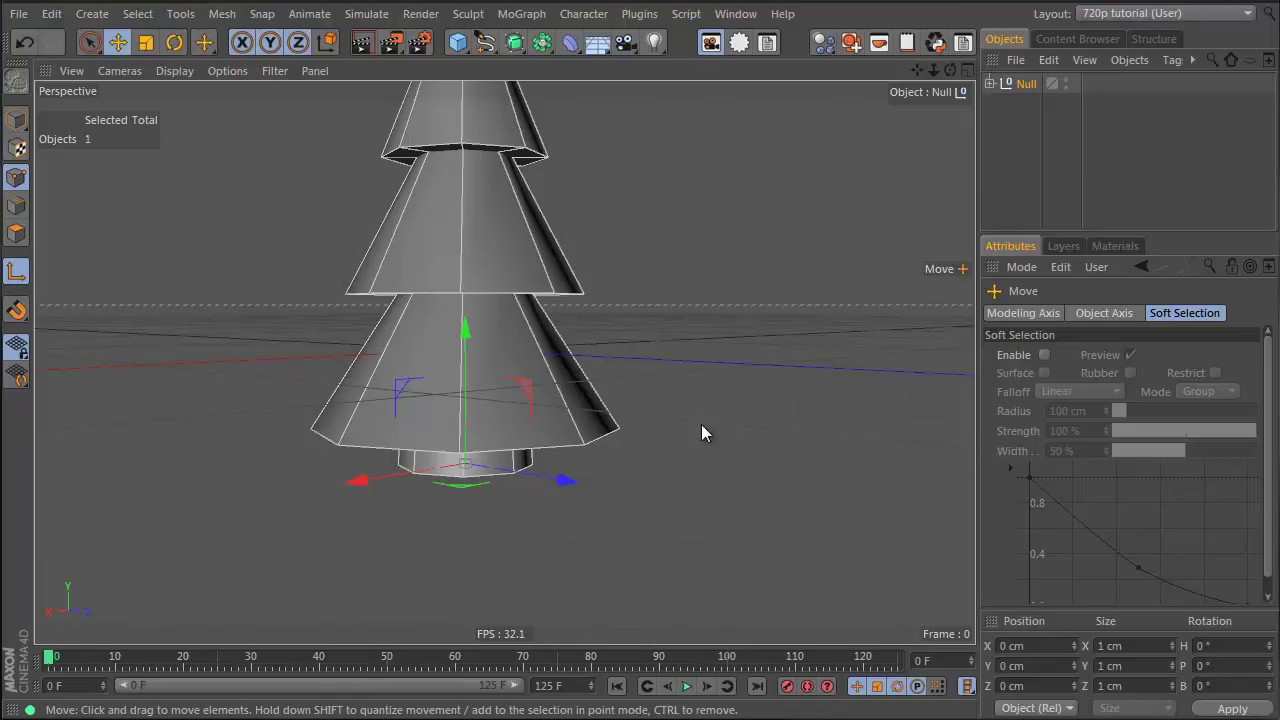
alt+drag(542, 503, 362, 348)
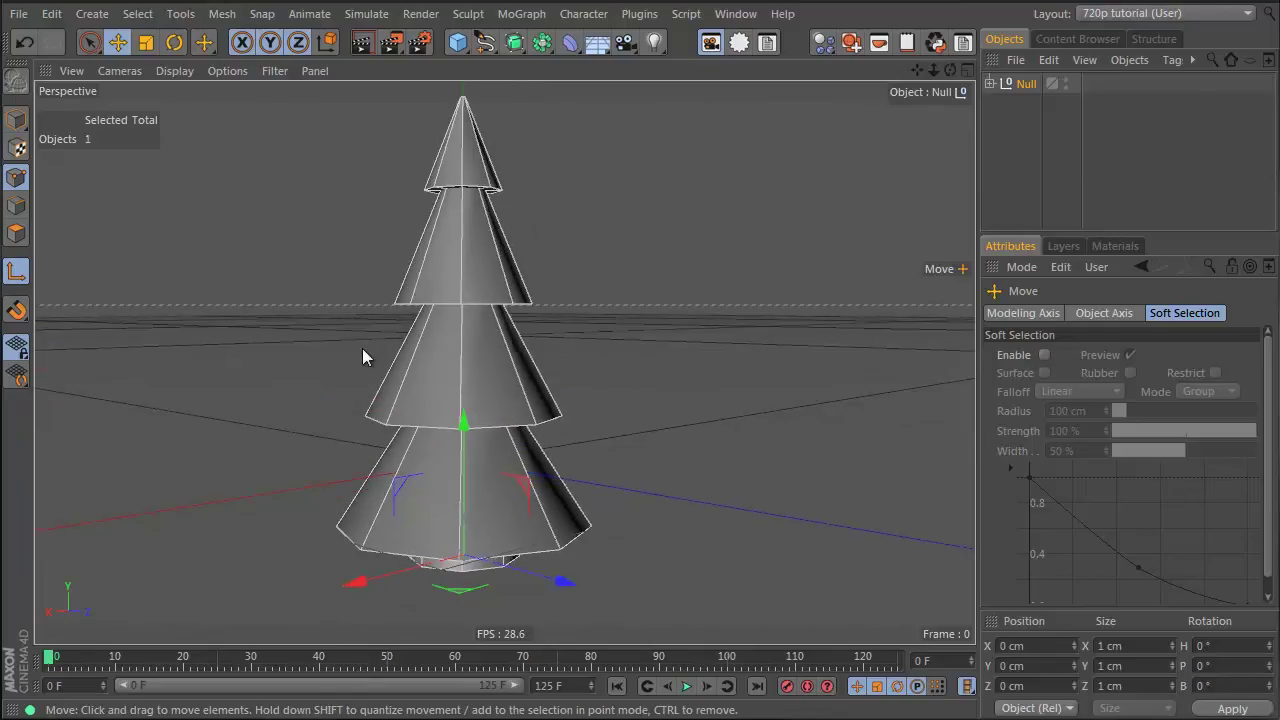
click(1010, 157)
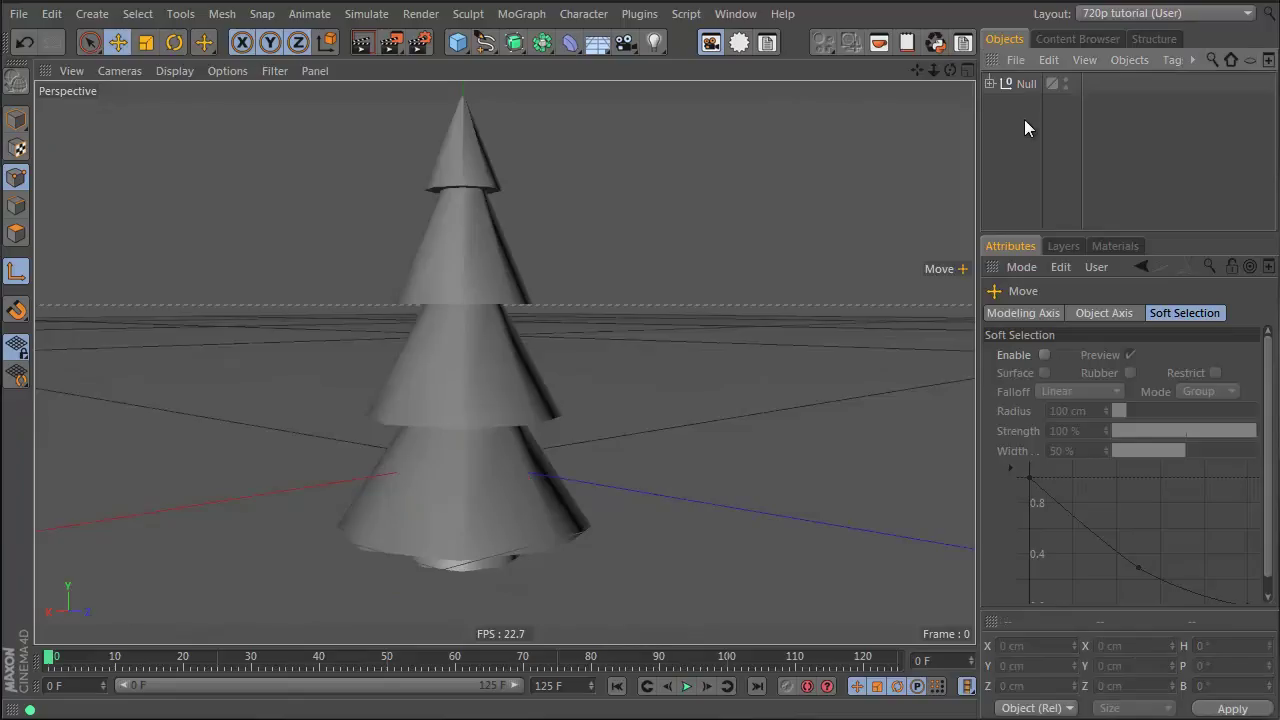
Return the null to model mode and create a new material named "tree trunk"
click(1027, 88)
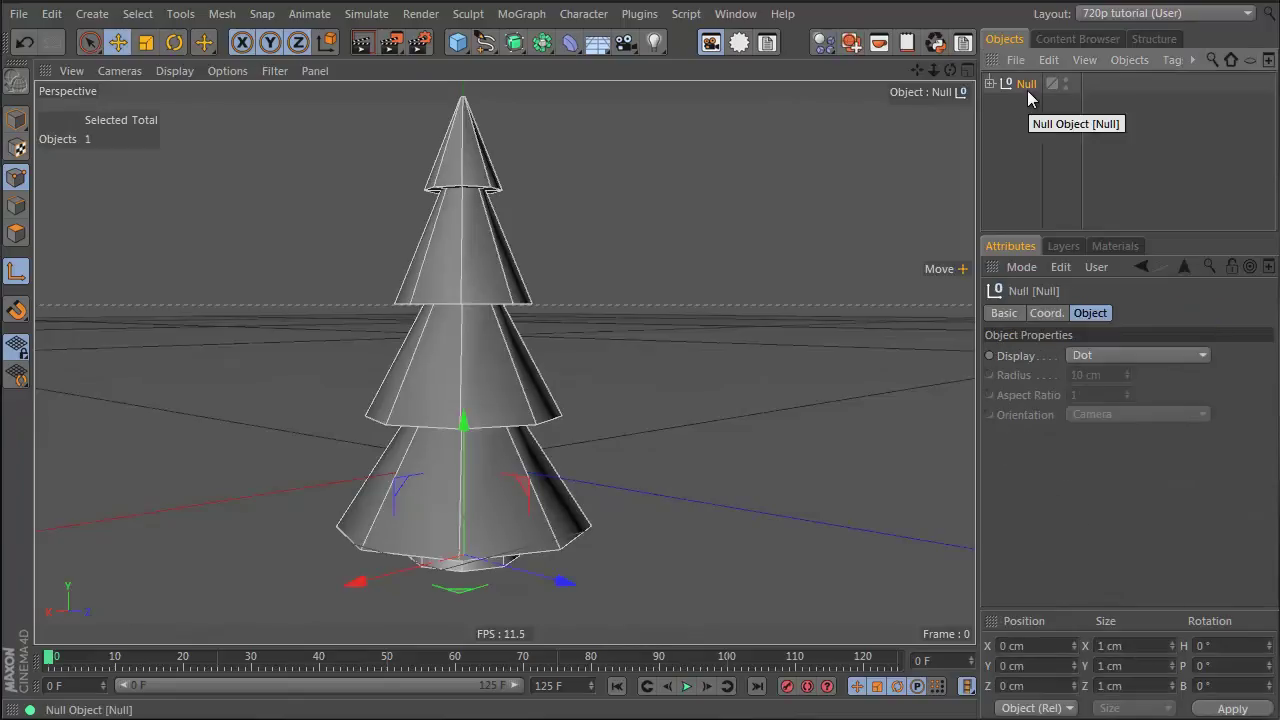
click(16, 119)
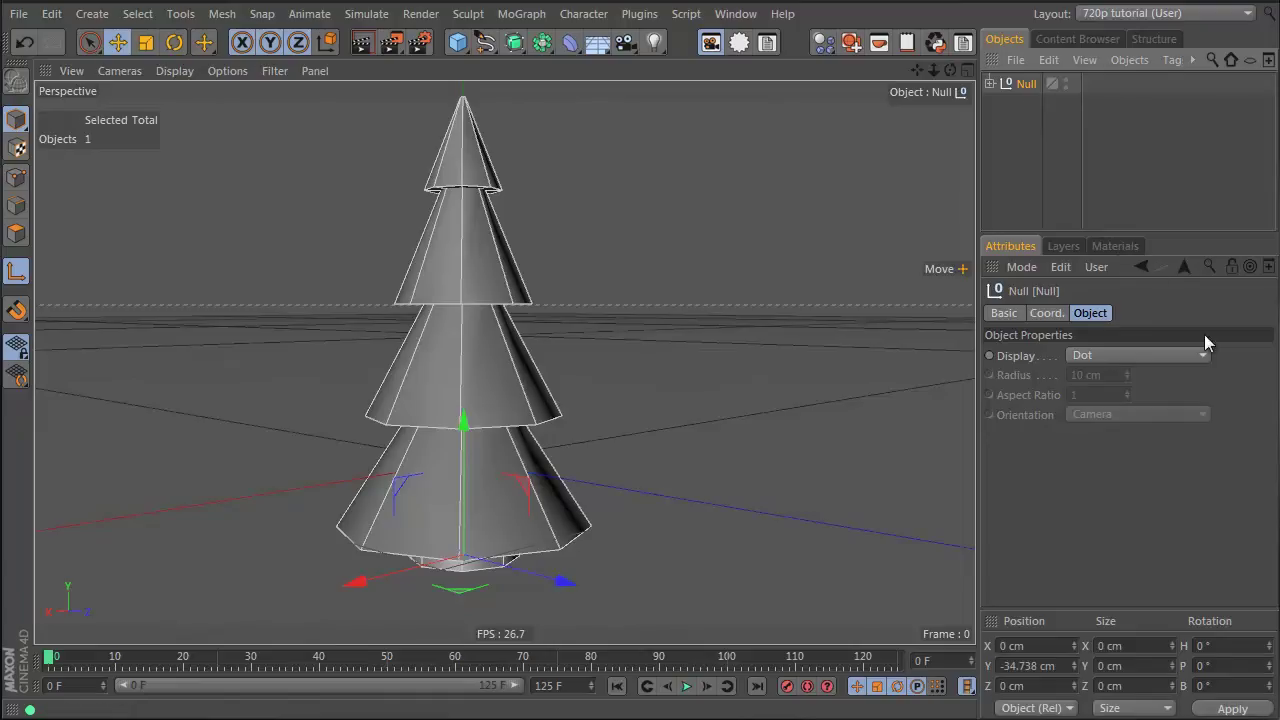
click(1115, 246)
double_click(1059, 395)
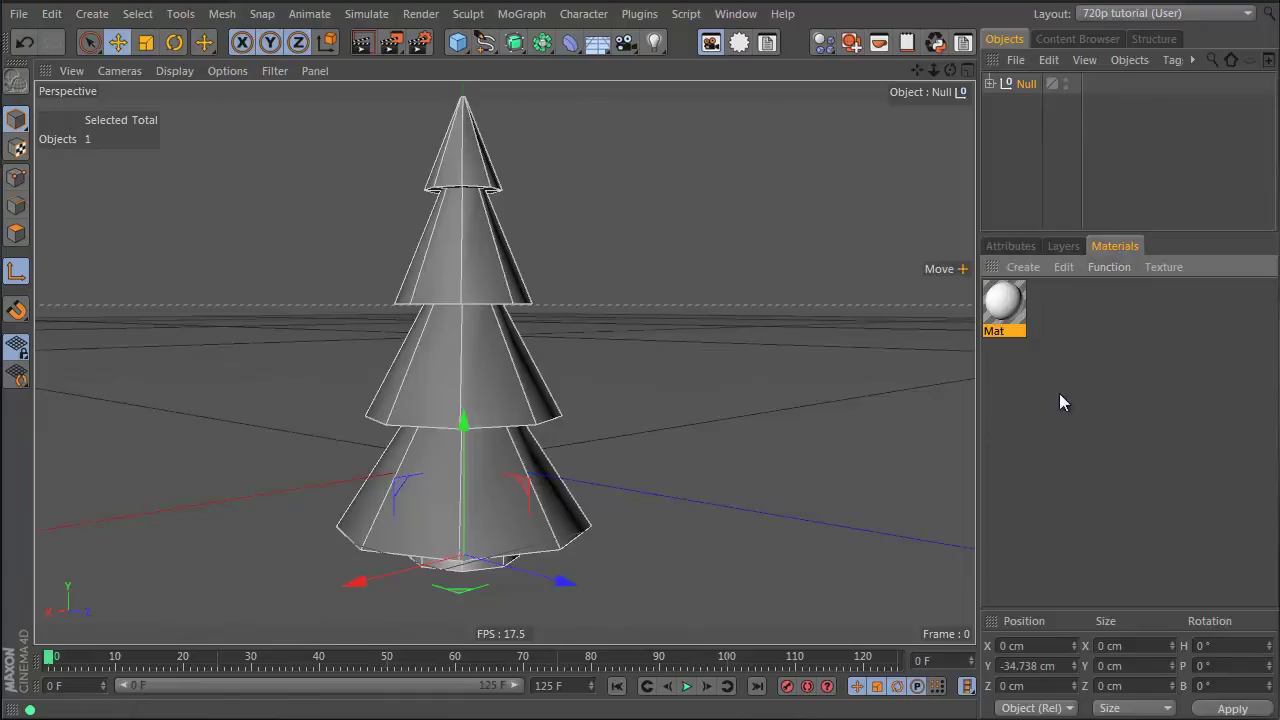
double_click(997, 330)
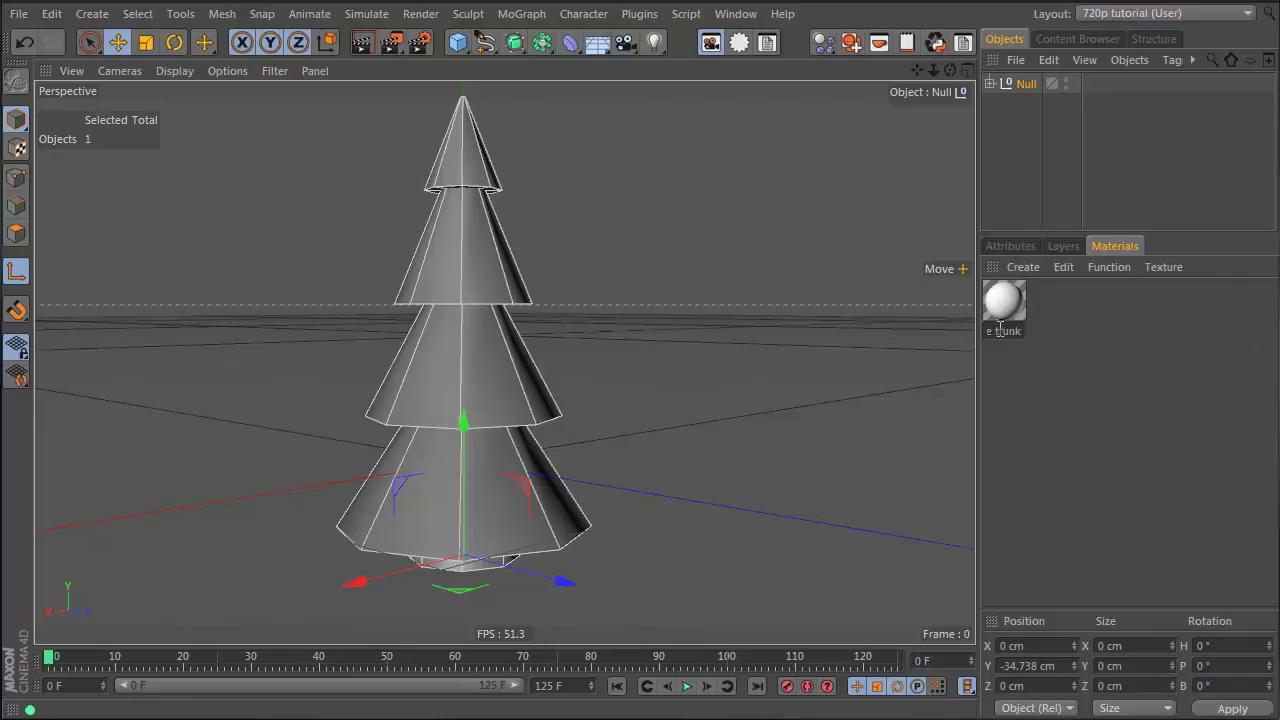
key(Return)
Colour the tree trunk material brown with H 34°, S 100% and V 41%
double_click(1020, 320)
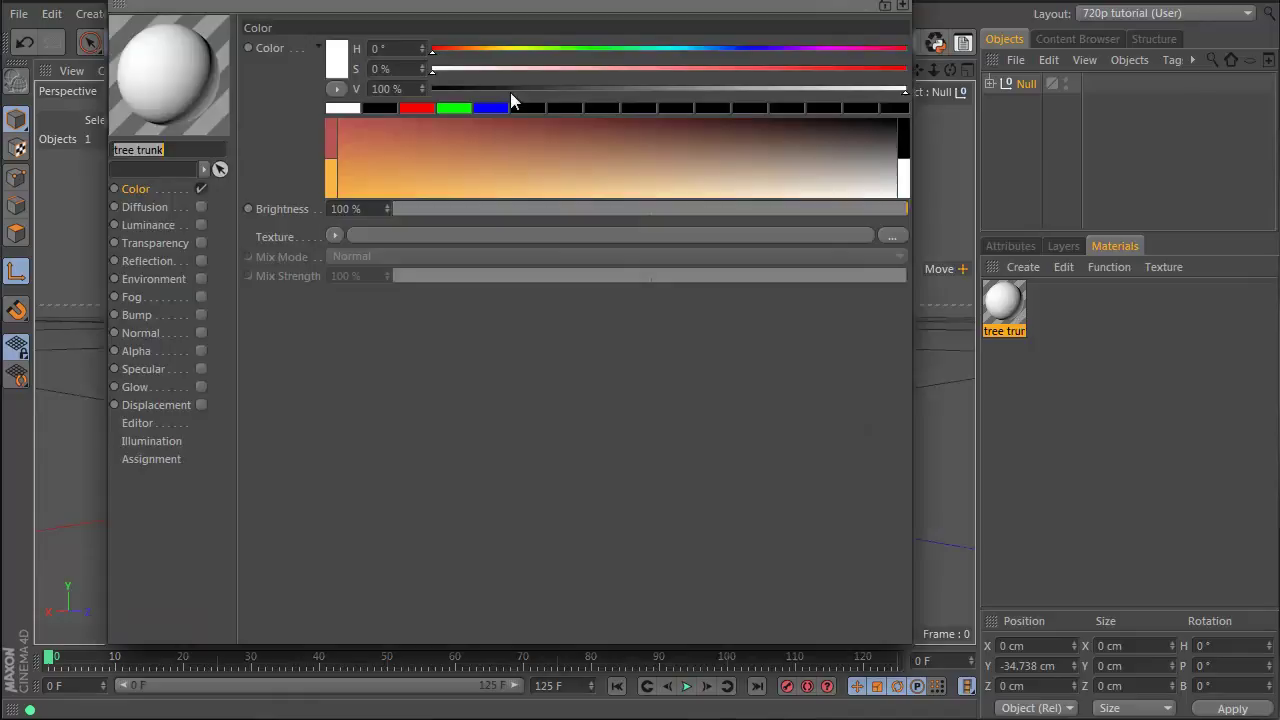
drag(488, 49, 626, 89)
drag(858, 72, 906, 70)
mouse_move(496, 49)
mouse_down()
mouse_move(465, 50)
mouse_move(477, 50)
mouse_up()
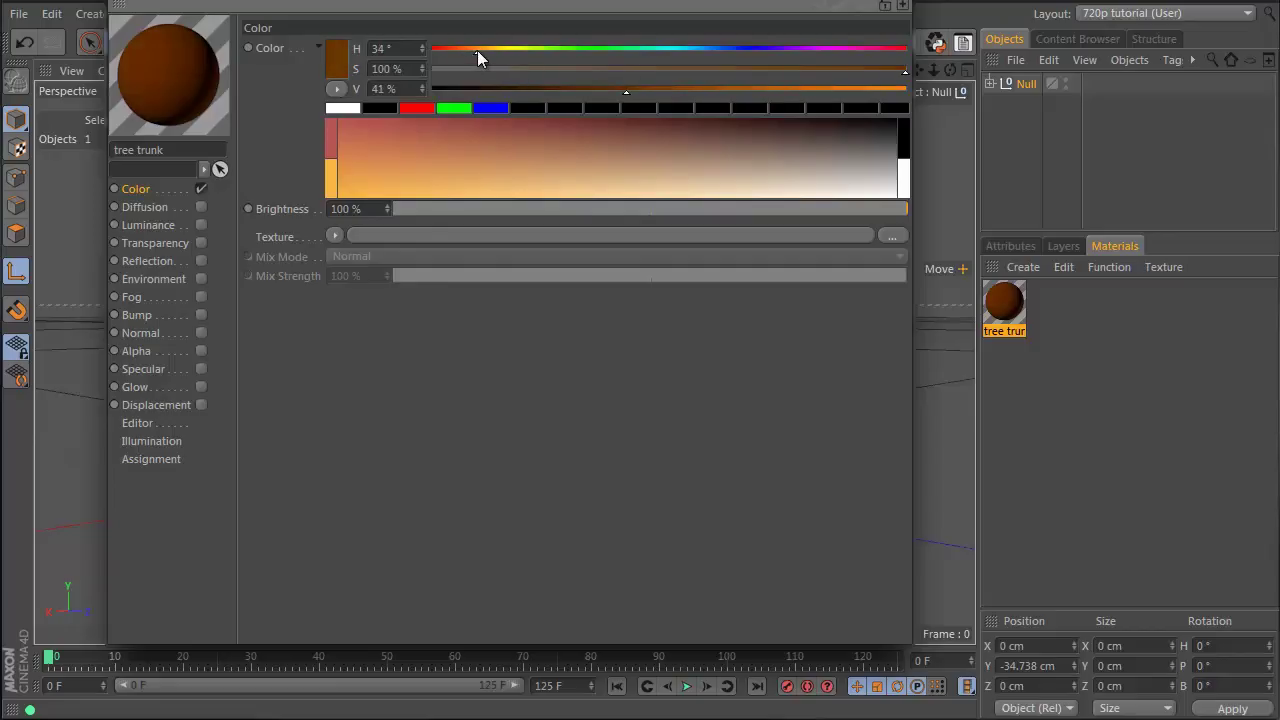
Assign the tree trunk material to the trunk object only, moving its tag off the parent null
drag(990, 292, 1015, 84)
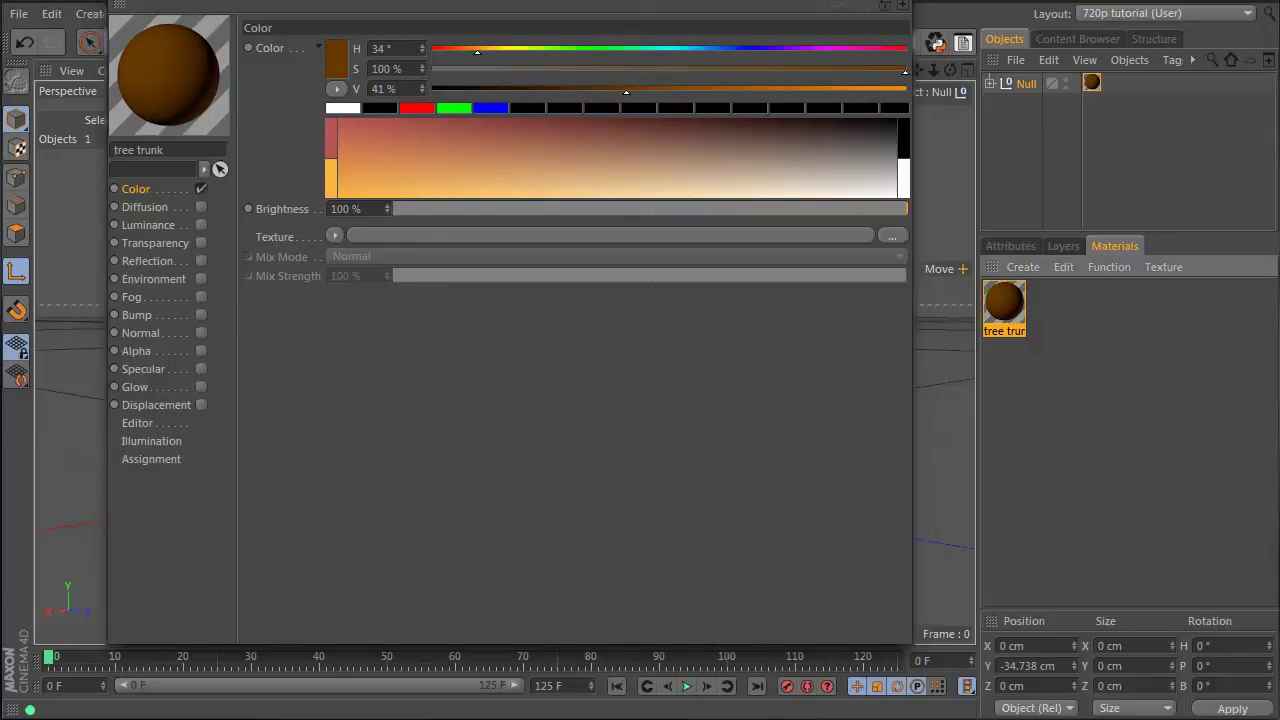
click(1191, 450)
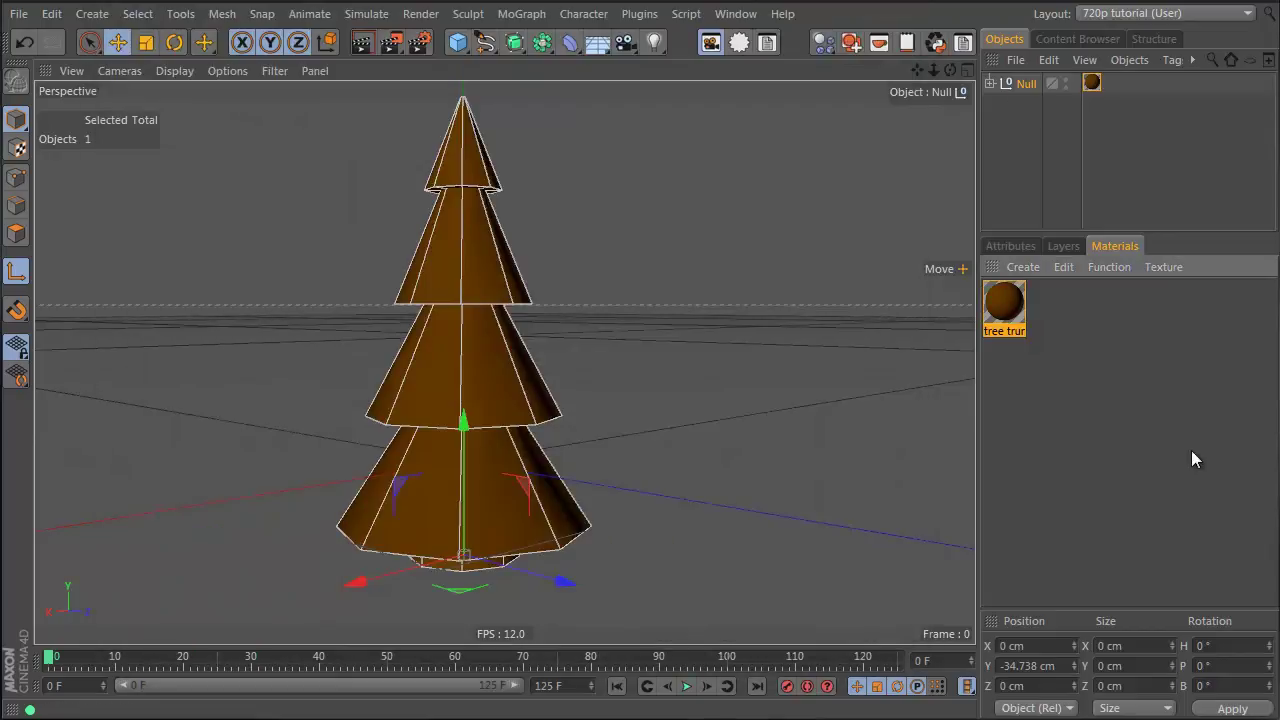
click(990, 84)
drag(1134, 83, 1174, 182)
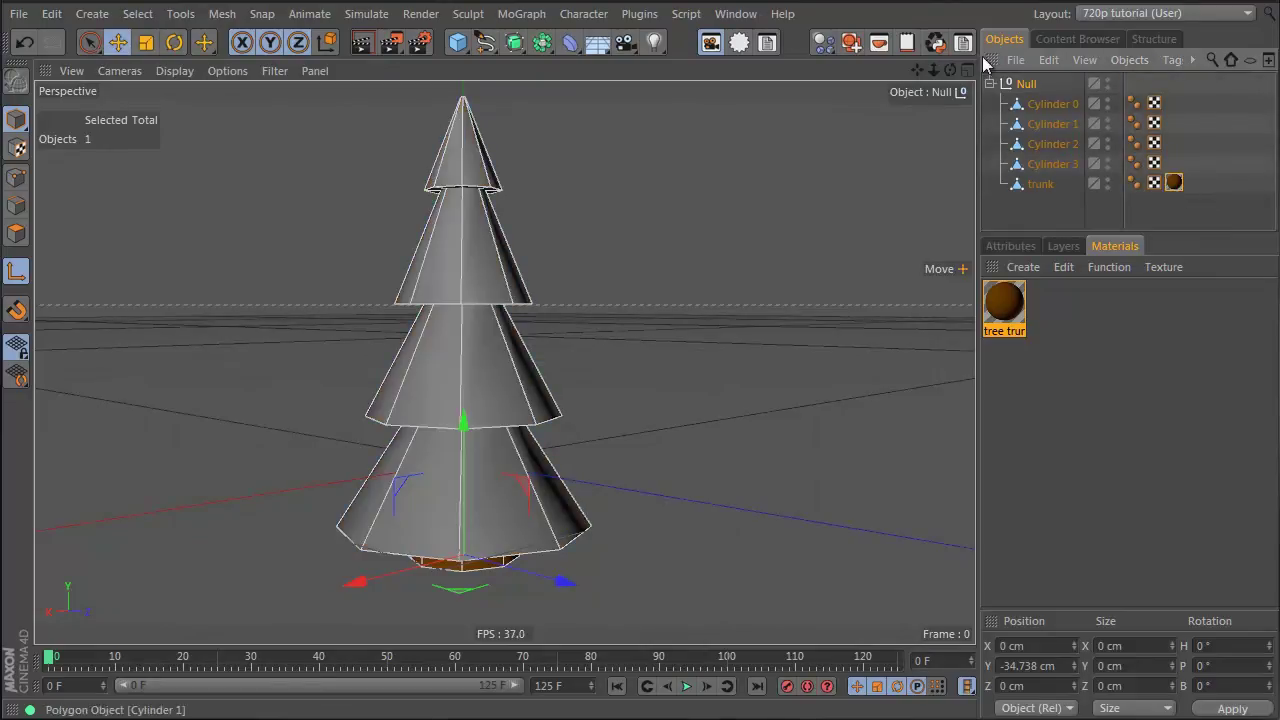
Create a second material and colour it dark green with H 108°, S 76% and V 44%
double_click(1051, 345)
double_click(1003, 303)
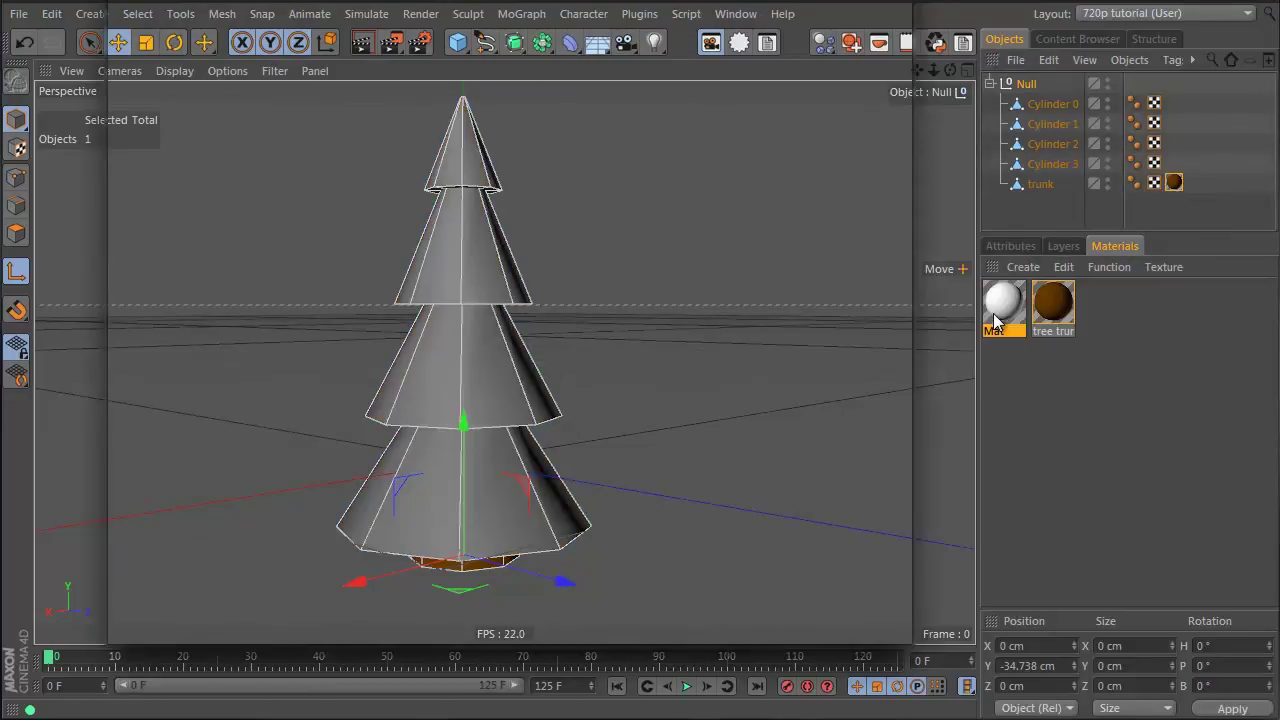
drag(504, 48, 563, 48)
drag(660, 68, 858, 68)
click(687, 90)
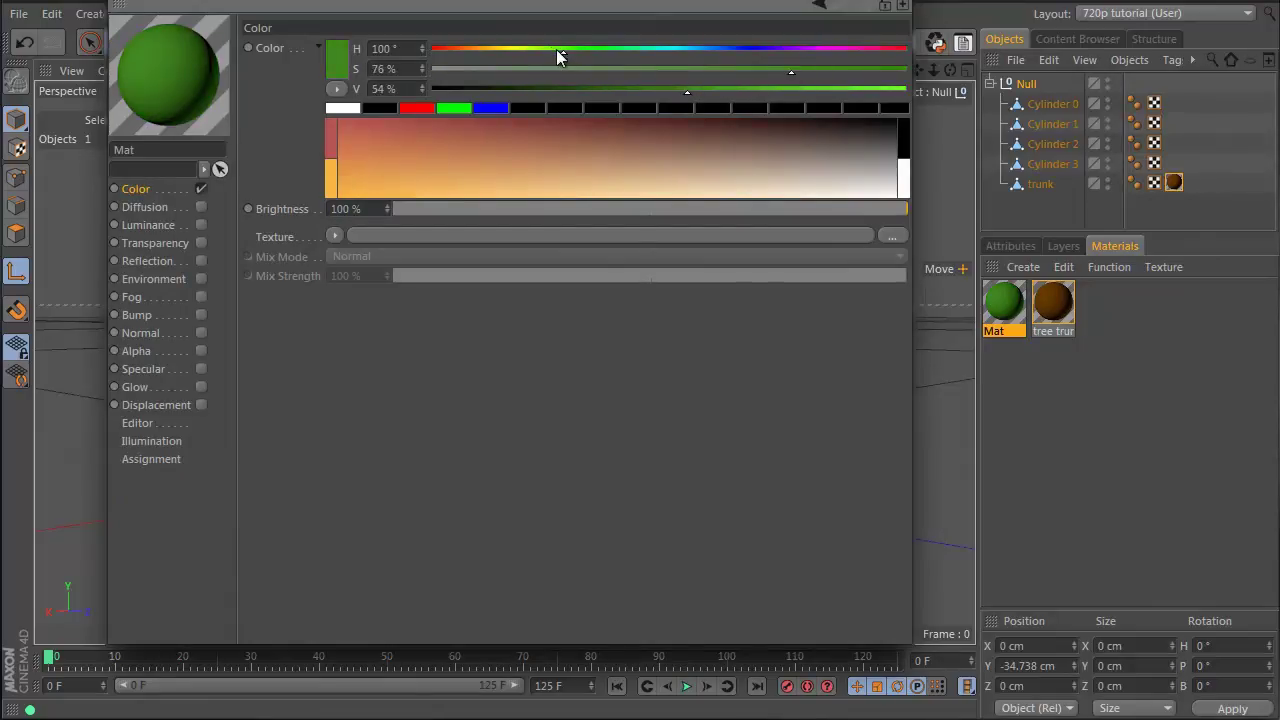
mouse_move(556, 49)
mouse_down()
mouse_move(590, 53)
mouse_move(573, 49)
mouse_up()
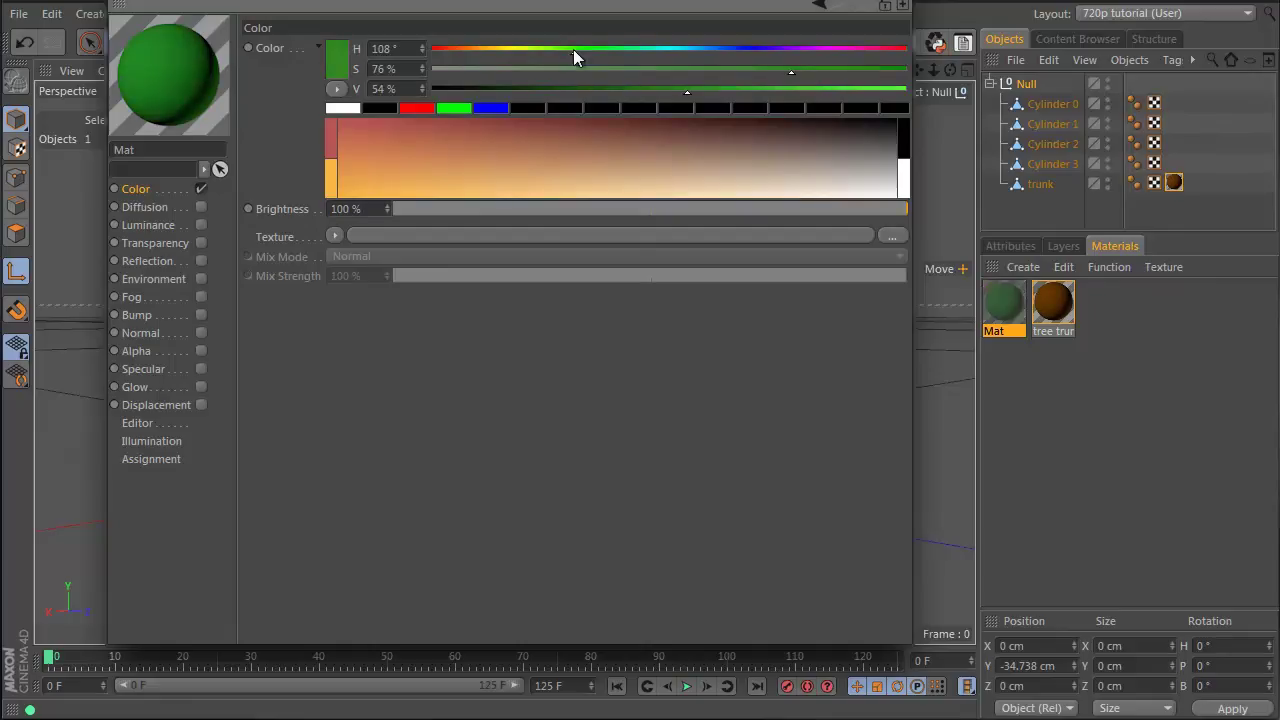
drag(687, 91, 641, 91)
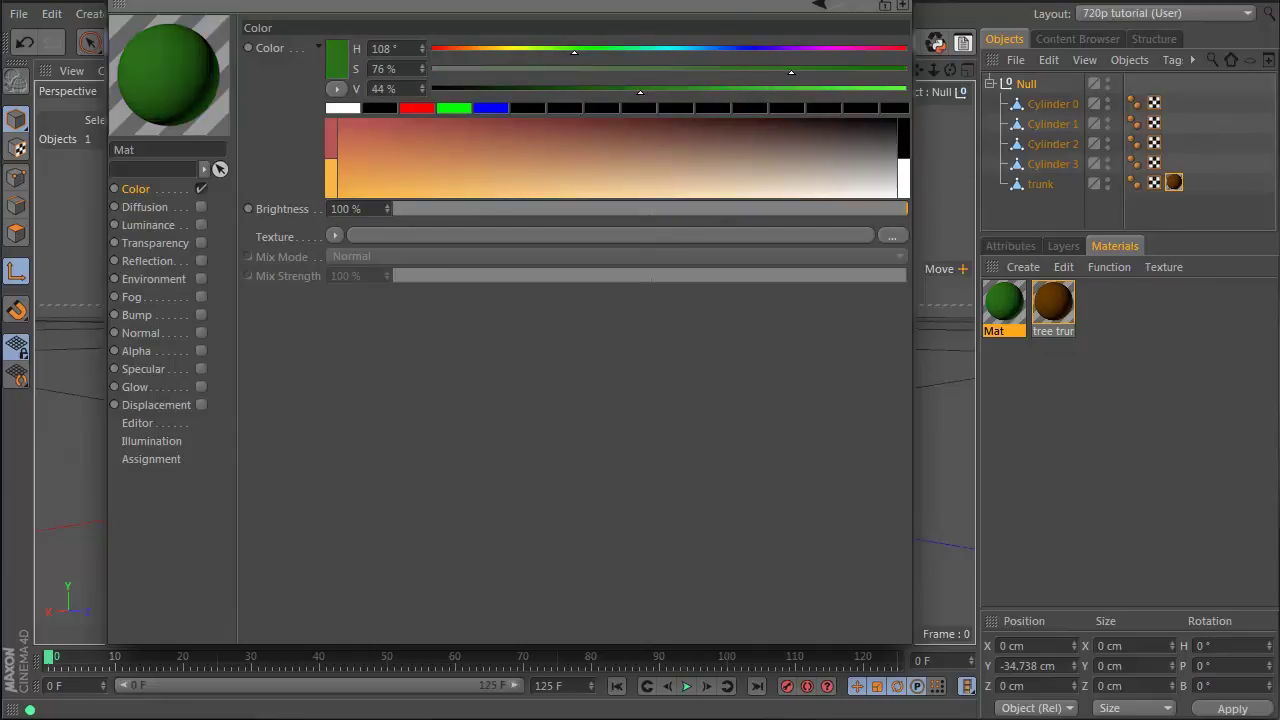
Name the green material "tree fir" and apply it to the parent null
click(1022, 314)
double_click(1000, 331)
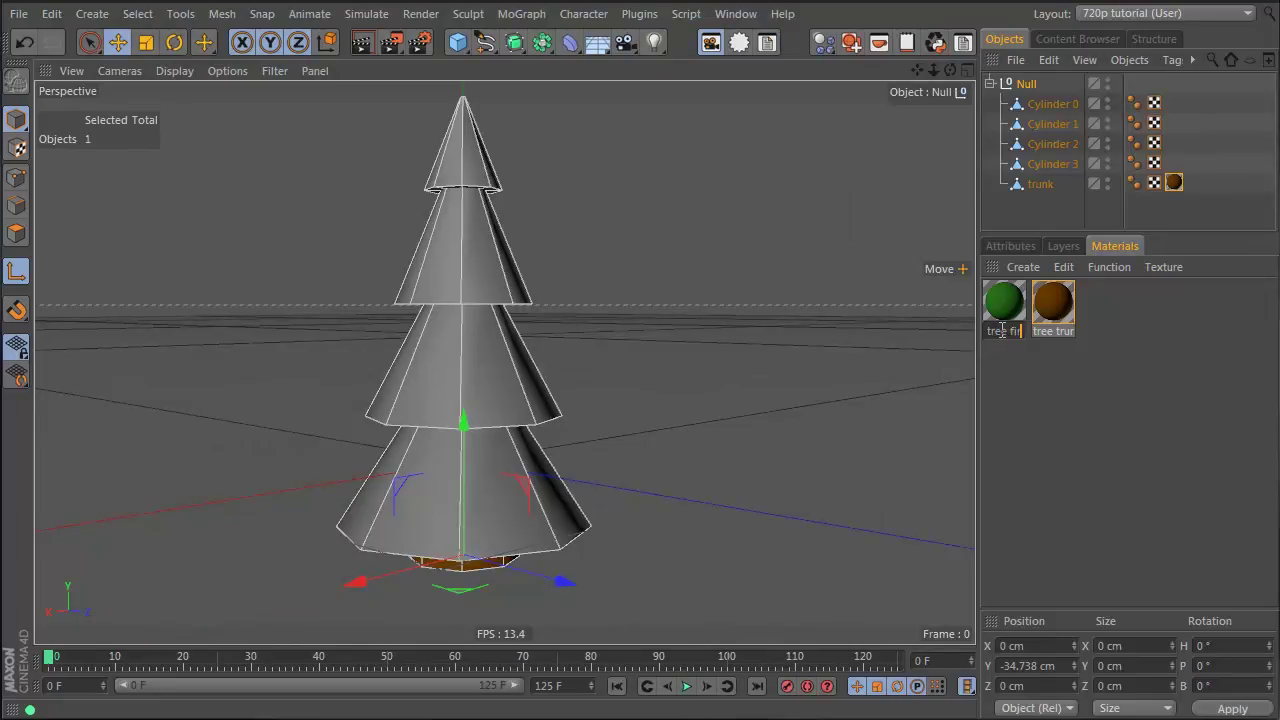
key(Return)
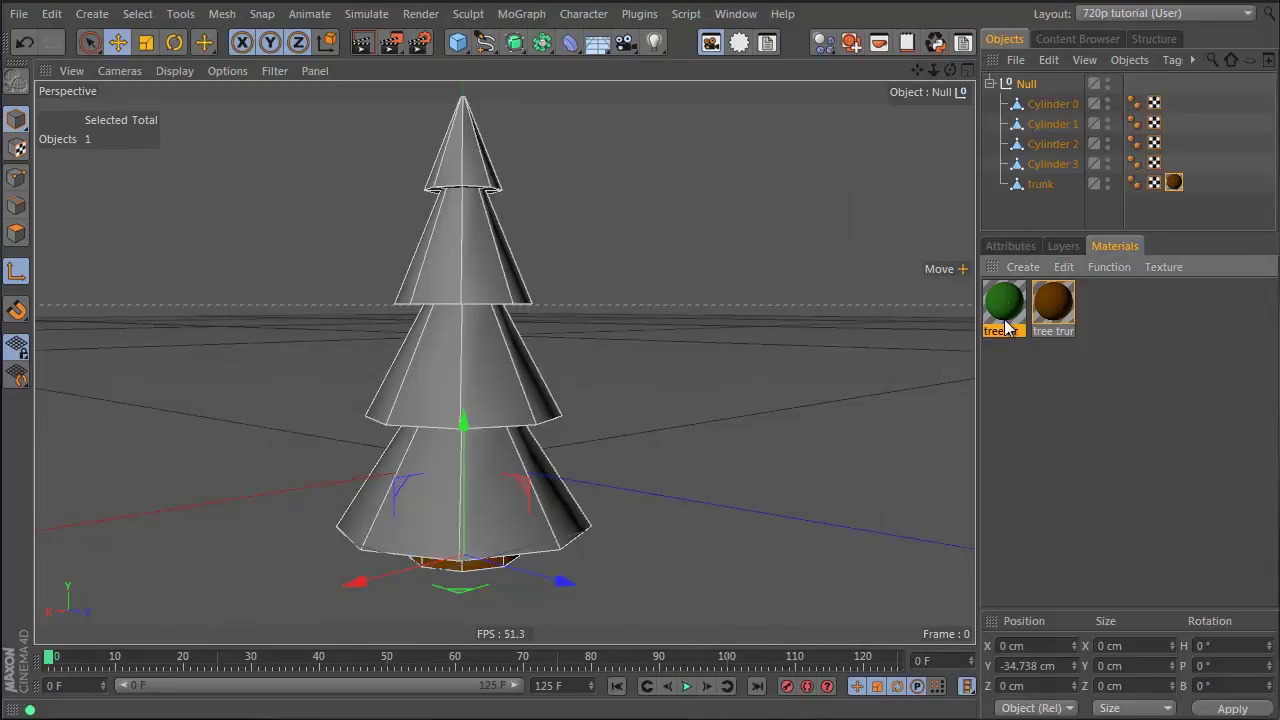
drag(1030, 92, 1028, 86)
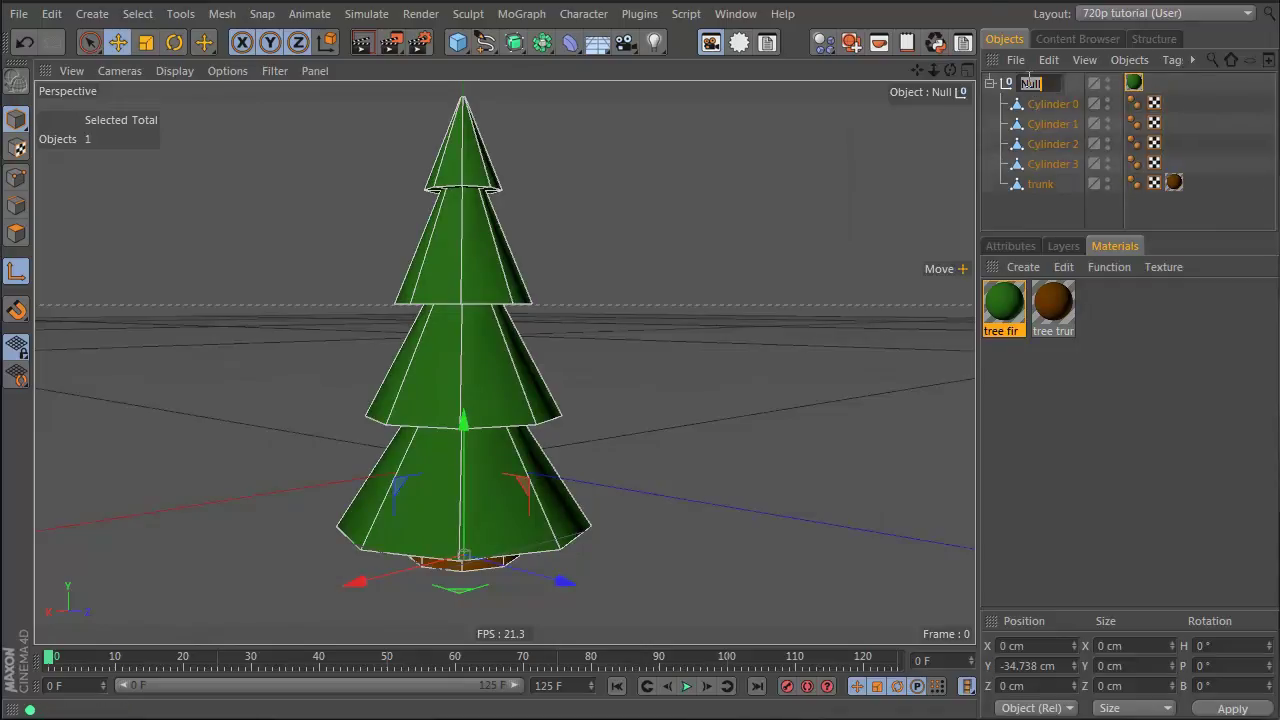
Rename the parent null as "tree"
click(1030, 82)
text(tree)
key(Return)
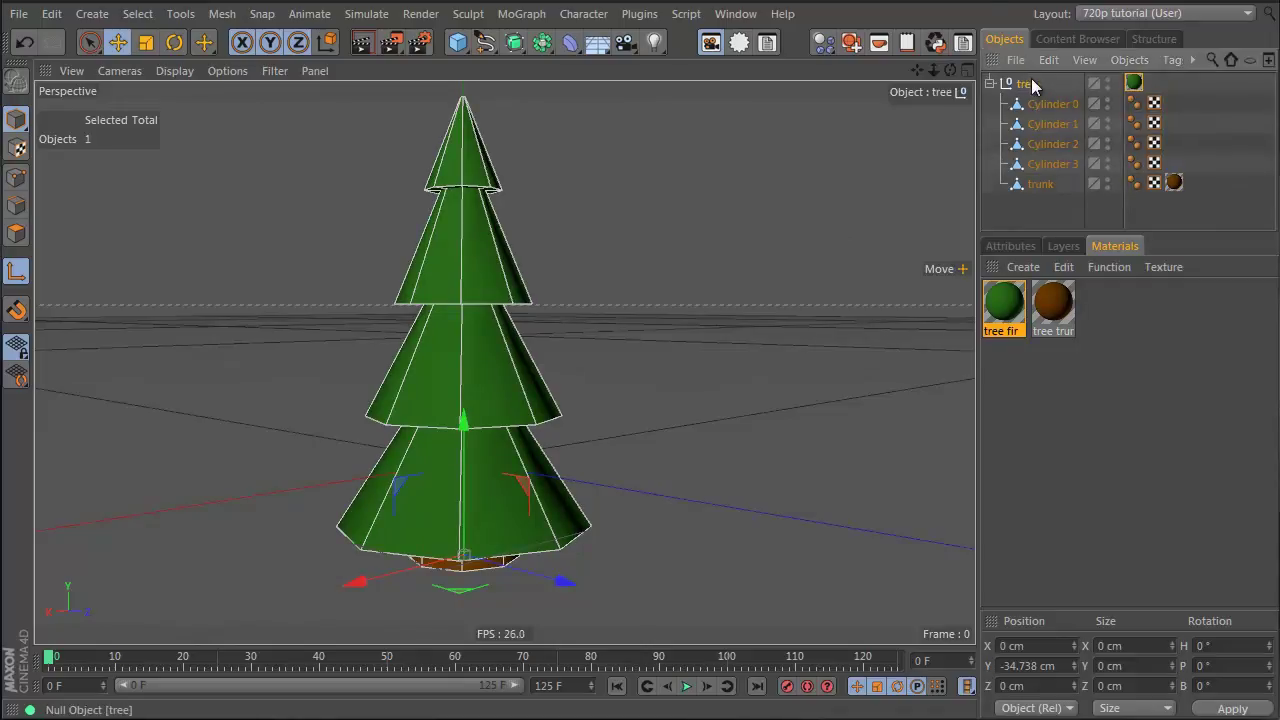
Switch to the catapult_004.c4d scene and paste the copied tree group into it
click(735, 14)
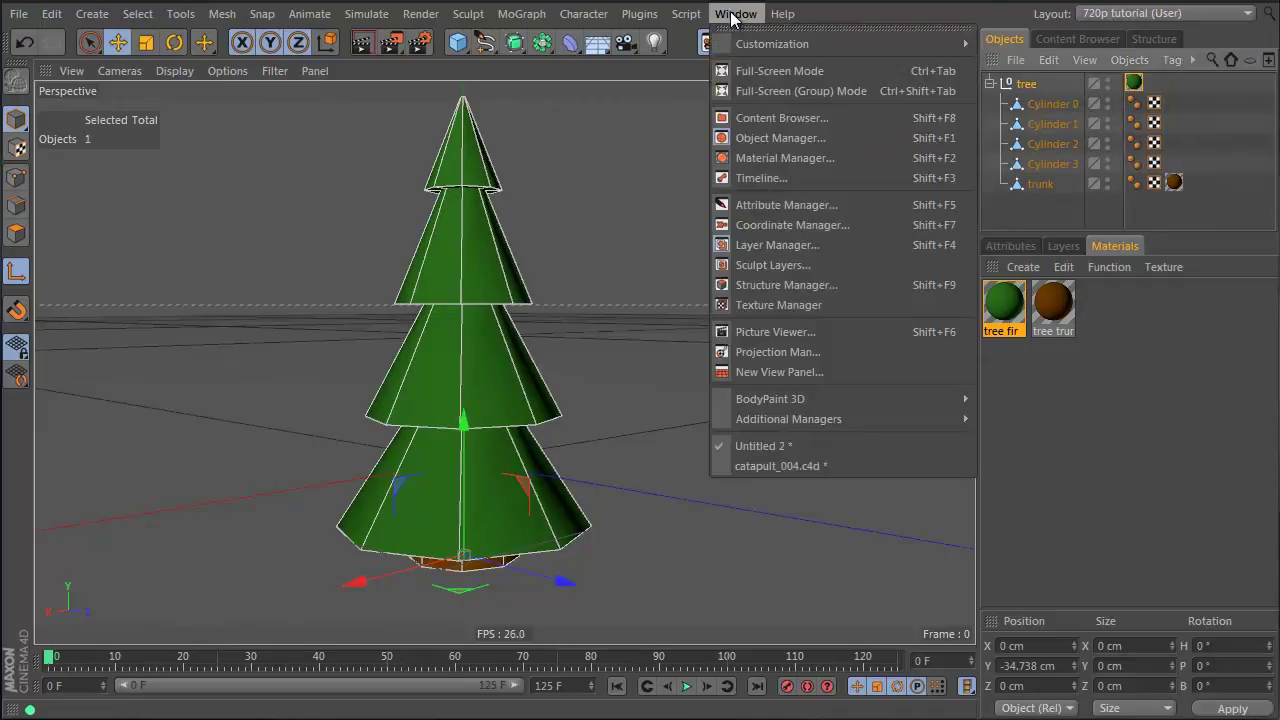
click(833, 465)
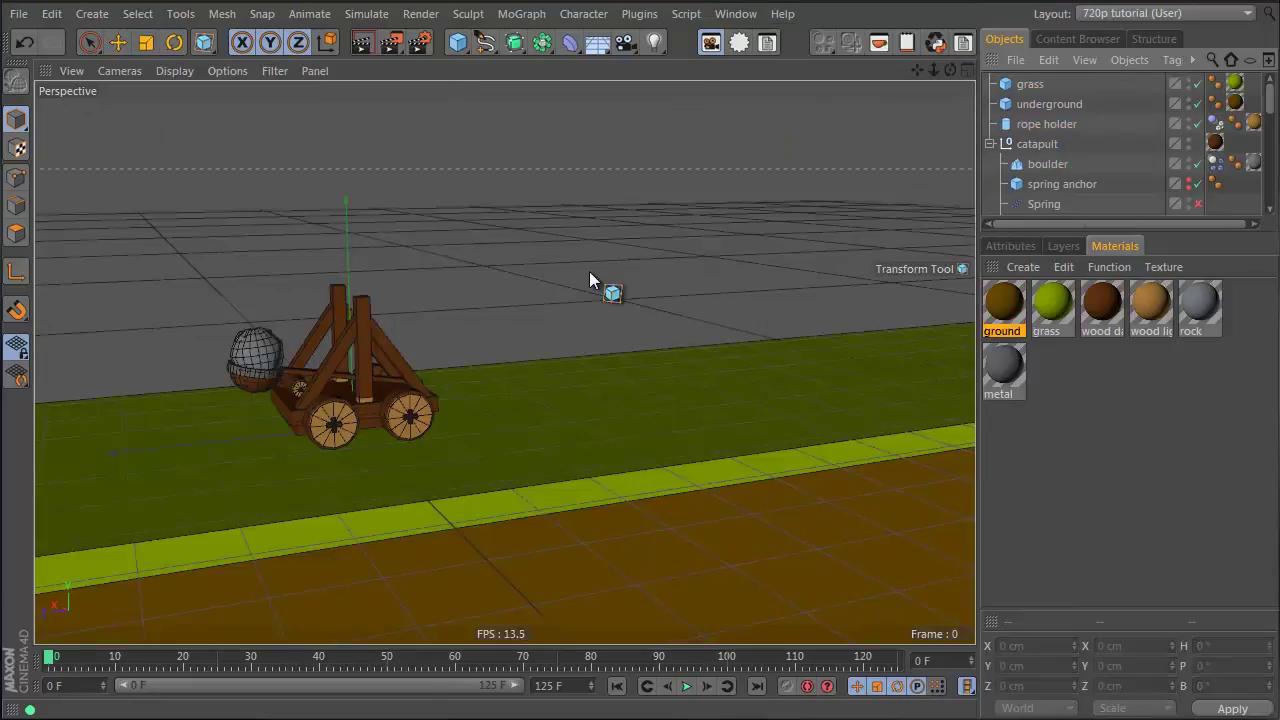
drag(590, 272, 590, 272)
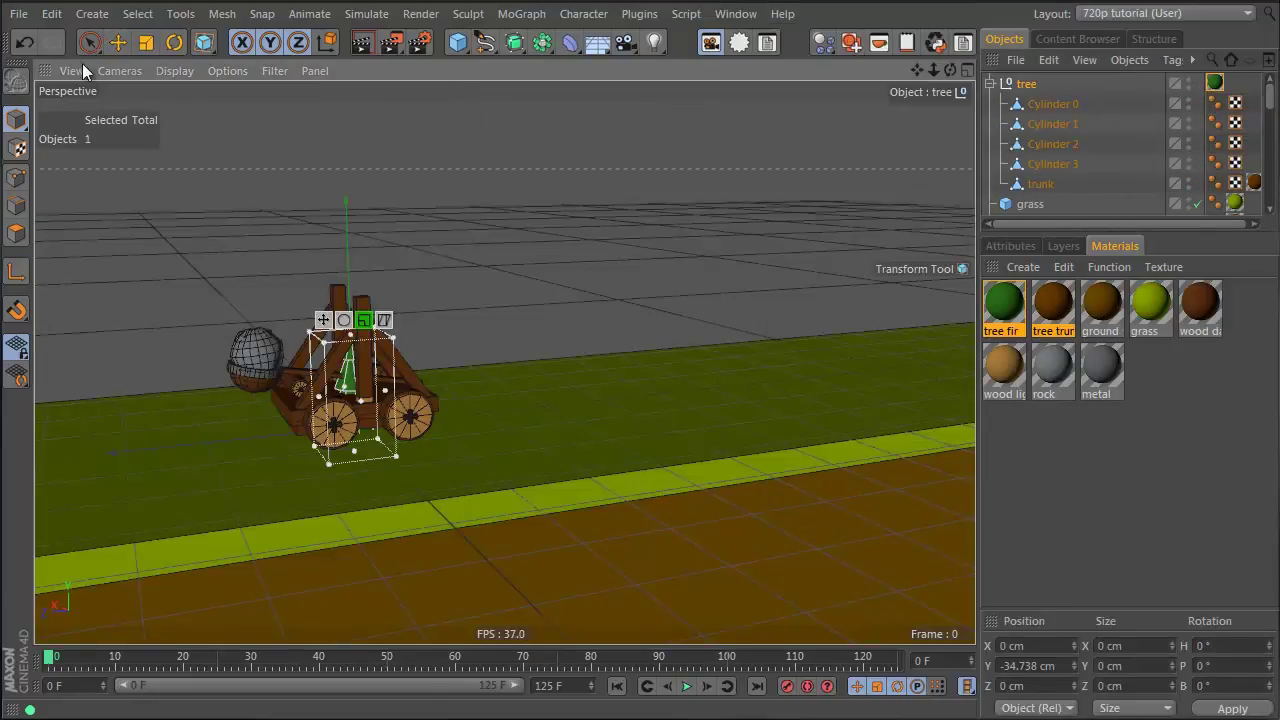
Move the tree onto the grass near the strip's end behind the catapult, at about X 234, Y -1.5, Z 371 cm
click(120, 43)
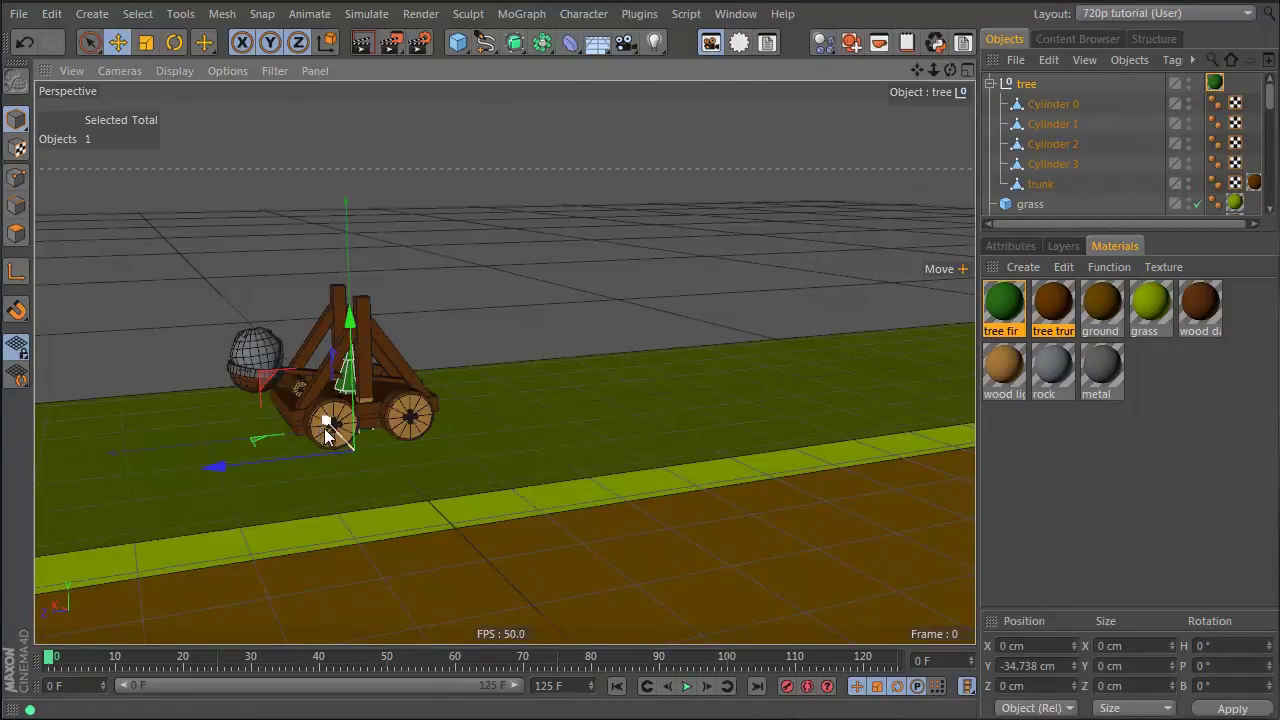
drag(329, 428, 500, 488)
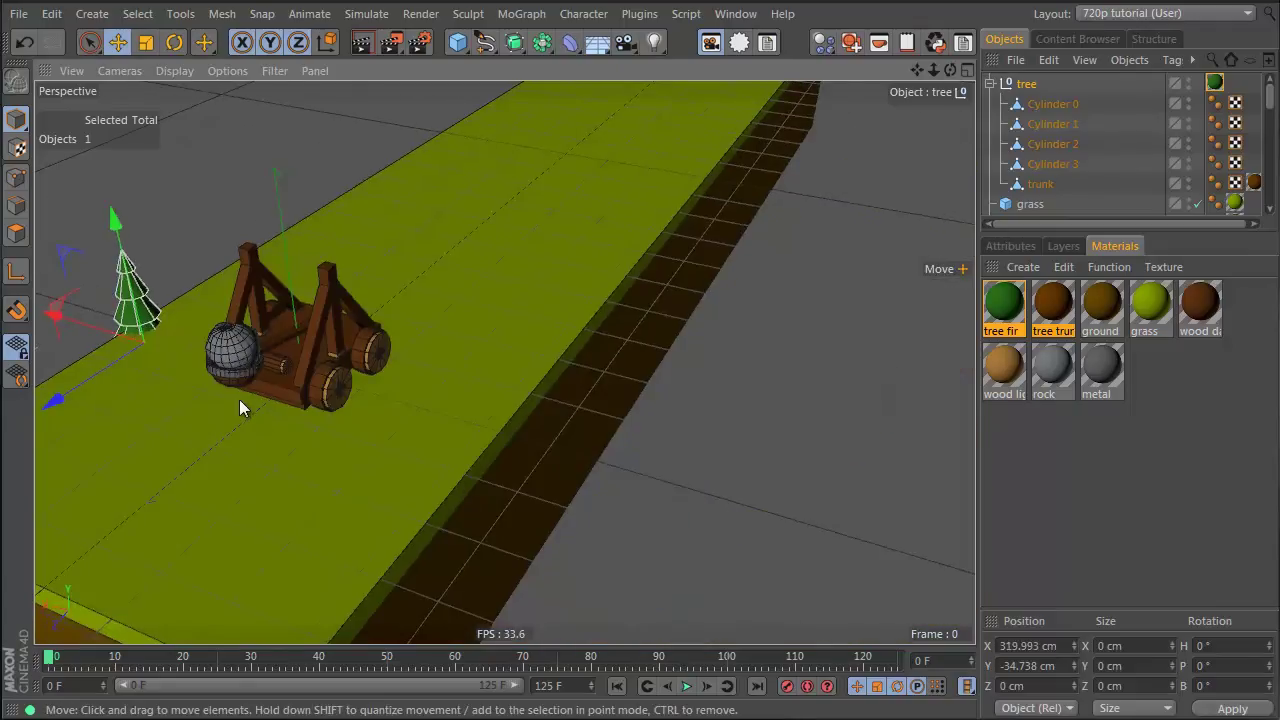
alt+middle_drag(239, 399, 422, 381)
drag(257, 308, 315, 324)
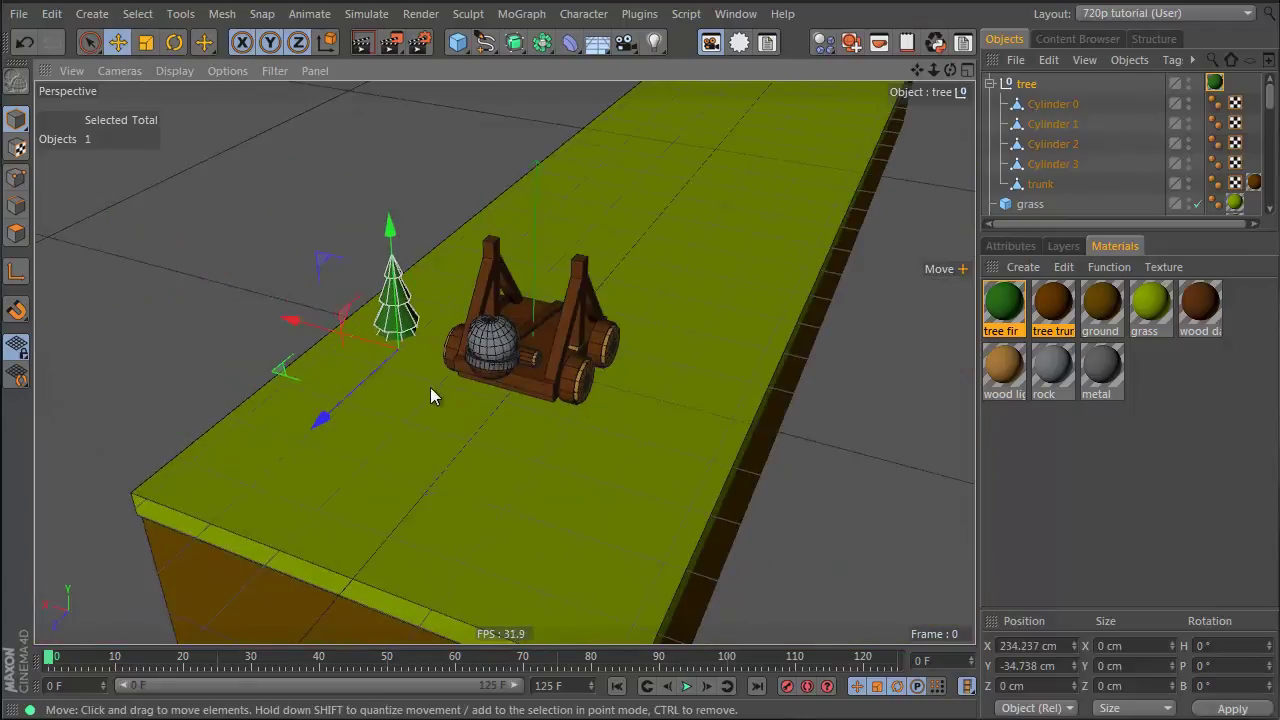
alt+drag(430, 387, 393, 222)
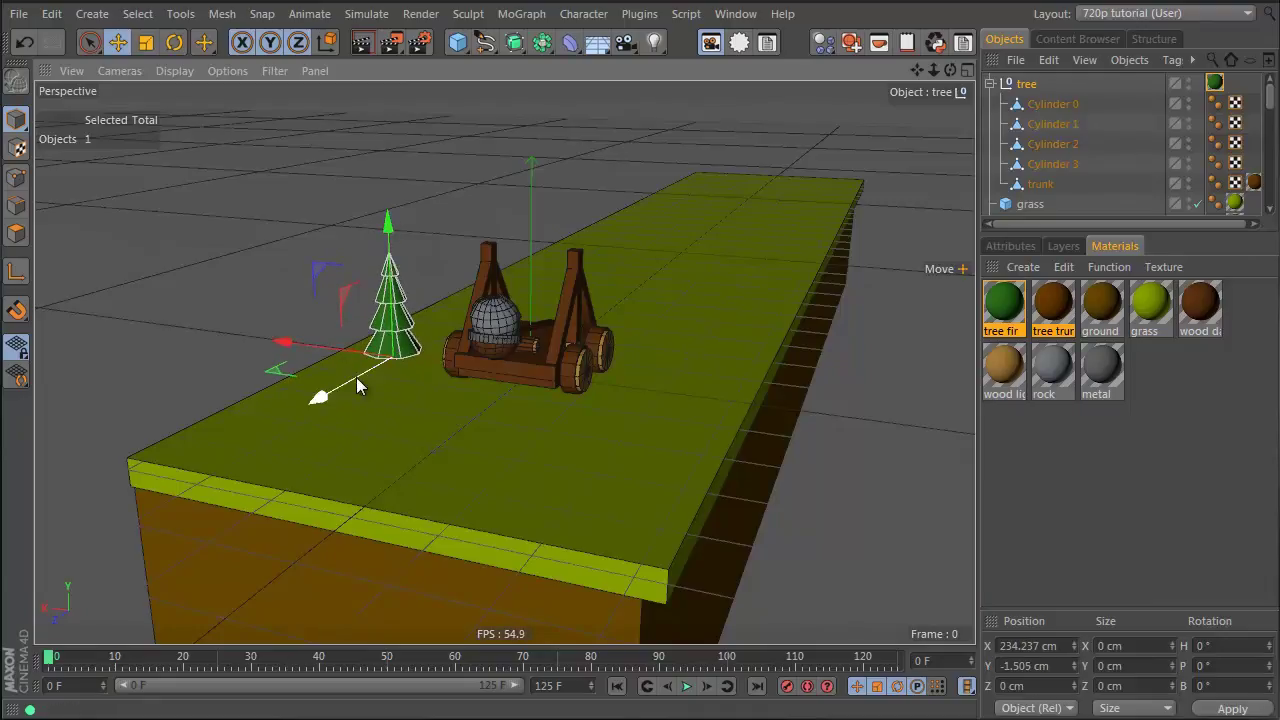
drag(298, 408, 236, 362)
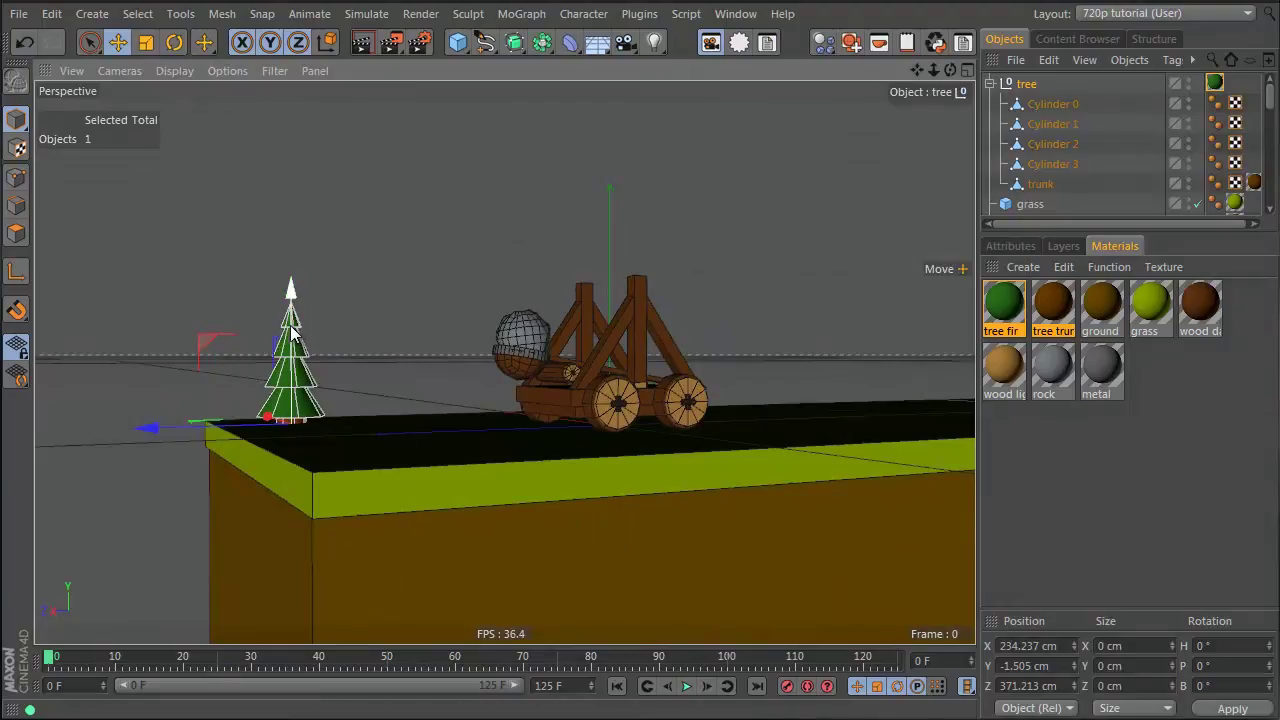
Scale the tree up uniformly to about 168 cm wide and 298 cm tall so it stands above the catapult
key(t)
drag(211, 257, 488, 181)
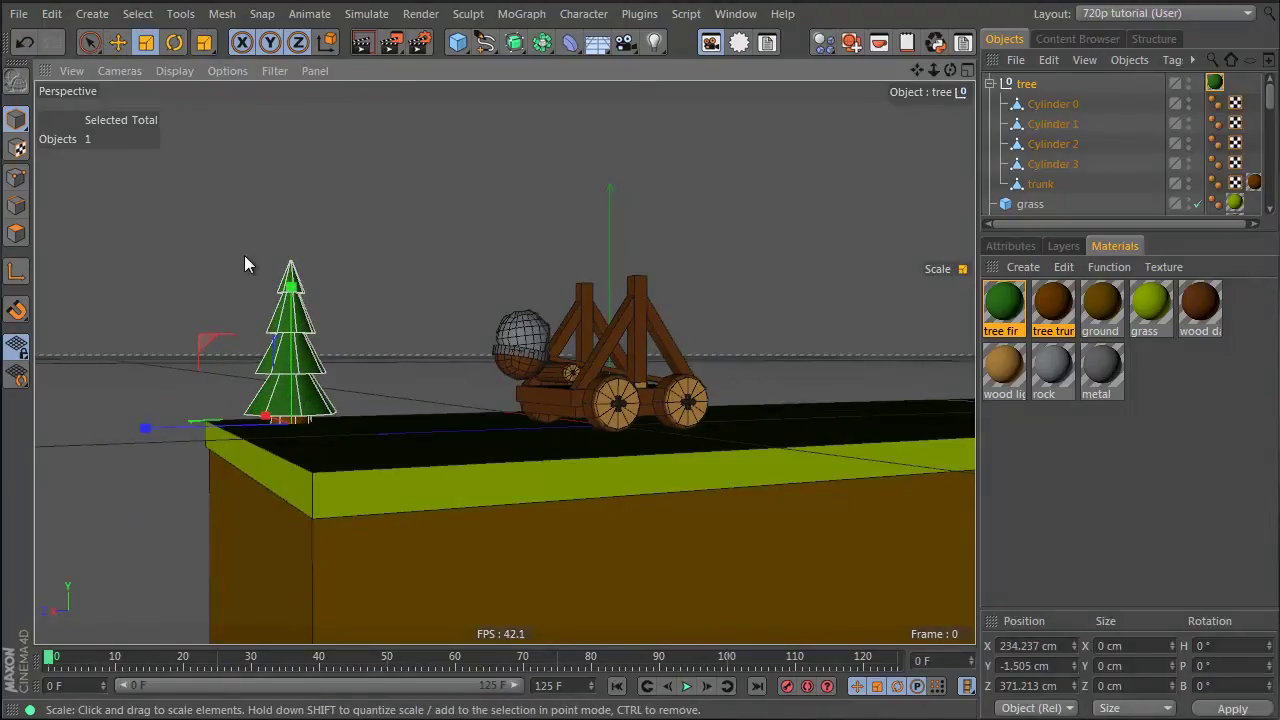
drag(245, 259, 220, 280)
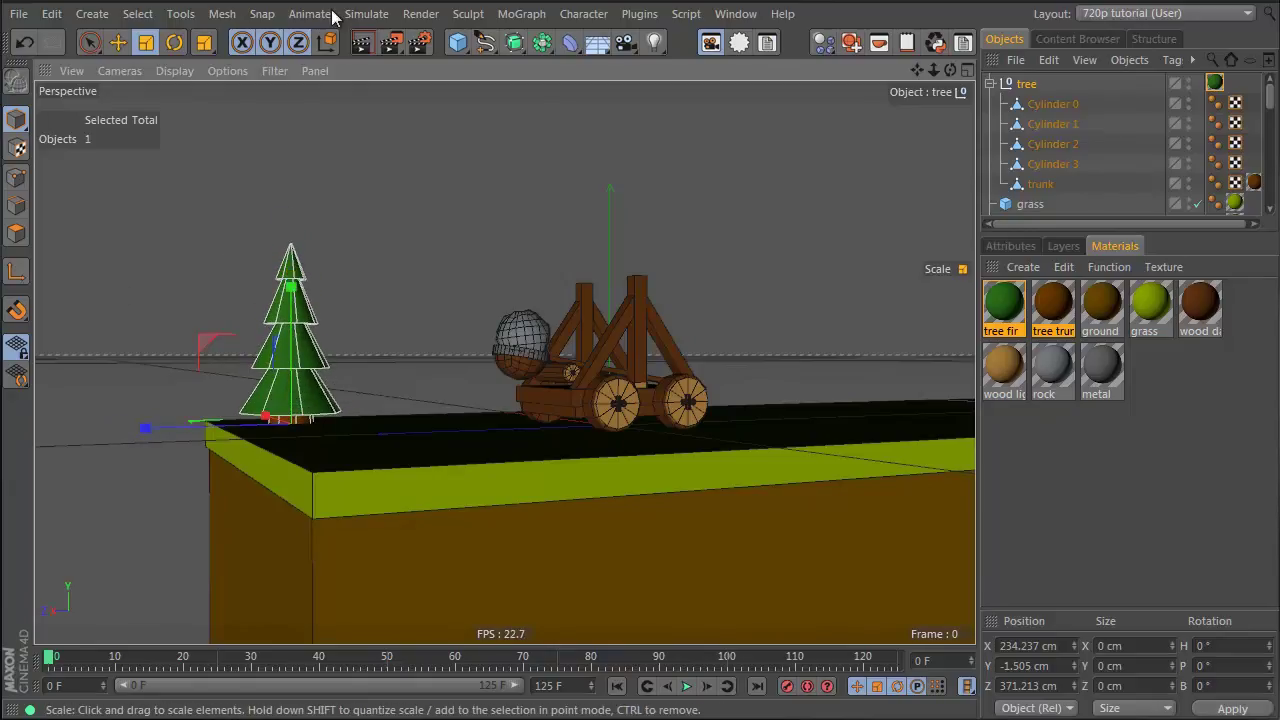
alt+drag(347, 311, 336, 280)
drag(554, 208, 585, 209)
alt+drag(391, 257, 508, 305)
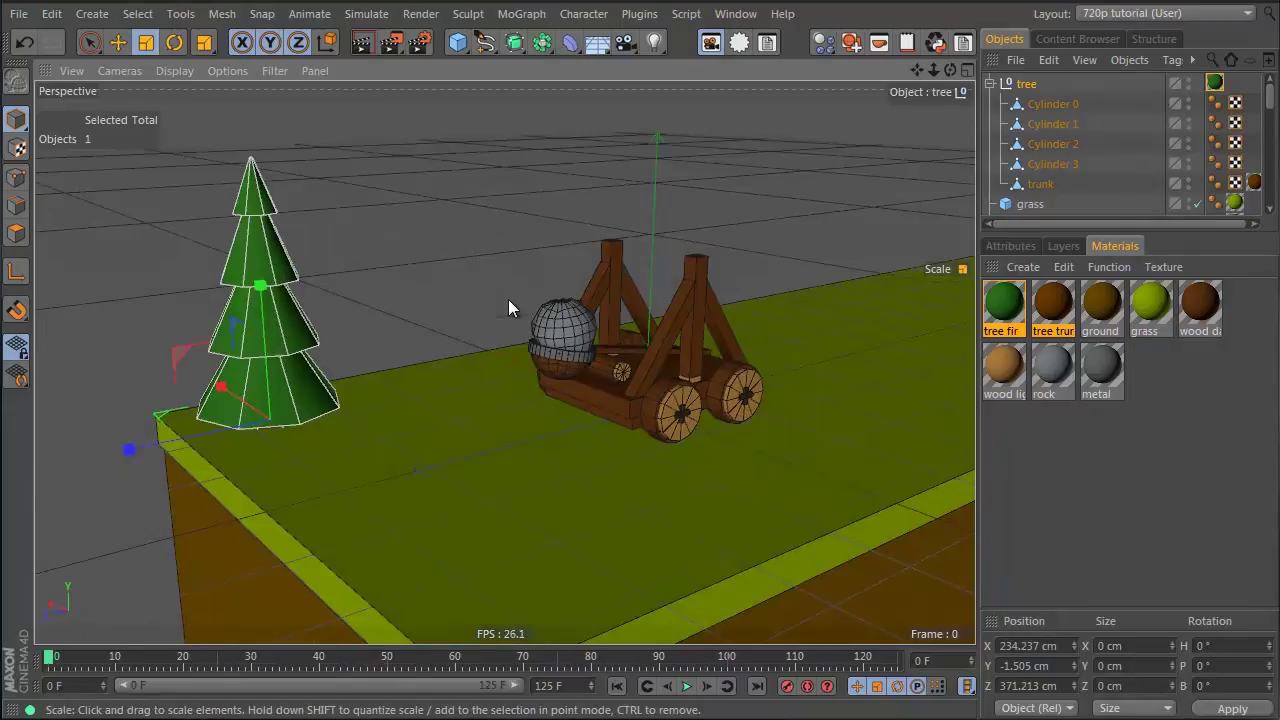
Put the tree inside a MoGraph Cloner in linear mode and set its per-step P.Z offset to -174 cm
click(530, 13)
alt+click(549, 163)
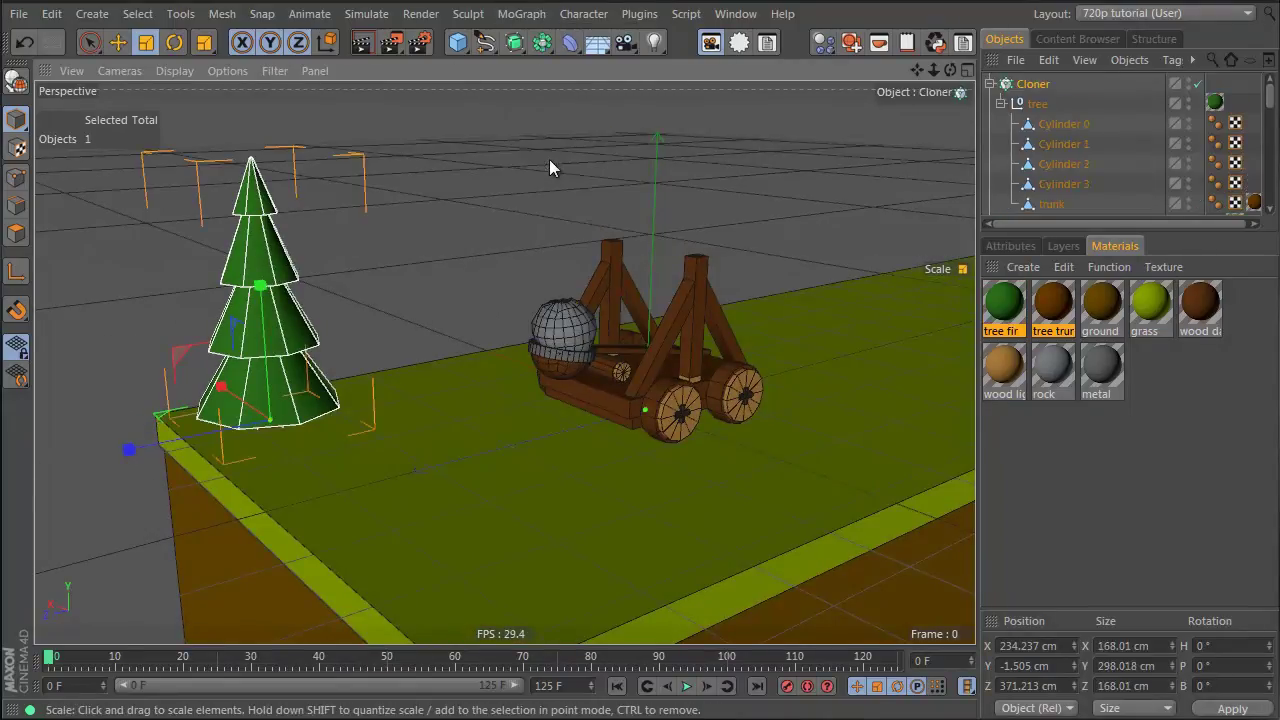
click(1010, 246)
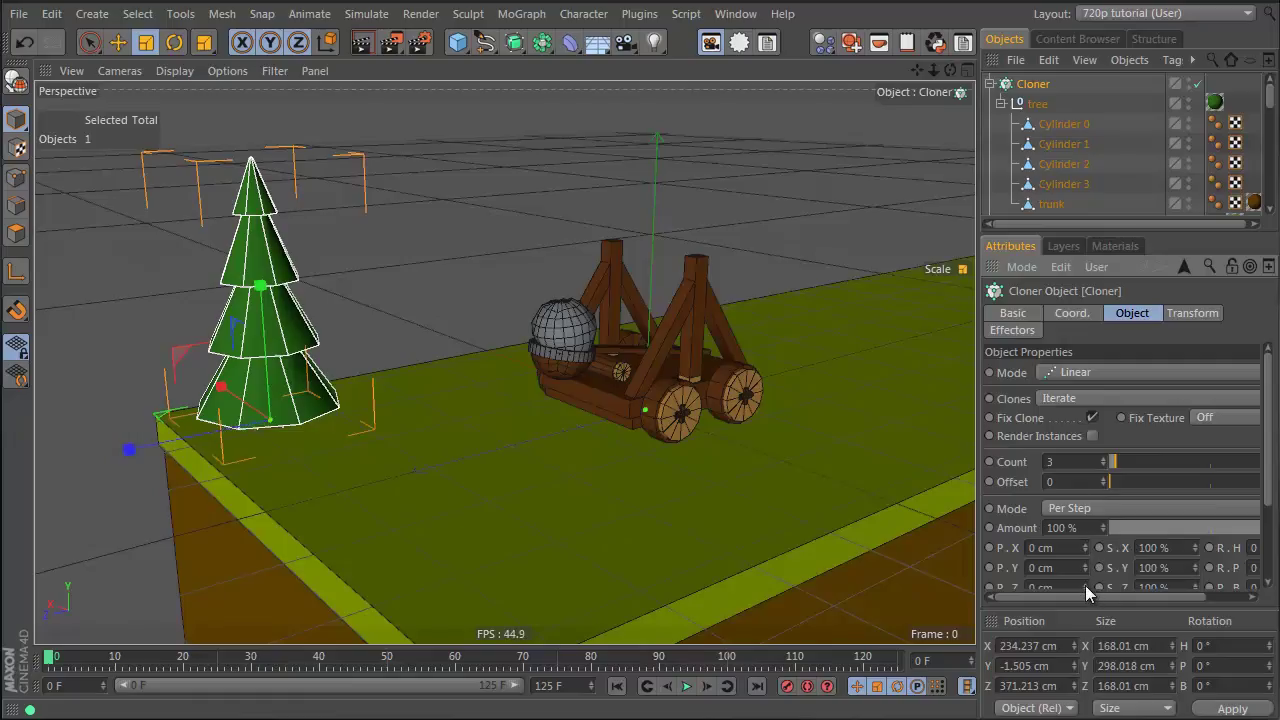
mouse_move(1085, 585)
mouse_down()
mouse_move(1115, 510)
mouse_move(1085, 591)
mouse_up()
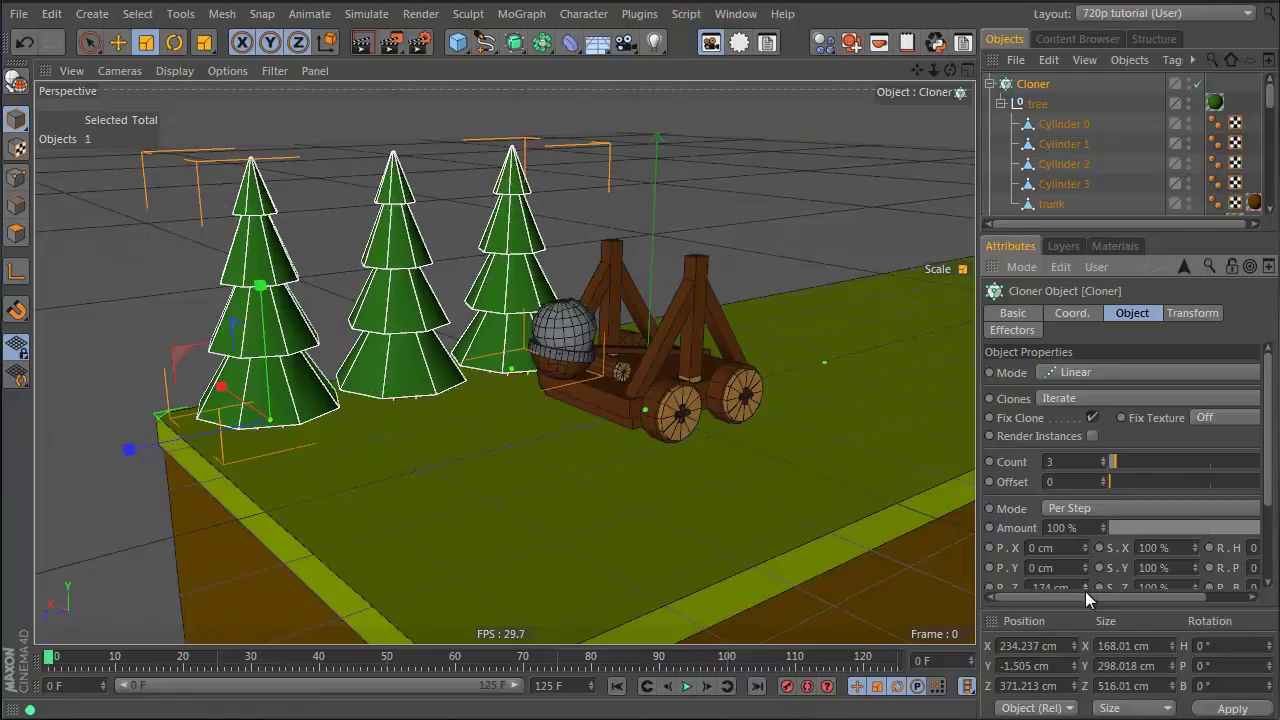
alt+drag(441, 361, 377, 311)
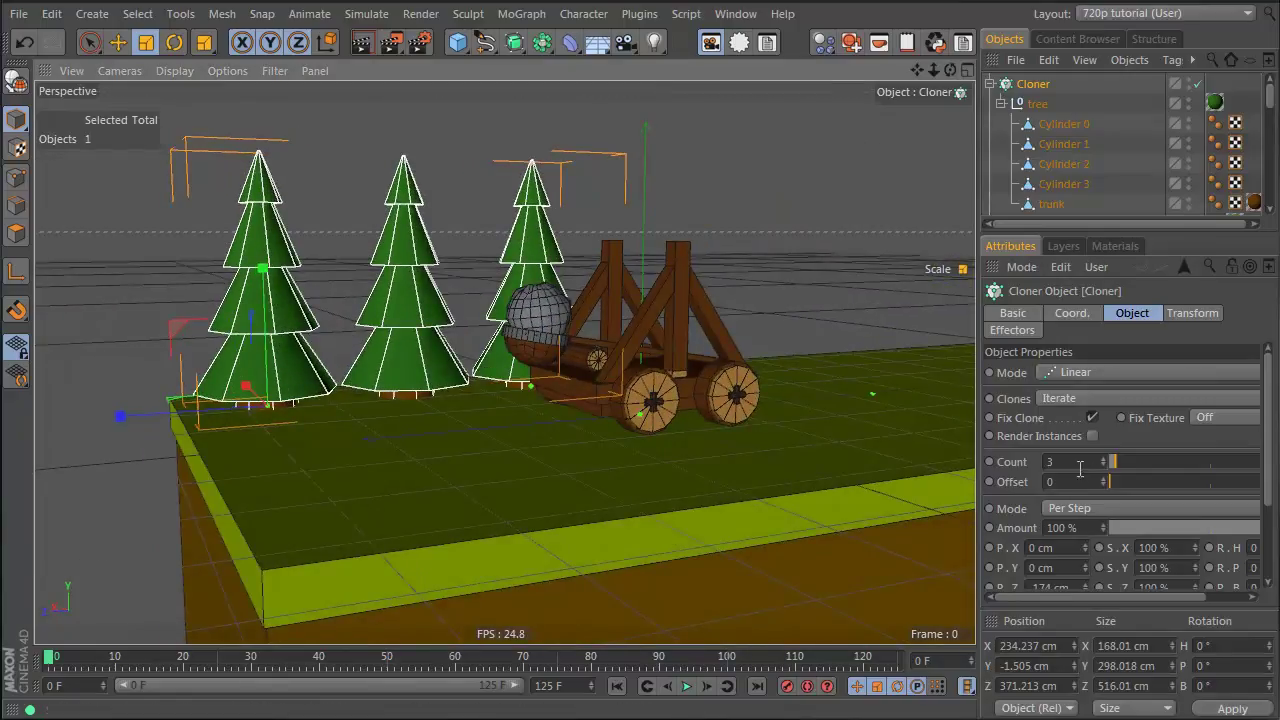
Raise the Cloner's count to 17 to extend the tree row along the grass strip
alt+drag(563, 394, 709, 458)
click(1067, 462)
scroll(1067, 462, up, 11)
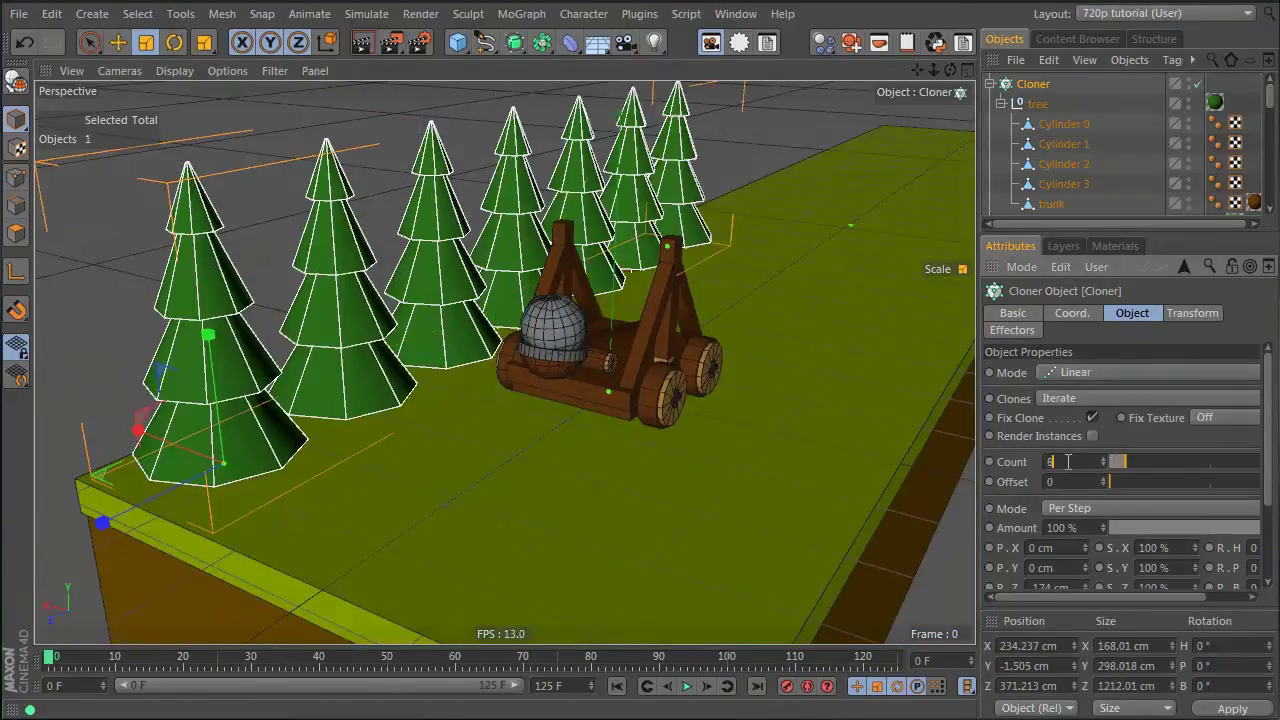
scroll(1067, 462, up, 1)
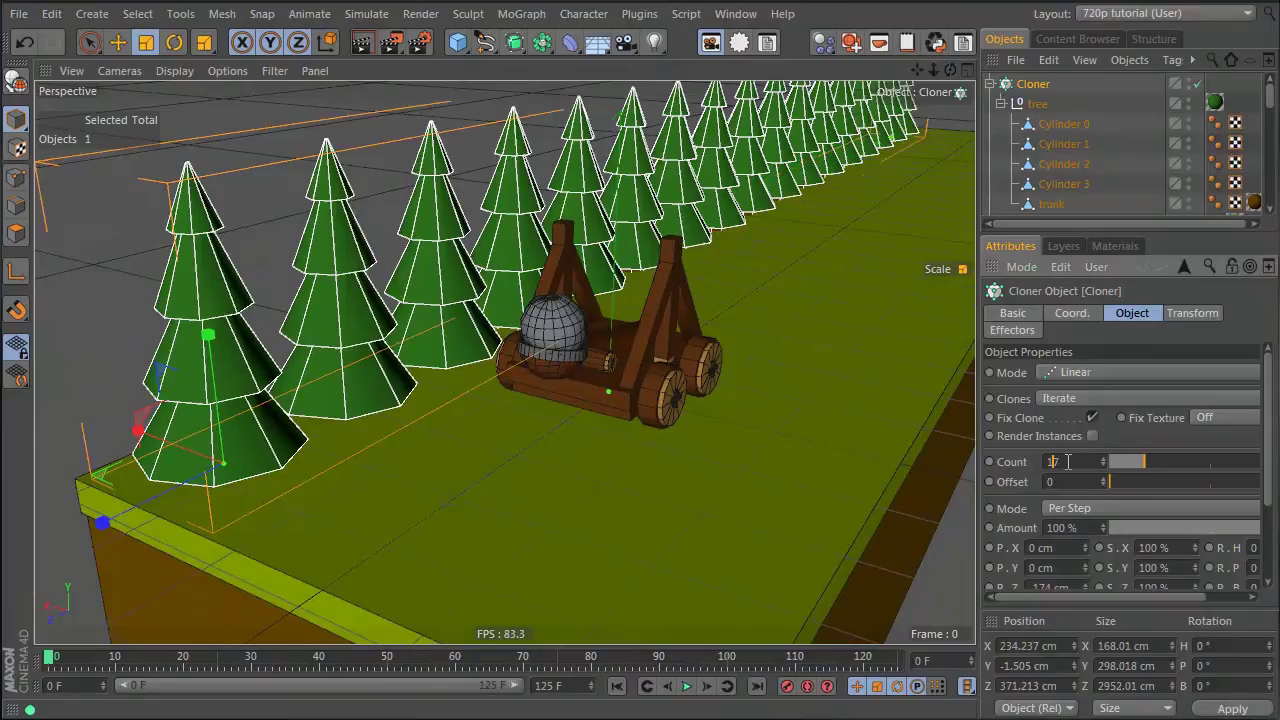
alt+drag(766, 264, 520, 425)
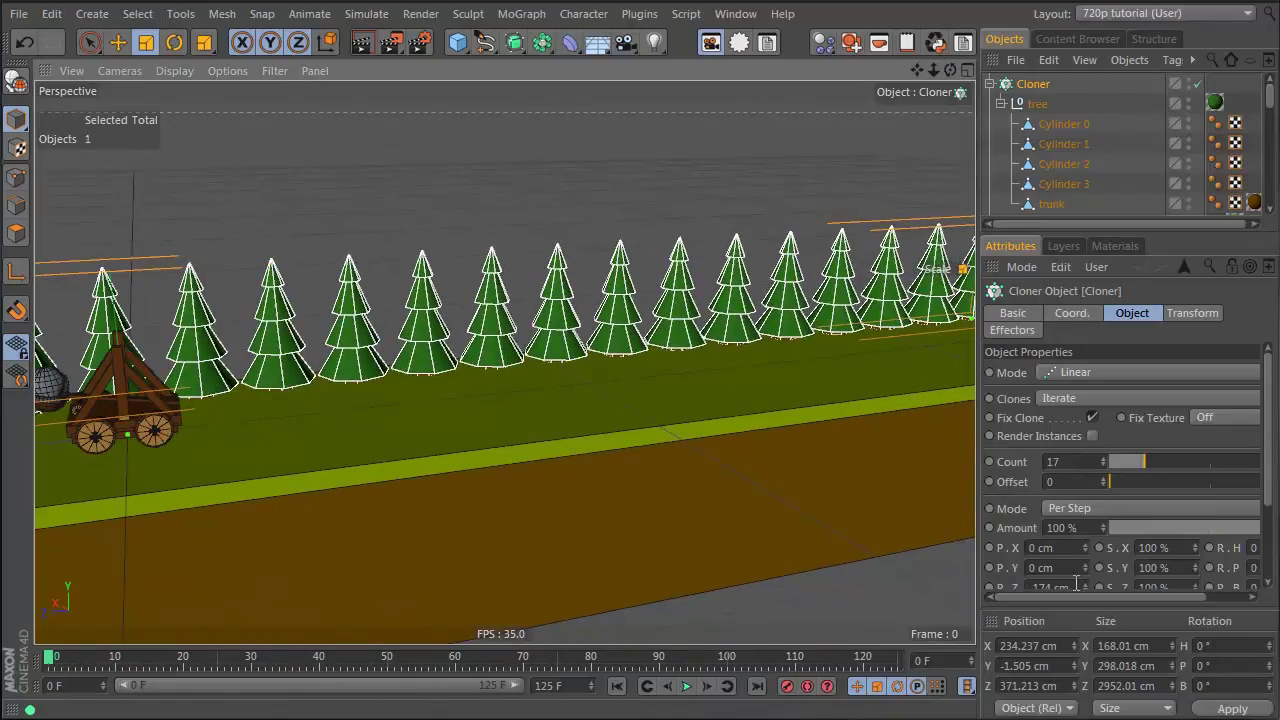
Raise the Cloner's count to 18 and lift the tree row to about Y 8.3 cm so the trunks show above the grass
scroll(1100, 466, up, 1)
alt+drag(812, 390, 371, 385)
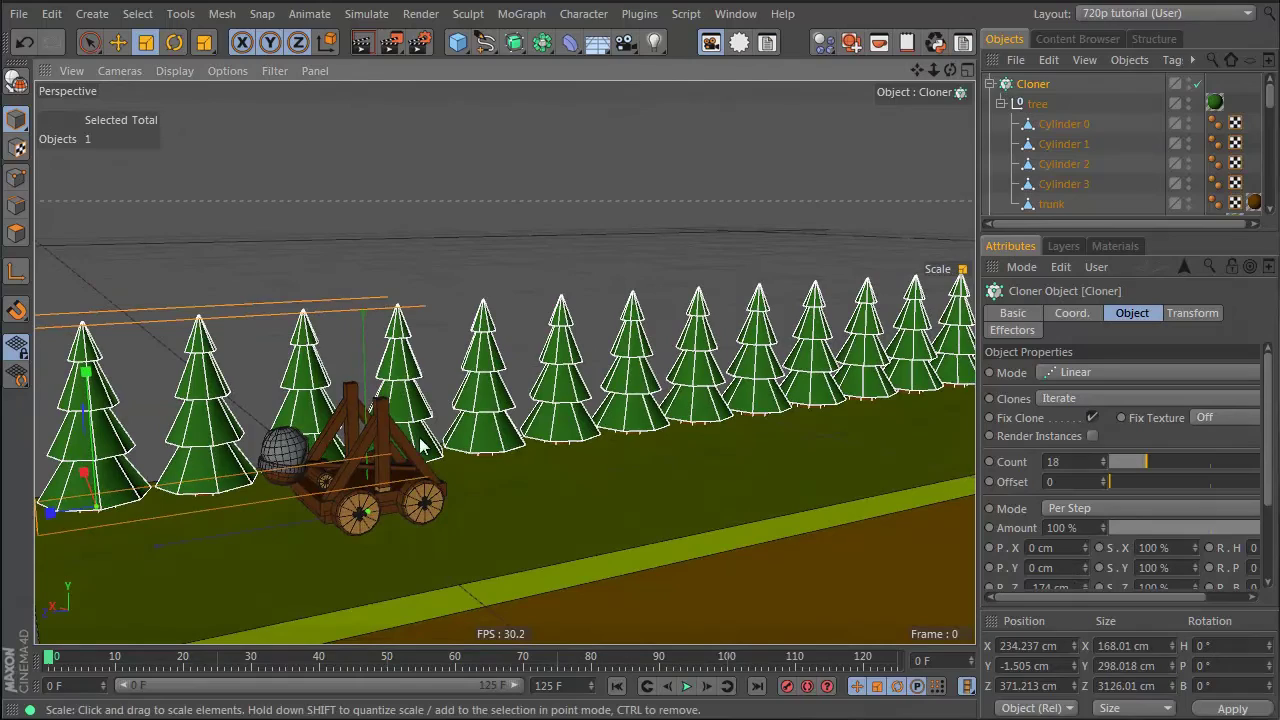
alt+drag(481, 448, 303, 480)
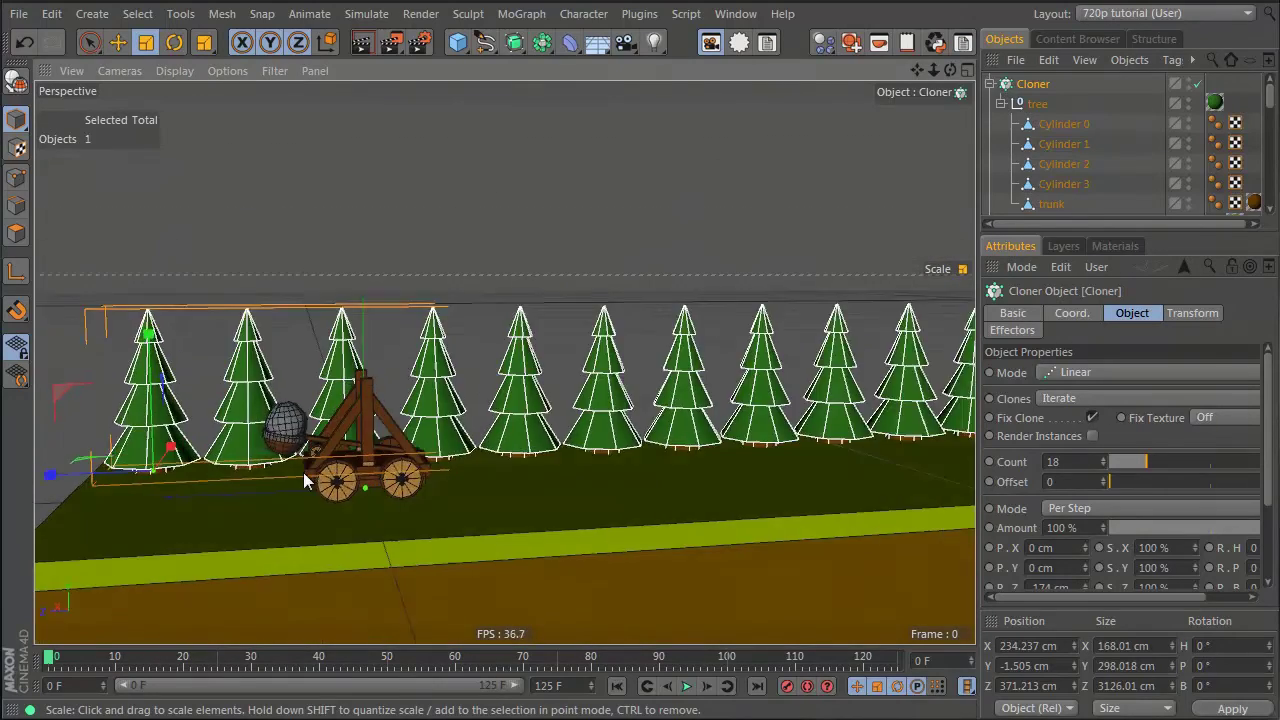
alt+right_drag(303, 473, 391, 461)
alt+middle_drag(250, 454, 442, 425)
alt+right_drag(270, 454, 527, 253)
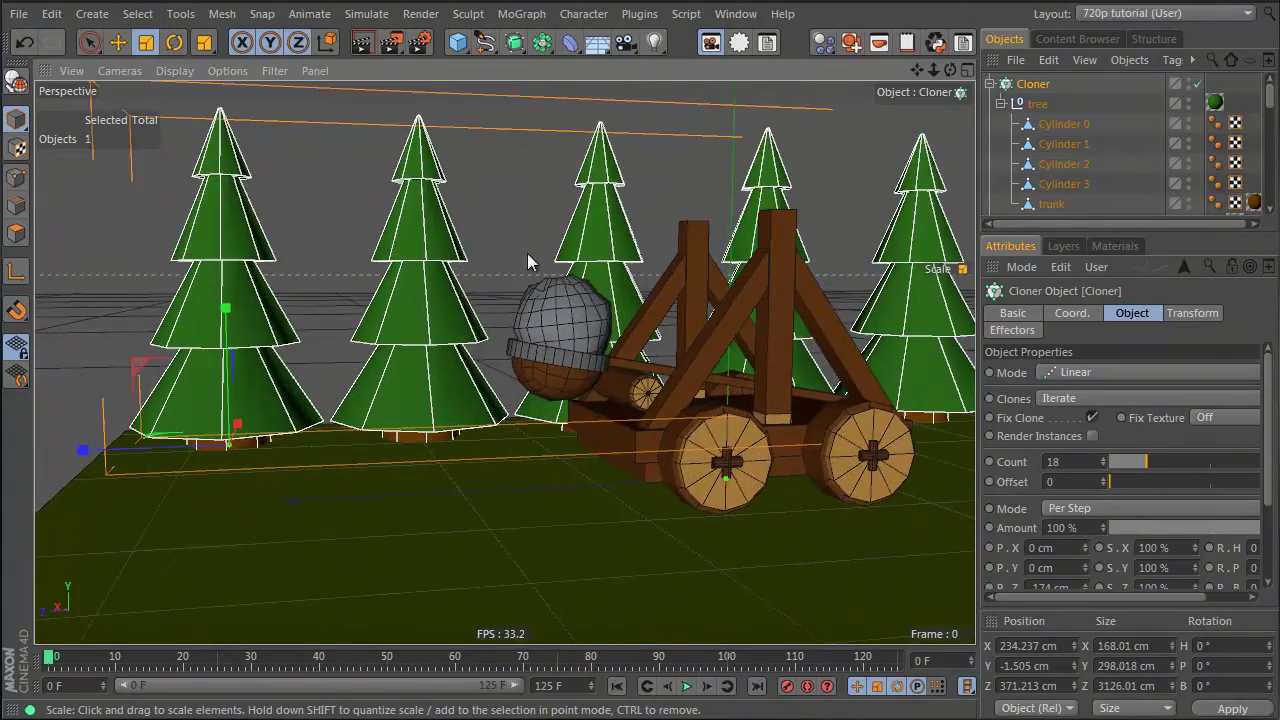
key(e)
drag(225, 308, 224, 296)
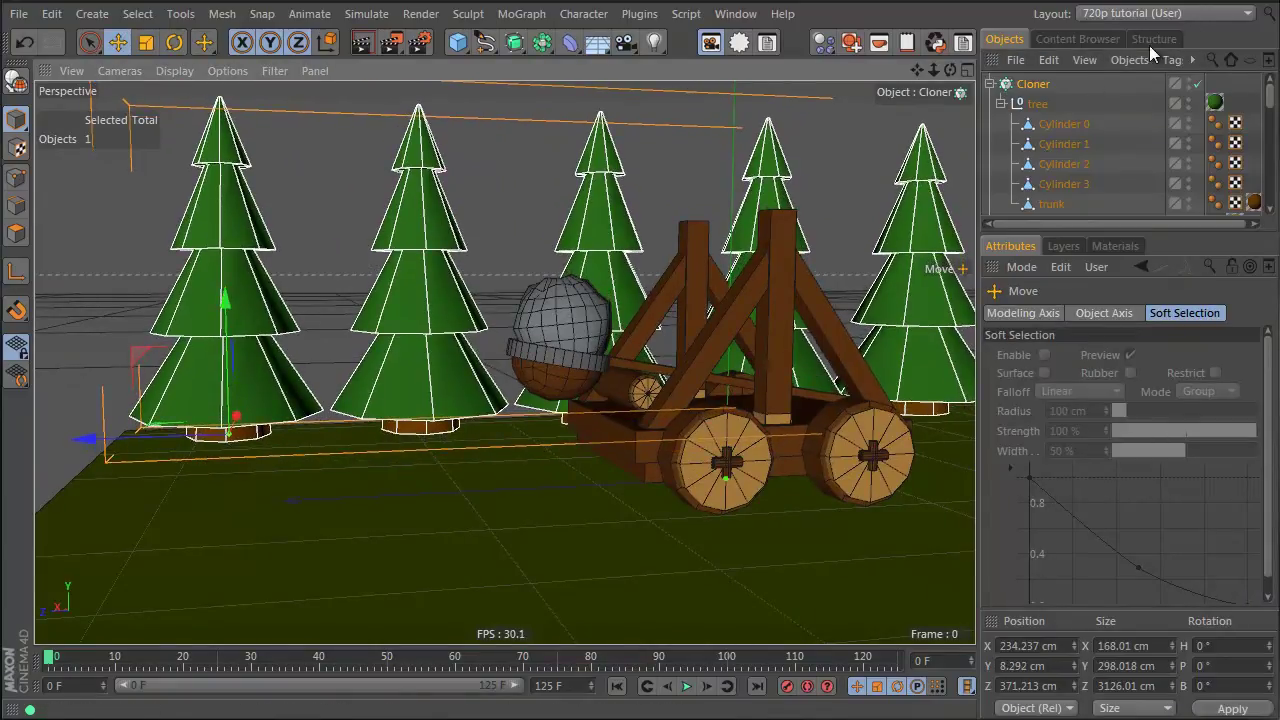
Extend the tree's trunk by moving its bottom ring of points down about 7.2 cm to the grass surface
click(1062, 205)
key(Return)
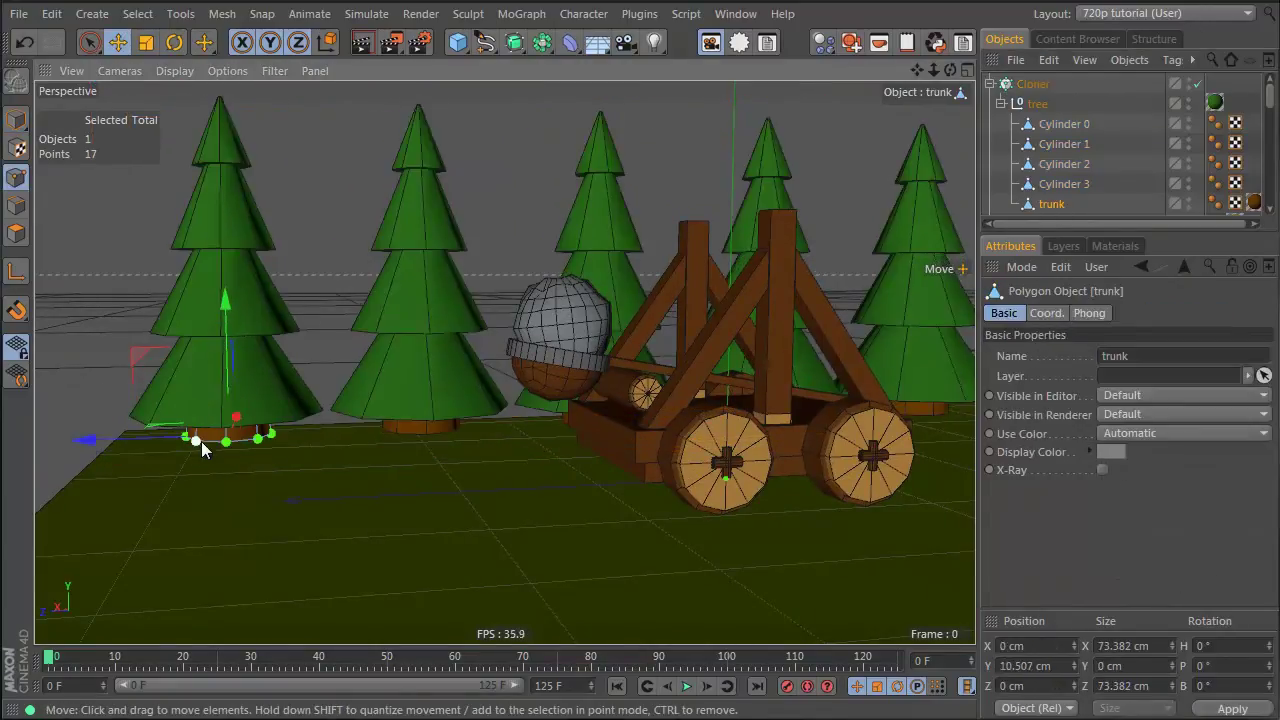
alt+drag(202, 449, 213, 422)
drag(220, 353, 230, 361)
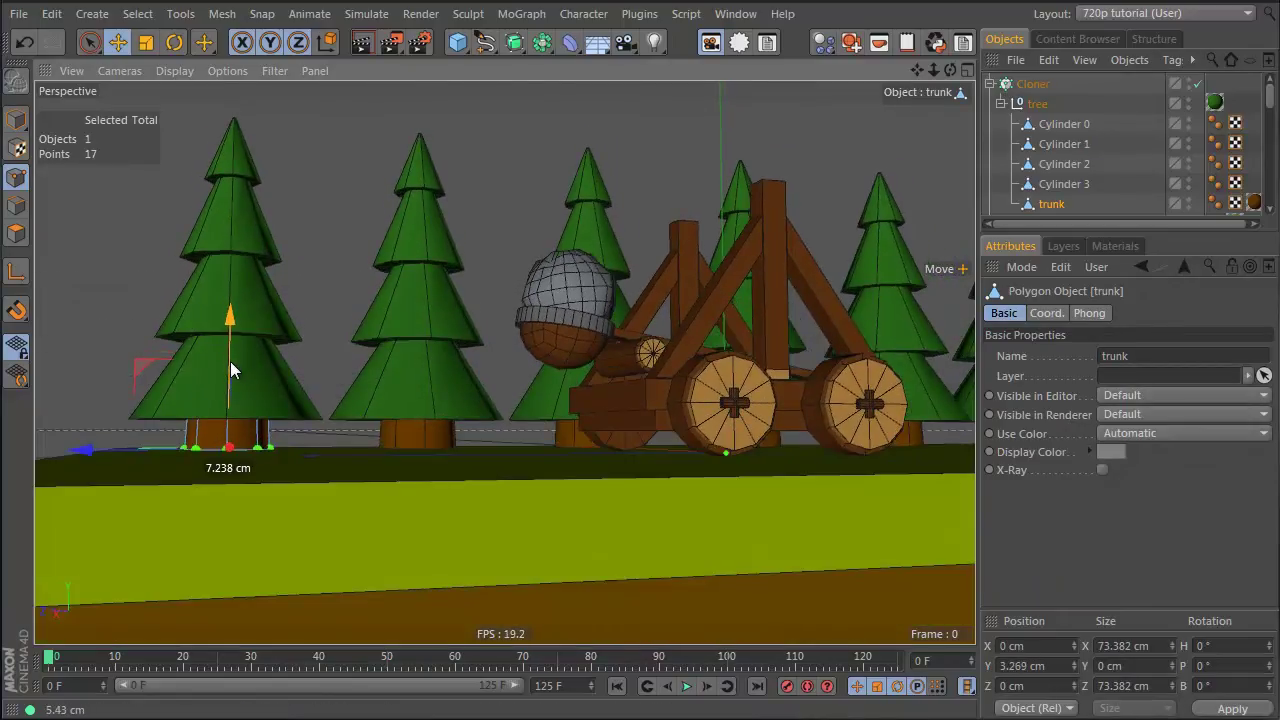
click(1174, 103)
alt+drag(642, 363, 698, 454)
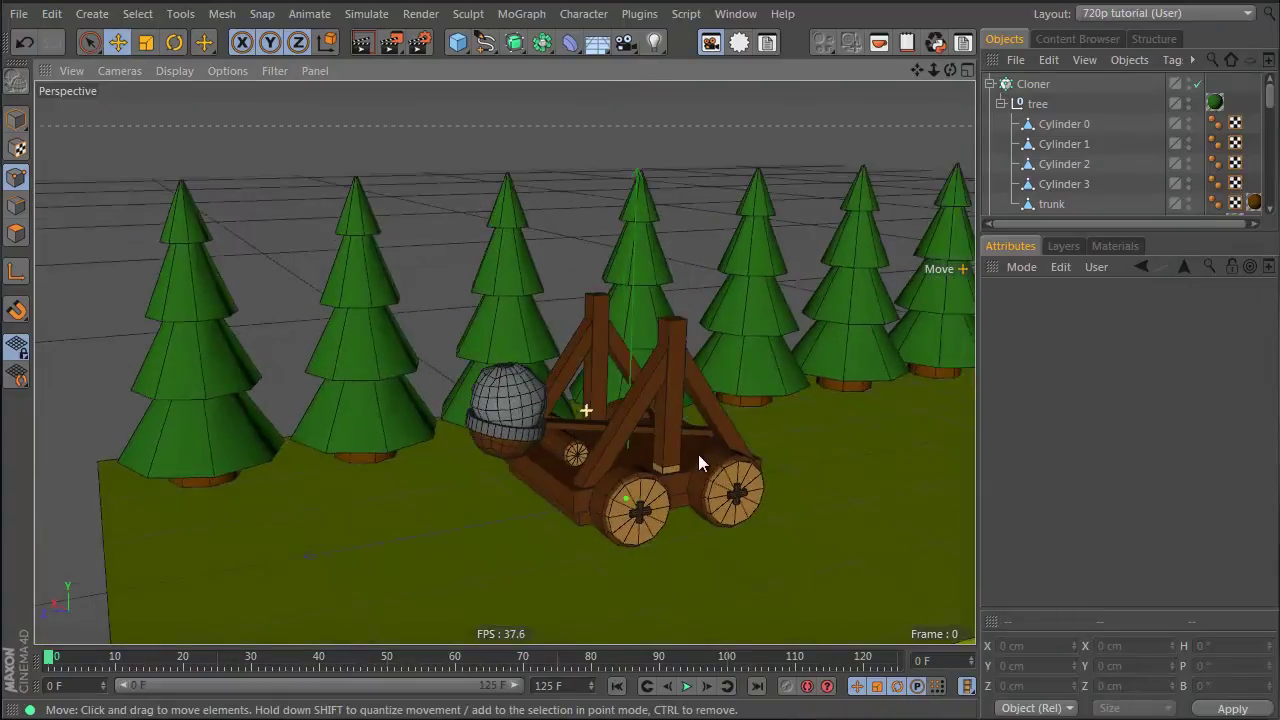
Add a MoGraph Random effector to the tree Cloner
click(1039, 90)
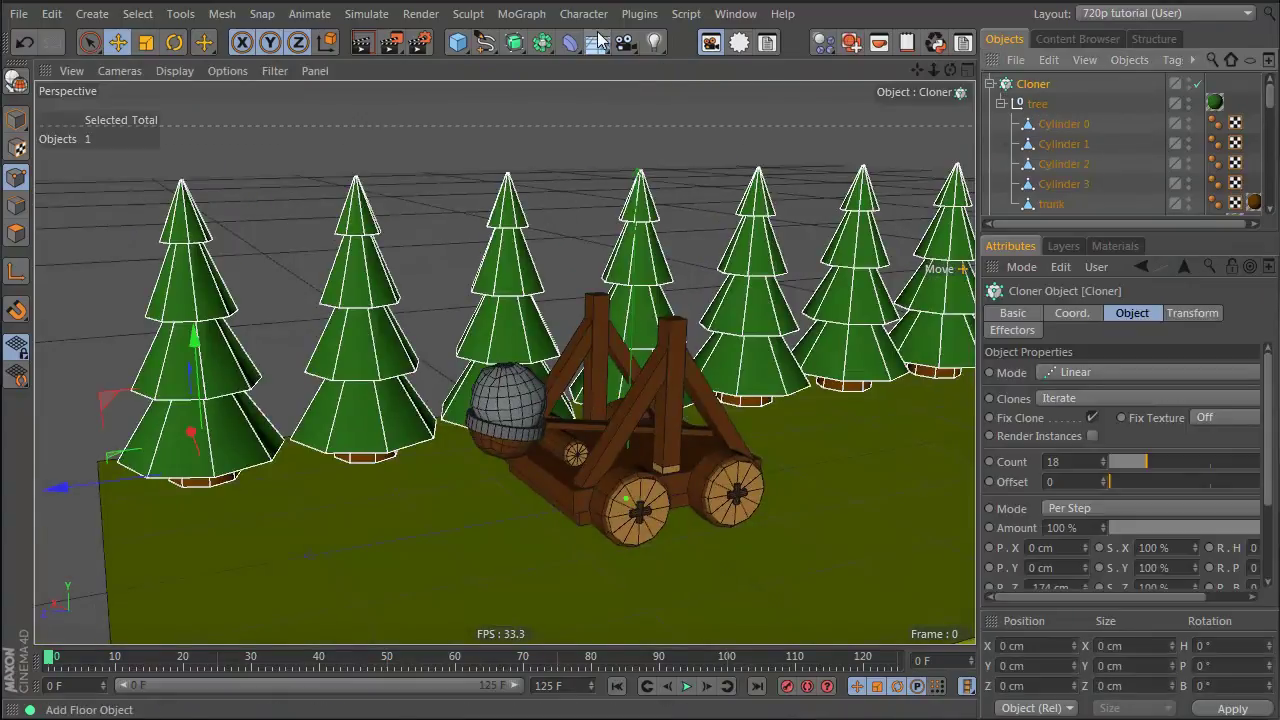
click(533, 15)
mouse_move(547, 45)
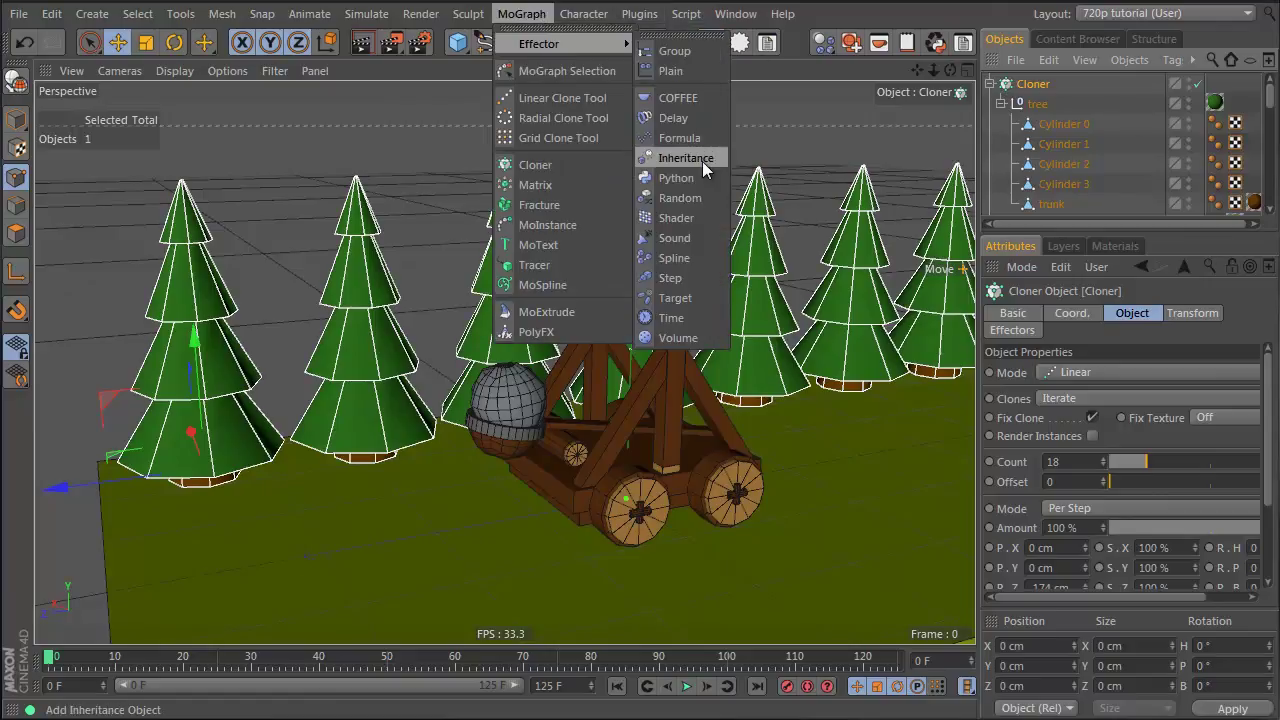
click(712, 200)
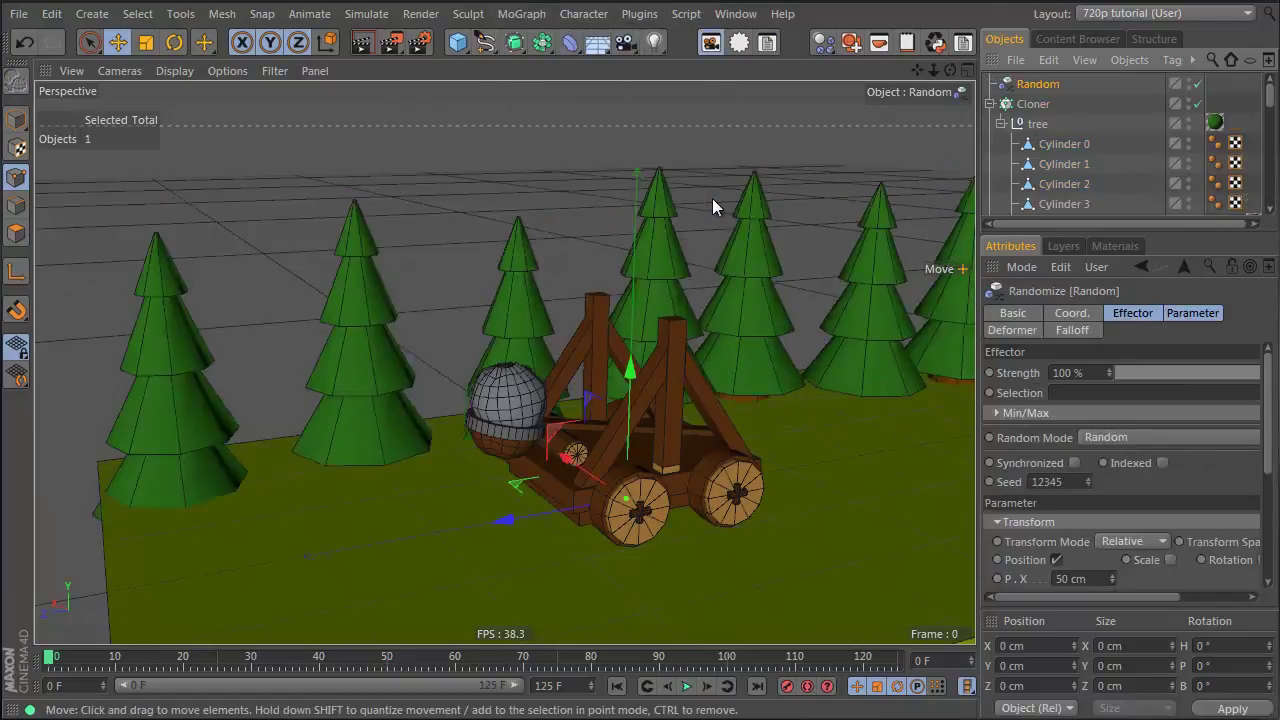
alt+drag(780, 388, 613, 412)
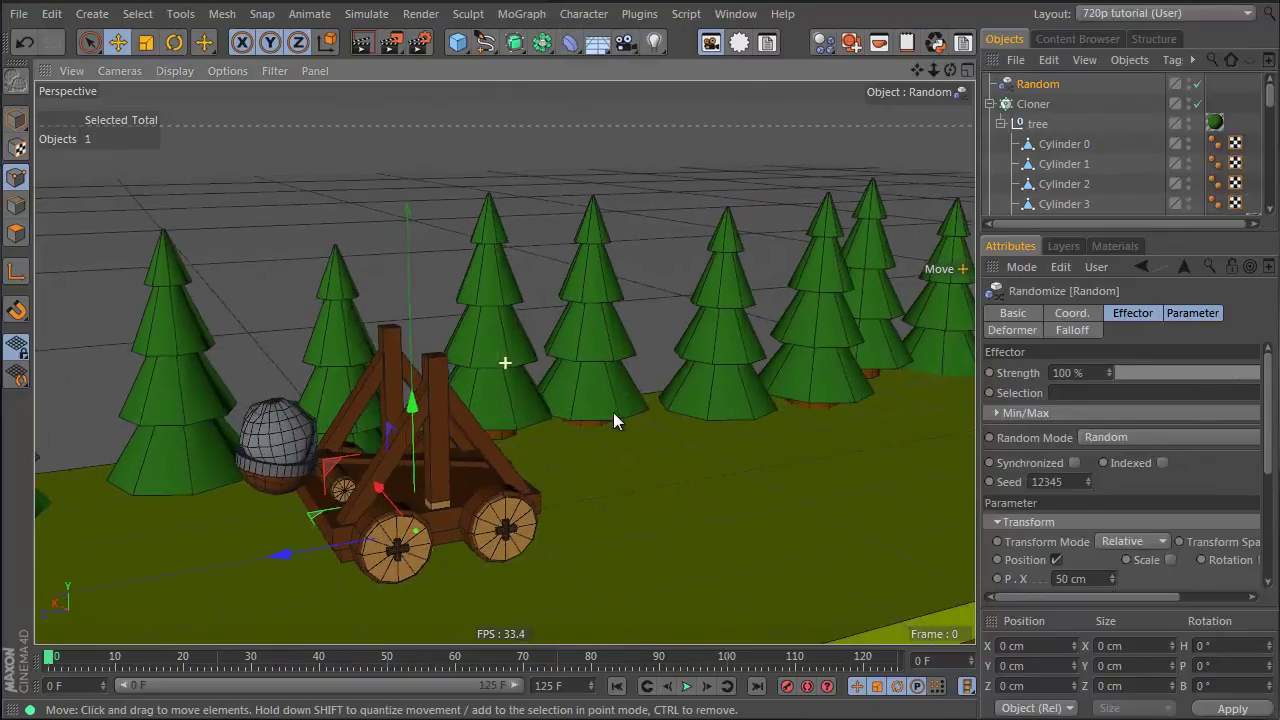
Set the Random effector's P.X, P.Y and P.Z position offsets to 0 cm
scroll(1178, 499, down, 3)
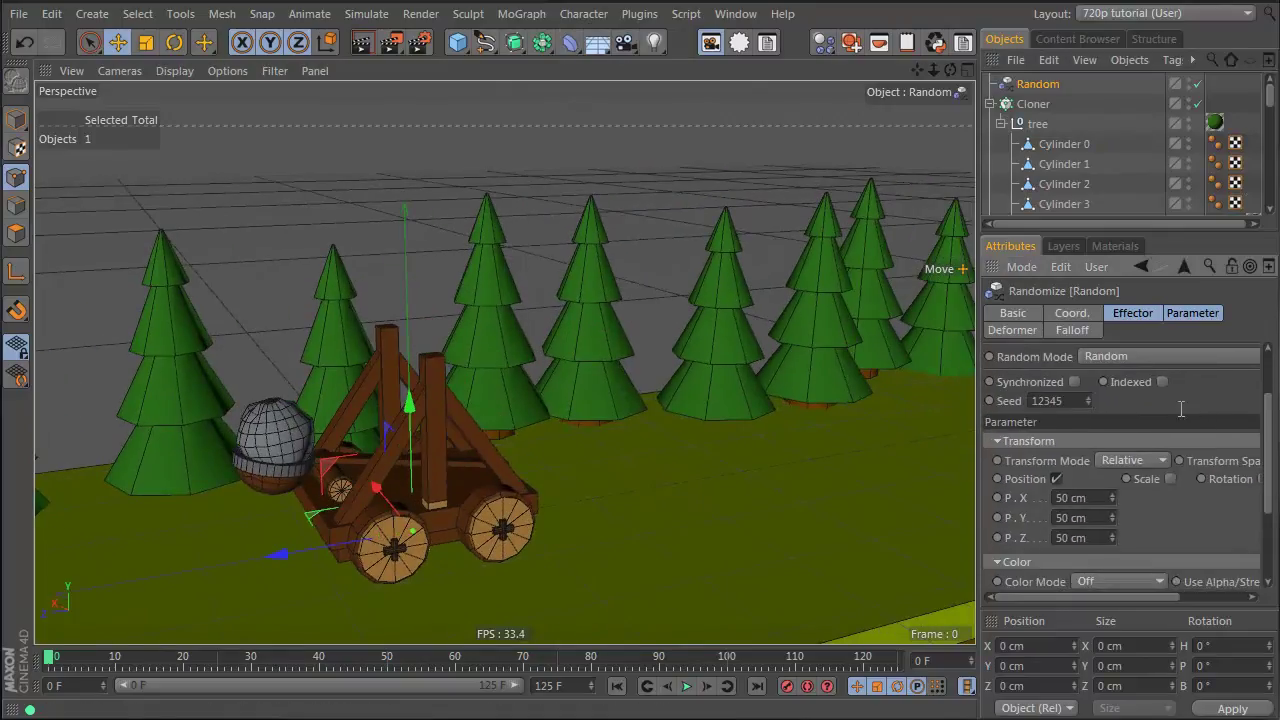
click(1087, 497)
text(0)
click(1083, 517)
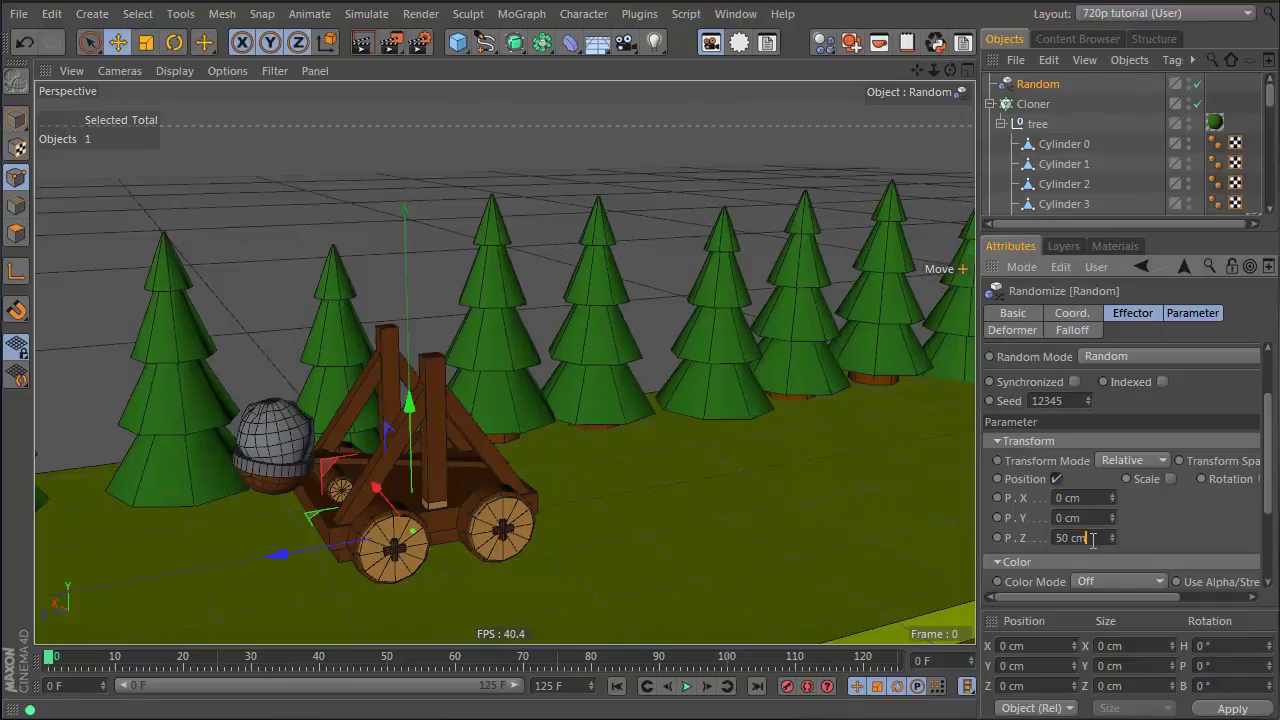
text(0)
key(Return)
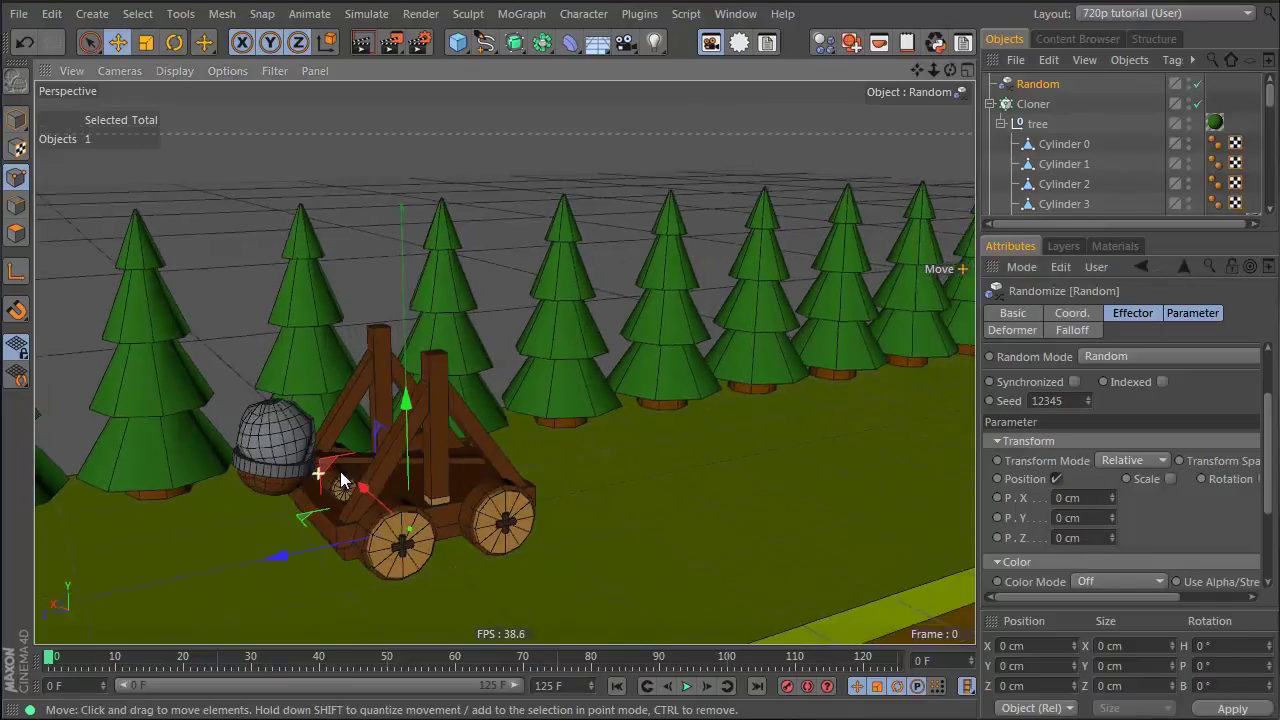
Set the Random effector's P.X to 16 cm and P.Z to 10 cm, and undo the trial P.Y change
mouse_move(1109, 497)
mouse_down()
mouse_move(1112, 536)
mouse_move(1111, 502)
mouse_up()
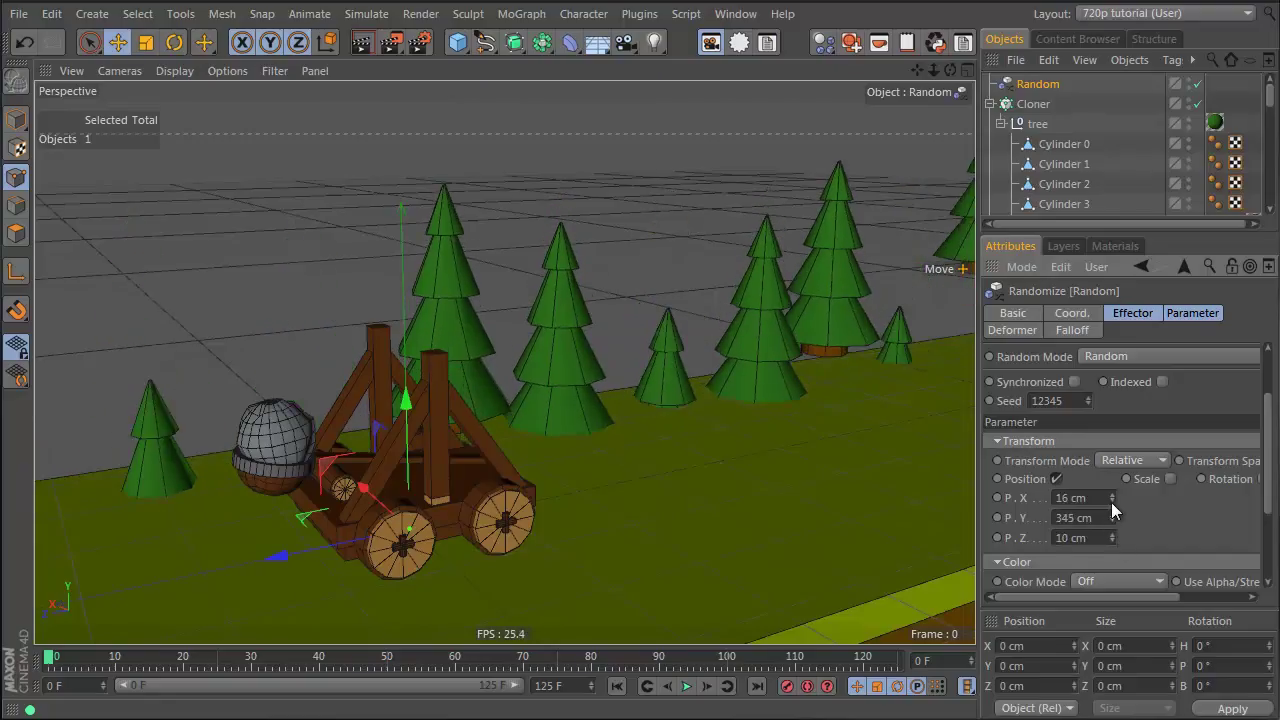
key(ctrl+z)
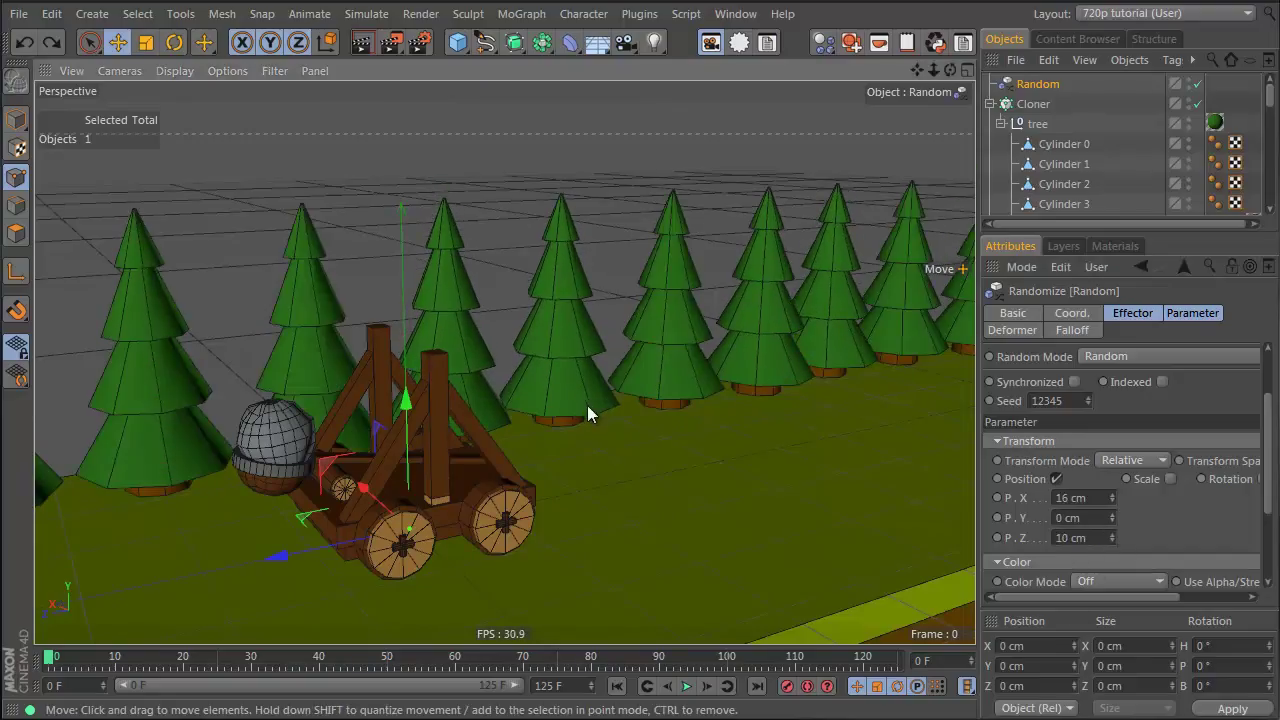
alt+middle_drag(482, 494, 712, 515)
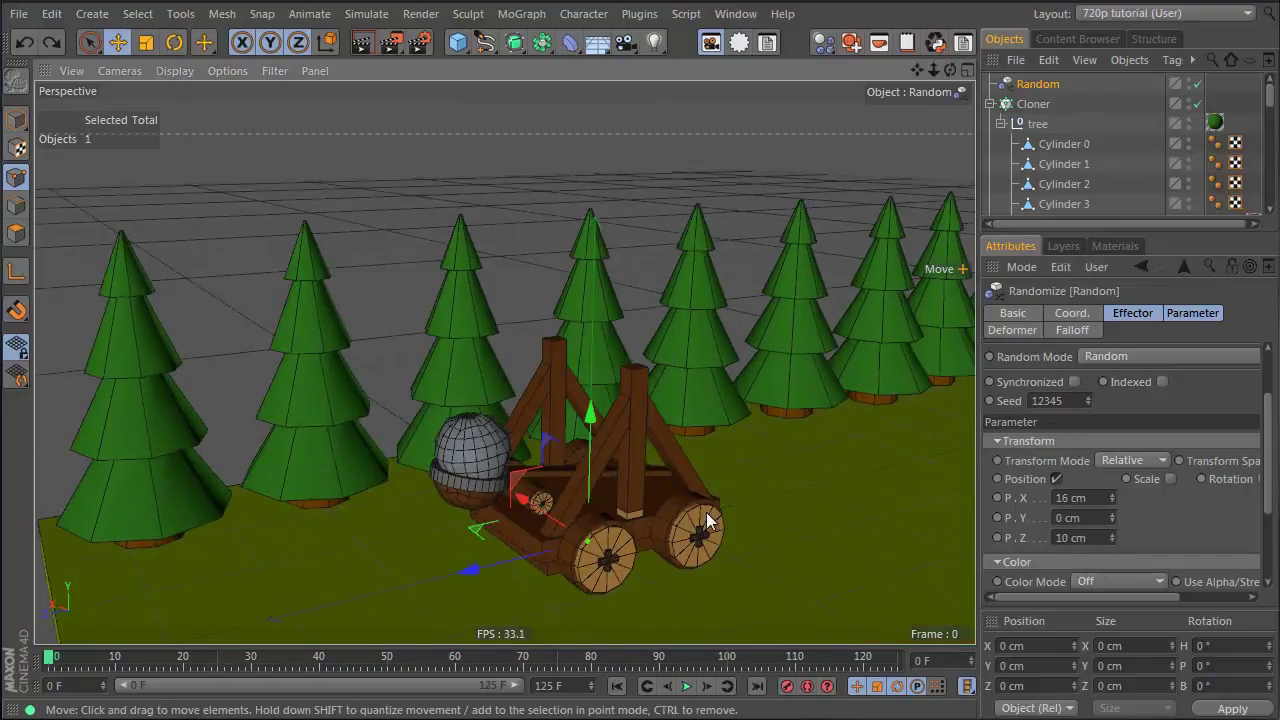
Enable scale on the Random effector and set S.Y to 0.28 to vary the tree heights
click(1170, 479)
drag(1235, 557, 1140, 560)
drag(1177, 519, 1177, 517)
alt+drag(698, 425, 570, 429)
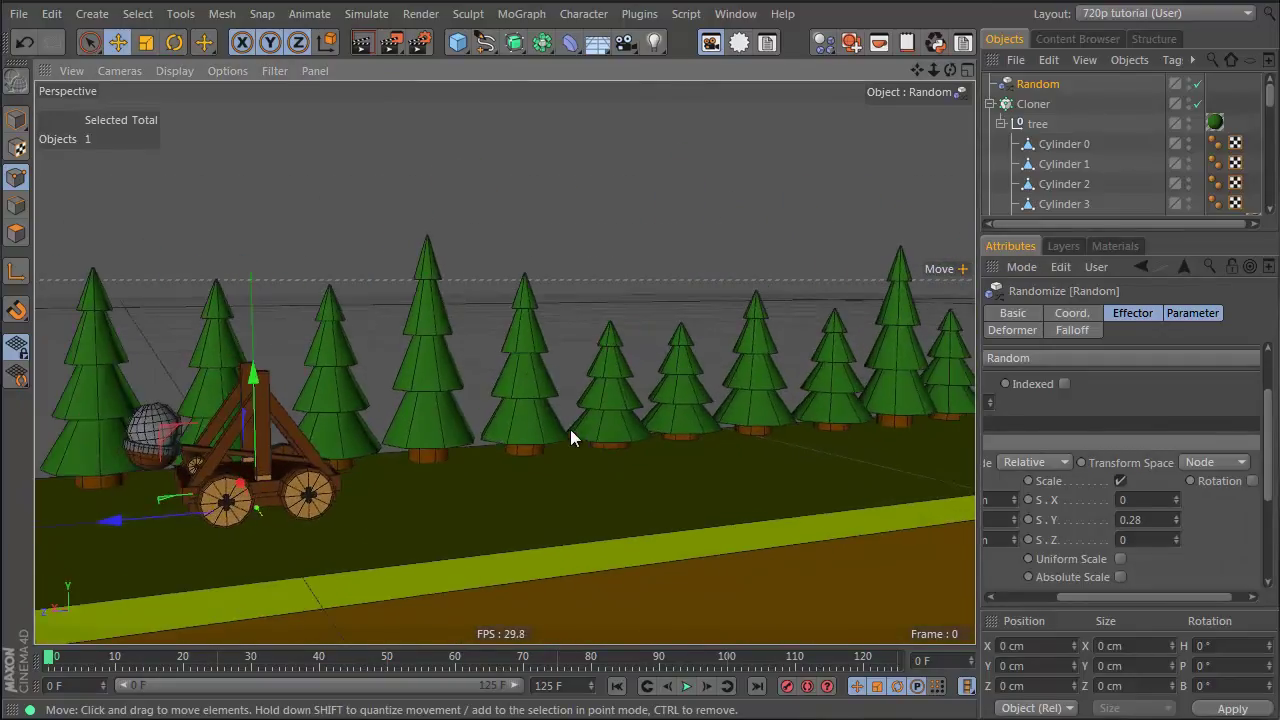
Enable rotation on the Random effector with R.H 21°, R.P 2° and R.B 3° to tilt and turn the trees
click(1253, 484)
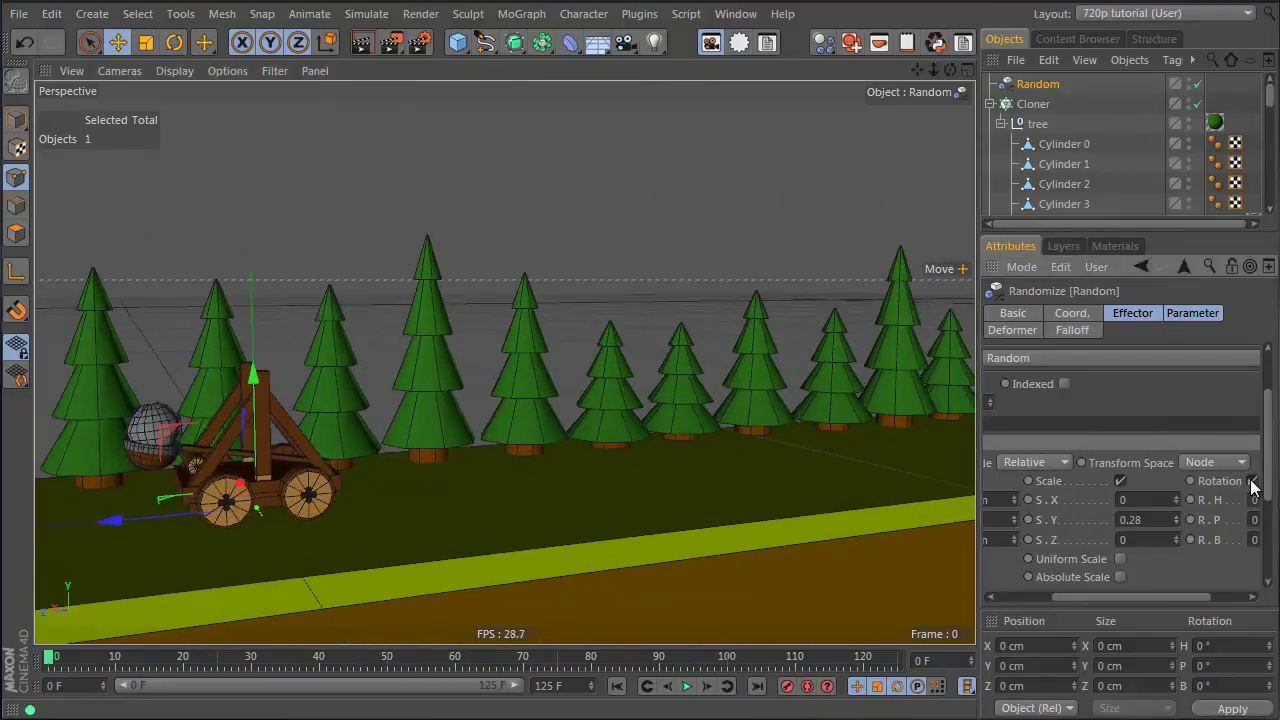
drag(1186, 566, 1109, 571)
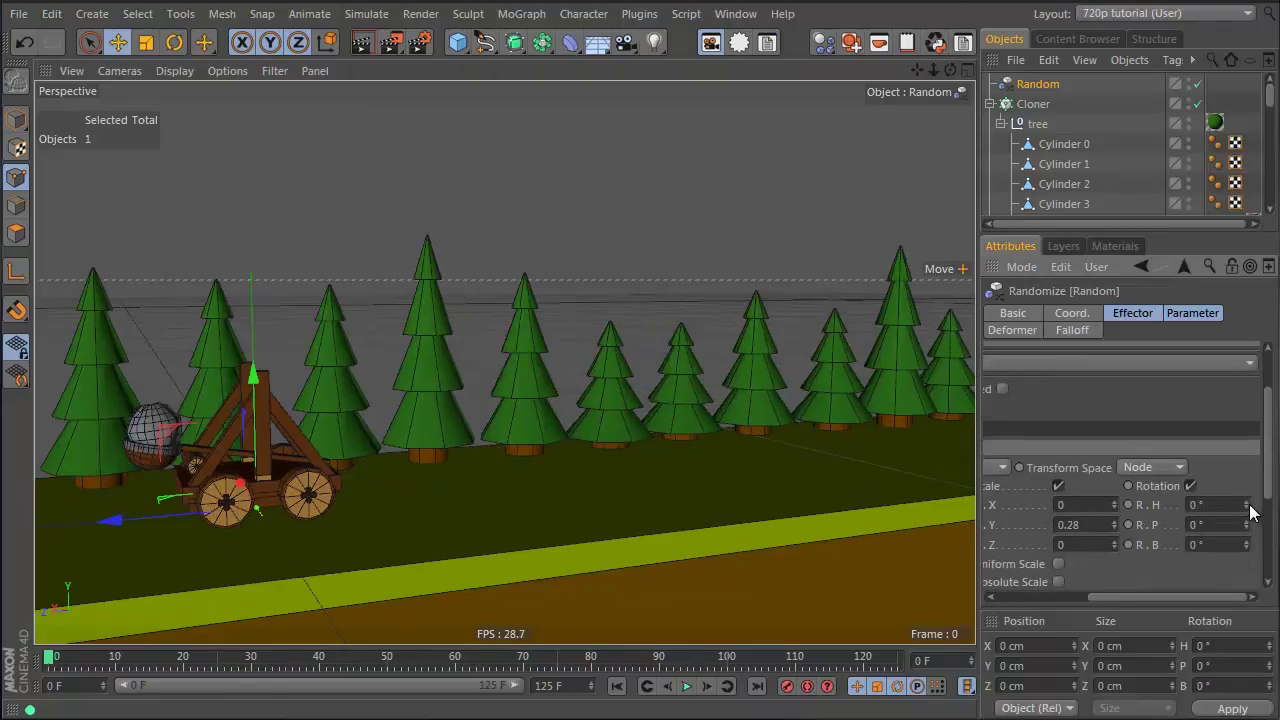
drag(1248, 510, 1248, 548)
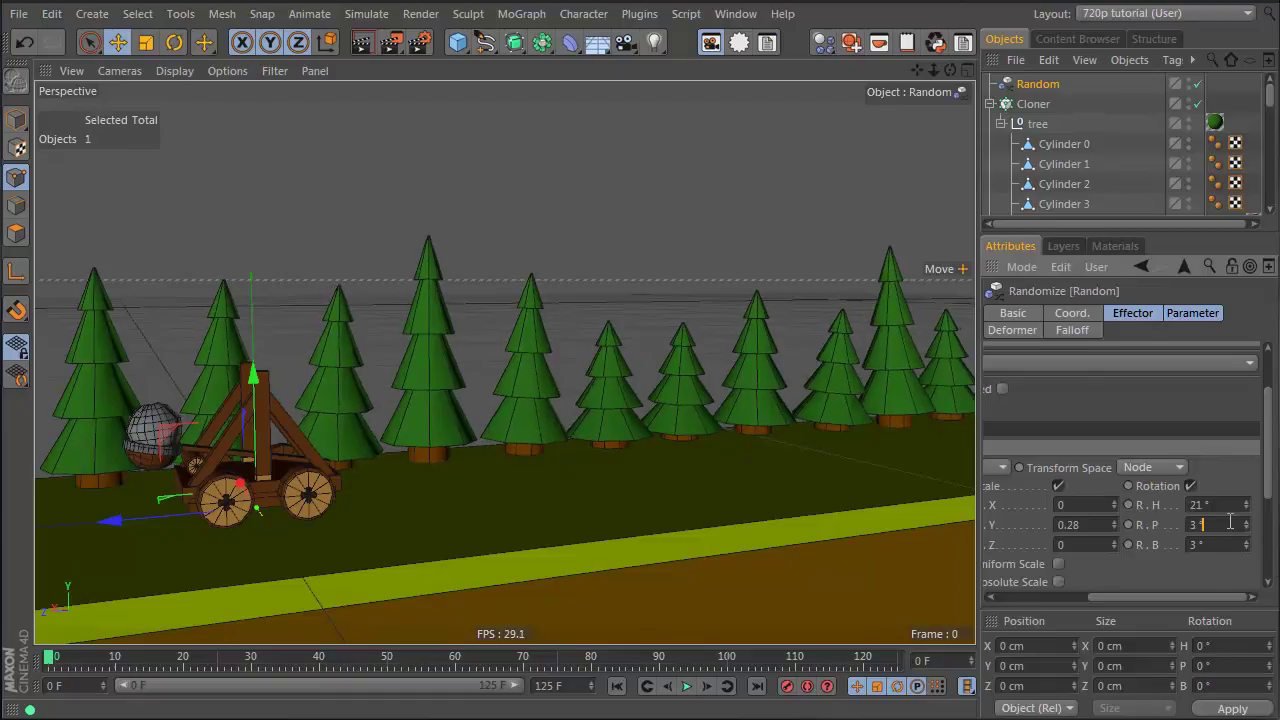
alt+drag(693, 444, 731, 427)
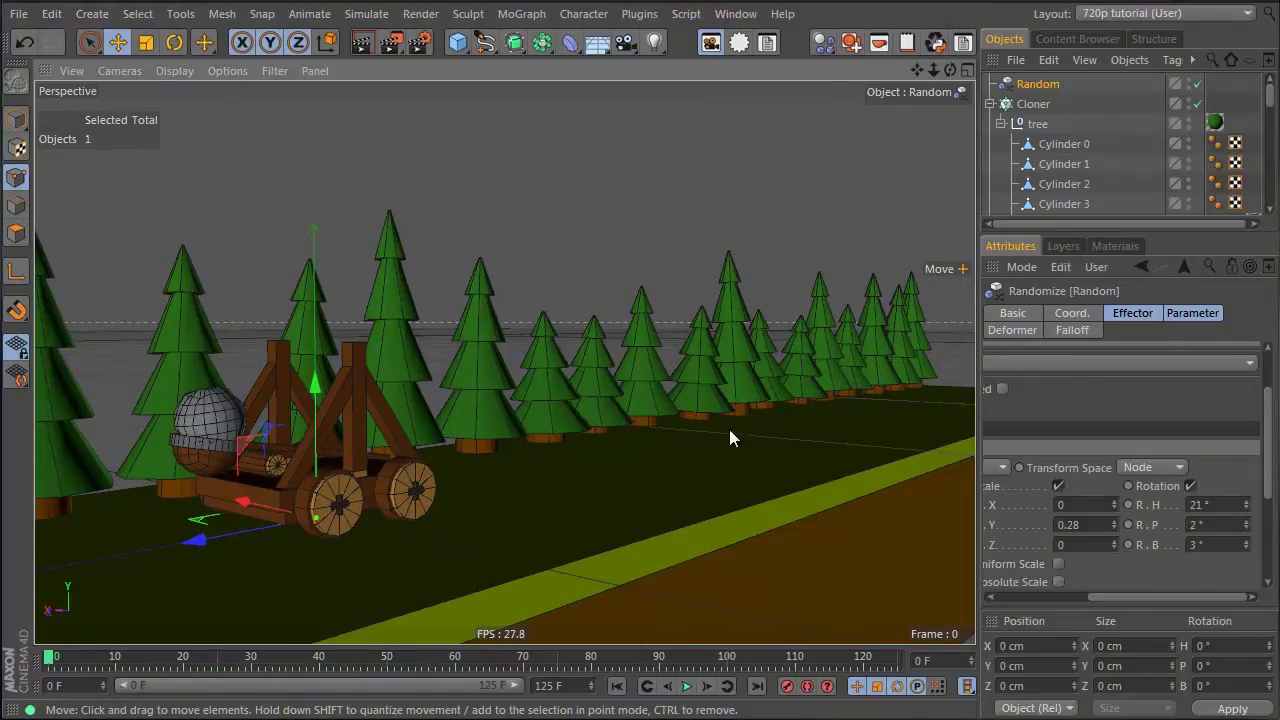
alt+drag(729, 430, 660, 522)
Group the Random effector and the Cloner together under one null
click(990, 104)
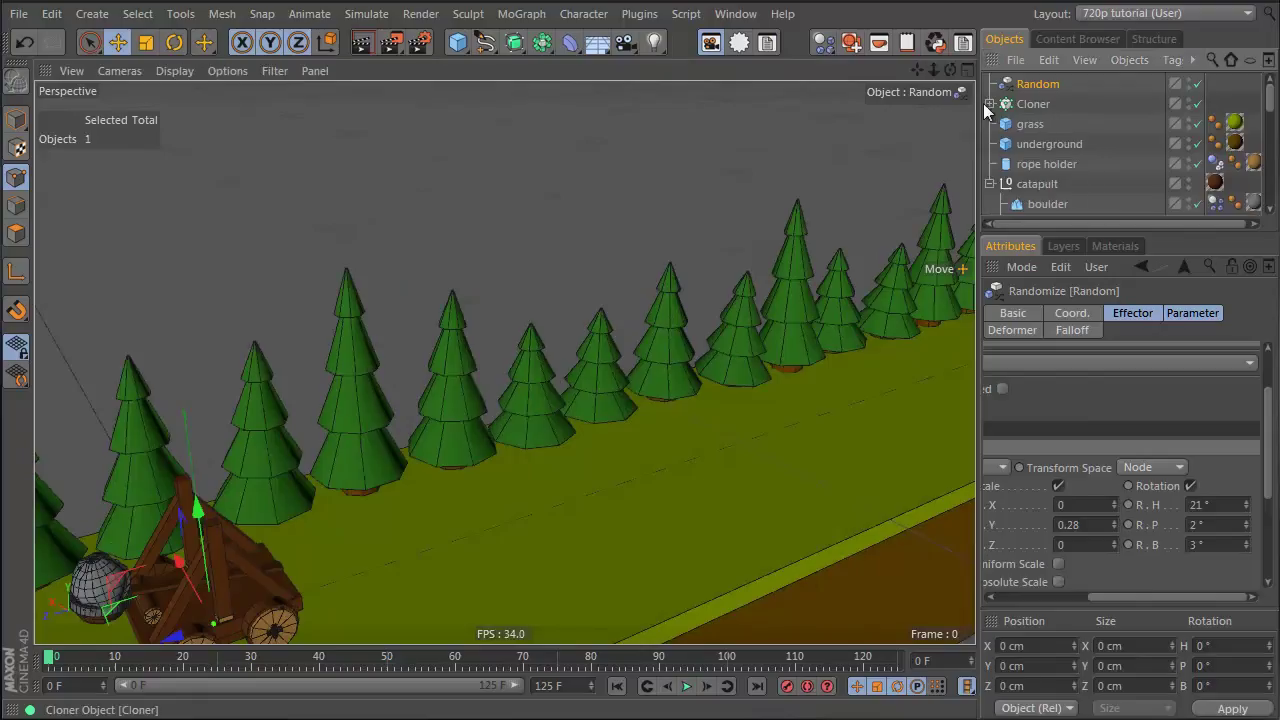
drag(1022, 105, 1026, 110)
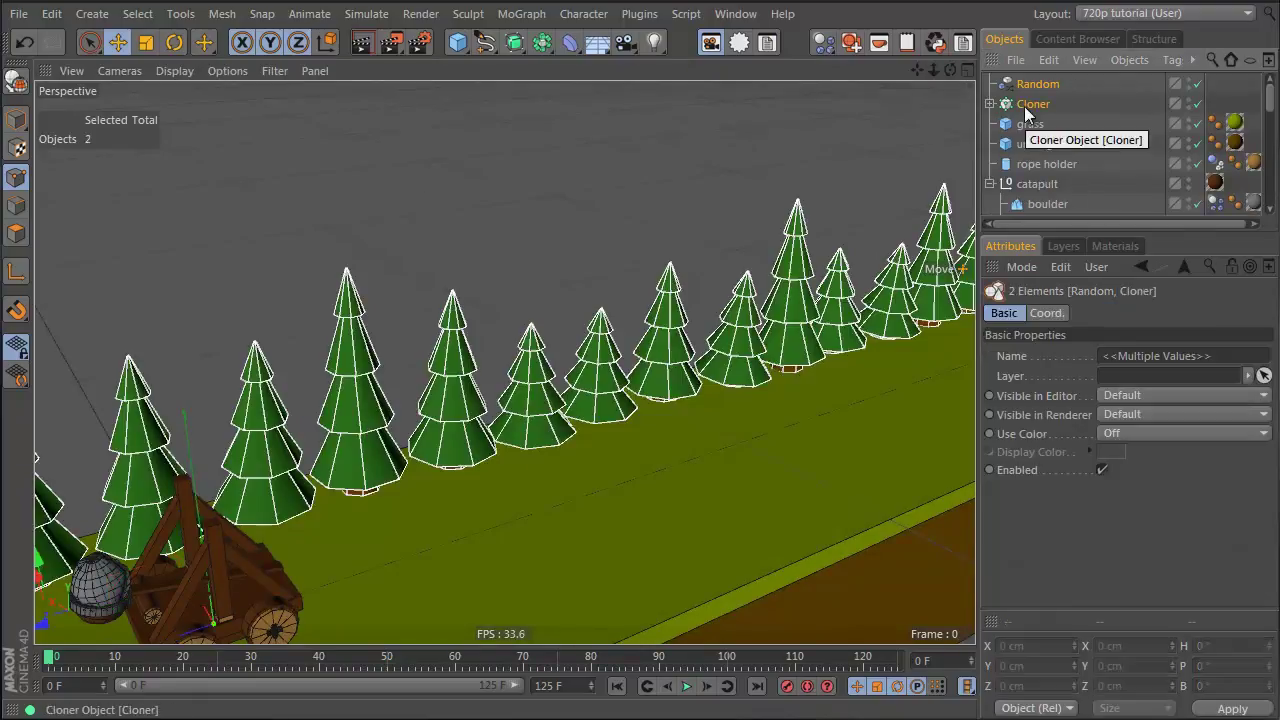
key(alt+g)
Name the new group null "Forest line"
double_click(1030, 84)
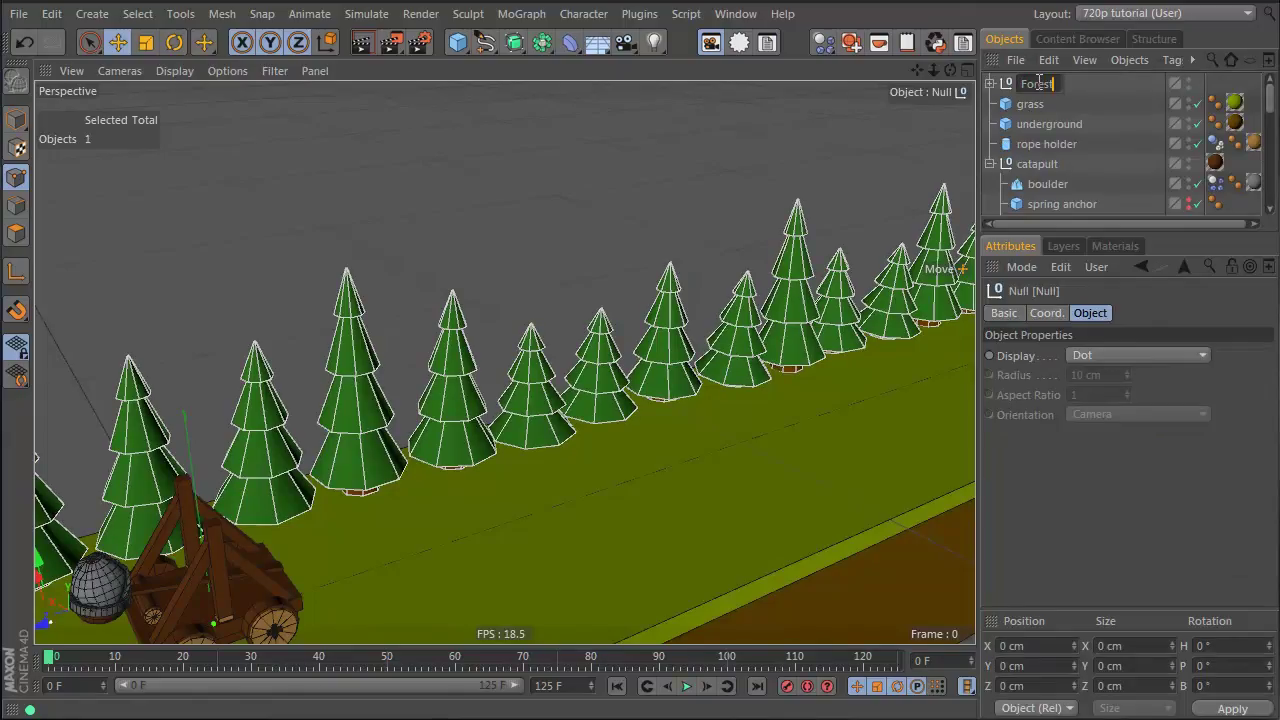
text(Forest lin)
key(Return)
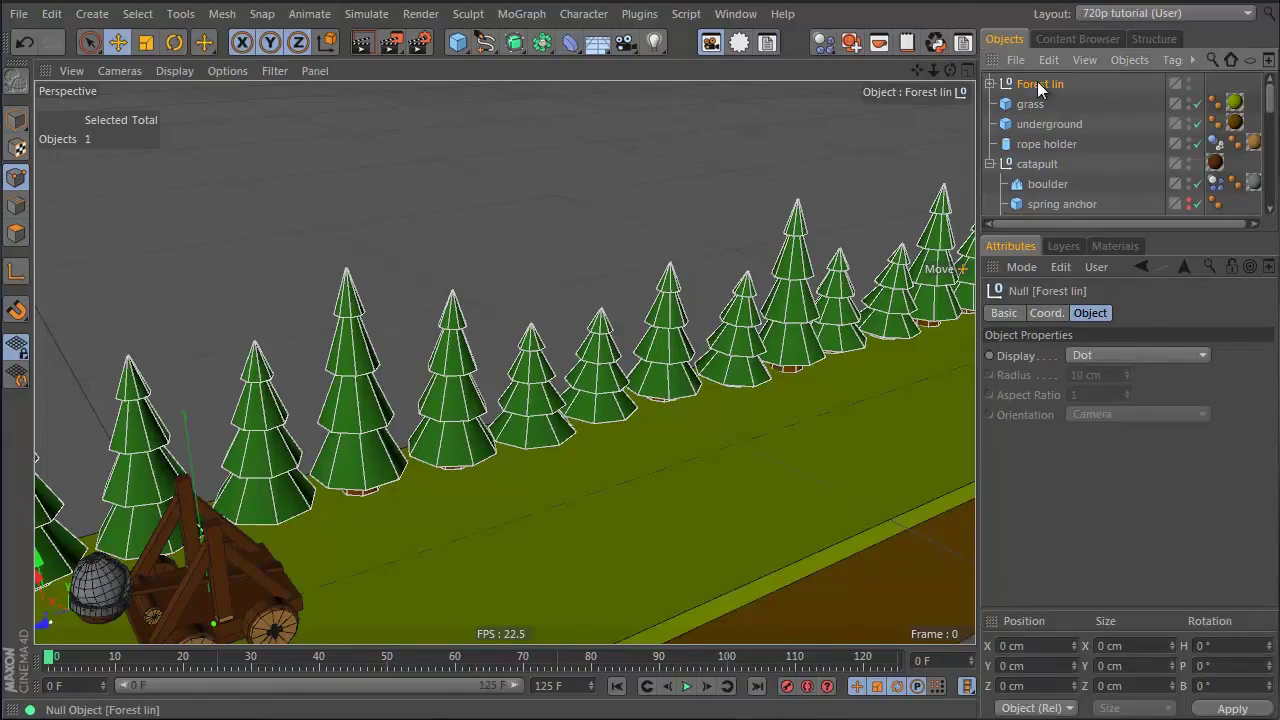
double_click(1040, 85)
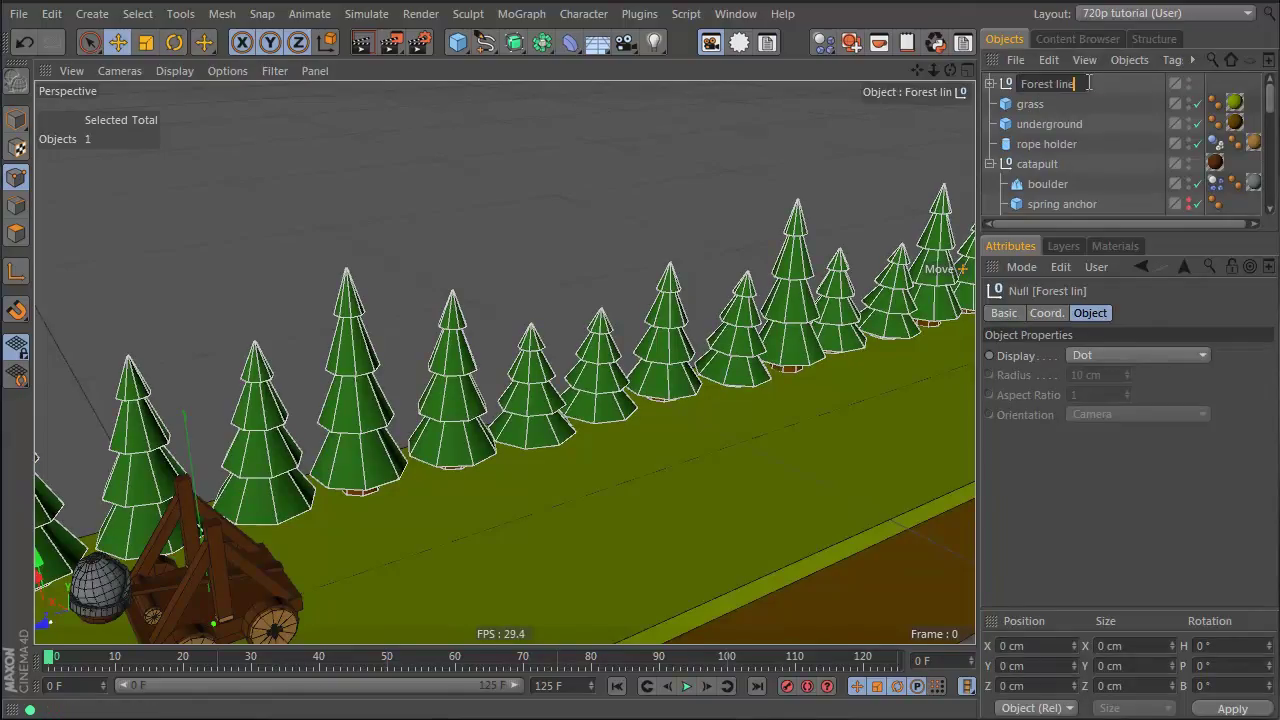
text(e)
key(Return)
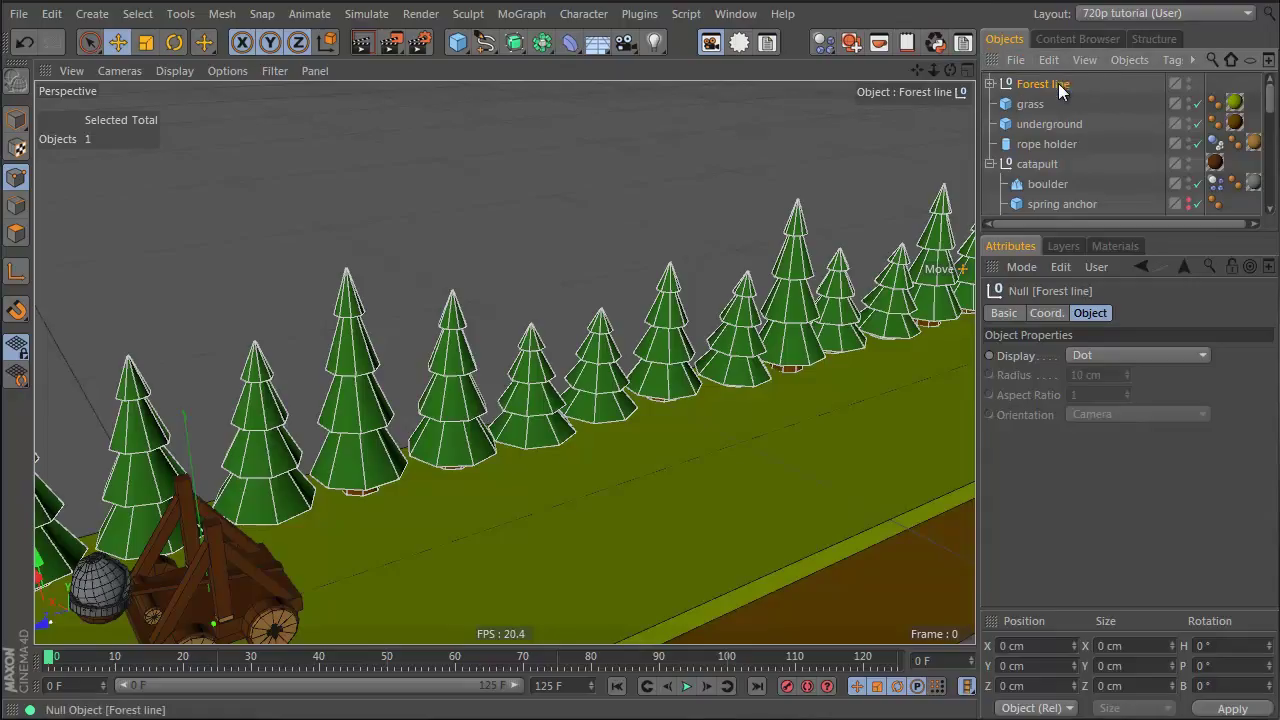
Rename the tree group null as "Front Forest"
double_click(1060, 84)
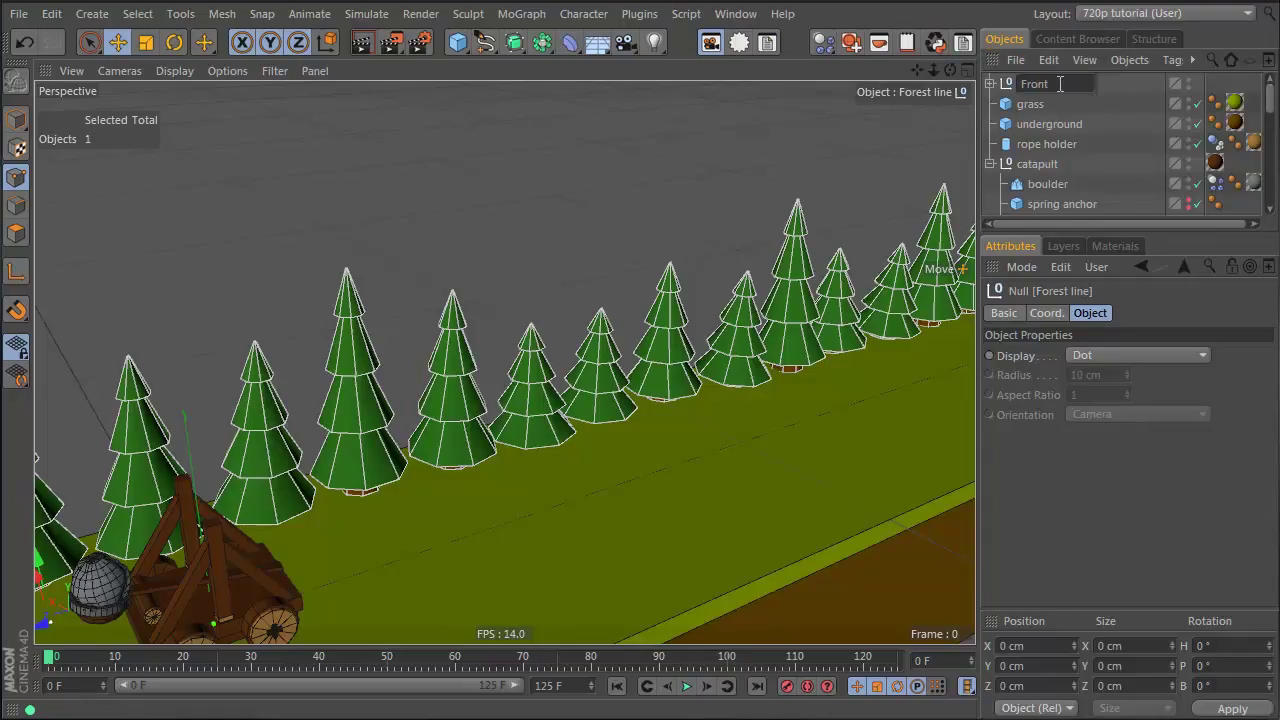
text(Front Forest)
key(Return)
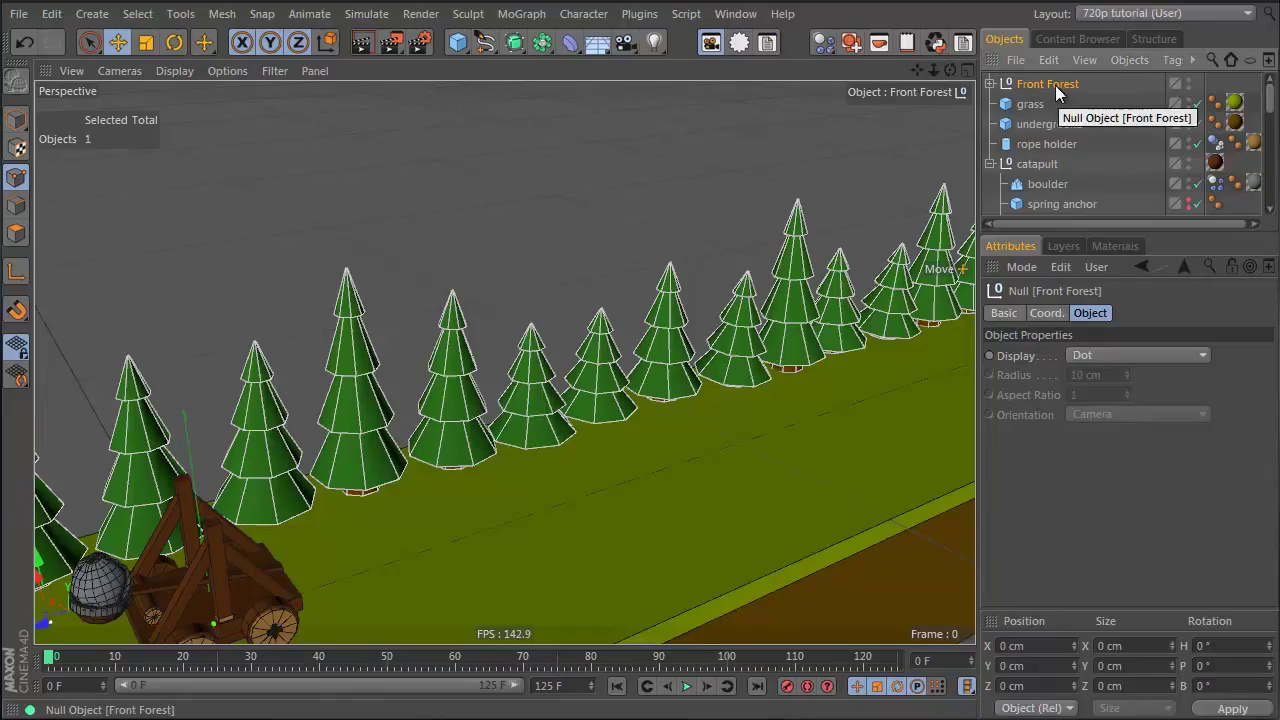
Duplicate the Front Forest group along its X axis to form a second tree row behind the first
alt+drag(594, 404, 790, 370)
click(1046, 82)
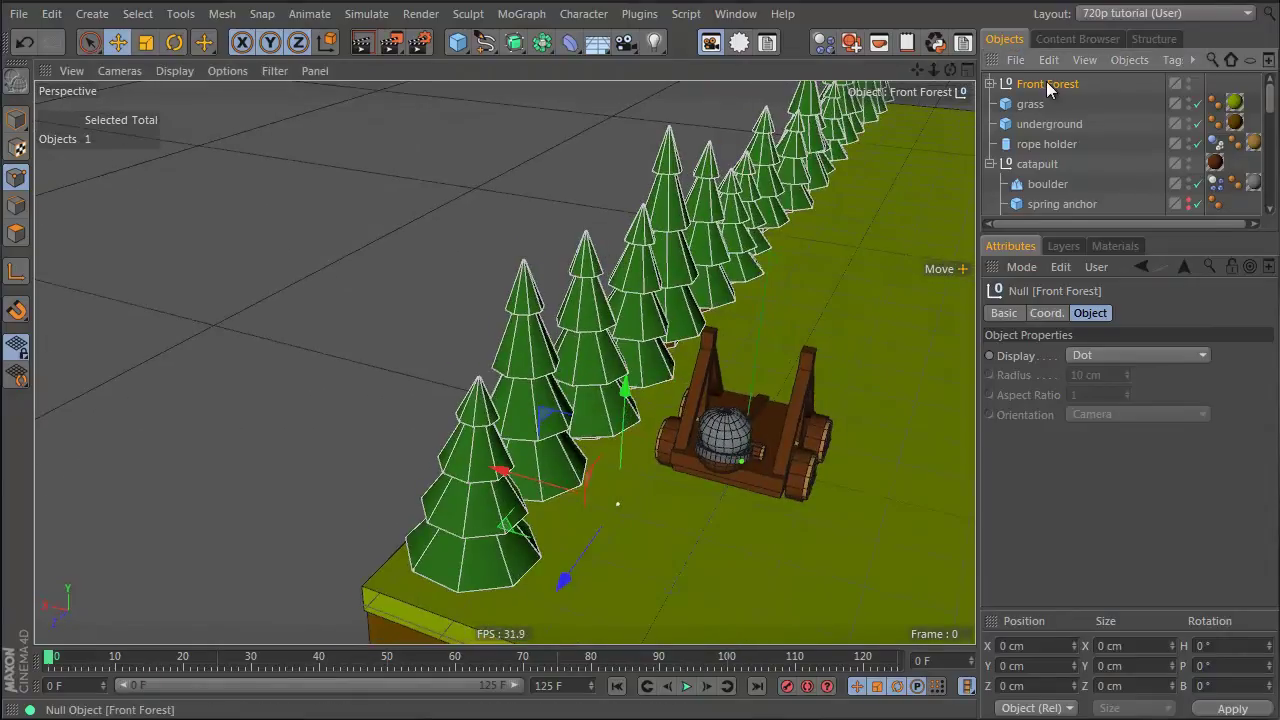
key(e)
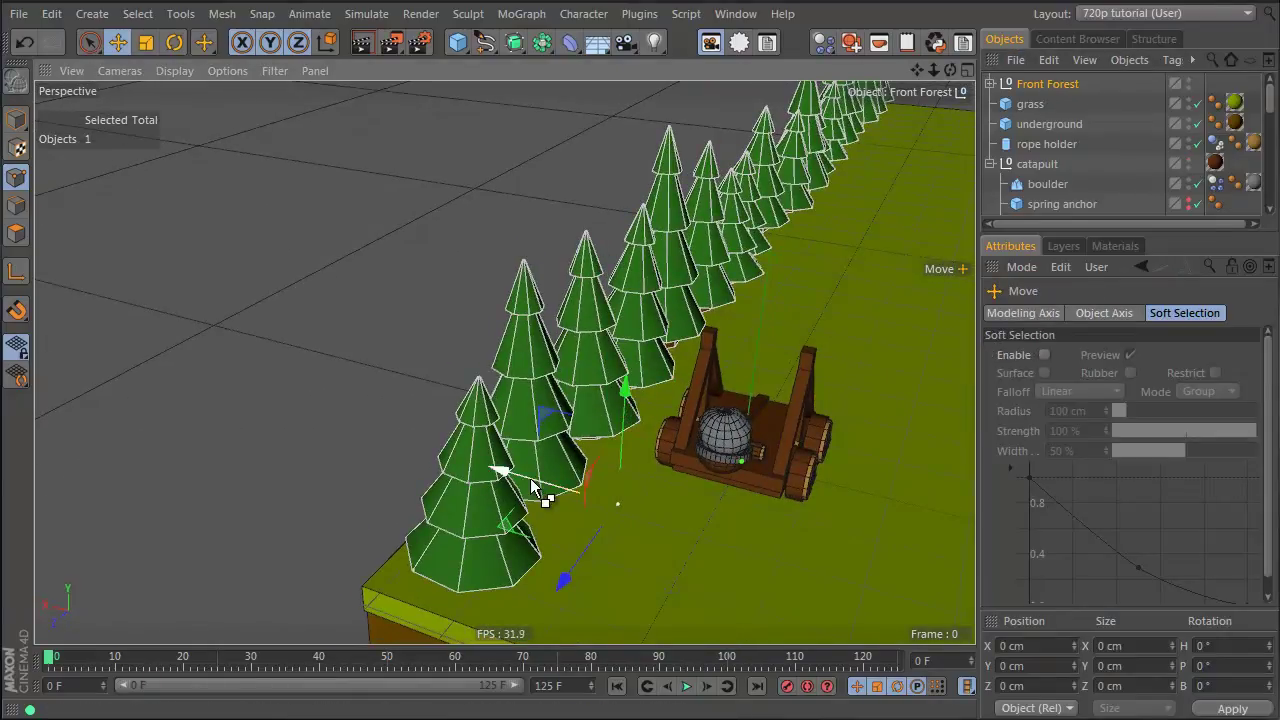
ctrl+drag(531, 480, 408, 473)
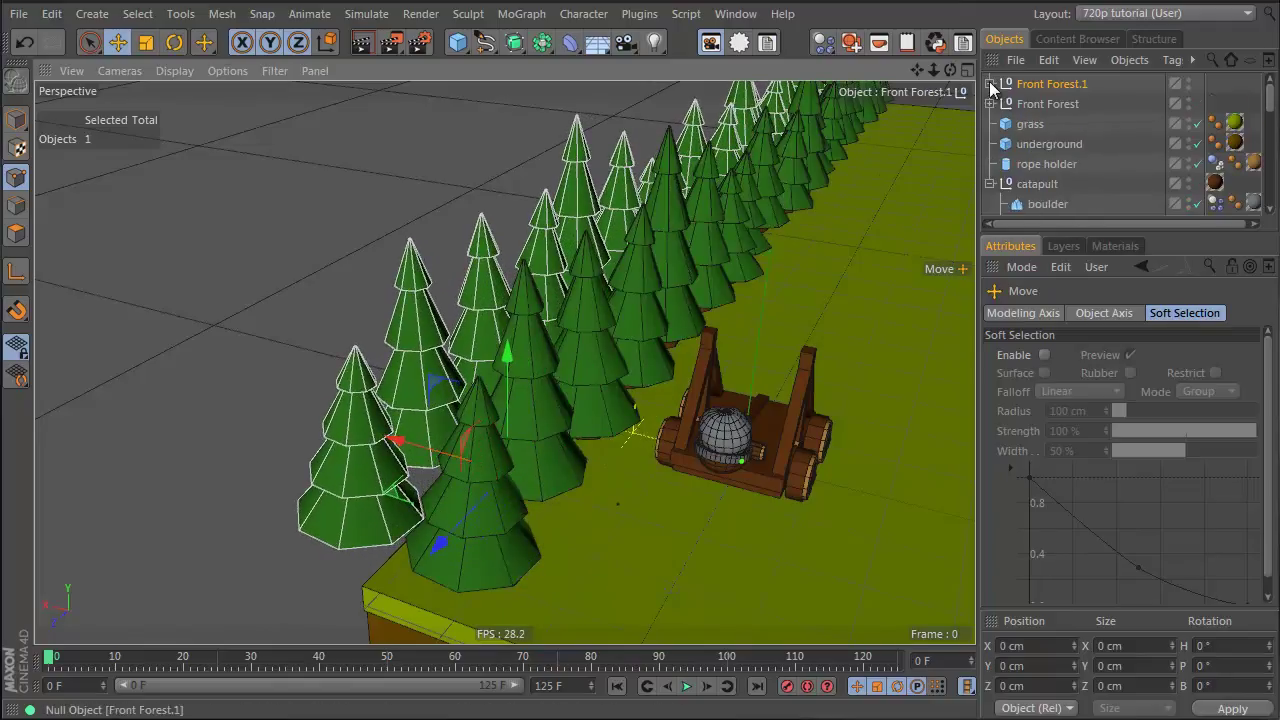
Flatten the source tree inside the Front Forest.1 Cloner to about 40% of its size along X
click(990, 84)
click(1043, 124)
click(1001, 124)
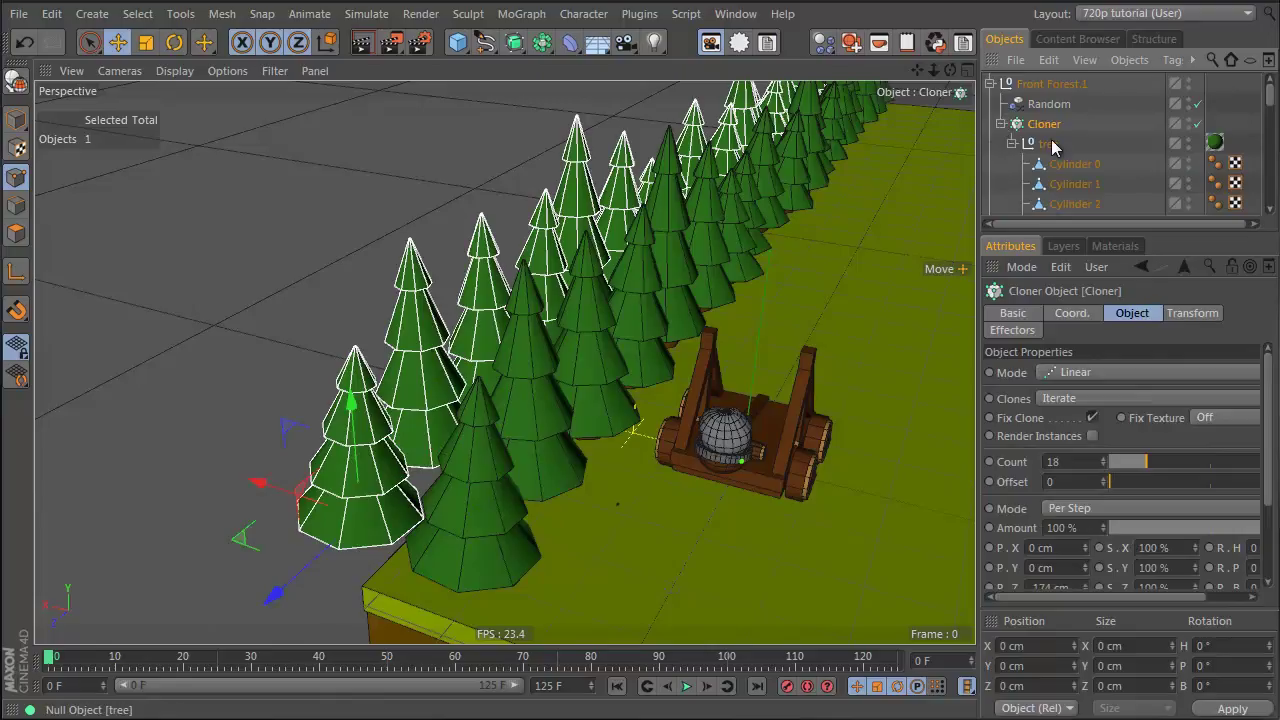
click(1047, 144)
click(1013, 144)
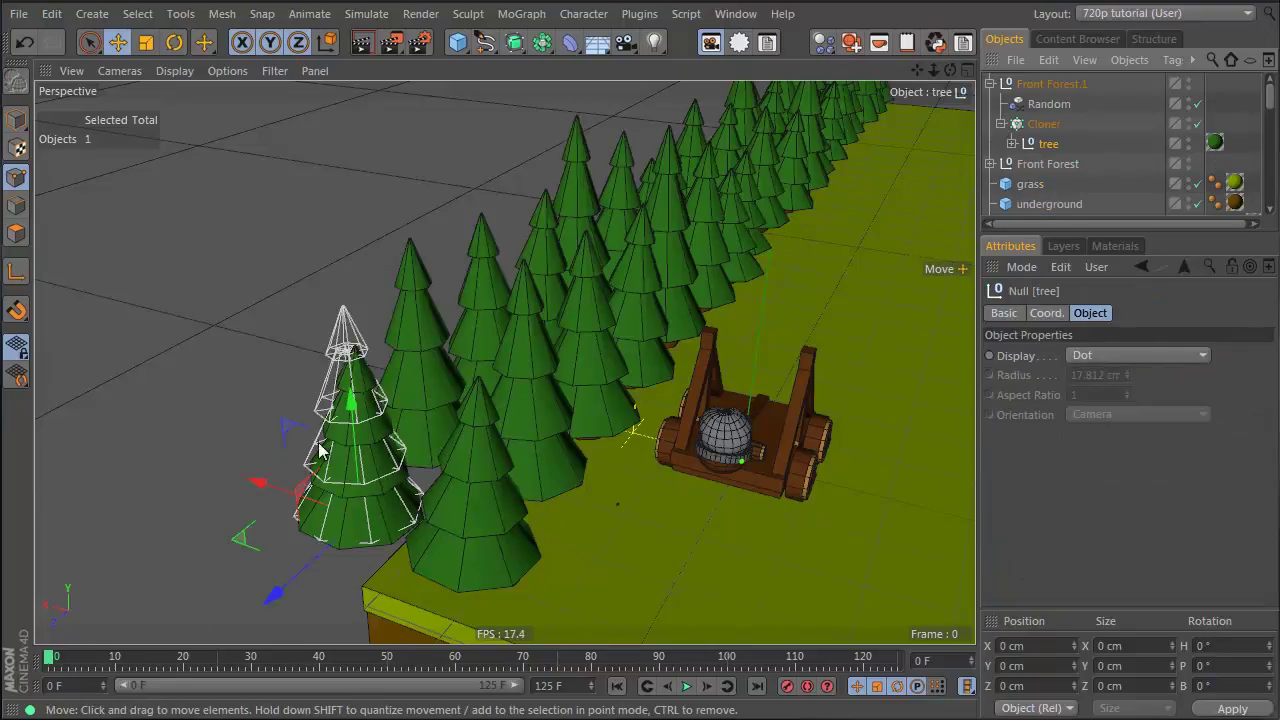
key(t)
alt+drag(277, 434, 397, 463)
drag(432, 542, 492, 547)
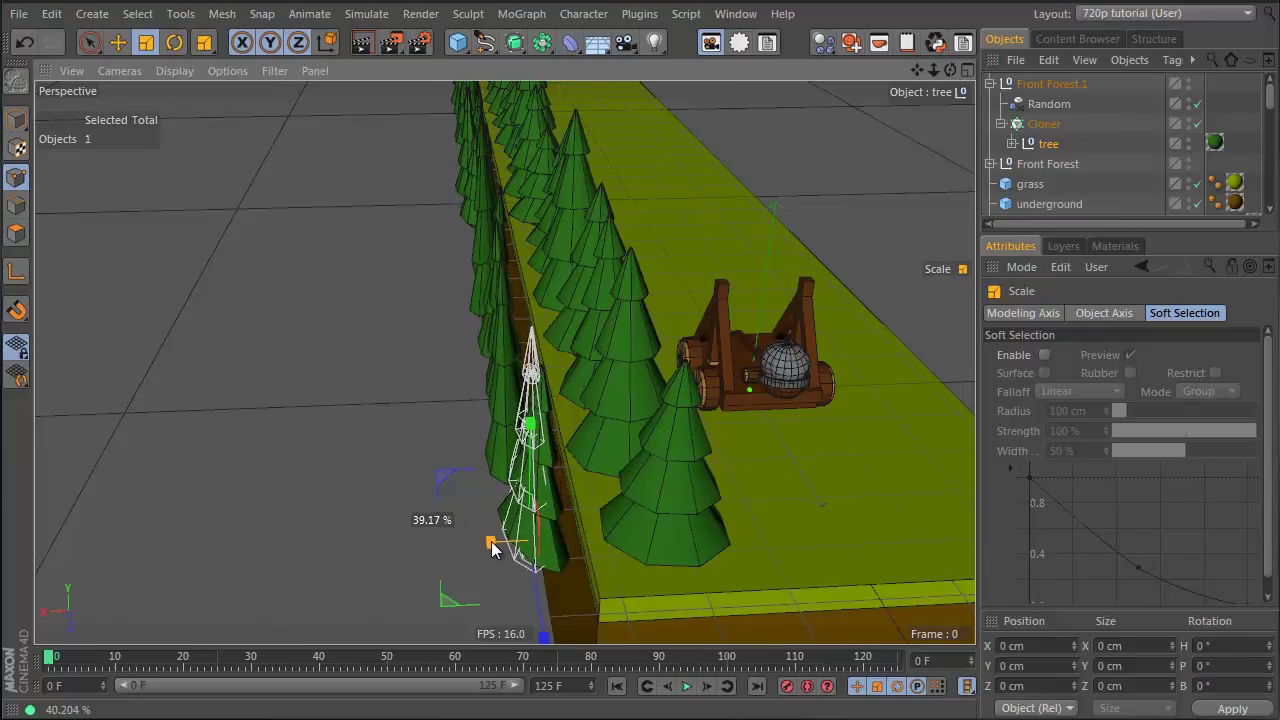
alt+drag(551, 506, 322, 511)
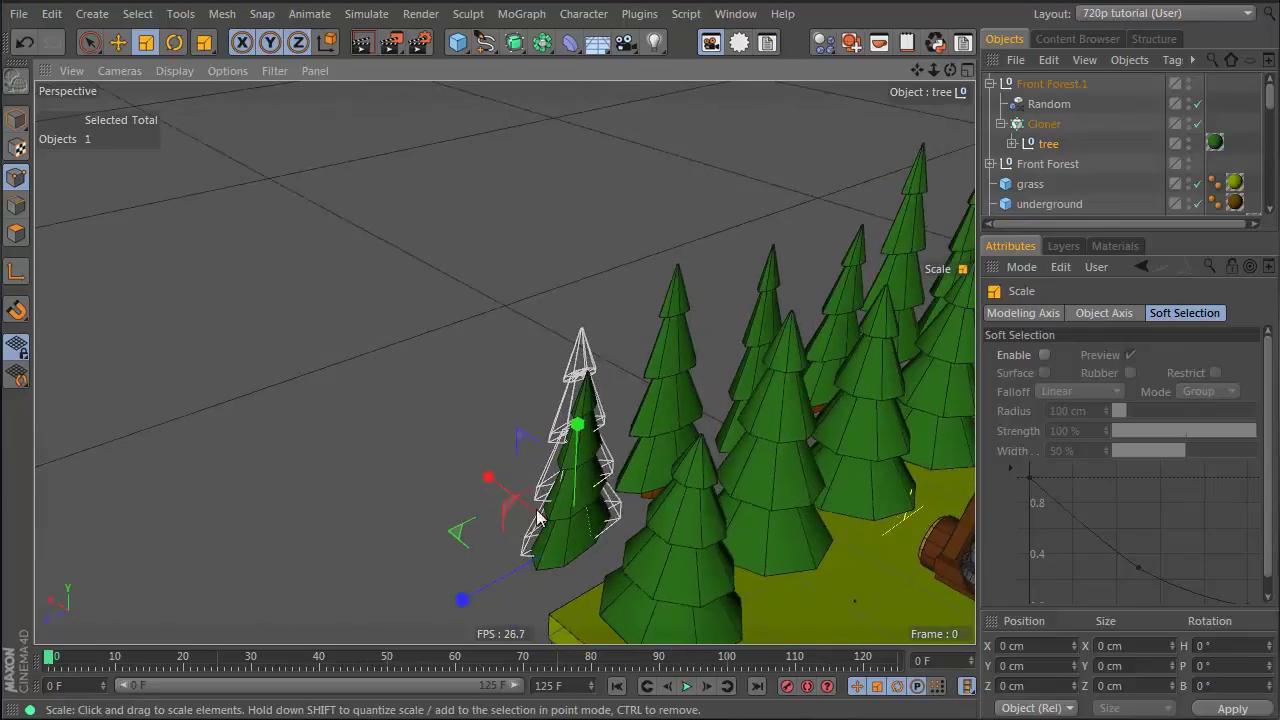
mouse_move(538, 513)
alt+mouse_down()
mouse_move(634, 518)
mouse_move(607, 509)
mouse_move(737, 446)
mouse_move(471, 451)
mouse_move(440, 403)
mouse_move(462, 399)
alt+mouse_up()
Scale down the source tree of the Front Forest.1 row uniformly so its trees are smaller than the front row
click(1050, 84)
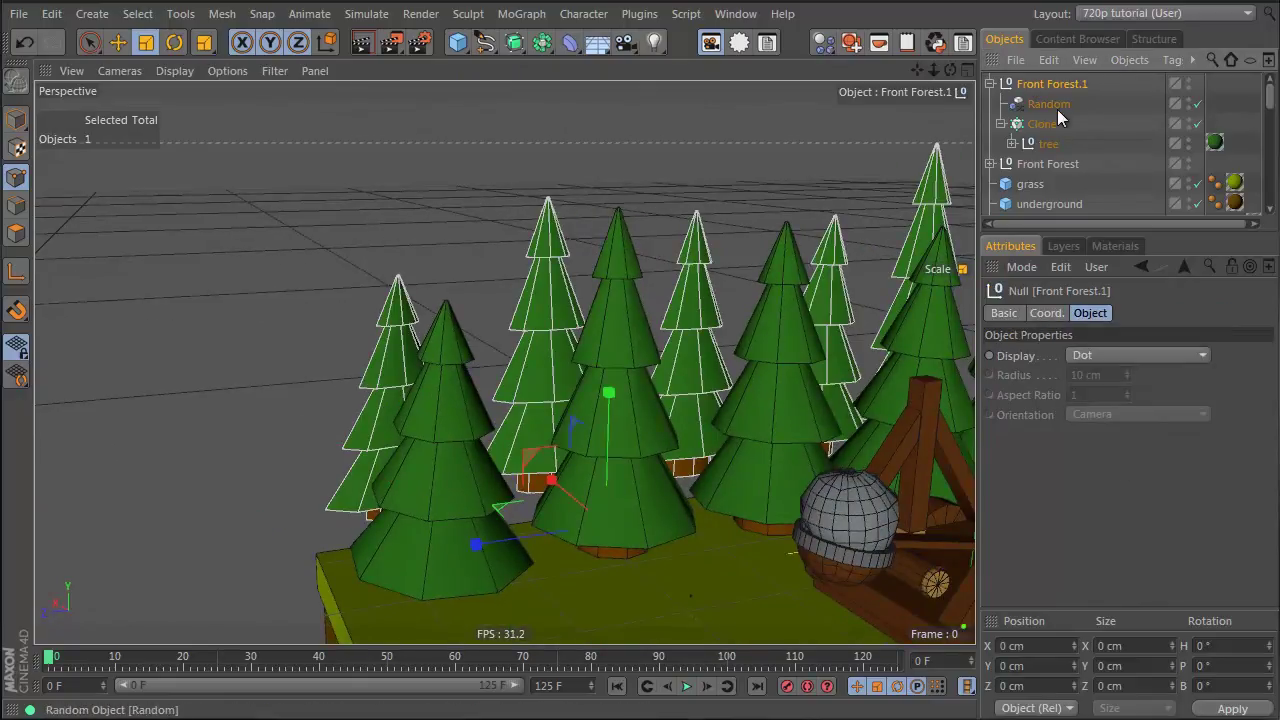
click(1043, 123)
alt+drag(668, 432, 535, 399)
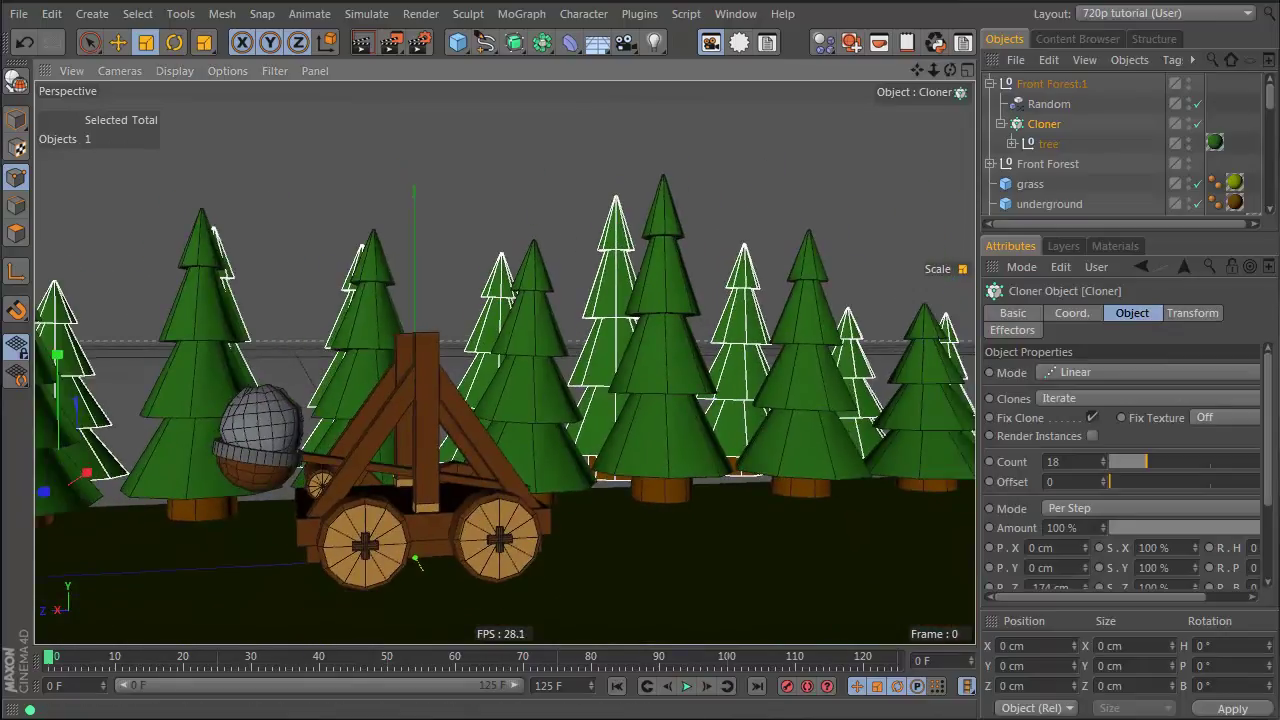
click(1041, 150)
key(t)
drag(690, 279, 539, 344)
Set the Front Forest.1 Cloner's per-step Z position to -100 cm
click(1043, 124)
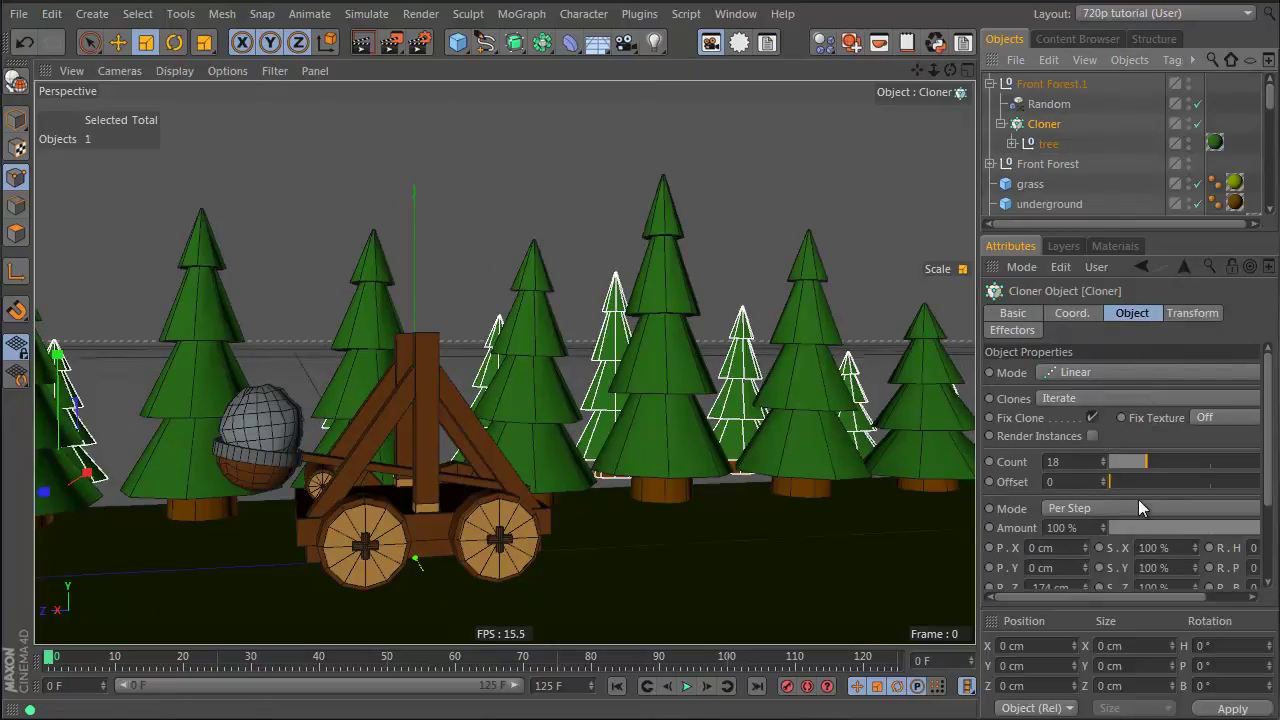
scroll(1140, 508, down, 3)
drag(1088, 503, 1084, 506)
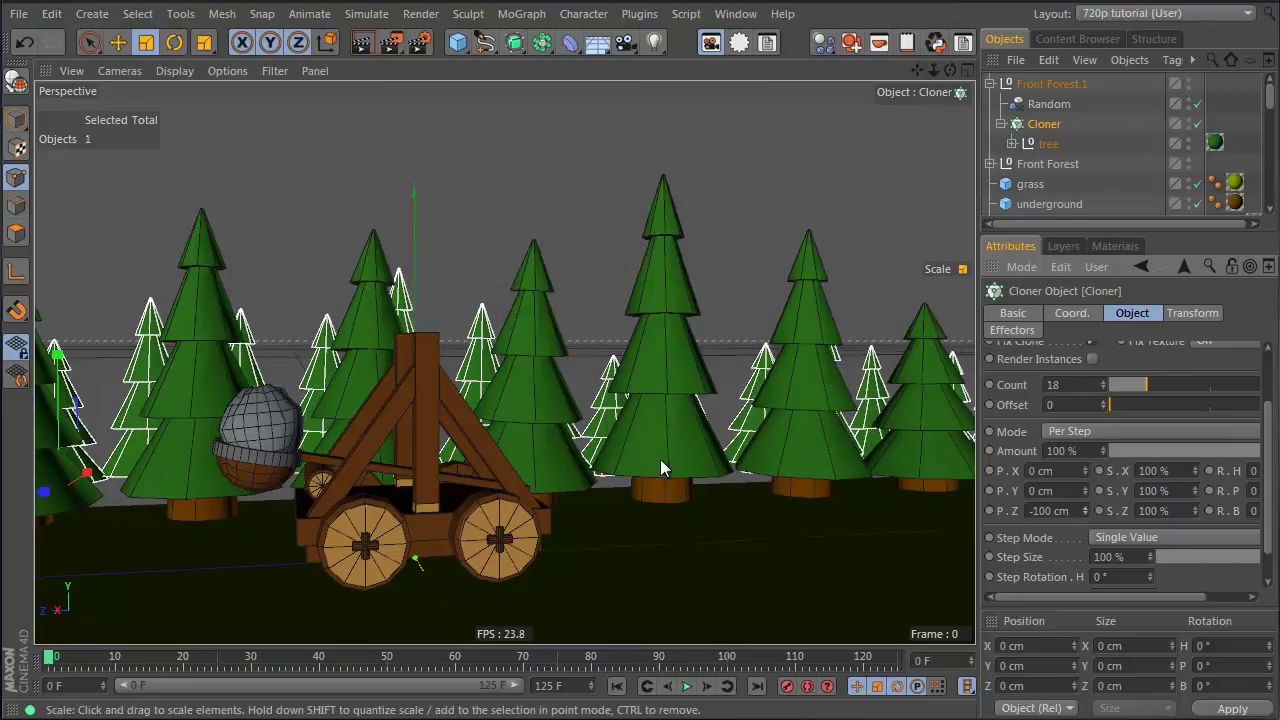
mouse_move(660, 459)
alt+mouse_down()
mouse_move(637, 443)
mouse_move(740, 441)
mouse_move(633, 462)
mouse_move(690, 455)
alt+mouse_up()
Raise the Front Forest.1 Cloner's clone count to 30 so the row runs the full length of the grass
click(1083, 385)
scroll(1083, 385, up, 4)
alt+drag(797, 372, 929, 468)
click(1081, 385)
scroll(1081, 385, up, 3)
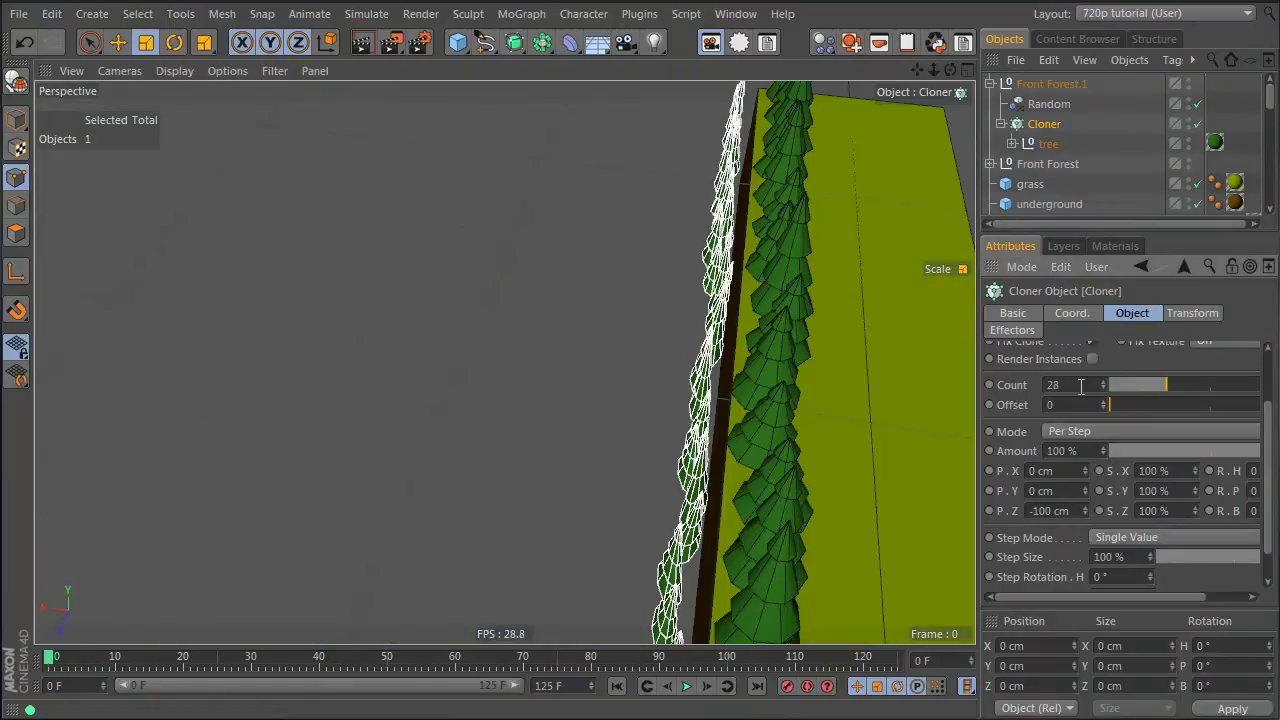
scroll(1081, 385, up, 1)
alt+drag(805, 261, 549, 313)
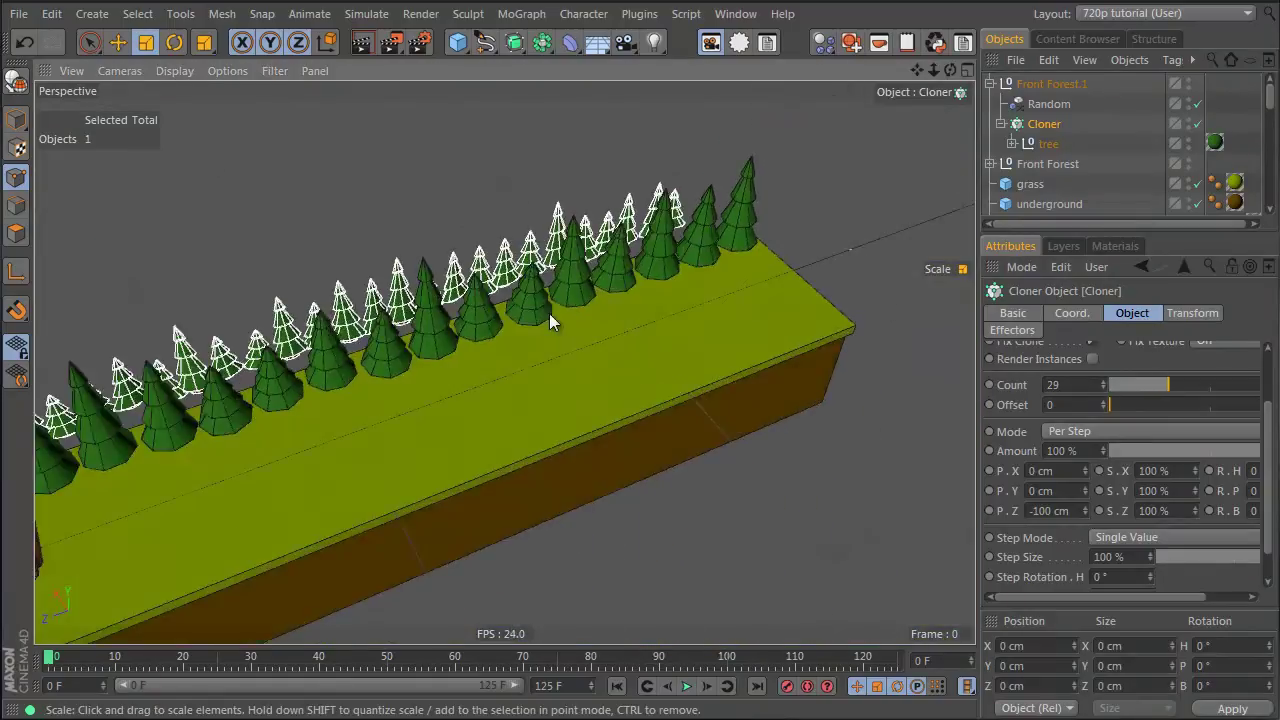
click(1083, 385)
scroll(1083, 385, up, 1)
alt+drag(626, 345, 536, 469)
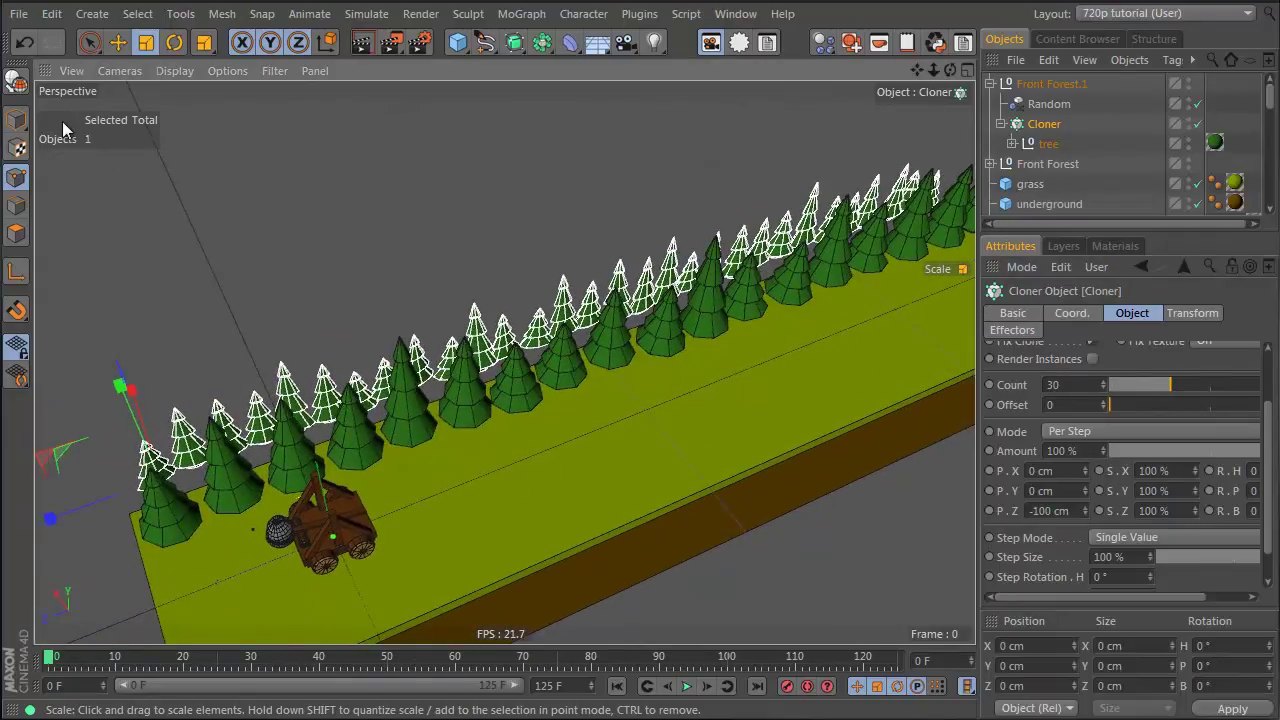
Widen the grass block along X to about 892 cm with the Transform tool, extending it beneath the second tree row
click(577, 540)
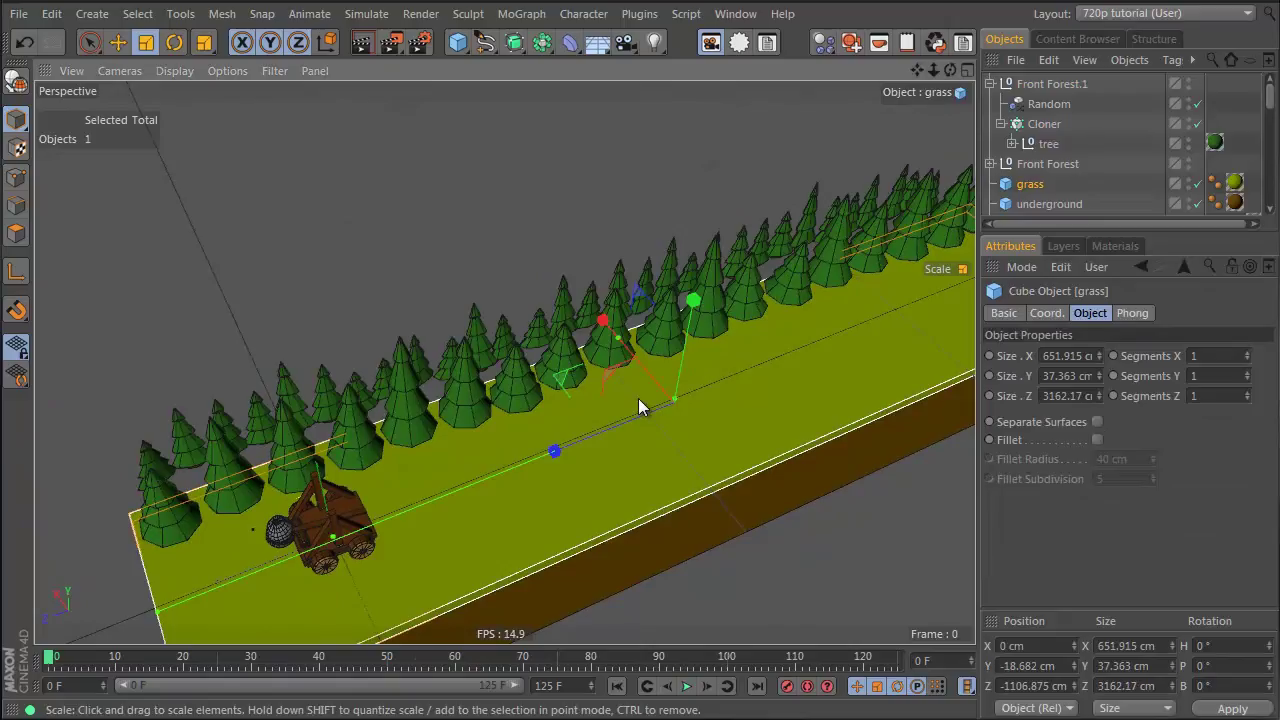
key(ctrl+t)
drag(618, 338, 574, 297)
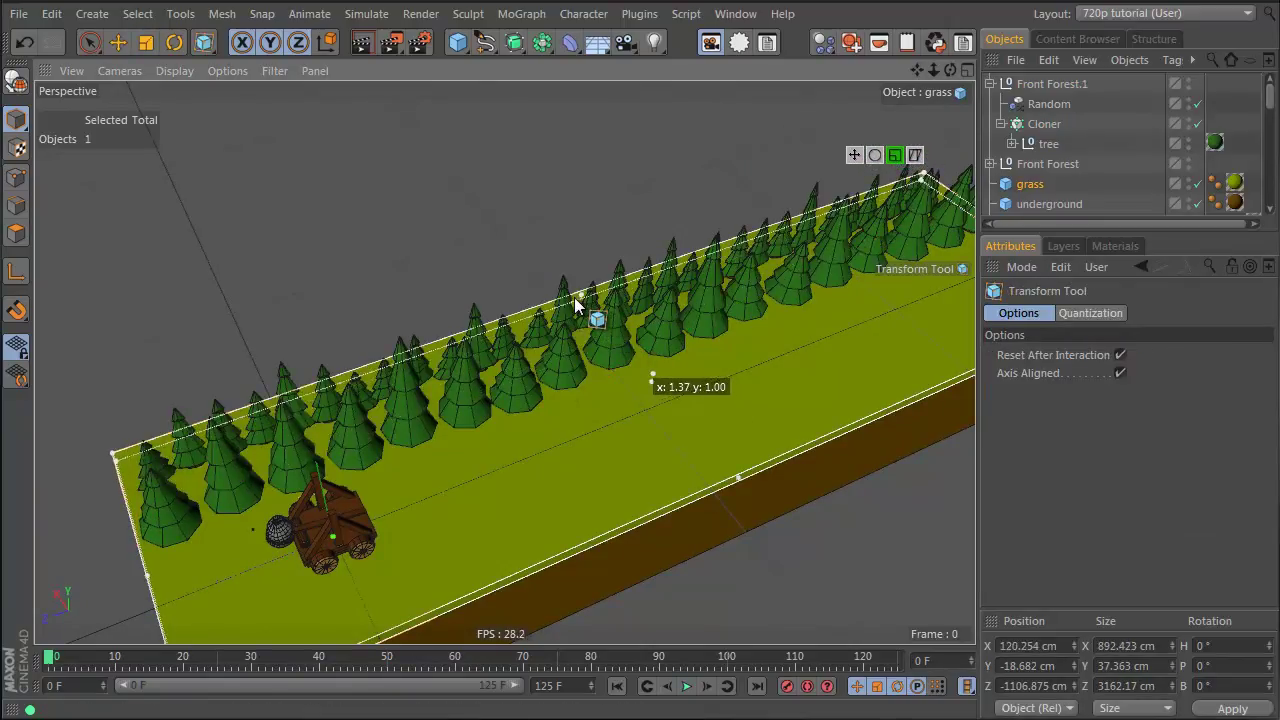
alt+drag(538, 370, 777, 347)
click(1104, 160)
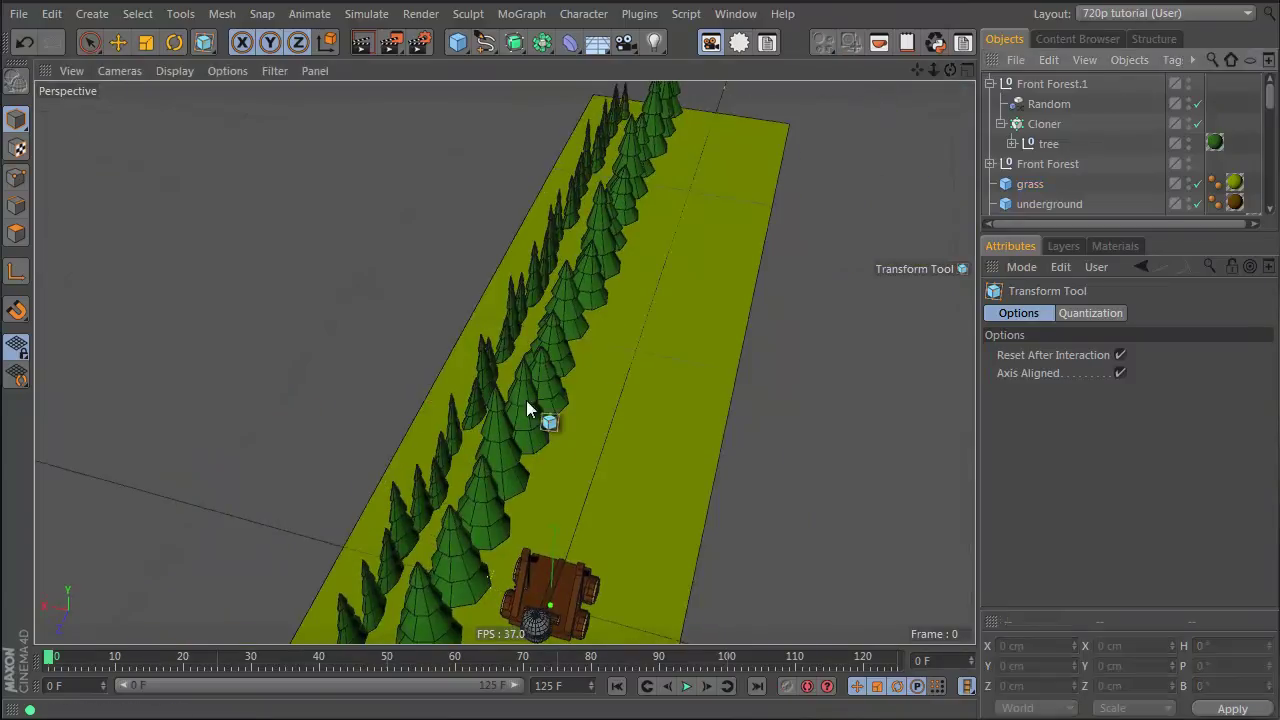
alt+drag(527, 402, 212, 228)
alt+right_drag(373, 429, 604, 441)
alt+drag(443, 417, 507, 442)
alt+right_drag(475, 433, 507, 431)
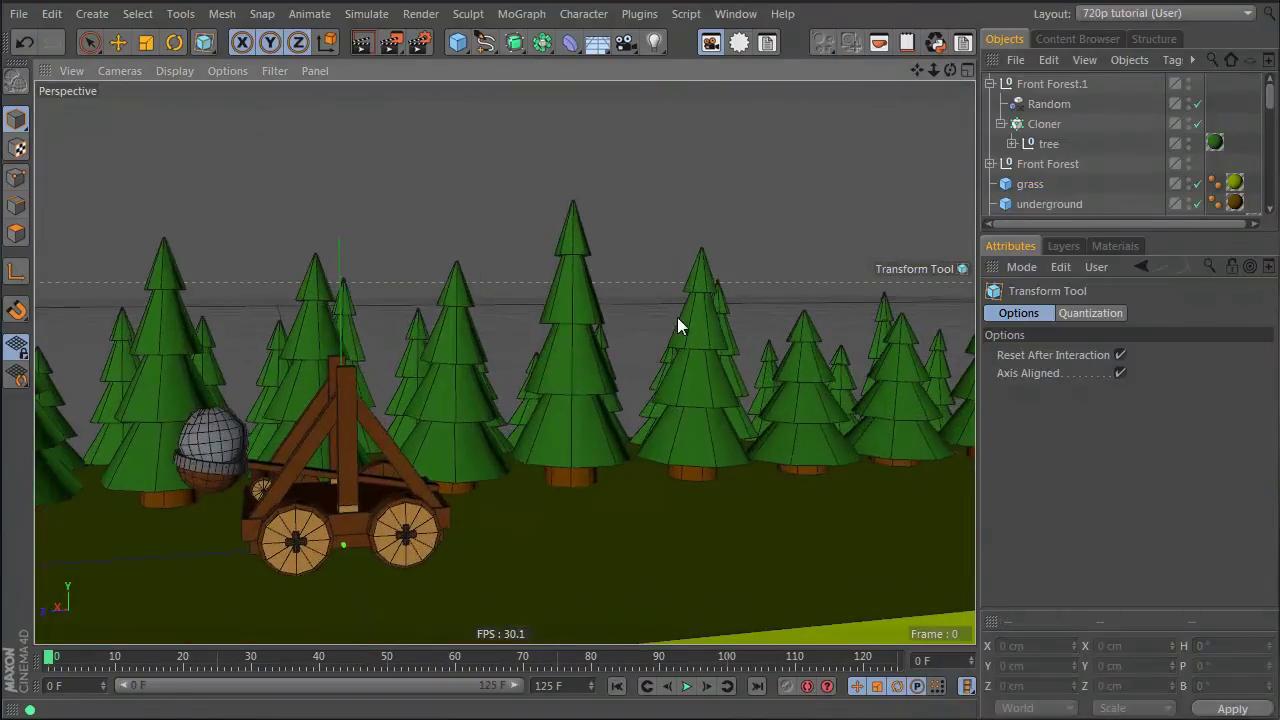
Duplicate the tree fir material and rename the copy as tree fir2
click(1064, 247)
click(1097, 248)
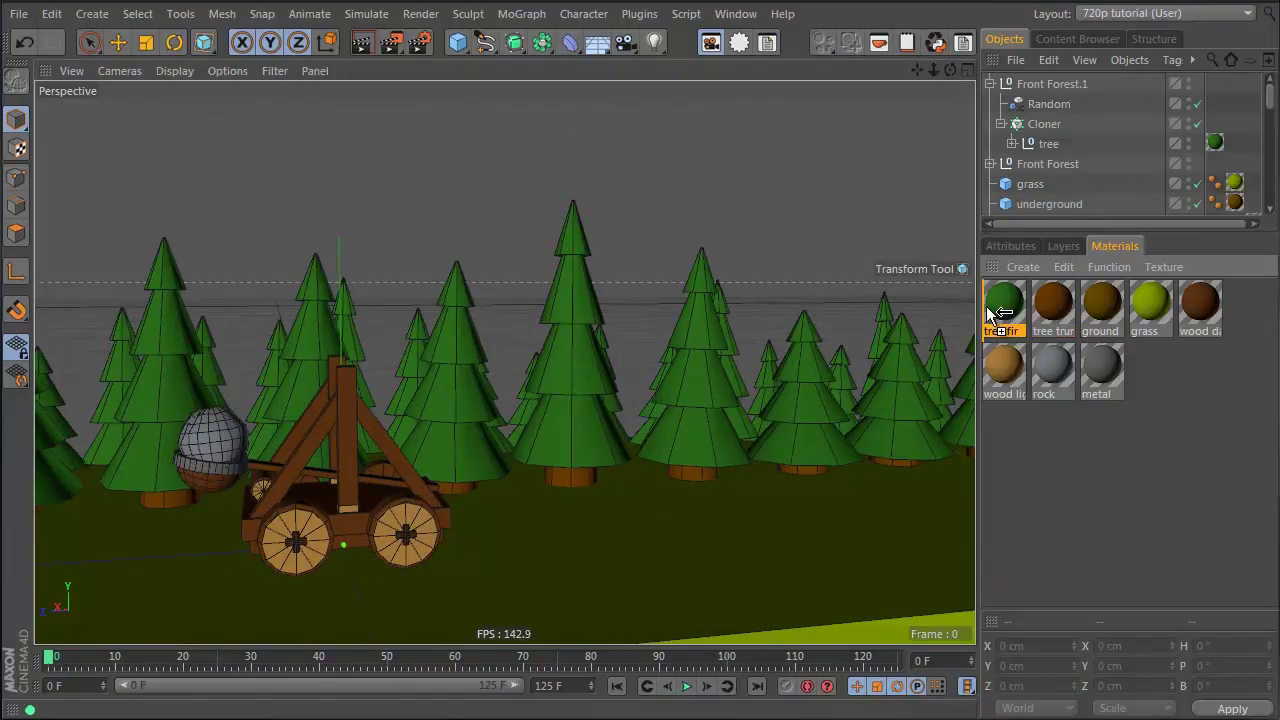
key(ctrl+c)
key(ctrl+v)
double_click(1008, 335)
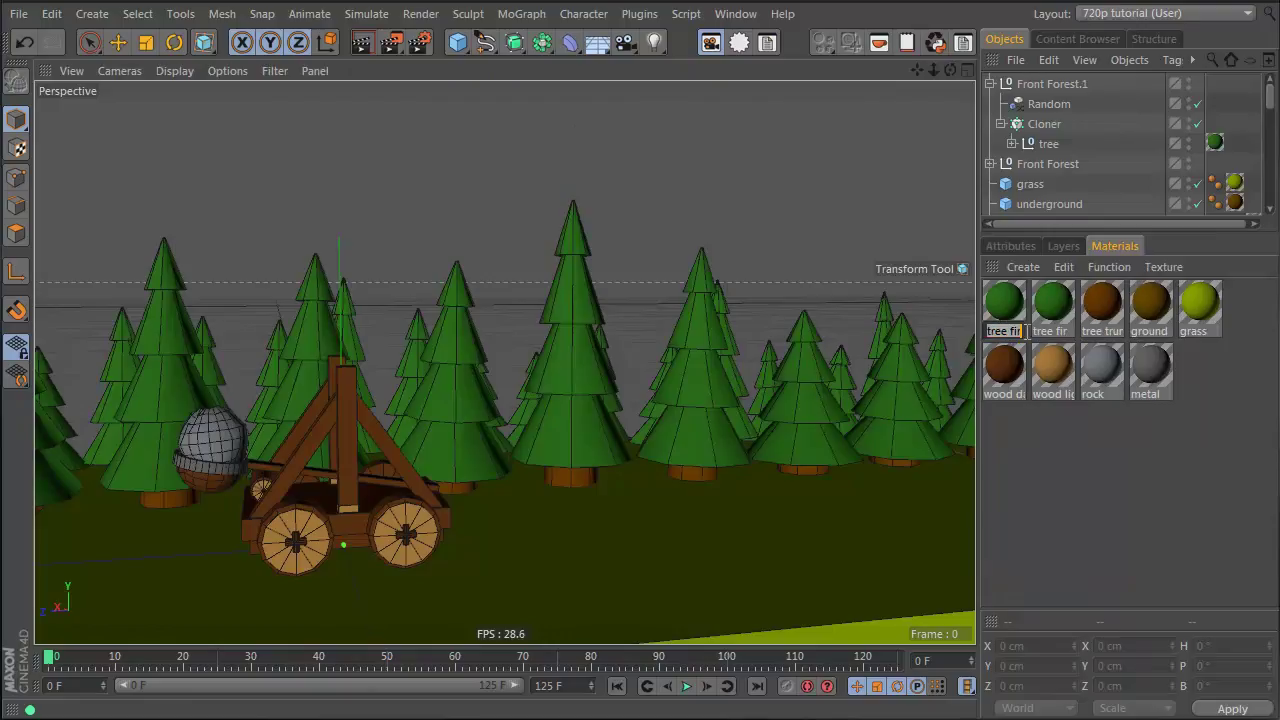
click(1024, 331)
text(2)
key(Return)
Recolour tree fir2 to a bluish green of about H 142° and S 56%, and apply it to the Front Forest.1 tree
double_click(1005, 303)
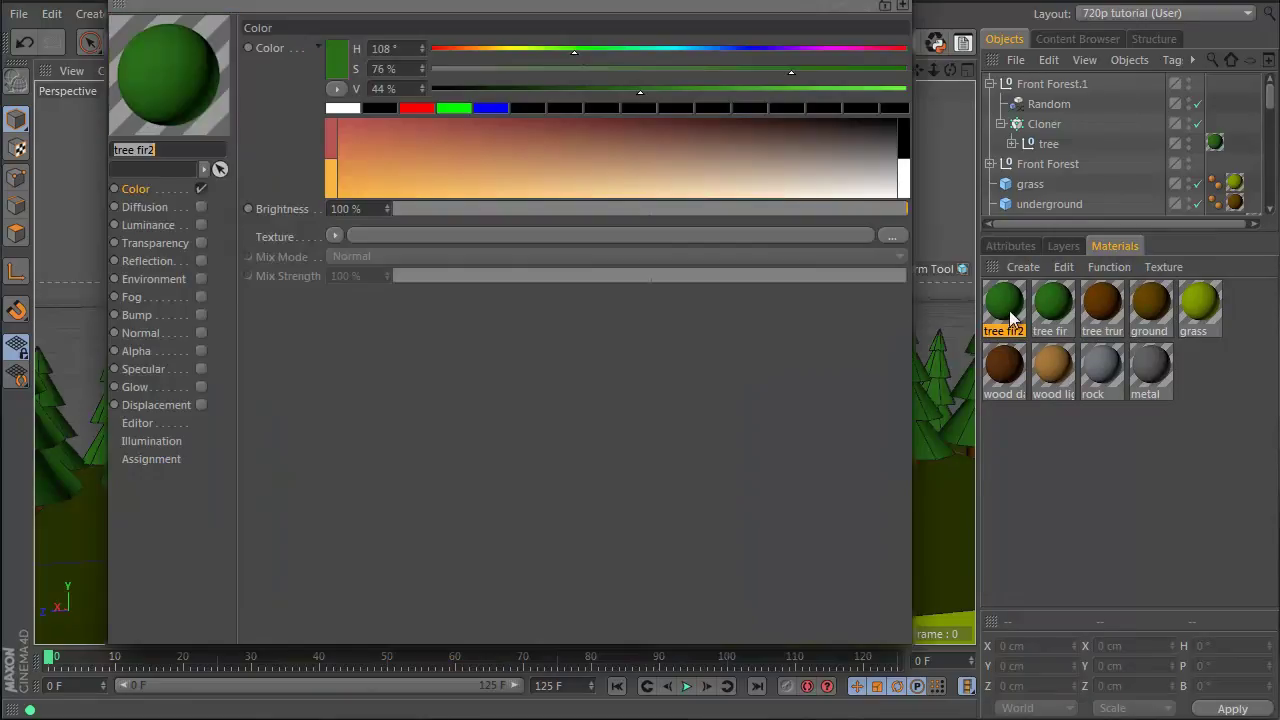
drag(560, 54, 619, 53)
click(680, 68)
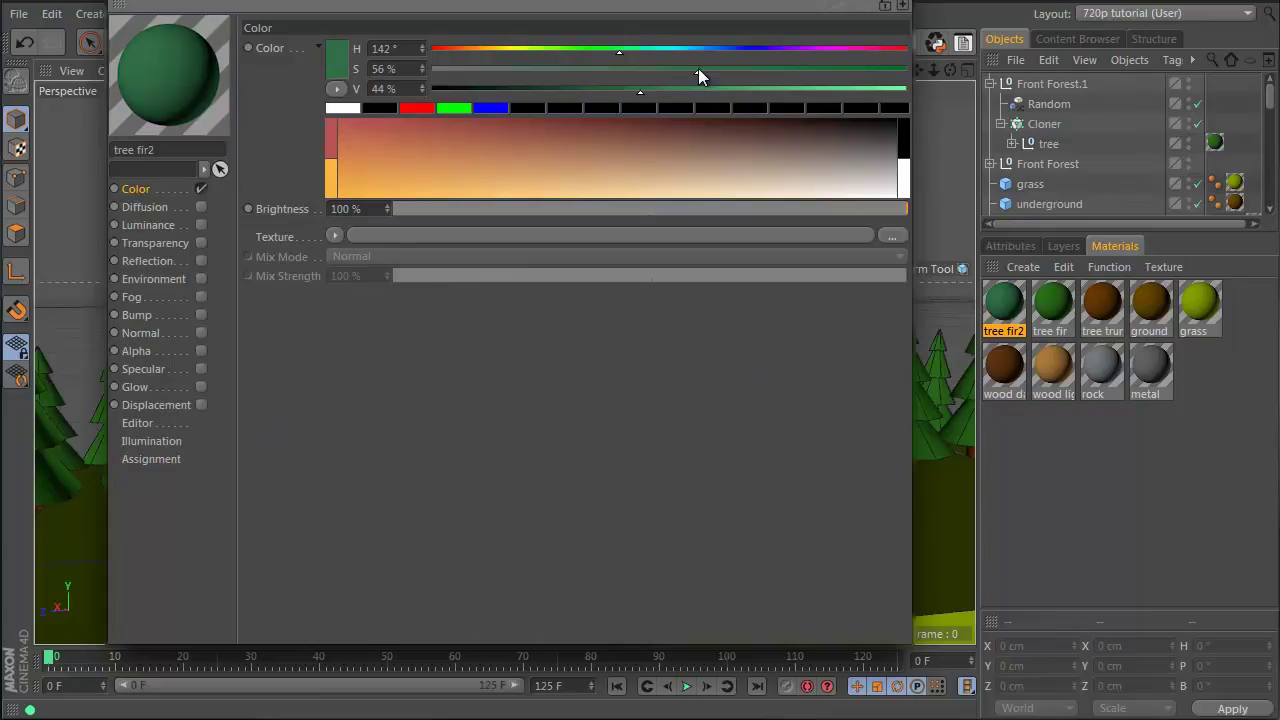
click(897, 1)
drag(1019, 317, 1216, 143)
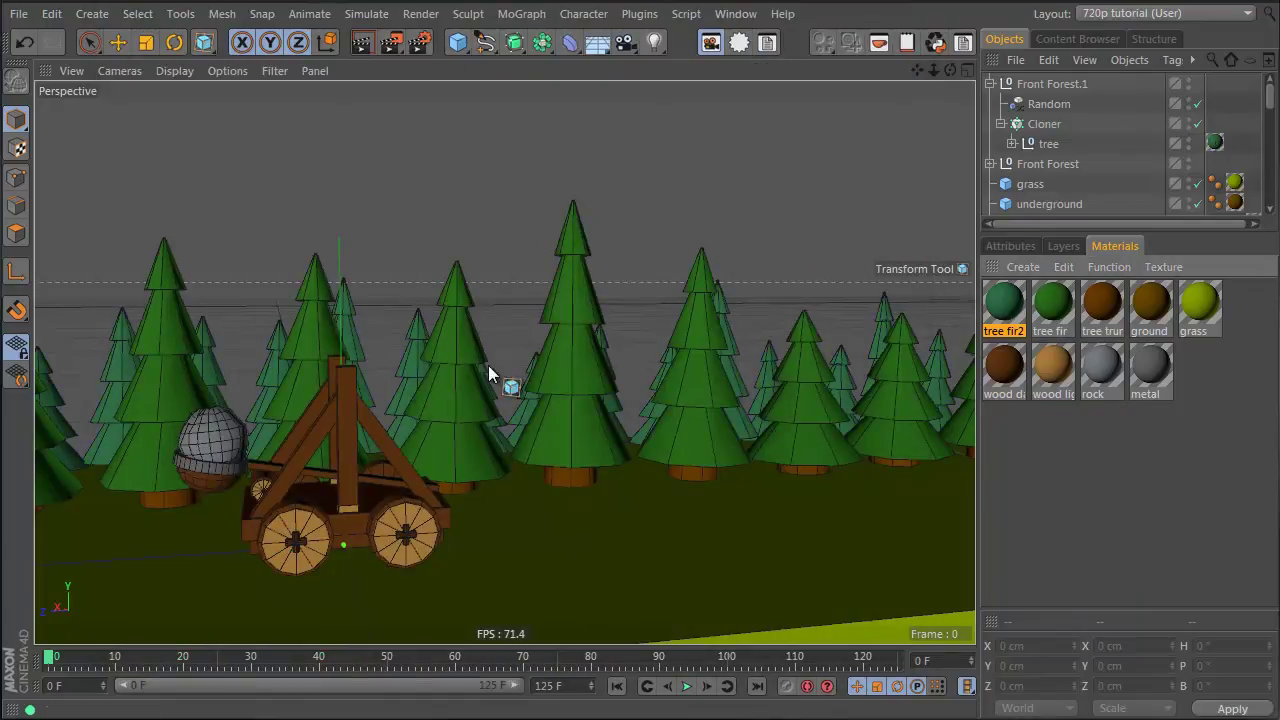
alt+drag(491, 371, 404, 386)
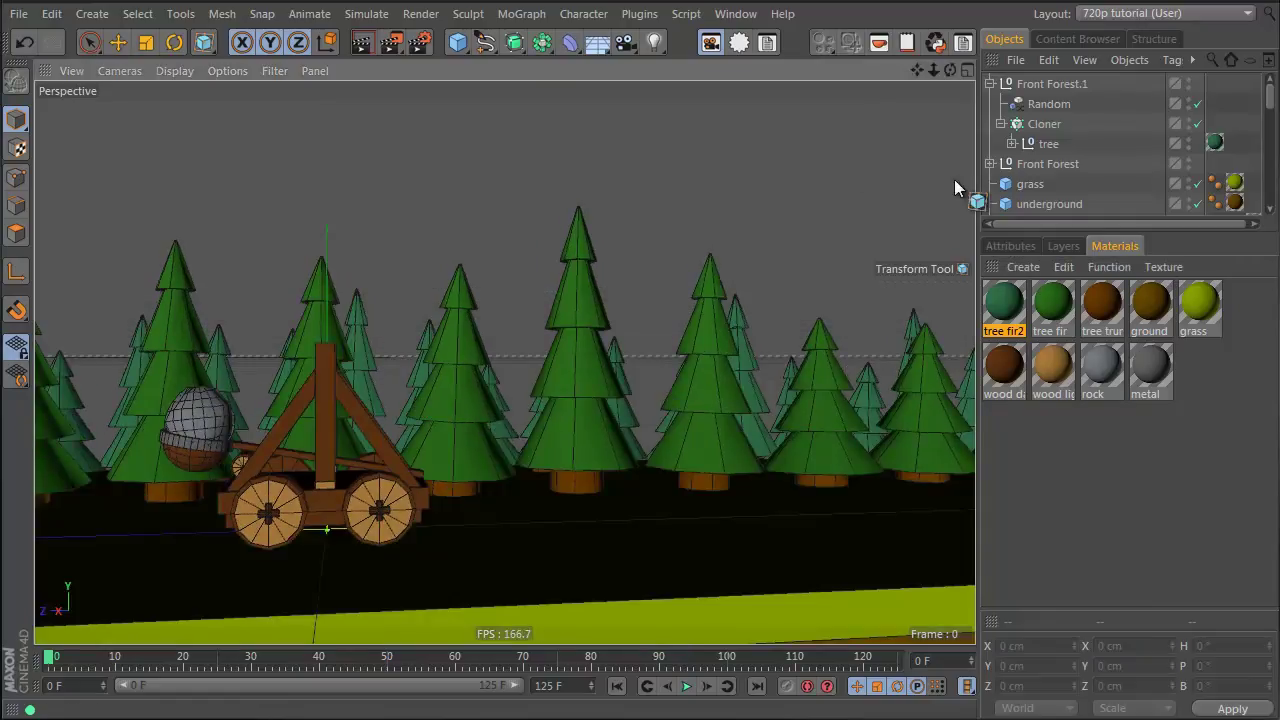
Duplicate the Front Forest.1 group as a third row behind it, positioned at about X 366 cm and Z 143 cm
click(1045, 84)
alt+drag(517, 463, 594, 503)
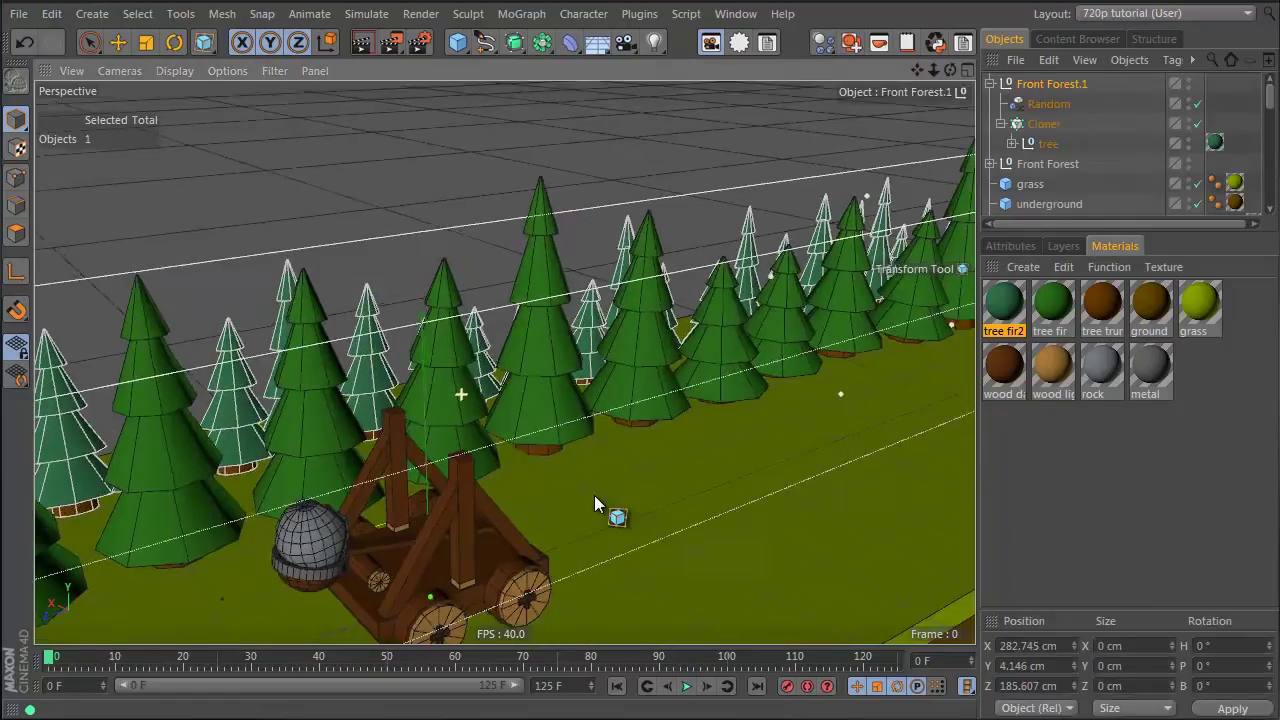
alt+right_drag(594, 495, 399, 437)
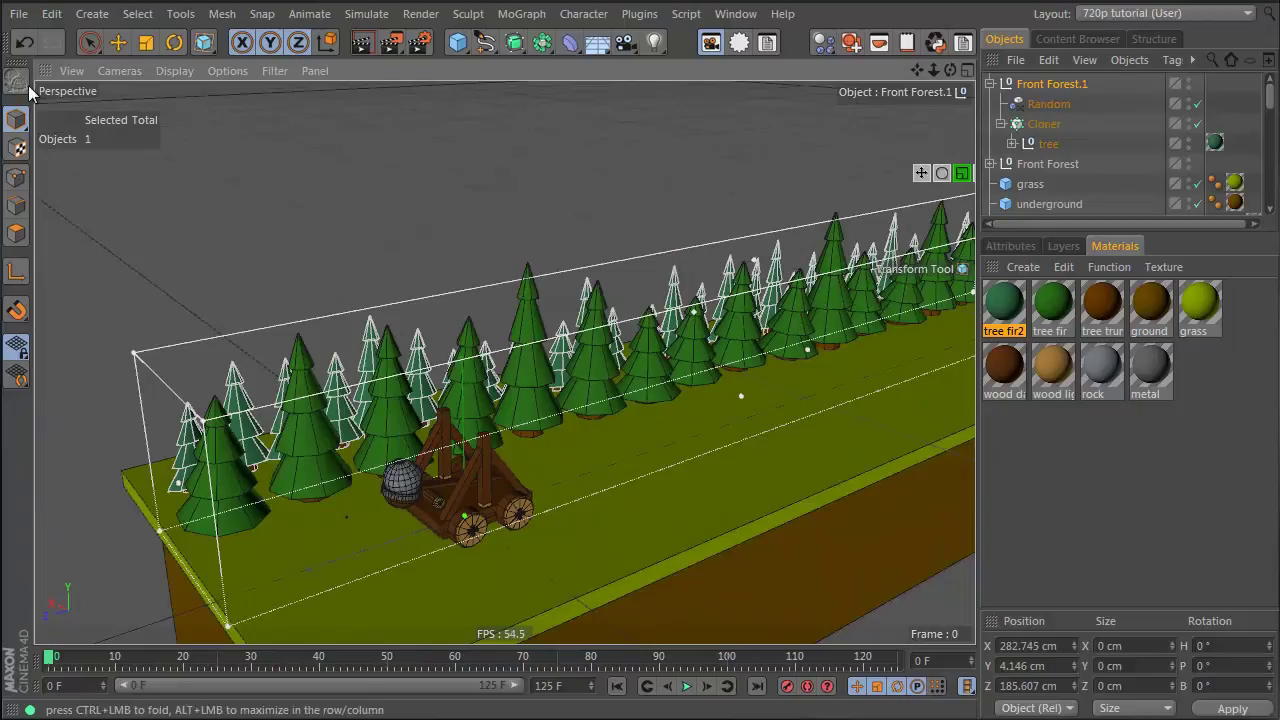
click(118, 42)
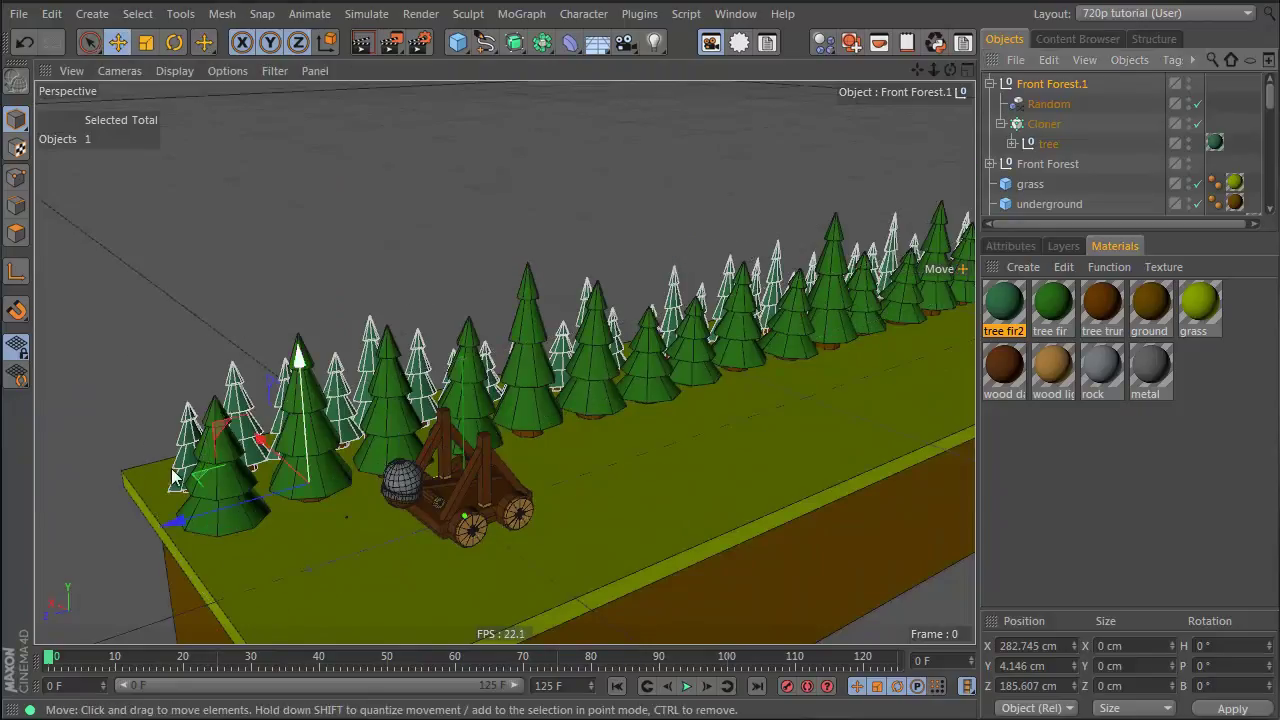
ctrl+drag(255, 438, 246, 432)
drag(170, 501, 458, 446)
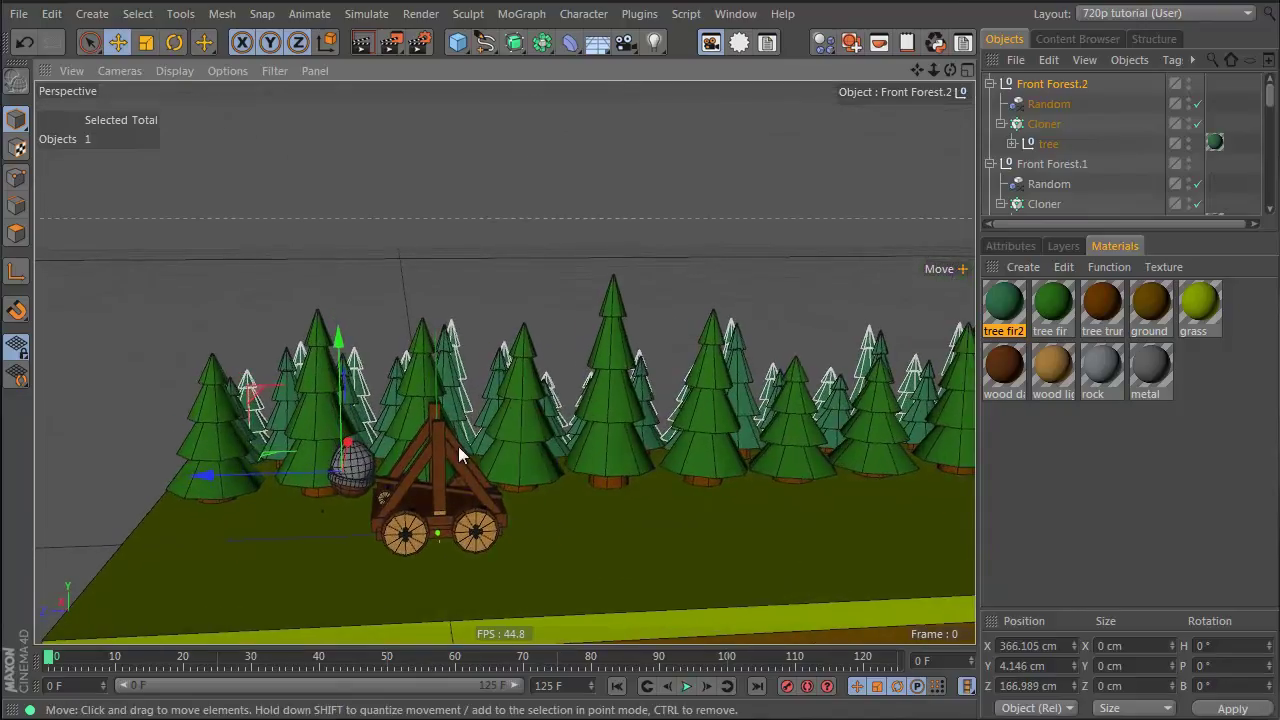
drag(277, 468, 289, 471)
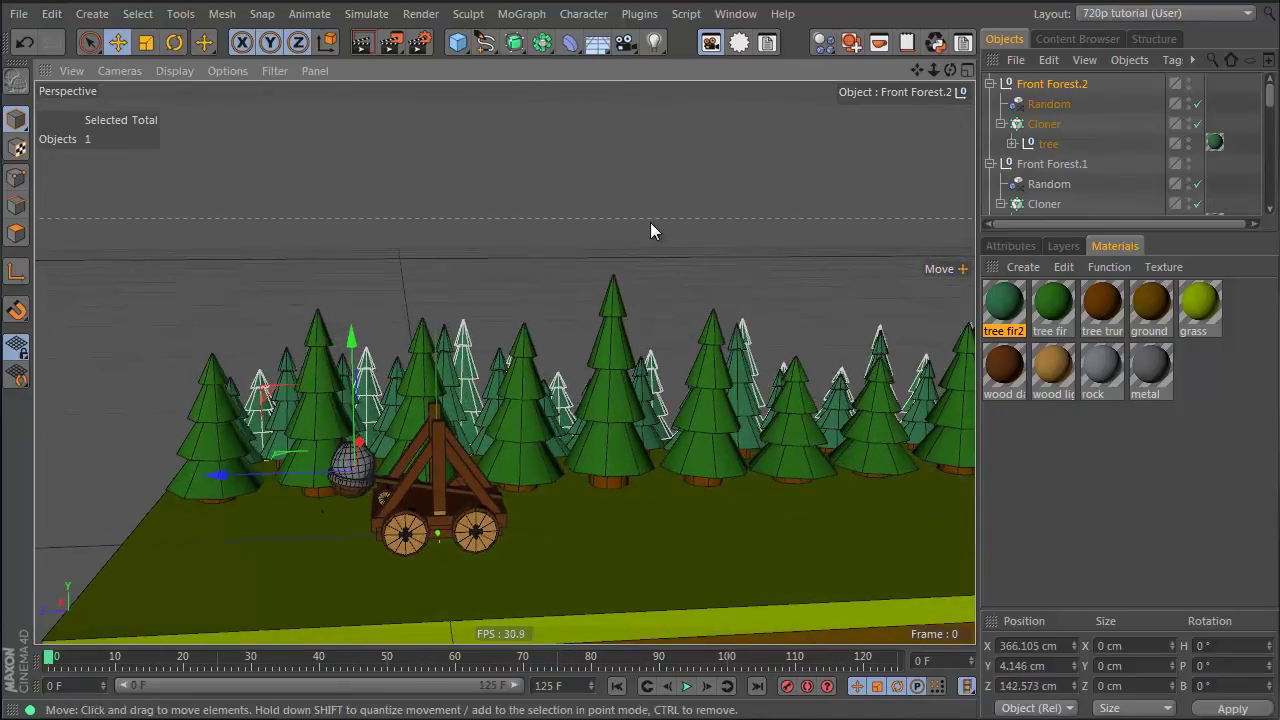
Set the Random effector seed of the third tree row to 12346
click(1048, 103)
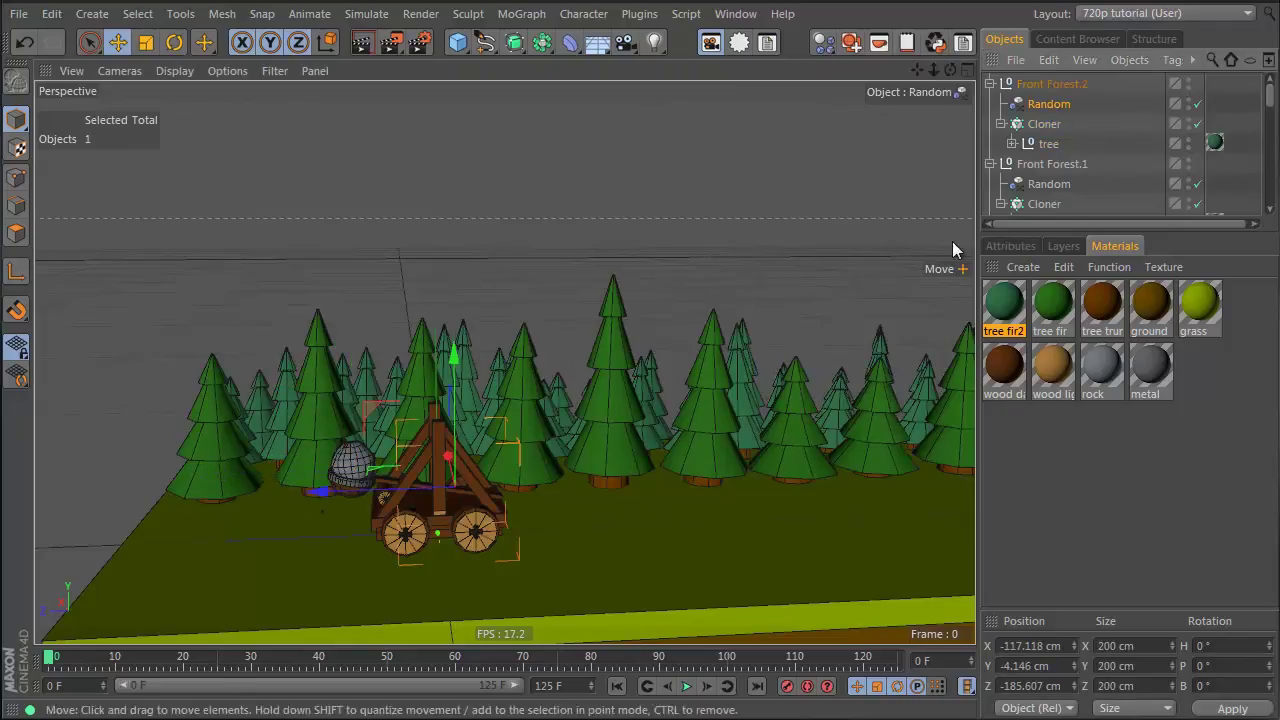
click(1016, 245)
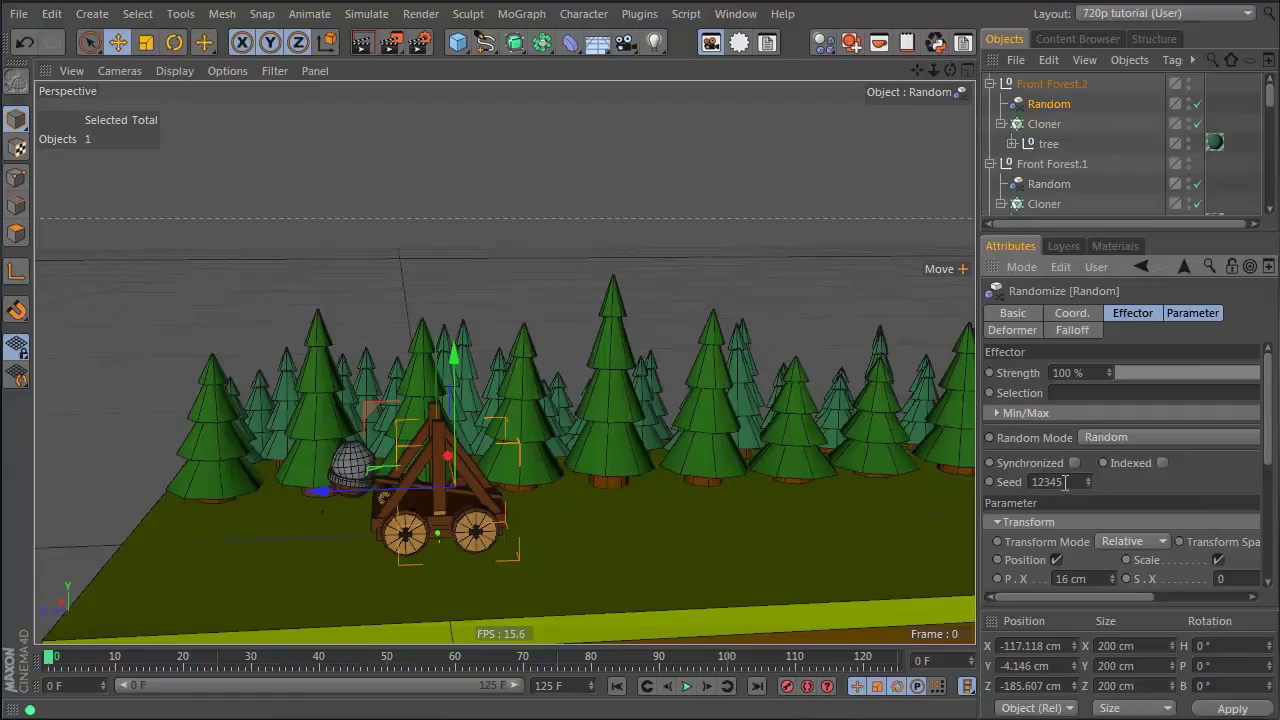
scroll(1065, 483, up, 1)
mouse_move(503, 363)
alt+mouse_down()
mouse_move(506, 336)
mouse_move(538, 321)
mouse_move(469, 327)
mouse_move(493, 334)
alt+mouse_up()
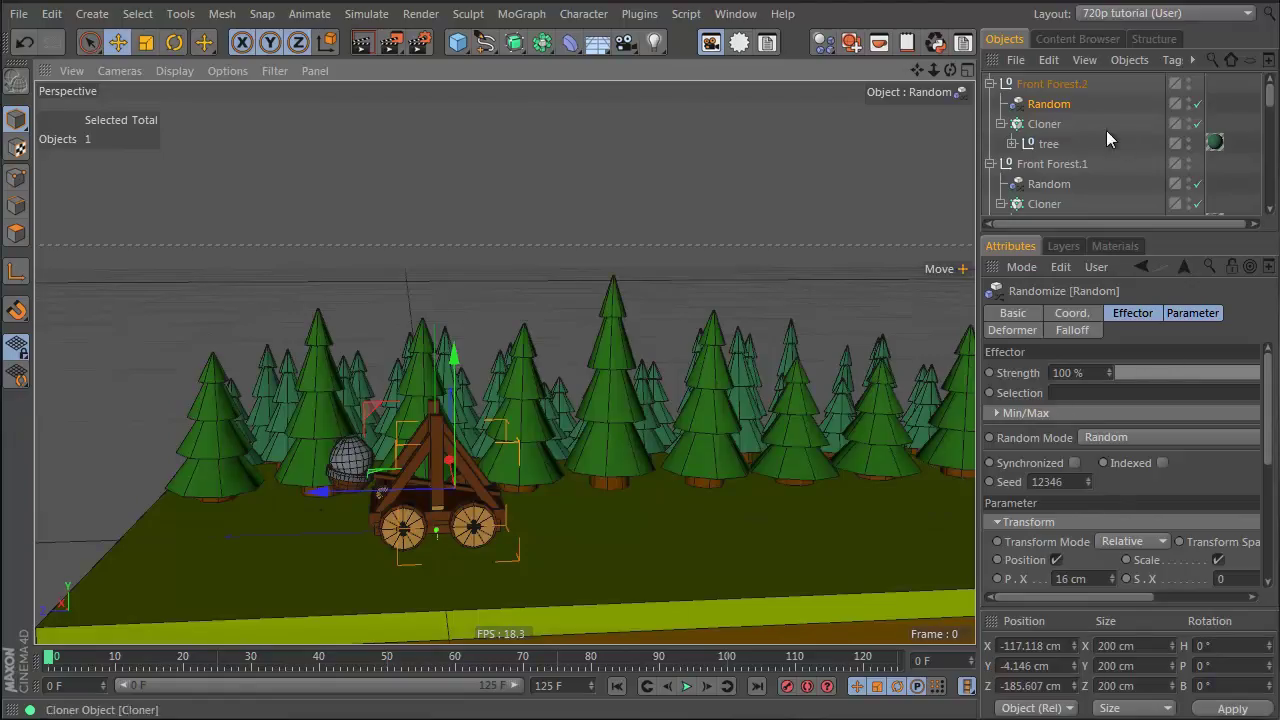
Set the third row Cloner's per-step Z position to -87 cm and shift the Cloner along X
click(1040, 124)
scroll(1168, 460, down, 3)
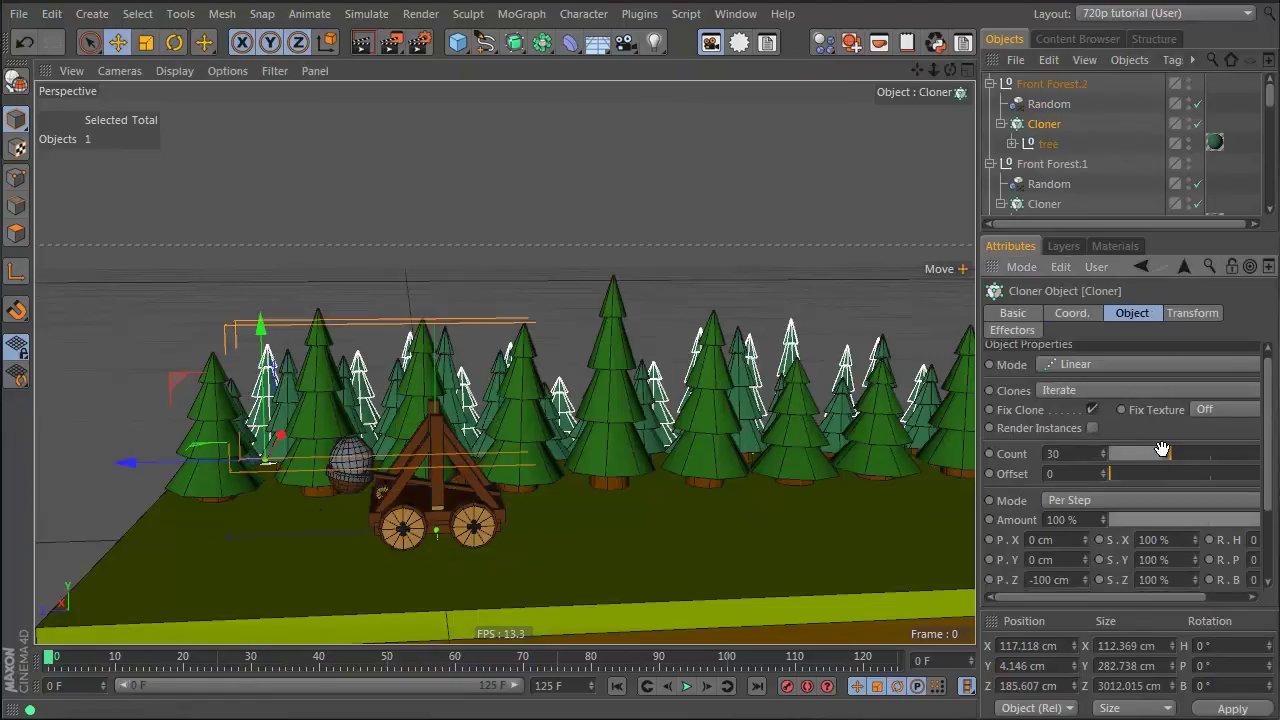
drag(1084, 527, 1085, 524)
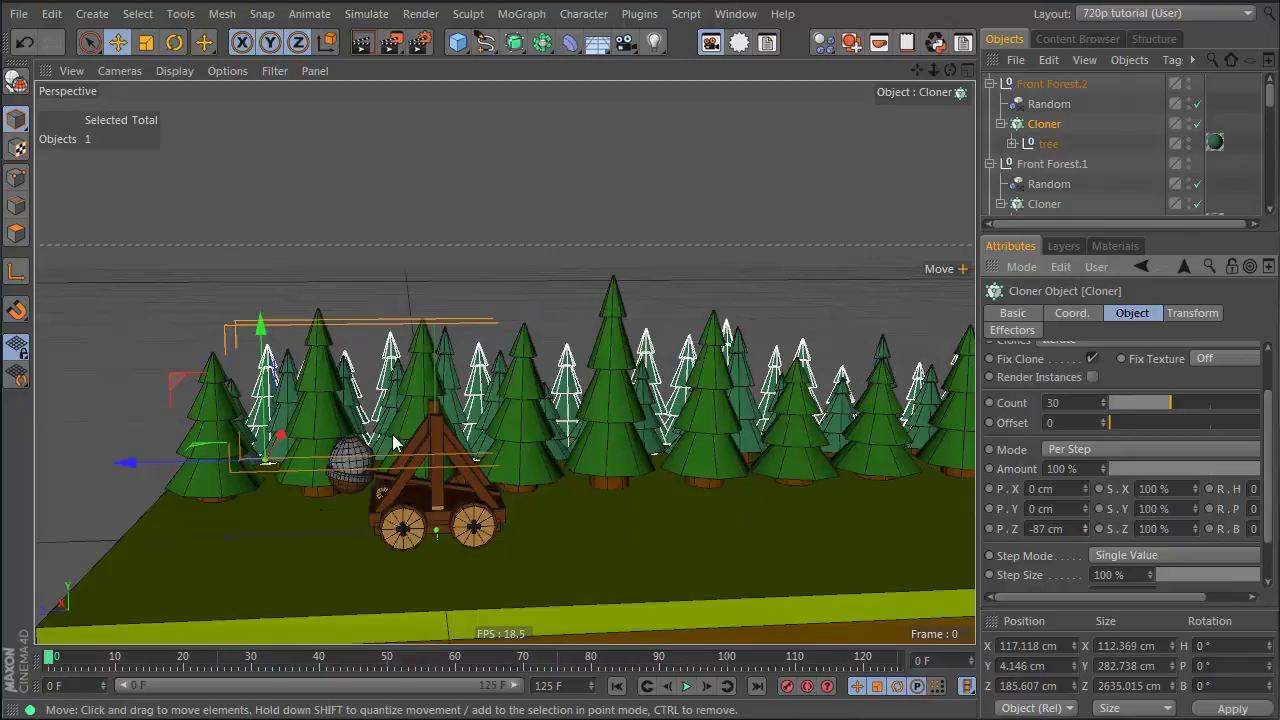
drag(280, 436, 196, 455)
click(1125, 156)
alt+drag(715, 432, 662, 480)
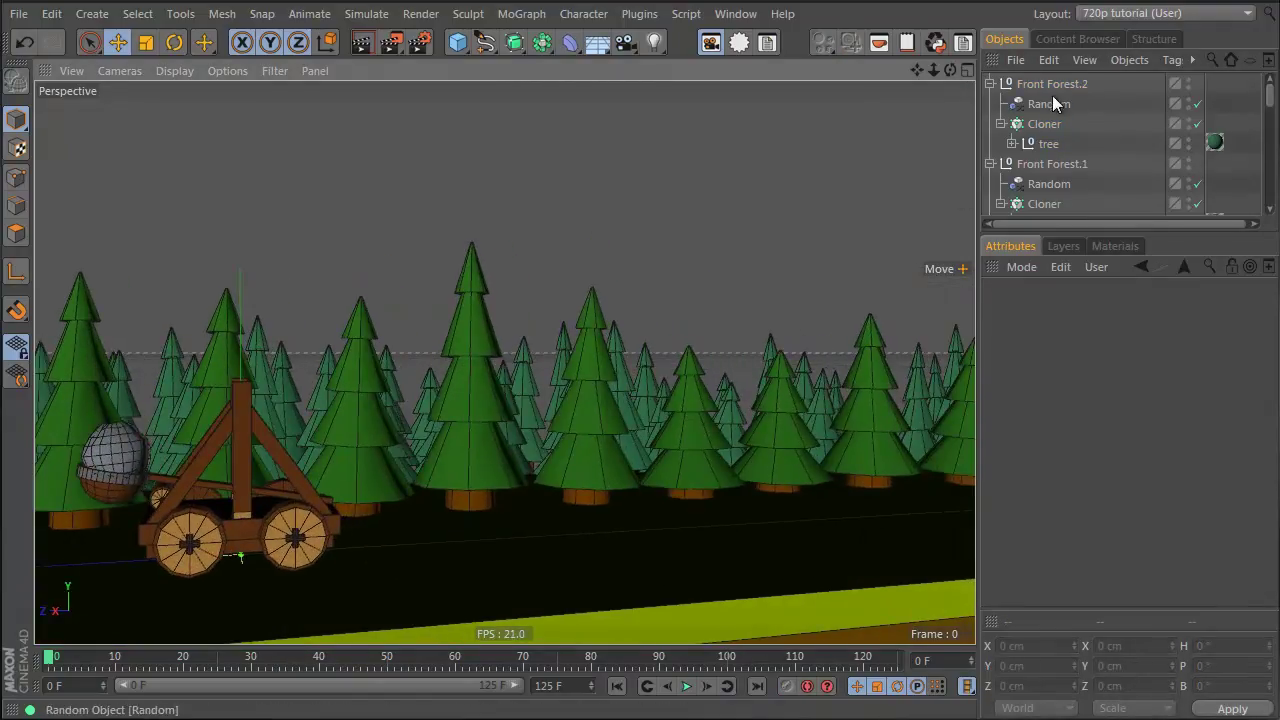
Scale down the source tree of the Front Forest.2 row slightly and deselect it
click(1012, 143)
click(1012, 143)
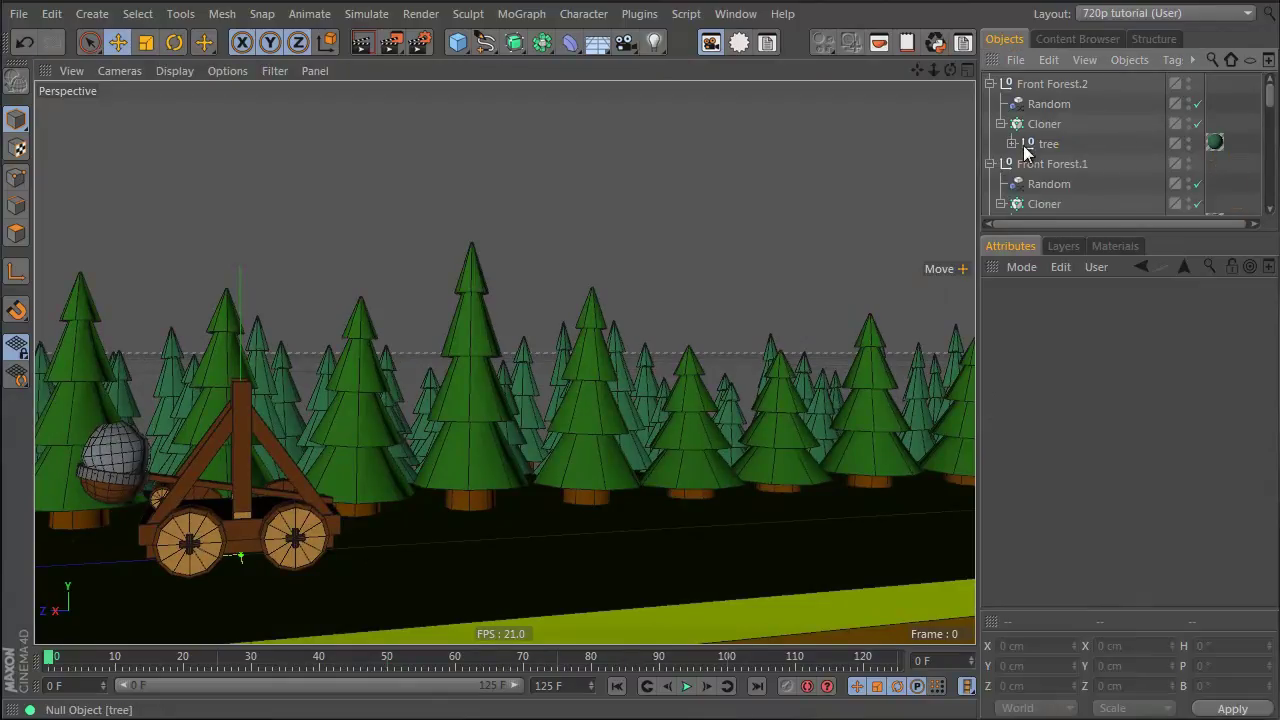
click(1047, 143)
key(t)
drag(711, 272, 672, 296)
click(1110, 166)
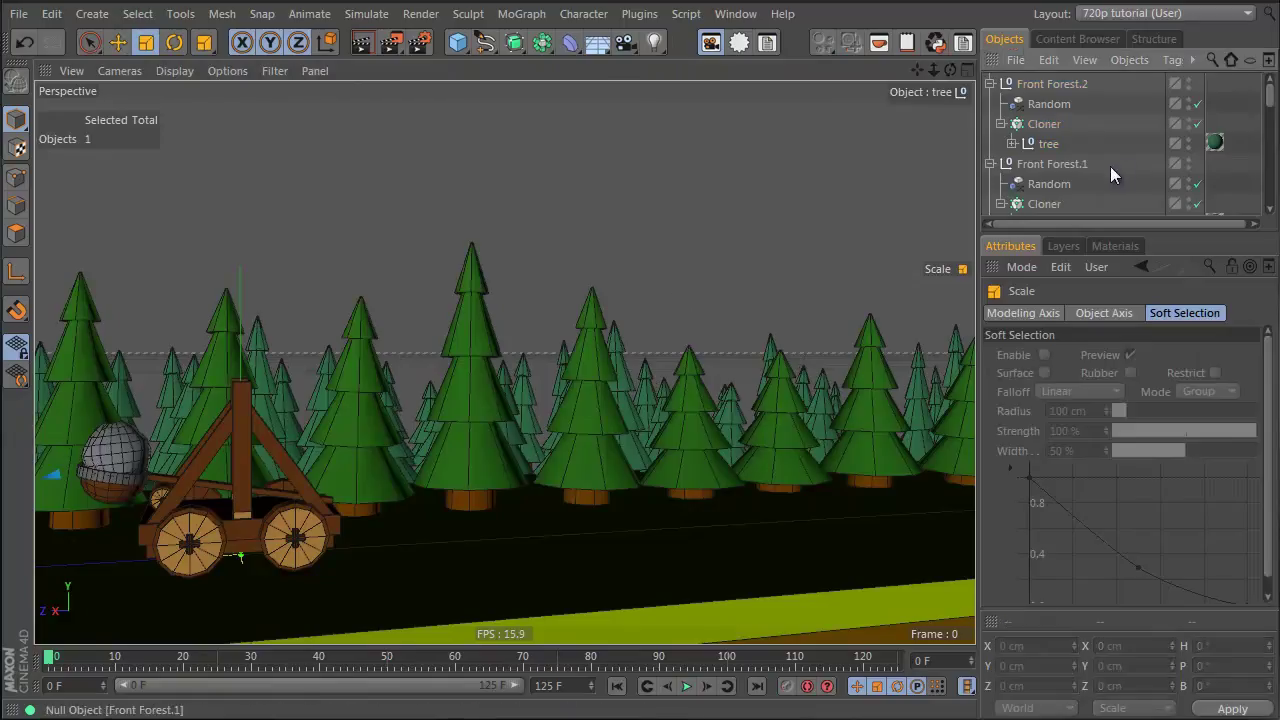
mouse_move(547, 354)
alt+mouse_down()
mouse_move(469, 359)
mouse_move(492, 348)
mouse_move(757, 509)
mouse_move(842, 520)
mouse_move(372, 443)
mouse_move(206, 363)
mouse_move(609, 452)
mouse_move(294, 249)
mouse_move(643, 366)
mouse_move(241, 352)
mouse_move(567, 370)
mouse_move(530, 407)
mouse_move(585, 421)
alt+mouse_up()
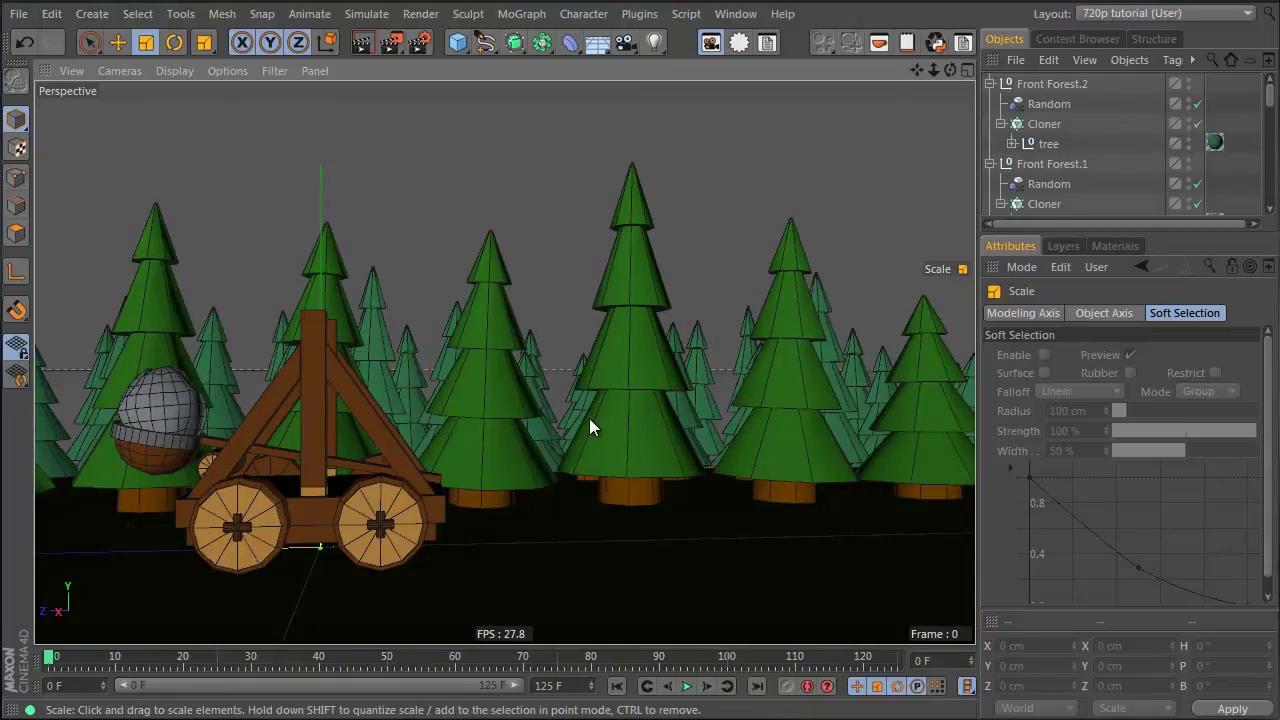
Collapse the Front Forest.2 and Front Forest.1 groups in the object hierarchy
mouse_move(886, 531)
alt+mouse_down()
mouse_move(808, 514)
mouse_move(640, 510)
mouse_move(686, 510)
alt+mouse_up()
click(990, 84)
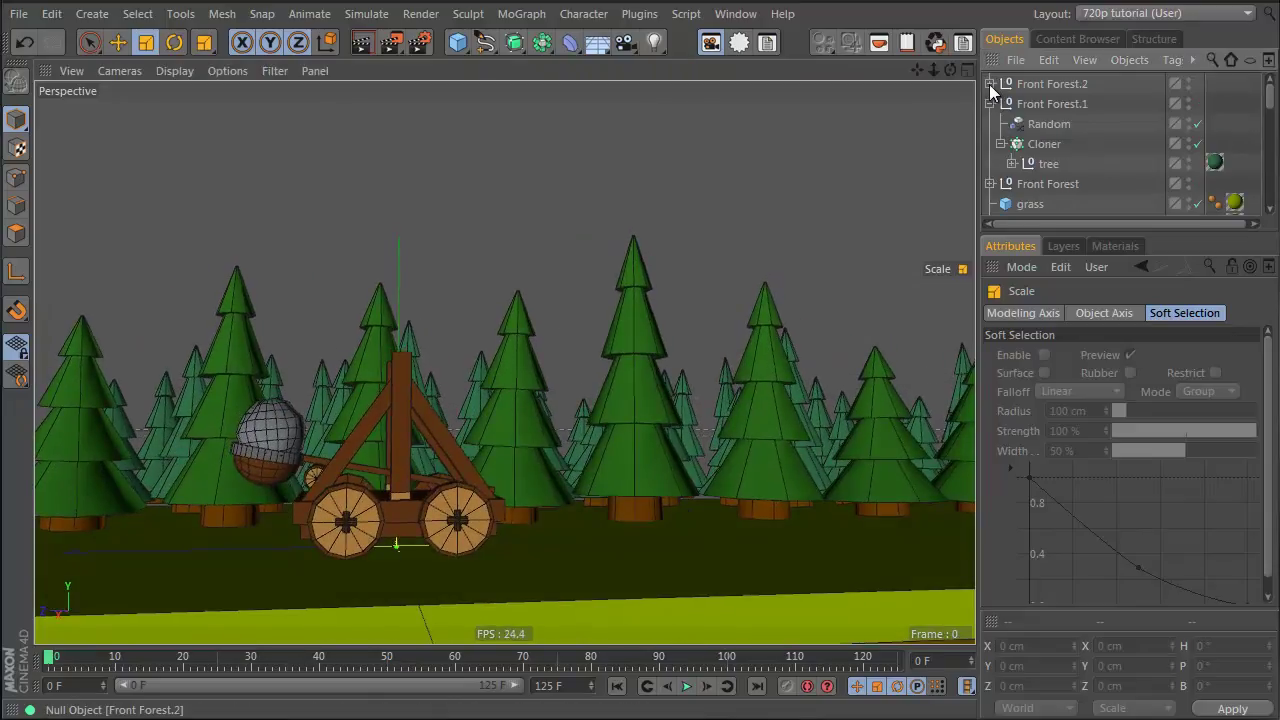
click(990, 104)
click(990, 124)
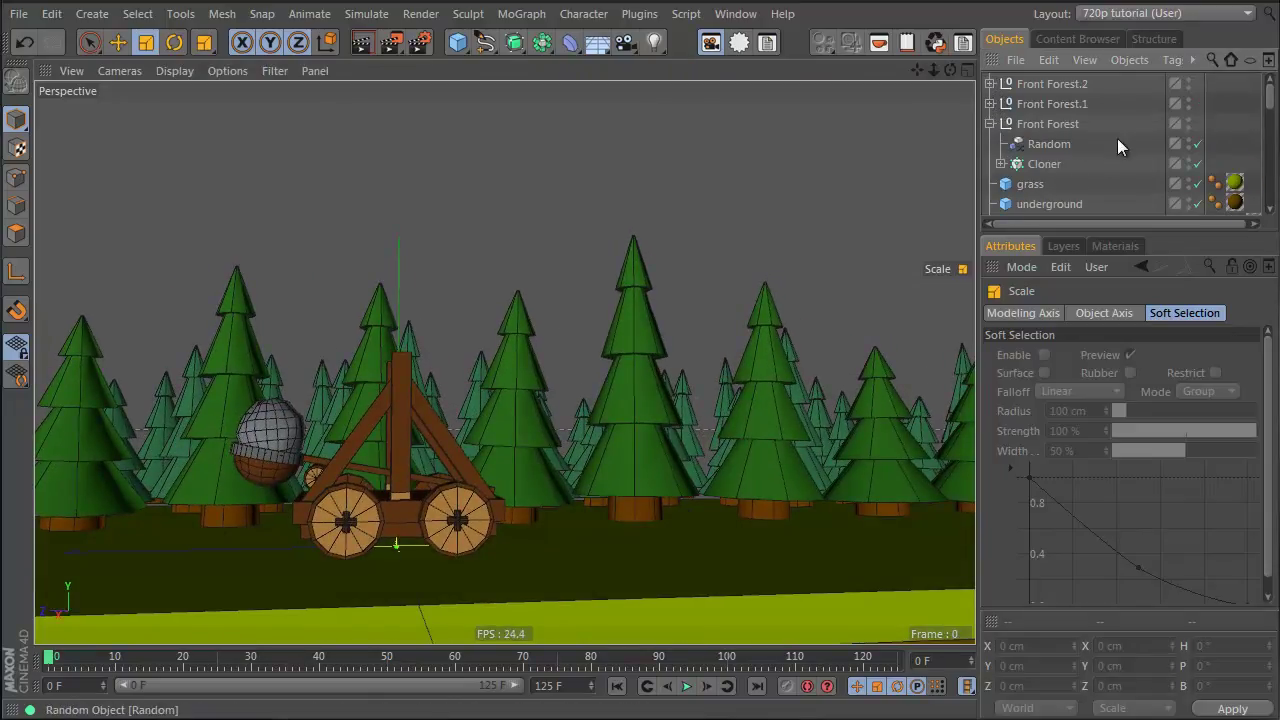
Add an infinite light to the scene and set its falloff to None
click(655, 42)
click(863, 143)
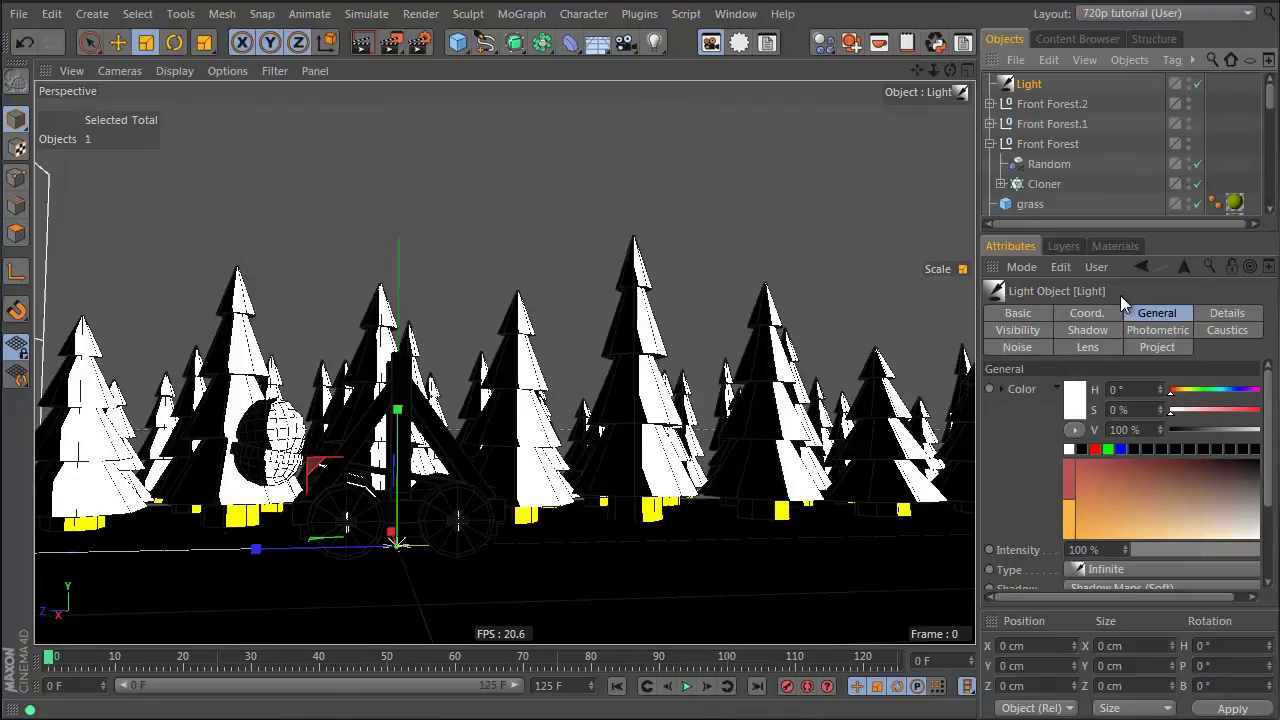
click(1220, 315)
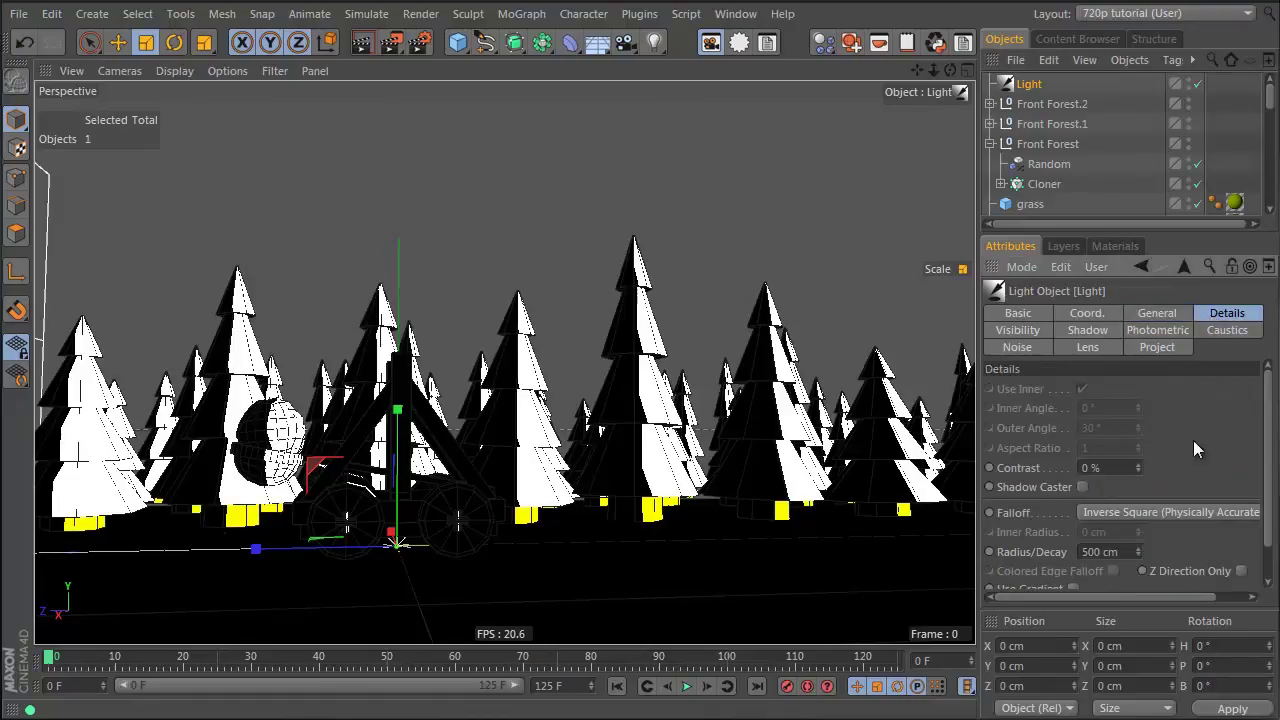
scroll(1193, 449, down, 2)
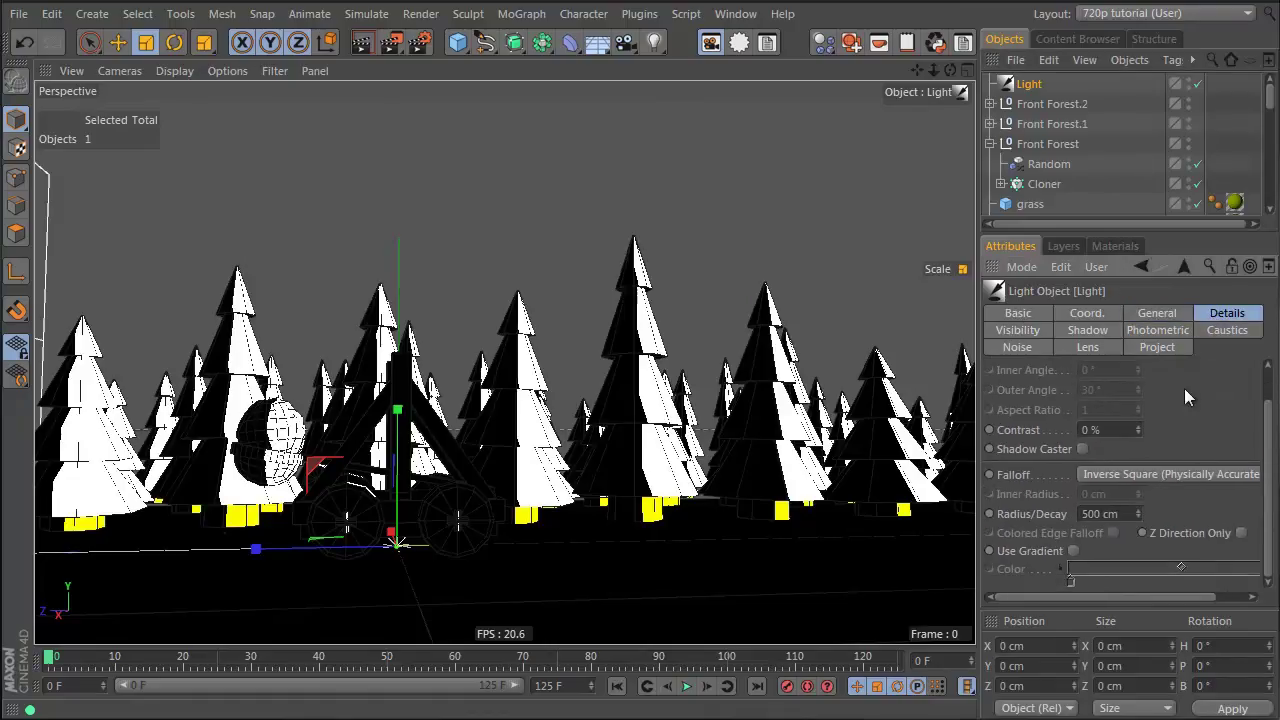
click(1168, 473)
click(1152, 492)
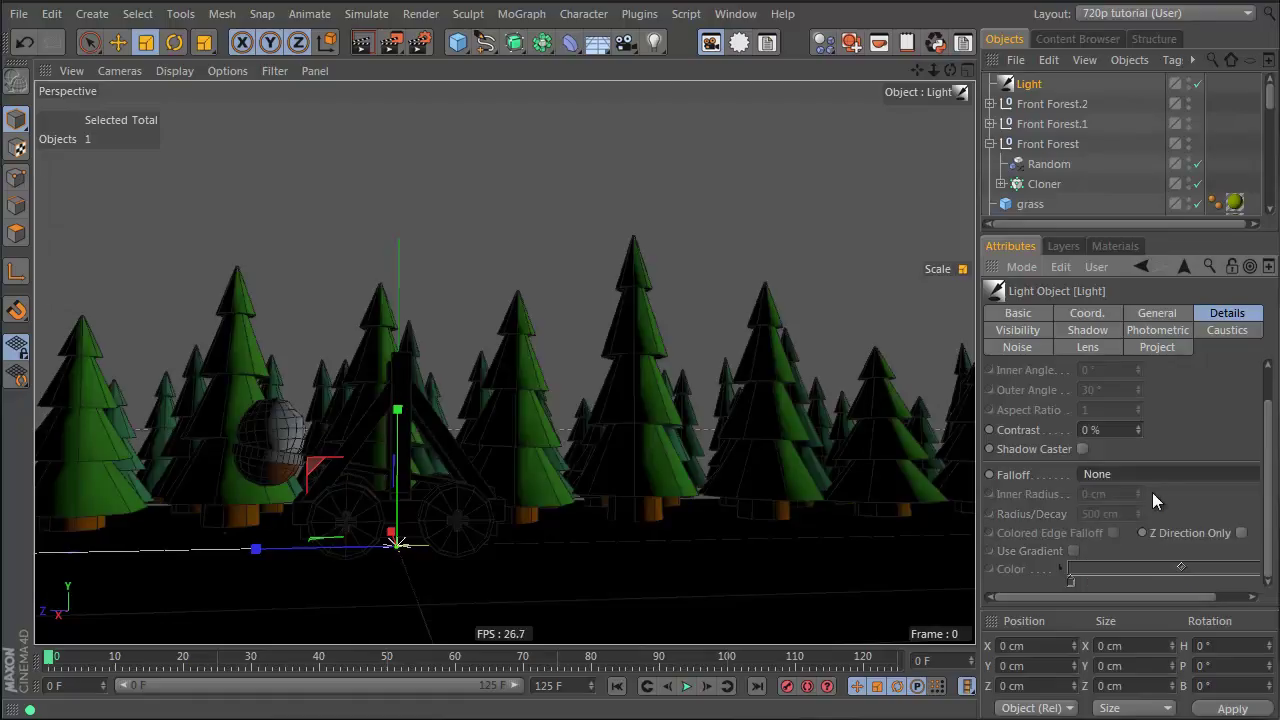
Set the infinite light's shadow type to Raytraced (Hard)
click(1155, 316)
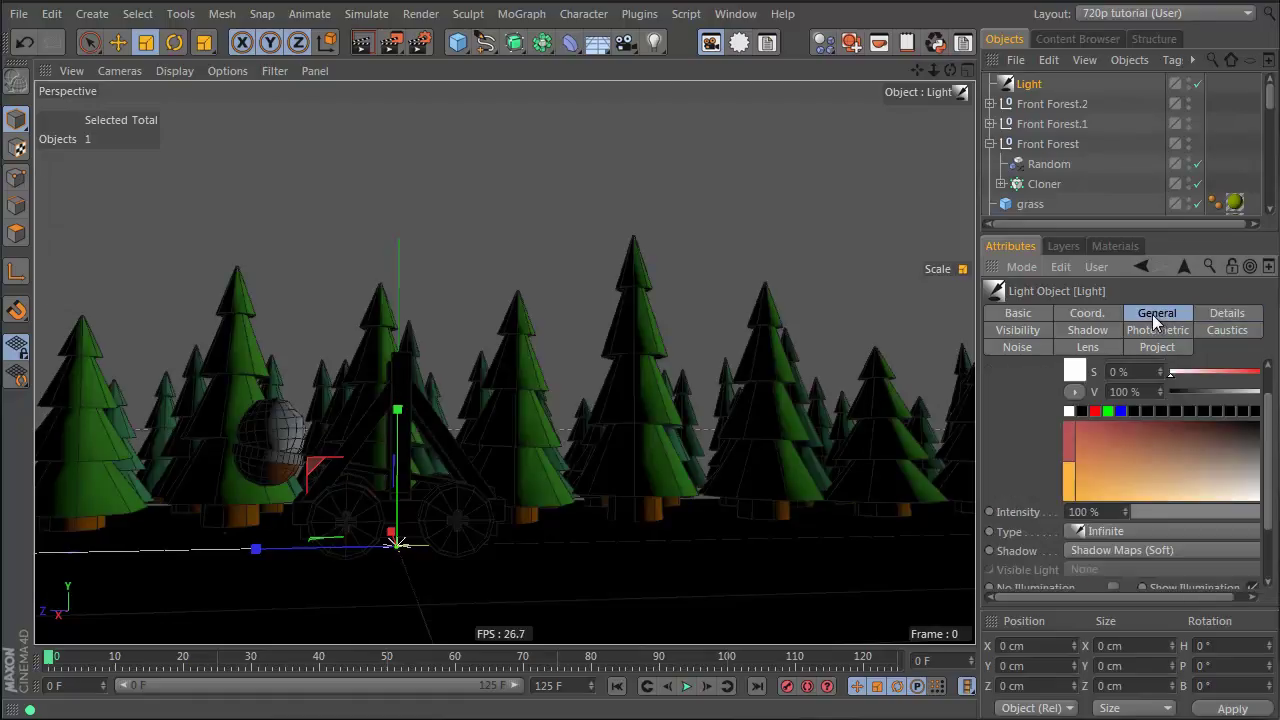
scroll(1013, 445, down, 2)
click(1141, 507)
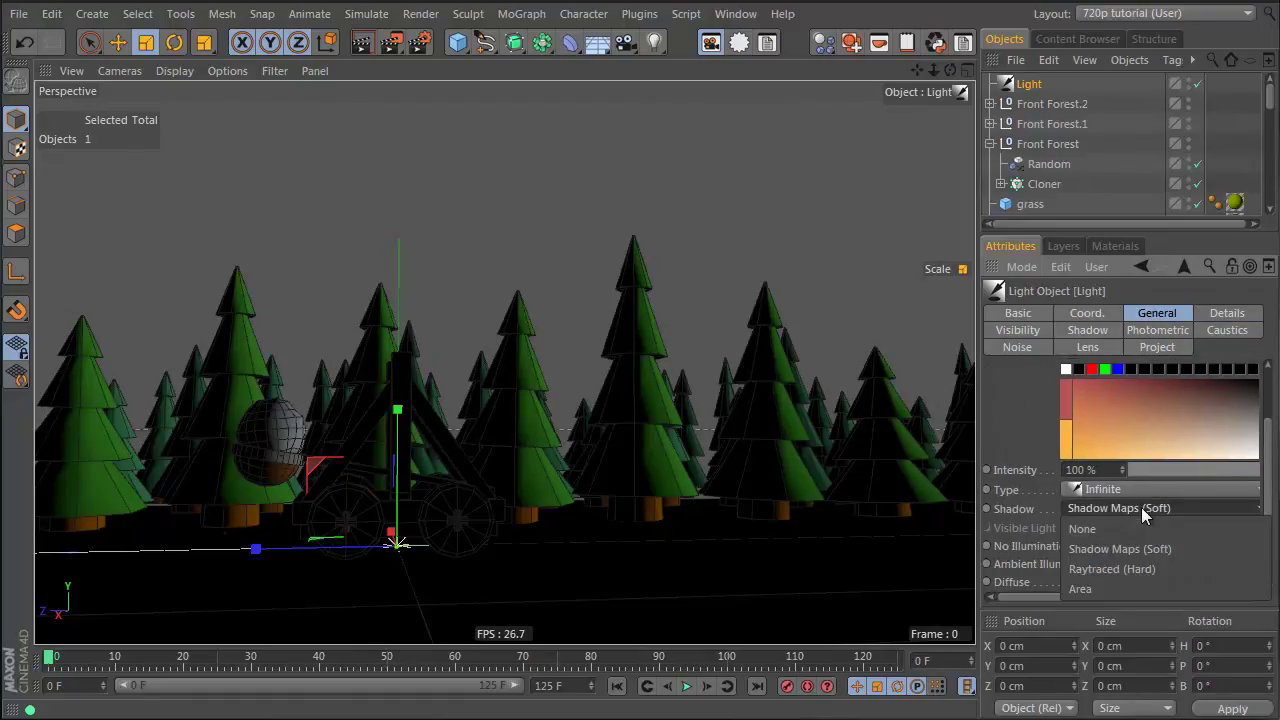
click(1155, 561)
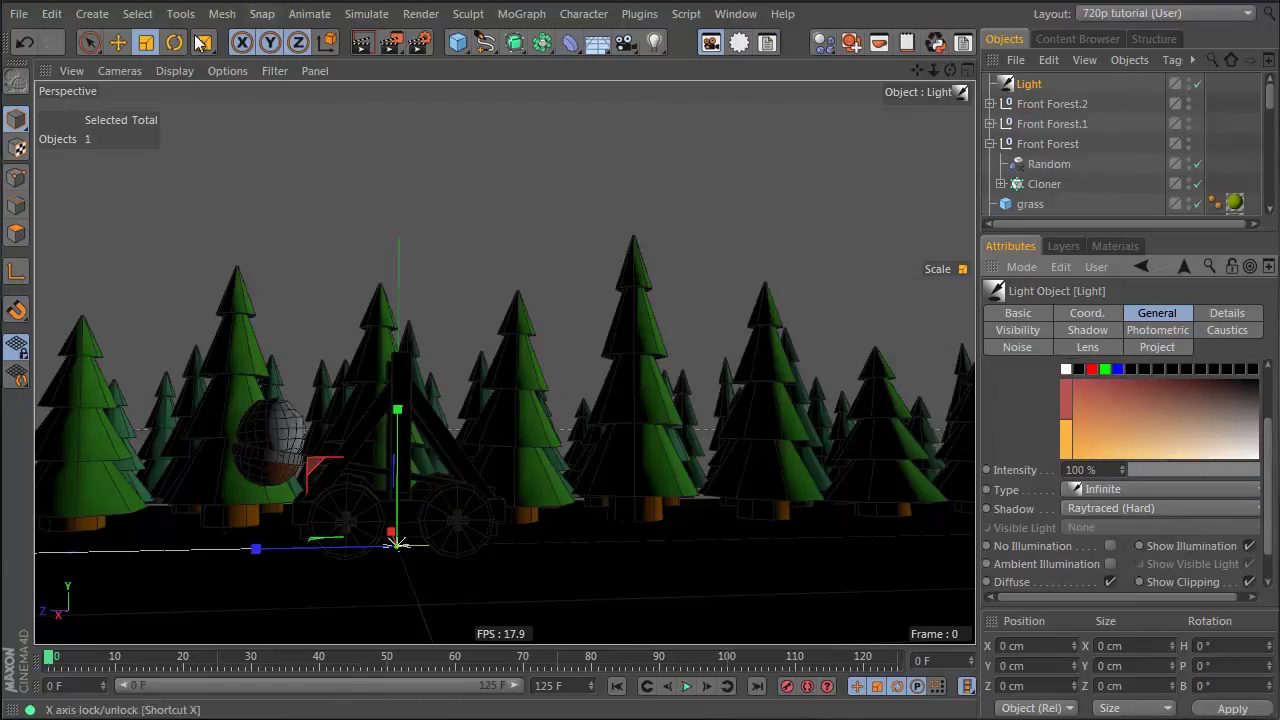
Rotate the infinite light to about H -46°, P -56° and B 54° so it shines down diagonally on the scene
key(r)
drag(456, 557, 304, 462)
drag(435, 572, 454, 509)
alt+drag(451, 450, 453, 483)
Move the infinite light to about X -99, Y 204 and Z -96 cm, and test-render the perspective view in the four-view layout
key(e)
drag(367, 609, 634, 356)
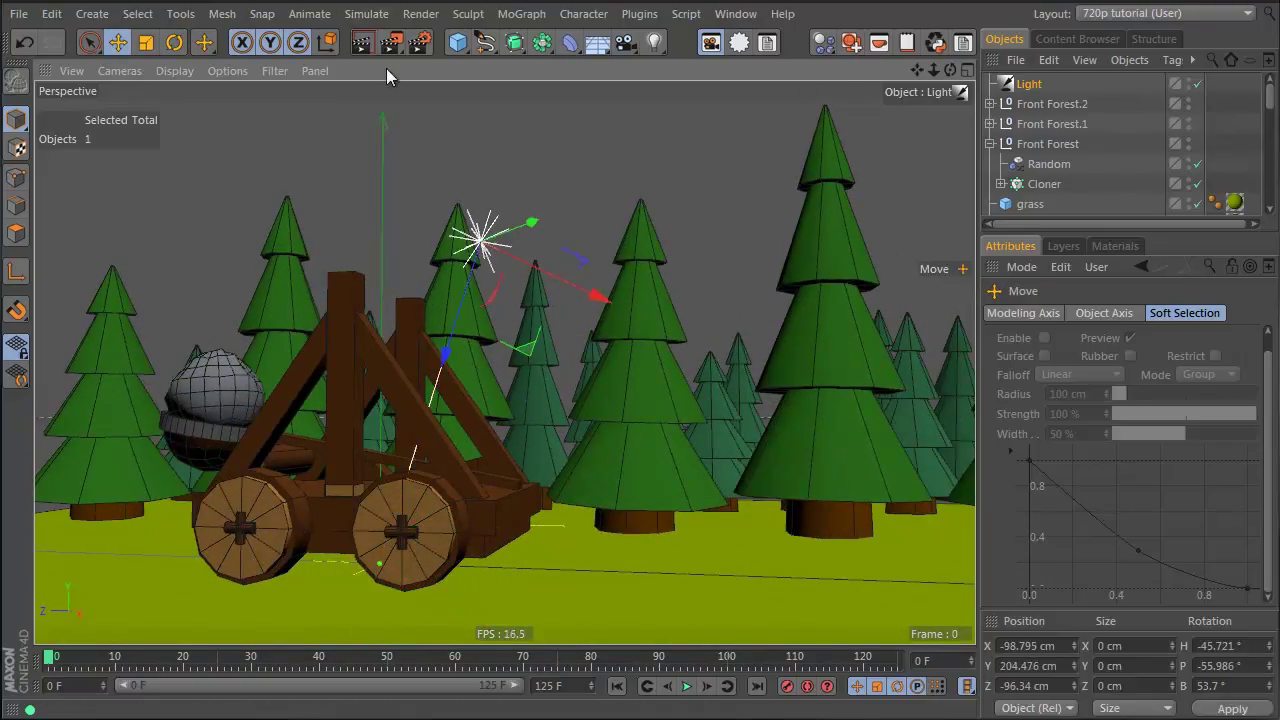
middle_click(305, 83)
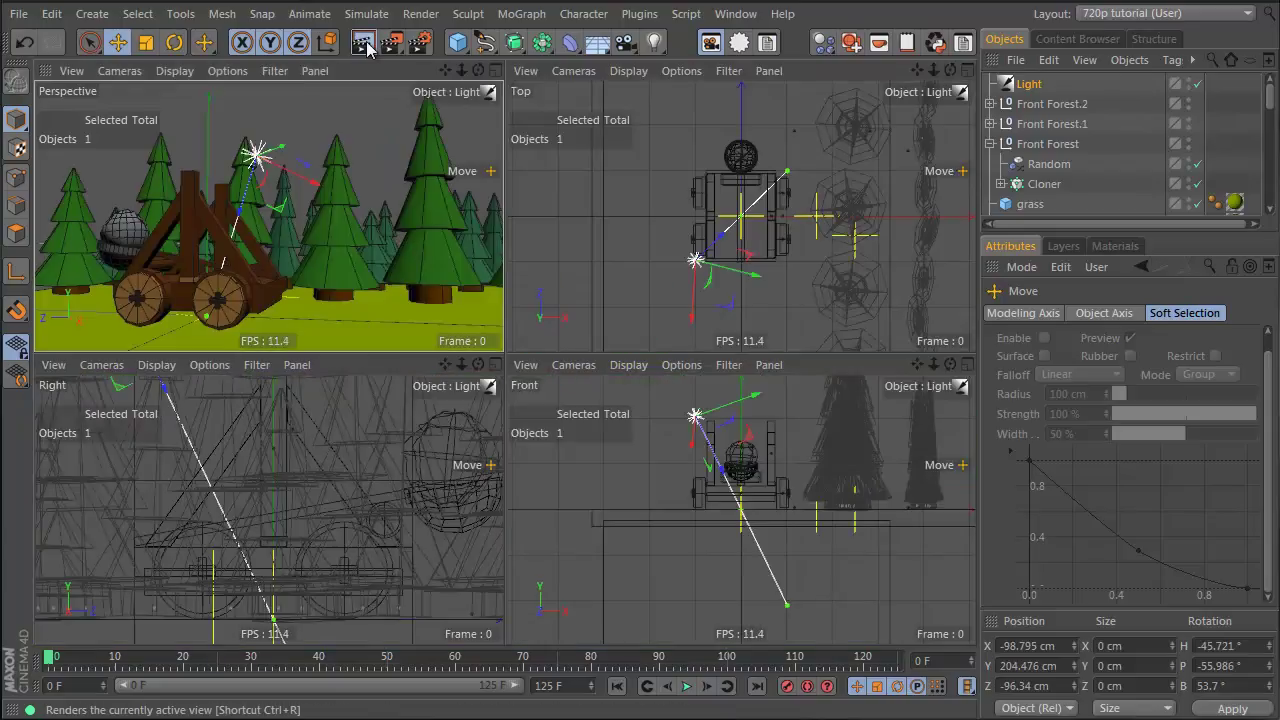
click(366, 43)
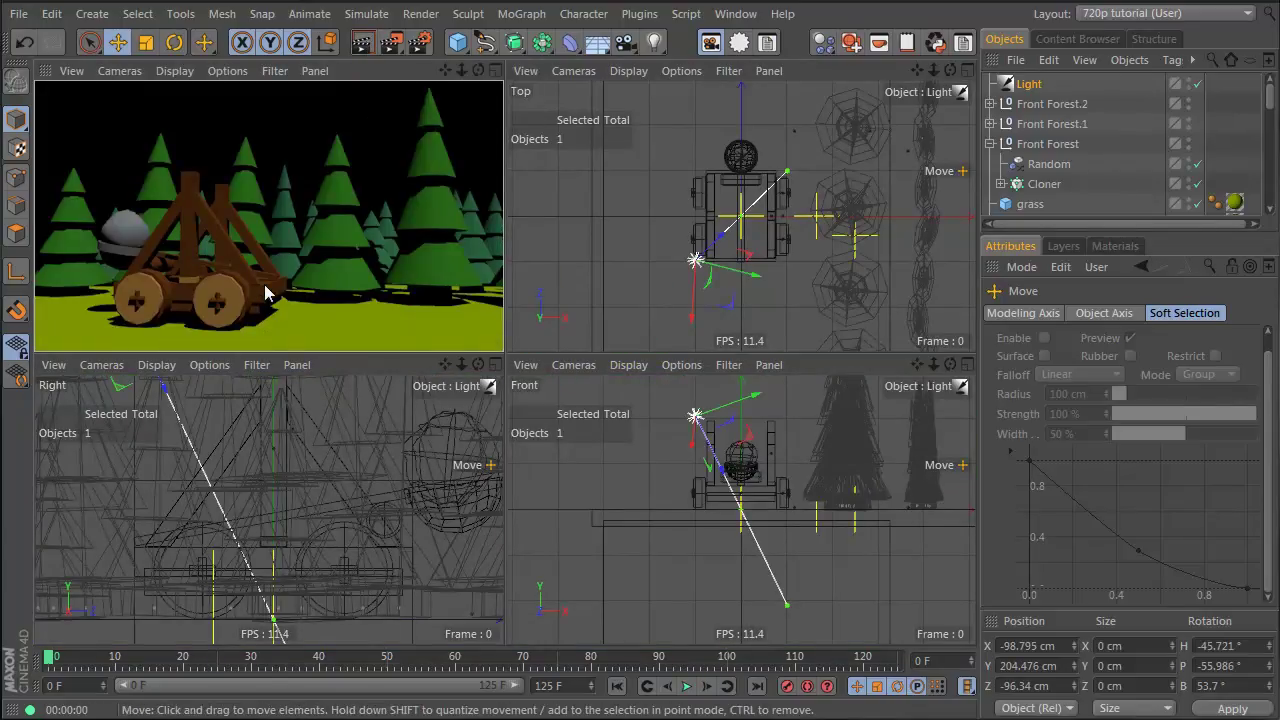
Add a second light of type Omni and set its falloff to None
click(655, 44)
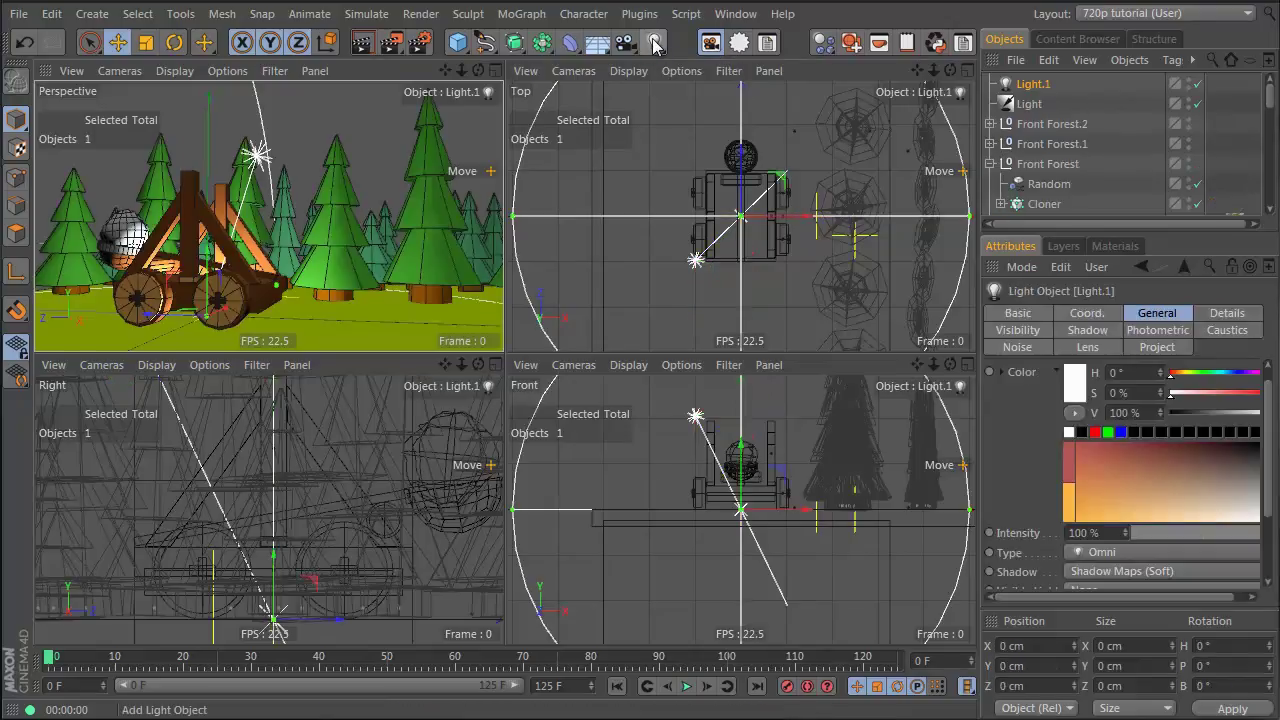
click(1224, 314)
click(1160, 495)
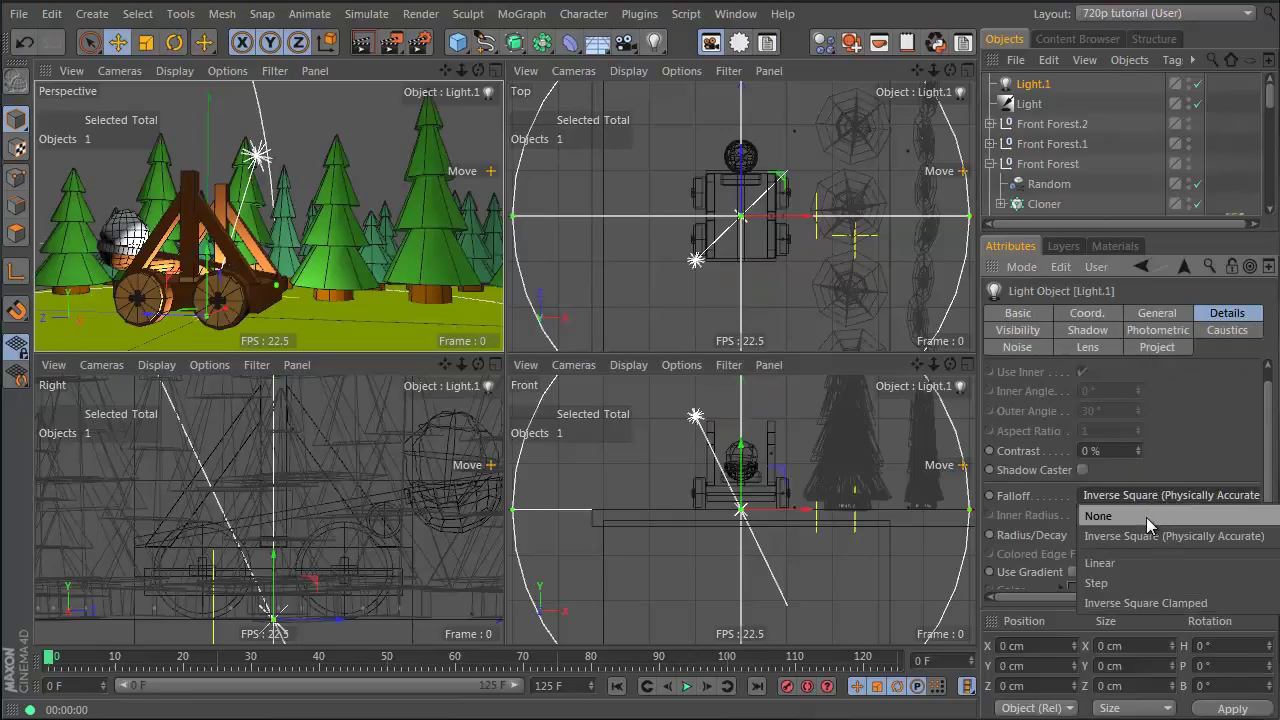
click(1146, 517)
Enable ambient illumination on the Omni light and set its shadow to None
click(1137, 316)
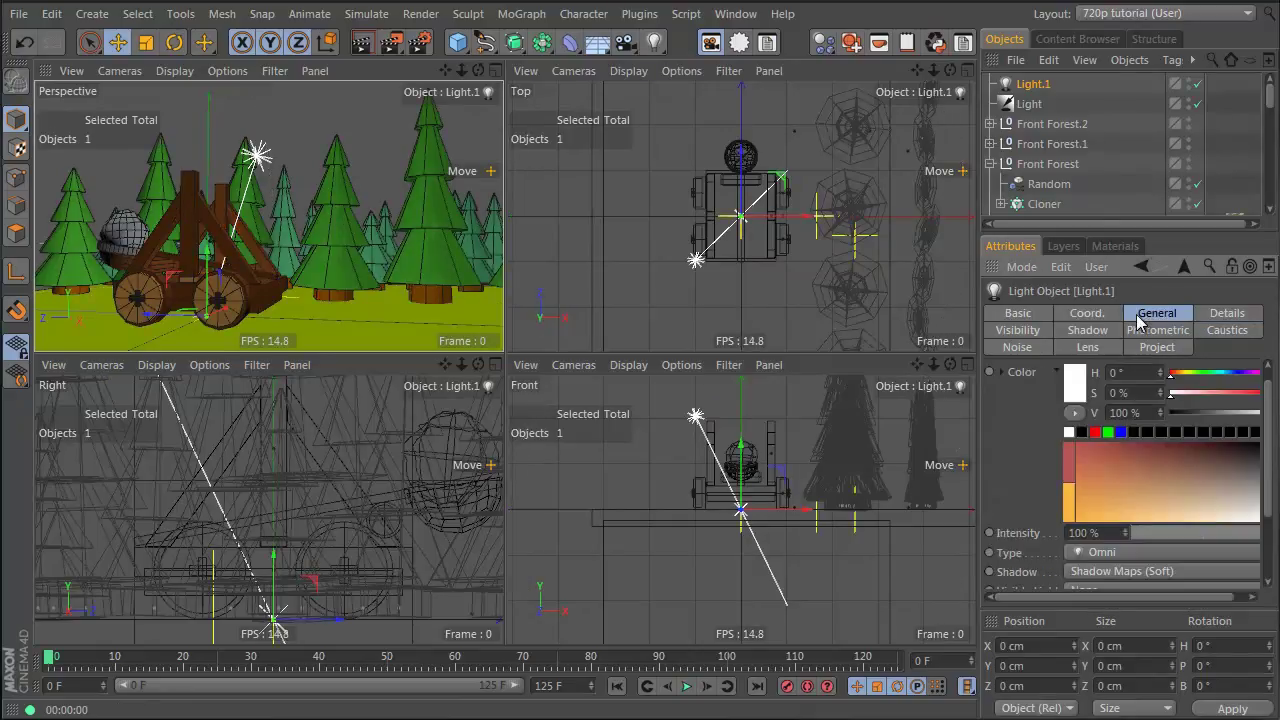
scroll(1100, 390, down, 2)
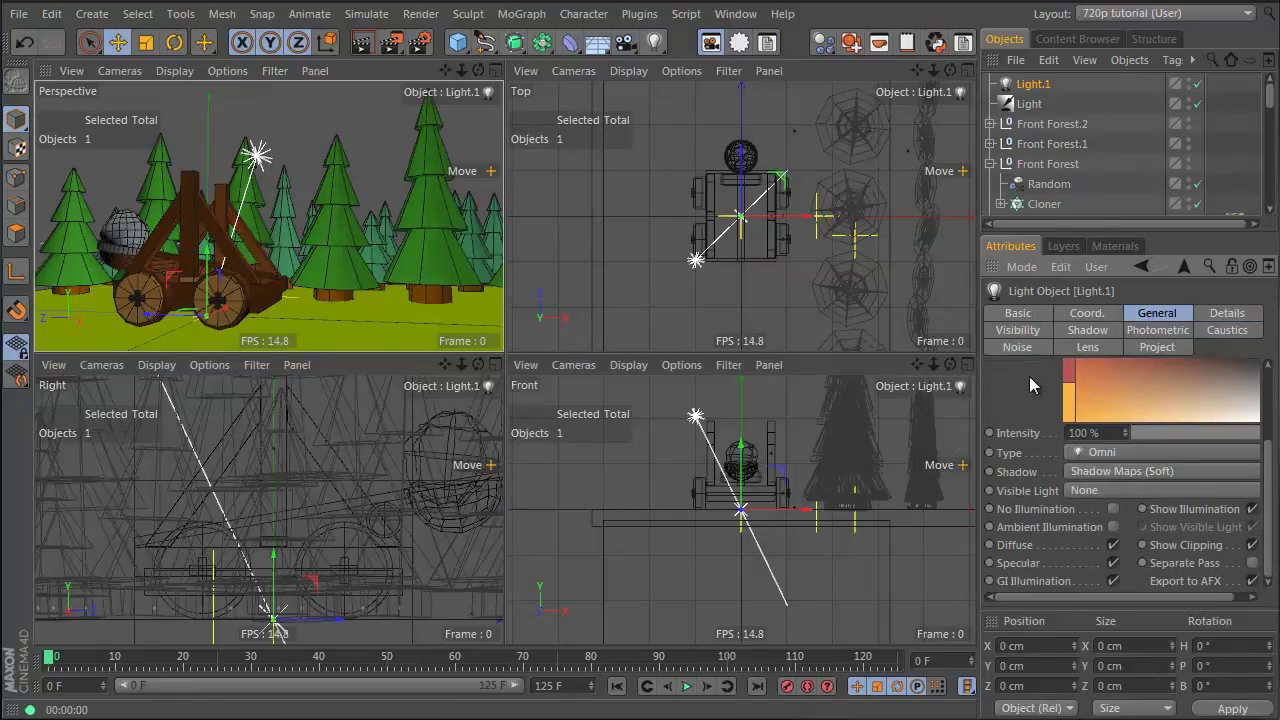
click(1114, 527)
click(1145, 475)
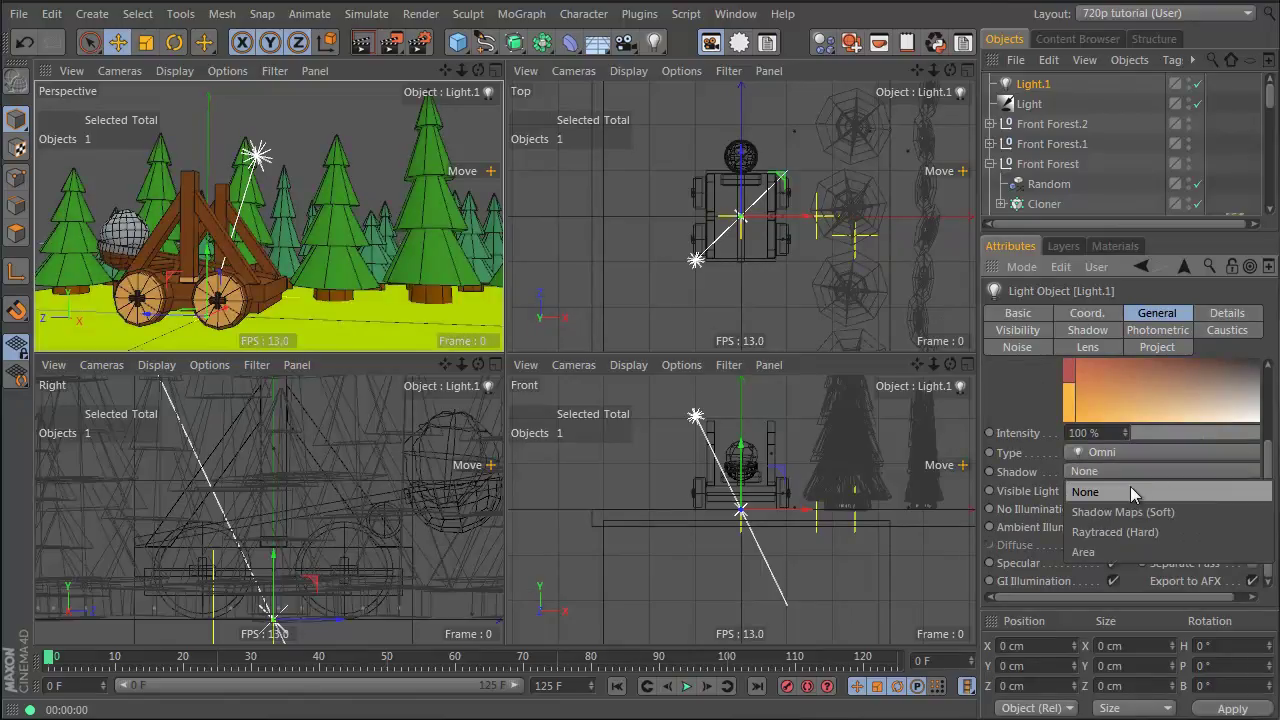
click(1130, 486)
Reduce the Omni light's intensity to 51% and test-render the perspective view
scroll(1030, 420, up, 3)
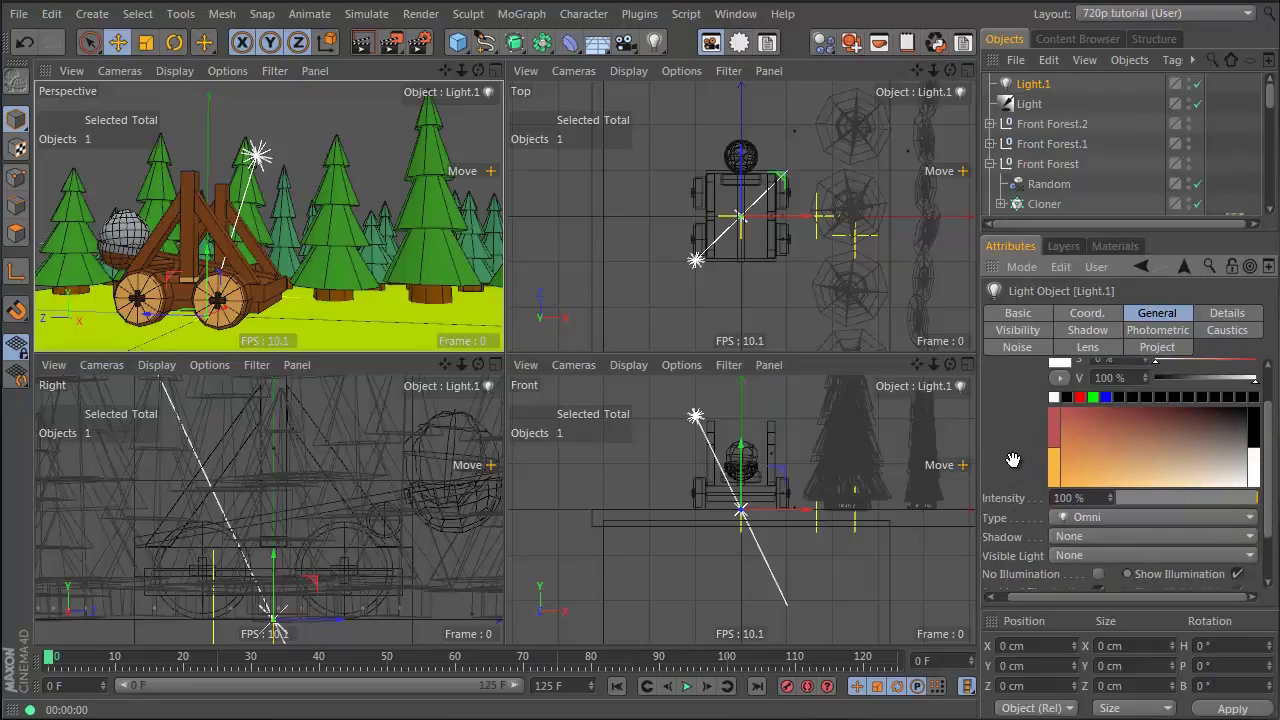
drag(1130, 503, 1188, 503)
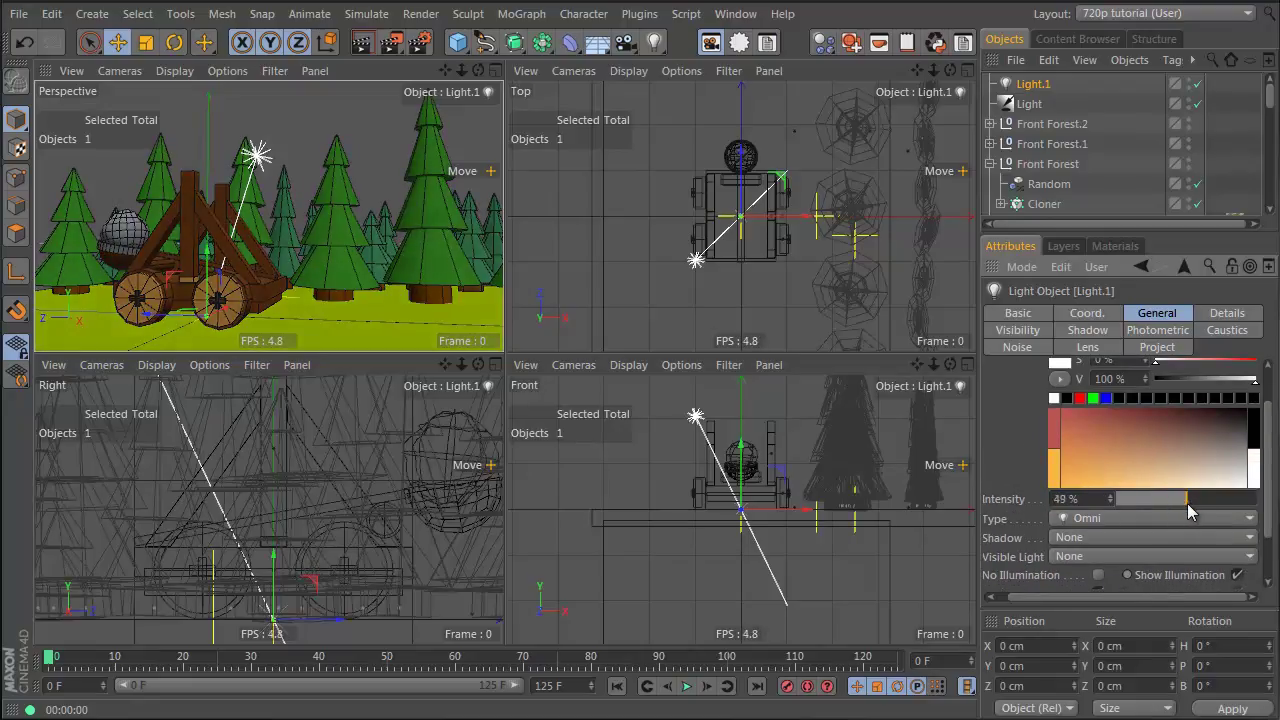
click(350, 38)
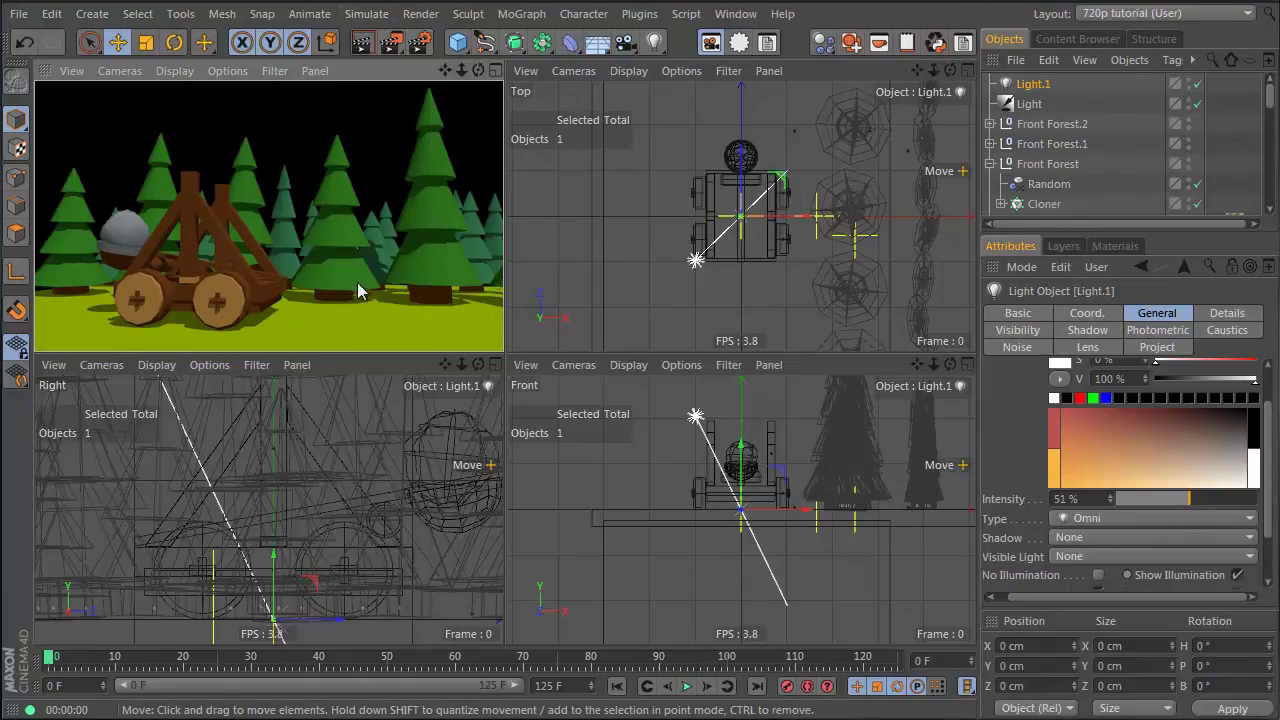
Add a Background object to the scene
click(656, 52)
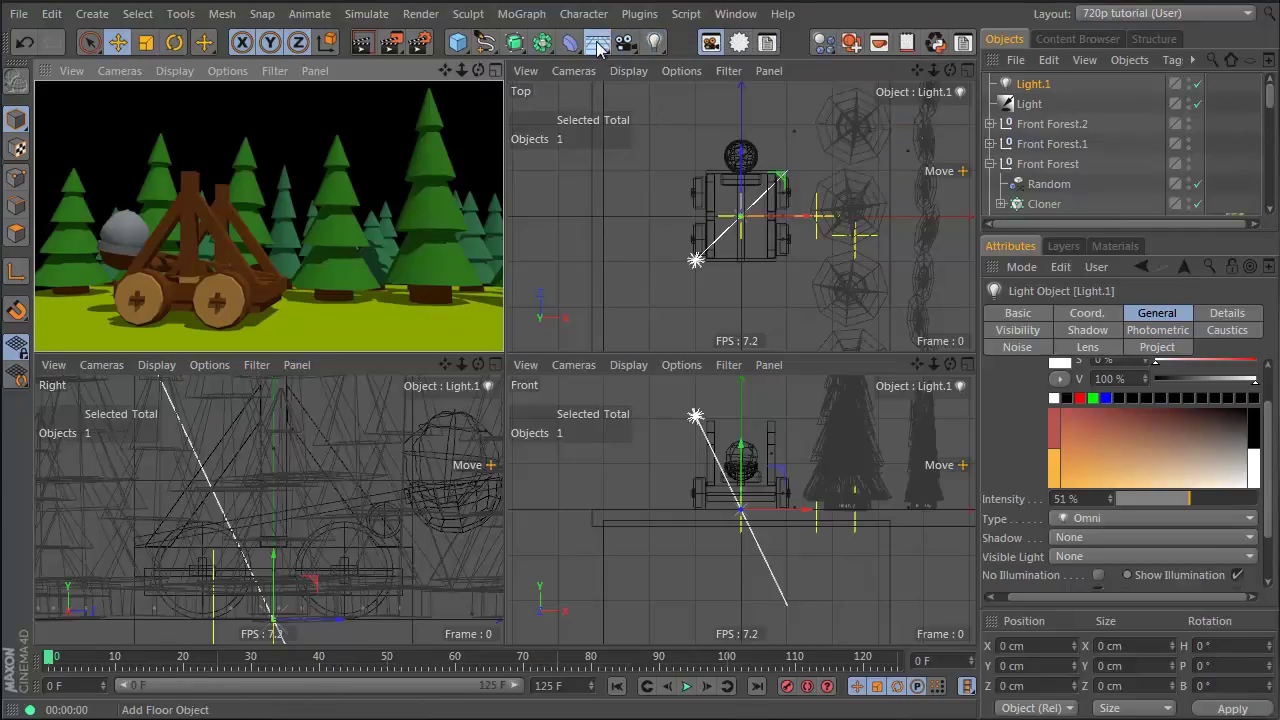
click(598, 48)
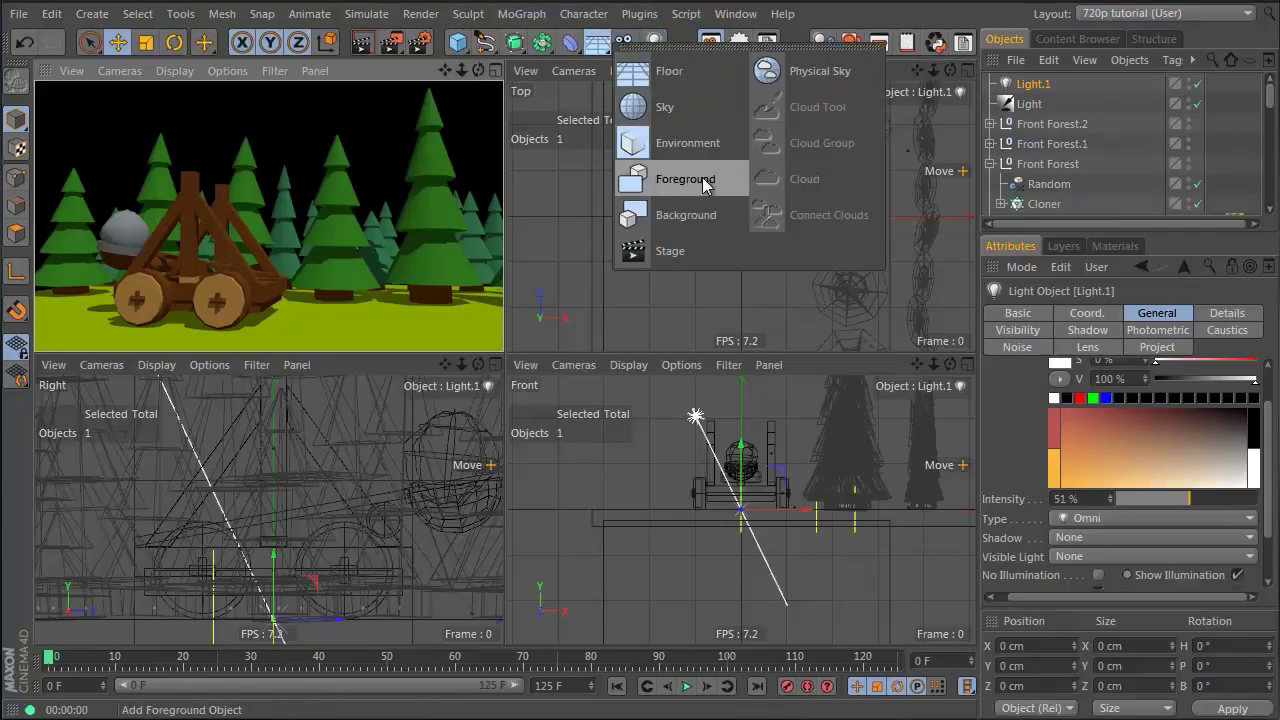
click(715, 215)
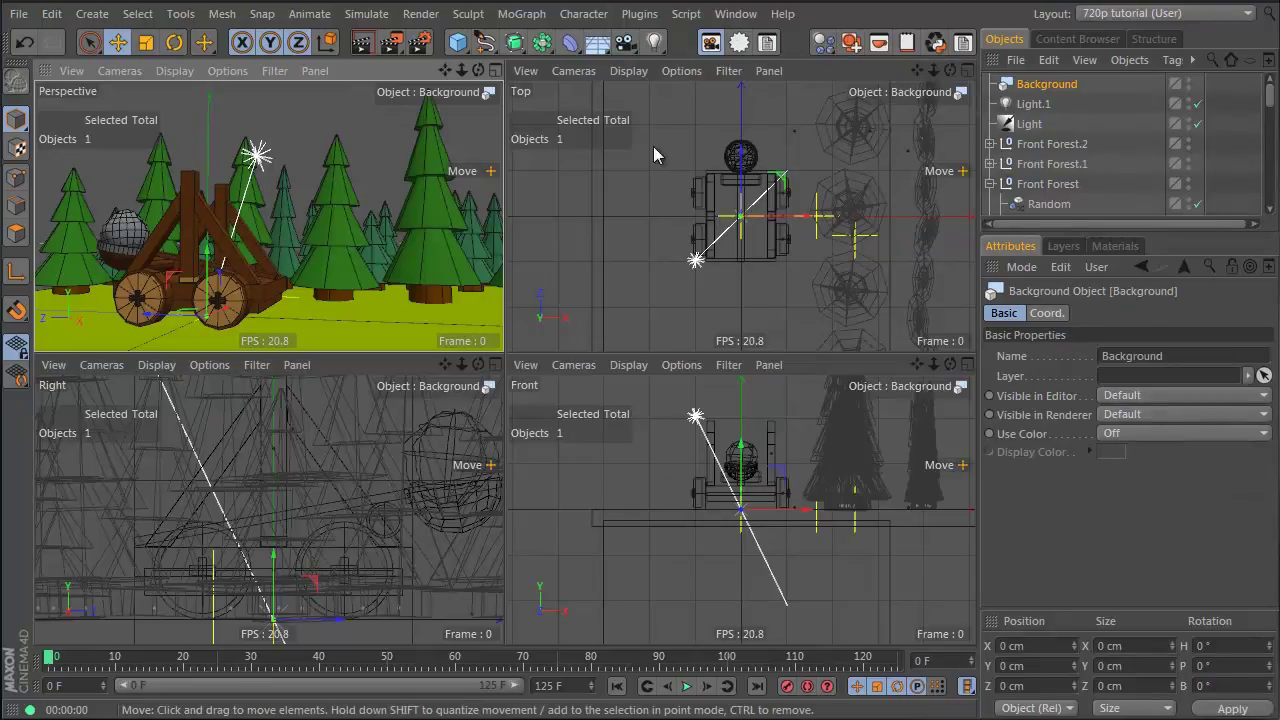
Create a new material and load a Gradient shader as its color texture
click(1113, 247)
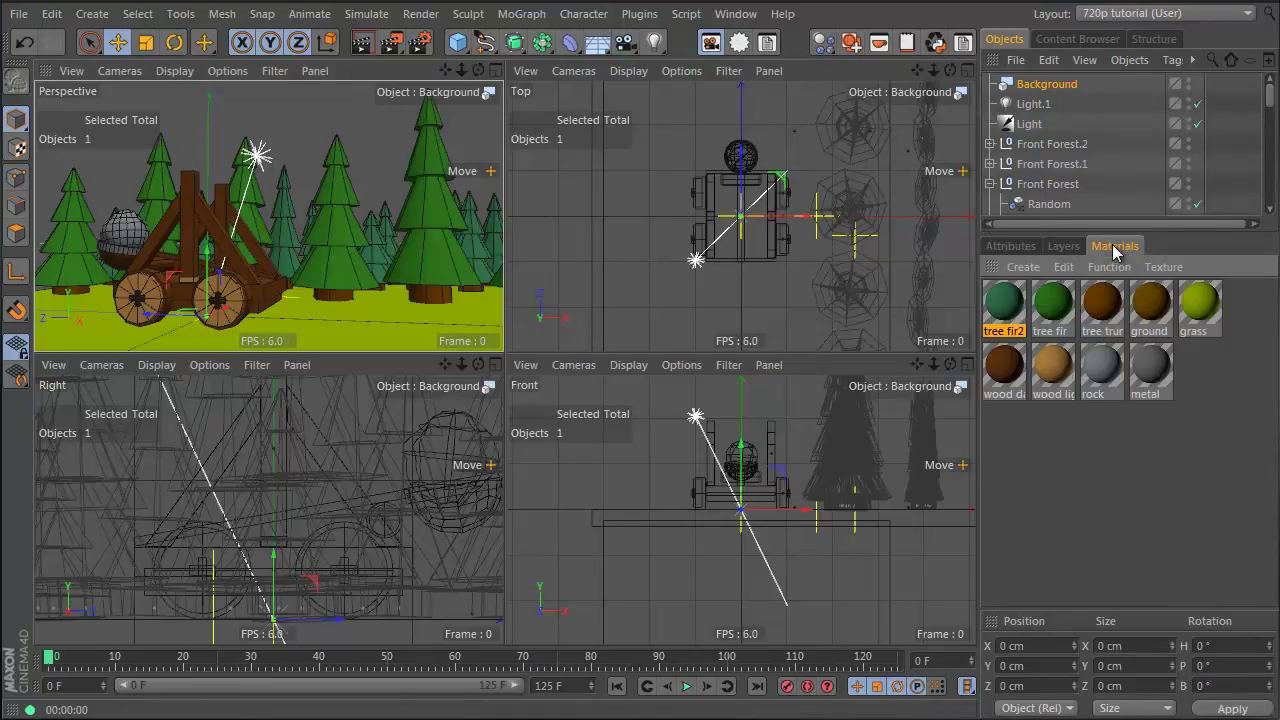
double_click(1063, 452)
double_click(1006, 310)
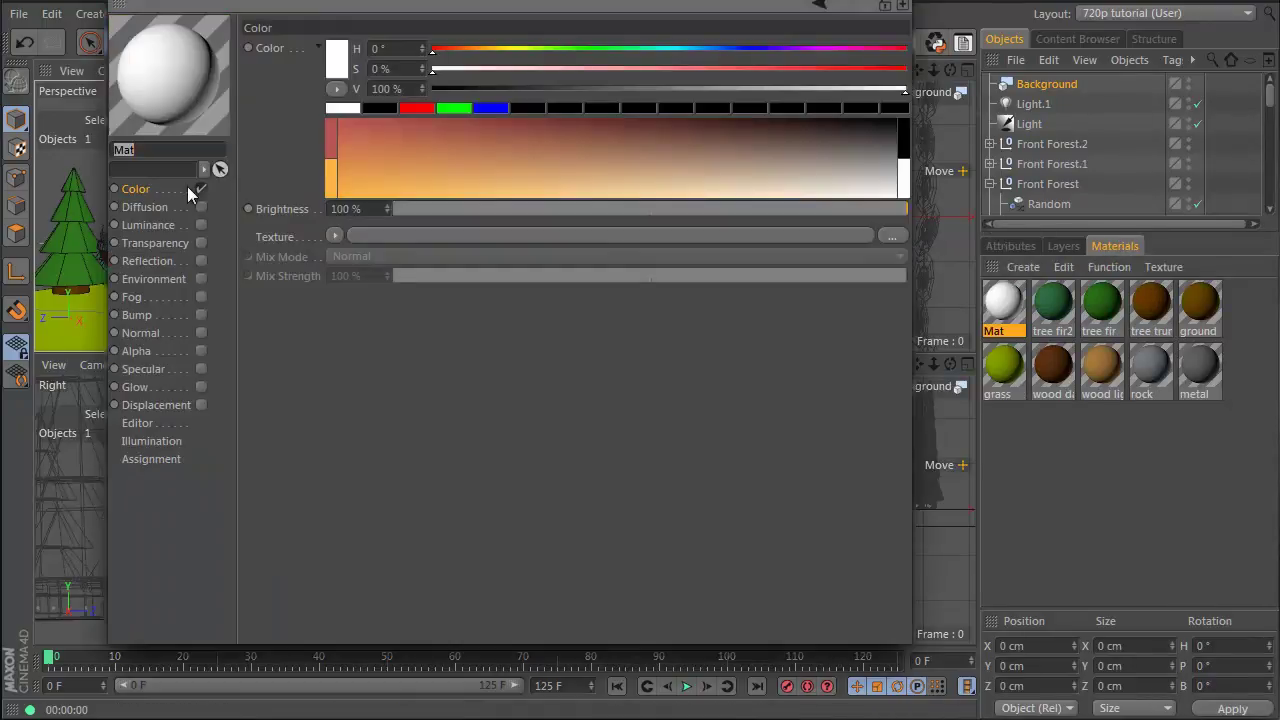
click(333, 237)
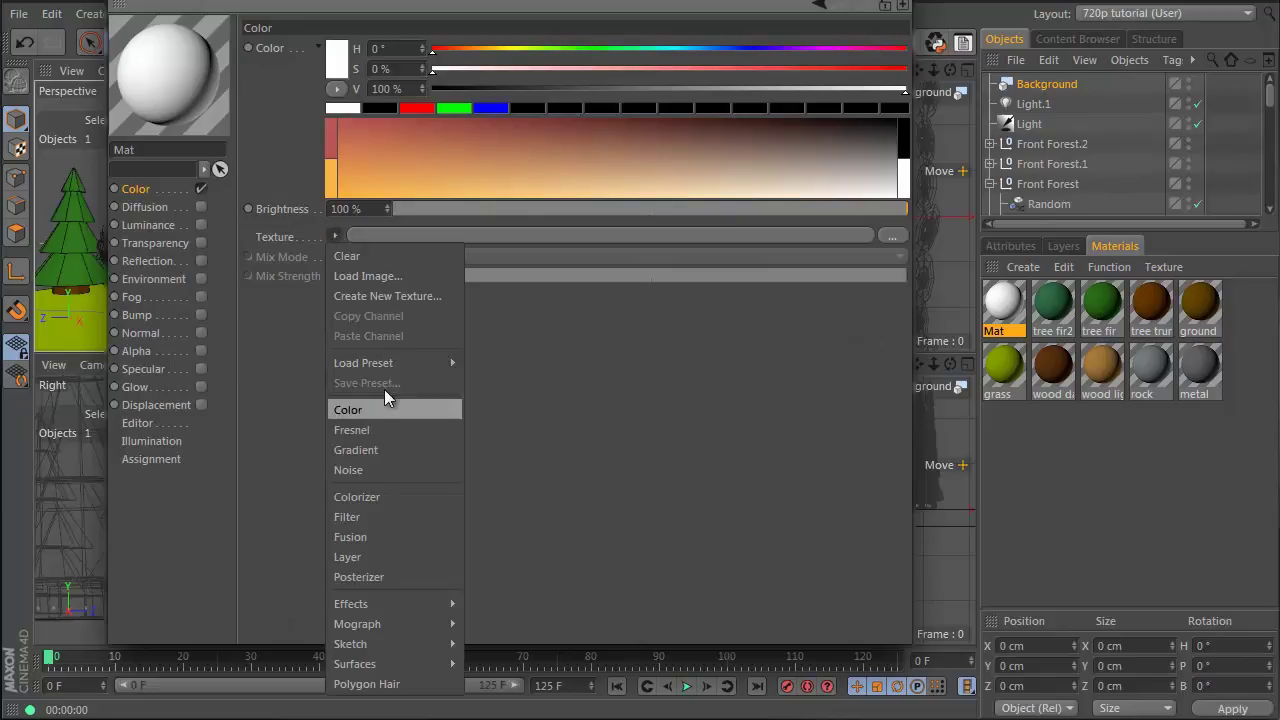
click(383, 452)
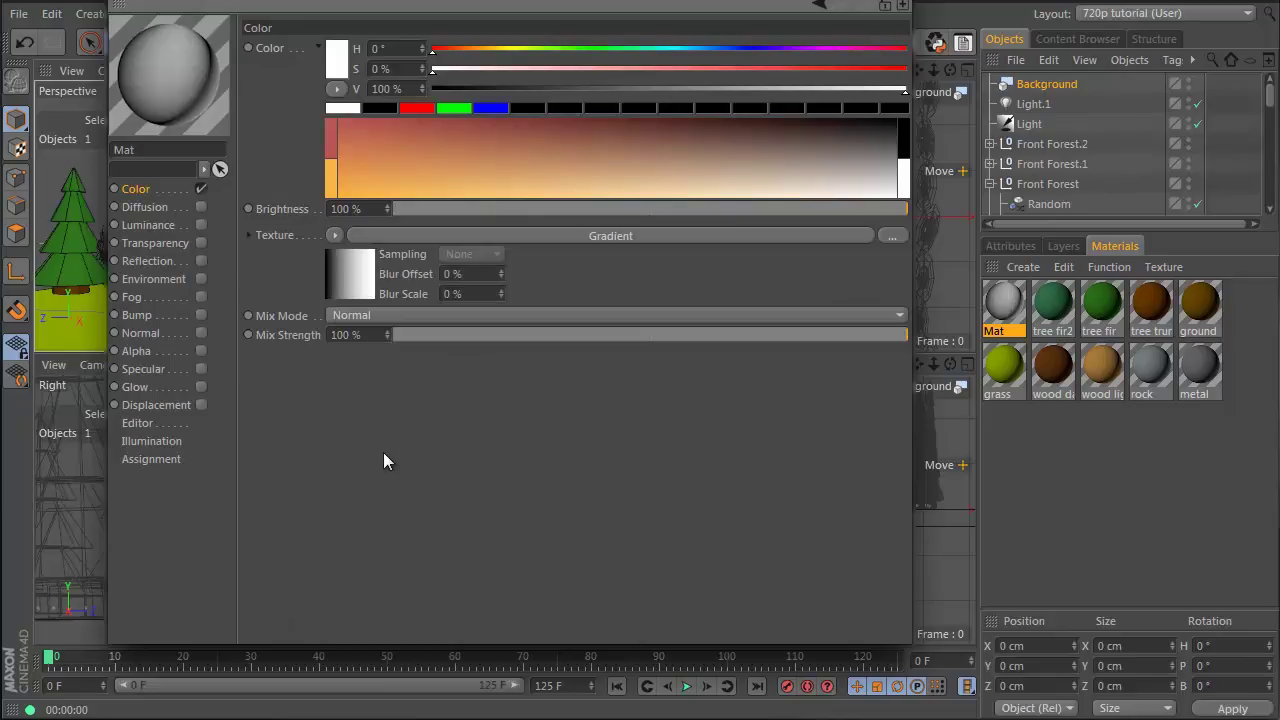
Set the gradient type to 2D - V and replace its black start knot with a white one
click(348, 269)
click(391, 220)
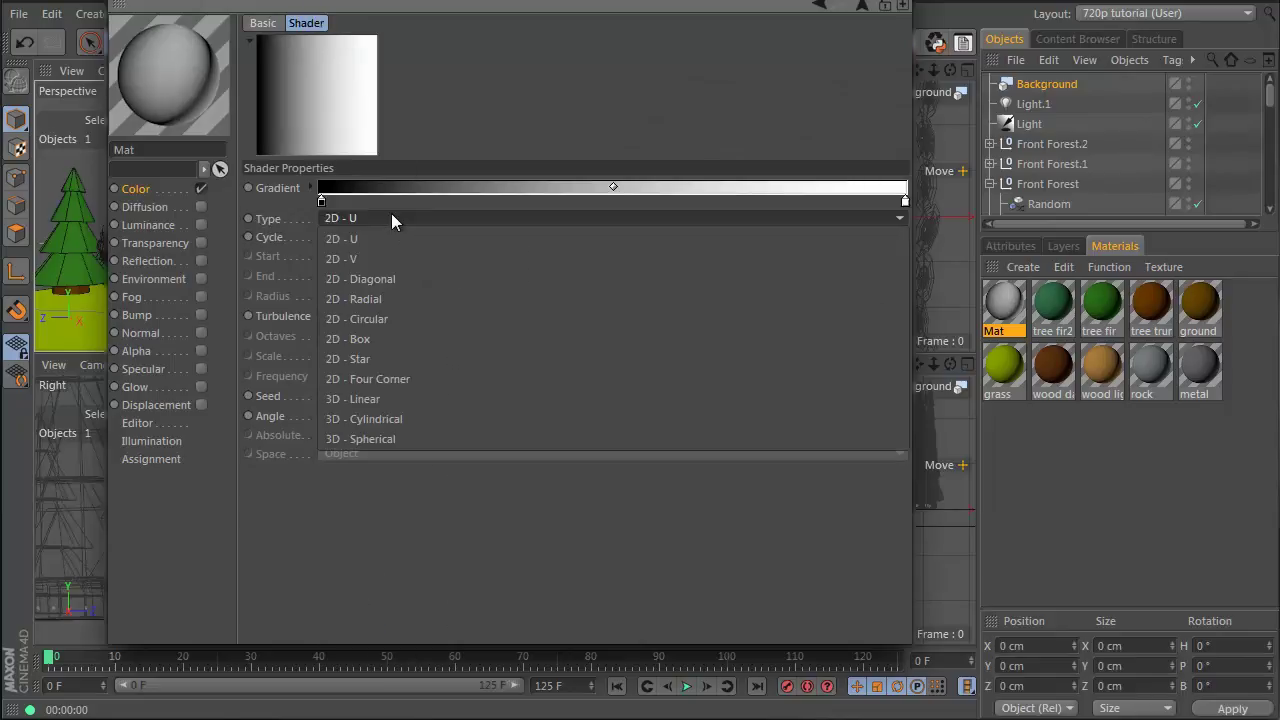
click(384, 262)
drag(414, 16, 744, 240)
drag(653, 428, 651, 551)
click(652, 427)
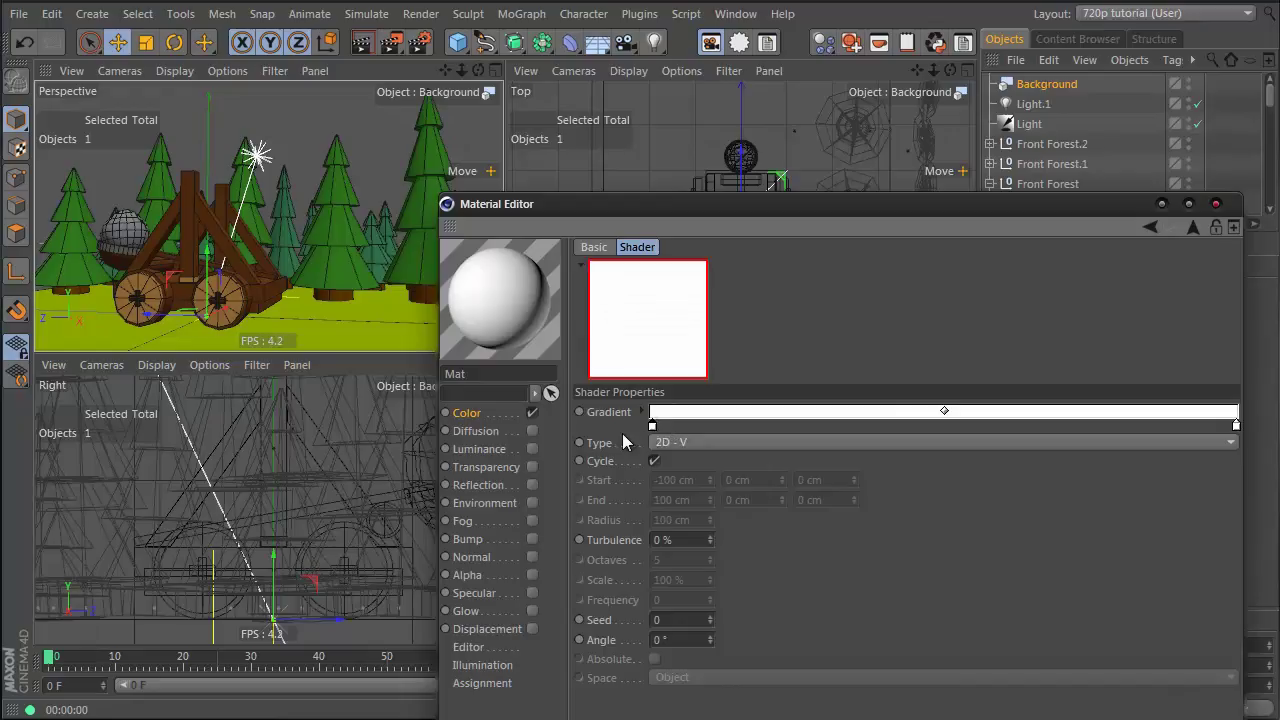
Color the gradient's end knot light blue with H 190°, S 22% and V 100%
click(1237, 427)
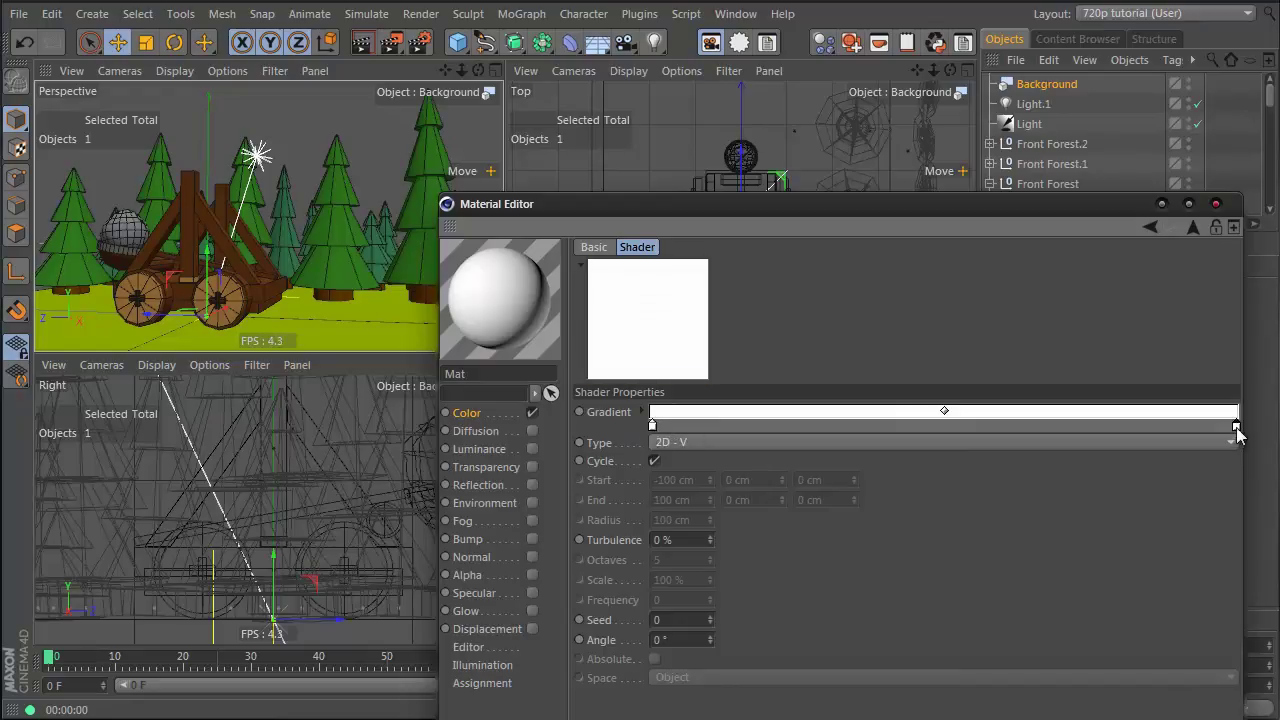
click(642, 411)
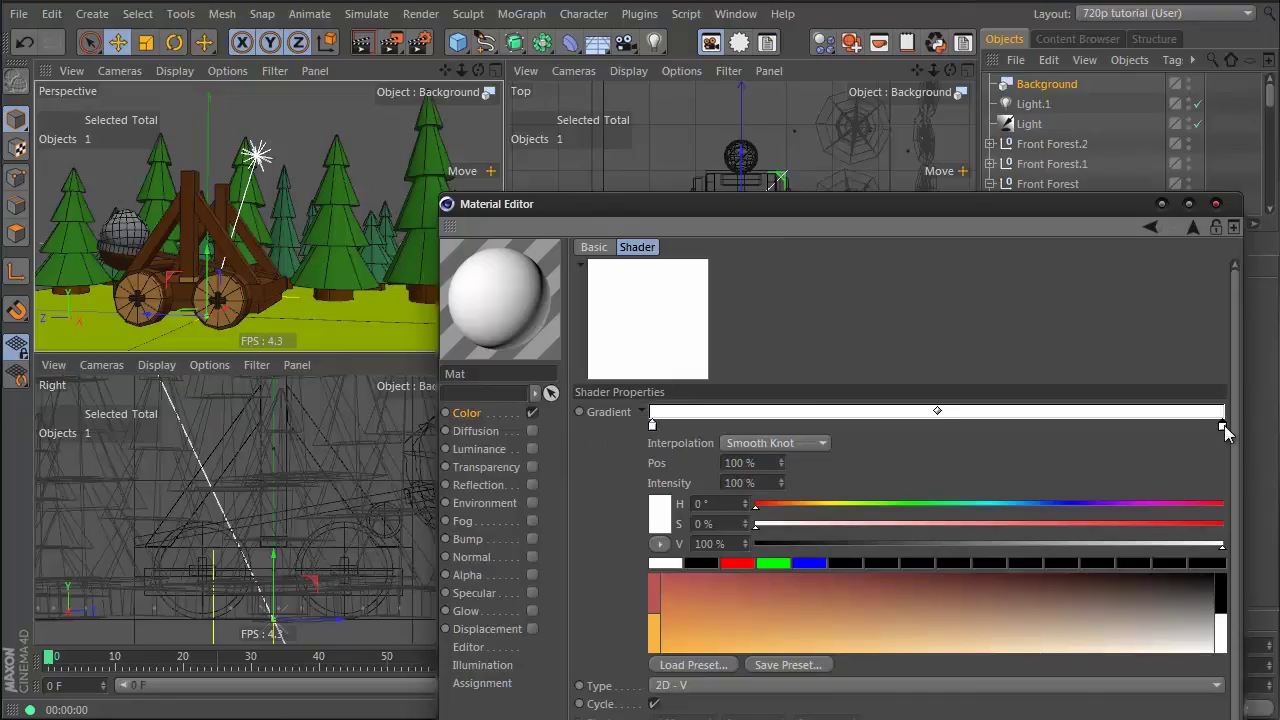
click(1002, 505)
drag(777, 528, 856, 530)
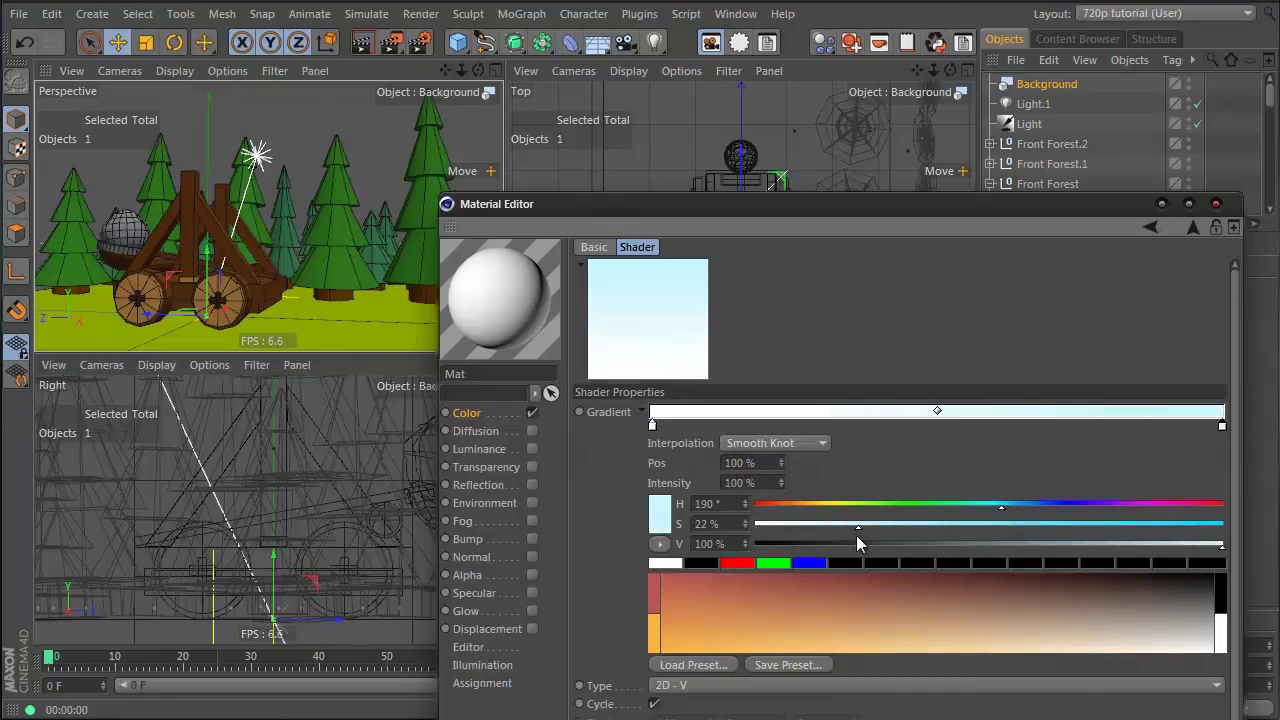
Assign the gradient material to the Background object and rename the material as sky
drag(931, 207, 613, 250)
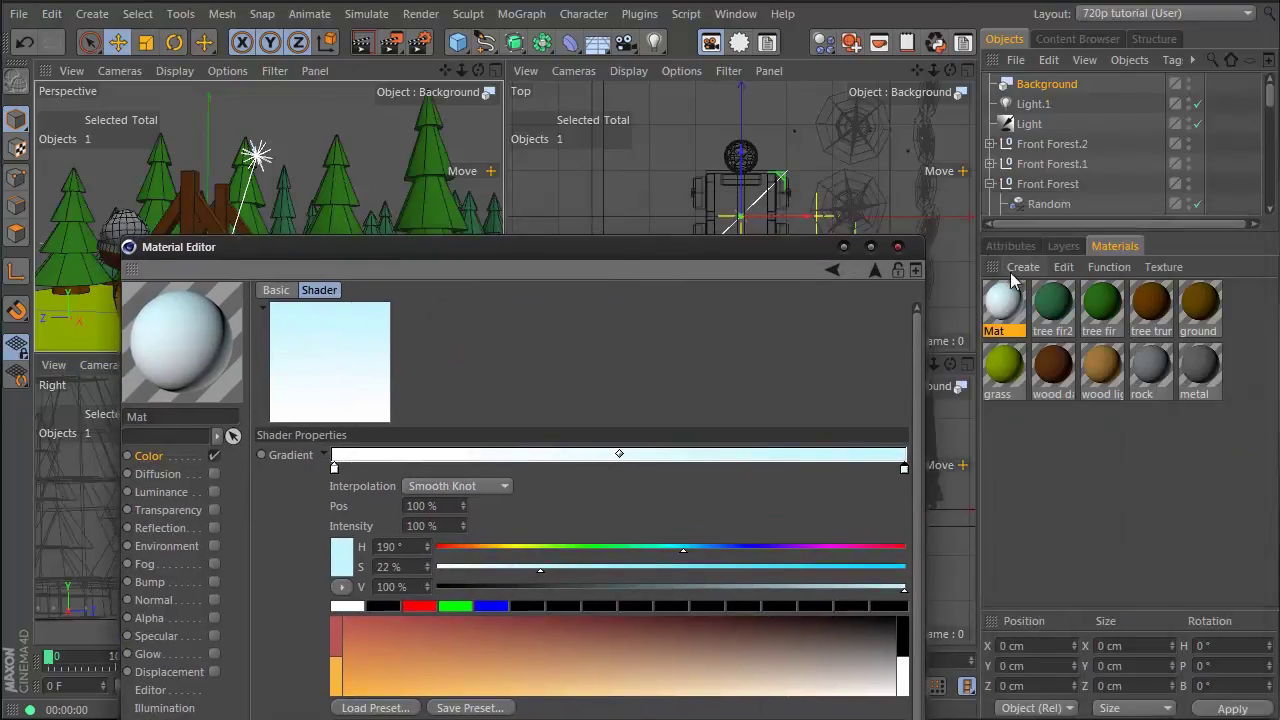
drag(1003, 305, 1050, 86)
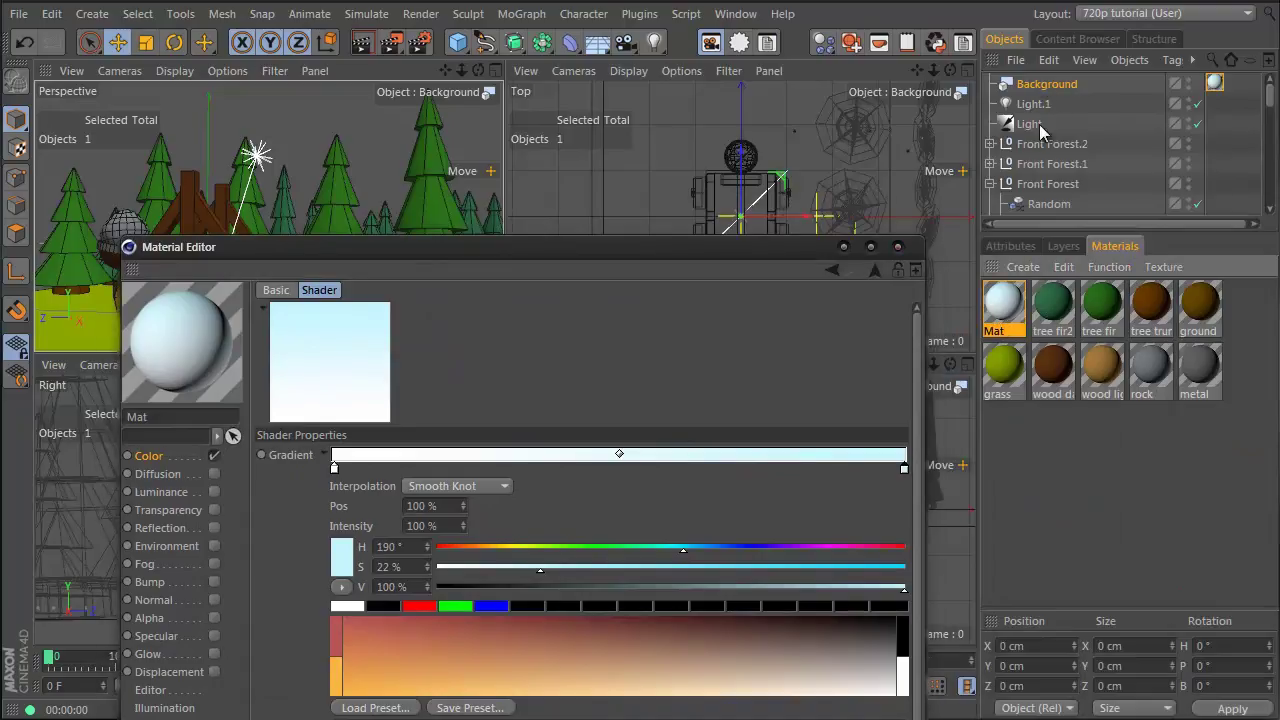
double_click(1002, 331)
drag(673, 248, 1199, 194)
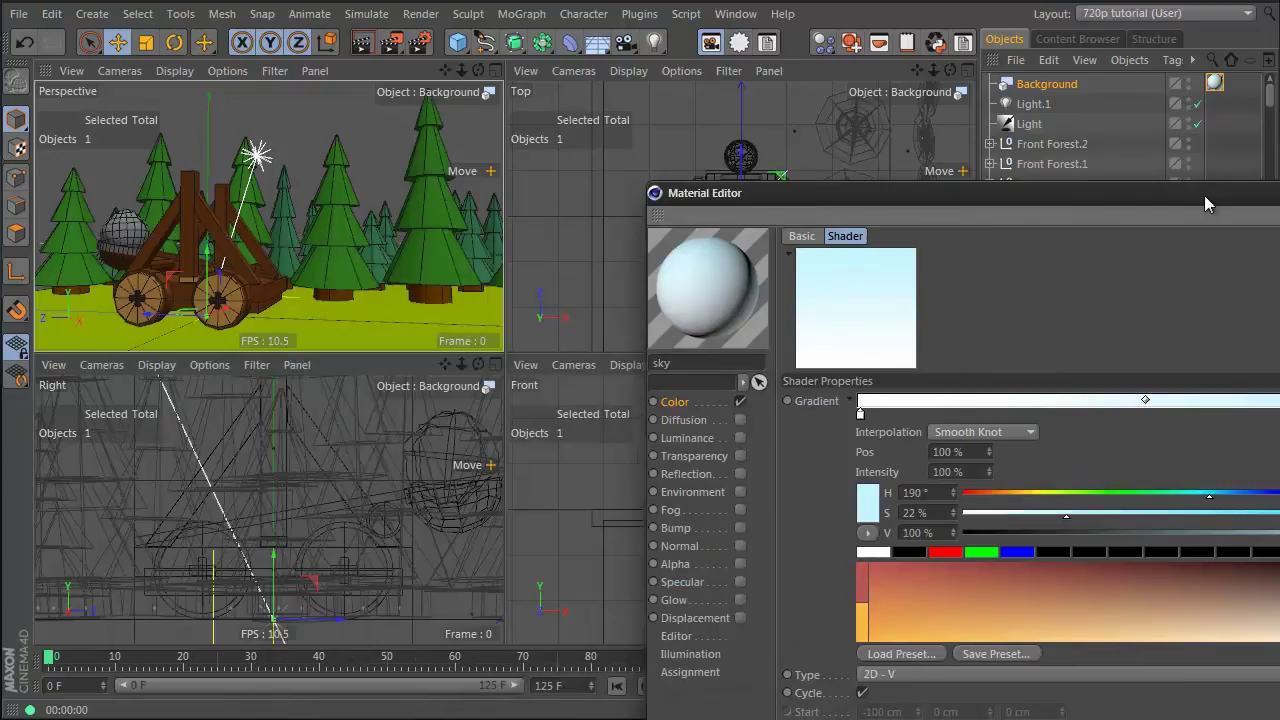
Render the perspective view and add the Ambient Occlusion effect to the render settings
click(358, 44)
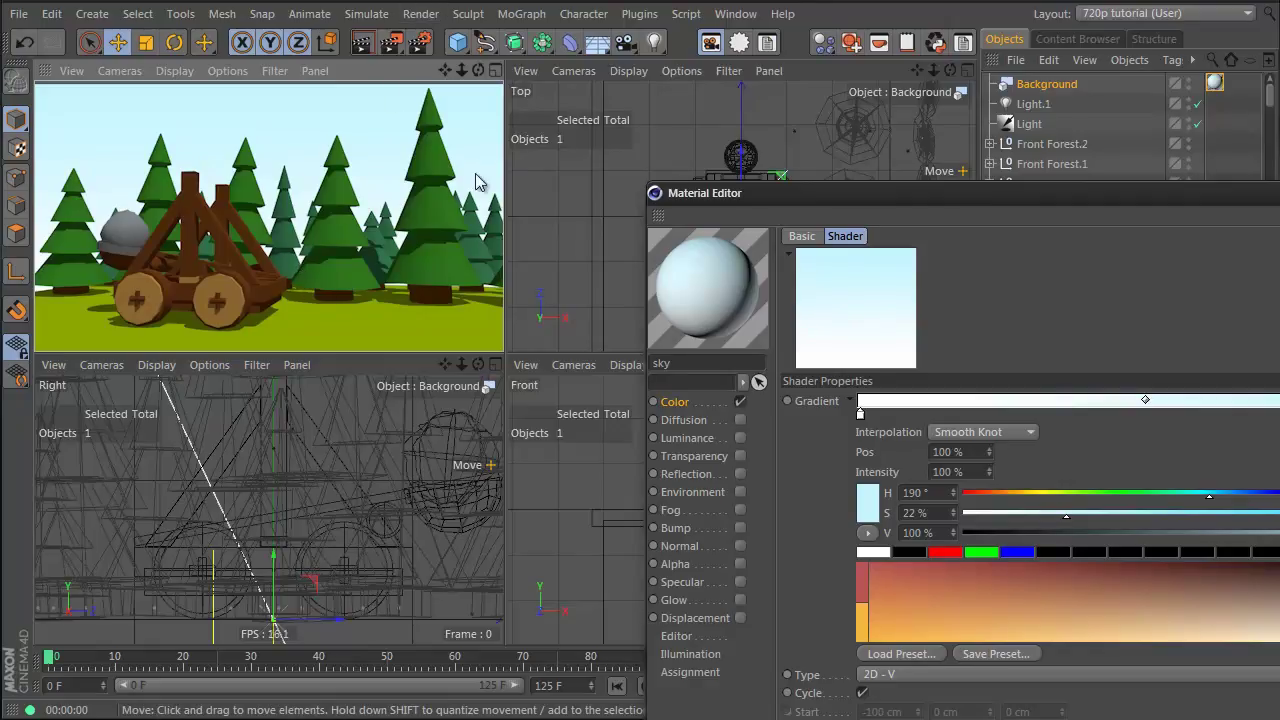
key(ctrl+b)
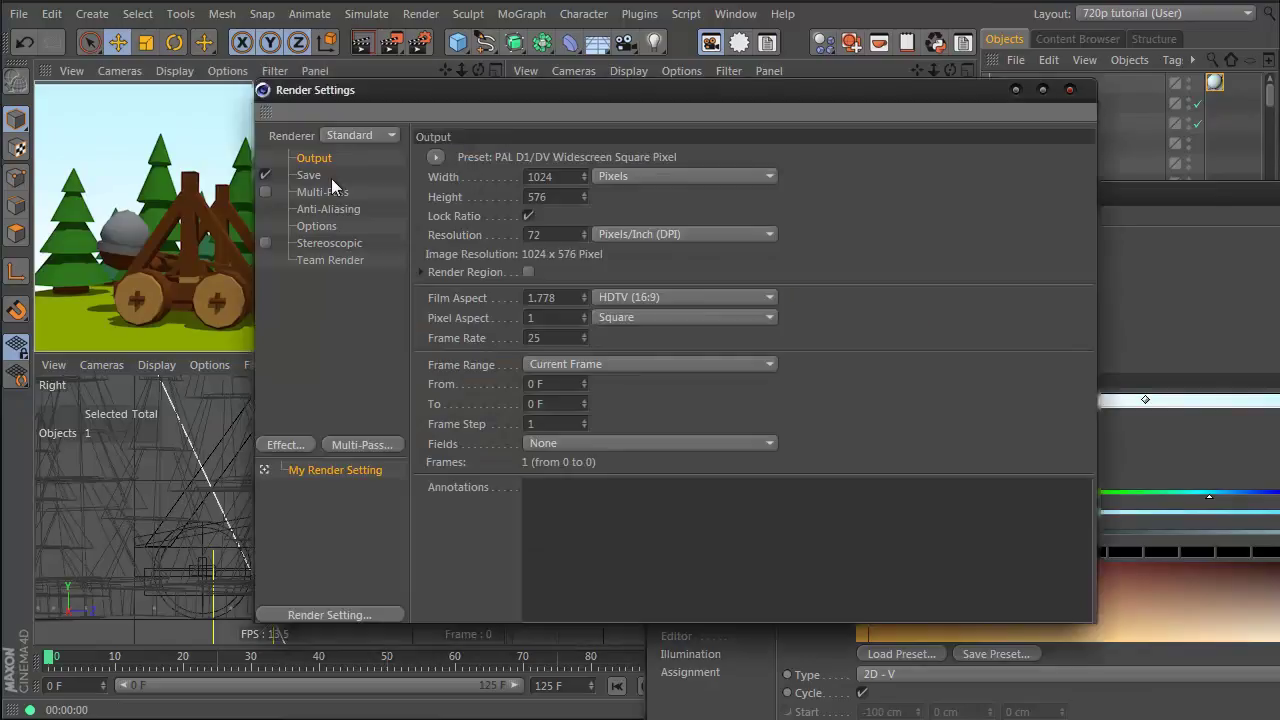
click(297, 440)
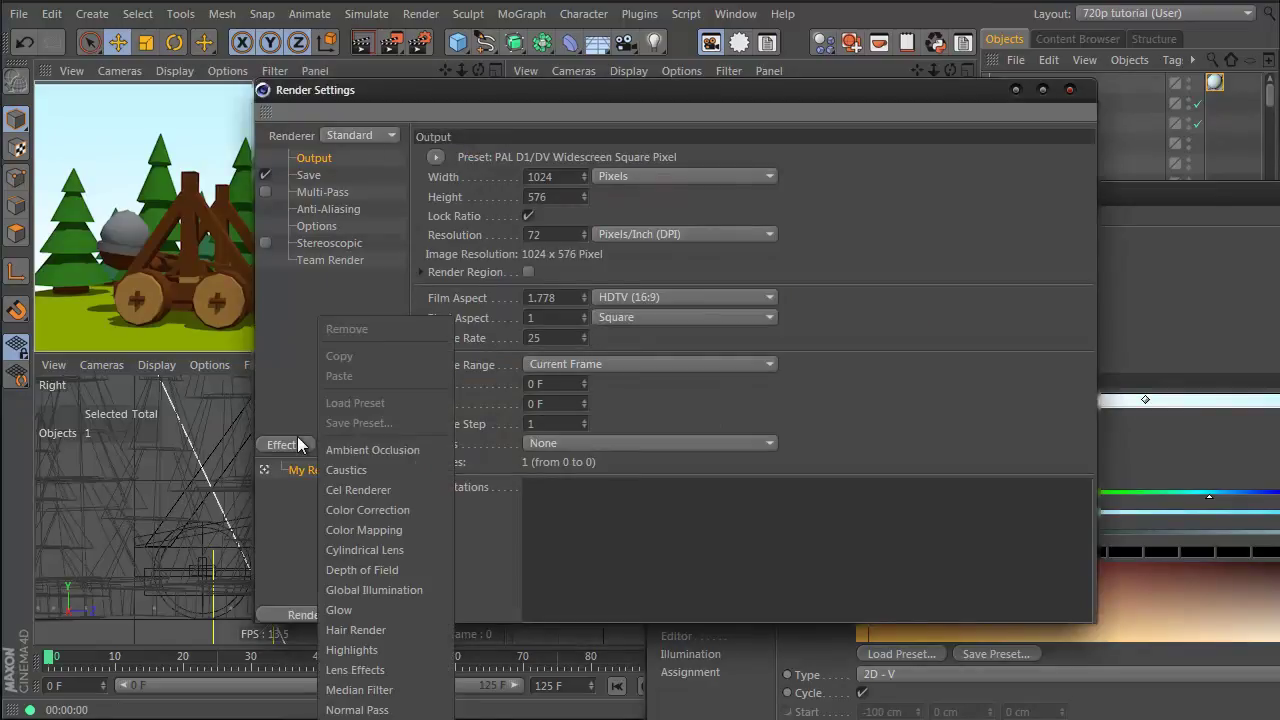
click(356, 450)
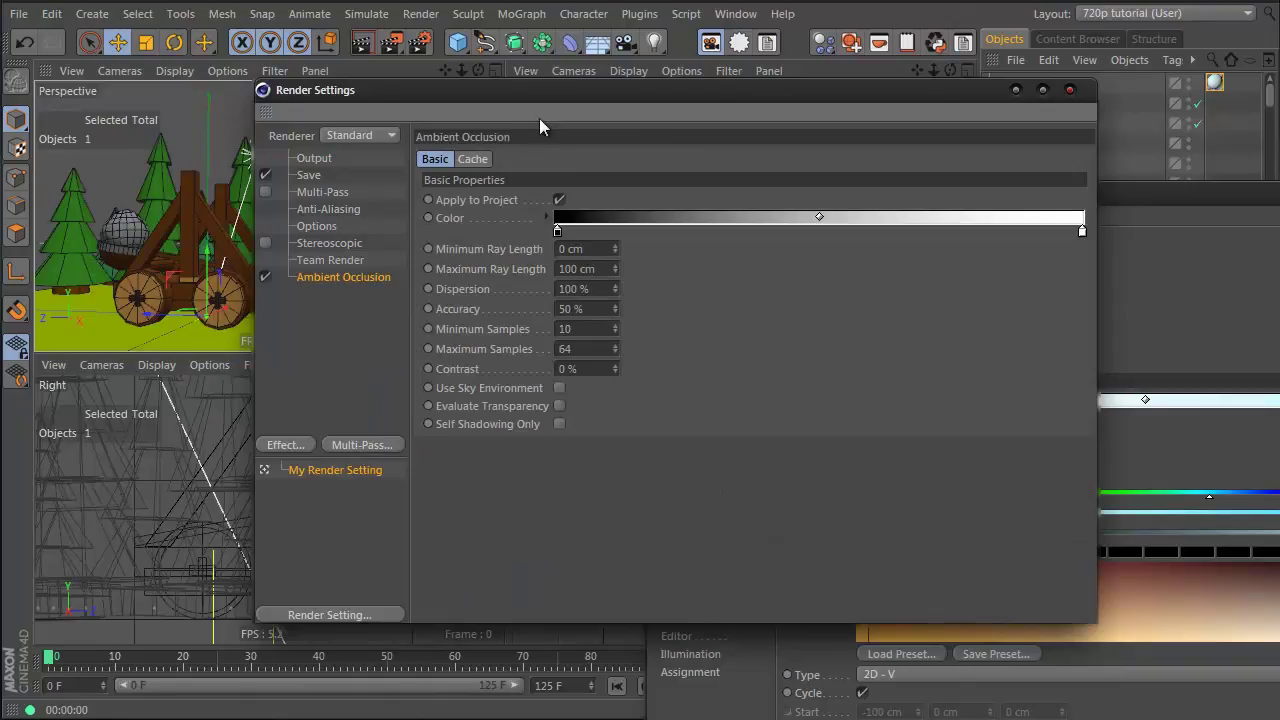
drag(600, 92, 888, 117)
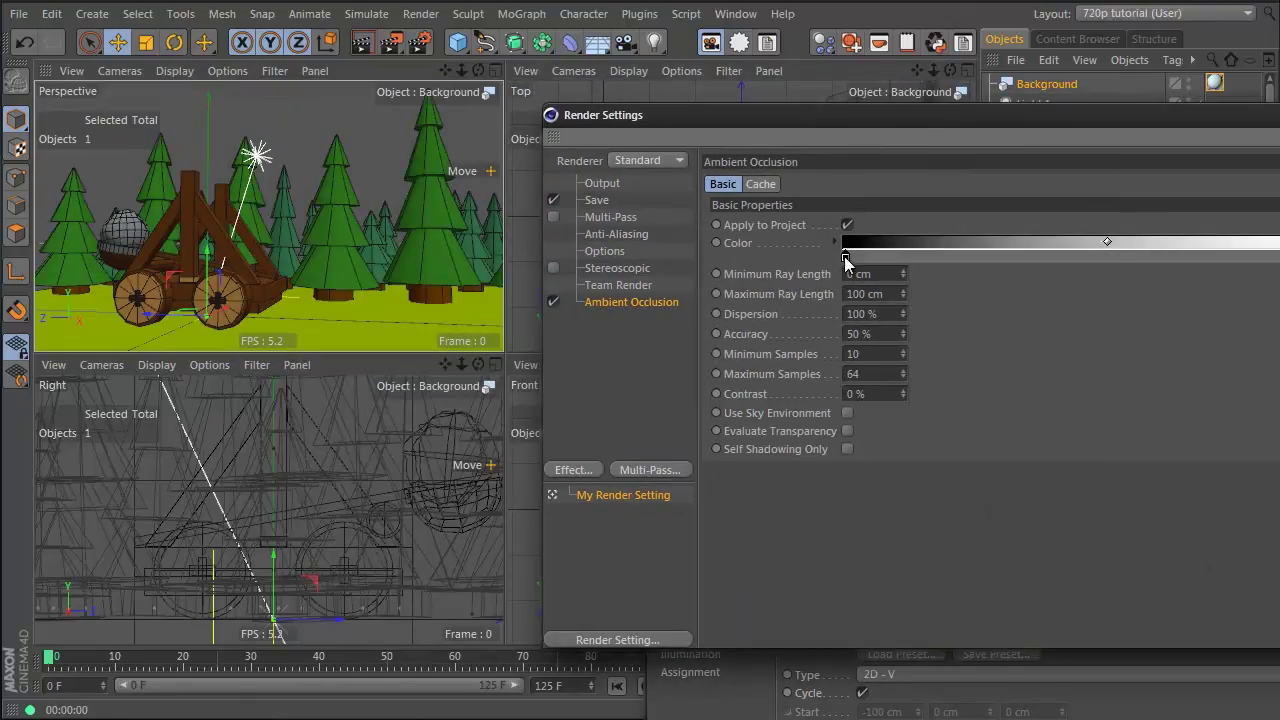
Lighten the black knot of the ambient occlusion gradient to V 51% and render the perspective view, closing the sky material's editor
click(833, 241)
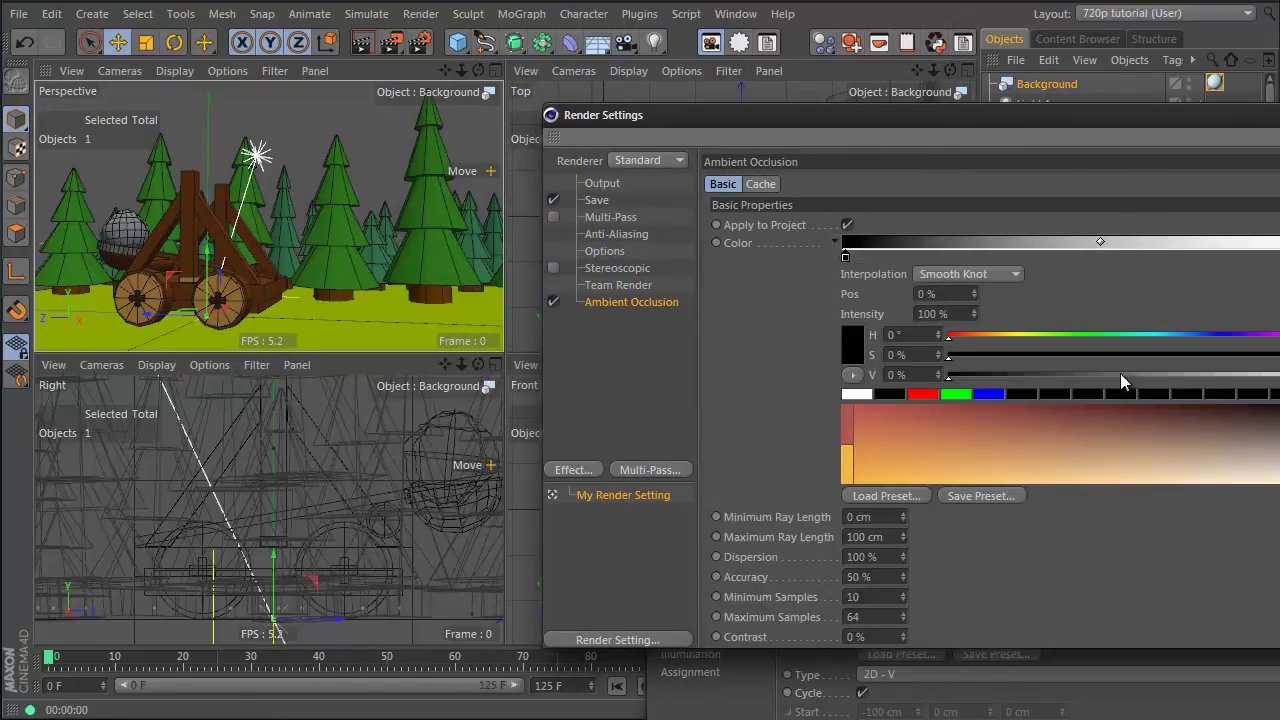
drag(1121, 375, 1157, 373)
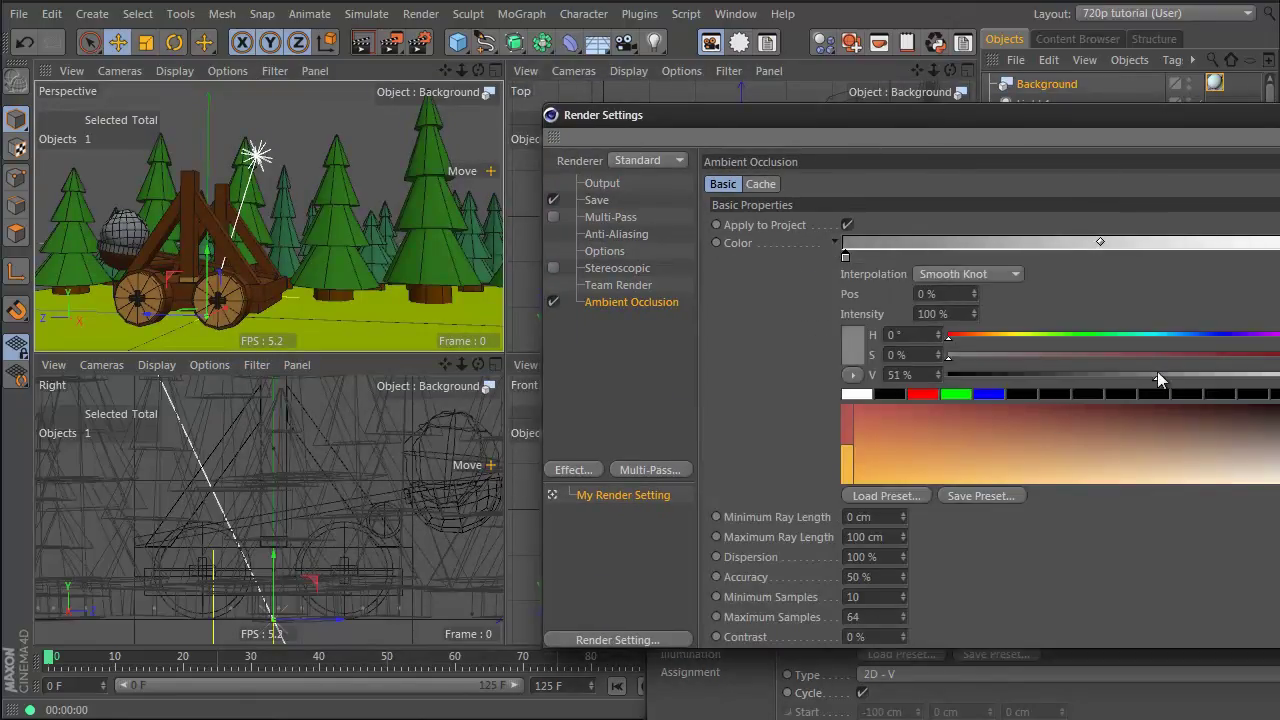
click(361, 44)
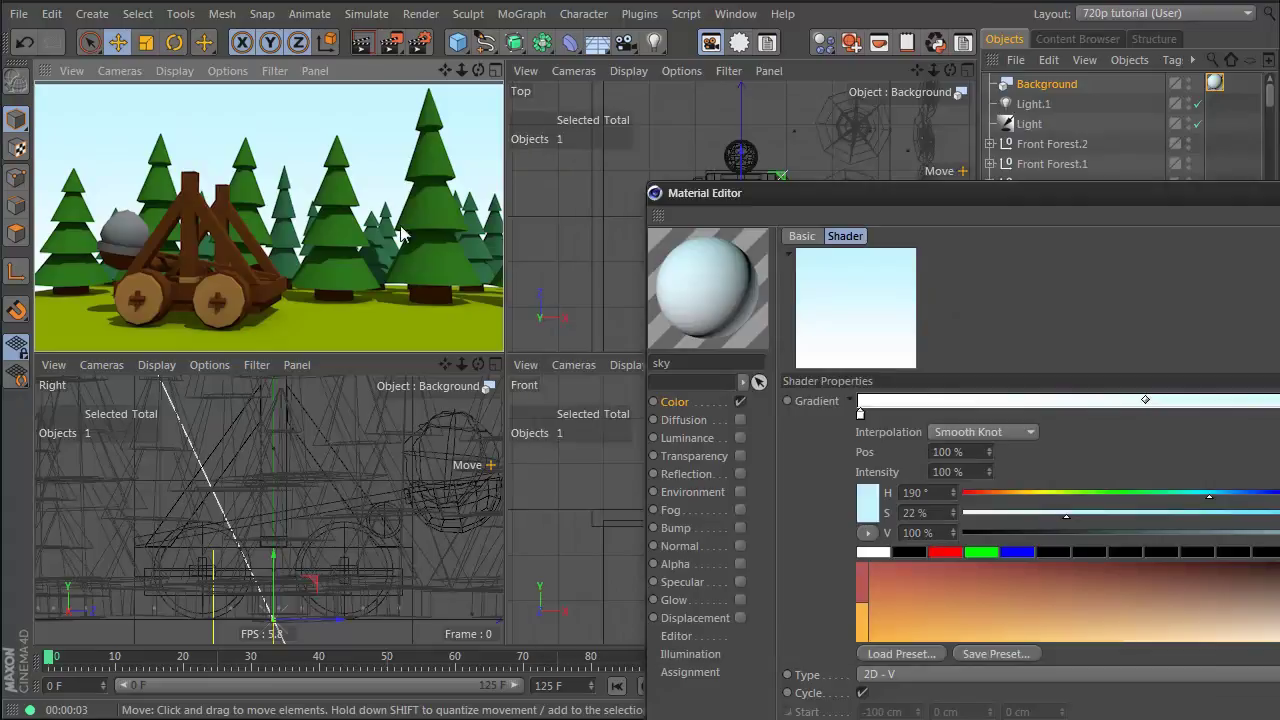
drag(995, 181, 510, 334)
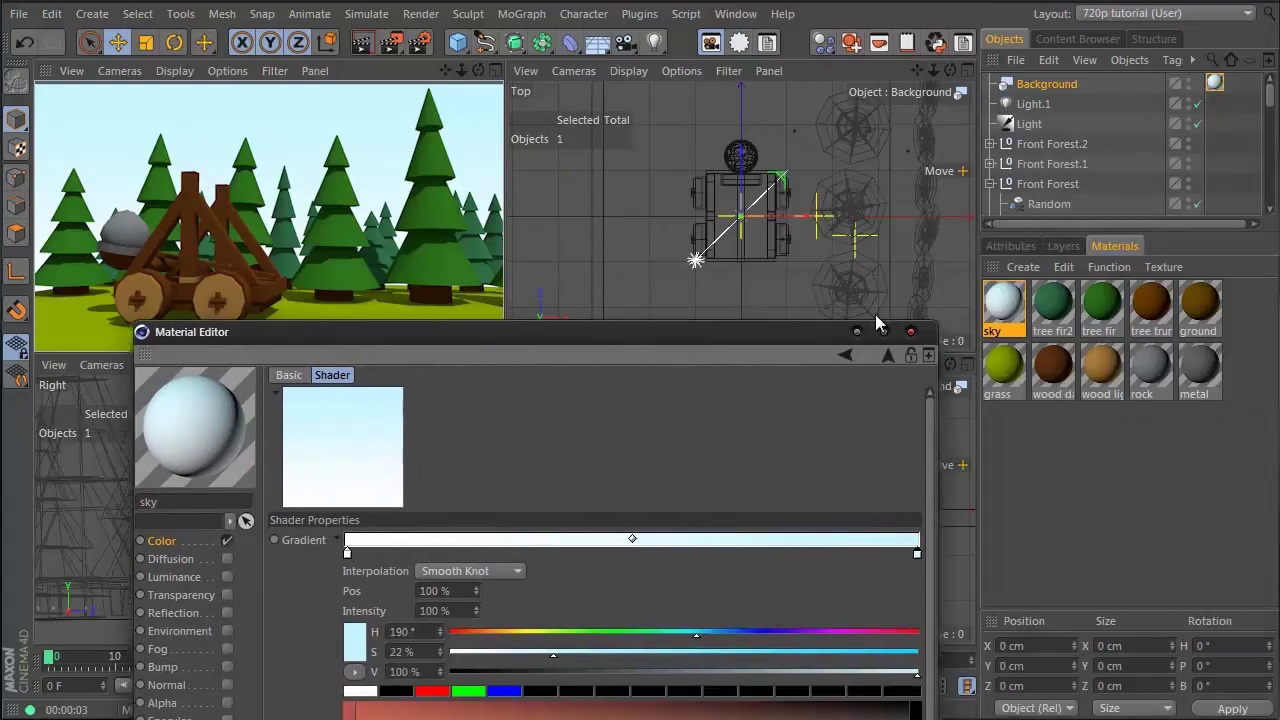
click(919, 335)
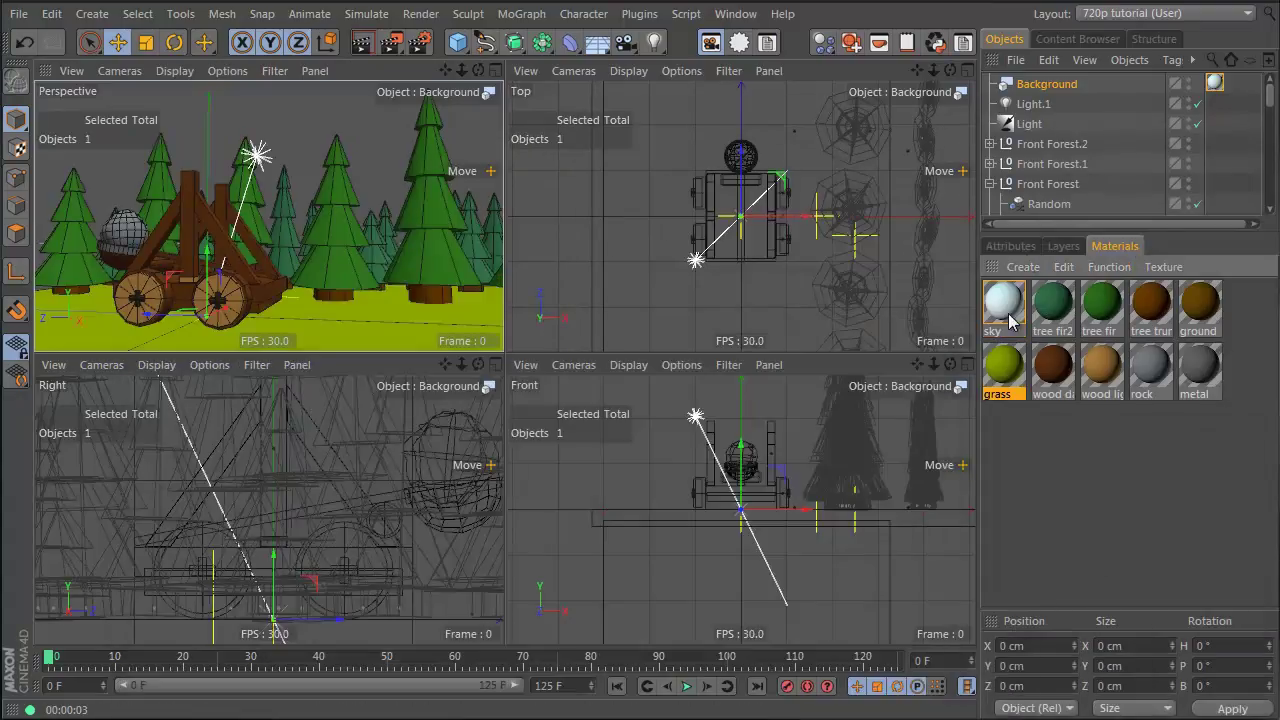
click(1012, 246)
scroll(1163, 361, down, 2)
scroll(1175, 388, up, 2)
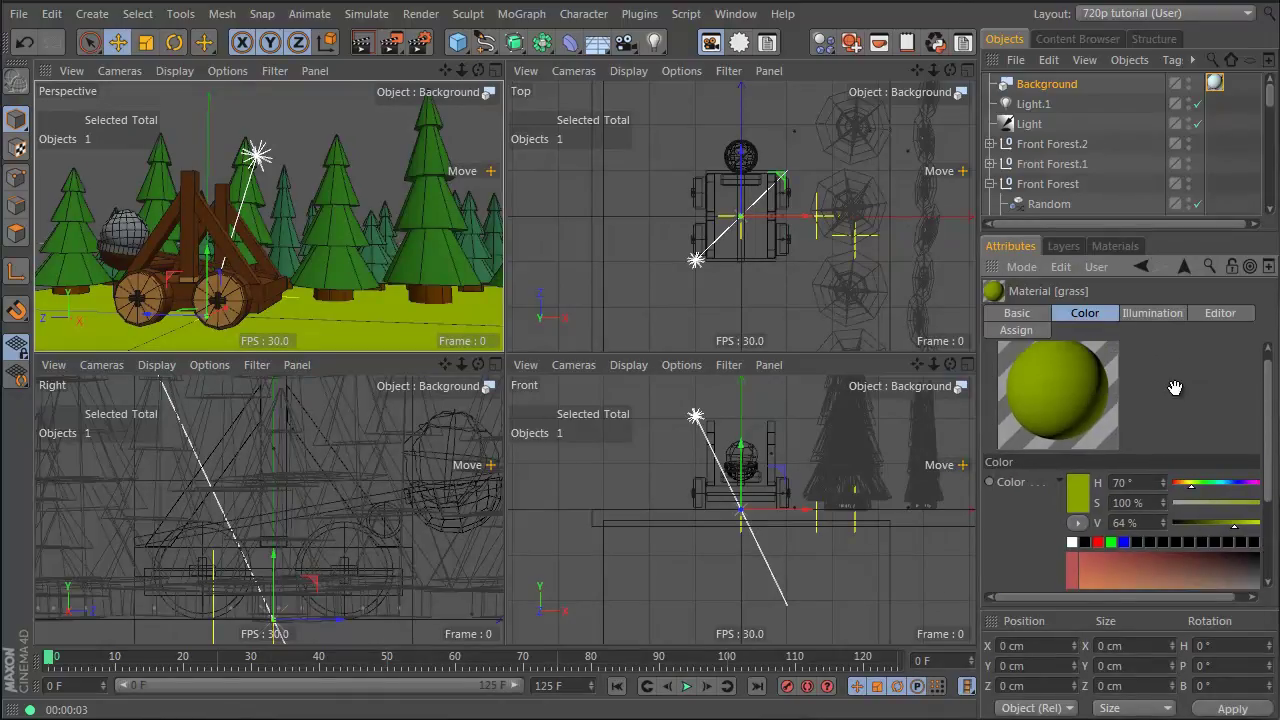
click(1184, 267)
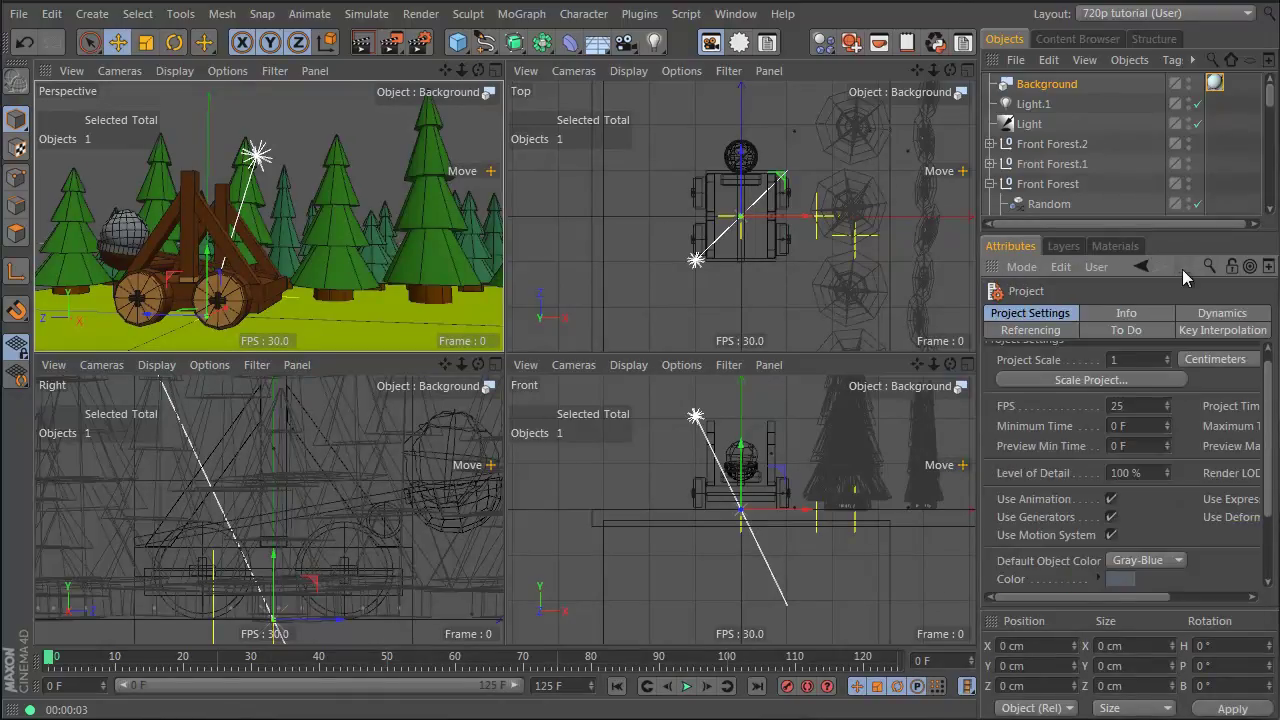
click(1110, 246)
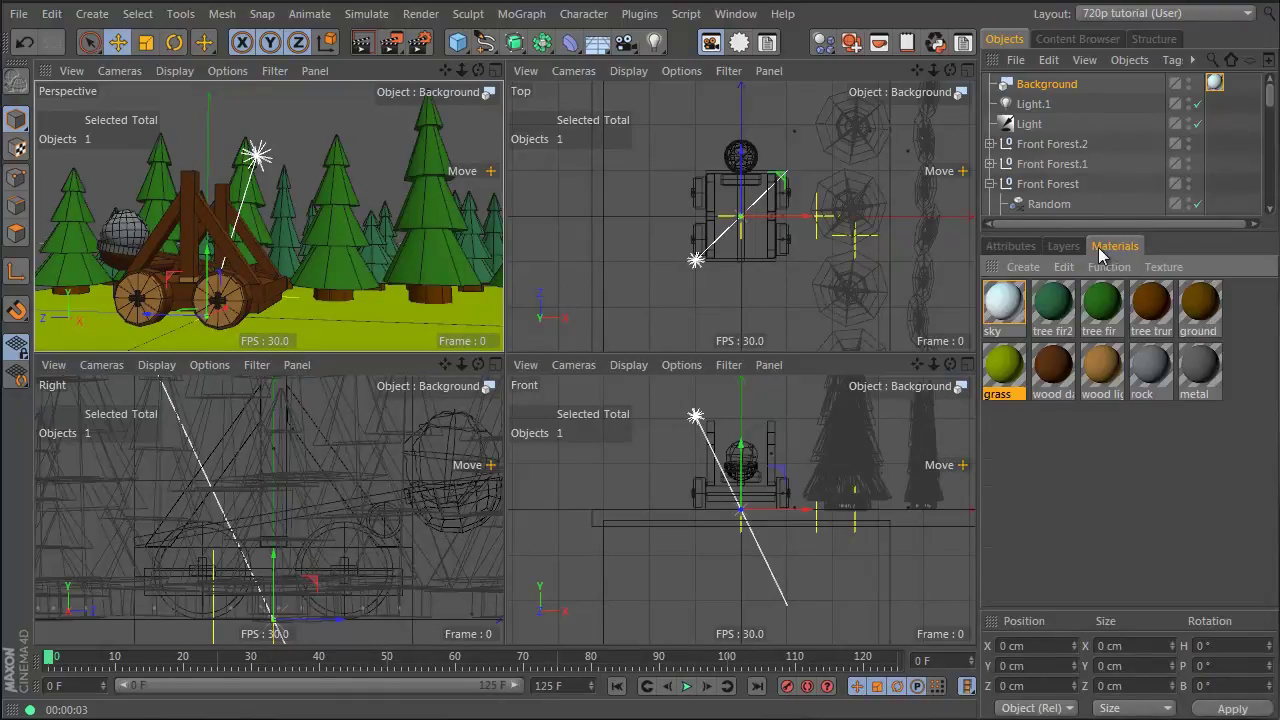
Set the tree fir material's color to H 124° and S 62%, and render the perspective view
click(1100, 304)
double_click(1103, 303)
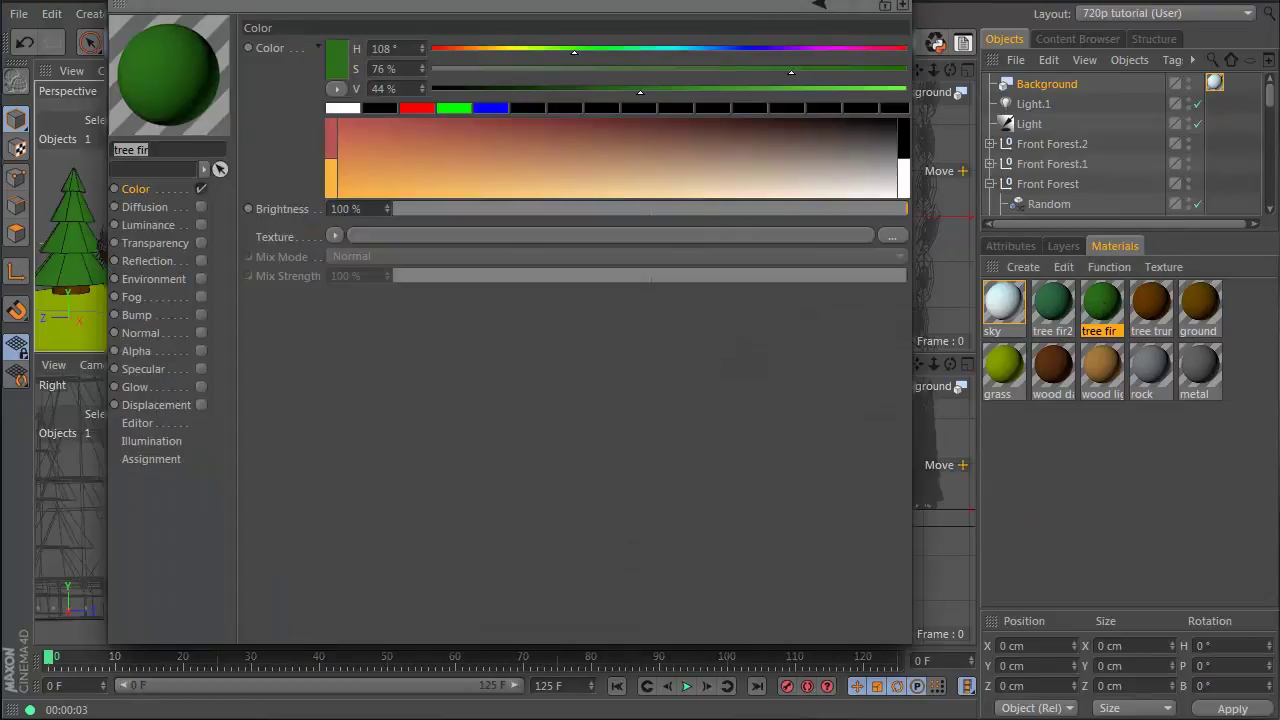
drag(780, 34, 1118, 53)
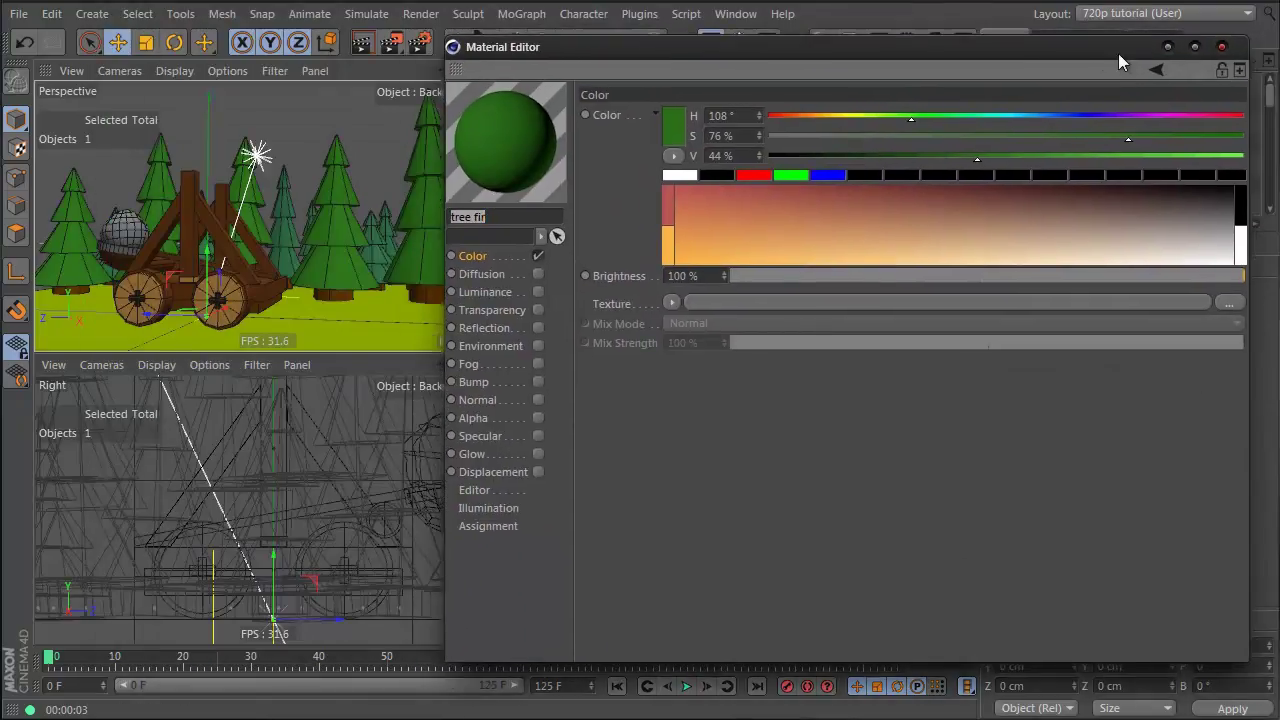
drag(1249, 166, 1156, 166)
drag(997, 48, 1090, 53)
drag(1139, 141, 1097, 142)
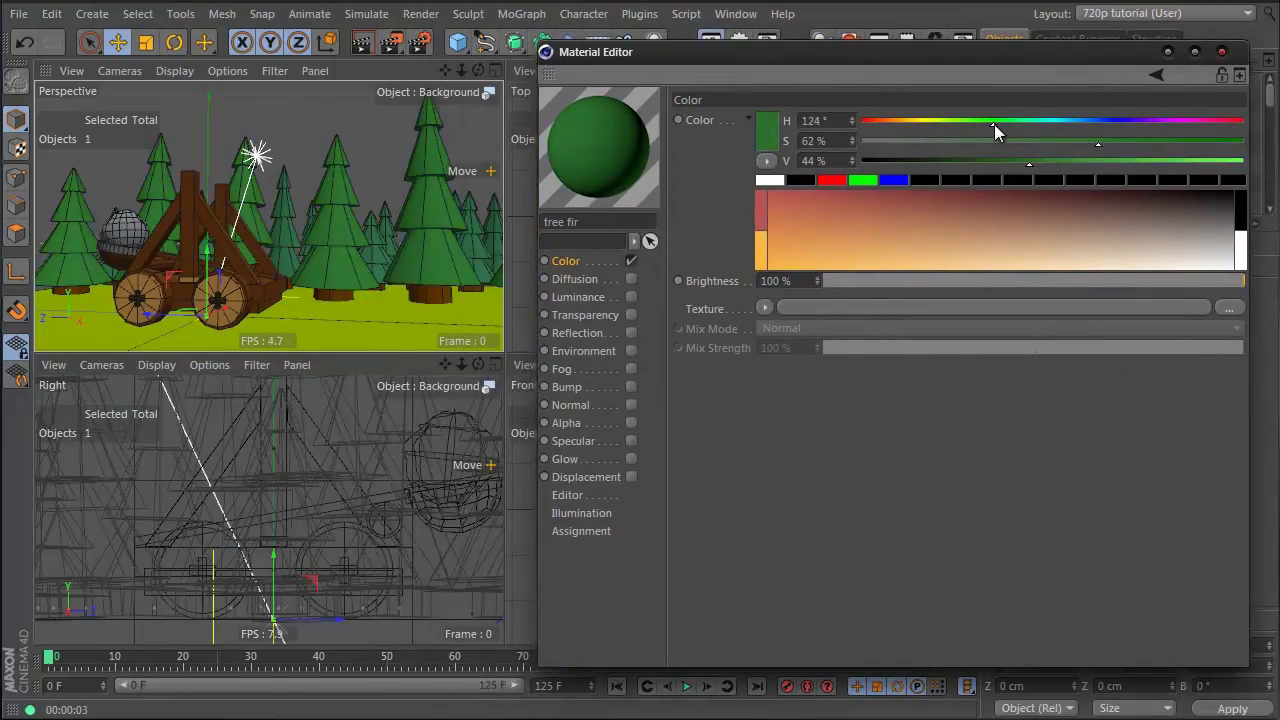
click(366, 45)
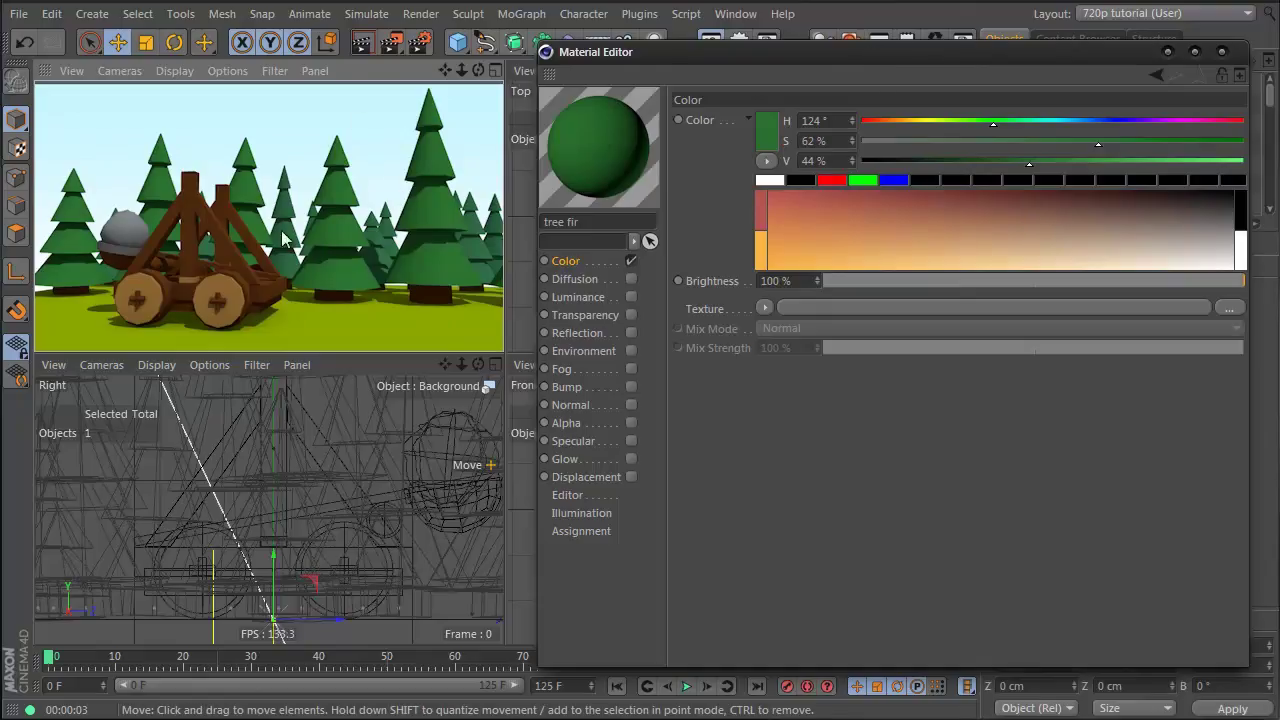
click(337, 227)
Close the material editor, enlarge the object list and expand the three Front Forest groups
drag(964, 46, 898, 299)
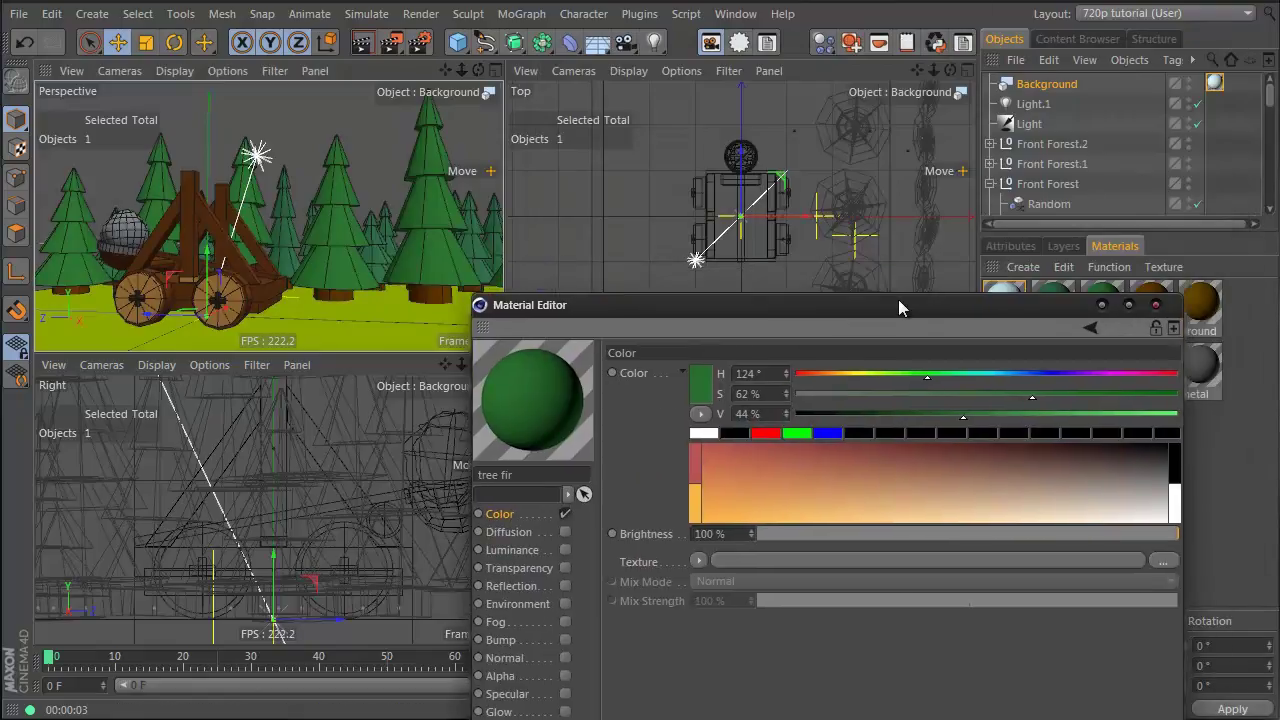
click(990, 184)
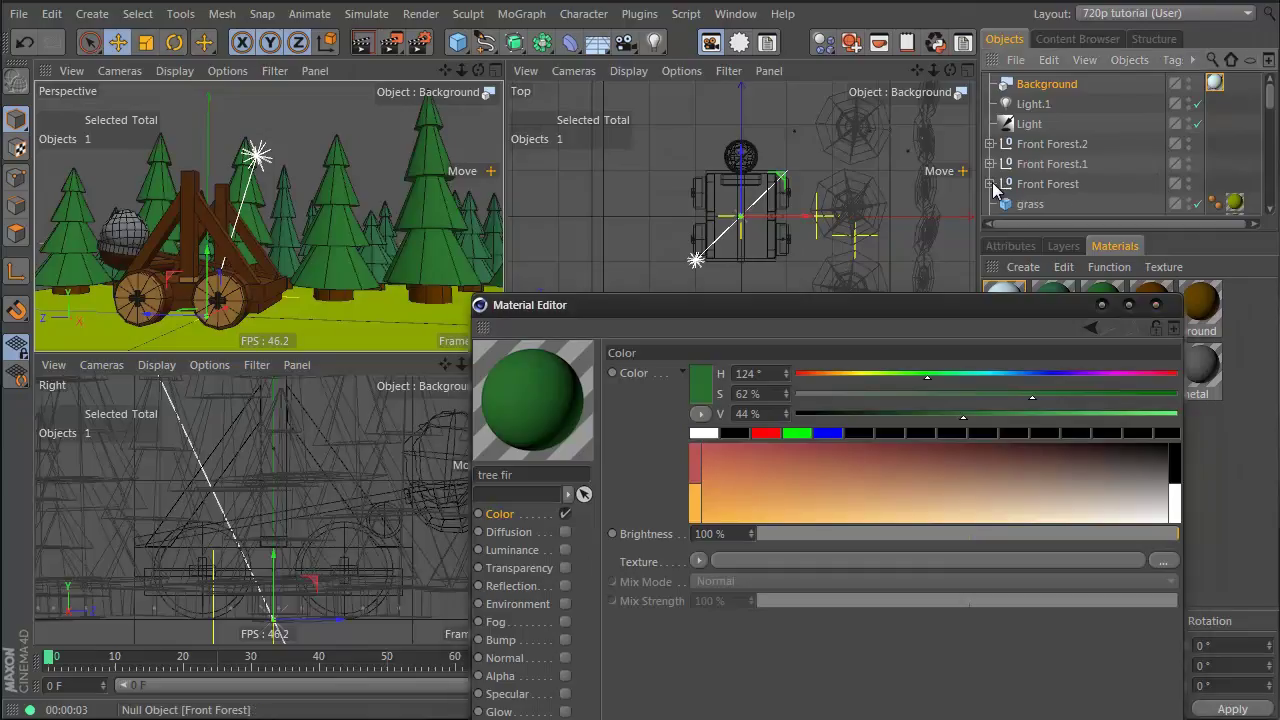
click(1156, 304)
drag(1190, 236, 1190, 370)
click(990, 184)
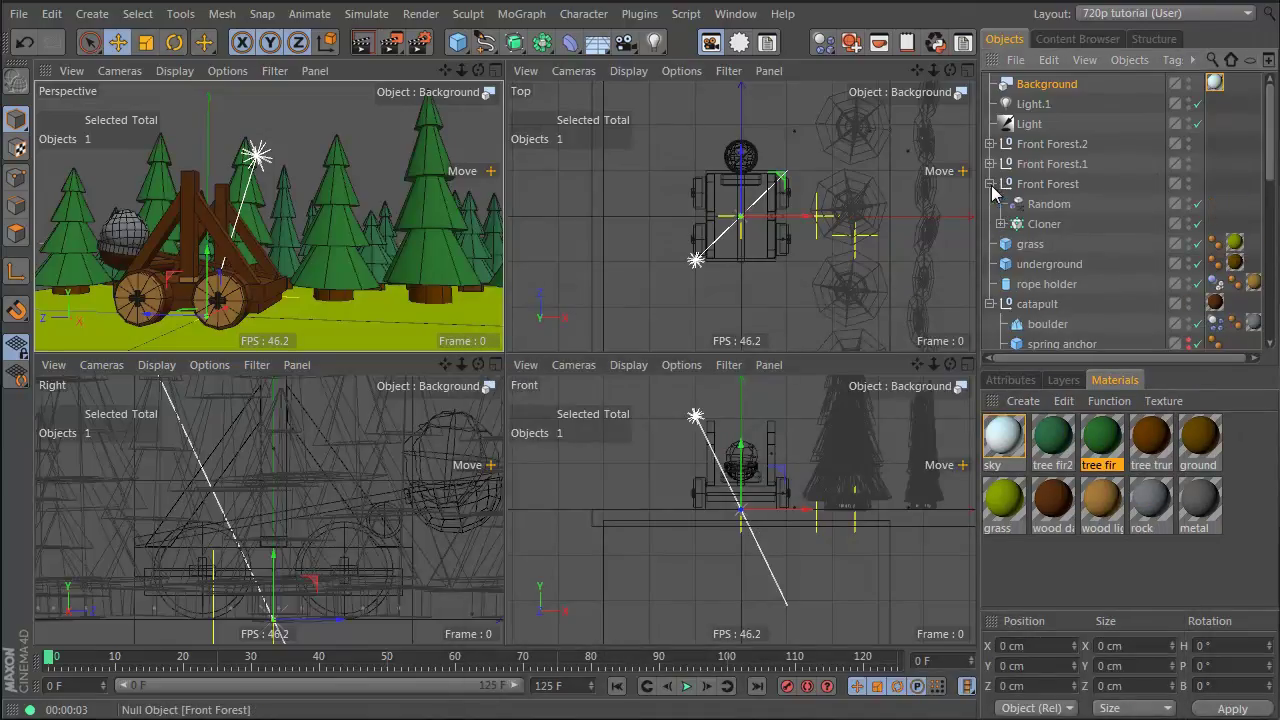
click(990, 164)
click(990, 144)
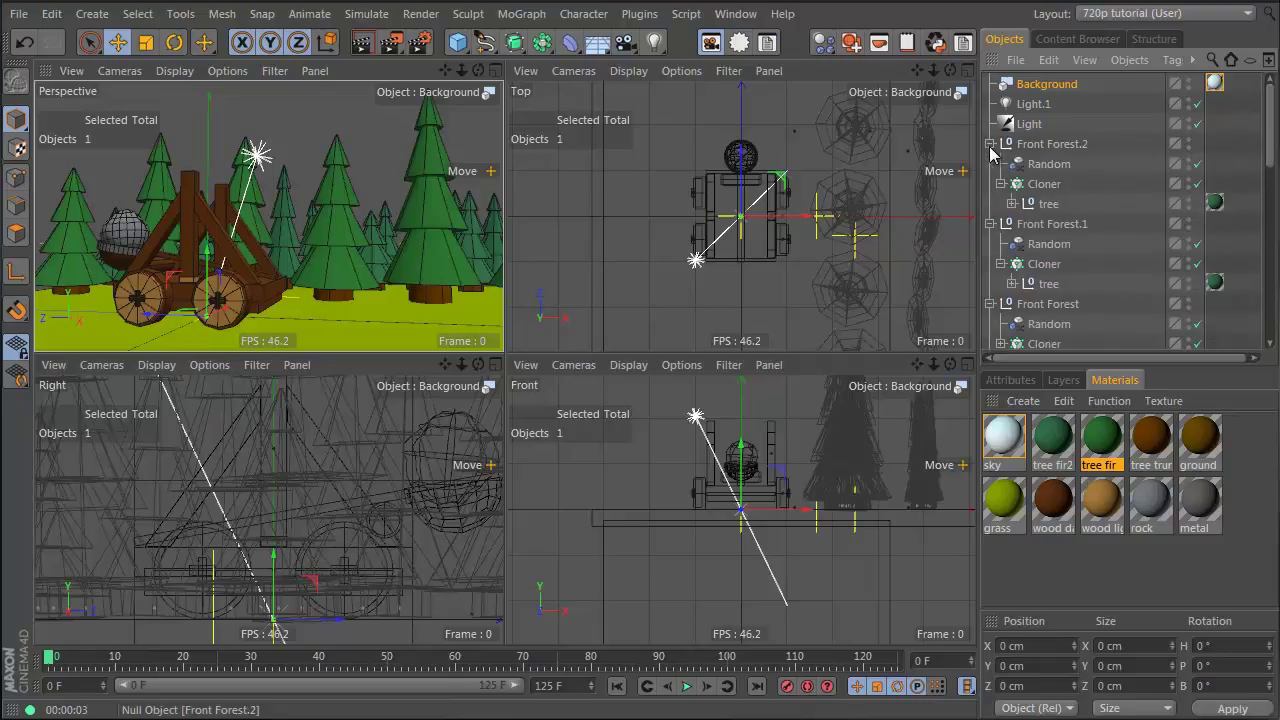
Expand the tree objects inside the three forest cloners down to their cylinders and trunks
click(1012, 204)
scroll(1020, 235, down, 3)
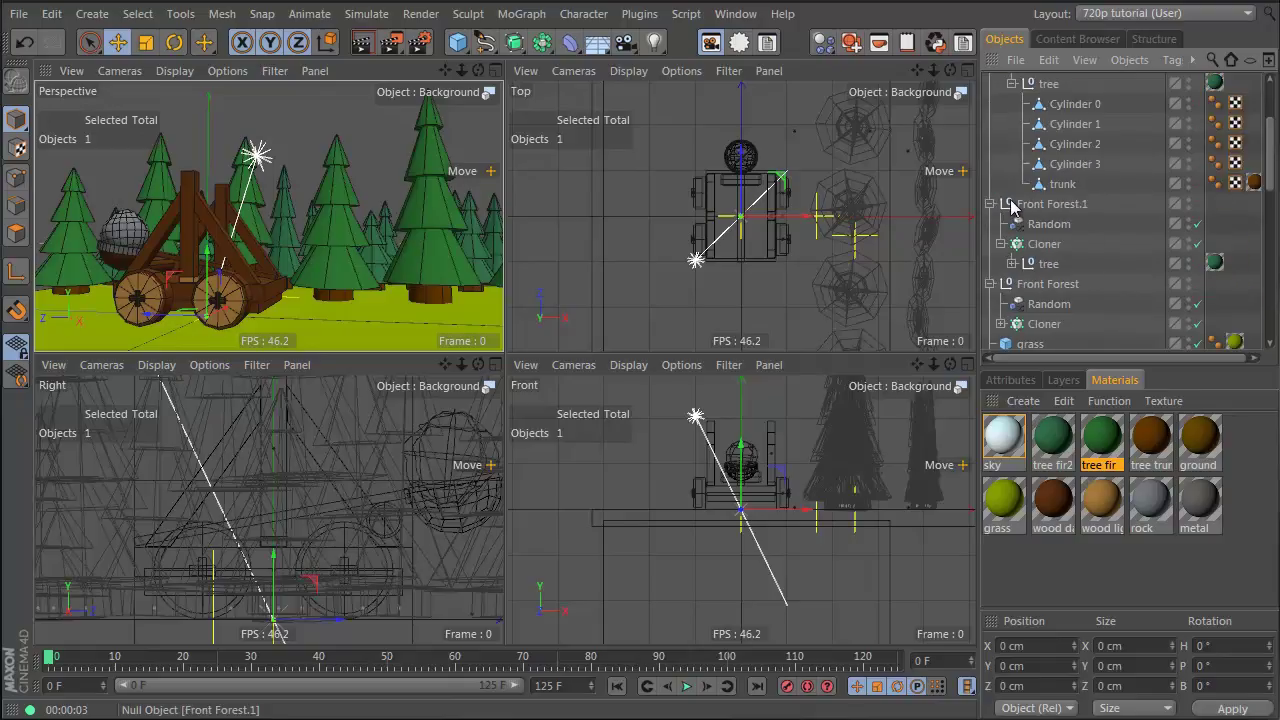
click(1012, 264)
scroll(1014, 271, down, 3)
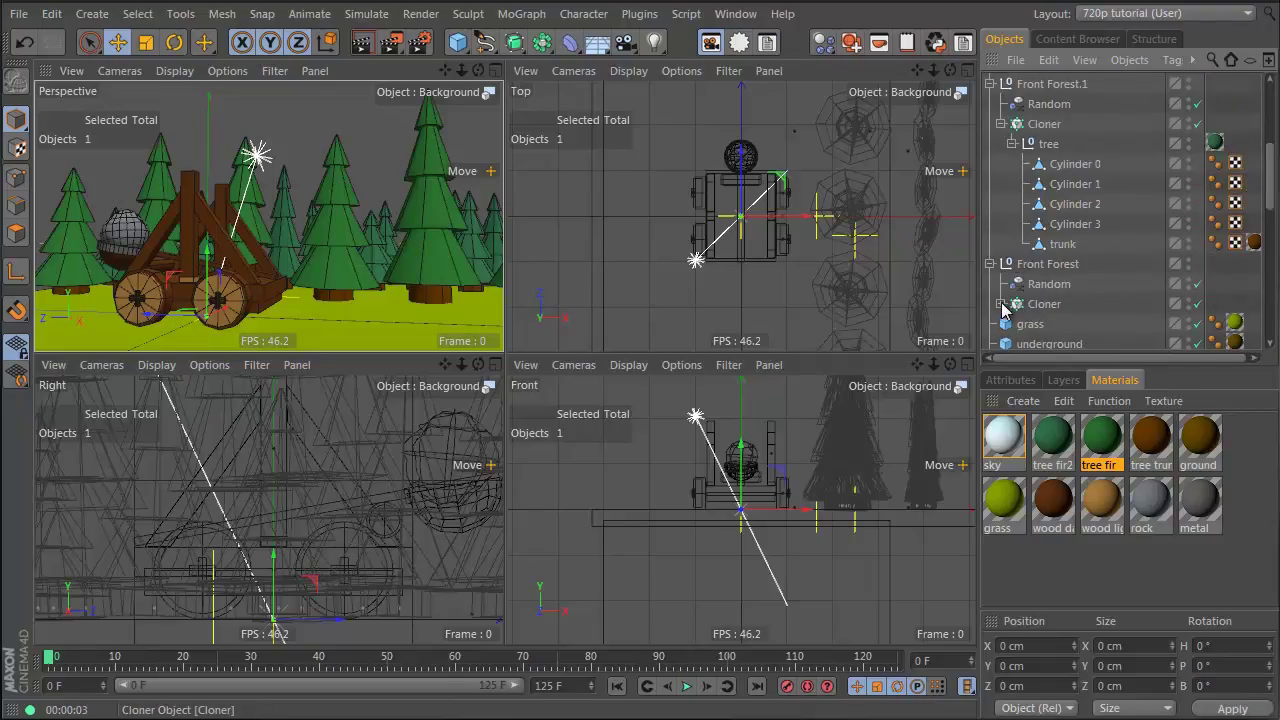
click(1001, 304)
scroll(1010, 290, down, 3)
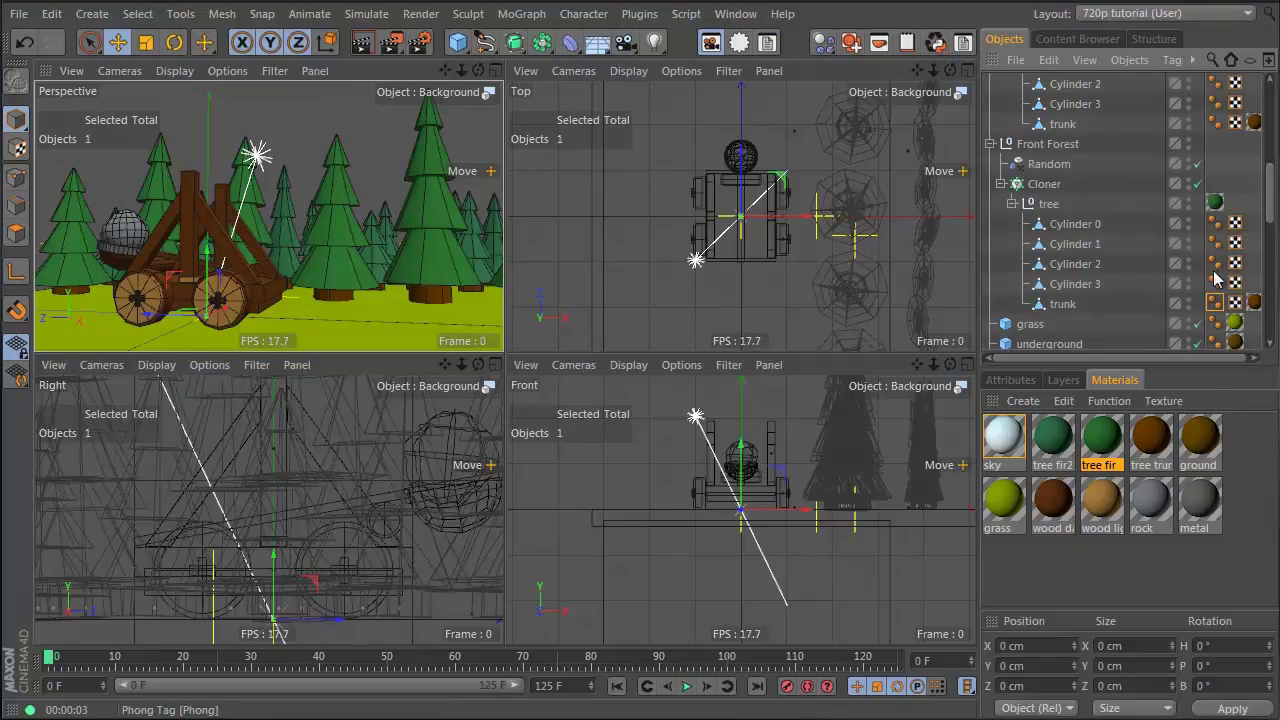
Delete the Phong tags from the tree cylinders and trunks in Front Forest and Front Forest.1
click(1214, 222)
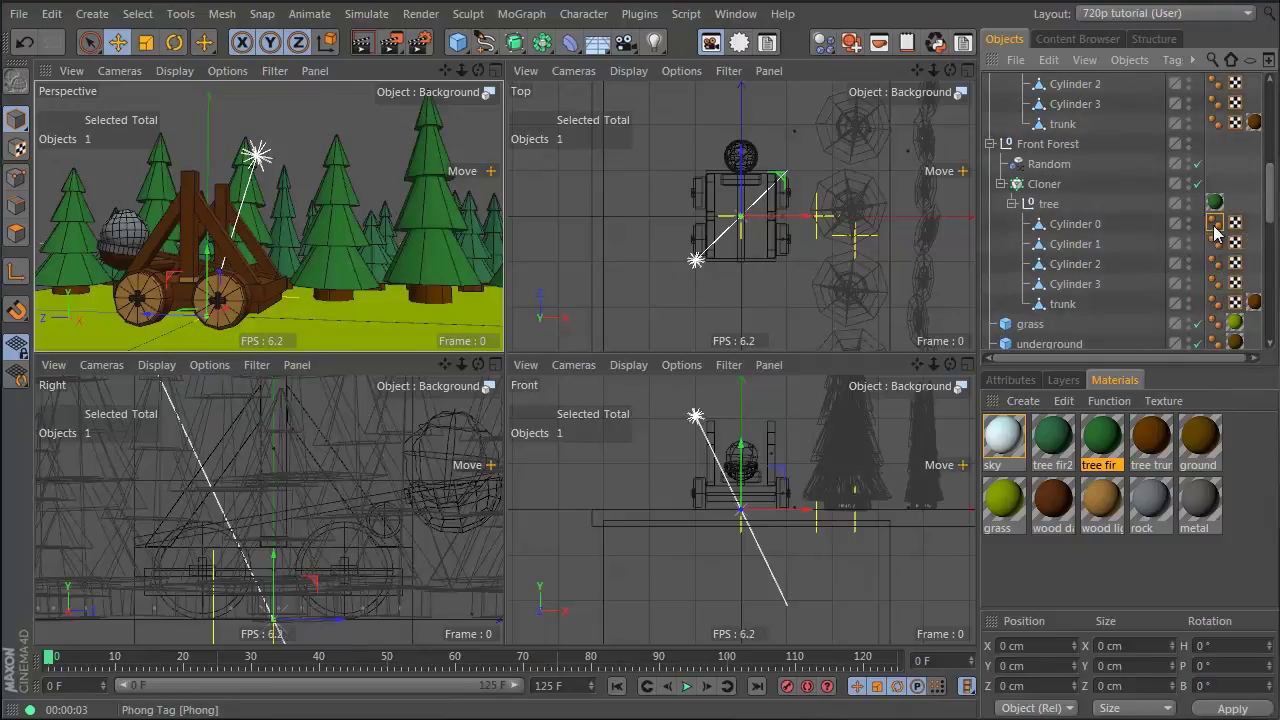
shift+click(1214, 305)
key(Delete)
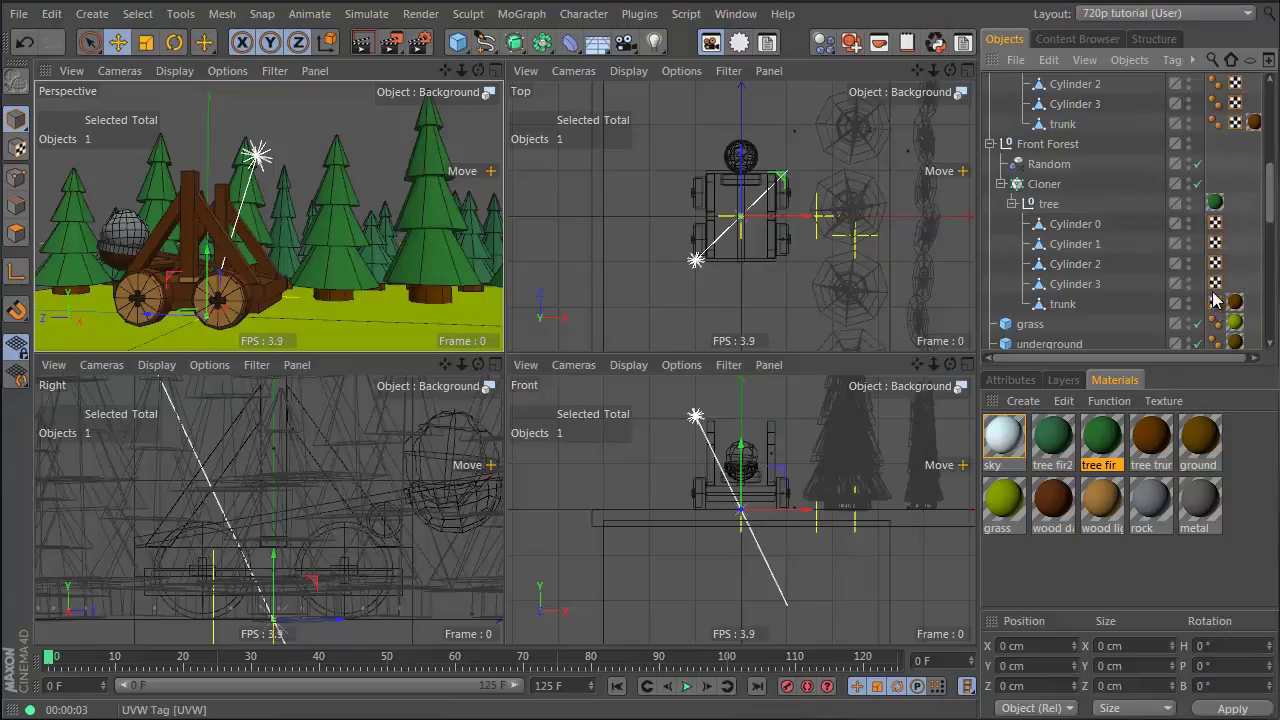
scroll(1216, 298, up, 3)
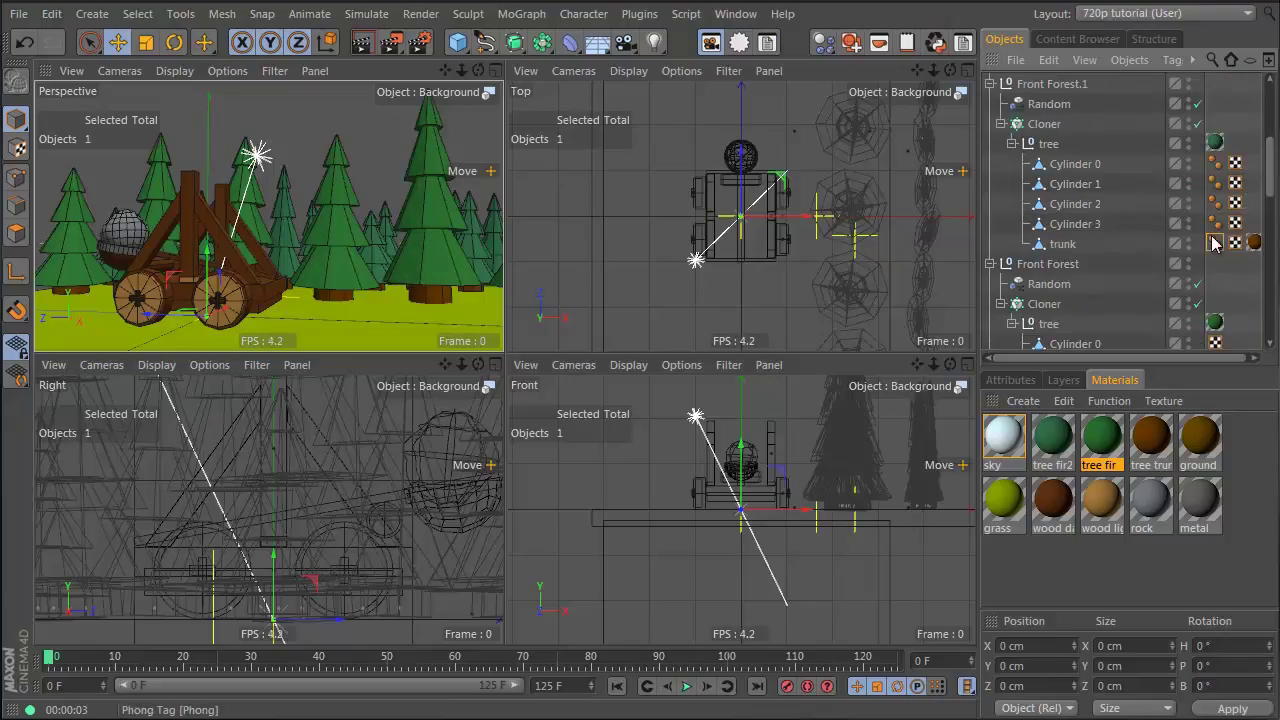
shift+click(1219, 162)
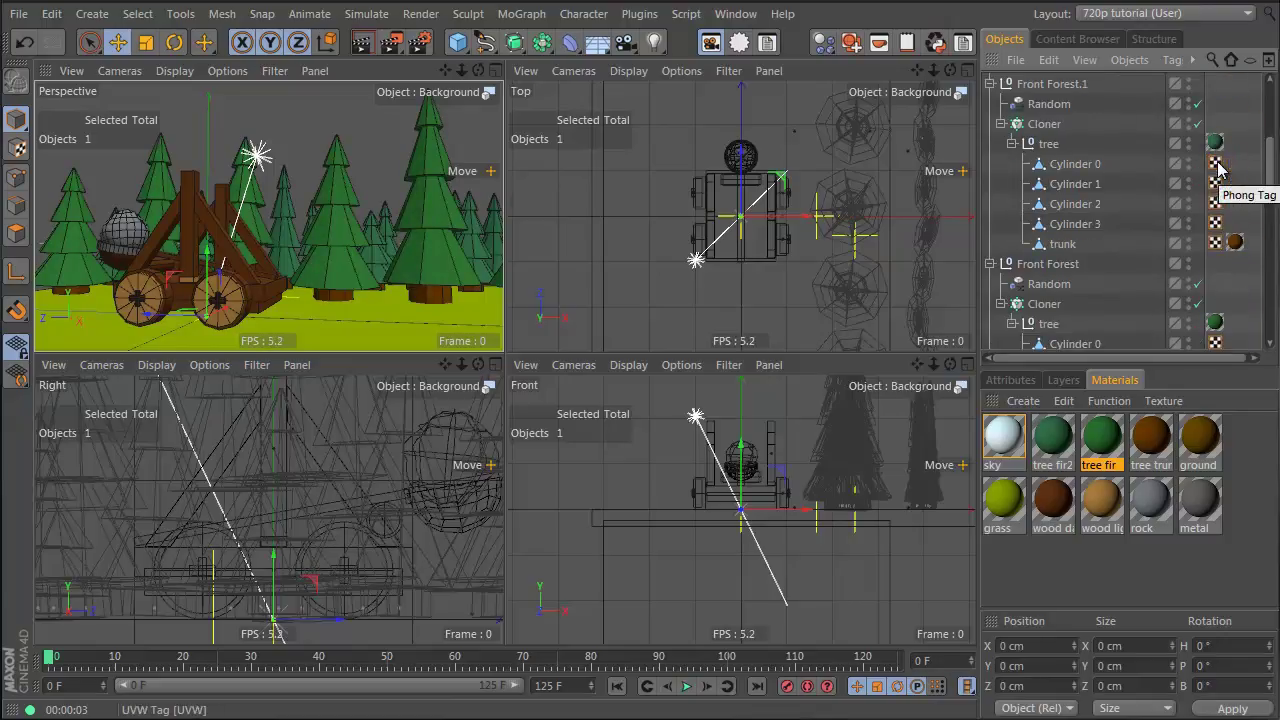
Delete the Phong tags from the tree cylinders and trunk in Front Forest.2 and render the perspective view
scroll(1100, 140, up, 6)
scroll(1060, 162, down, 10)
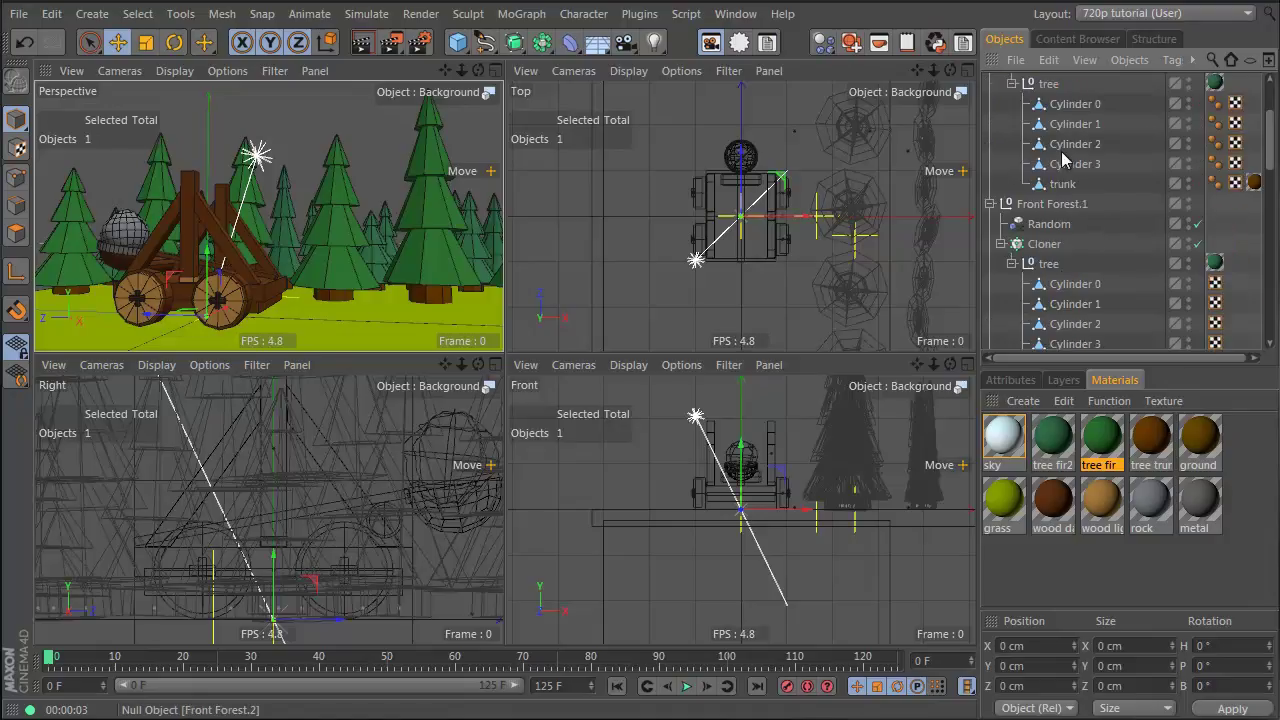
scroll(1062, 160, up, 10)
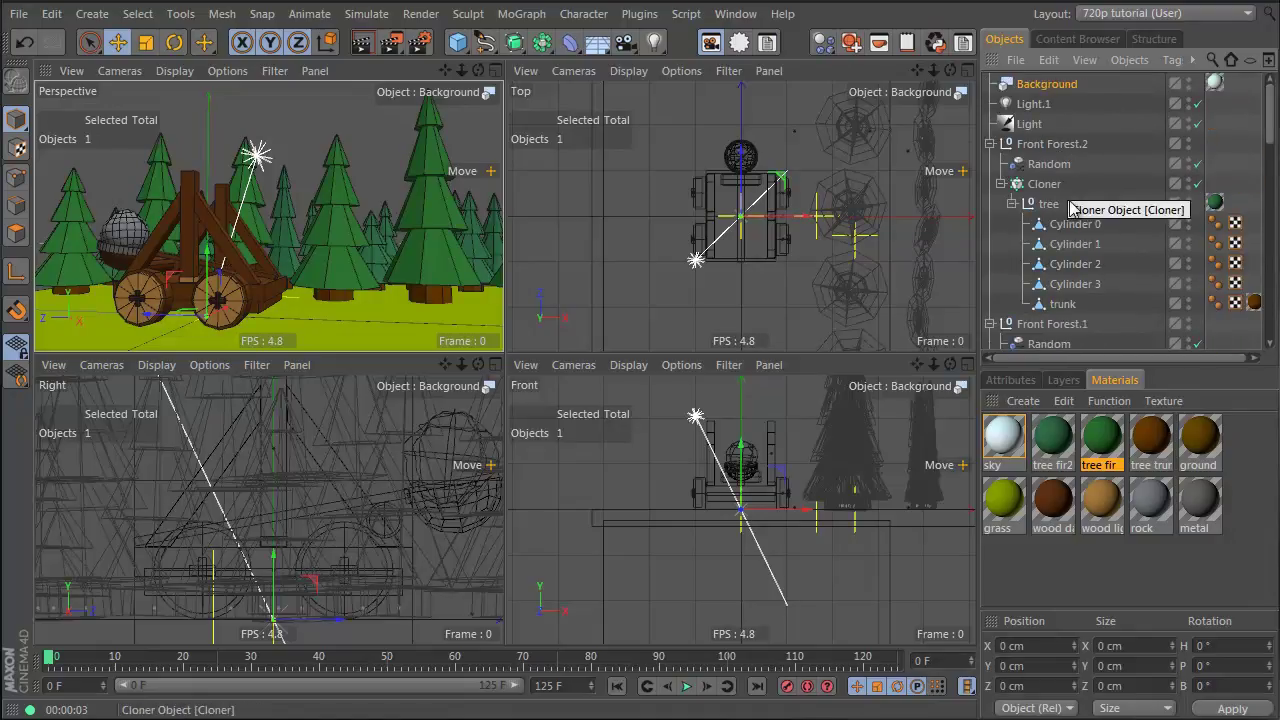
click(1220, 226)
shift+click(1220, 302)
key(Delete)
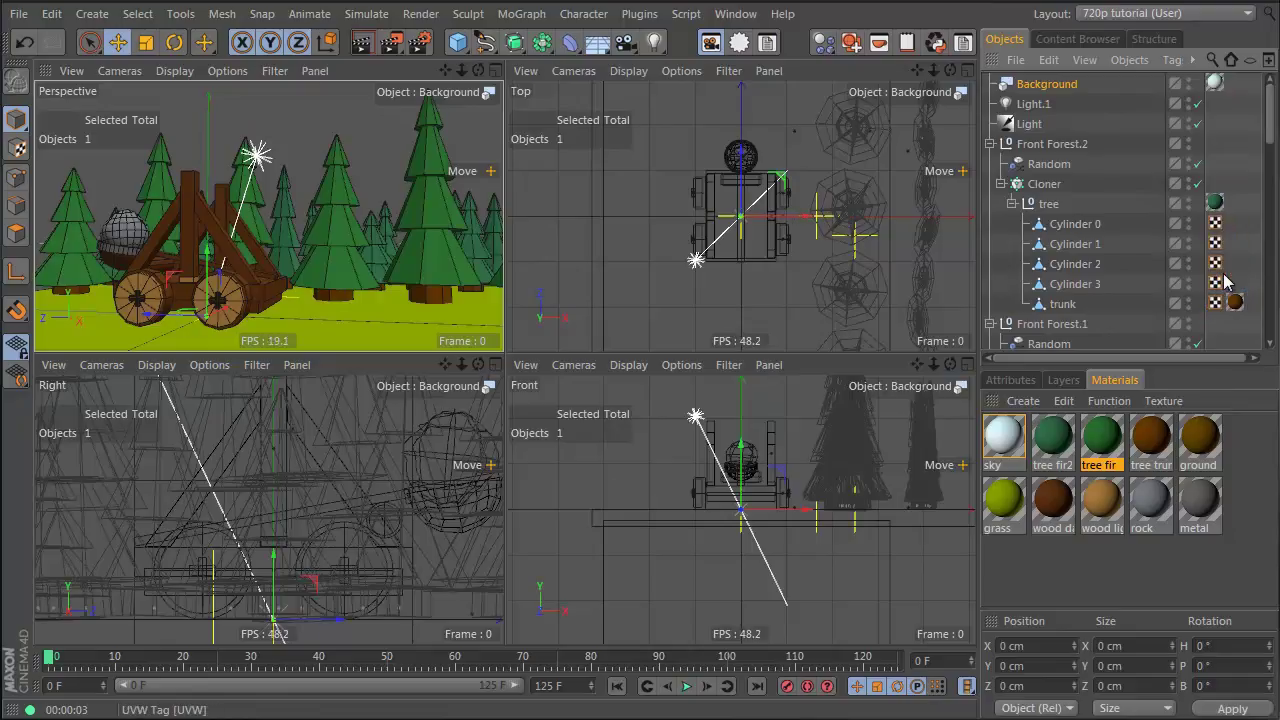
click(1245, 213)
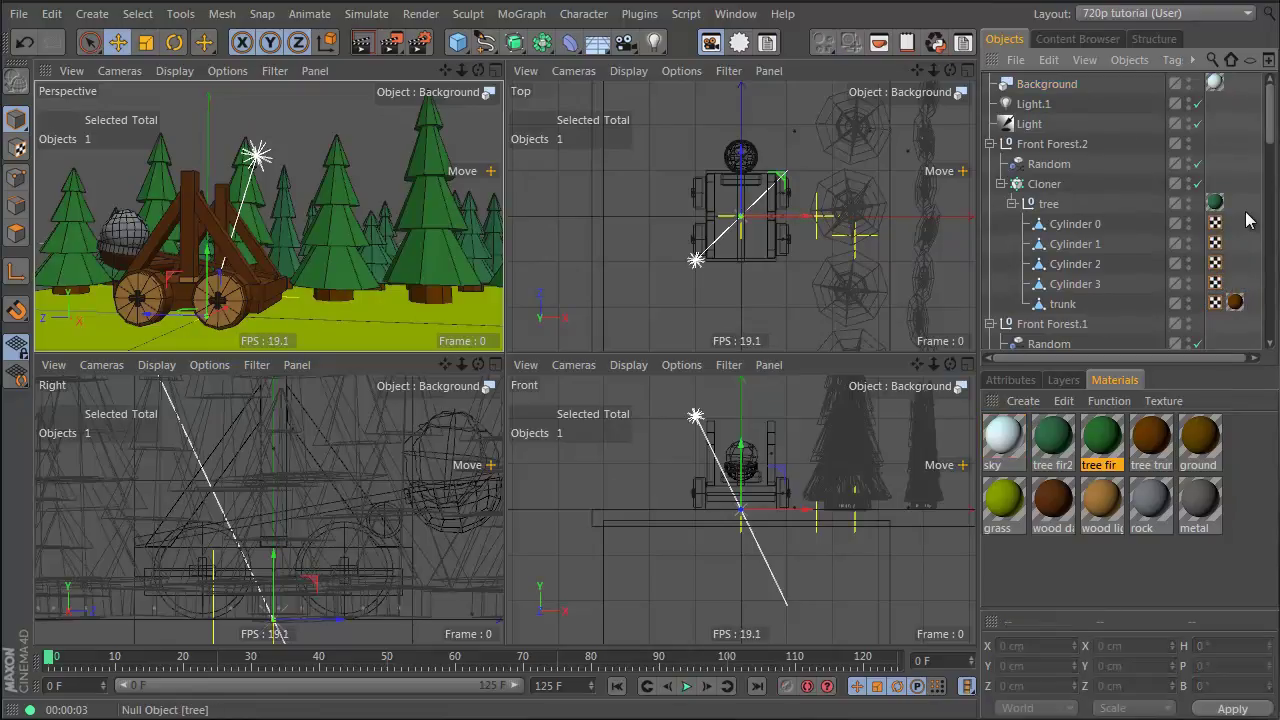
click(363, 46)
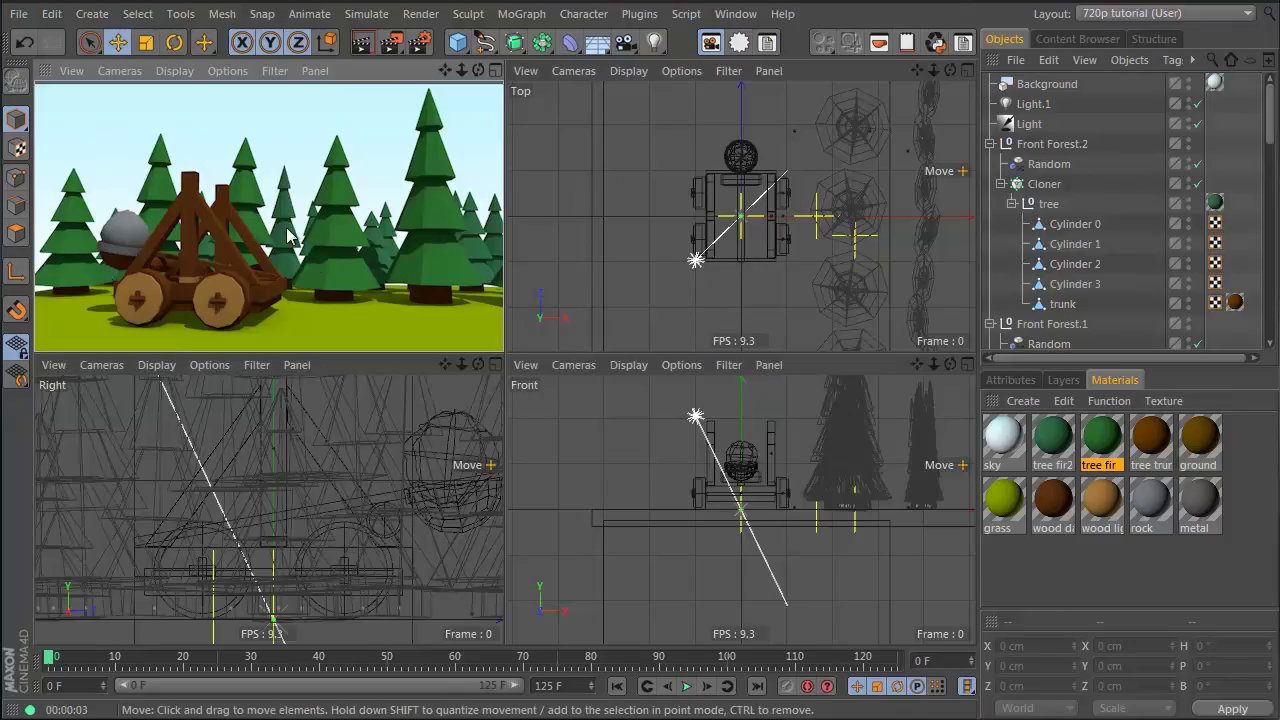
Brighten the tree trunk material's color to V 60%
double_click(1151, 437)
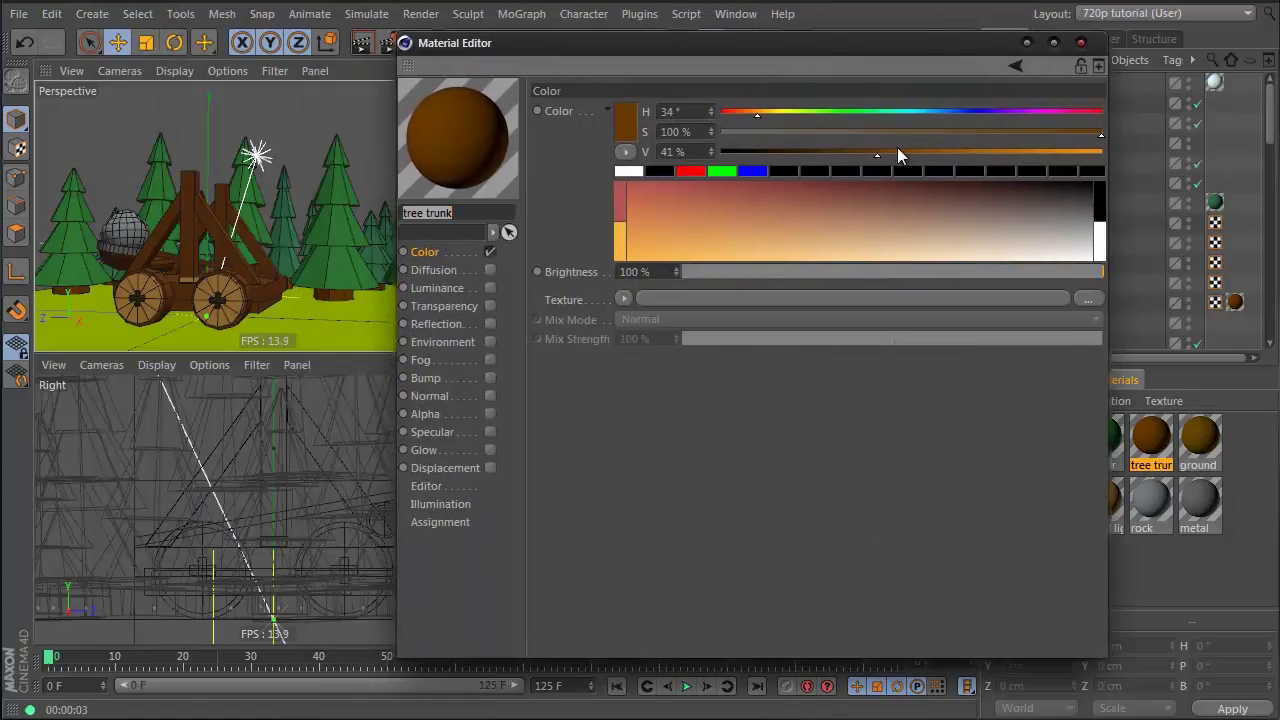
drag(897, 152, 944, 155)
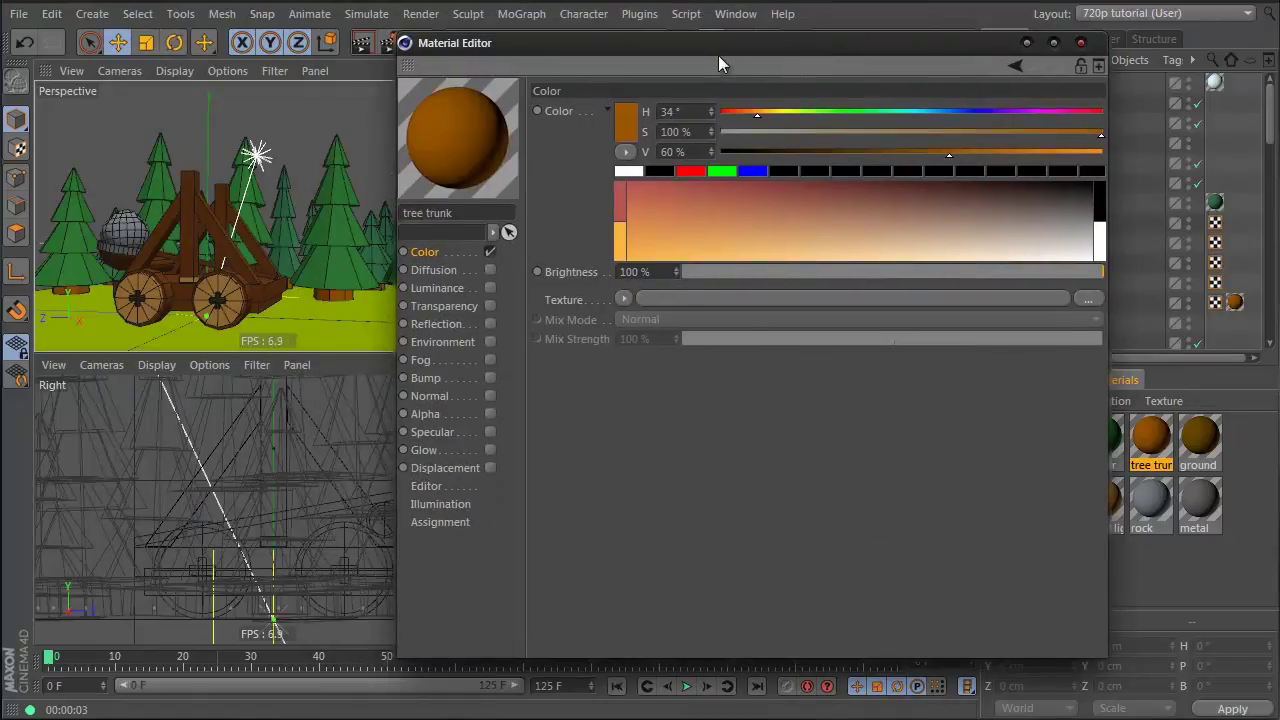
Render the perspective view to check the tree trunk color, and close the trunk's material settings
drag(718, 52, 886, 47)
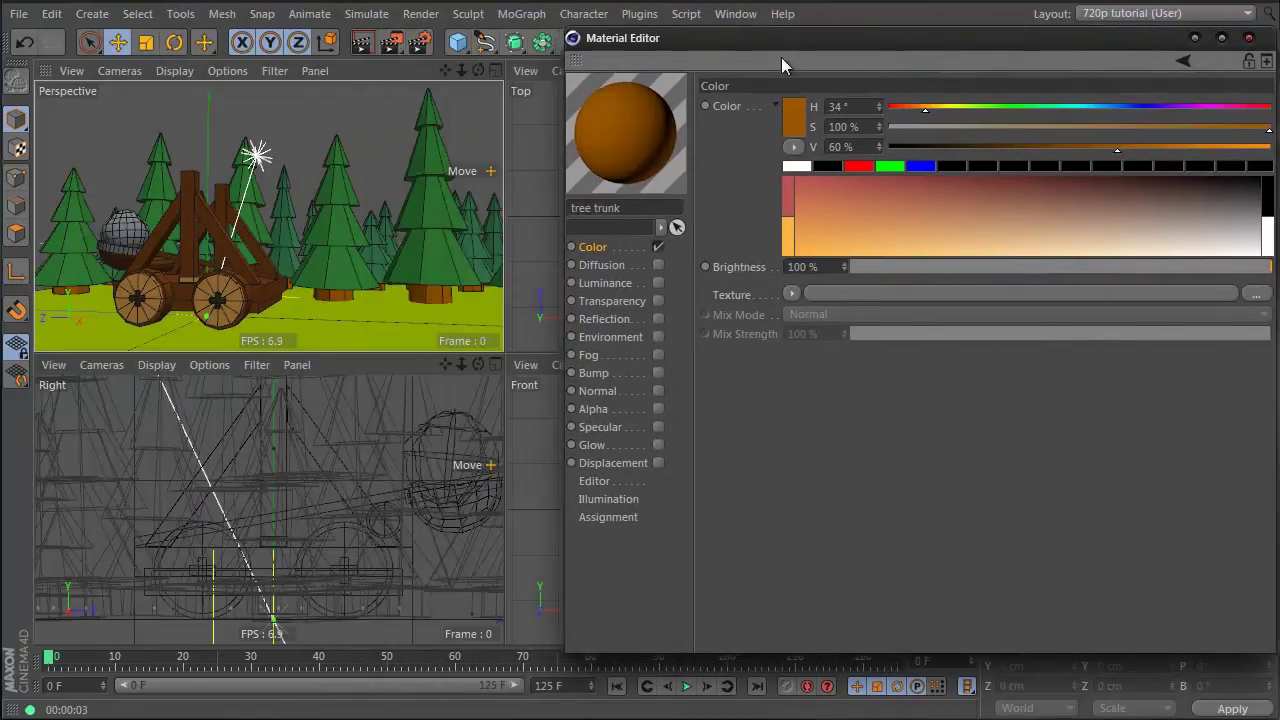
click(361, 44)
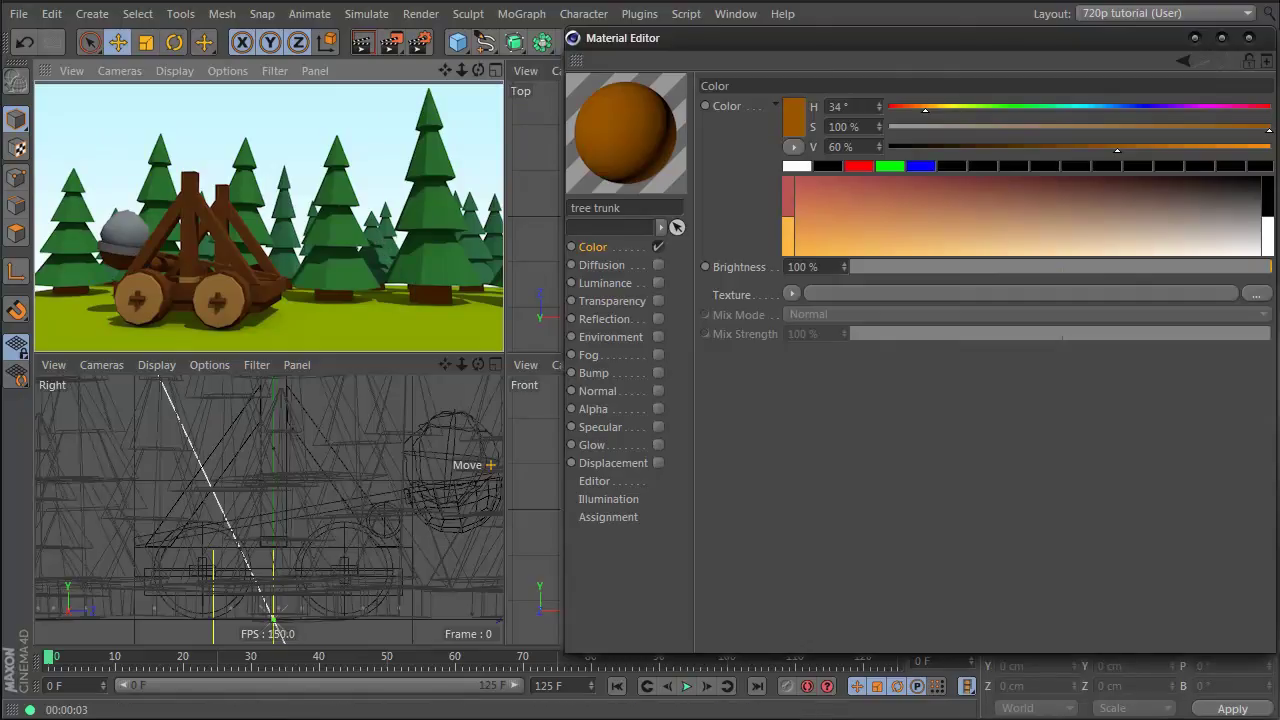
click(1249, 38)
Mute the grass material's color to S 75% and V 61%, and render the perspective view
double_click(1003, 498)
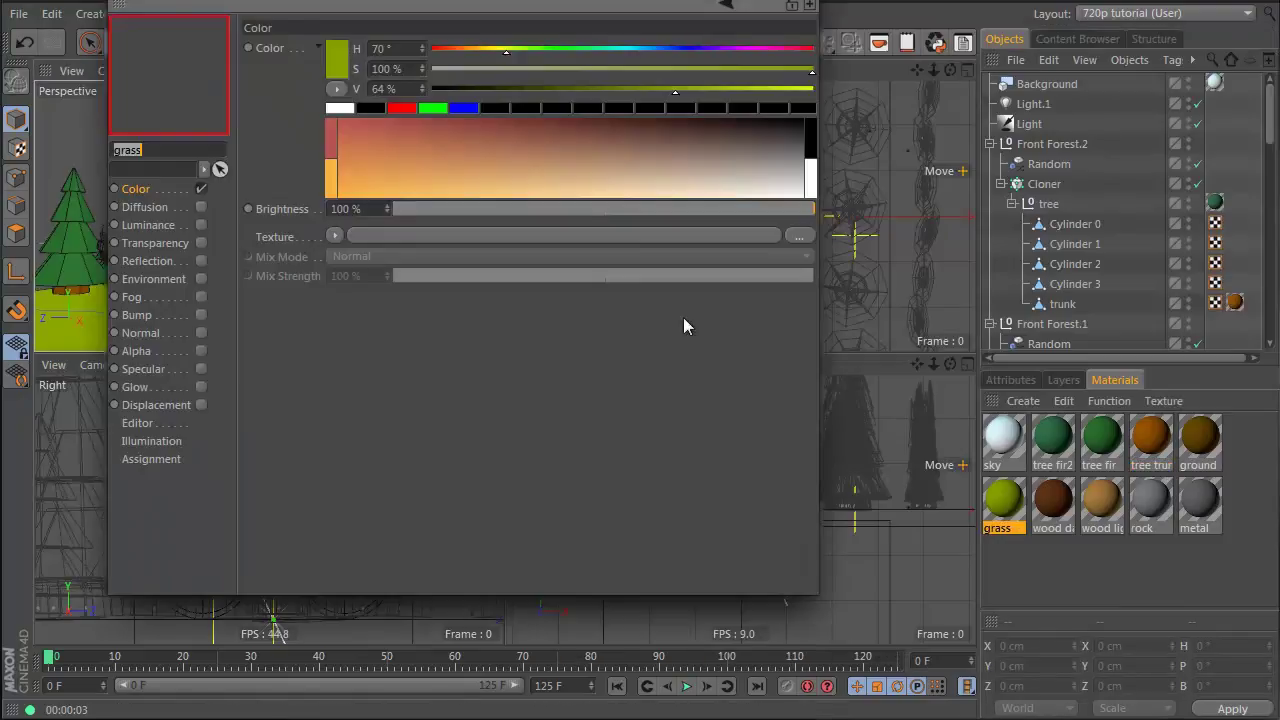
drag(635, 0, 937, 34)
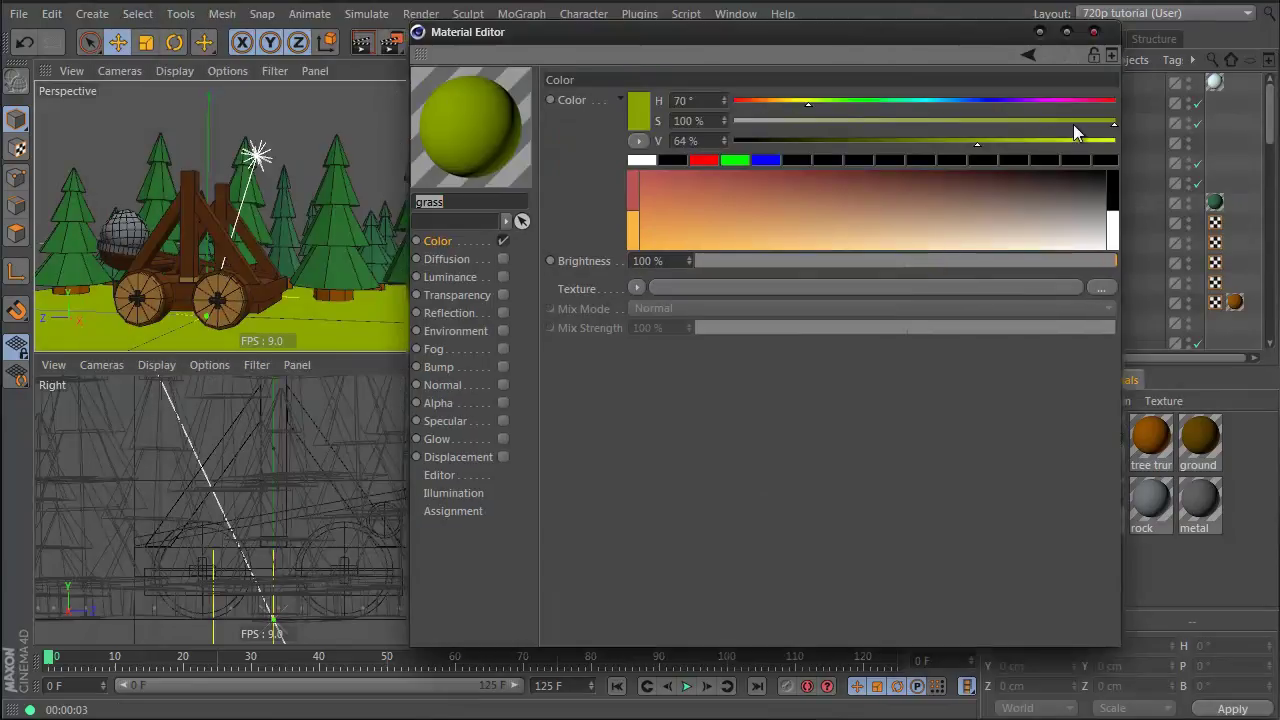
drag(1073, 124, 963, 144)
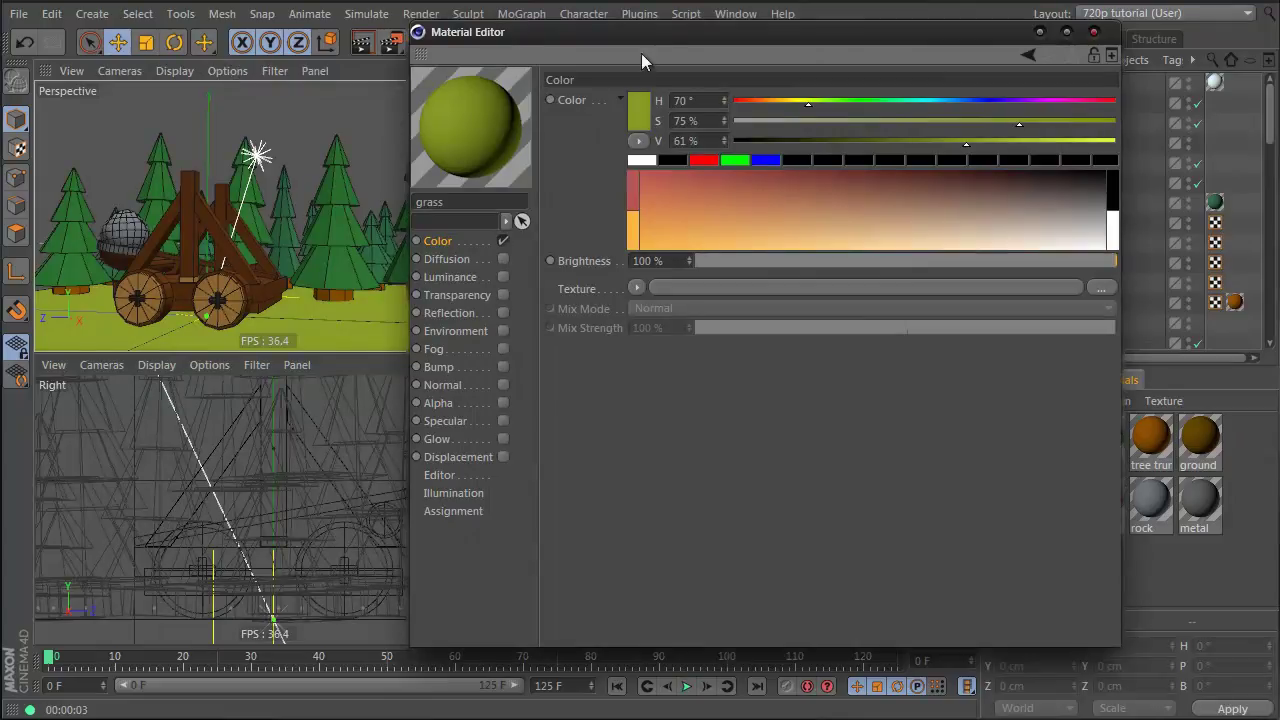
drag(642, 55, 871, 67)
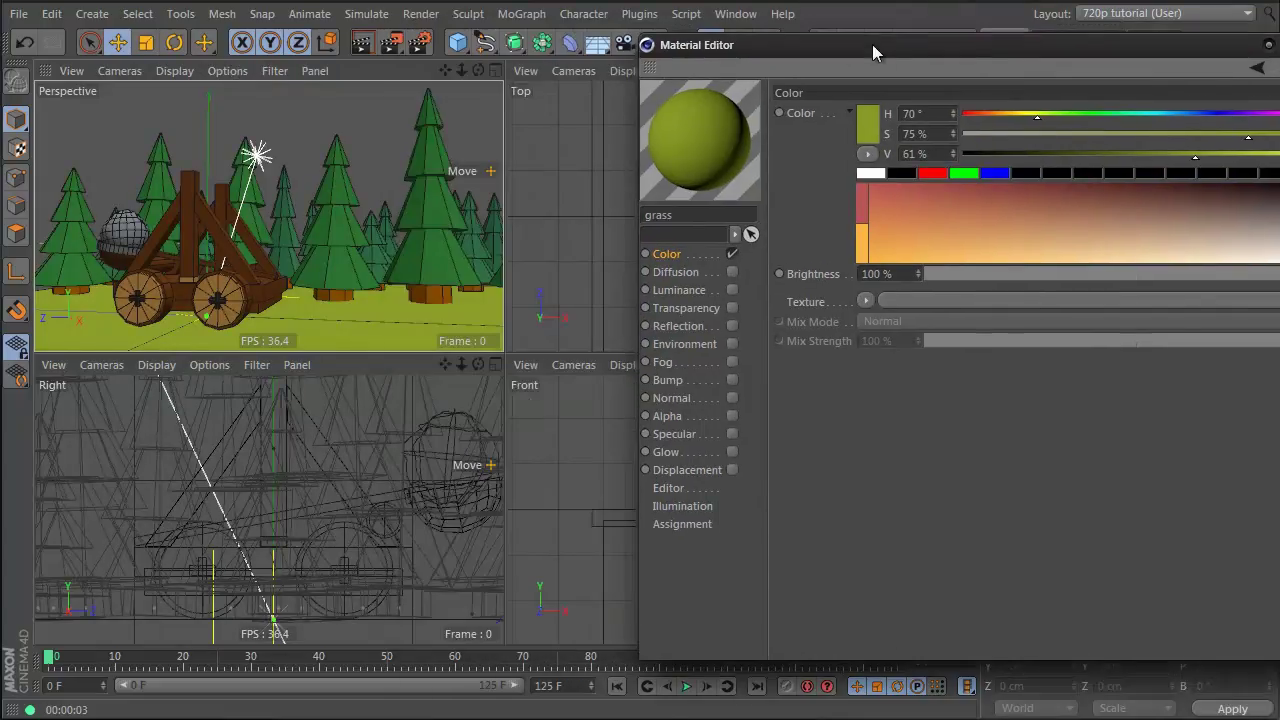
click(363, 45)
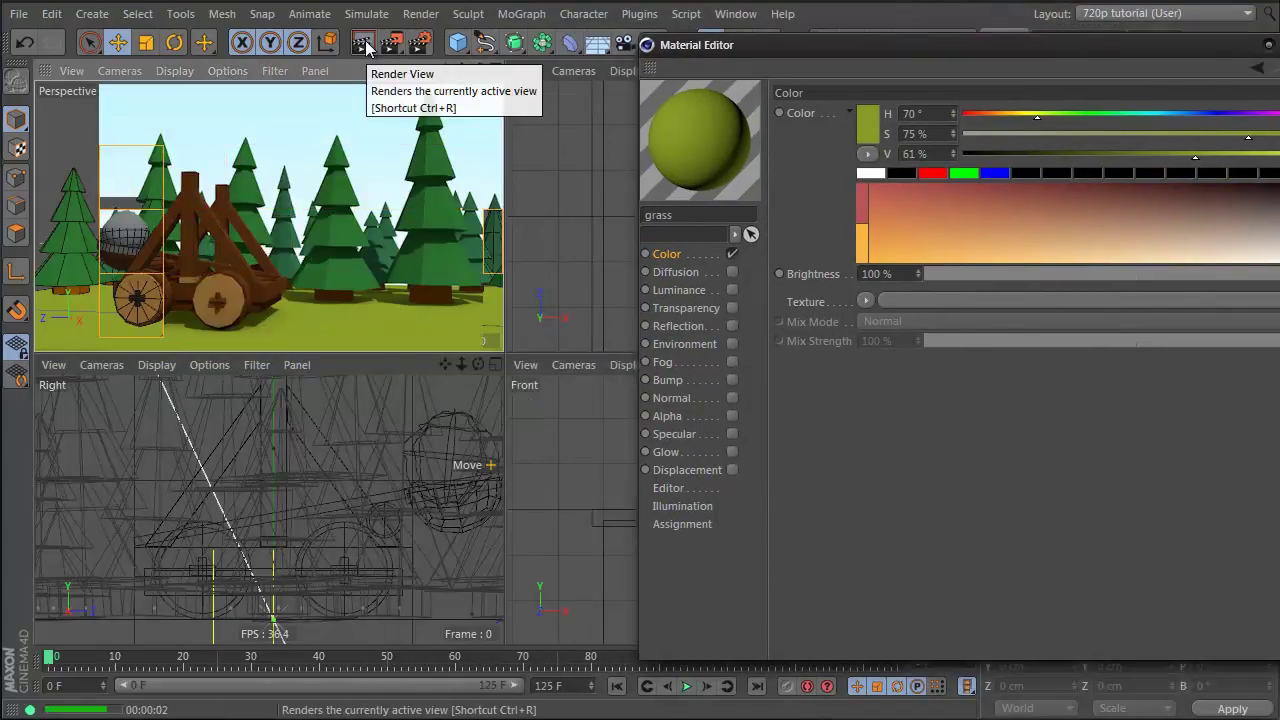